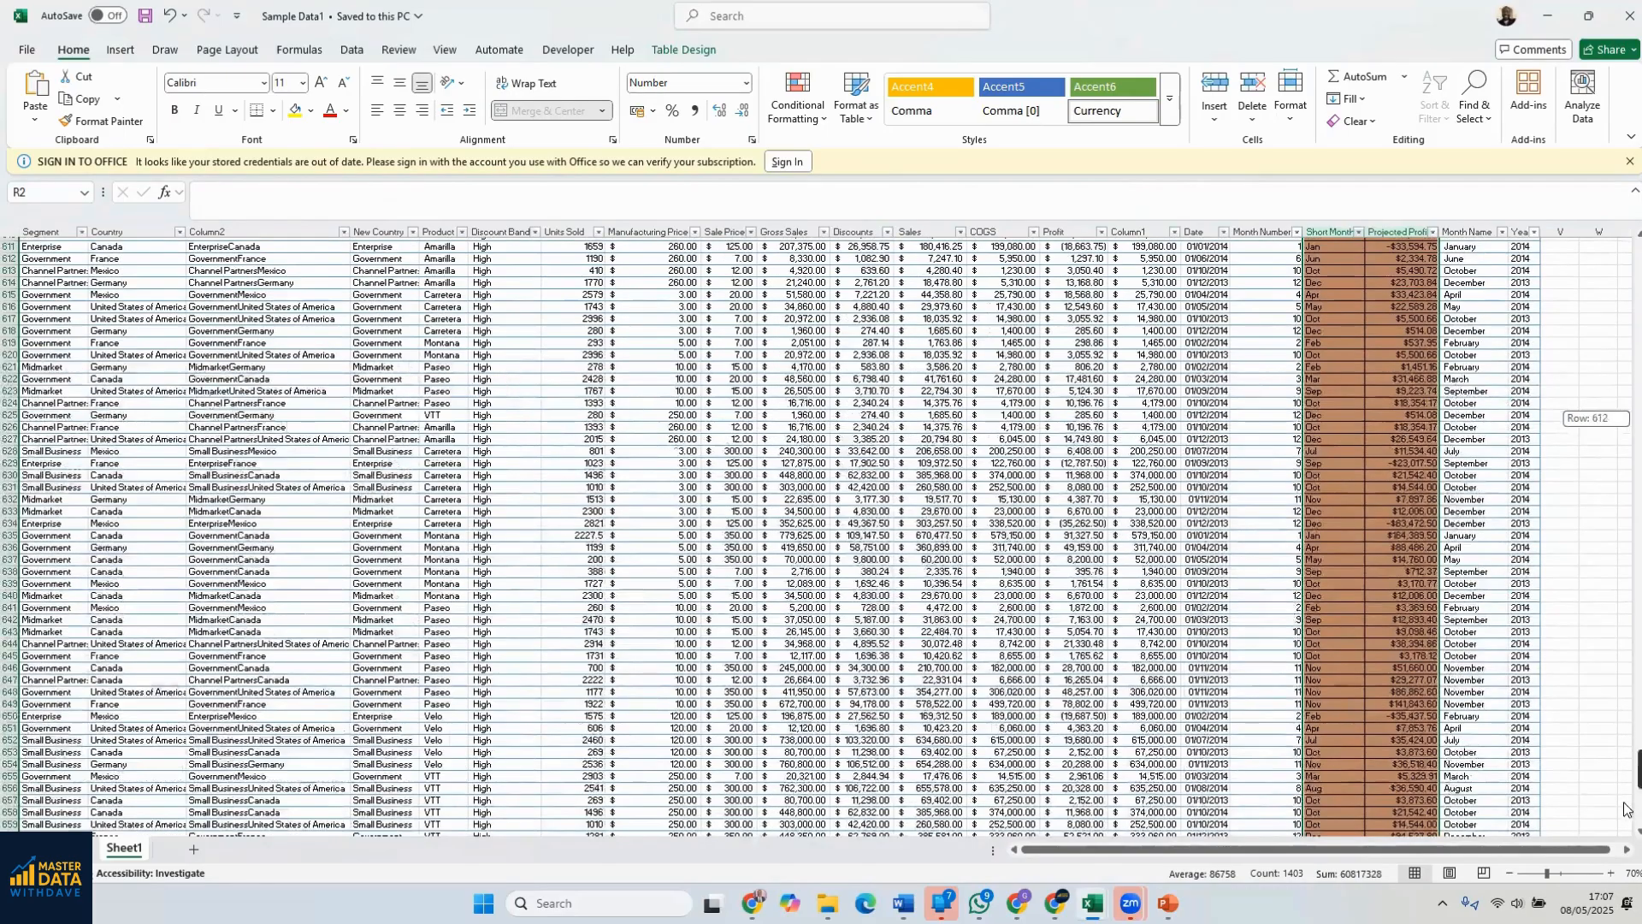
# Autofit the width of all columns in the Sample Data1 sheet
pyautogui.scroll(-6, 1231, 505)
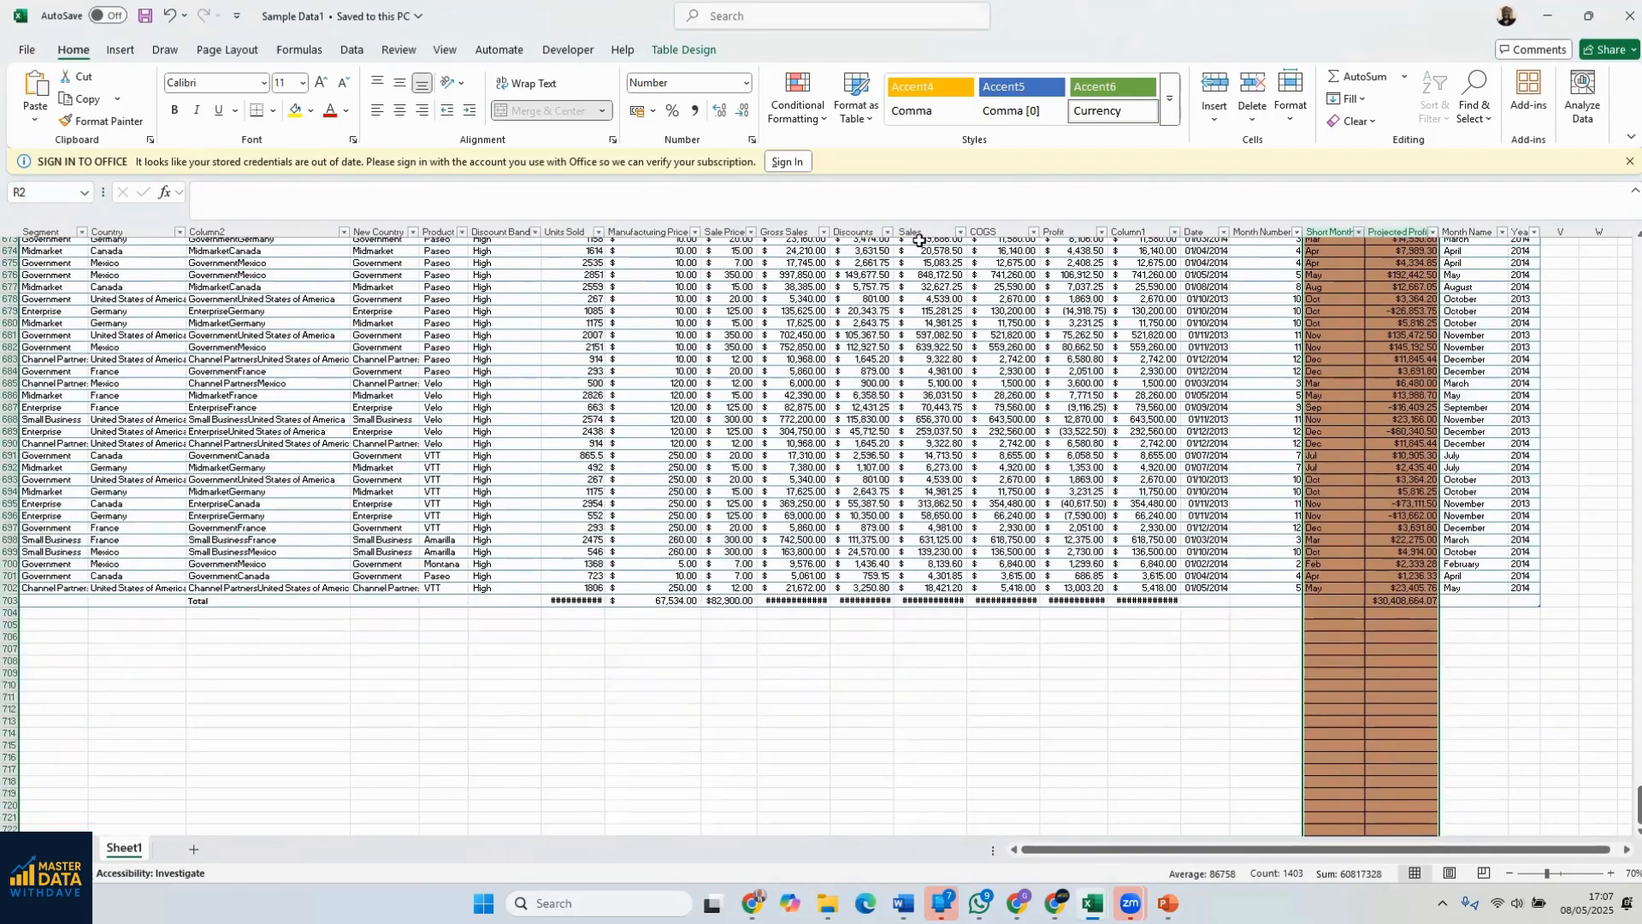
pyautogui.click(12, 232)
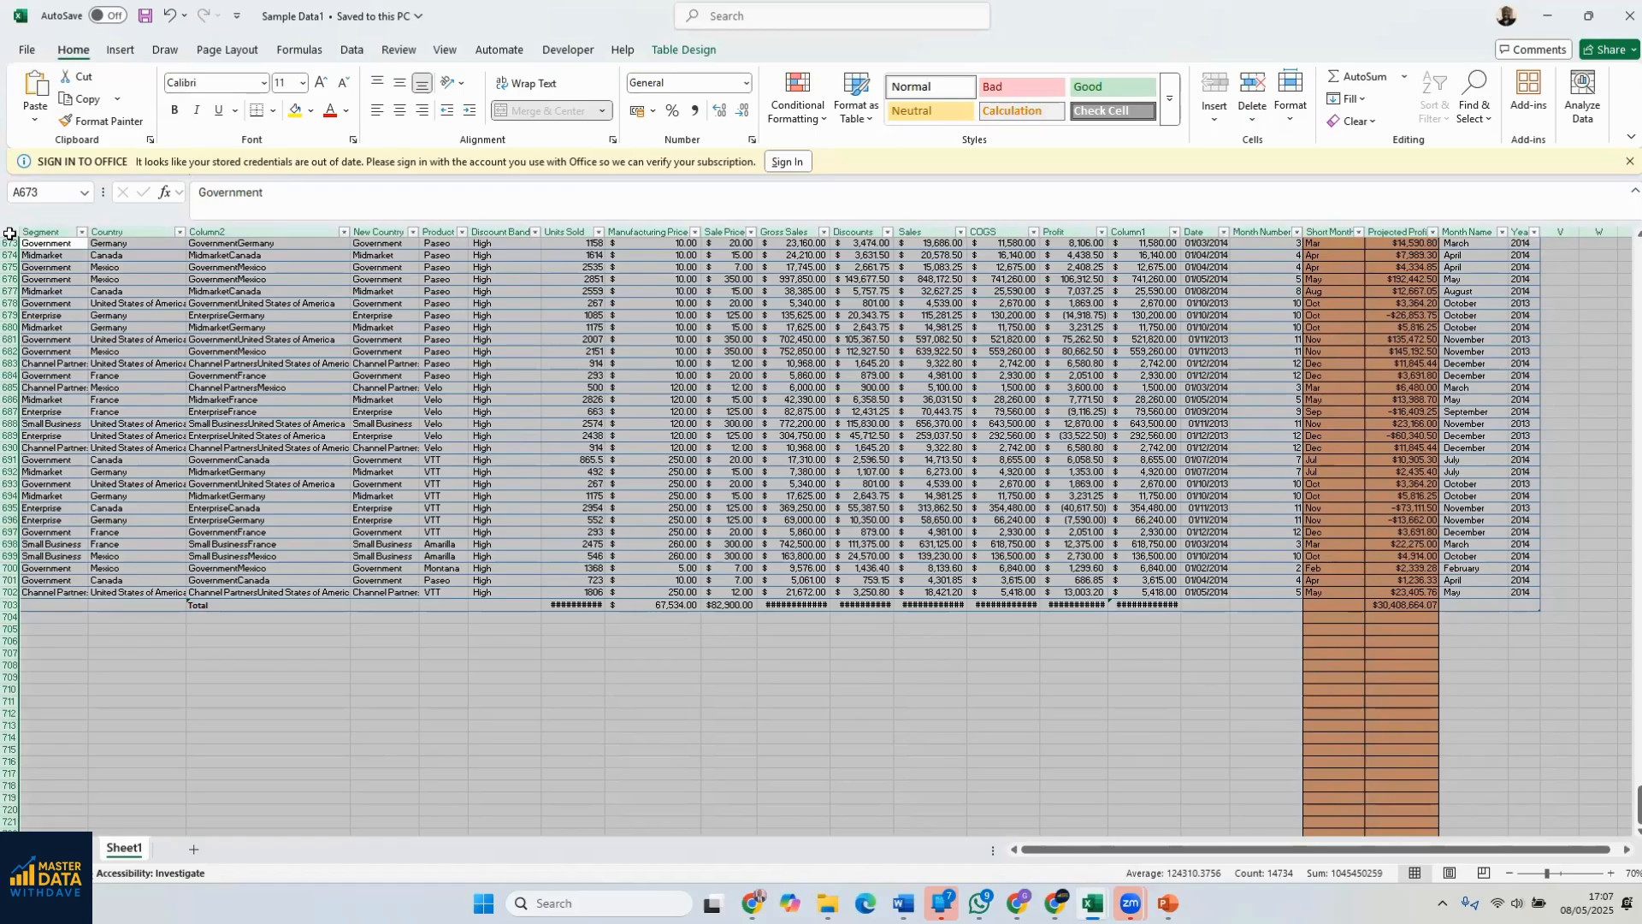
pyautogui.doubleClick(350, 231)
pyautogui.click(652, 605)
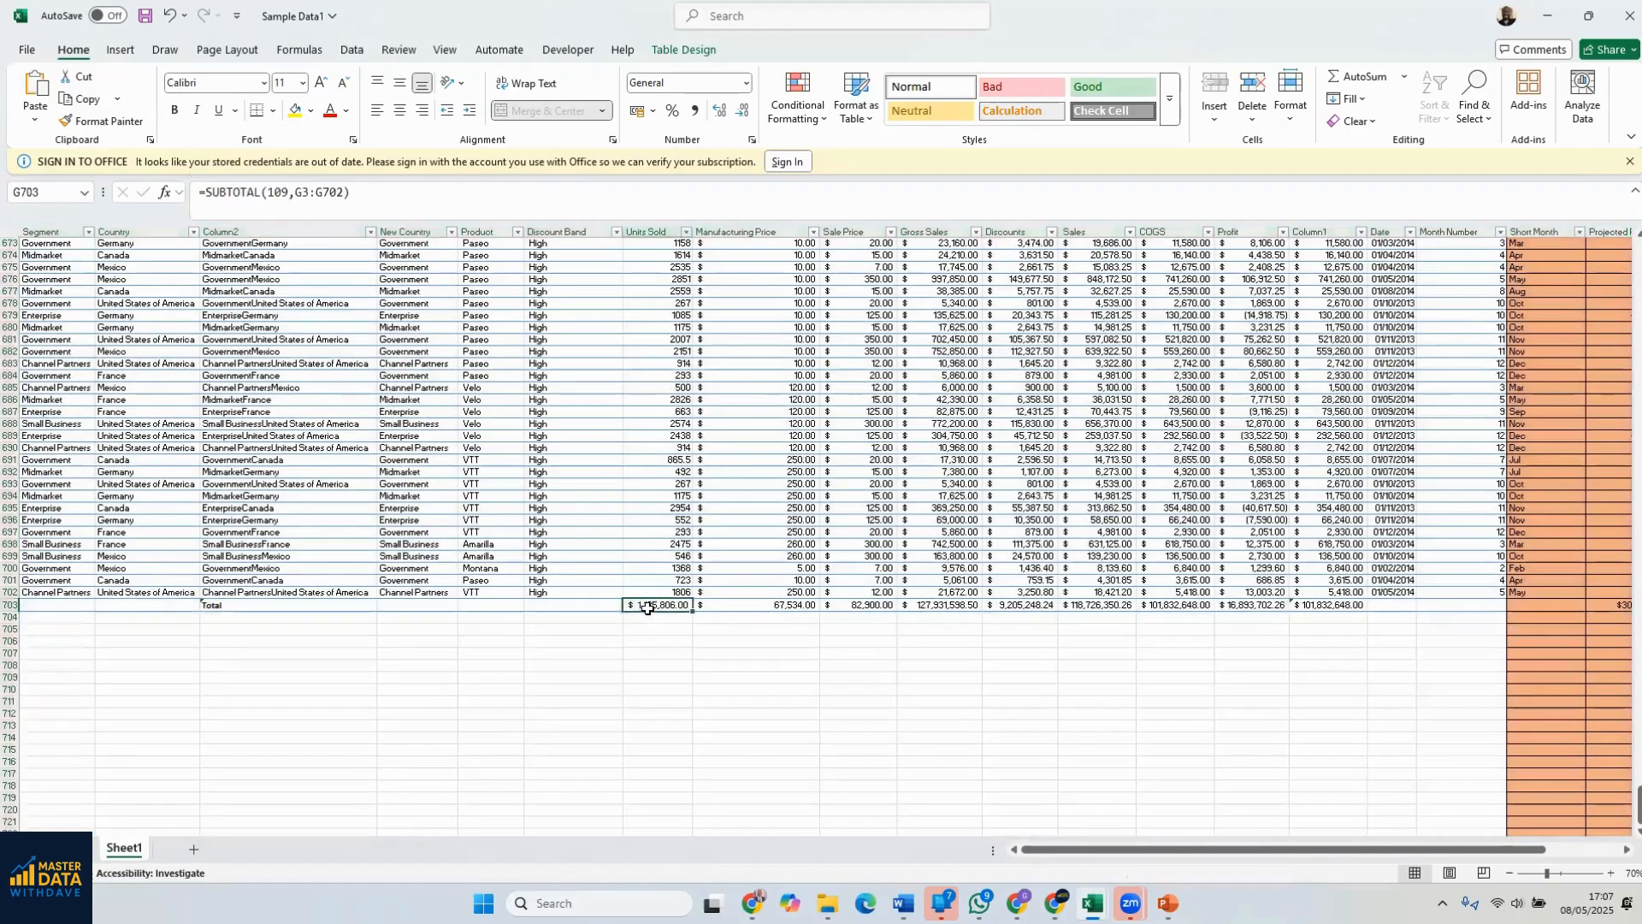
# Examine the totals row beneath the table, from Units Sold through Column1
pyautogui.scroll(1, 837, 556)
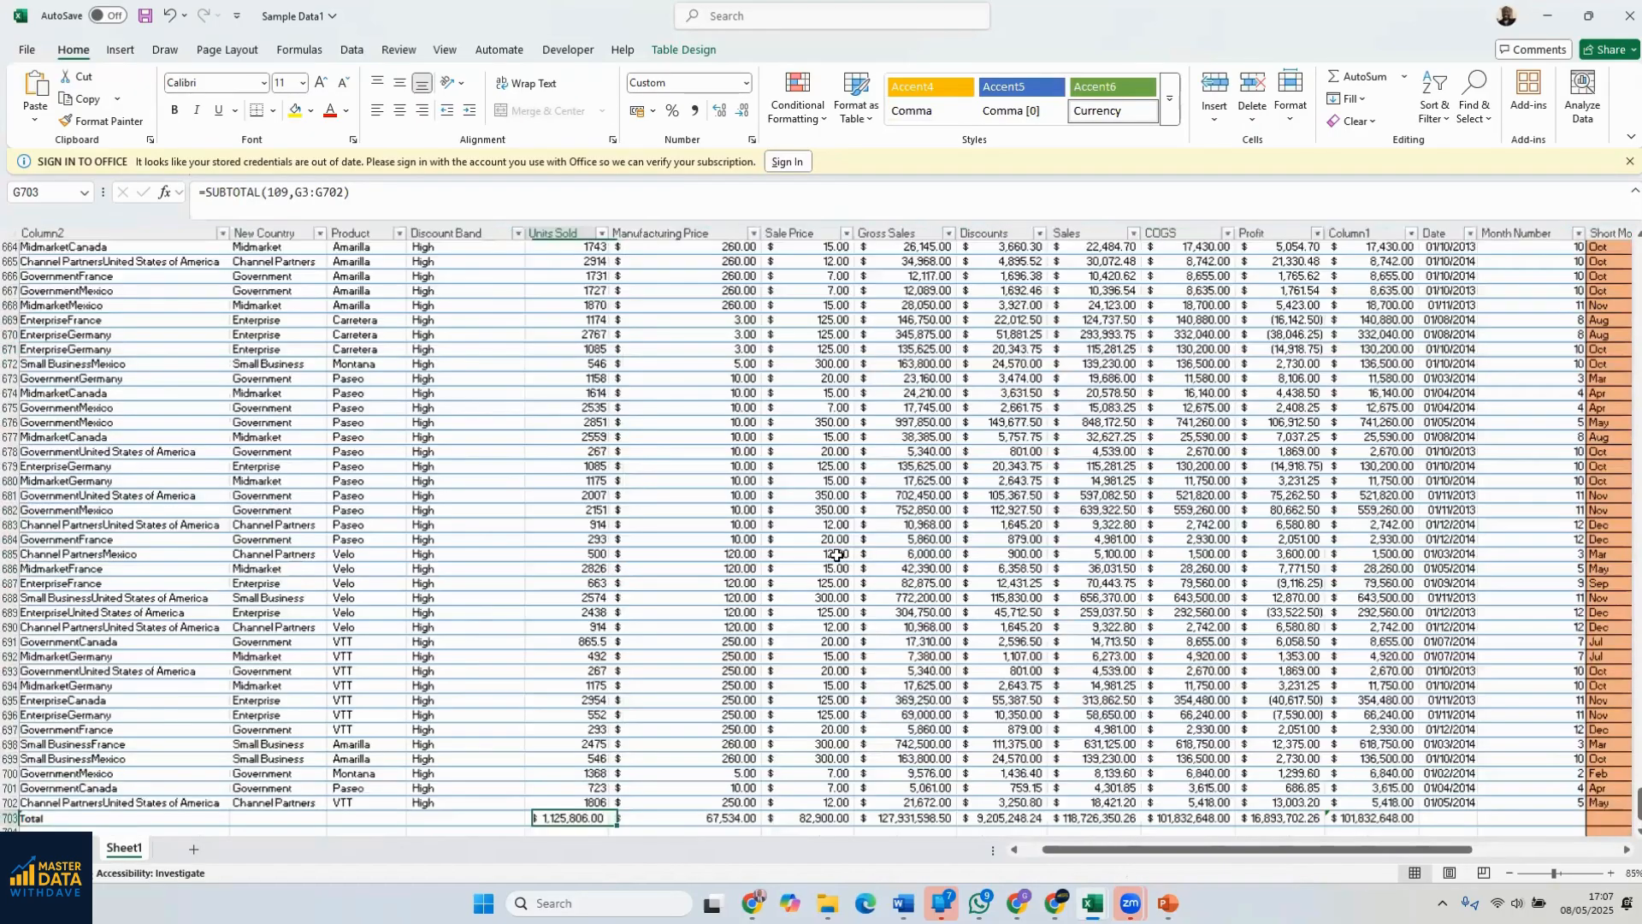
pyautogui.scroll(2, 840, 550)
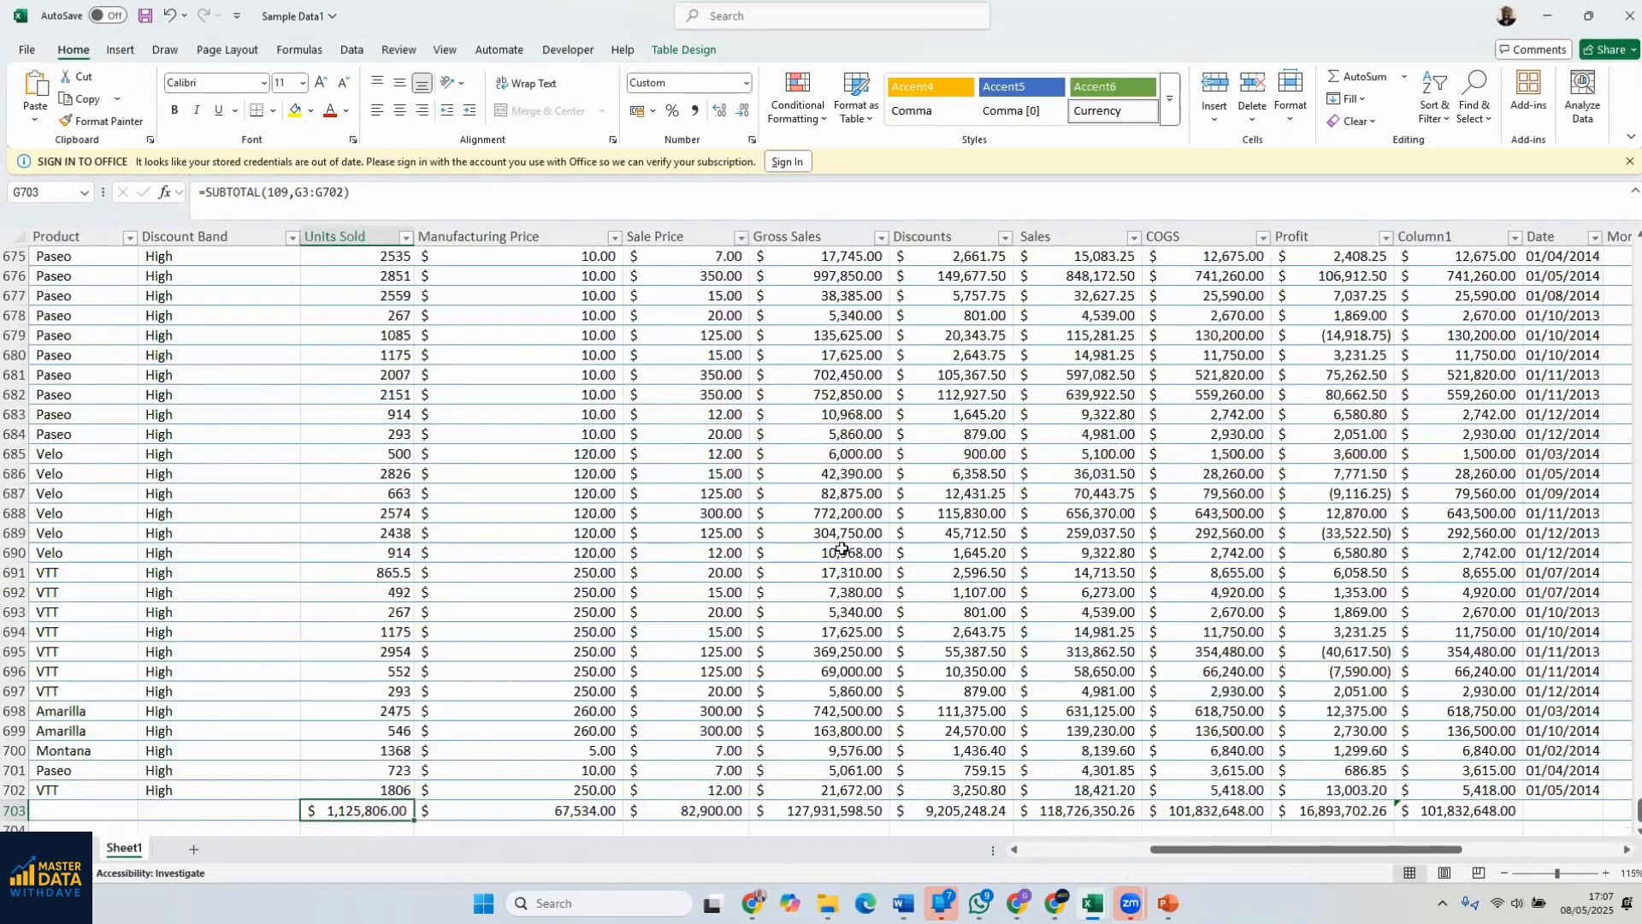
pyautogui.scroll(-2, 841, 544)
pyautogui.scroll(-1, 267, 575)
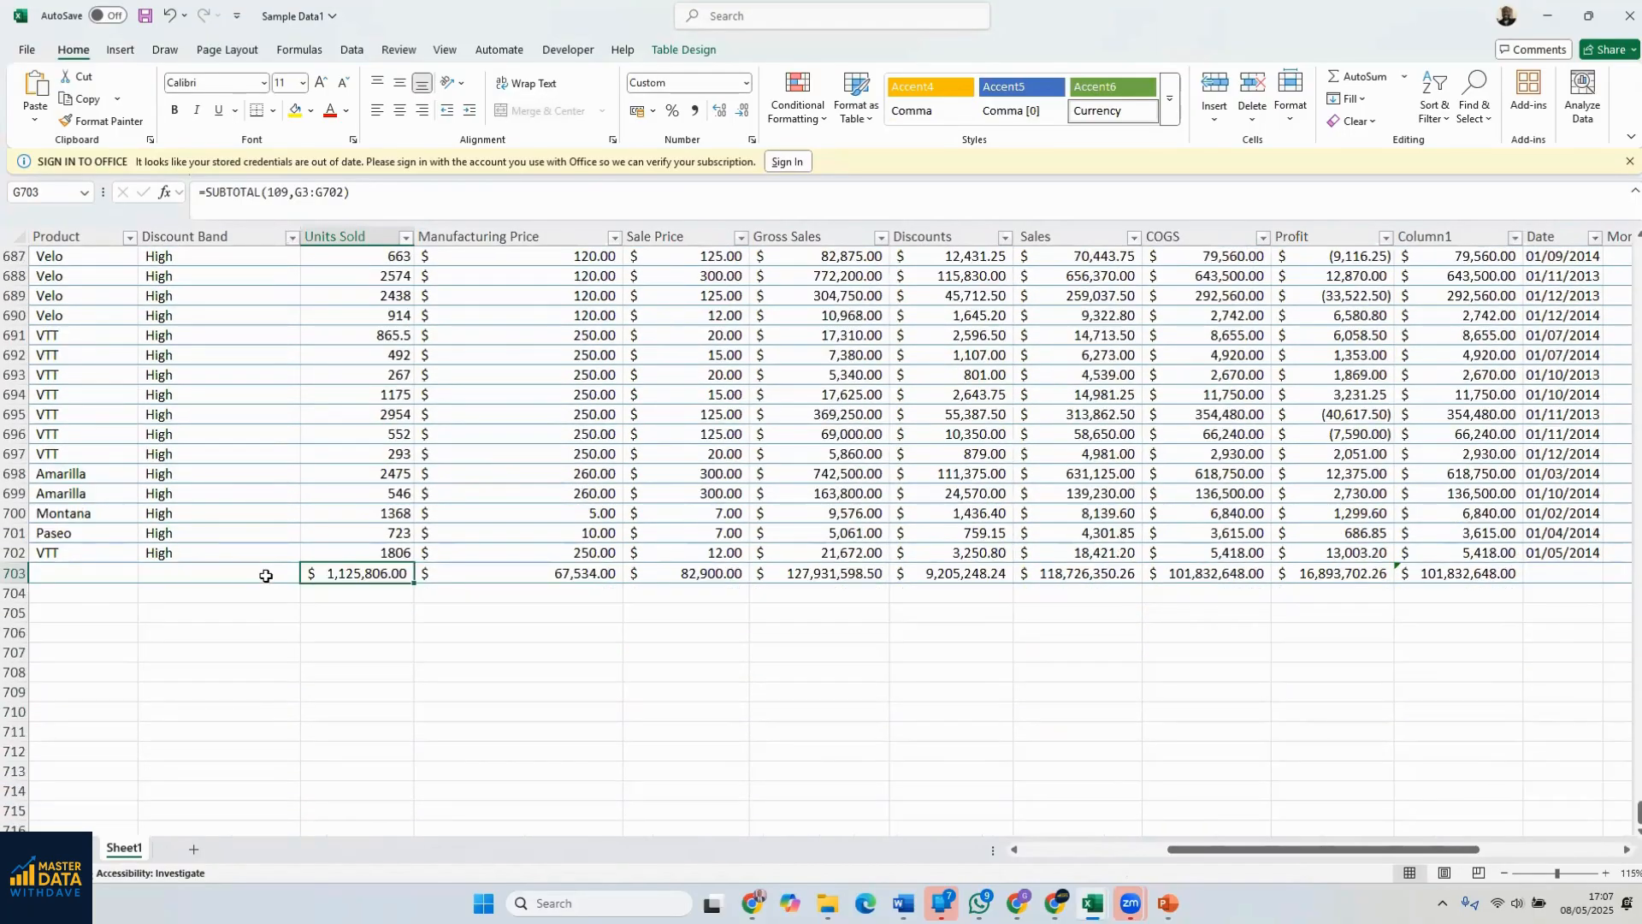
pyautogui.moveTo(323, 570); pyautogui.dragTo(1458, 555)
pyautogui.click(1251, 494)
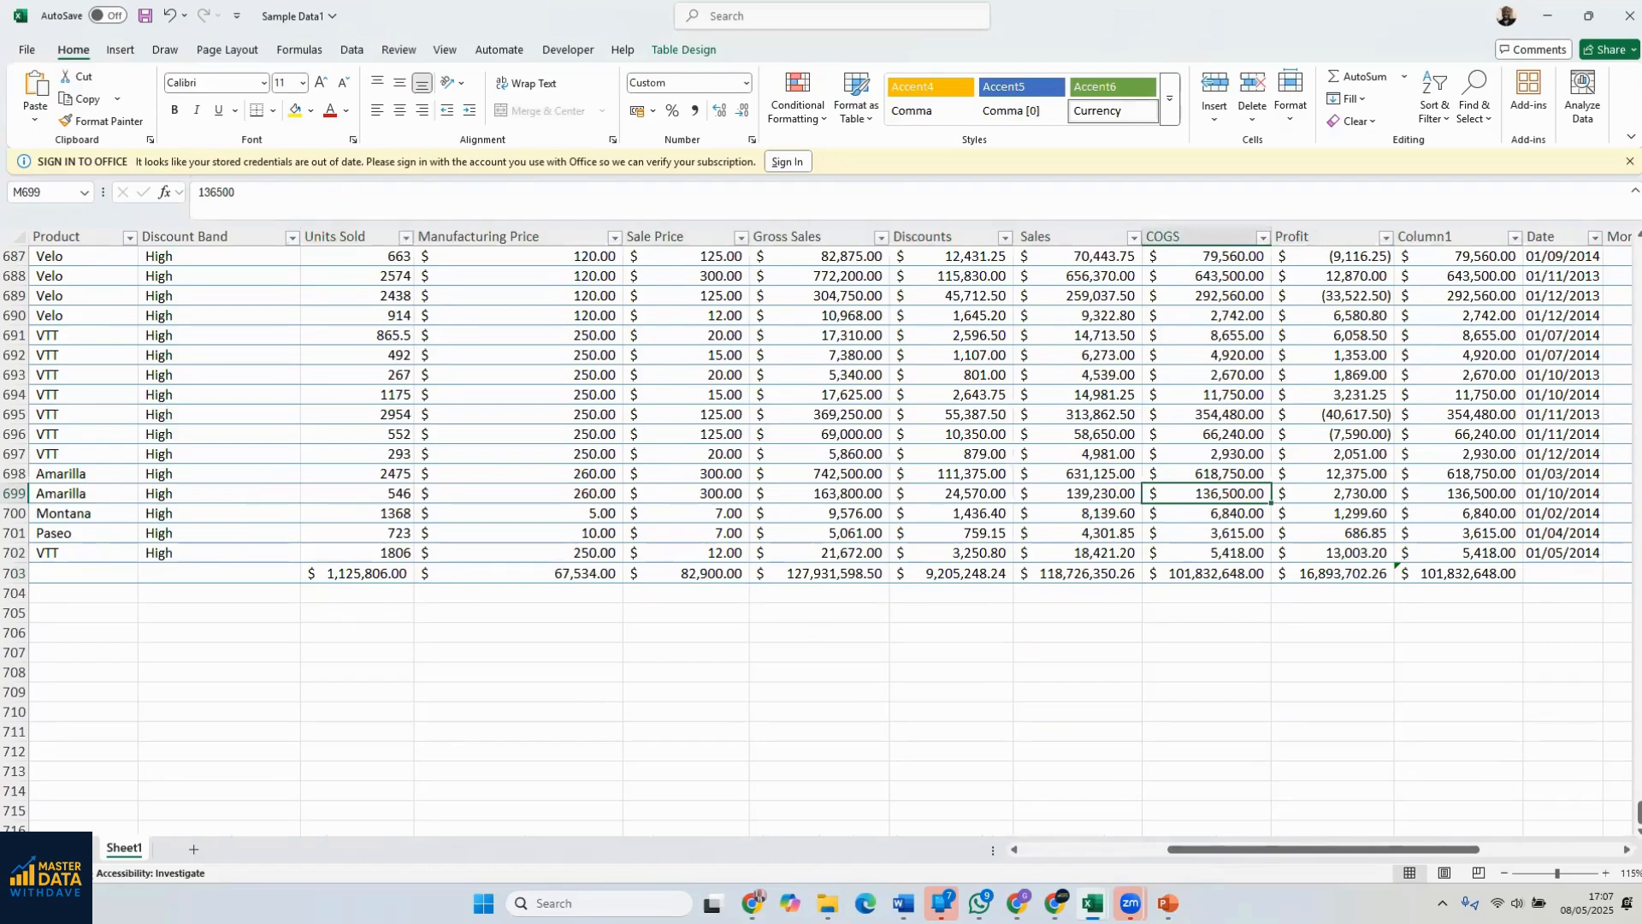
# Switch to the Financial Sample Data workbook, delete the empty Column1 between Date and Month Number, and dismiss the sign-in message bar
pyautogui.moveTo(1093, 903)
pyautogui.click(1082, 813)
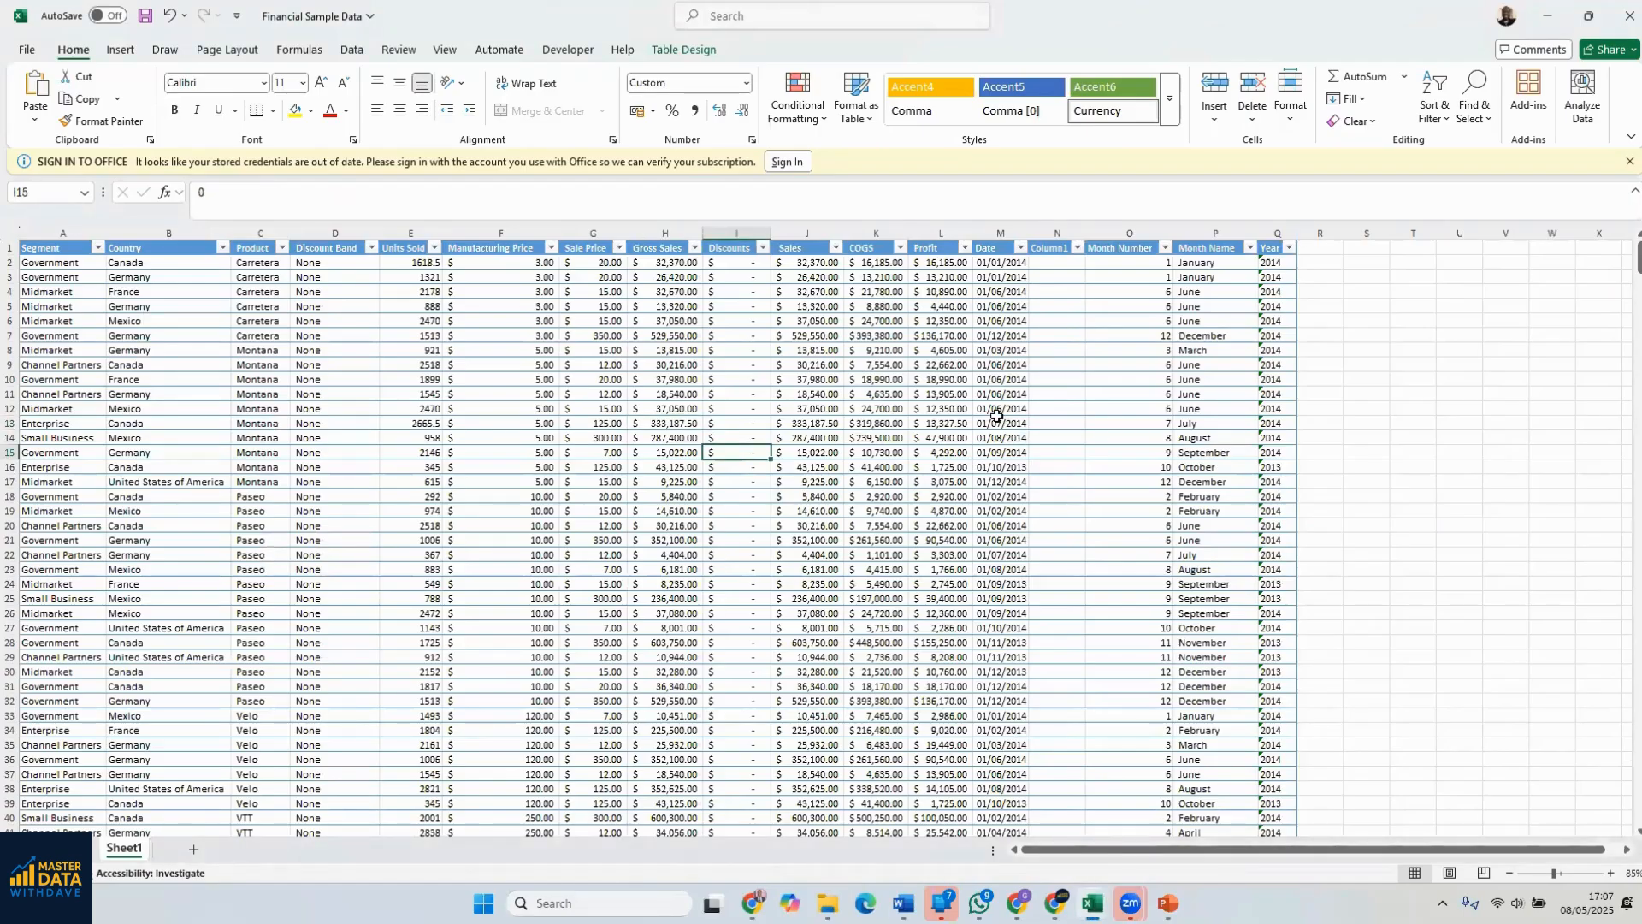
pyautogui.rightClick(1058, 244)
pyautogui.click(1093, 430)
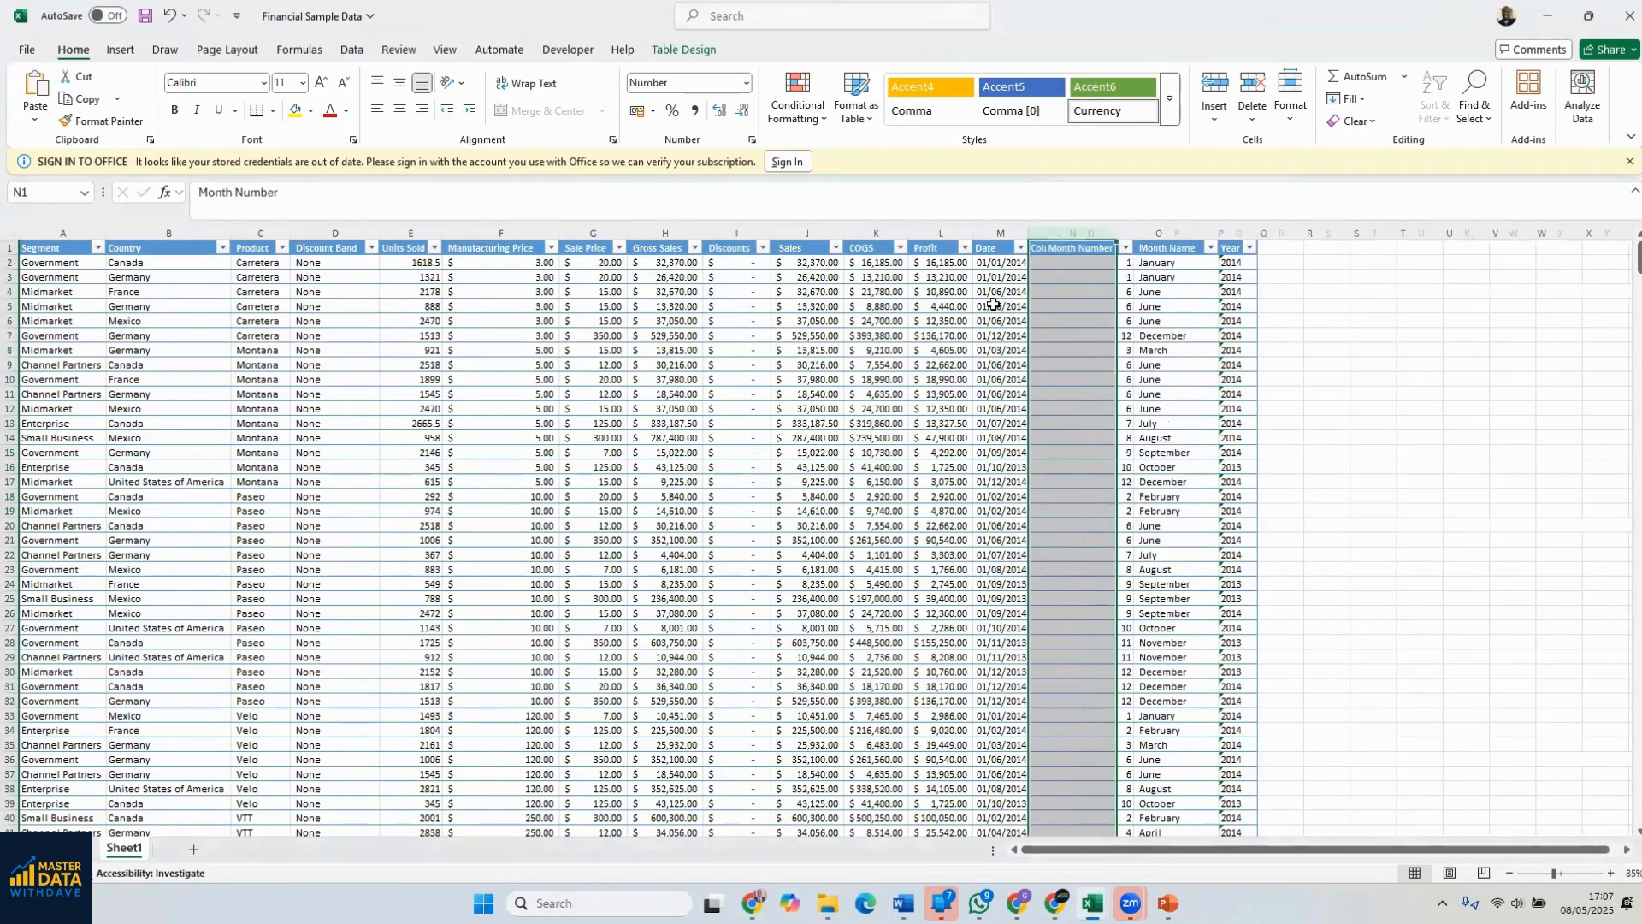
pyautogui.click(1630, 160)
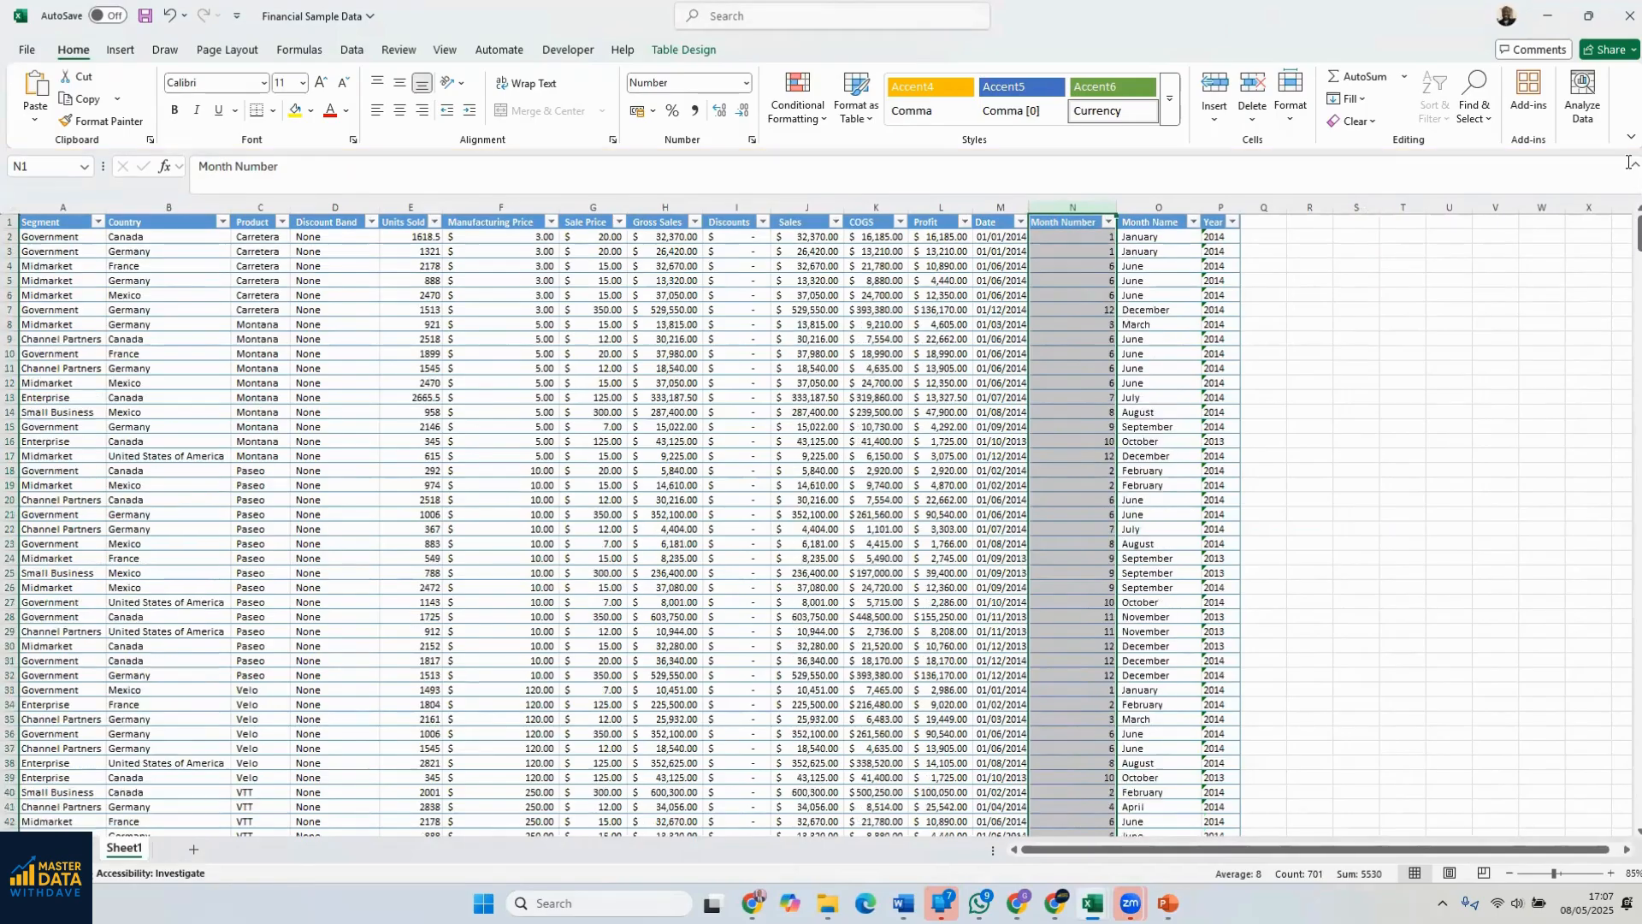
pyautogui.click(1186, 308)
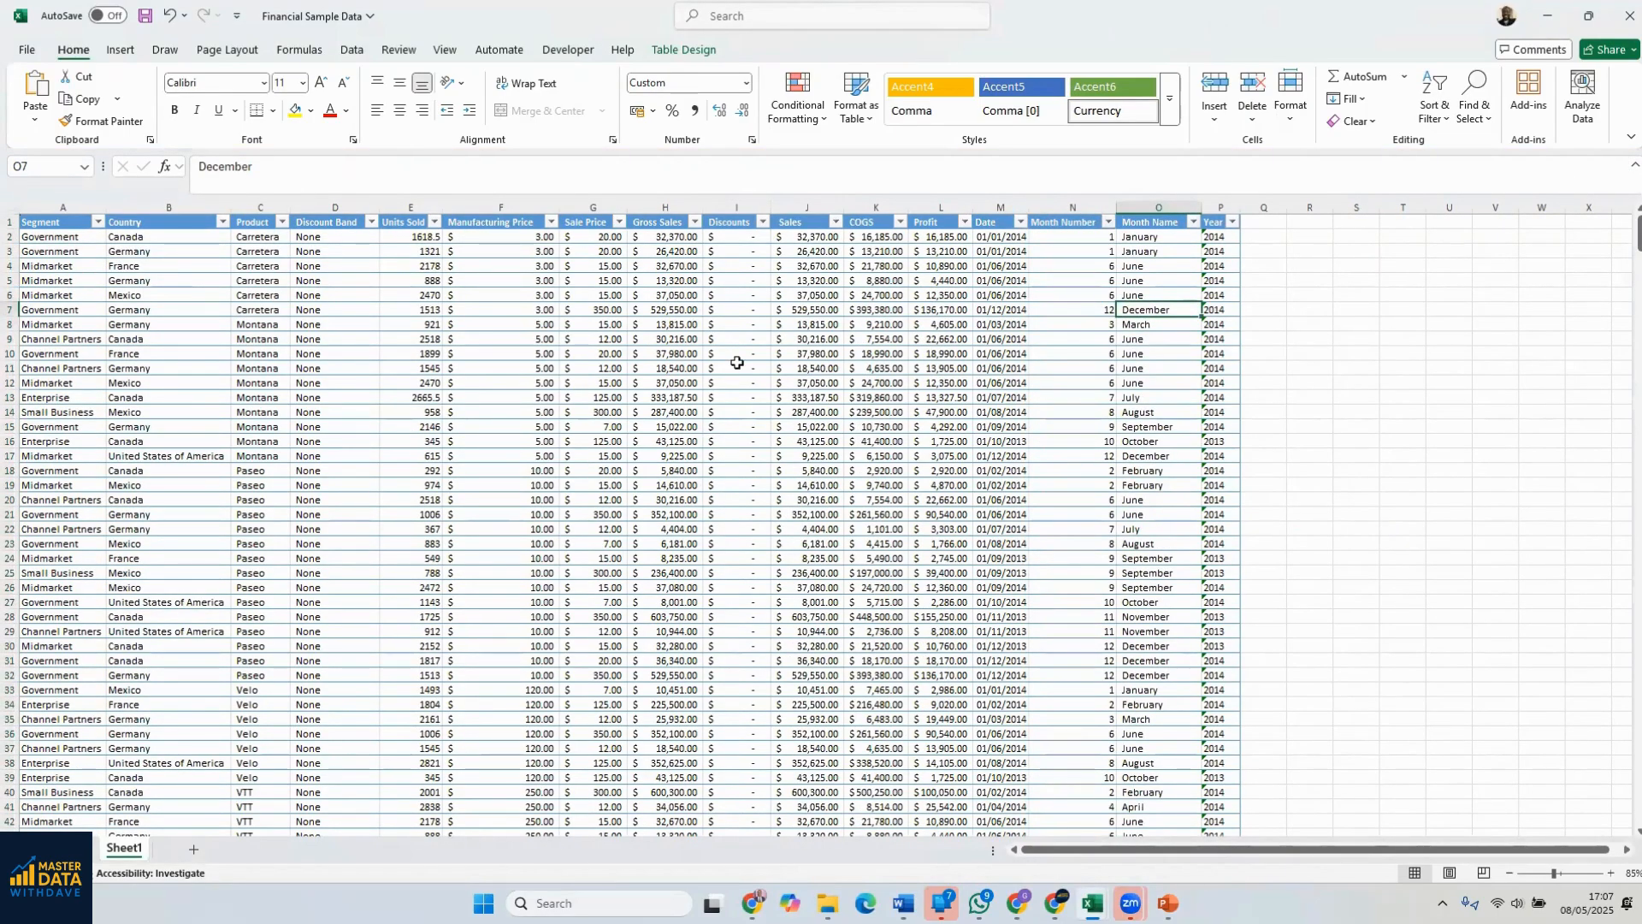
# Review the Short Month and Projected Profit columns in the Sample Data1 workbook, and return to Financial Sample Data
pyautogui.moveTo(1093, 904)
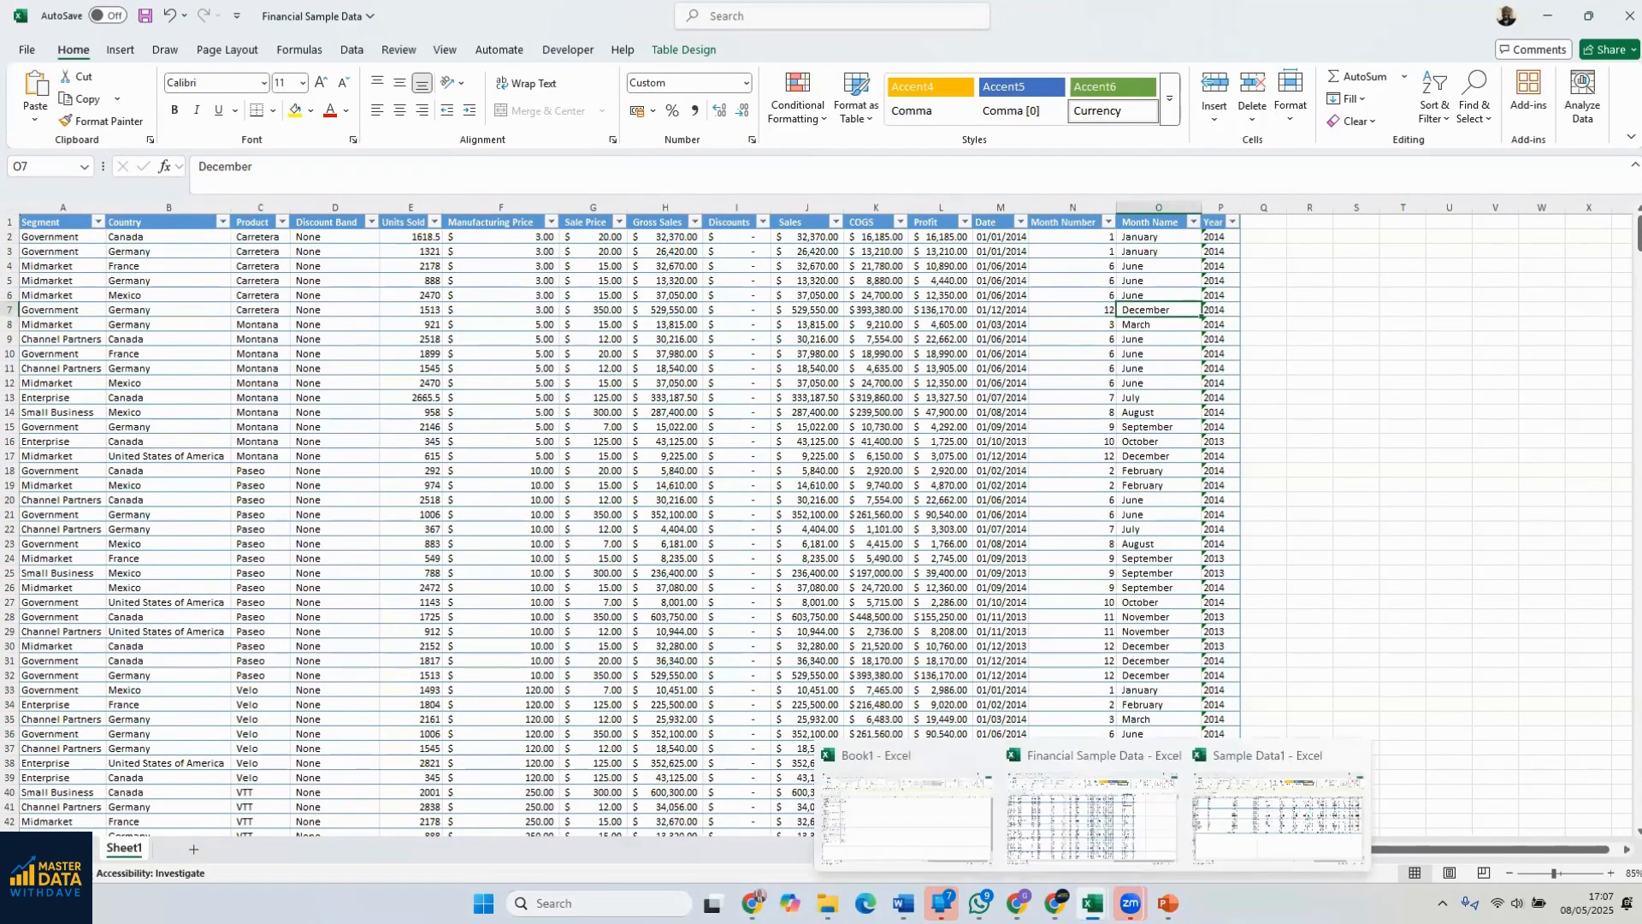
pyautogui.click(1283, 814)
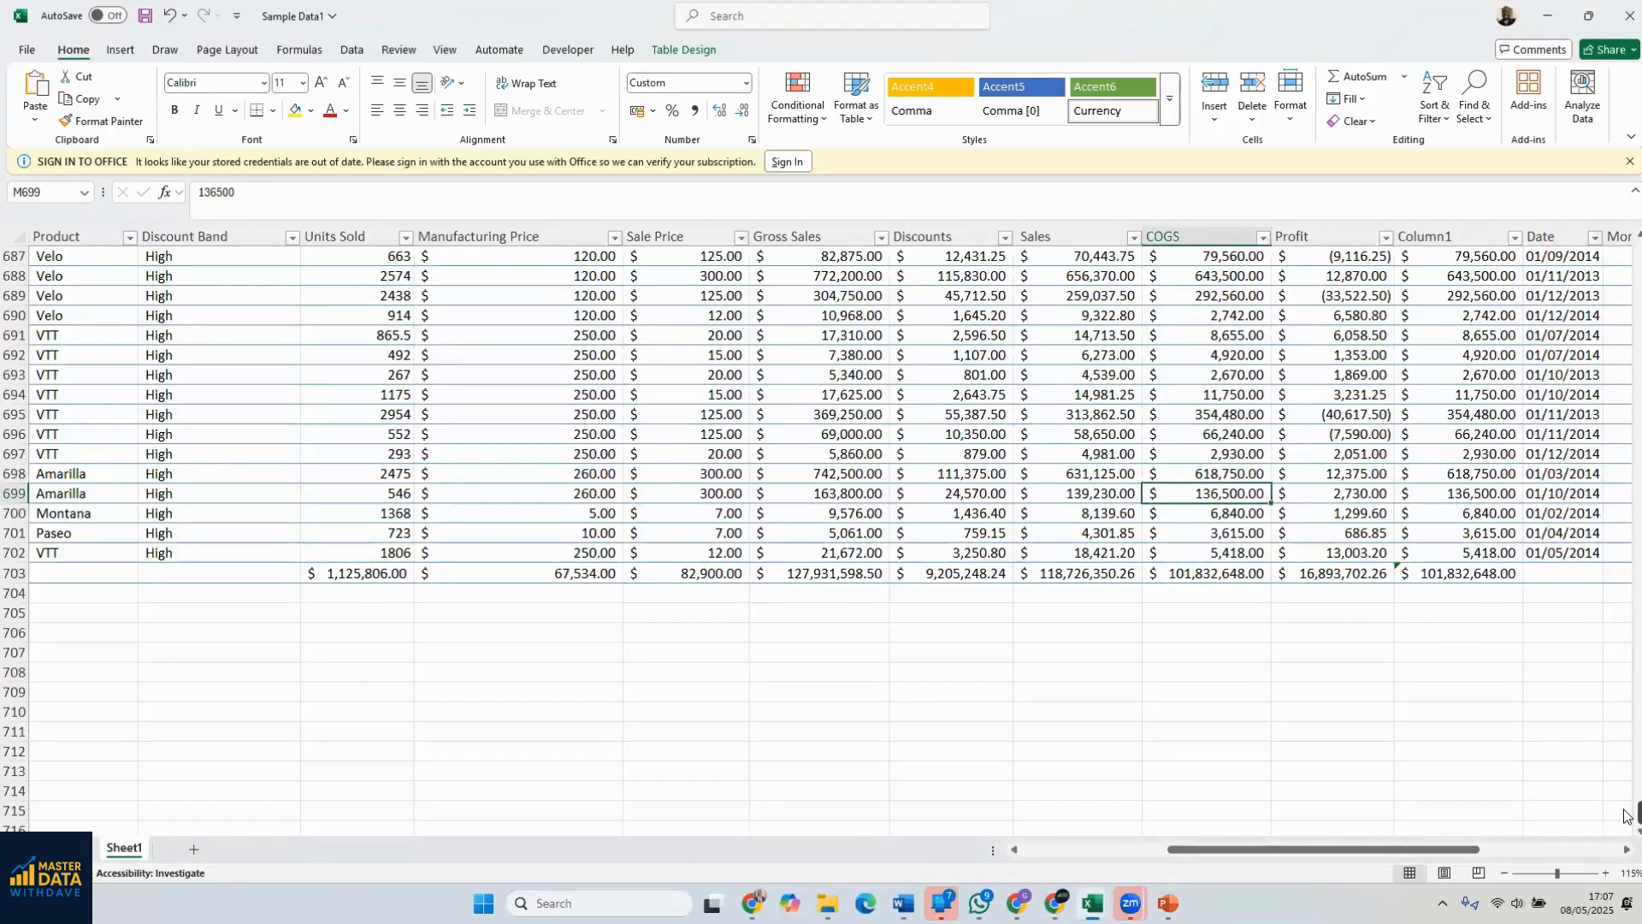
pyautogui.moveTo(1630, 814); pyautogui.dragTo(1626, 253)
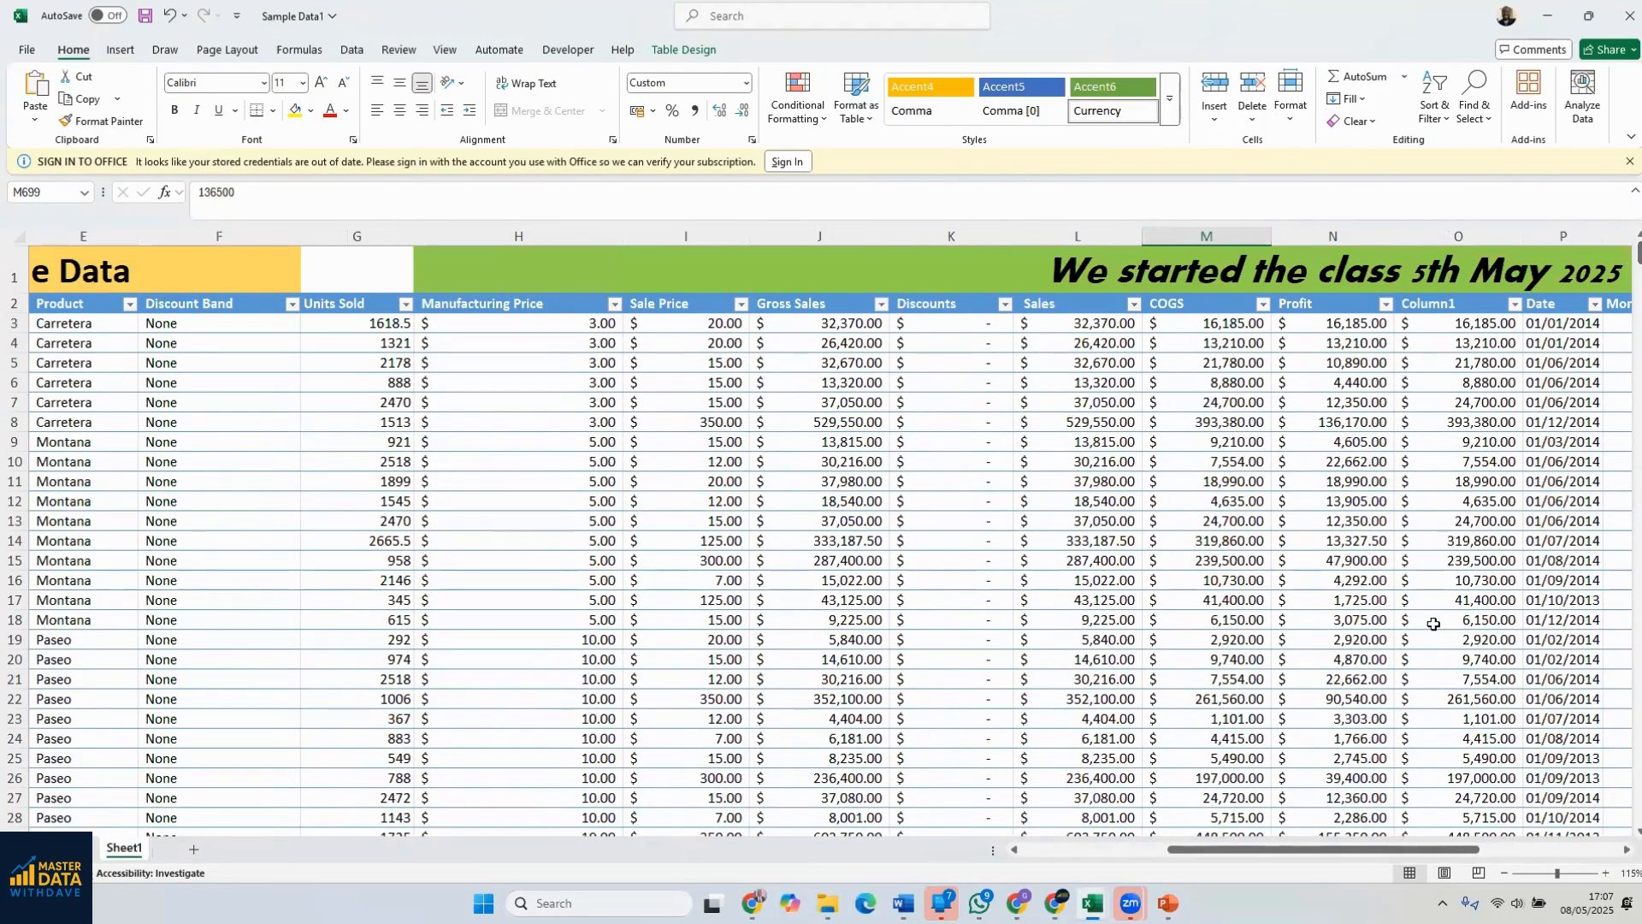
pyautogui.moveTo(1427, 856); pyautogui.dragTo(1555, 858)
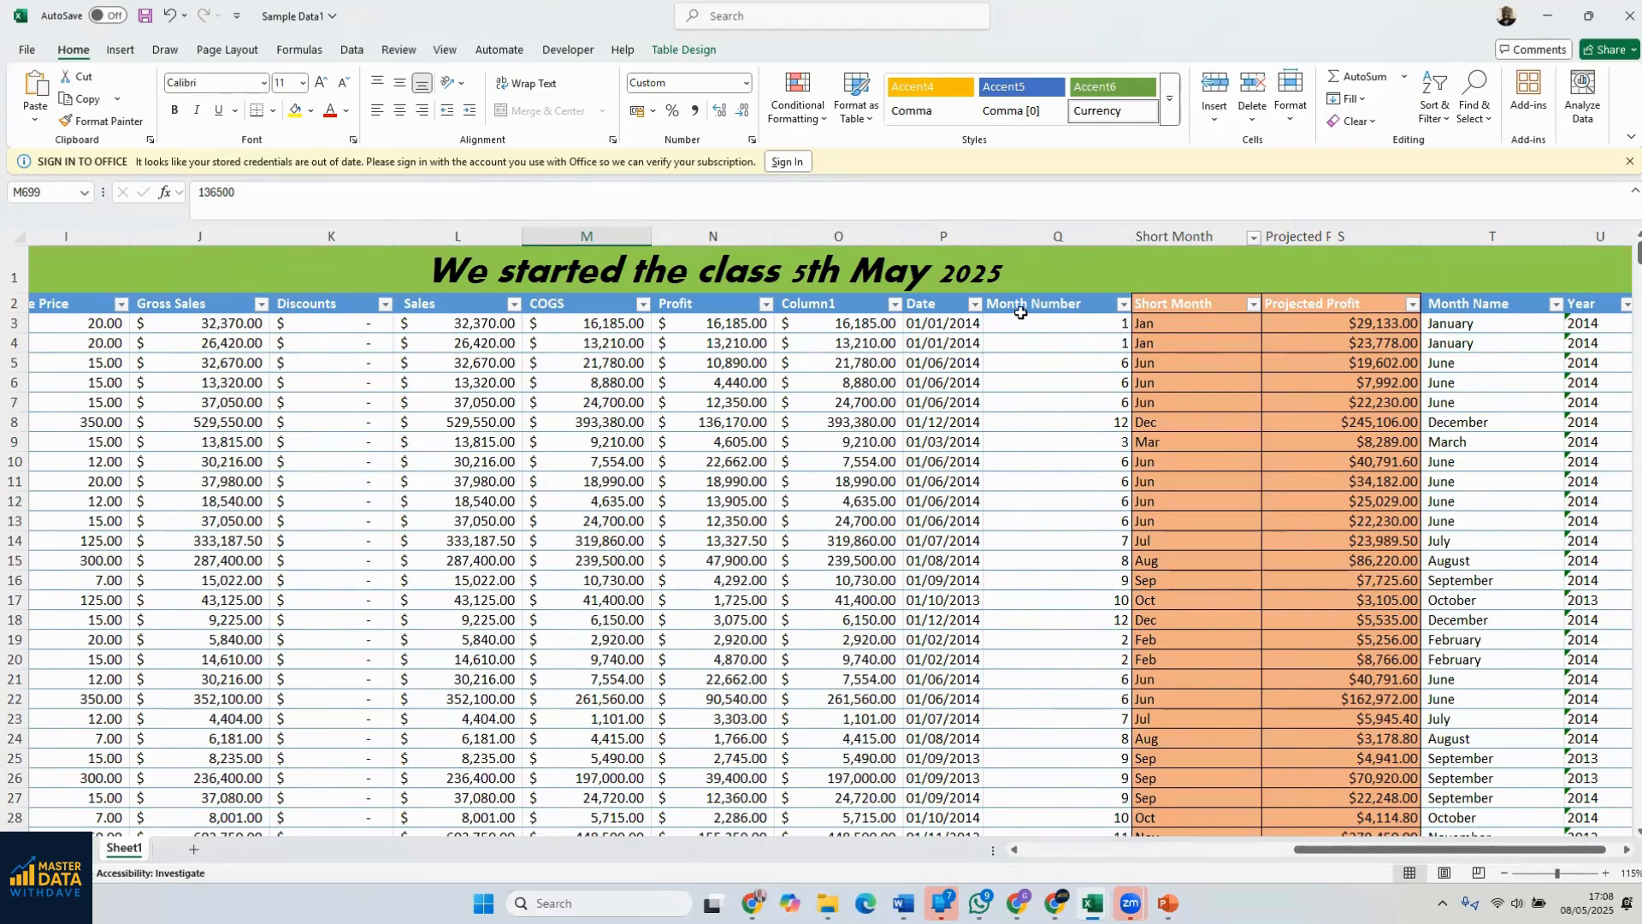
pyautogui.moveTo(1527, 17); pyautogui.dragTo(1526, 55)
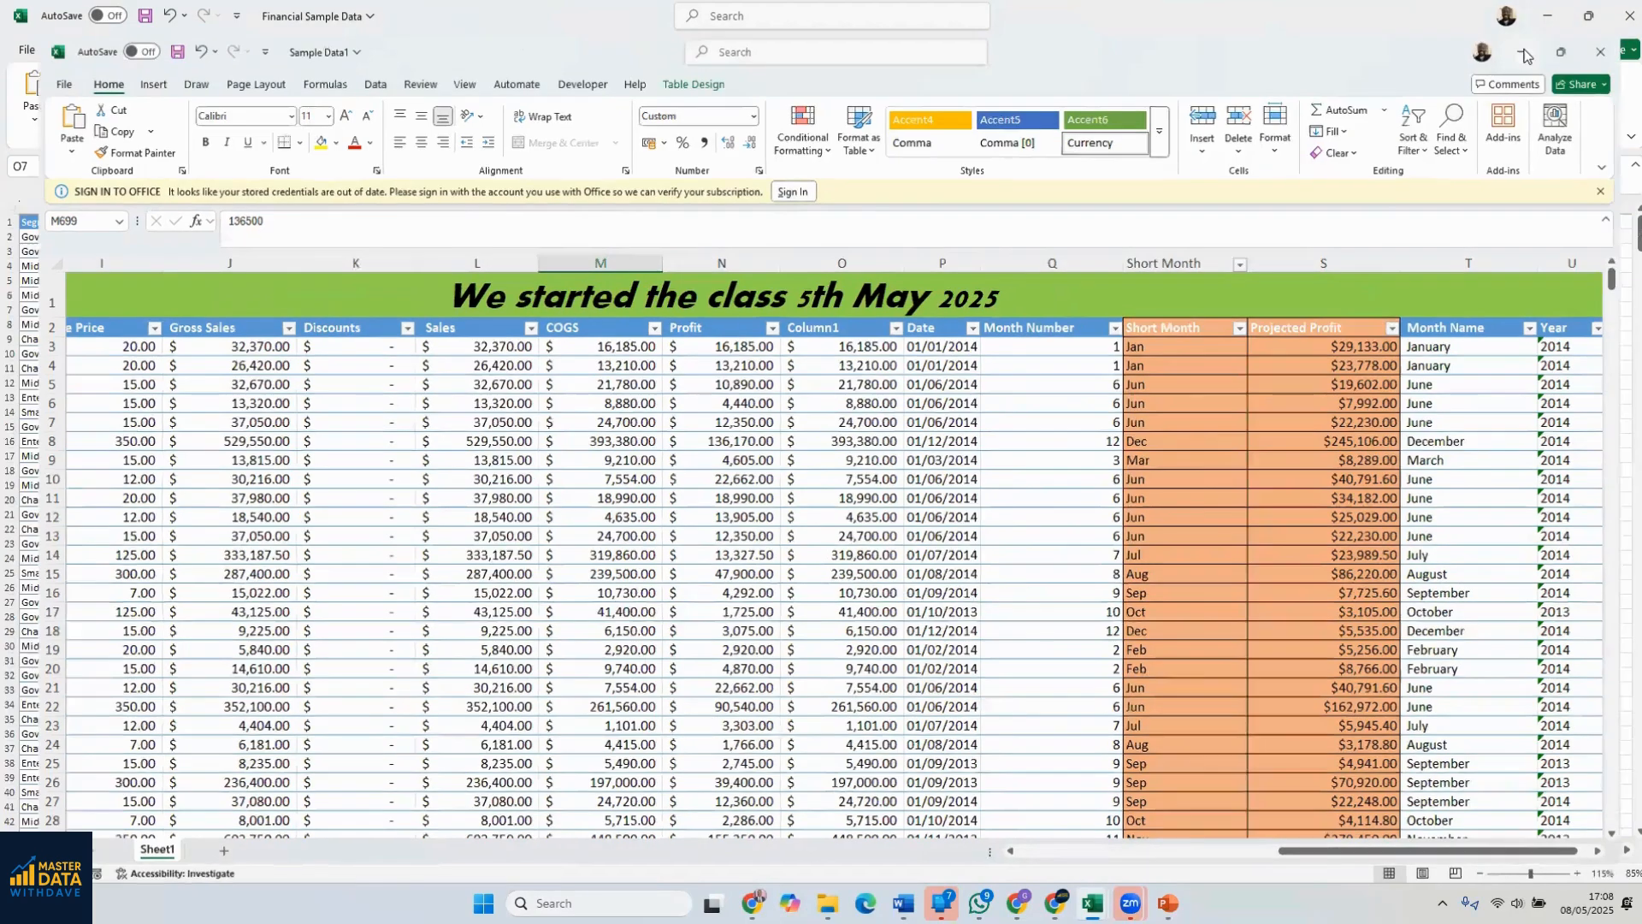
pyautogui.click(1525, 54)
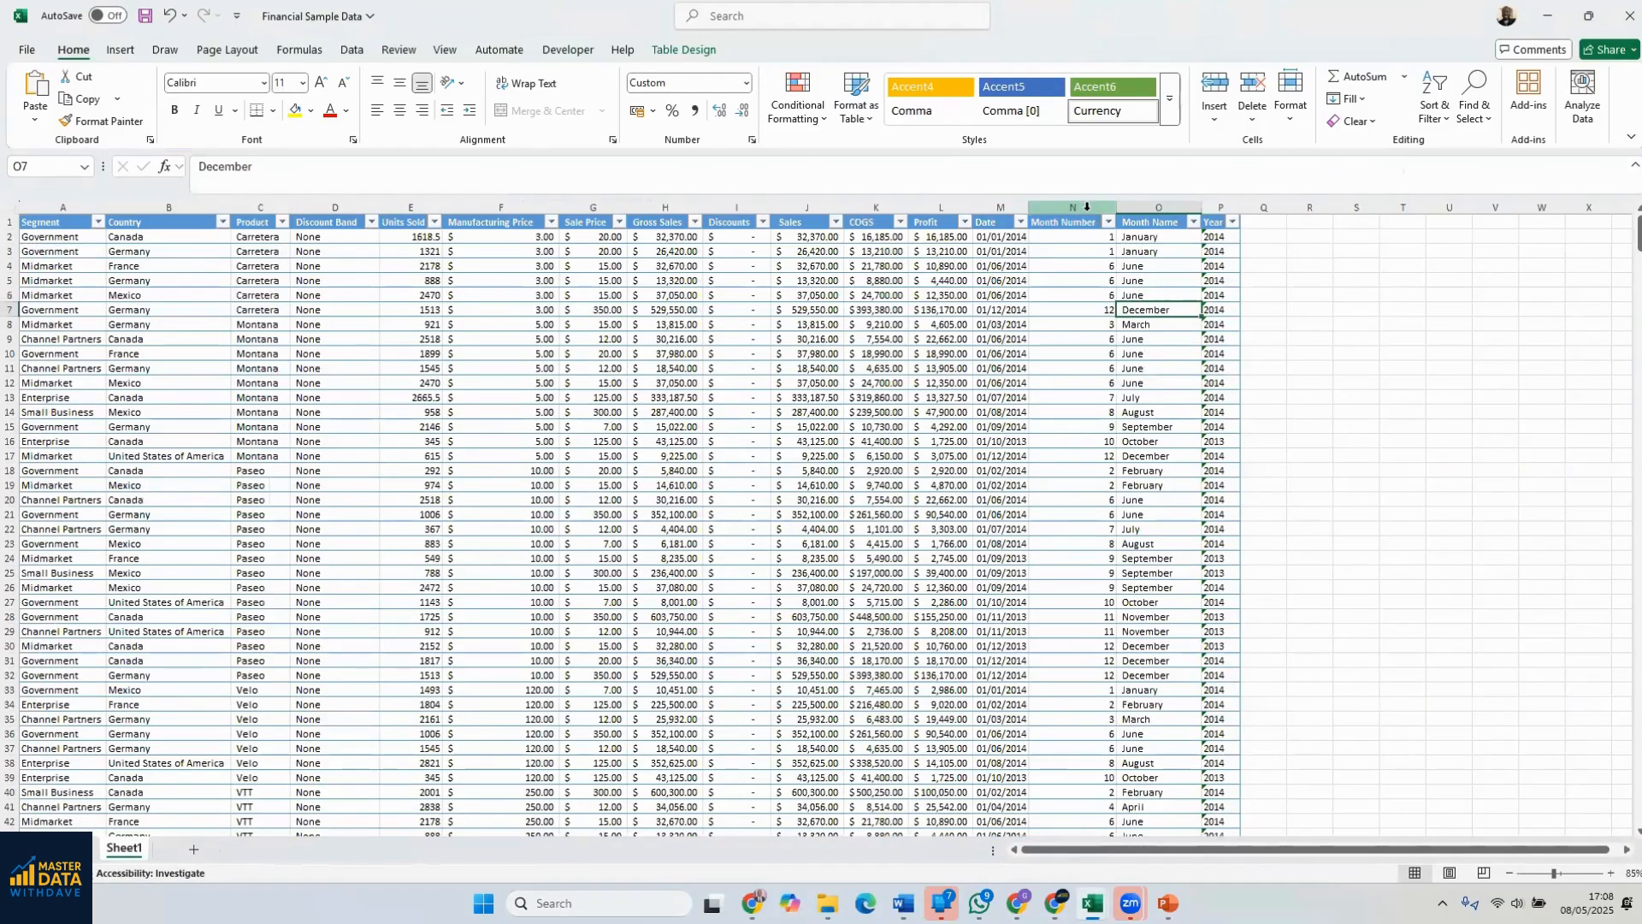
# Try inserting a blank column before Month Name, and undo the insertion
pyautogui.rightClick(1132, 208)
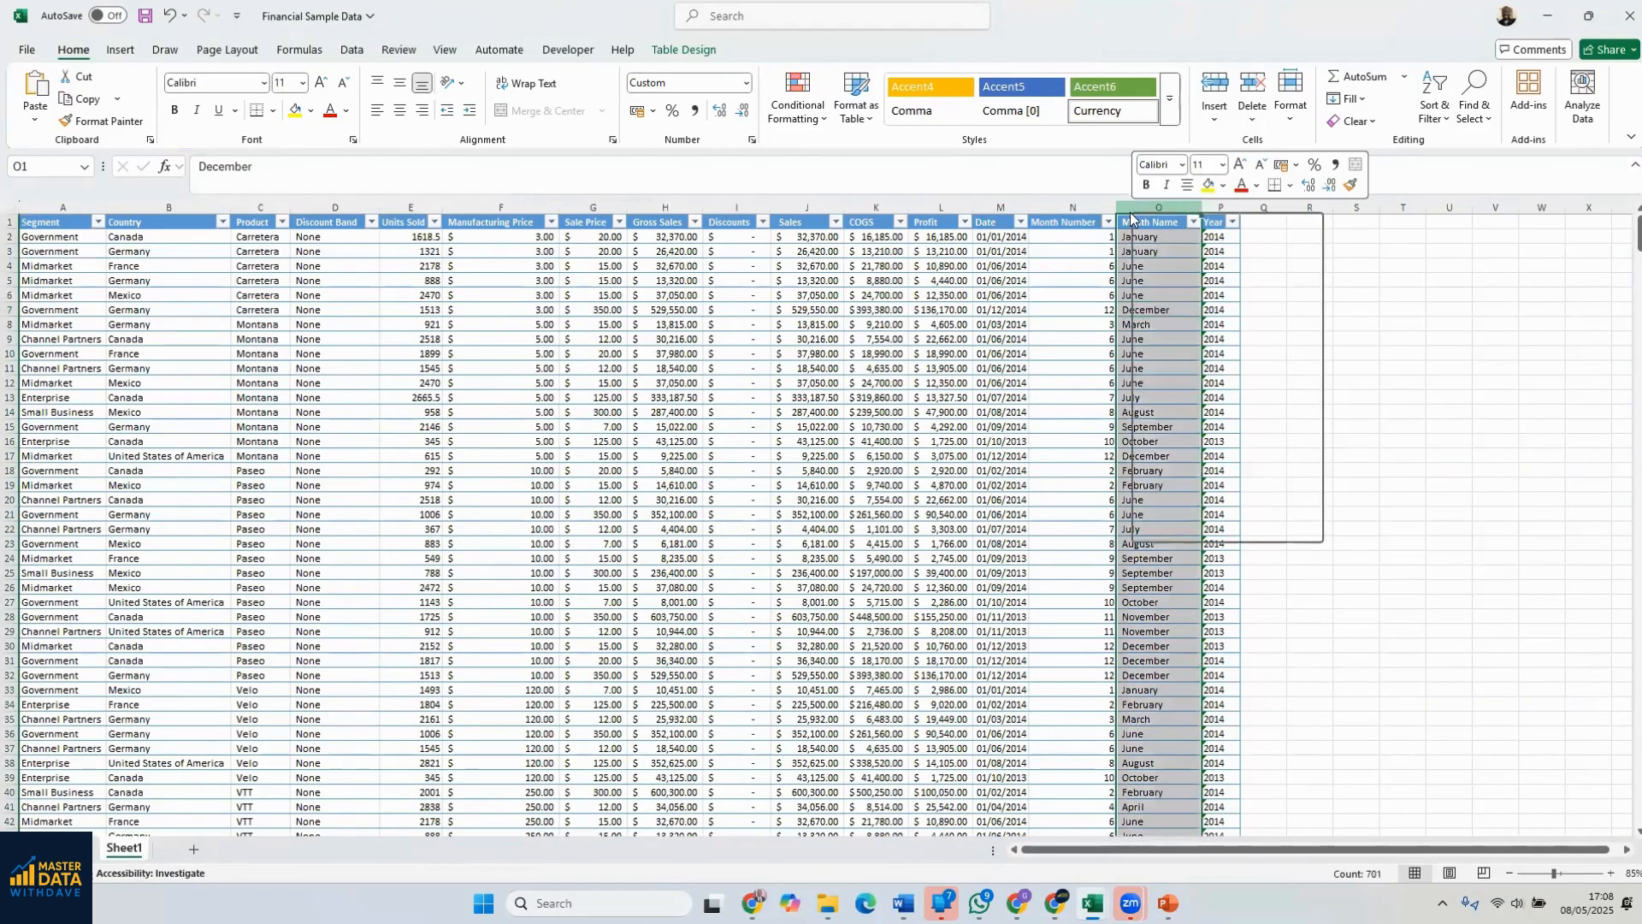
pyautogui.click(1178, 382)
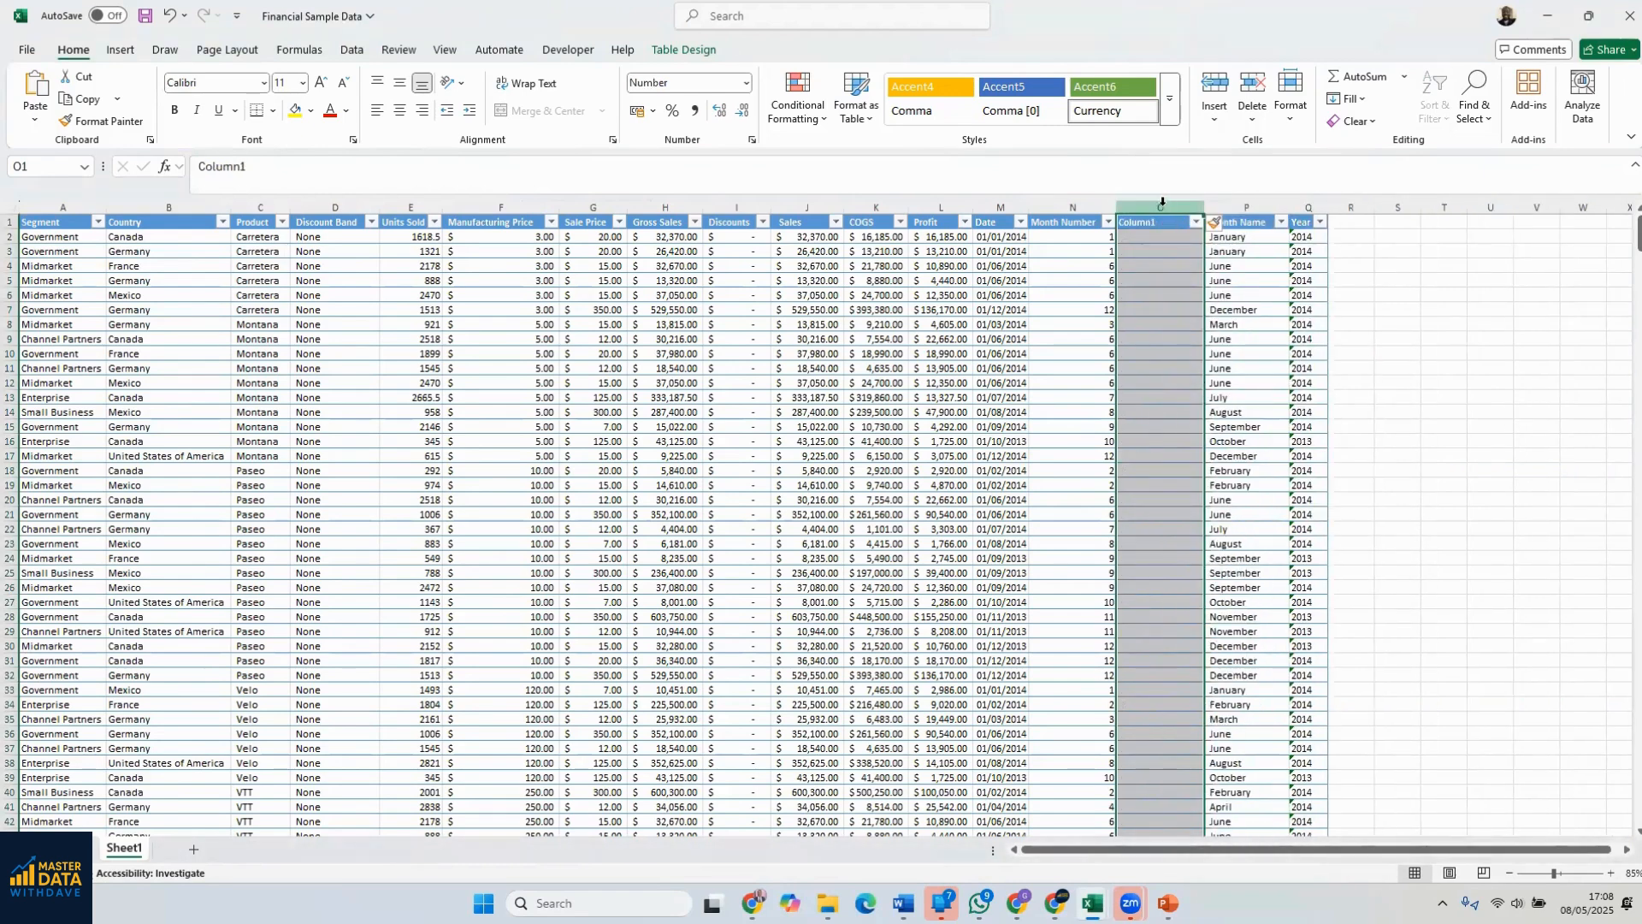
pyautogui.hotkey('ctrl', 'z')
# Insert a blank table column between Month Number and Month Name
pyautogui.click(1071, 208)
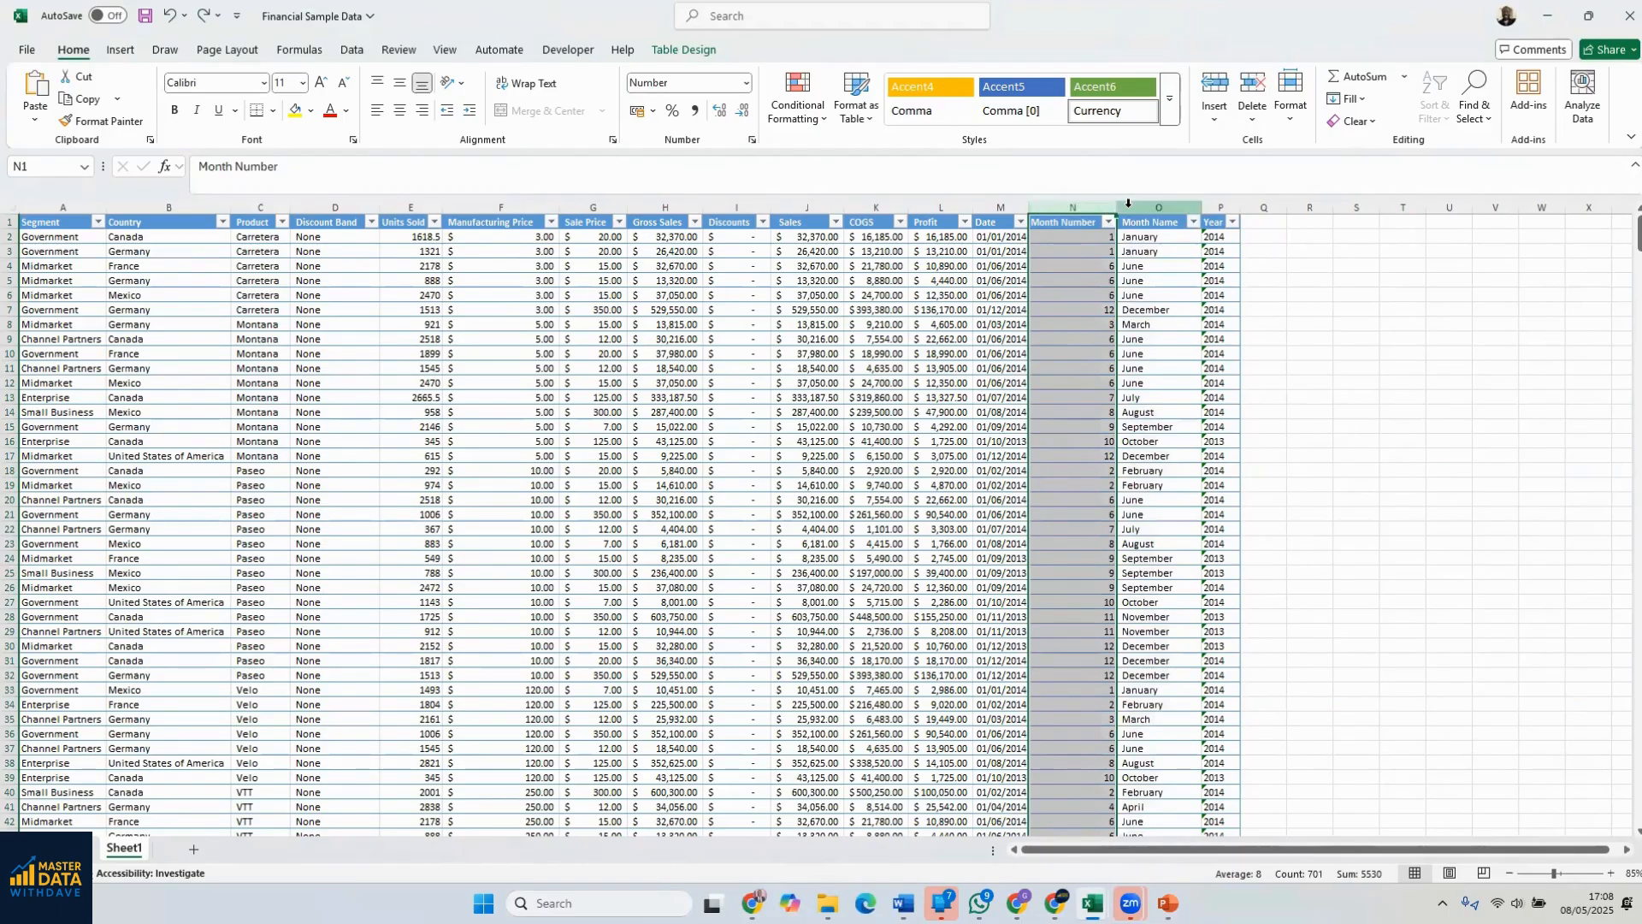
pyautogui.rightClick(1159, 207)
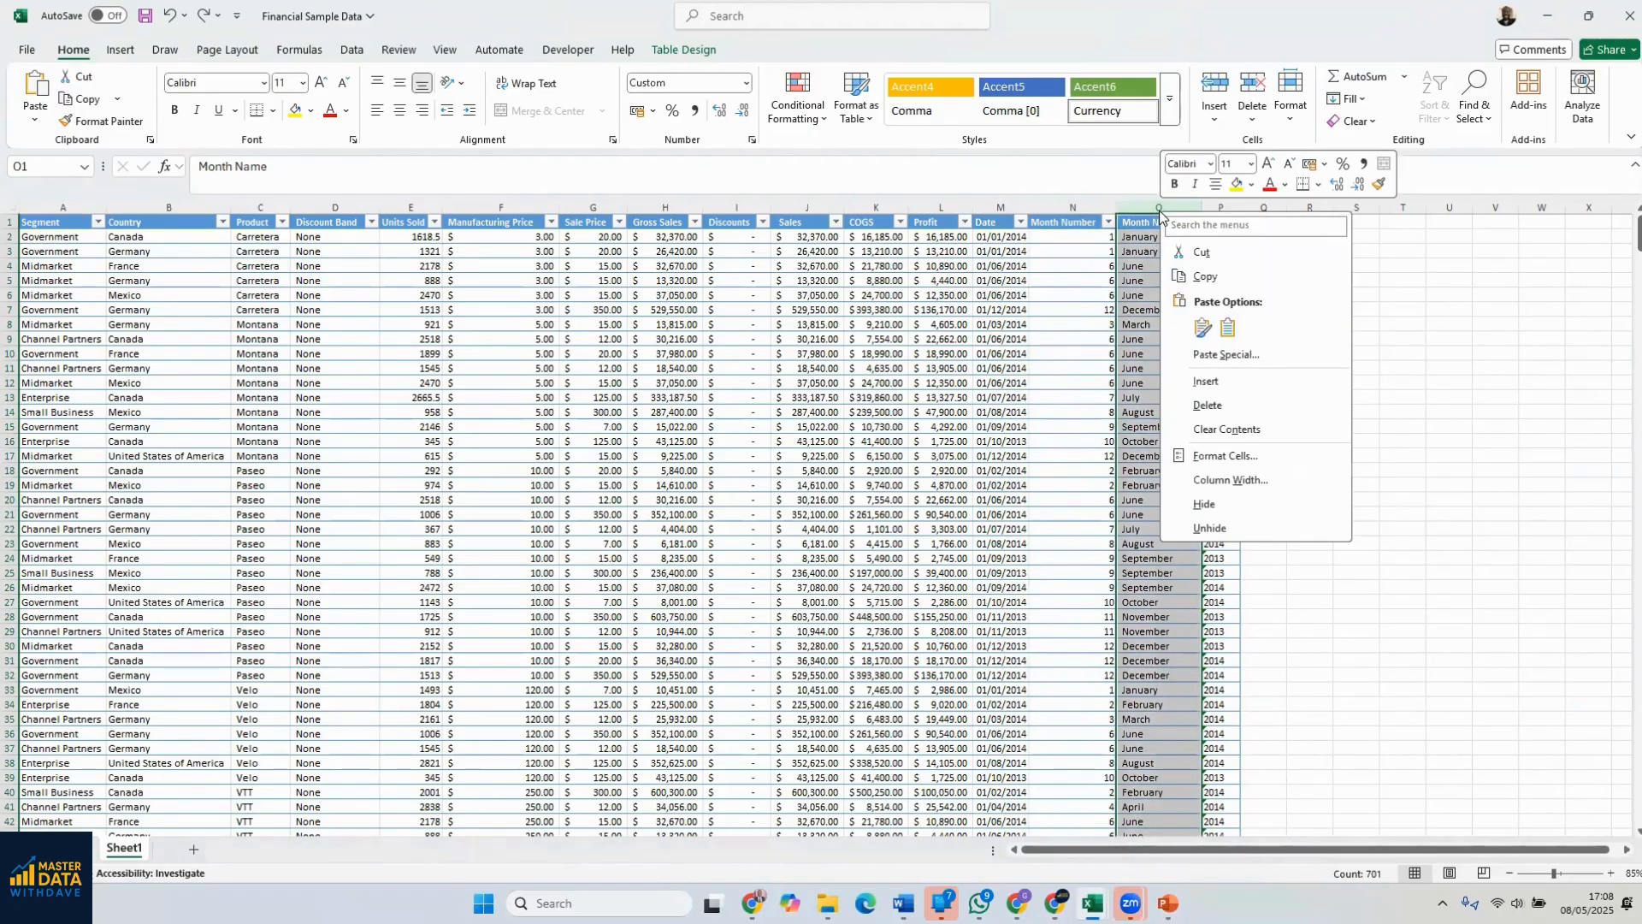
pyautogui.click(1207, 382)
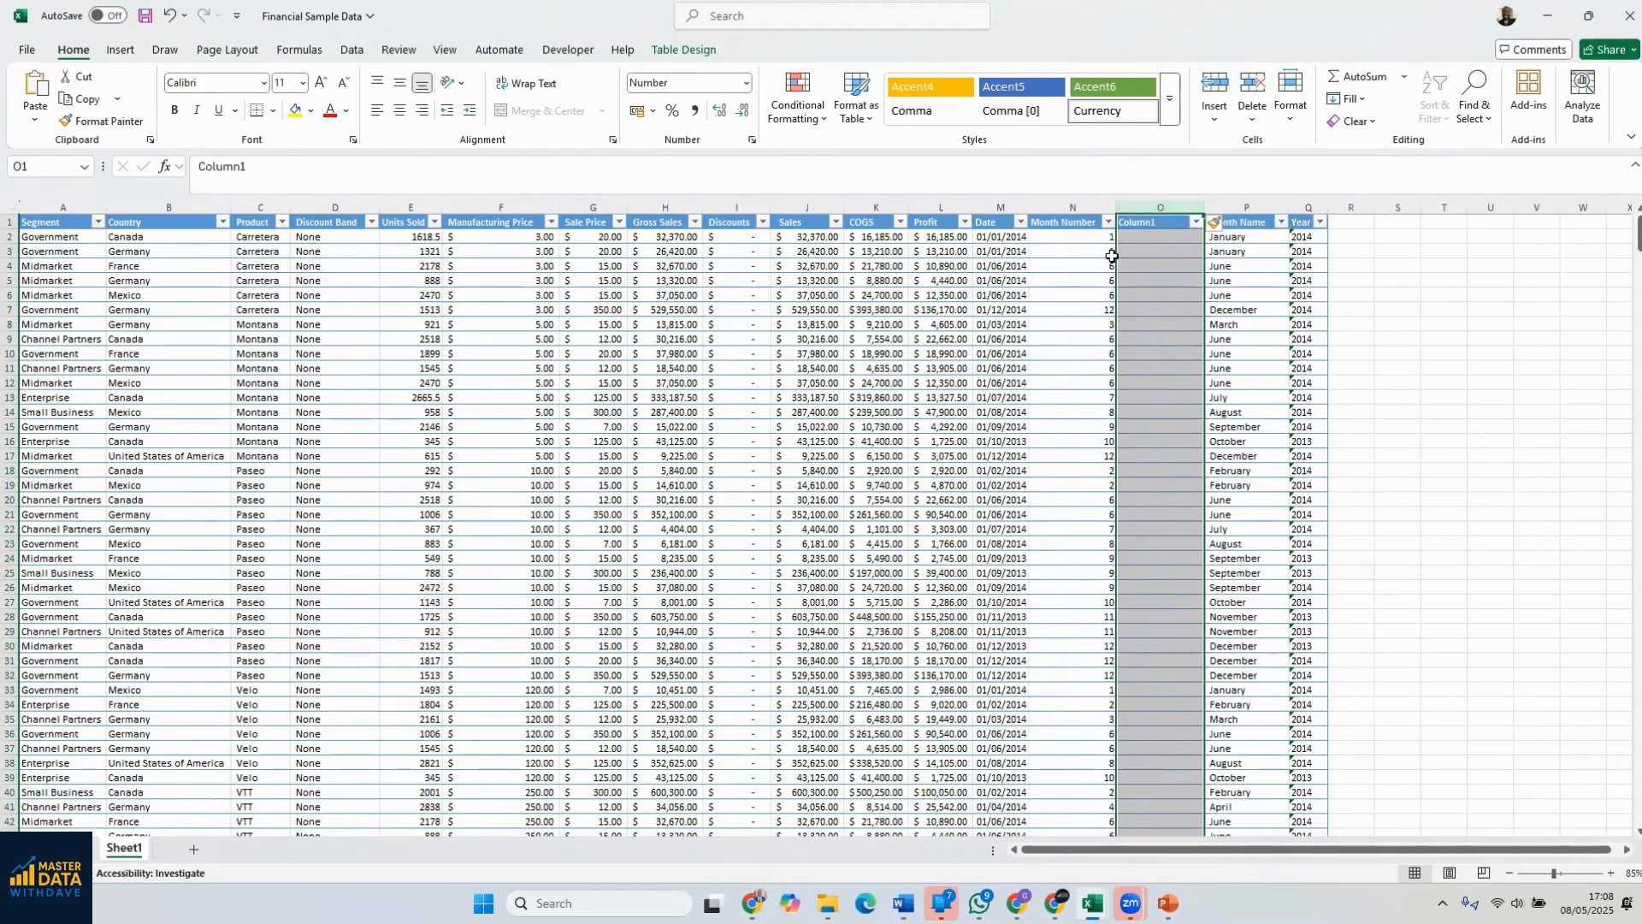
# Try inserting a blank column before Month Number, and undo the insertion
pyautogui.rightClick(1063, 208)
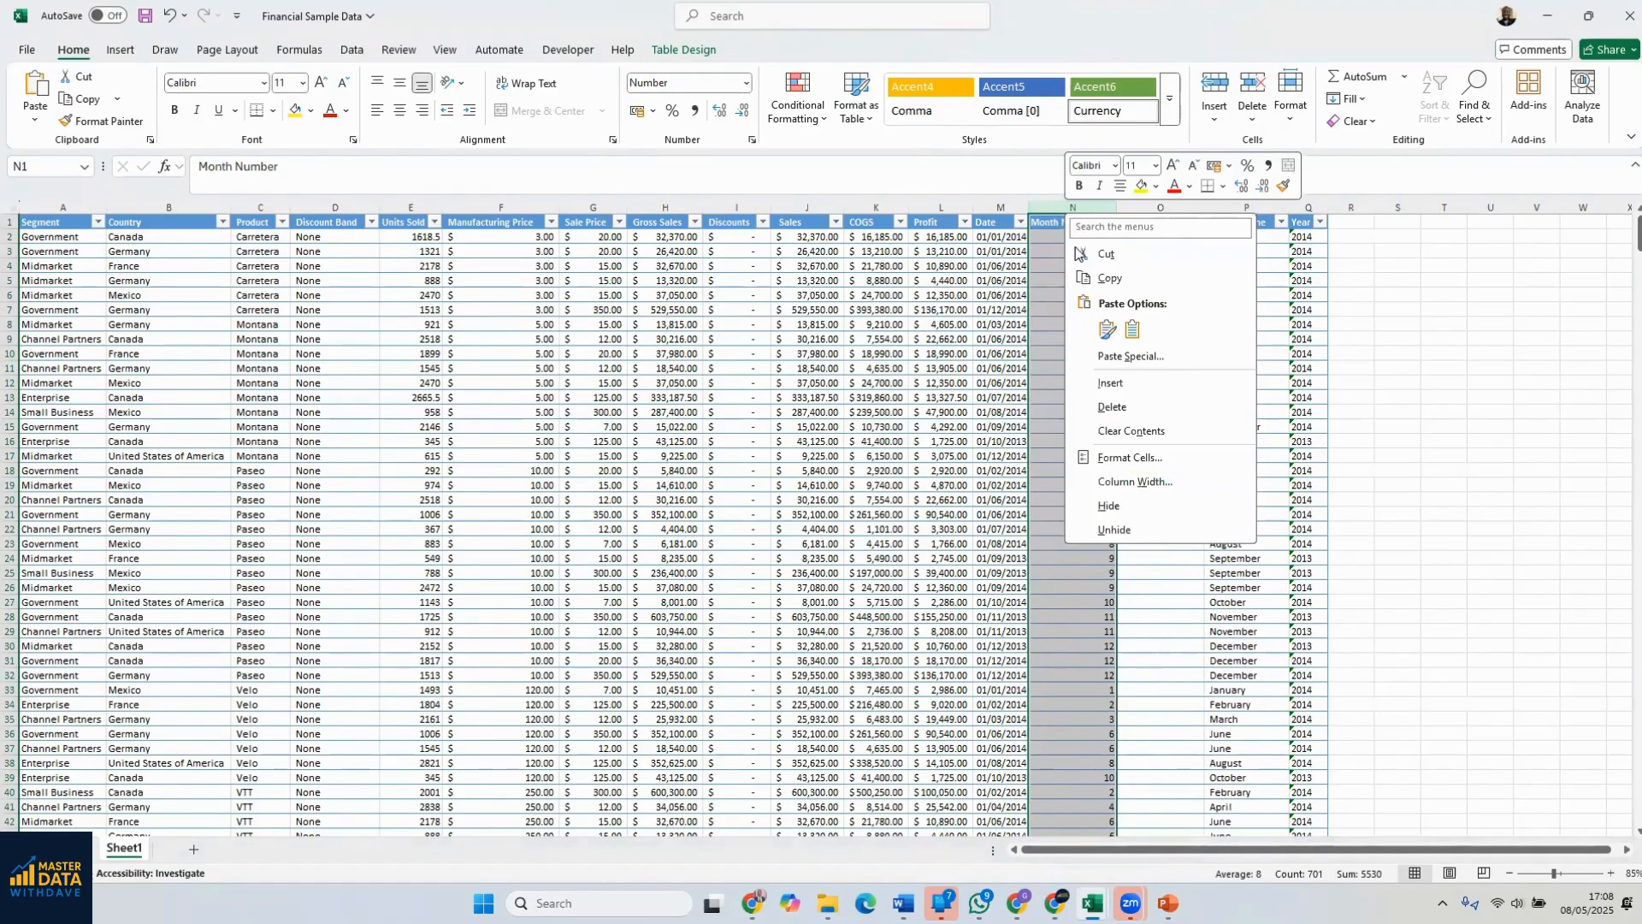
pyautogui.click(1118, 384)
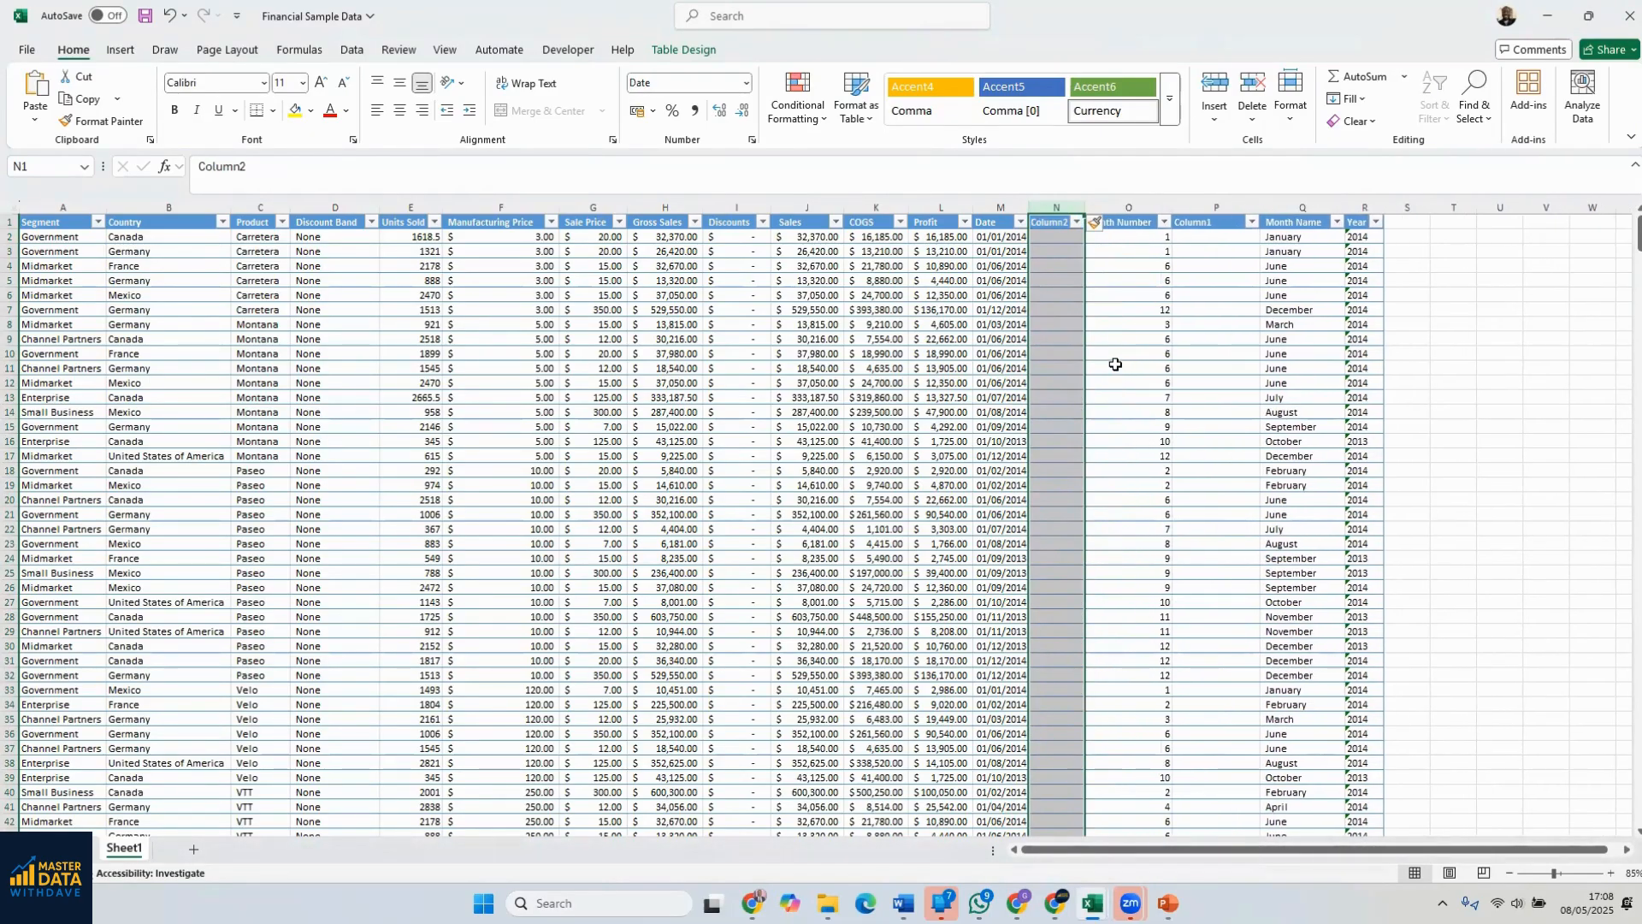
pyautogui.hotkey('ctrl', 'z')
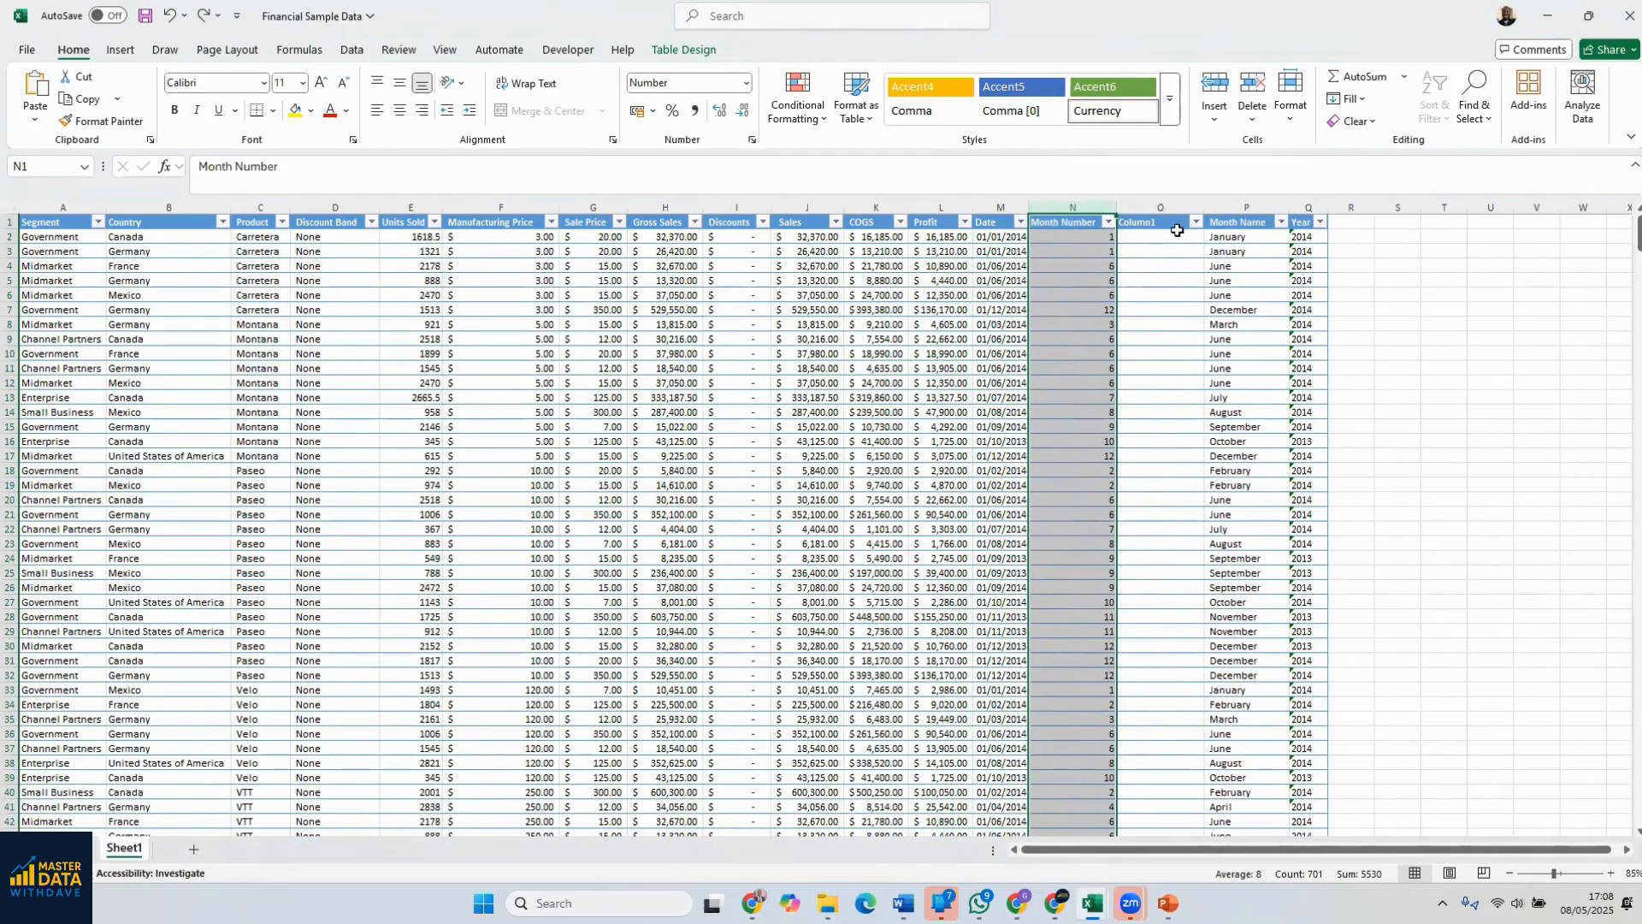
# Insert a second blank table column directly before Month Name, next to Column1
pyautogui.rightClick(1228, 207)
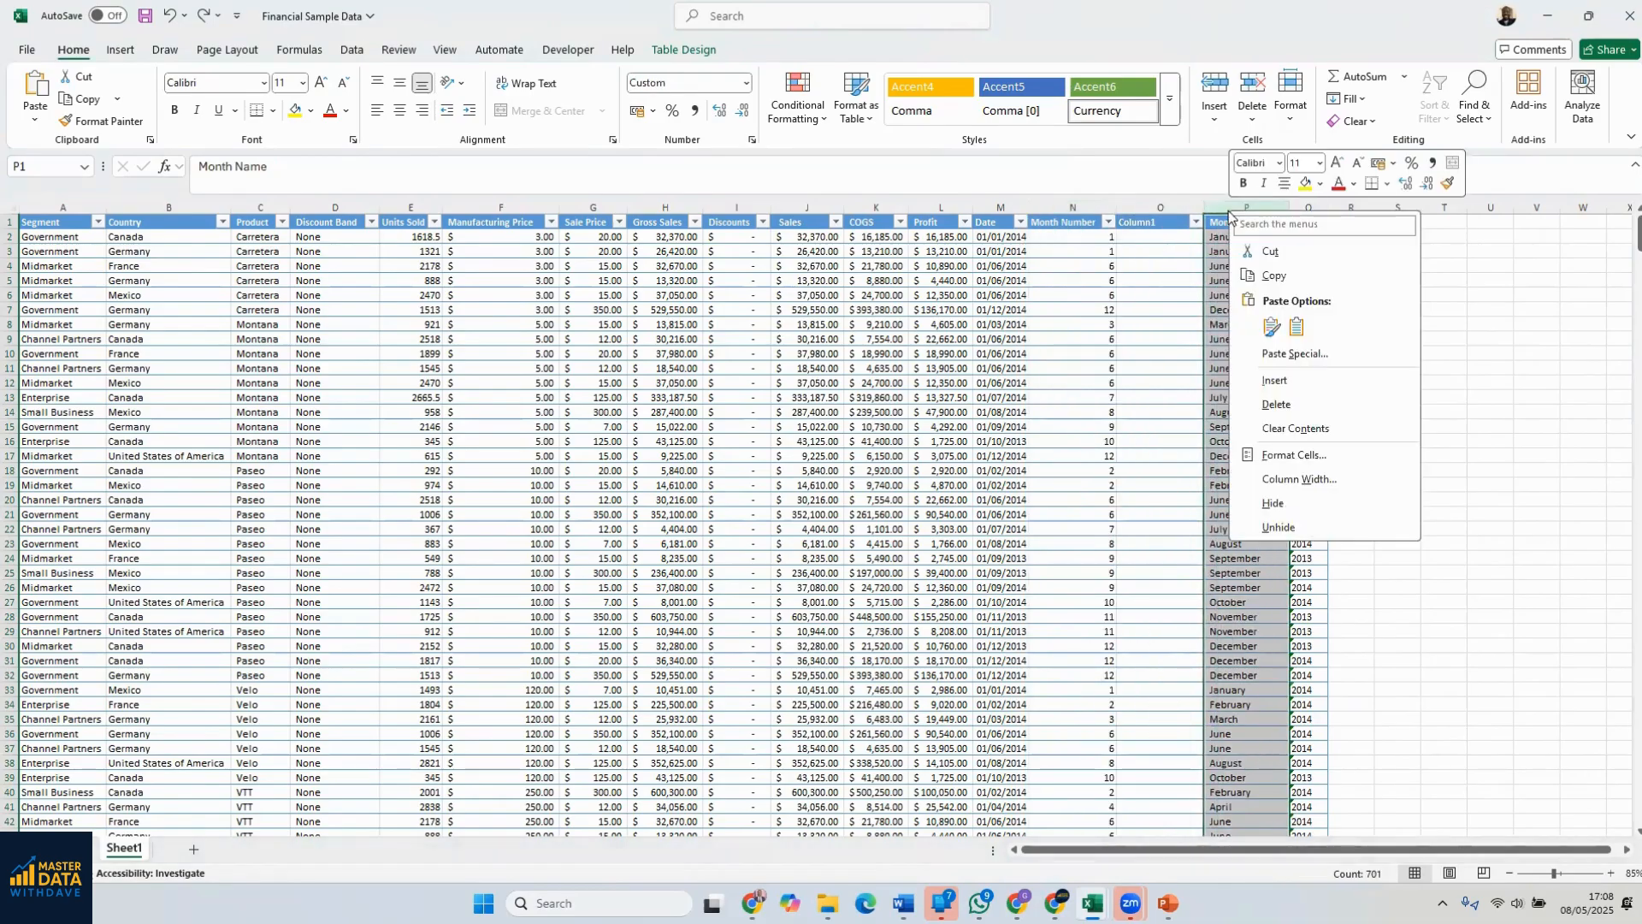
pyautogui.click(1275, 380)
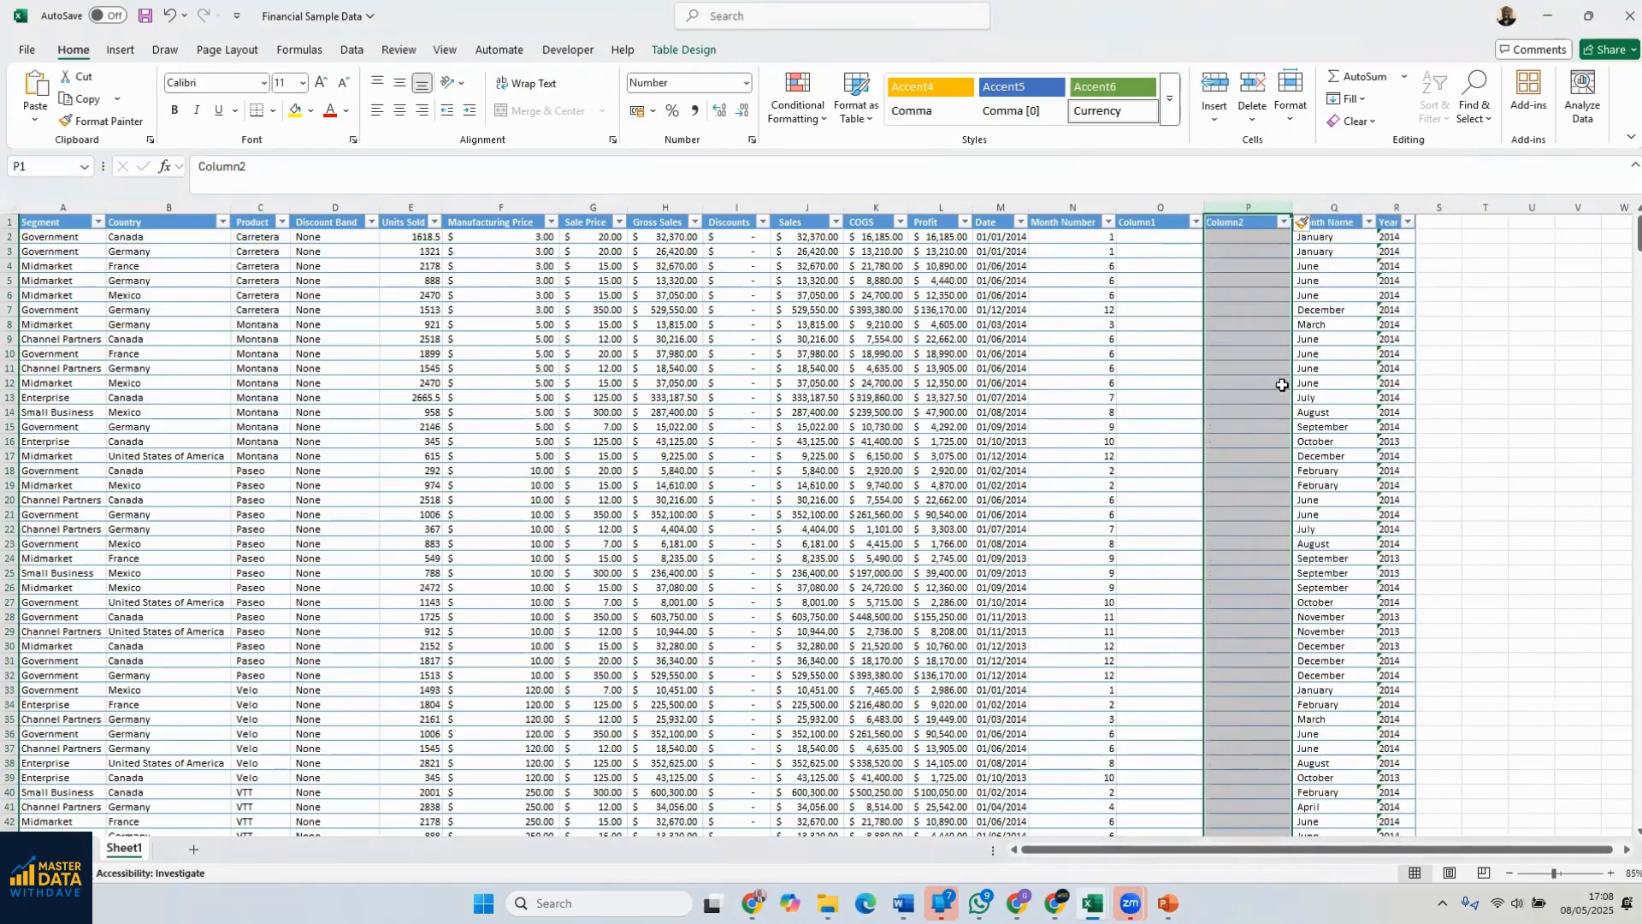
pyautogui.click(1155, 237)
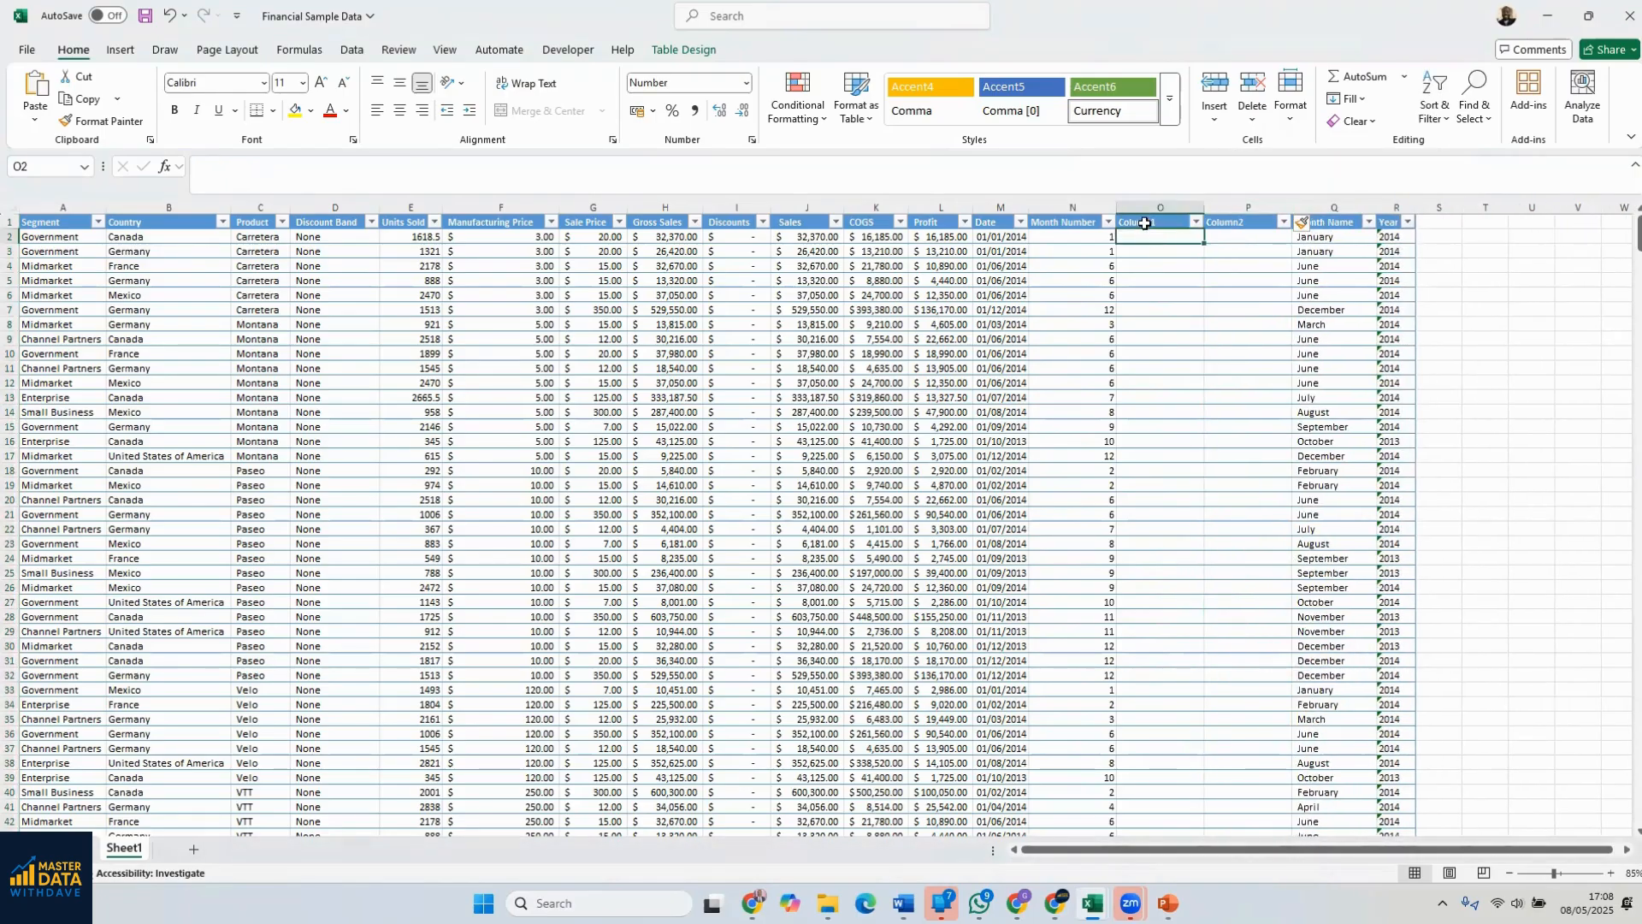
pyautogui.click(1145, 223)
pyautogui.click(1221, 224)
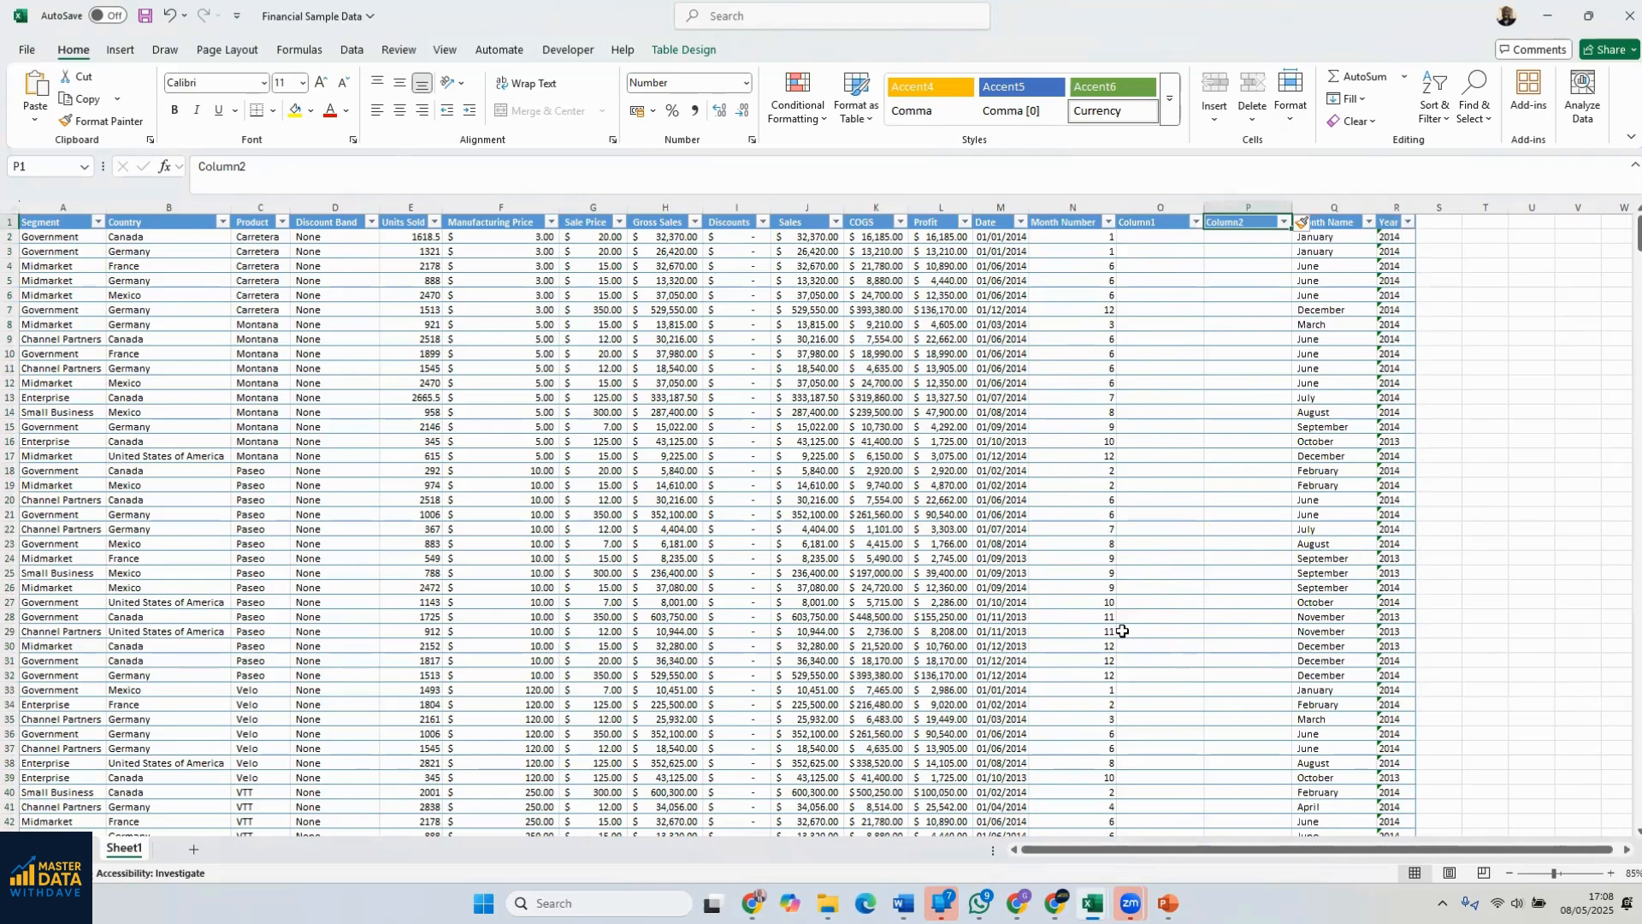
# Check the headers of the two highlighted columns in the Sample Data1 workbook, and return to Financial Sample Data
pyautogui.moveTo(1093, 903)
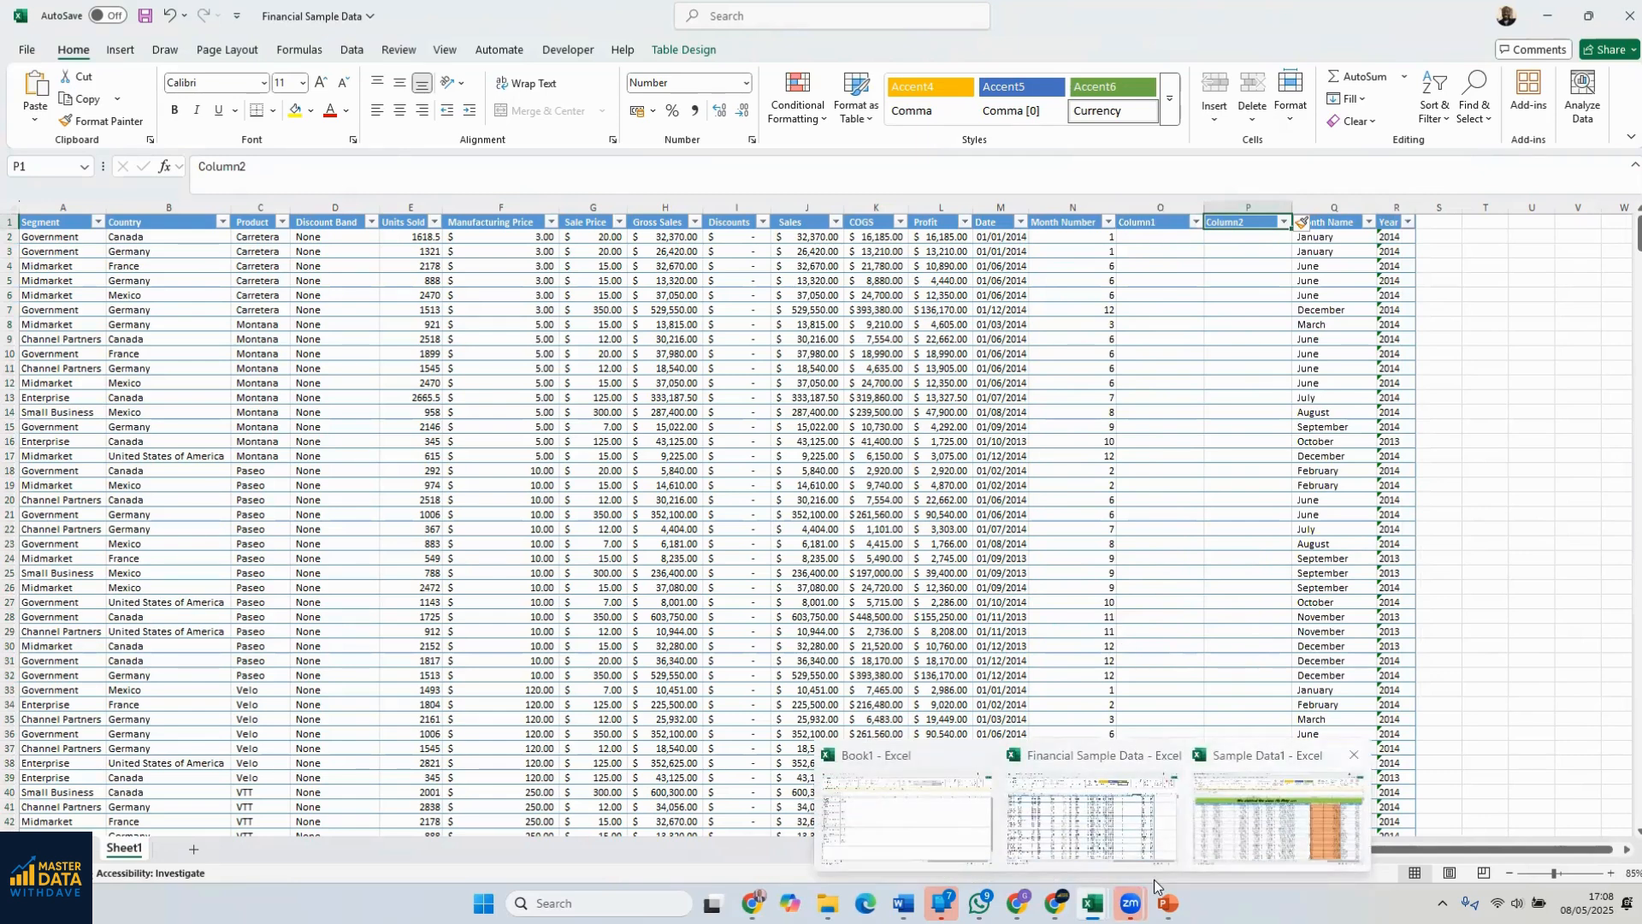
pyautogui.click(1240, 823)
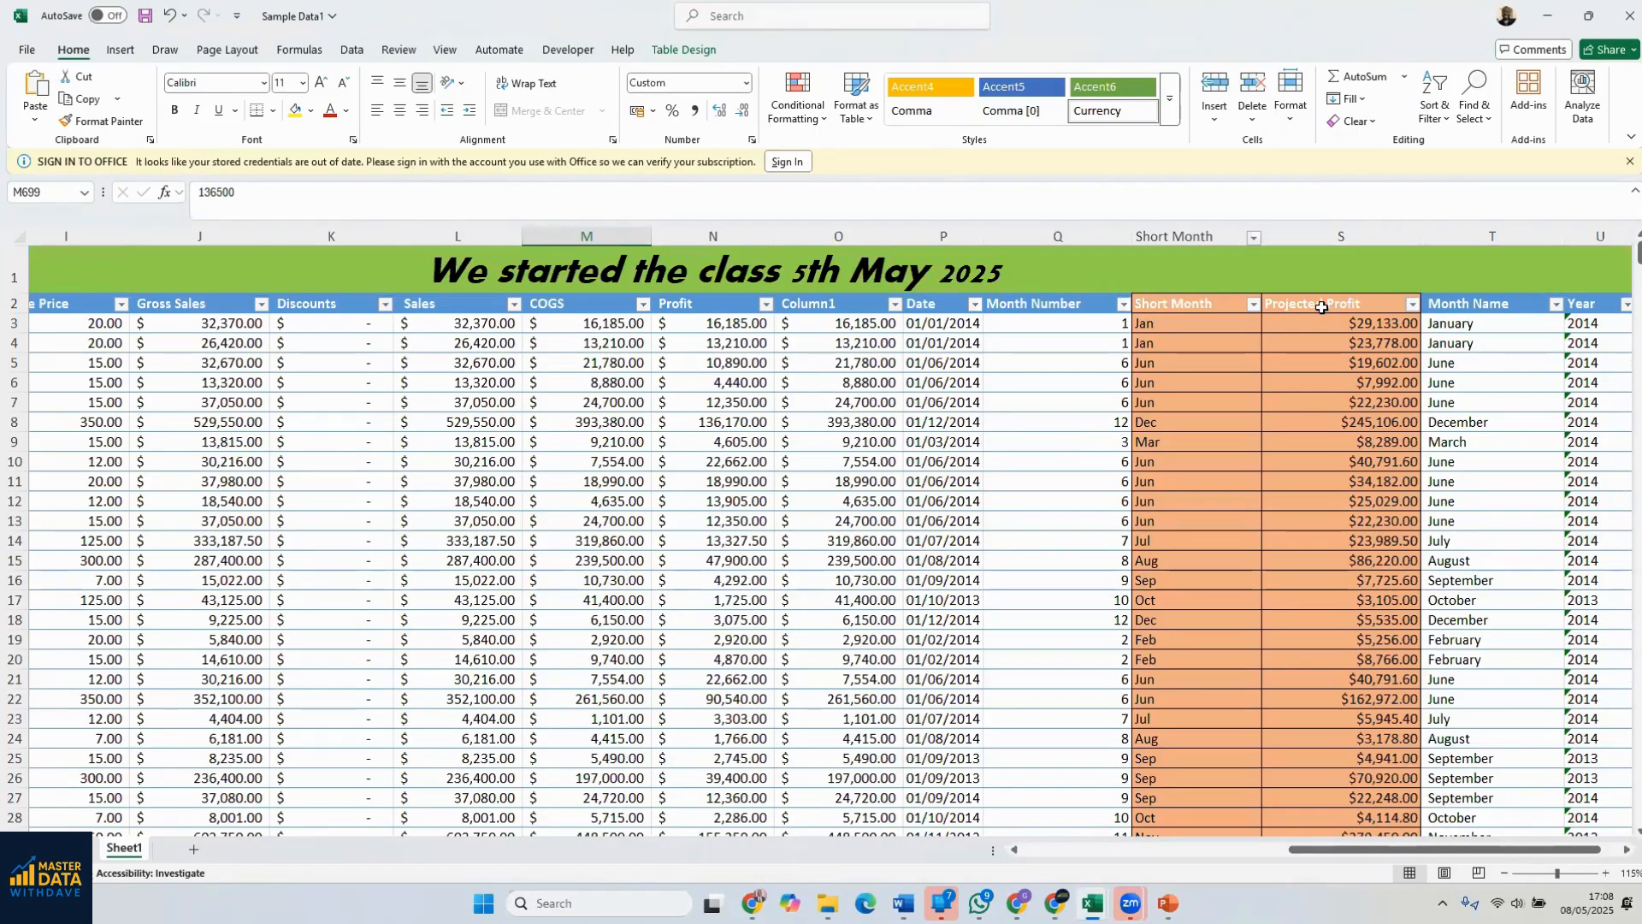
pyautogui.click(1589, 15)
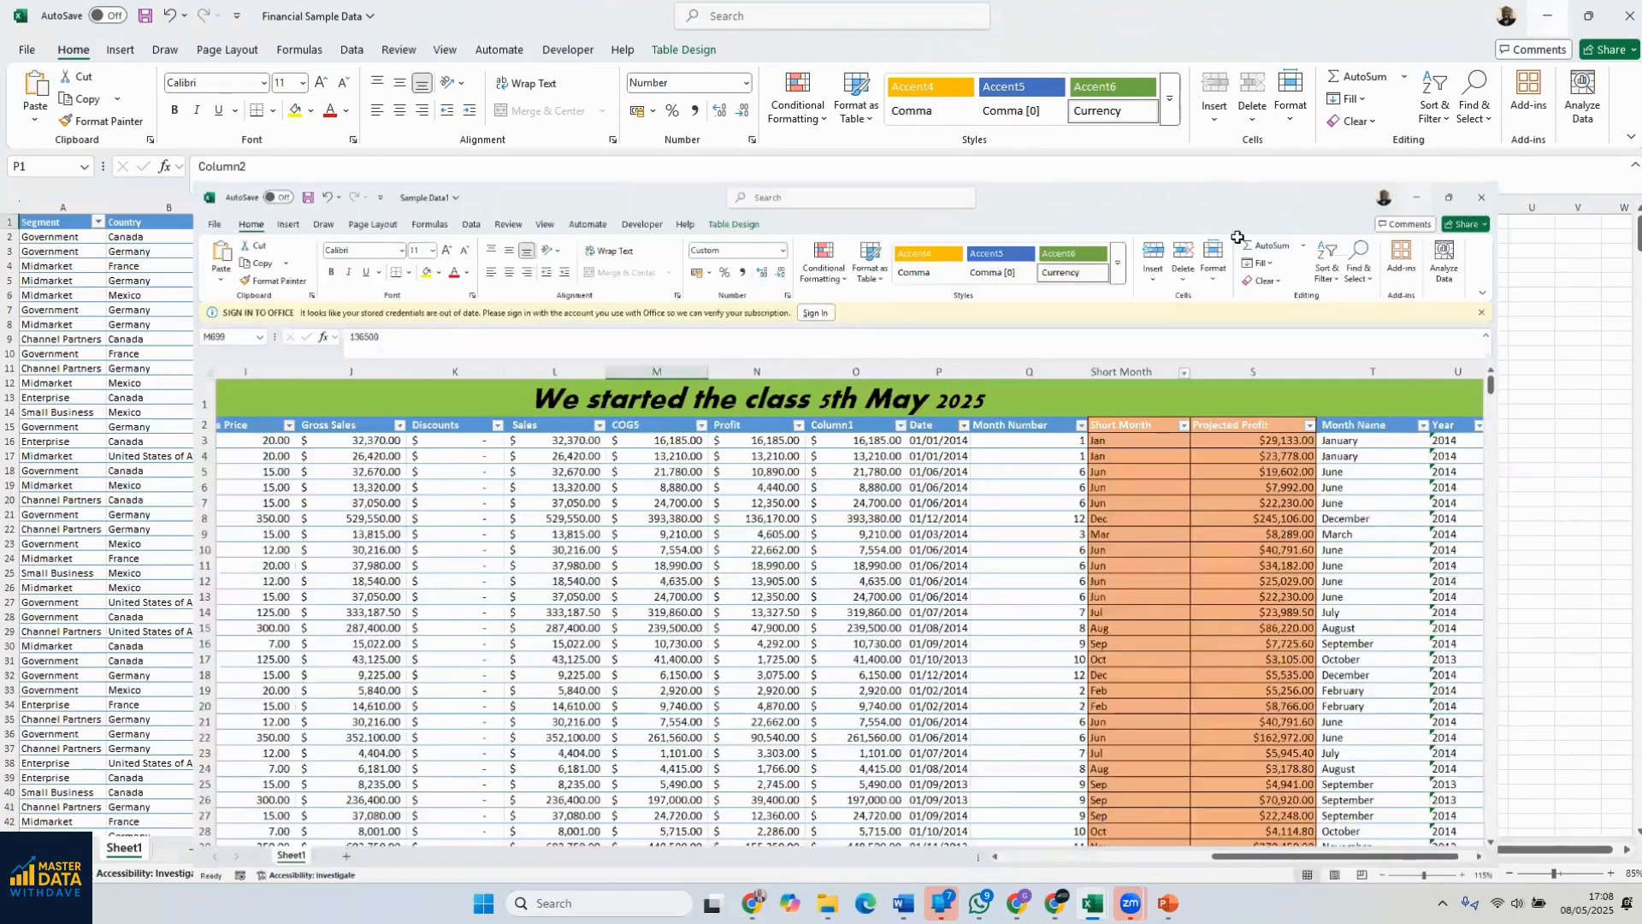
# Rename the Column1 header in cell O1 as Short Name
pyautogui.click(1159, 222)
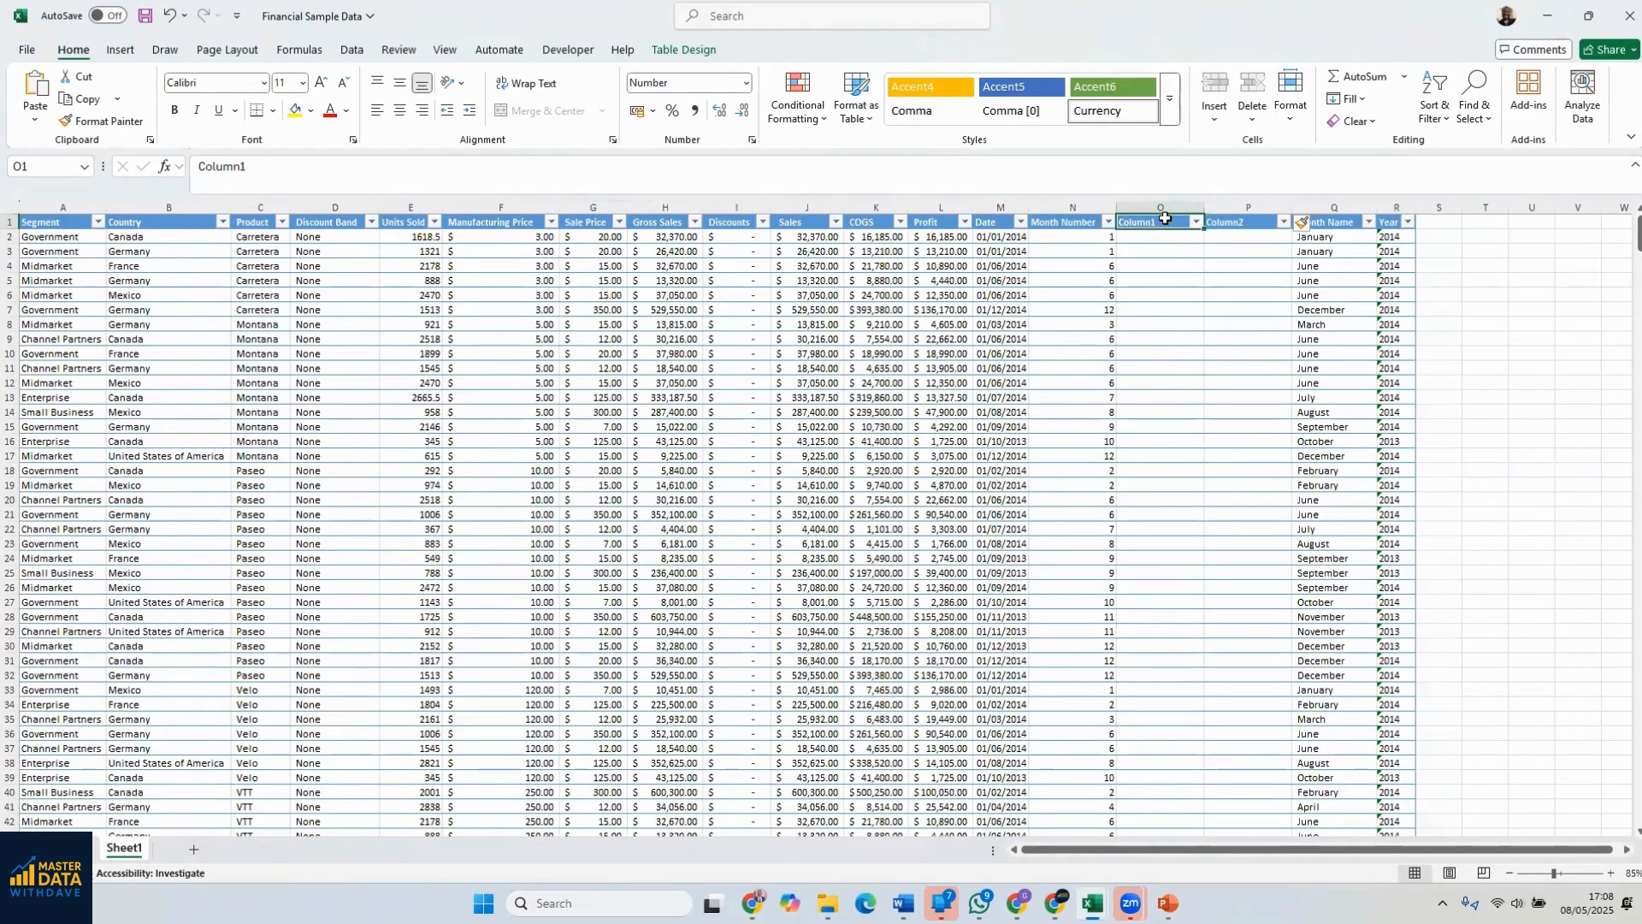
pyautogui.doubleClick(1164, 221)
pyautogui.moveTo(1163, 221); pyautogui.dragTo(1110, 225)
pyautogui.write('Short Name')
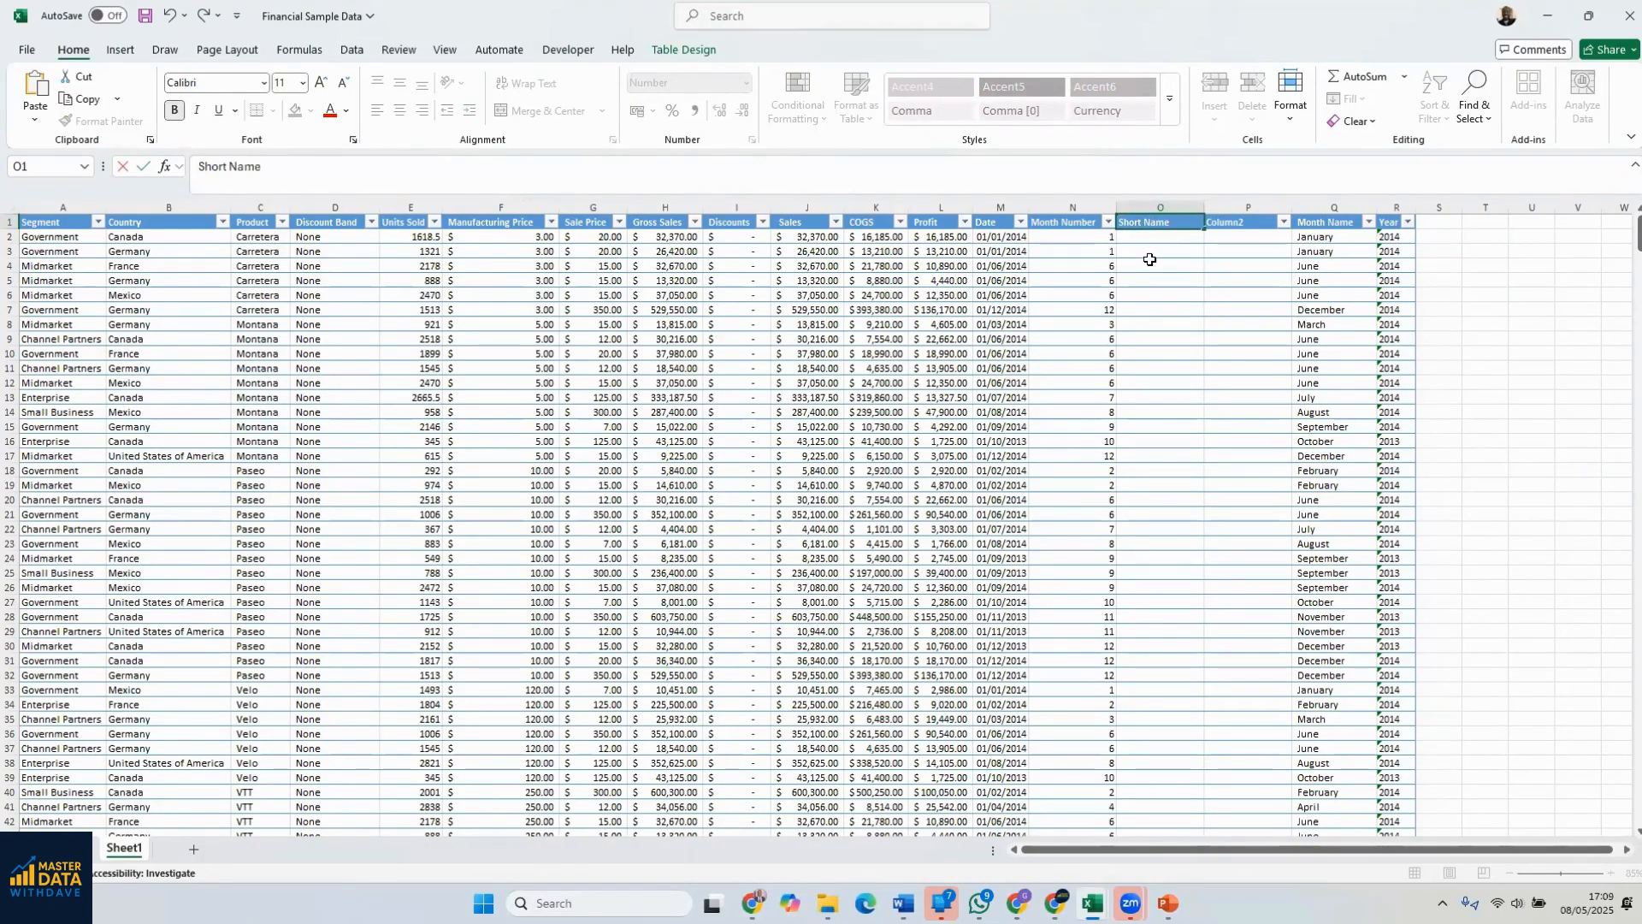
pyautogui.press('Return')
pyautogui.keyDown('ctrl'); pyautogui.scroll(3, 1283, 265); pyautogui.keyUp('ctrl')
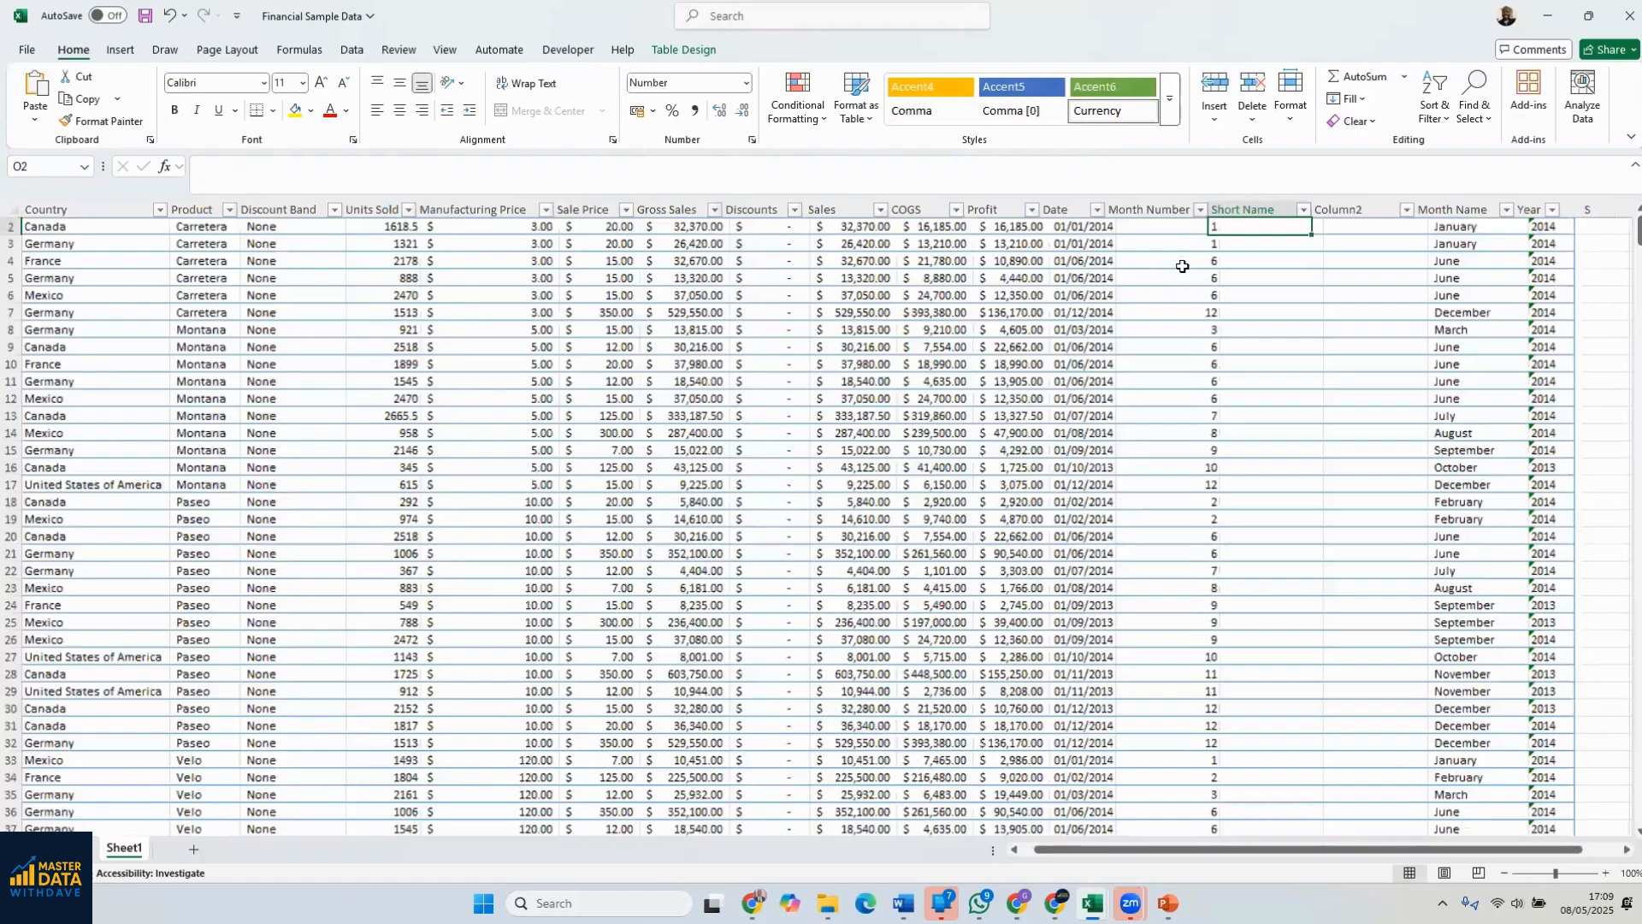
pyautogui.keyDown('ctrl'); pyautogui.scroll(3, 1325, 290); pyautogui.keyUp('ctrl')
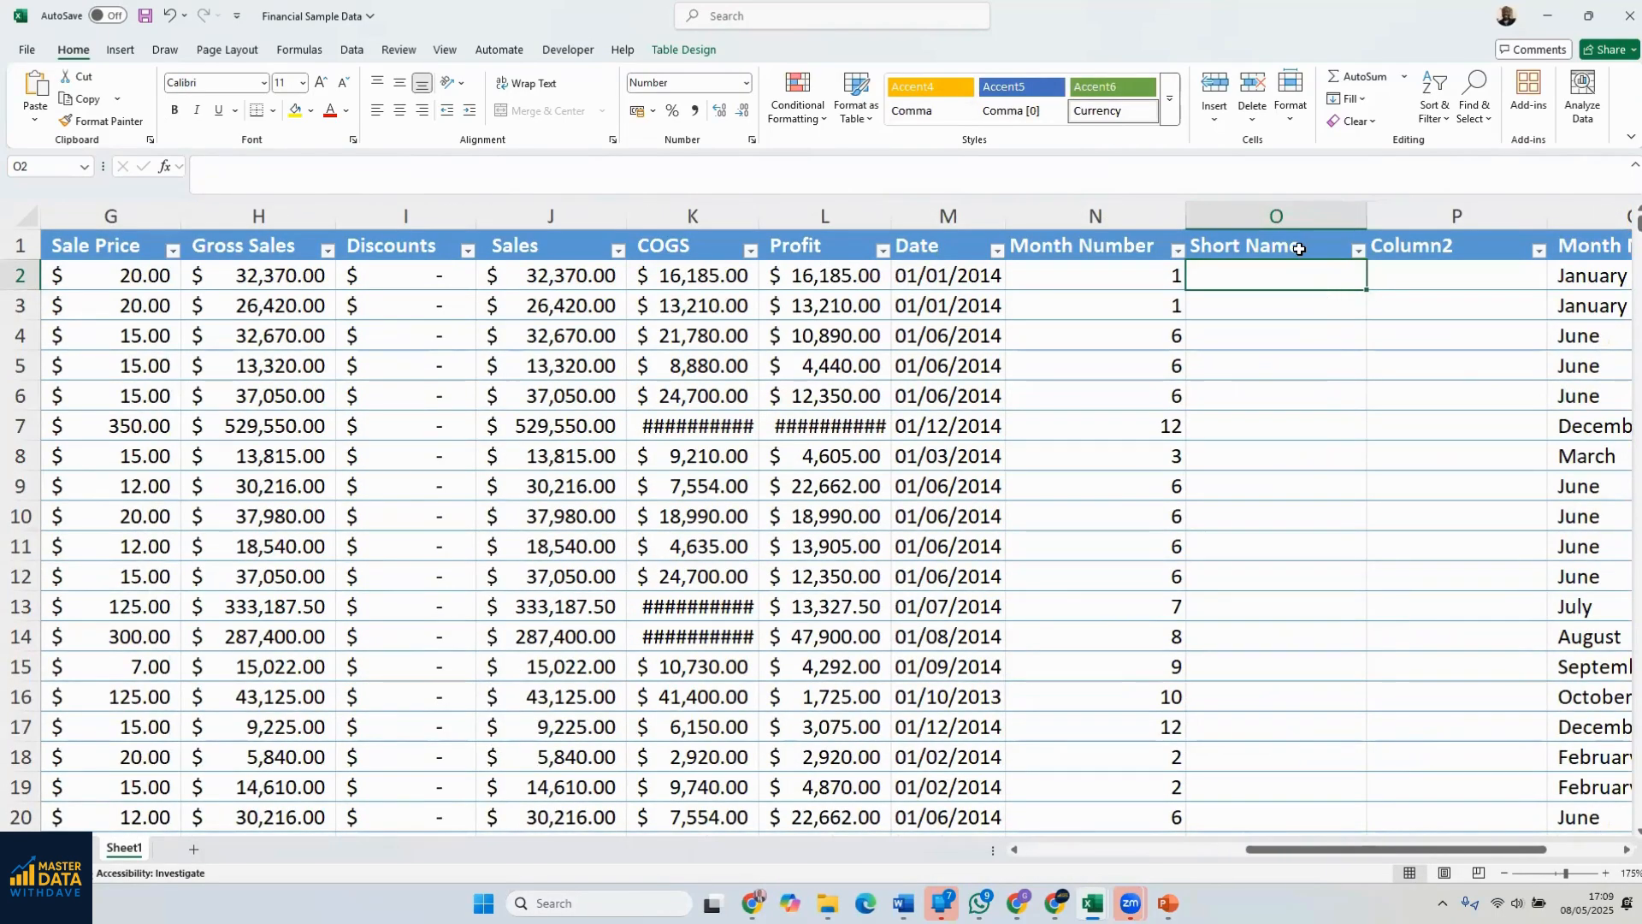
pyautogui.doubleClick(1300, 244)
pyautogui.moveTo(1299, 245); pyautogui.dragTo(1178, 250)
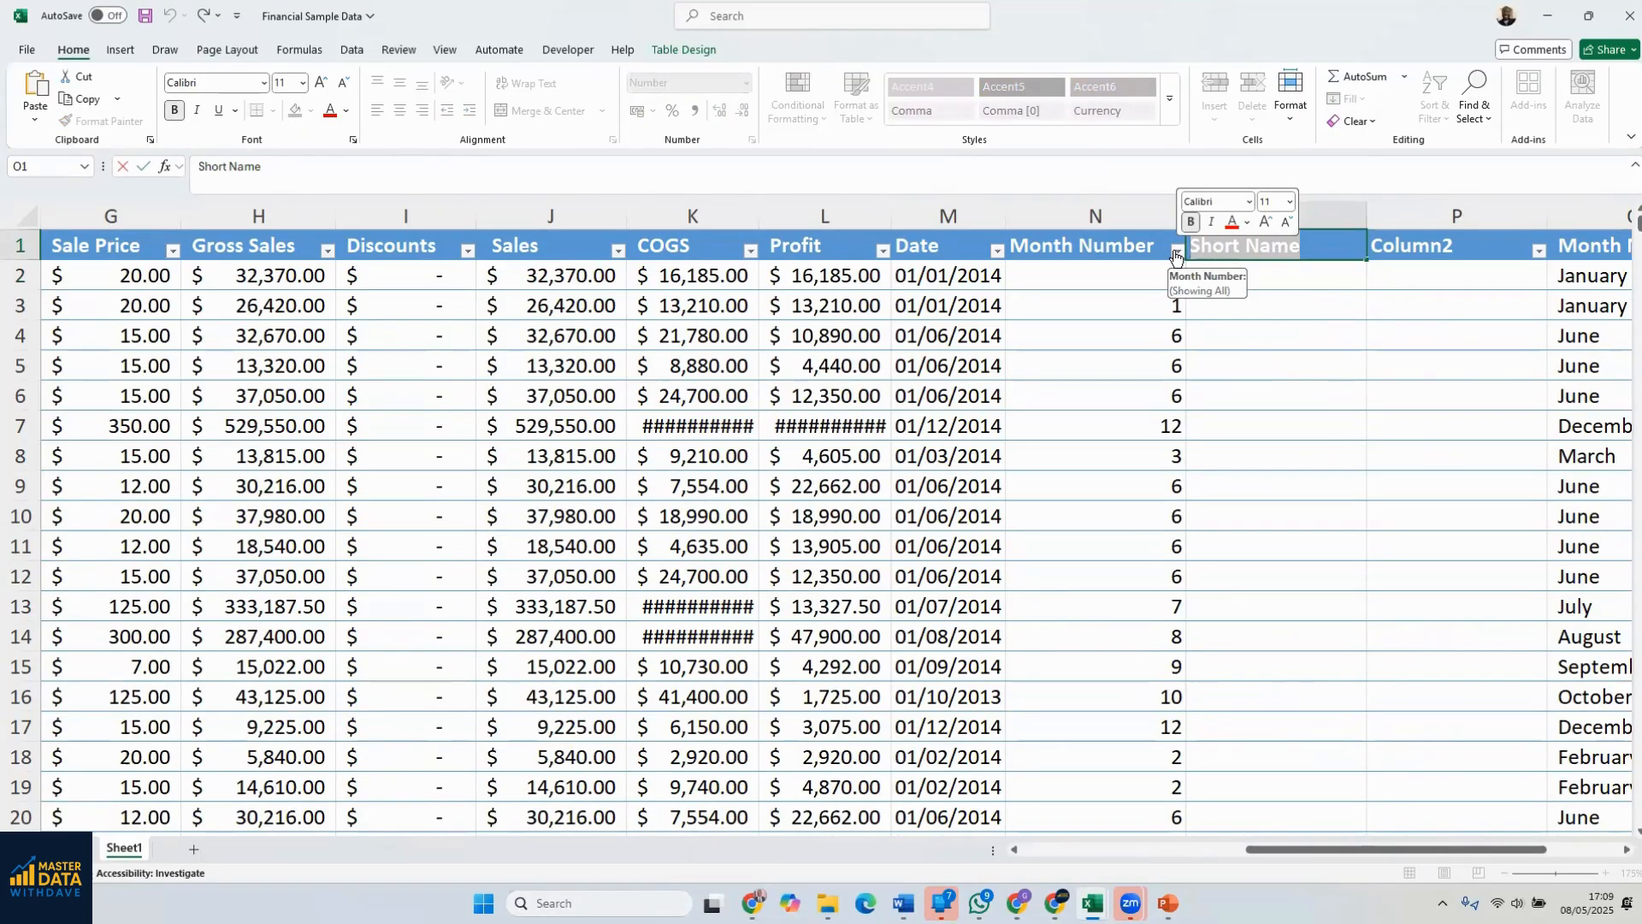
pyautogui.click(1218, 334)
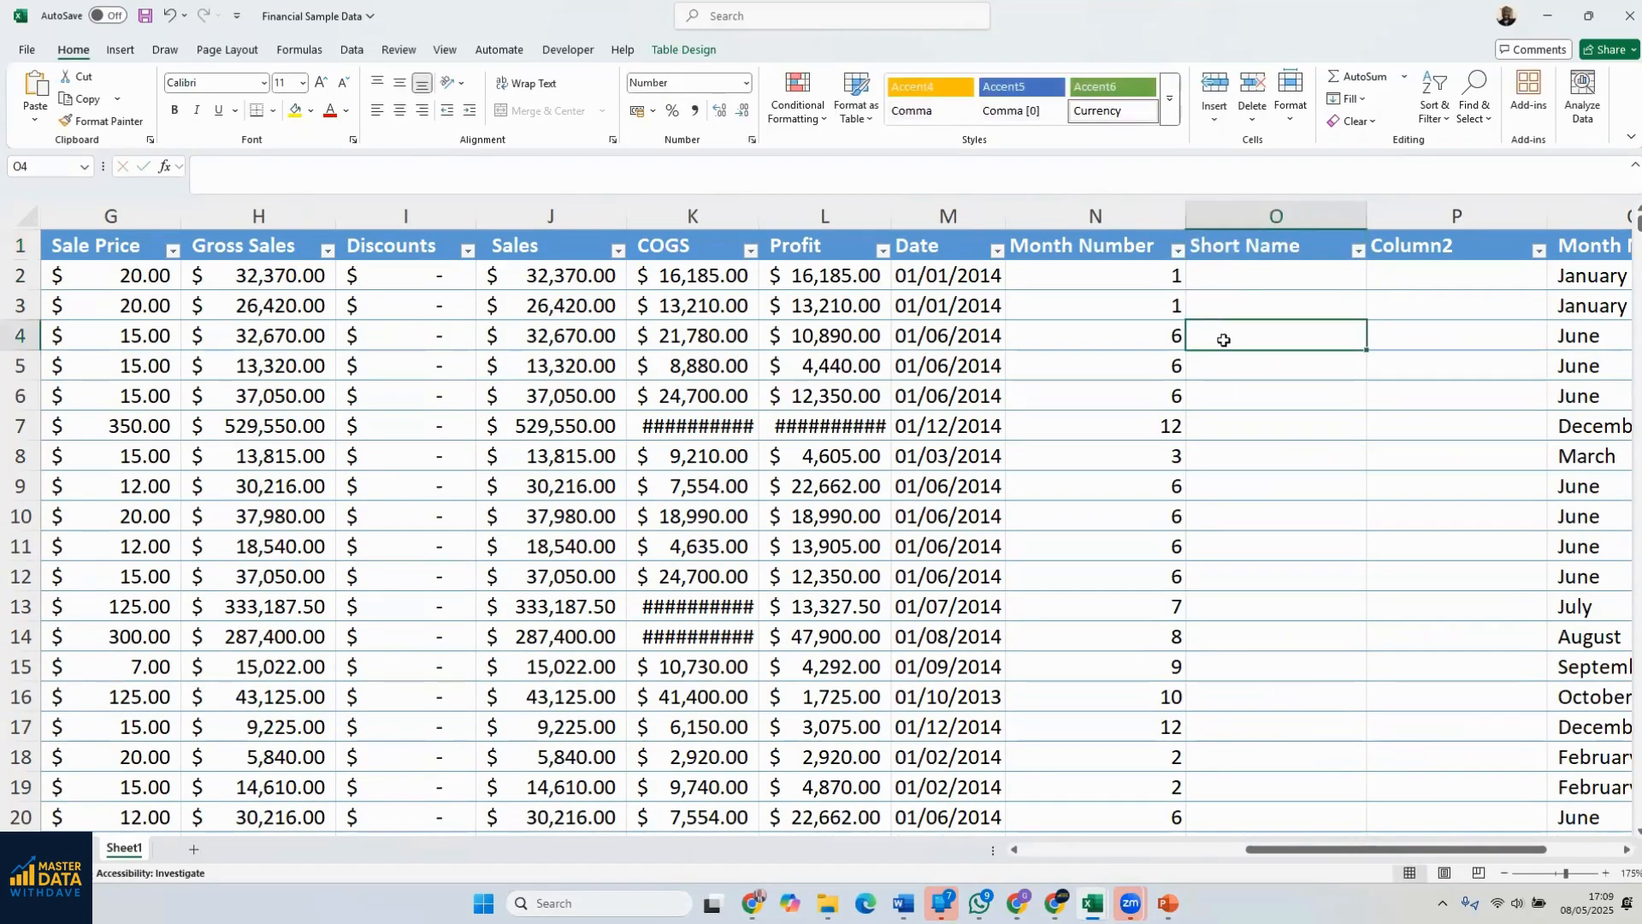
pyautogui.click(1241, 251)
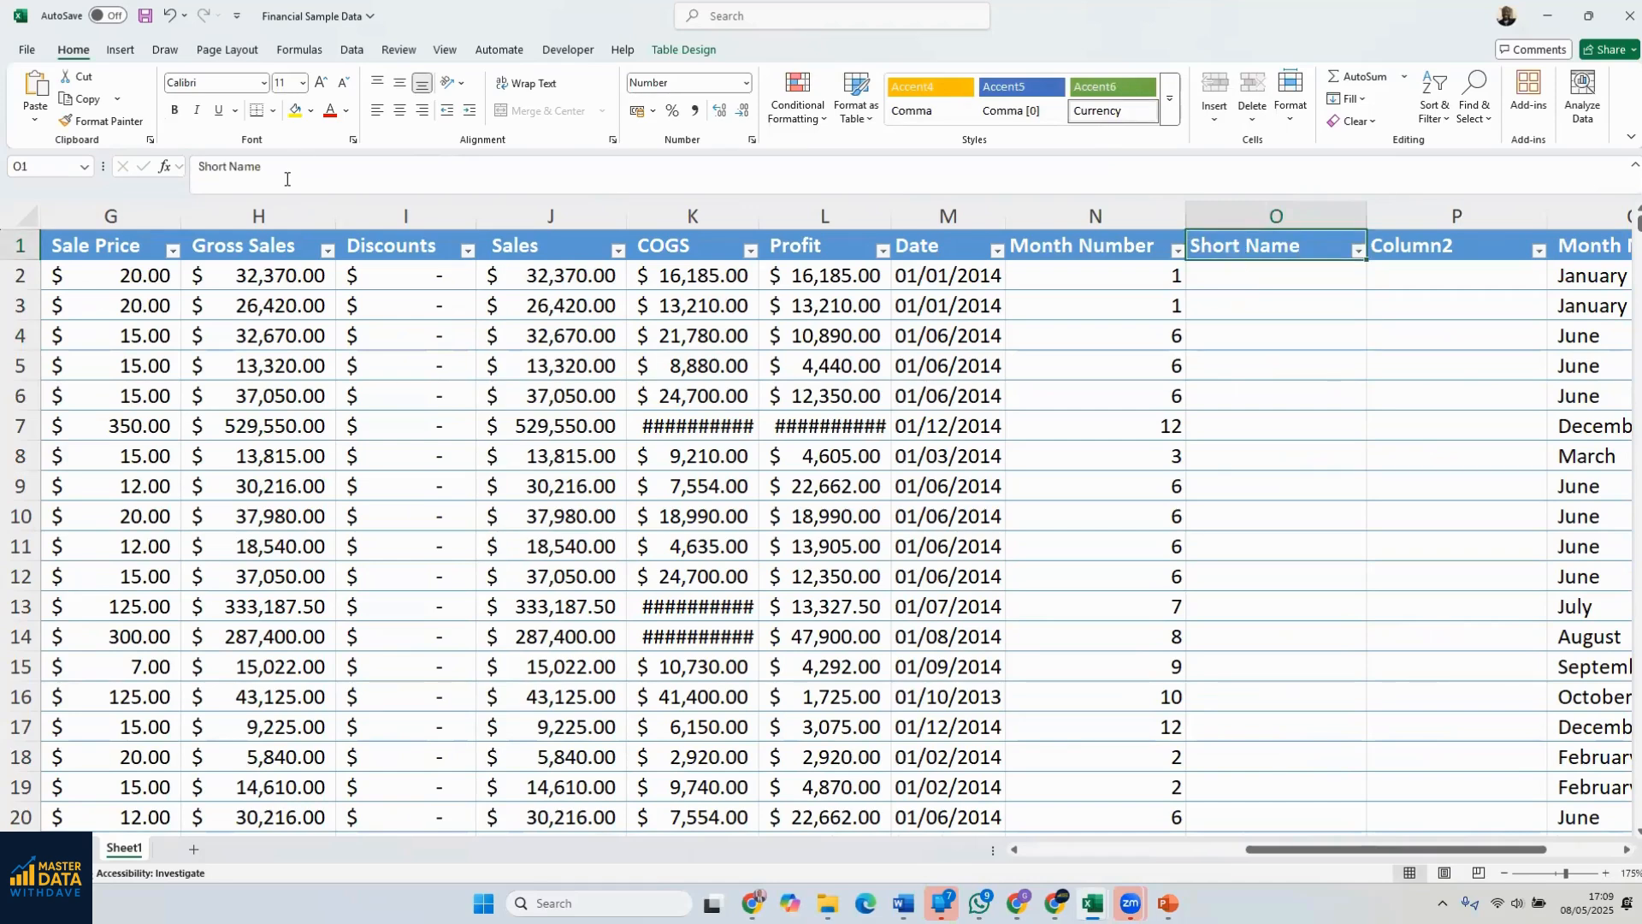
pyautogui.moveTo(286, 179); pyautogui.dragTo(185, 171)
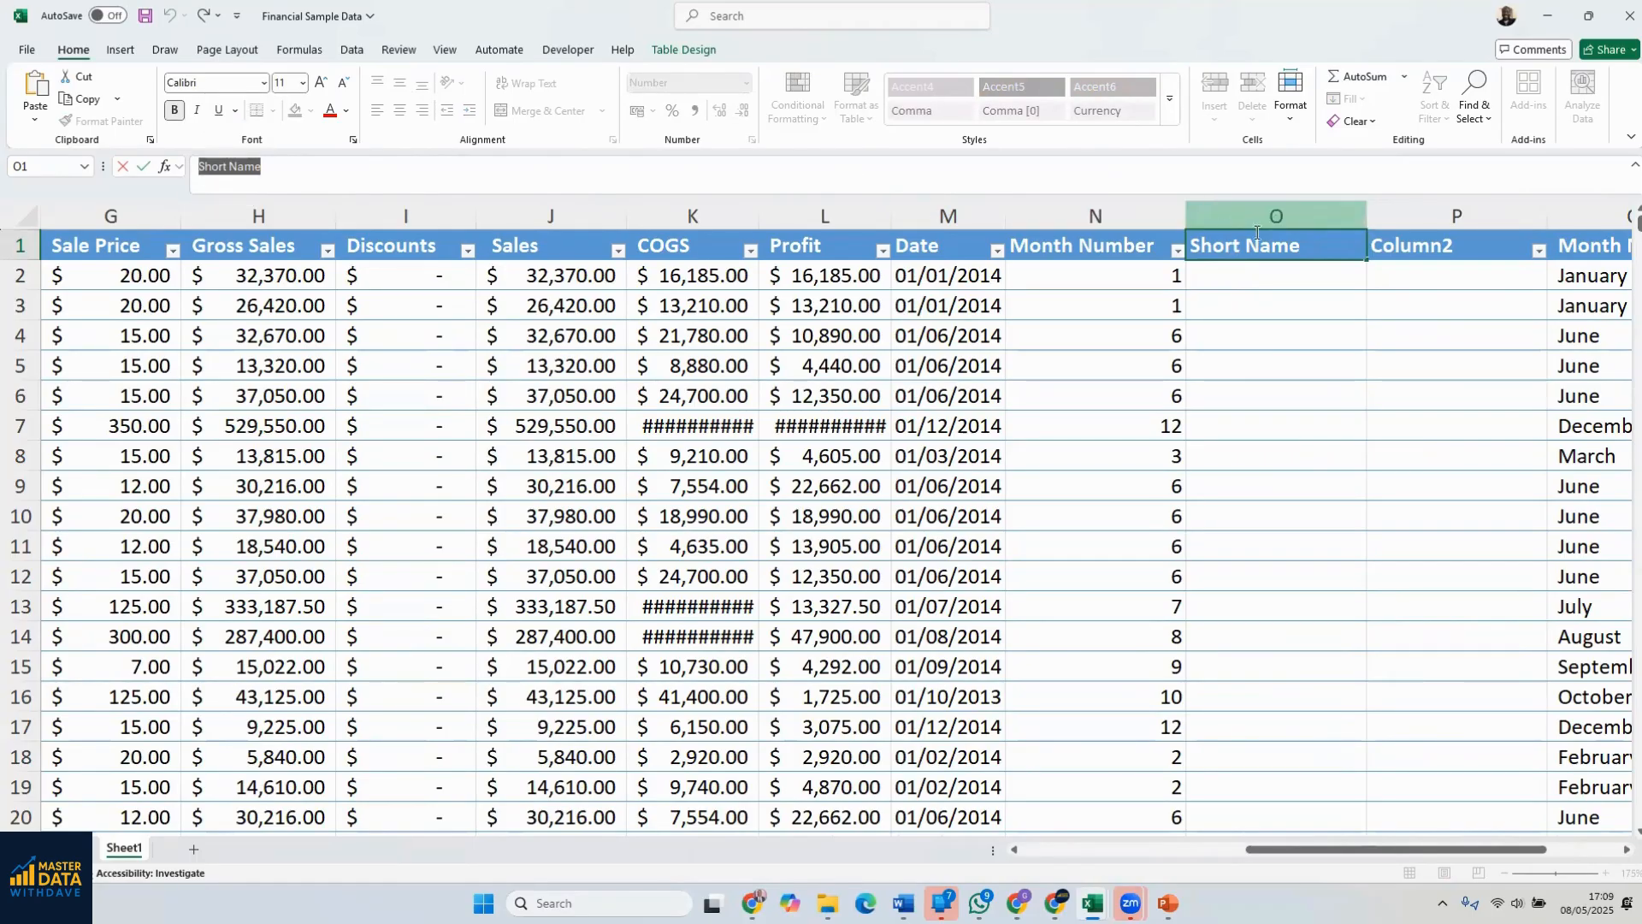
# Check the header of the second highlighted column in the Sample Data1 workbook, and return to the Column2 header in Financial Sample Data
pyautogui.click(1404, 251)
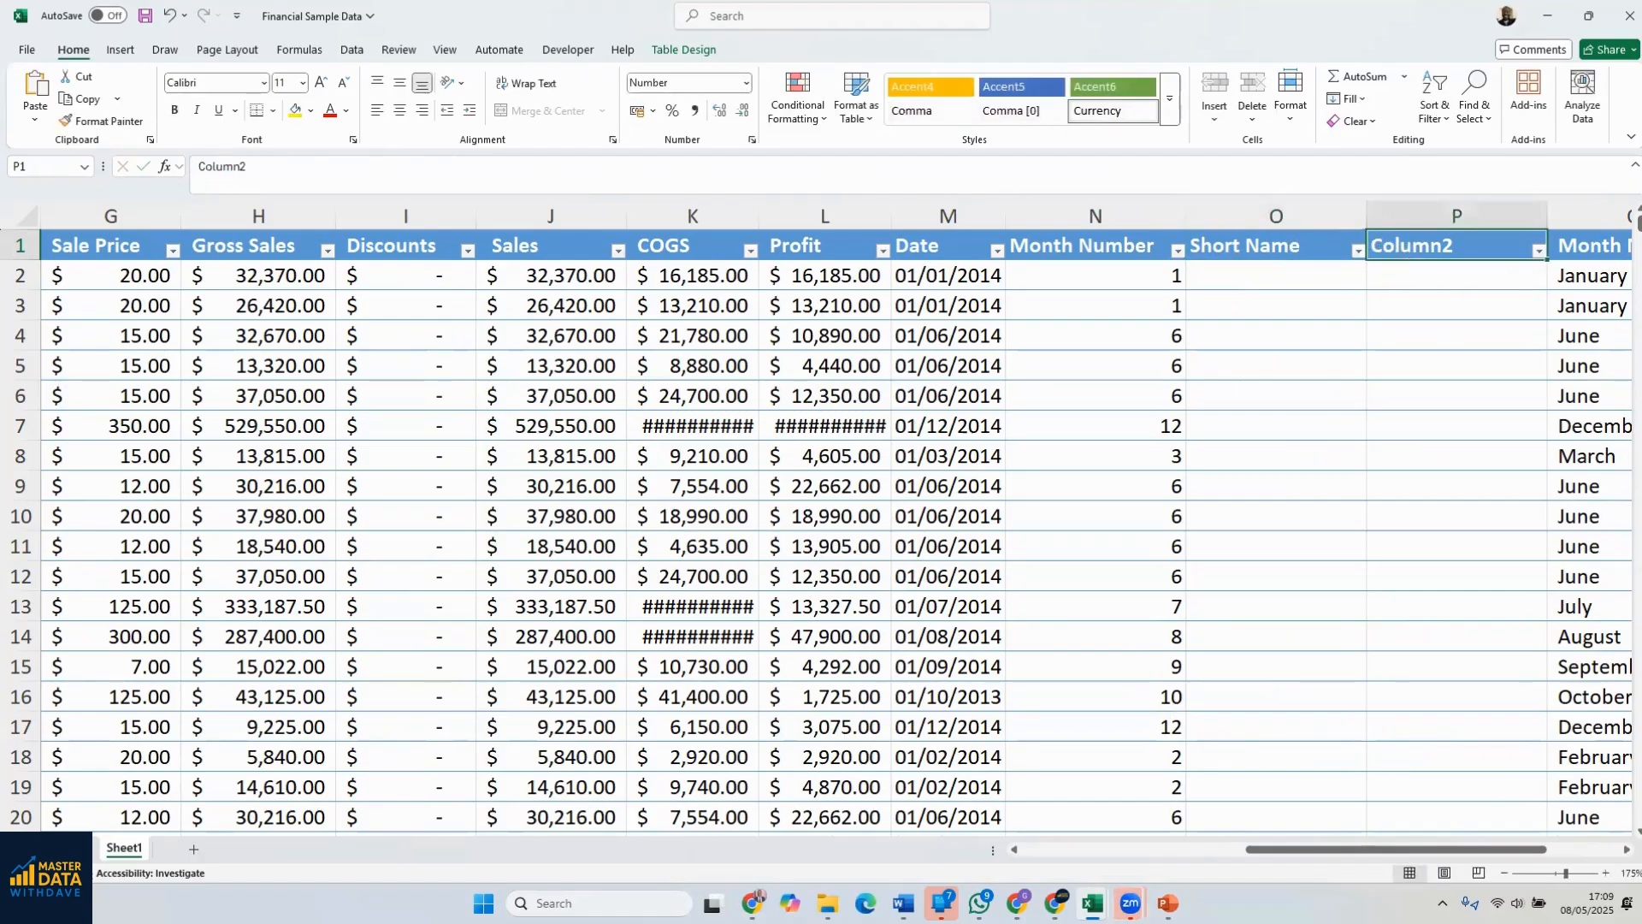
pyautogui.moveTo(1093, 905)
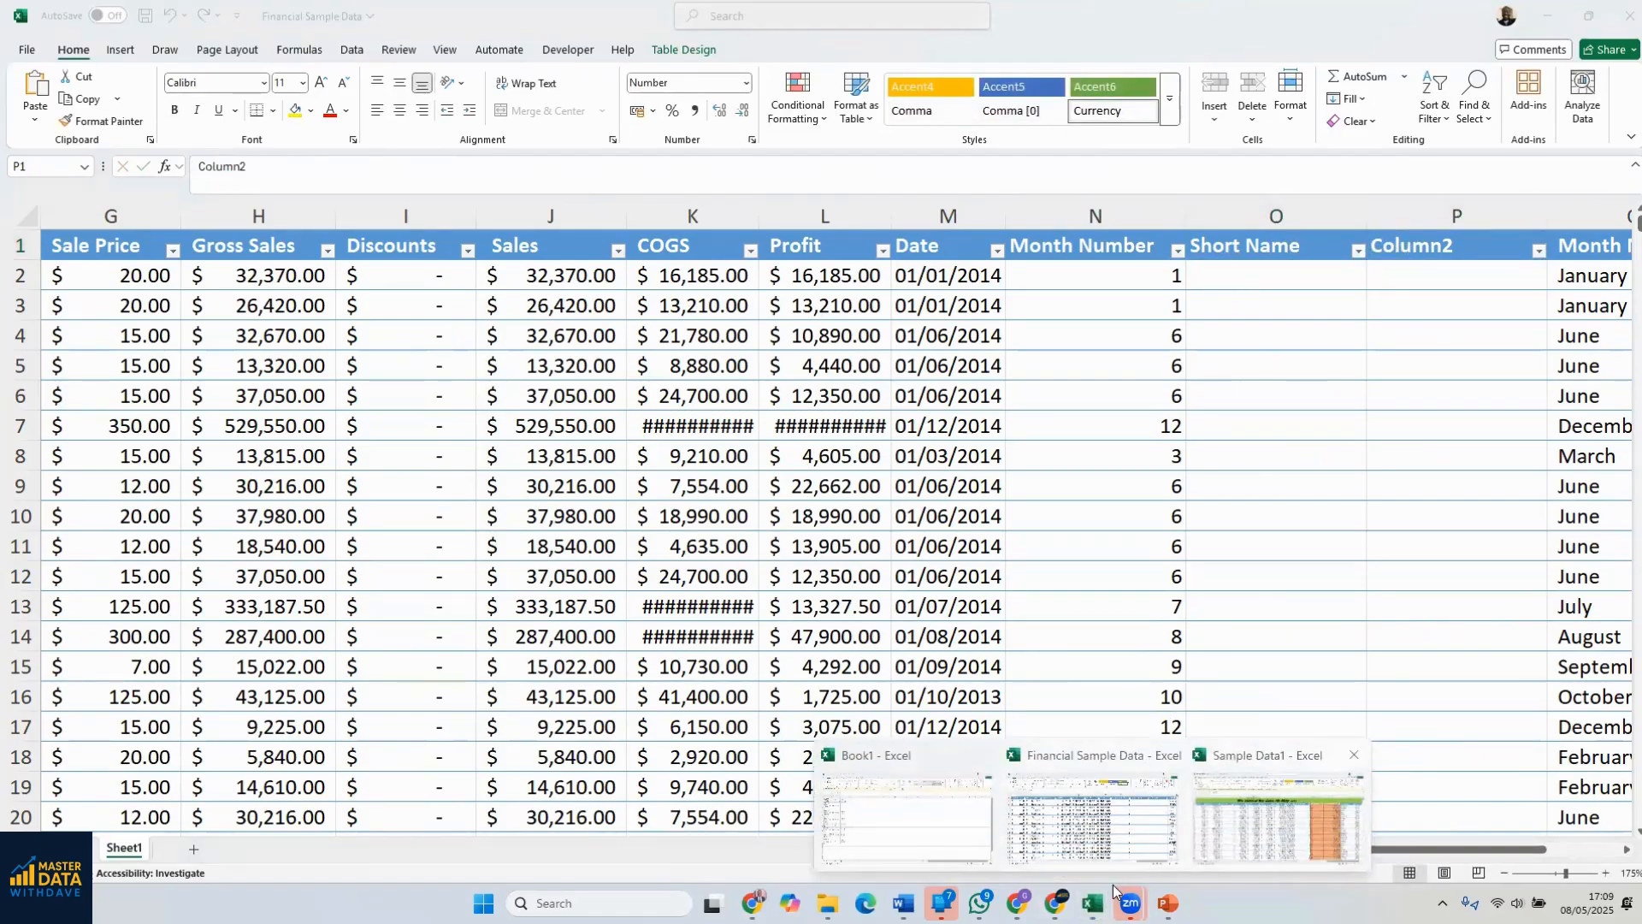
pyautogui.click(1278, 816)
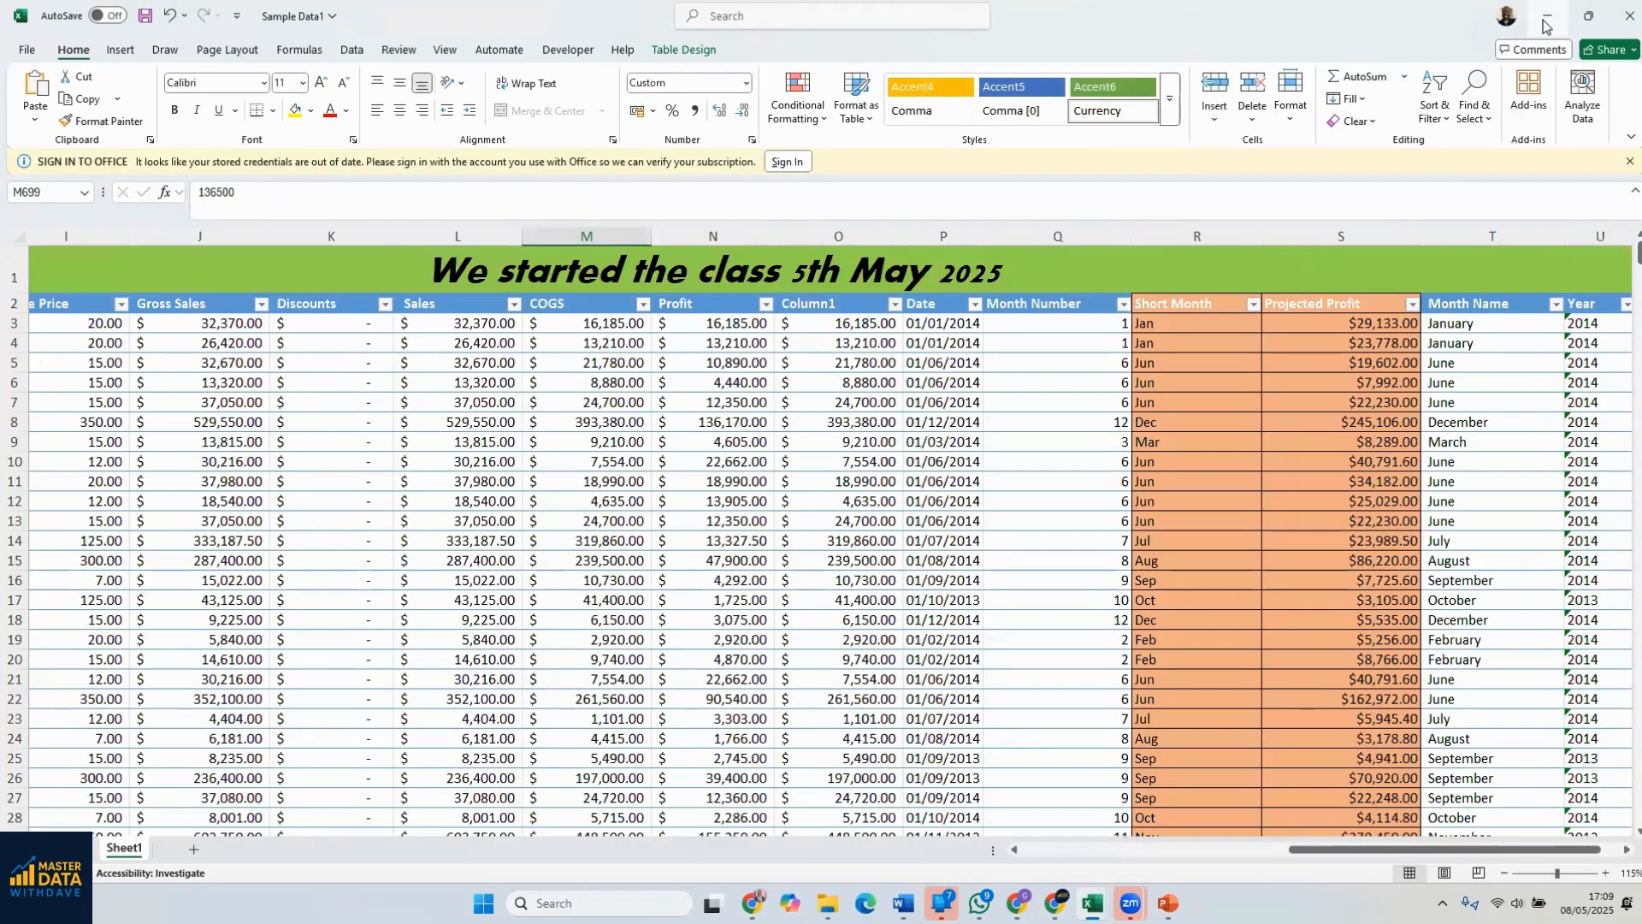
pyautogui.click(1546, 19)
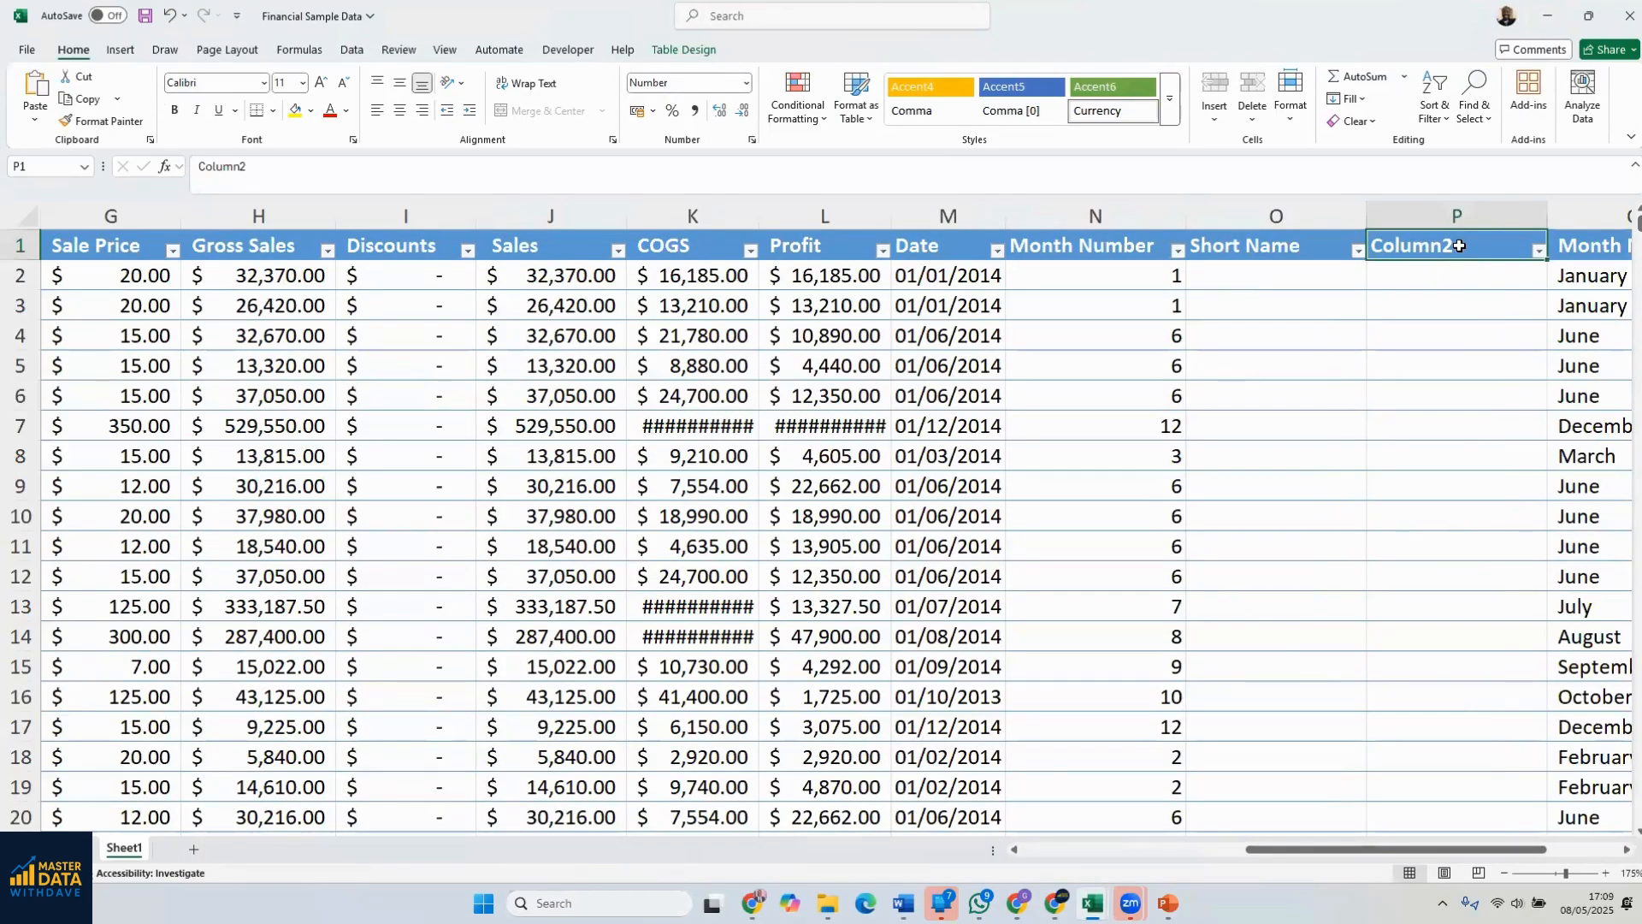
# Rename the Column2 header in cell P1 as Projected Profit
pyautogui.click(1454, 236)
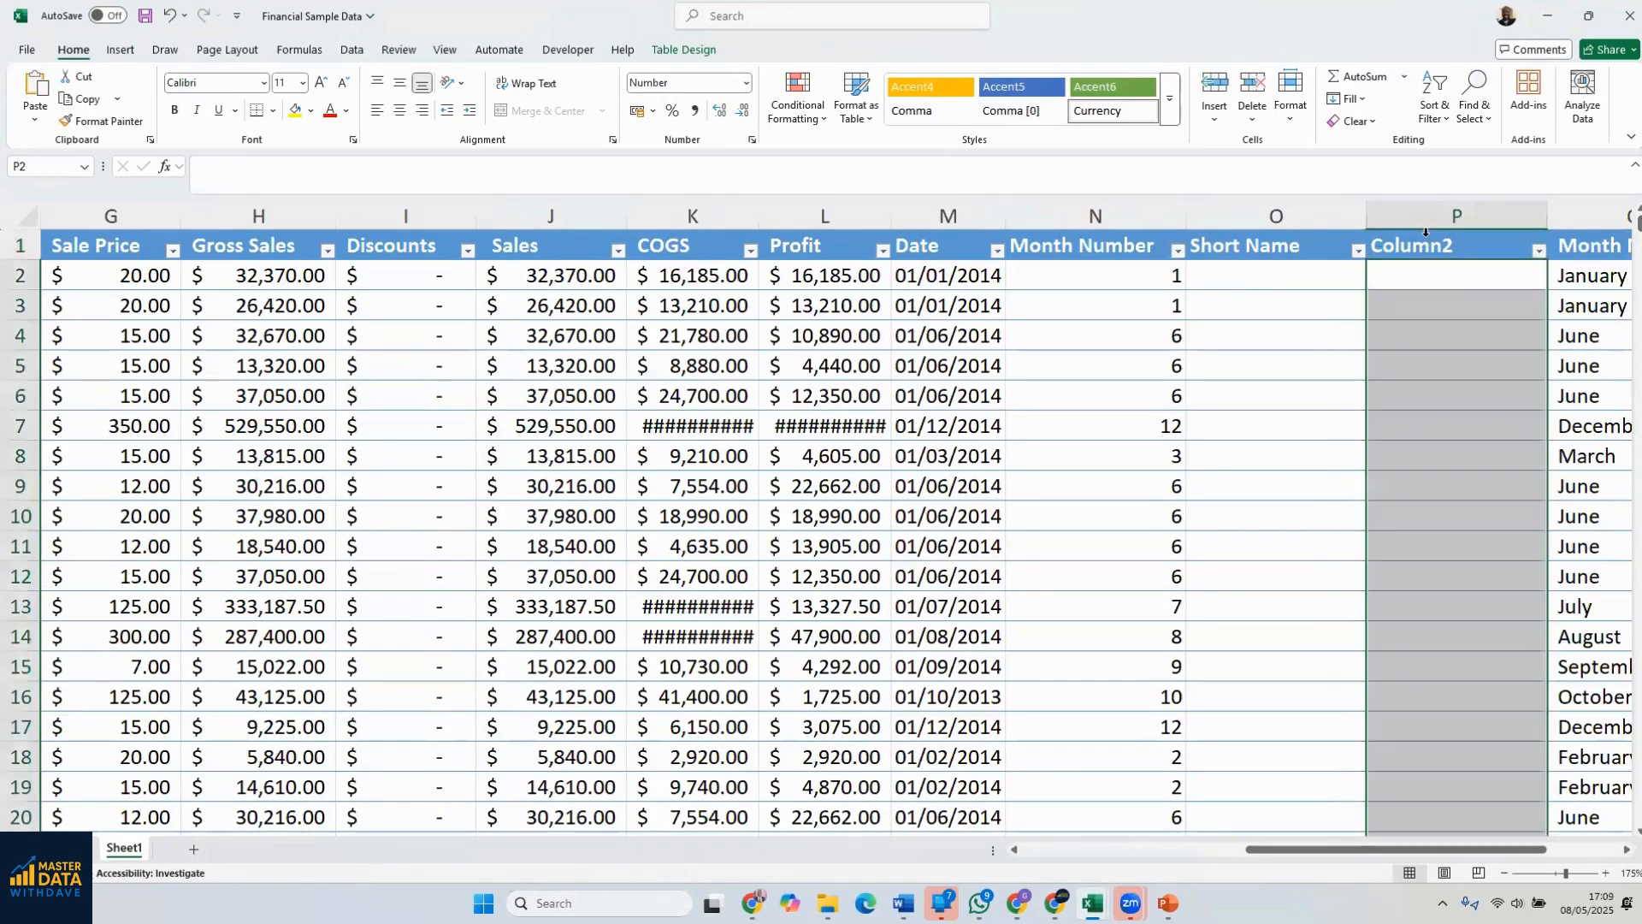
pyautogui.click(1455, 300)
pyautogui.click(1452, 247)
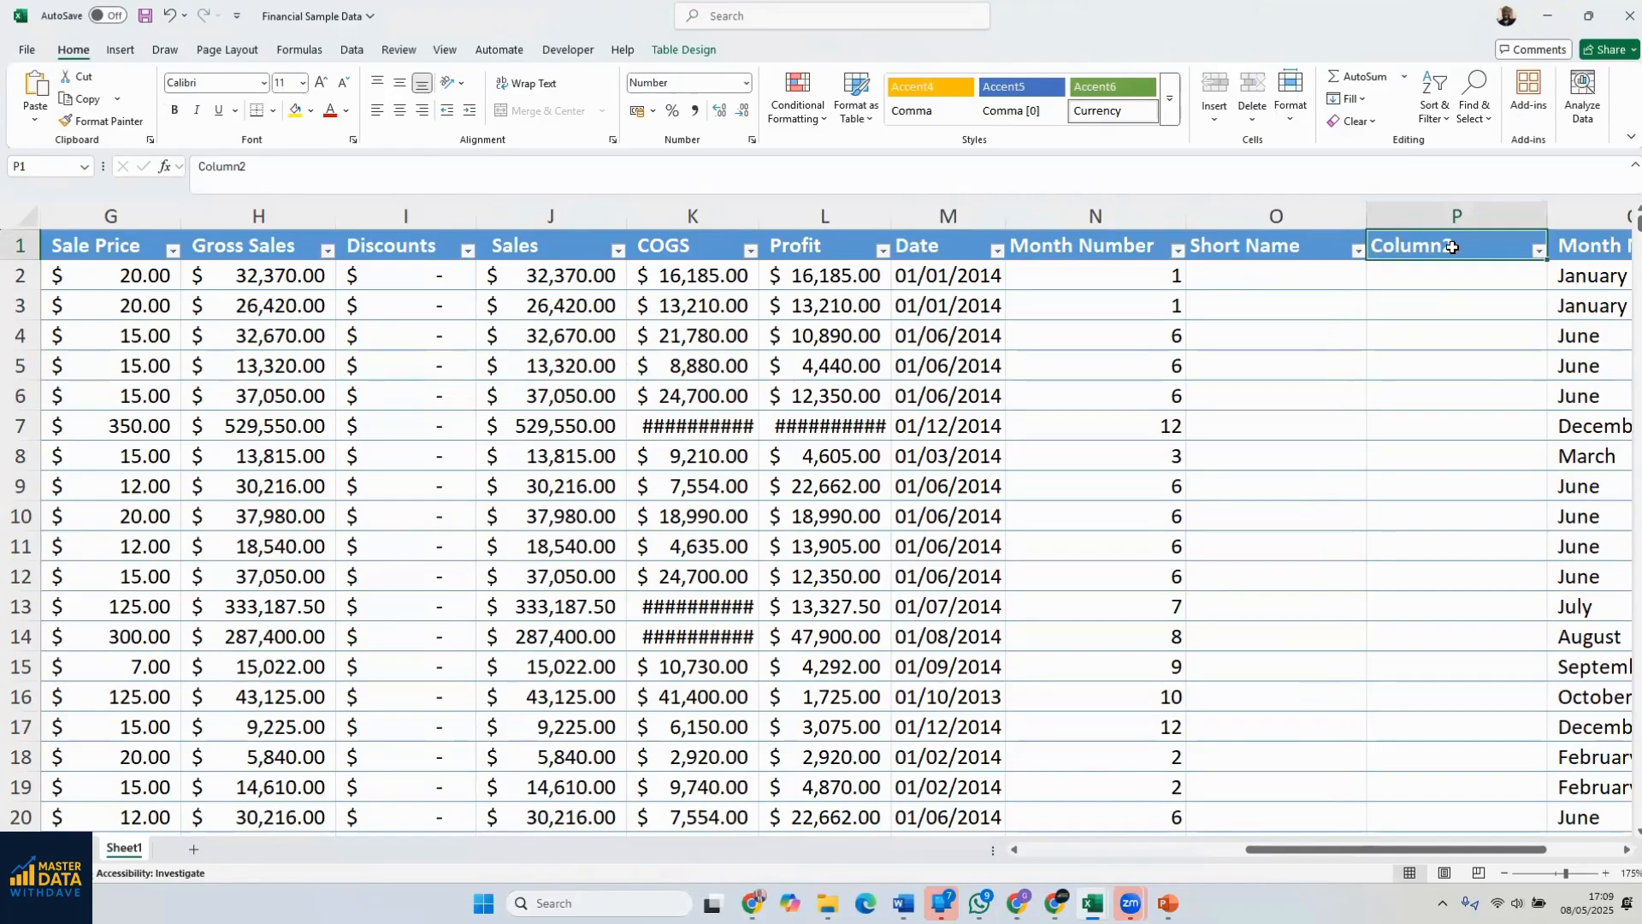
pyautogui.click(1451, 214)
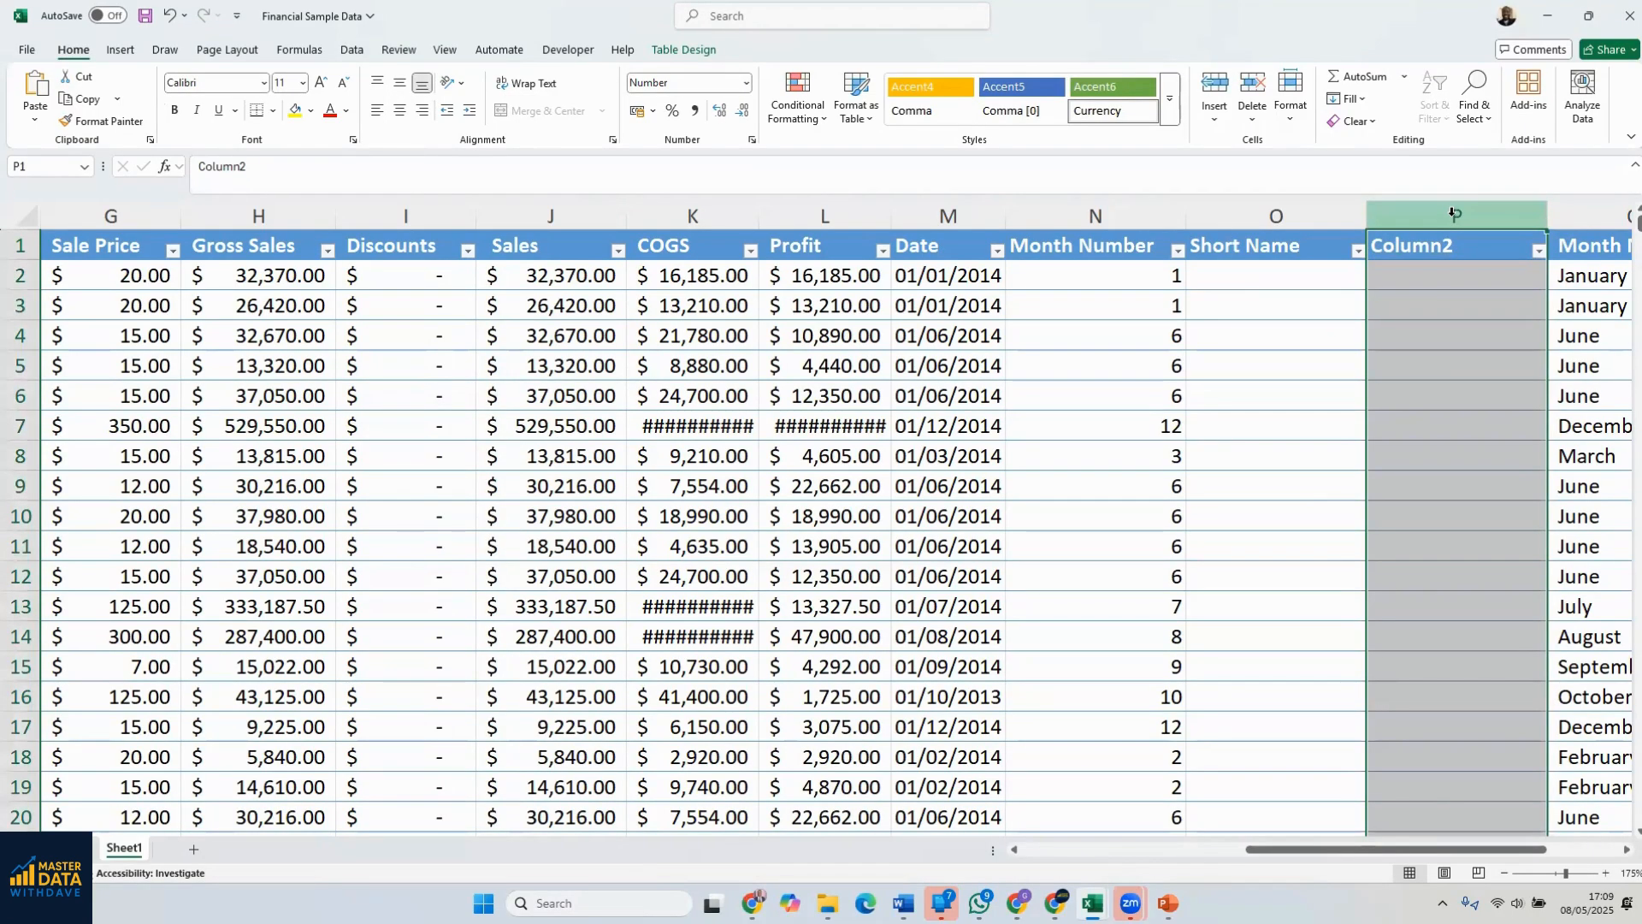
pyautogui.click(1493, 486)
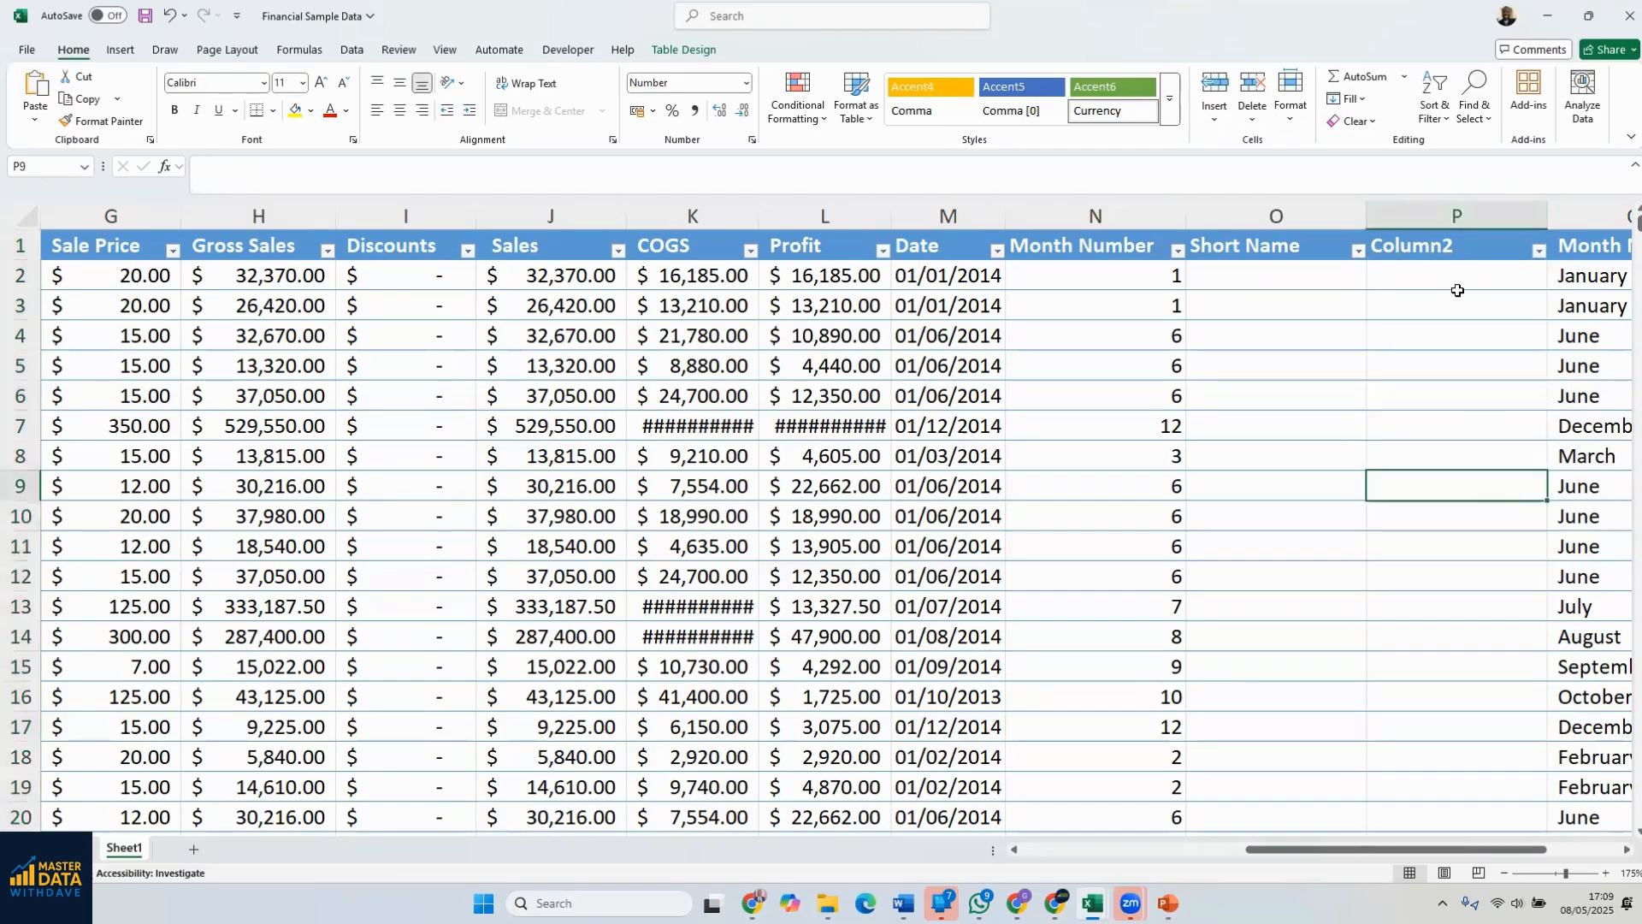
pyautogui.click(1449, 246)
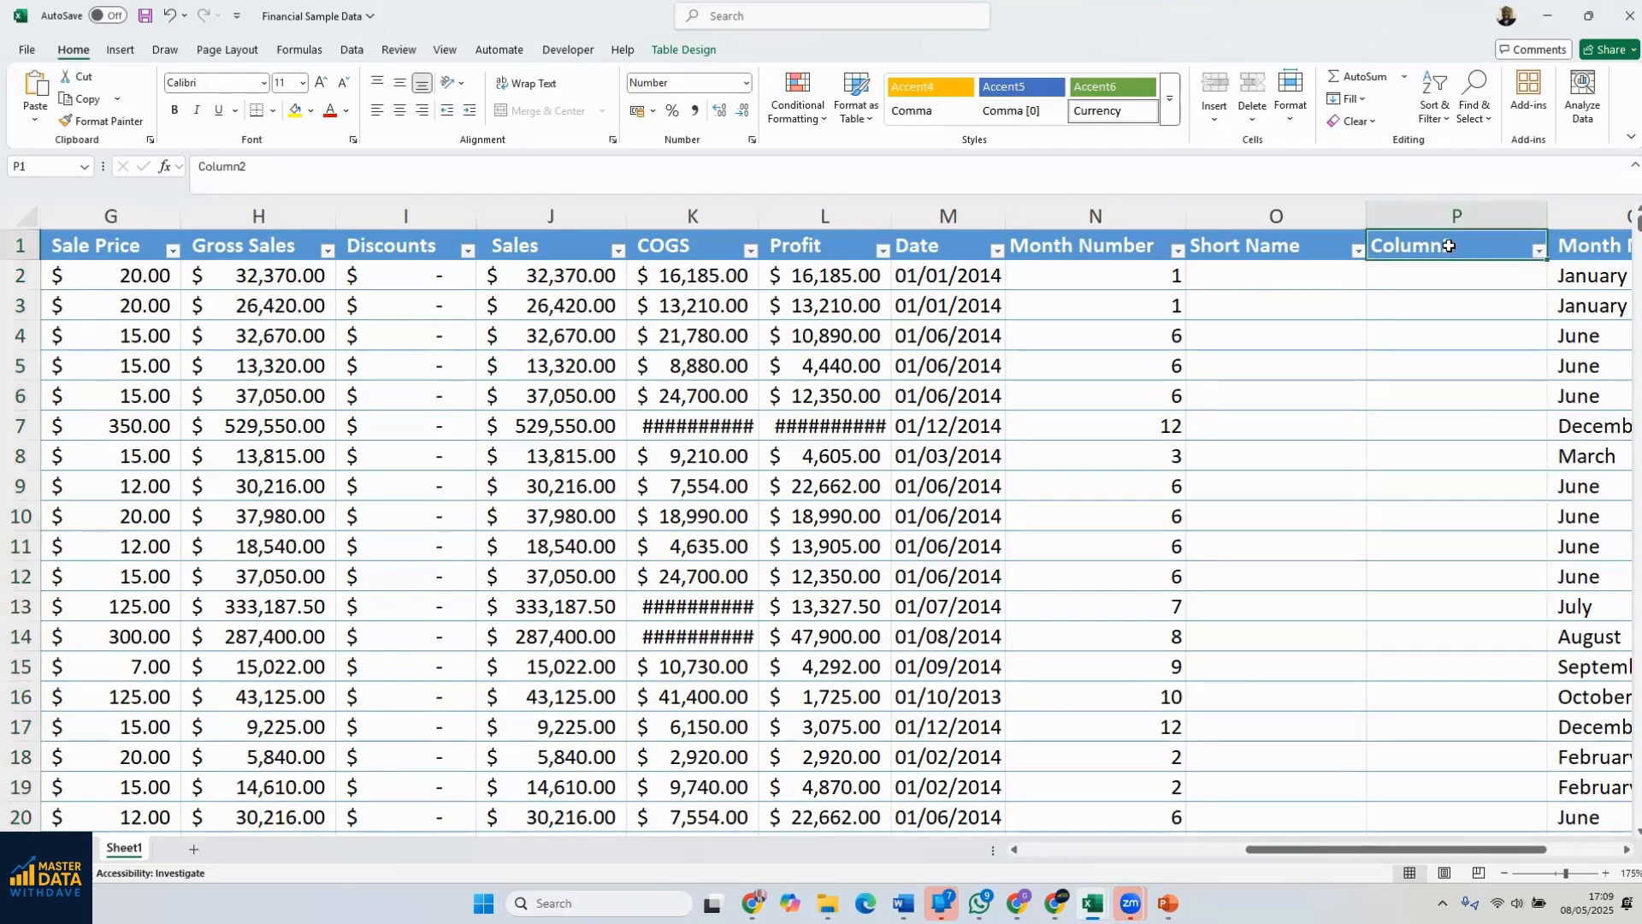
pyautogui.moveTo(249, 166); pyautogui.dragTo(178, 176)
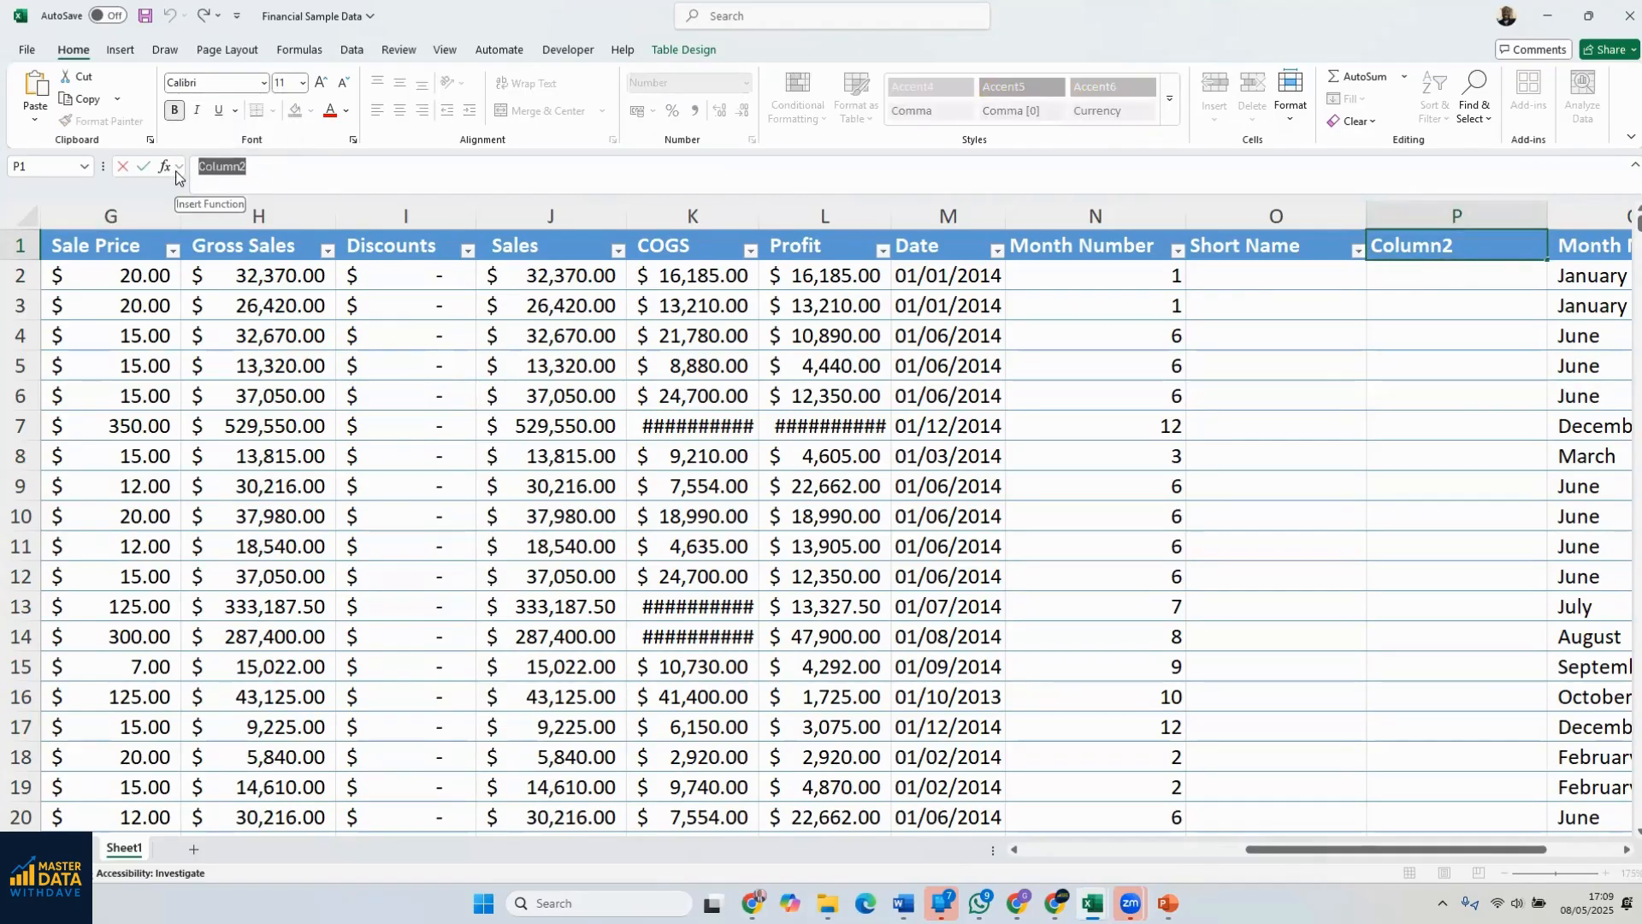
pyautogui.write('Projected')
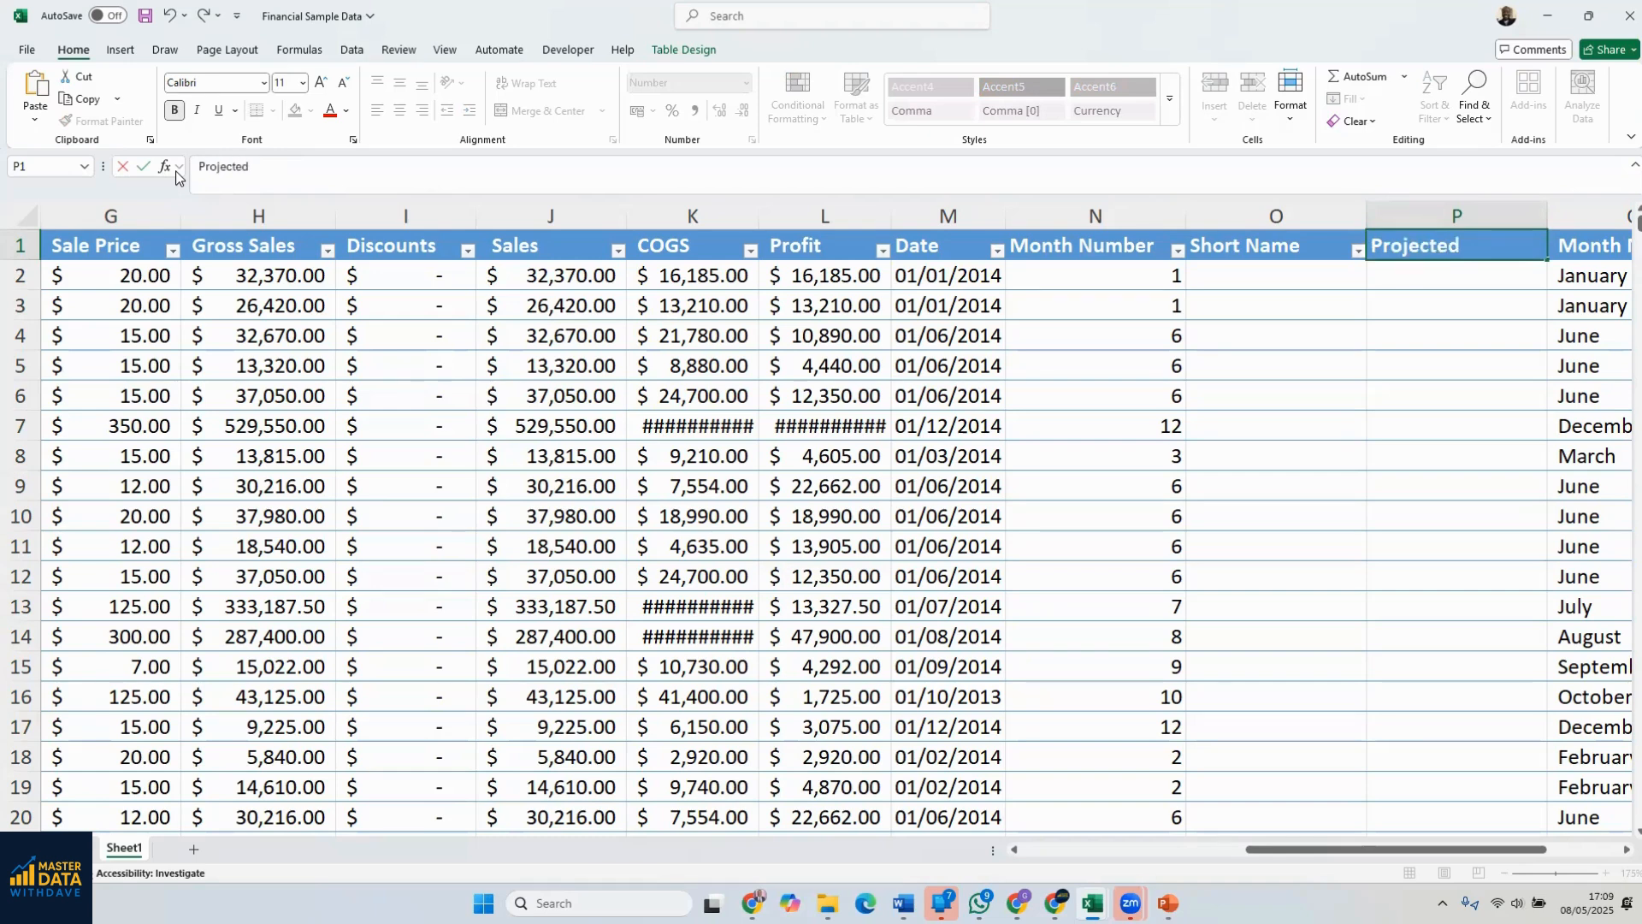
pyautogui.write(' Profit')
pyautogui.press('Return')
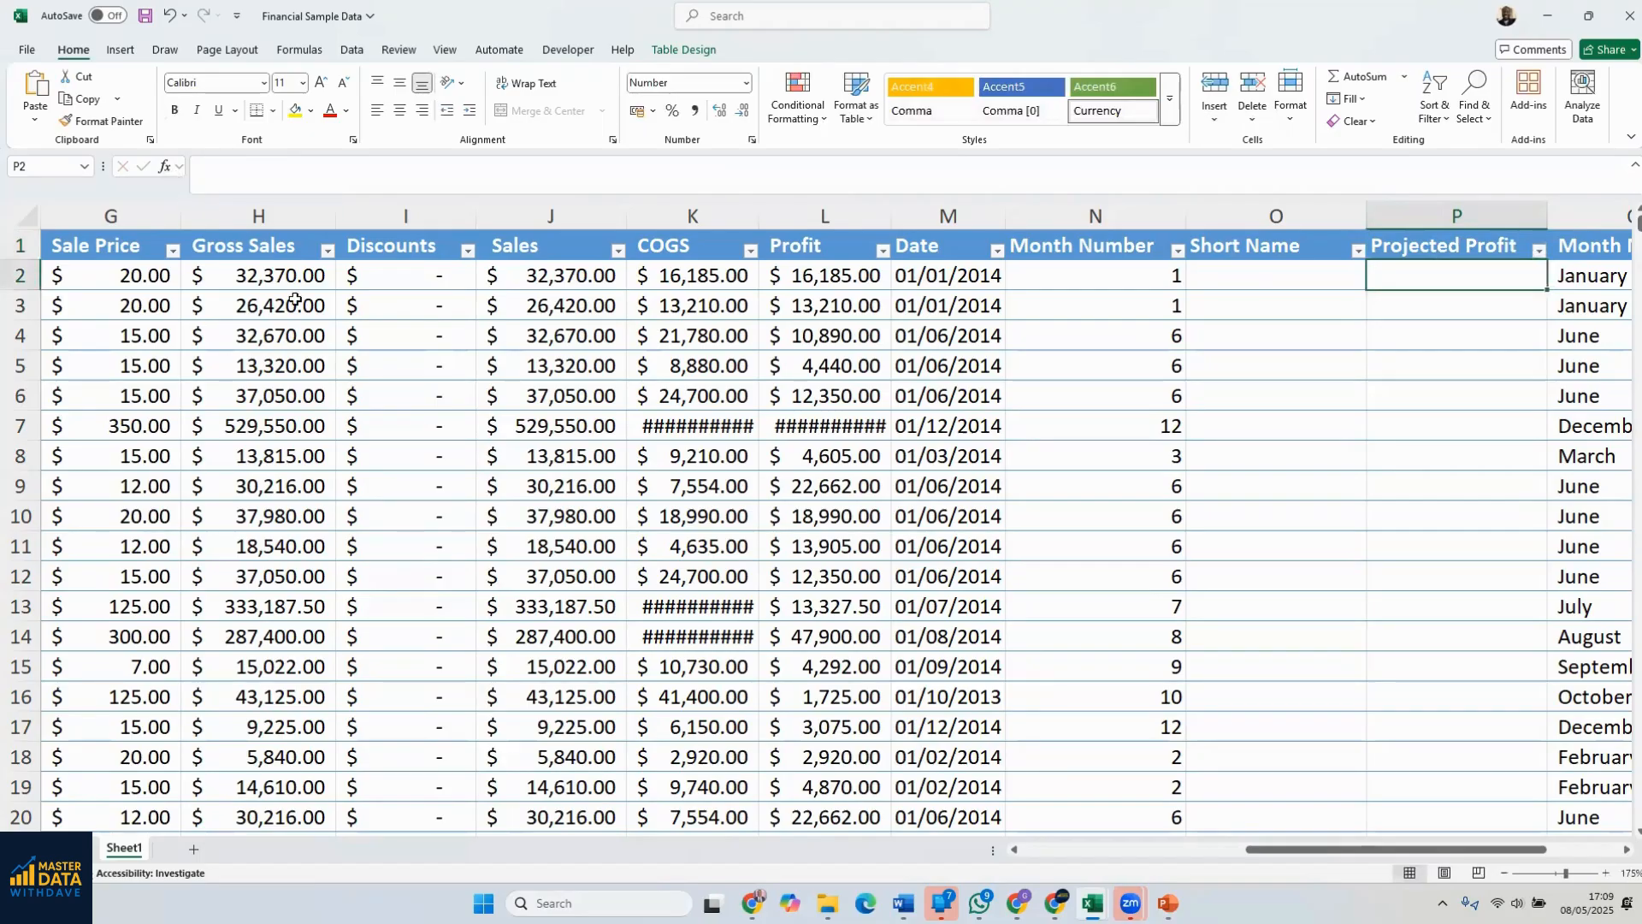
# Review the Projected Profit header, compare it with the highlighted columns in the Sample Data1 workbook, and return to Financial Sample Data
pyautogui.doubleClick(1411, 250)
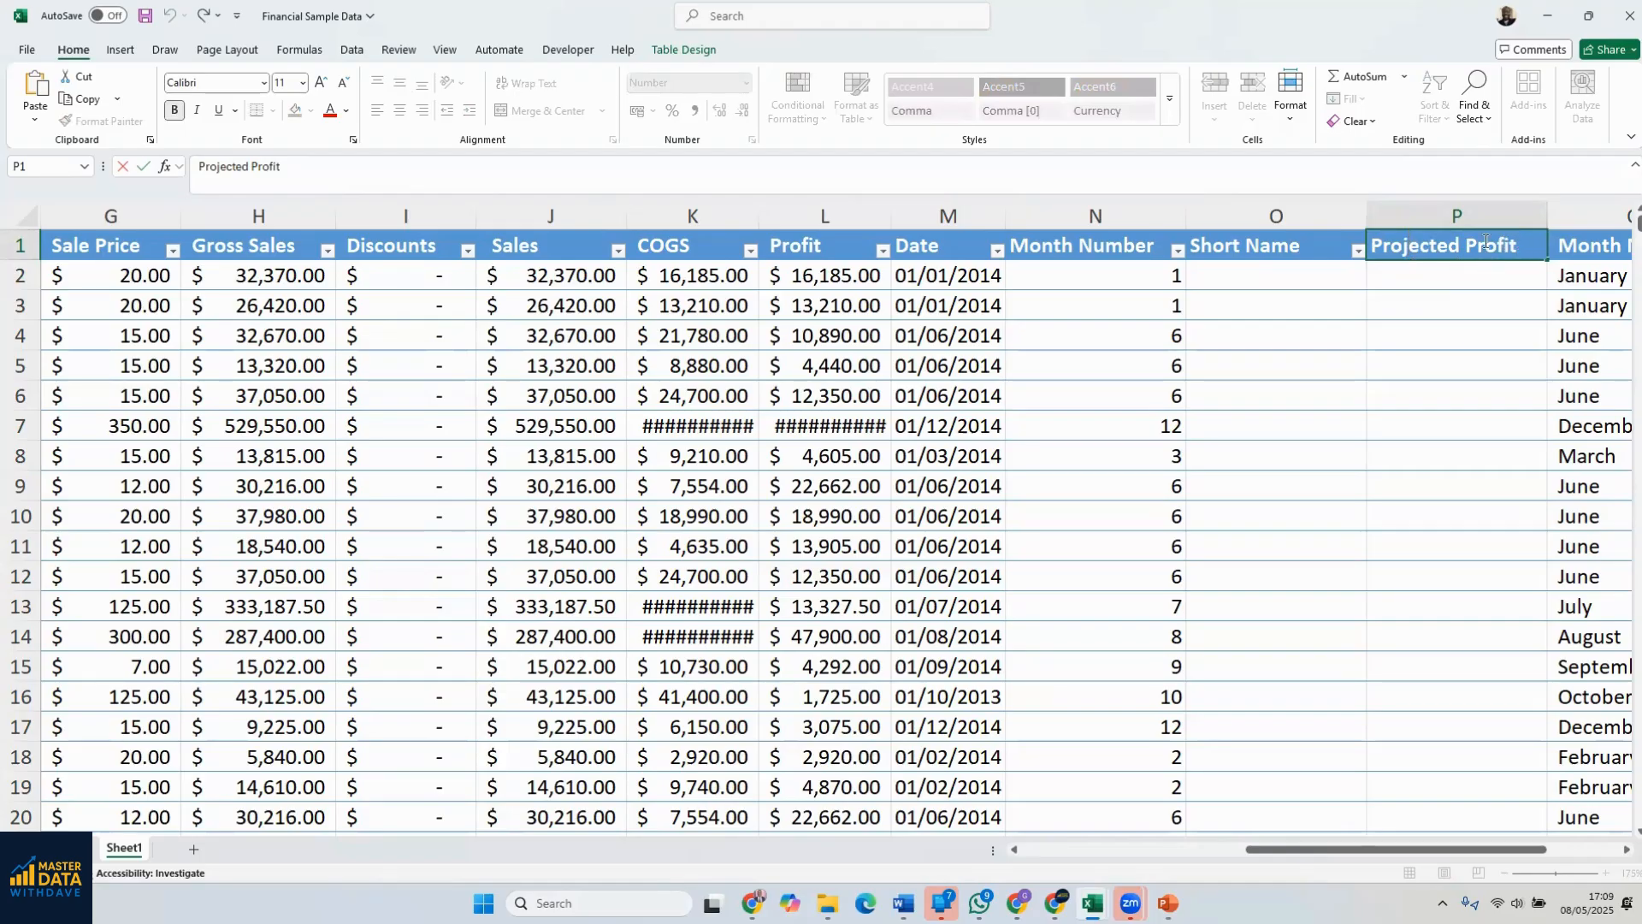
pyautogui.moveTo(1517, 245); pyautogui.dragTo(1367, 247)
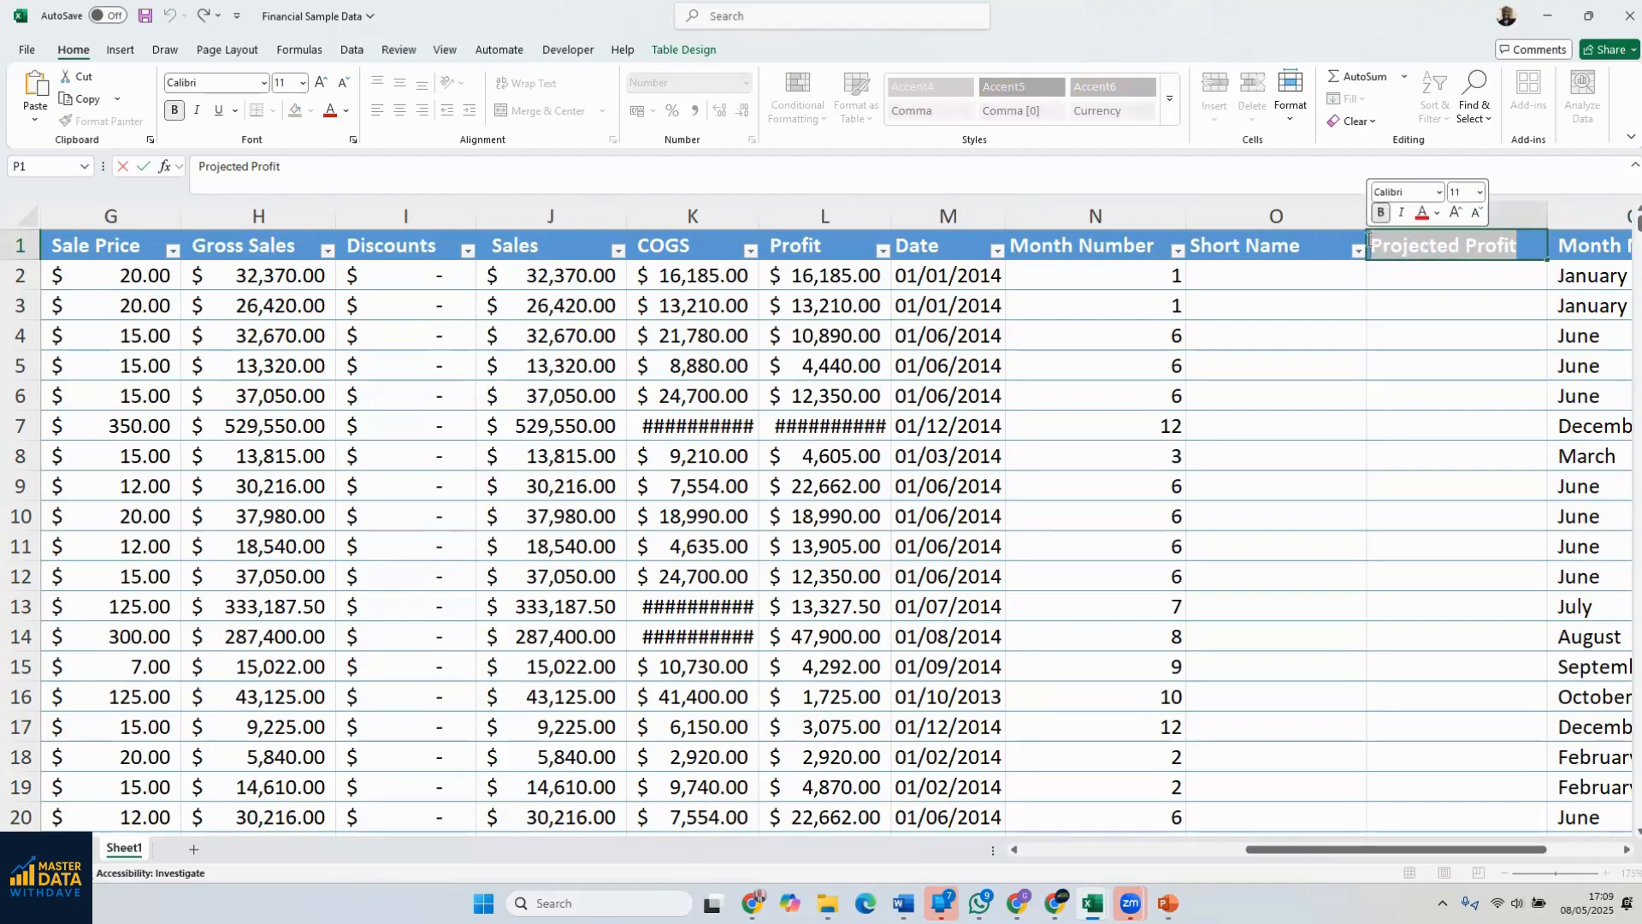
pyautogui.click(1449, 336)
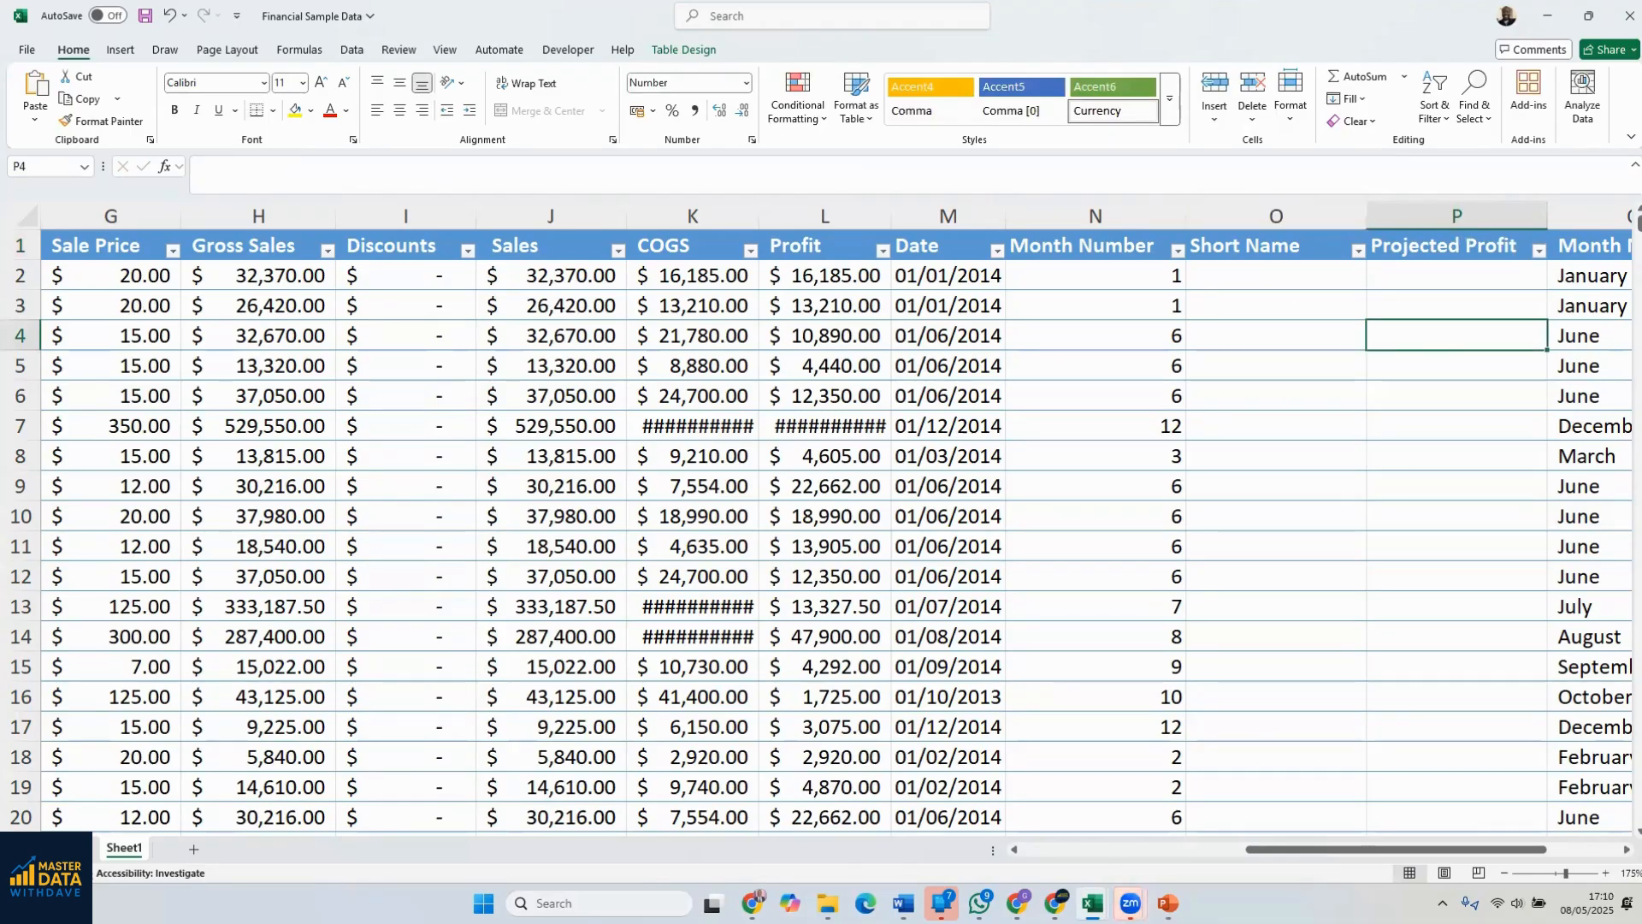
pyautogui.click(1101, 896)
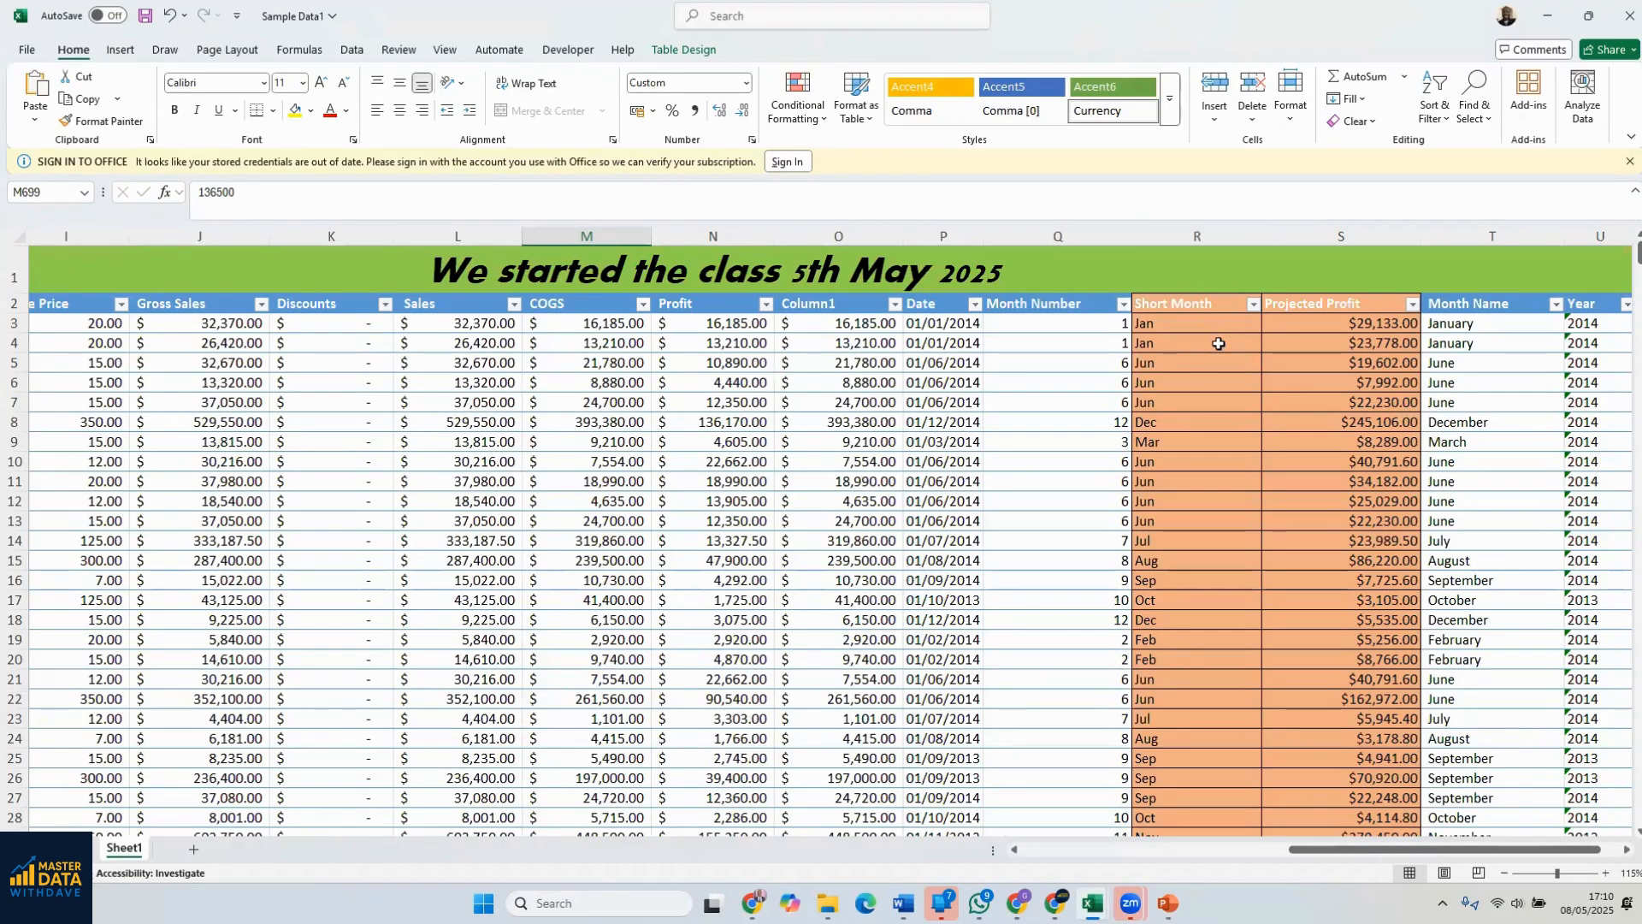
pyautogui.click(1547, 16)
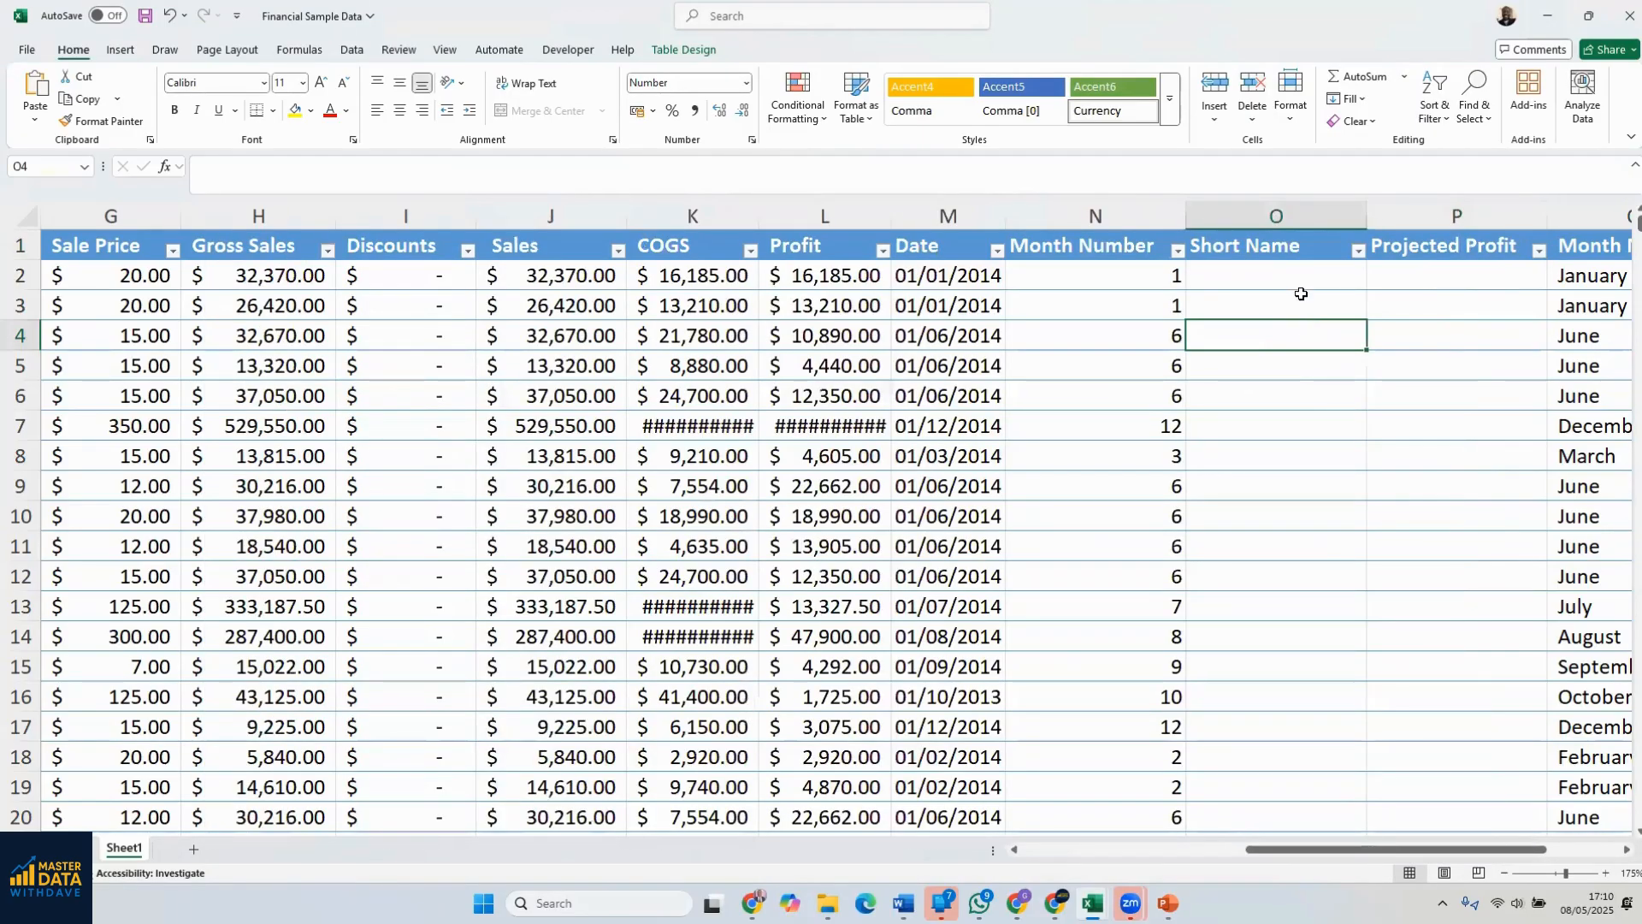
# Fill the whole Short Name and Projected Profit columns, O and P, with a light orange theme color
pyautogui.click(1263, 206)
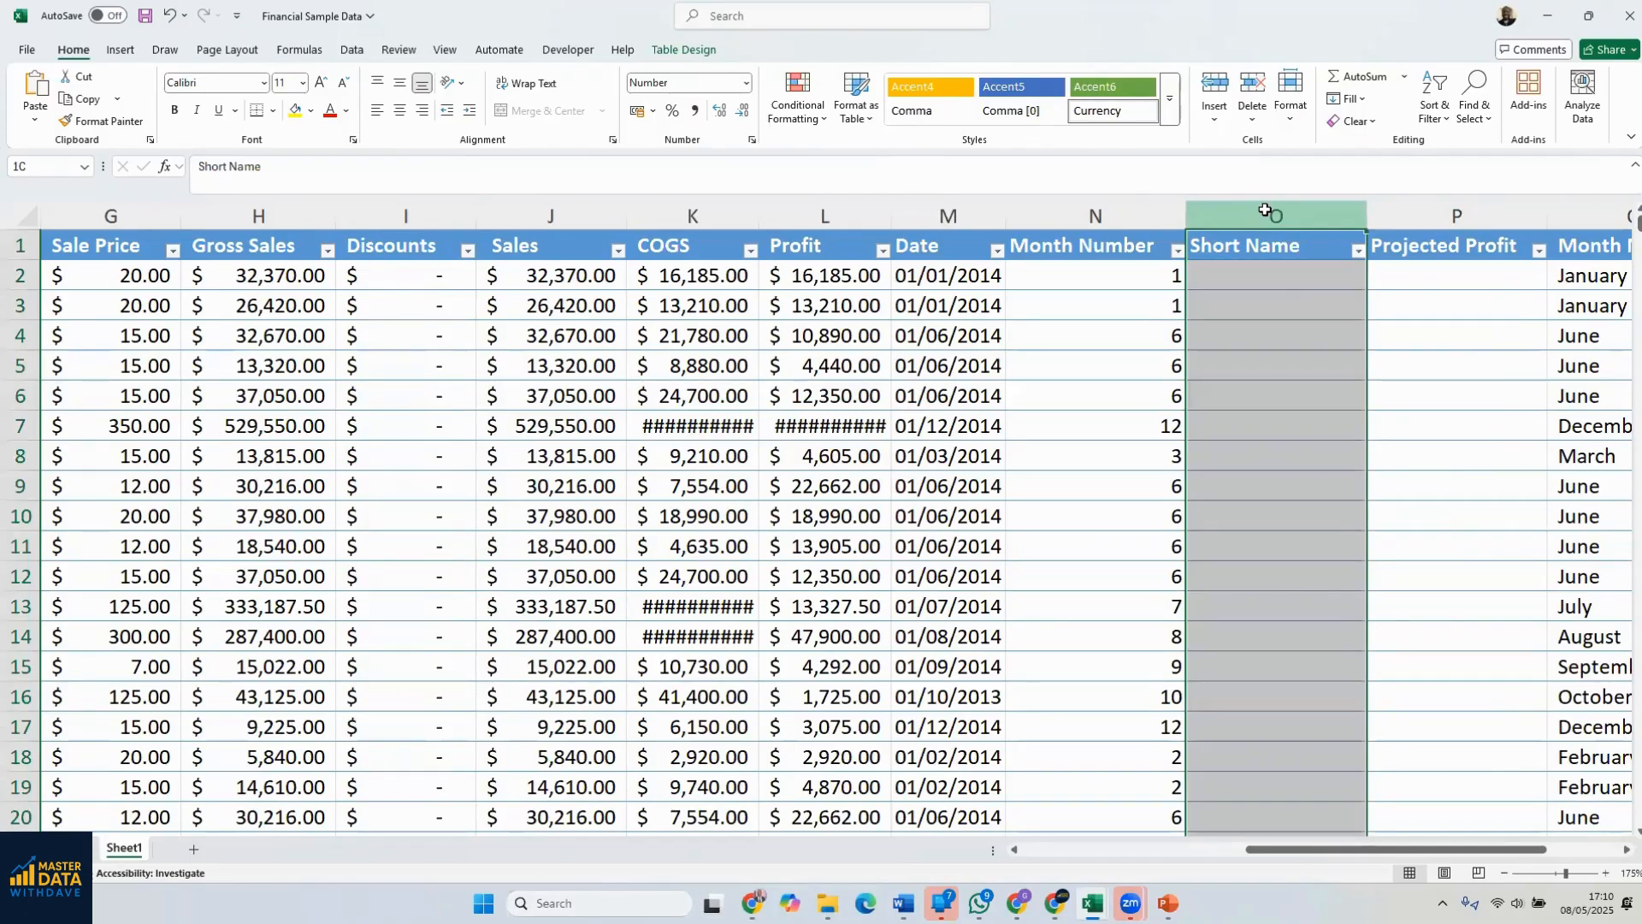
pyautogui.moveTo(1265, 210); pyautogui.dragTo(1426, 206)
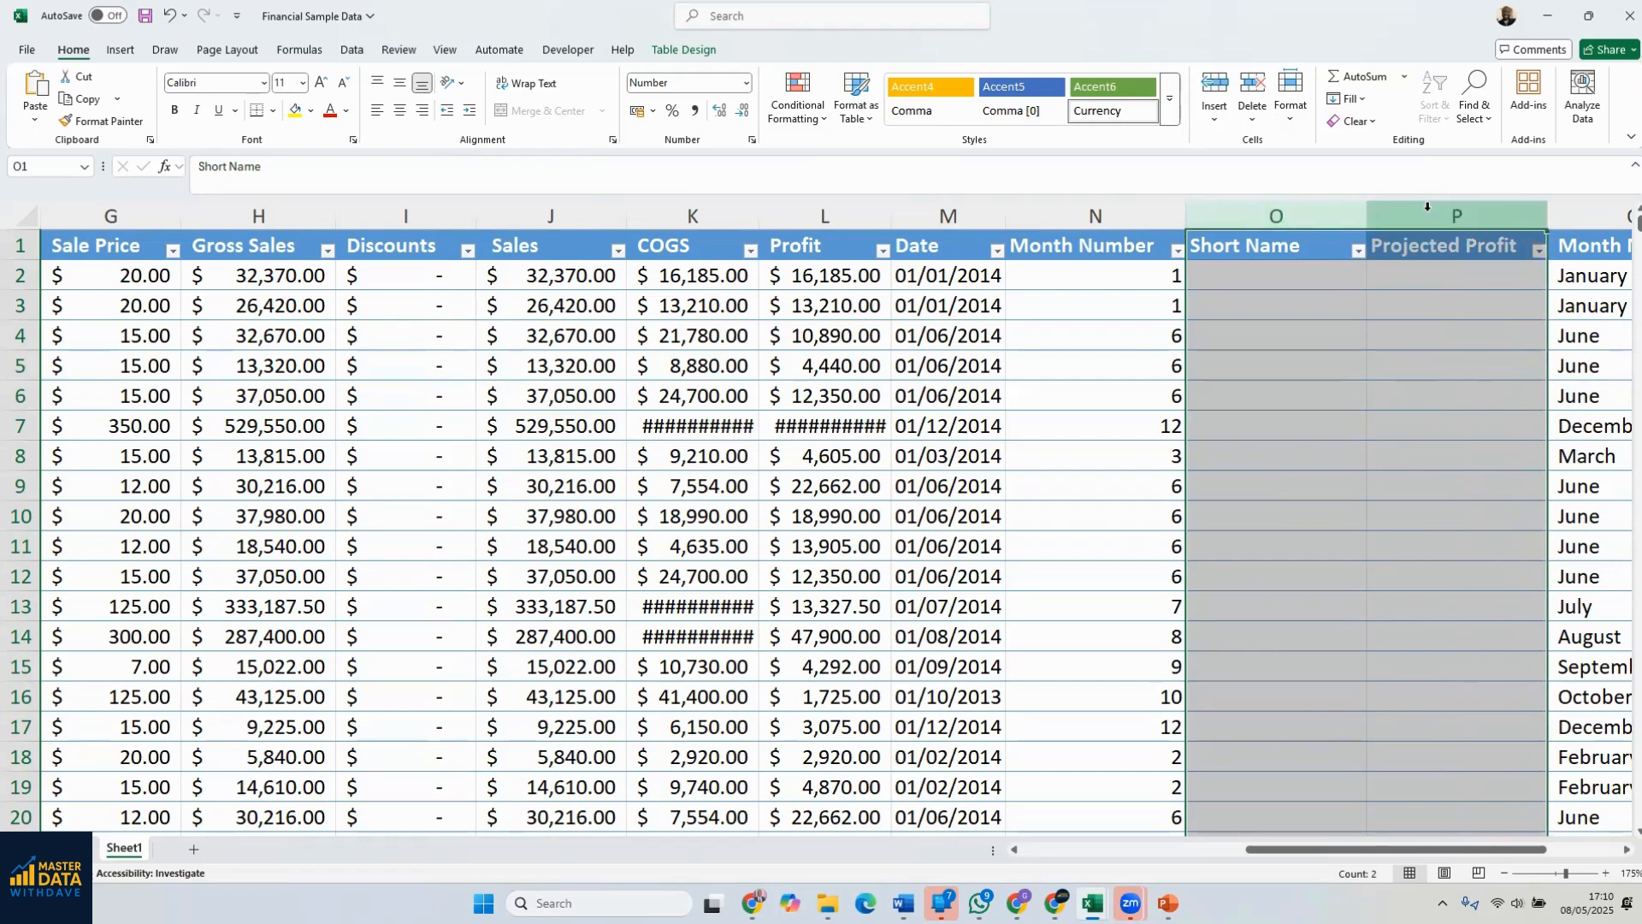
pyautogui.click(1411, 458)
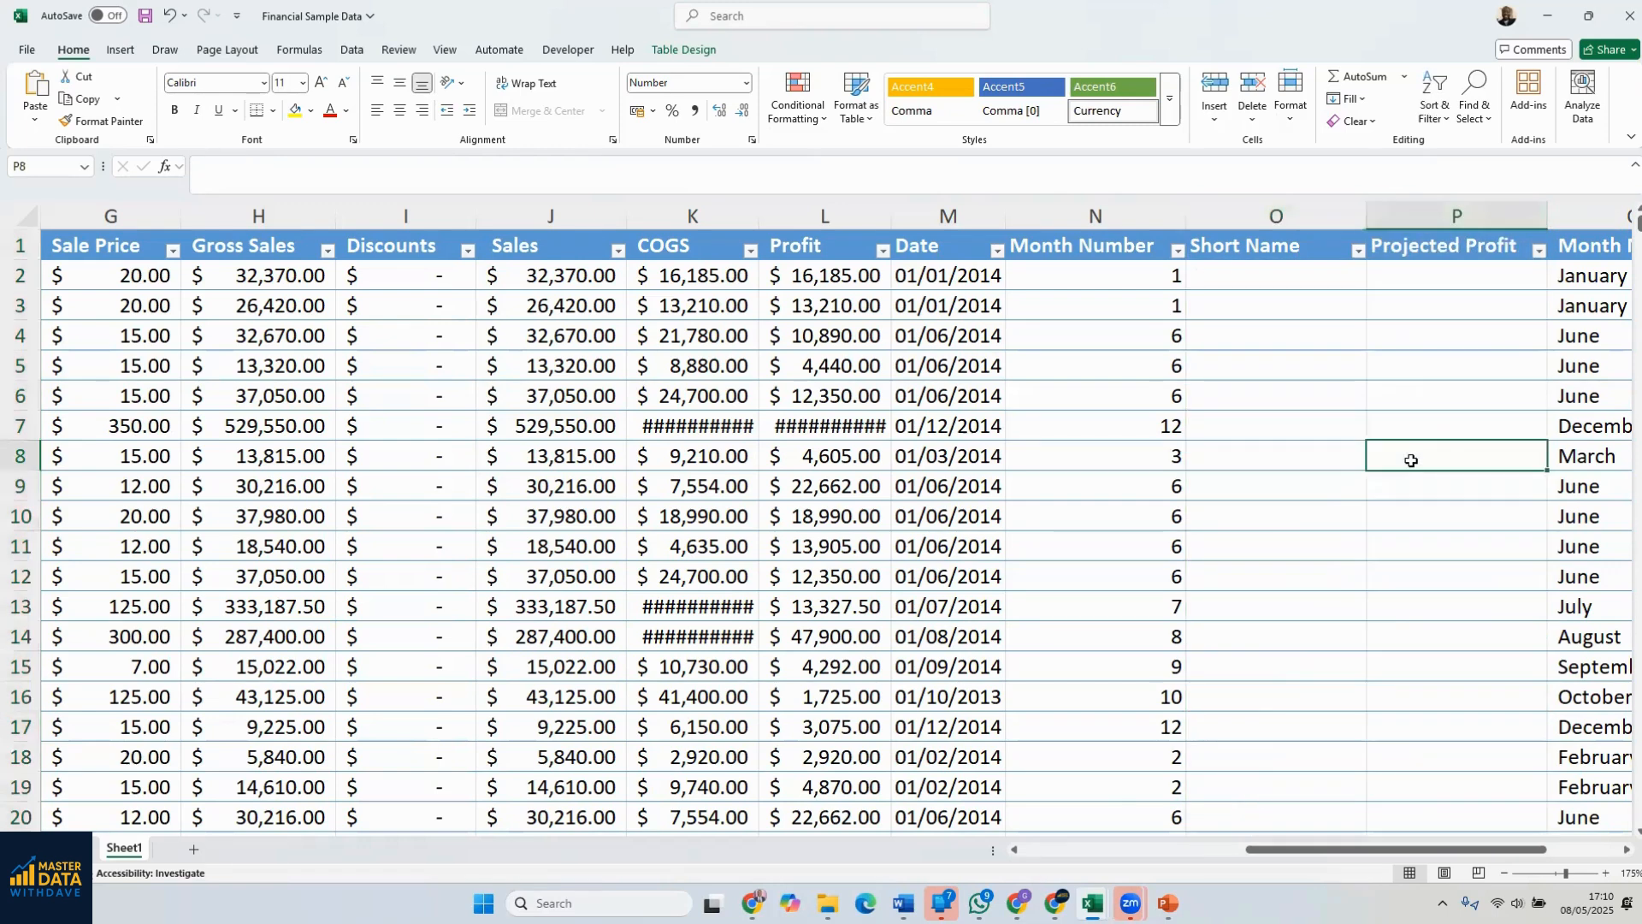
pyautogui.click(1263, 209)
pyautogui.moveTo(1278, 210); pyautogui.dragTo(1411, 214)
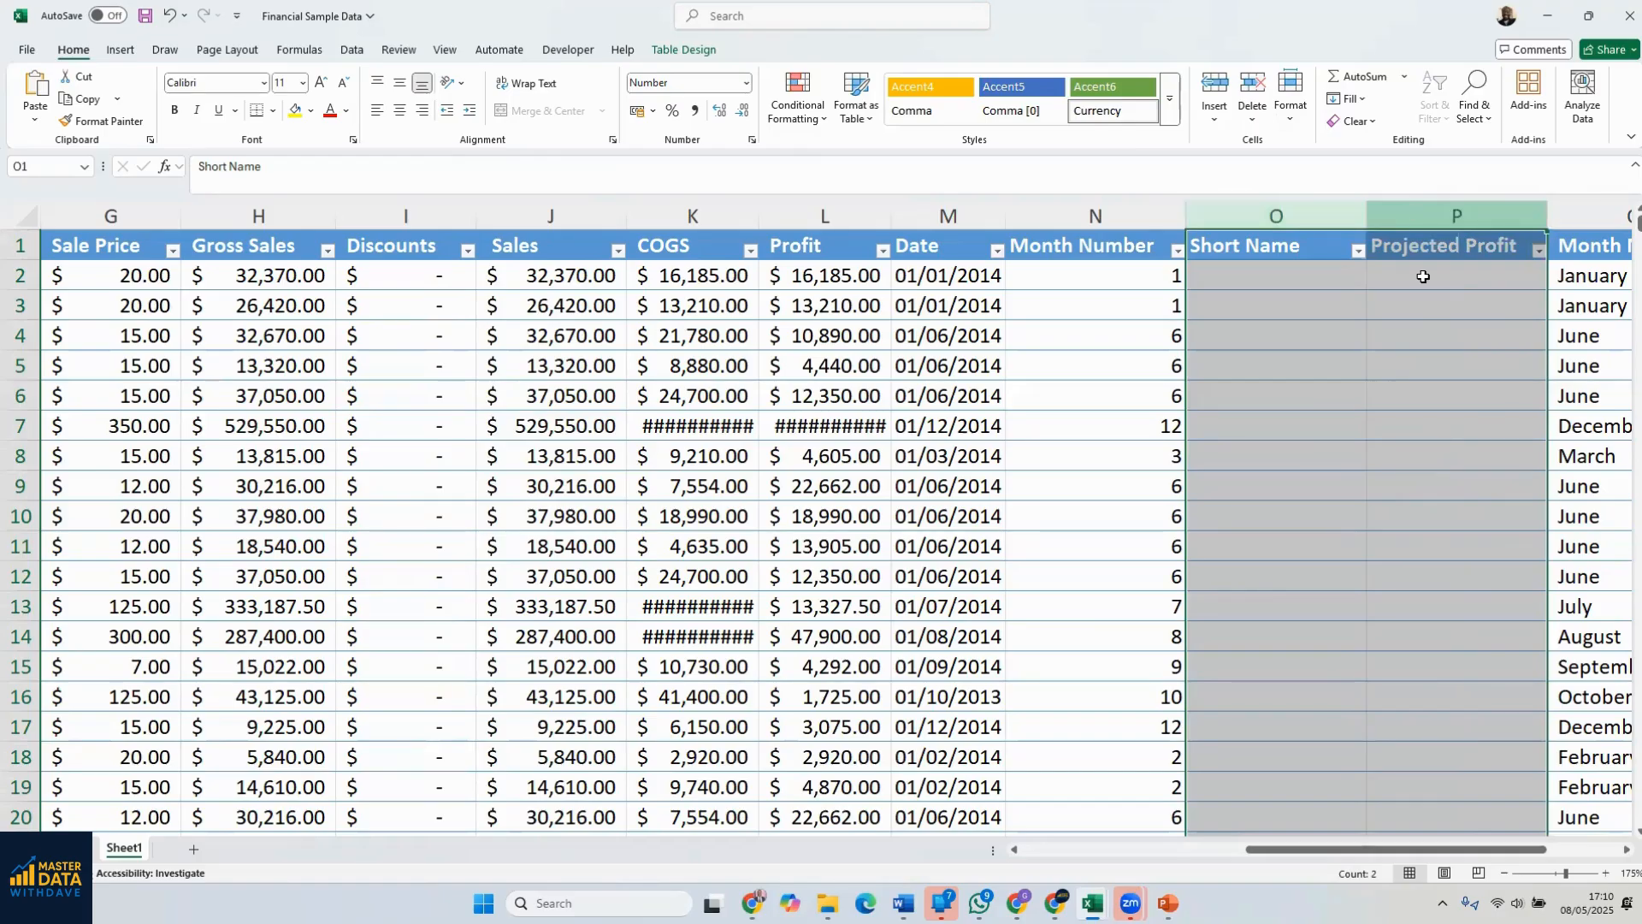
pyautogui.click(1315, 339)
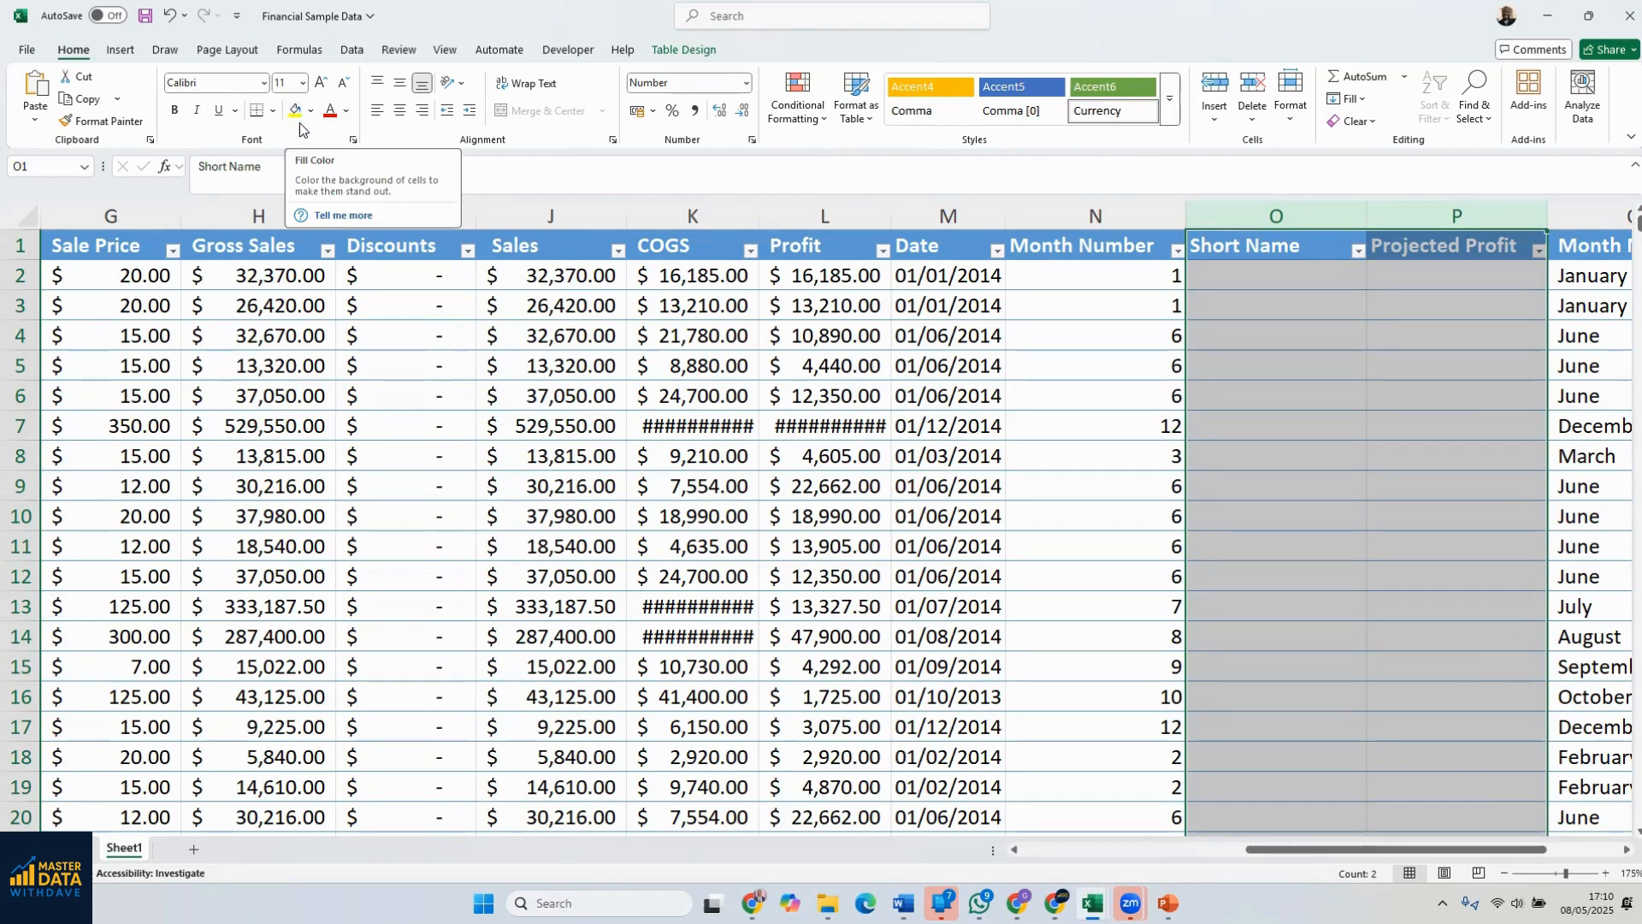
pyautogui.click(310, 114)
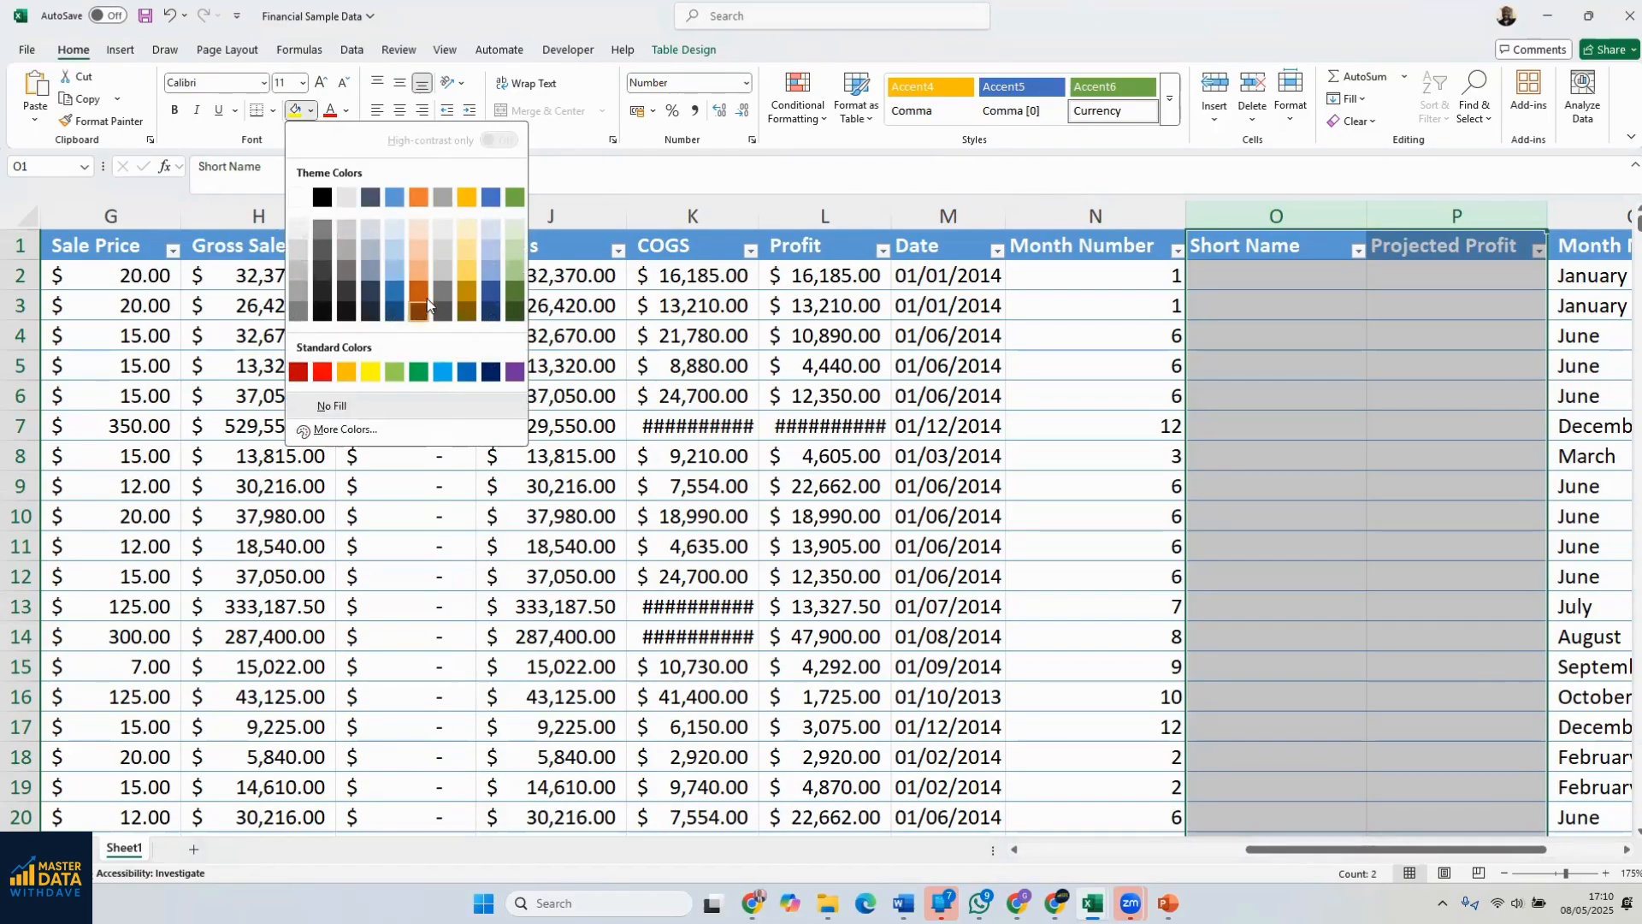
pyautogui.click(414, 265)
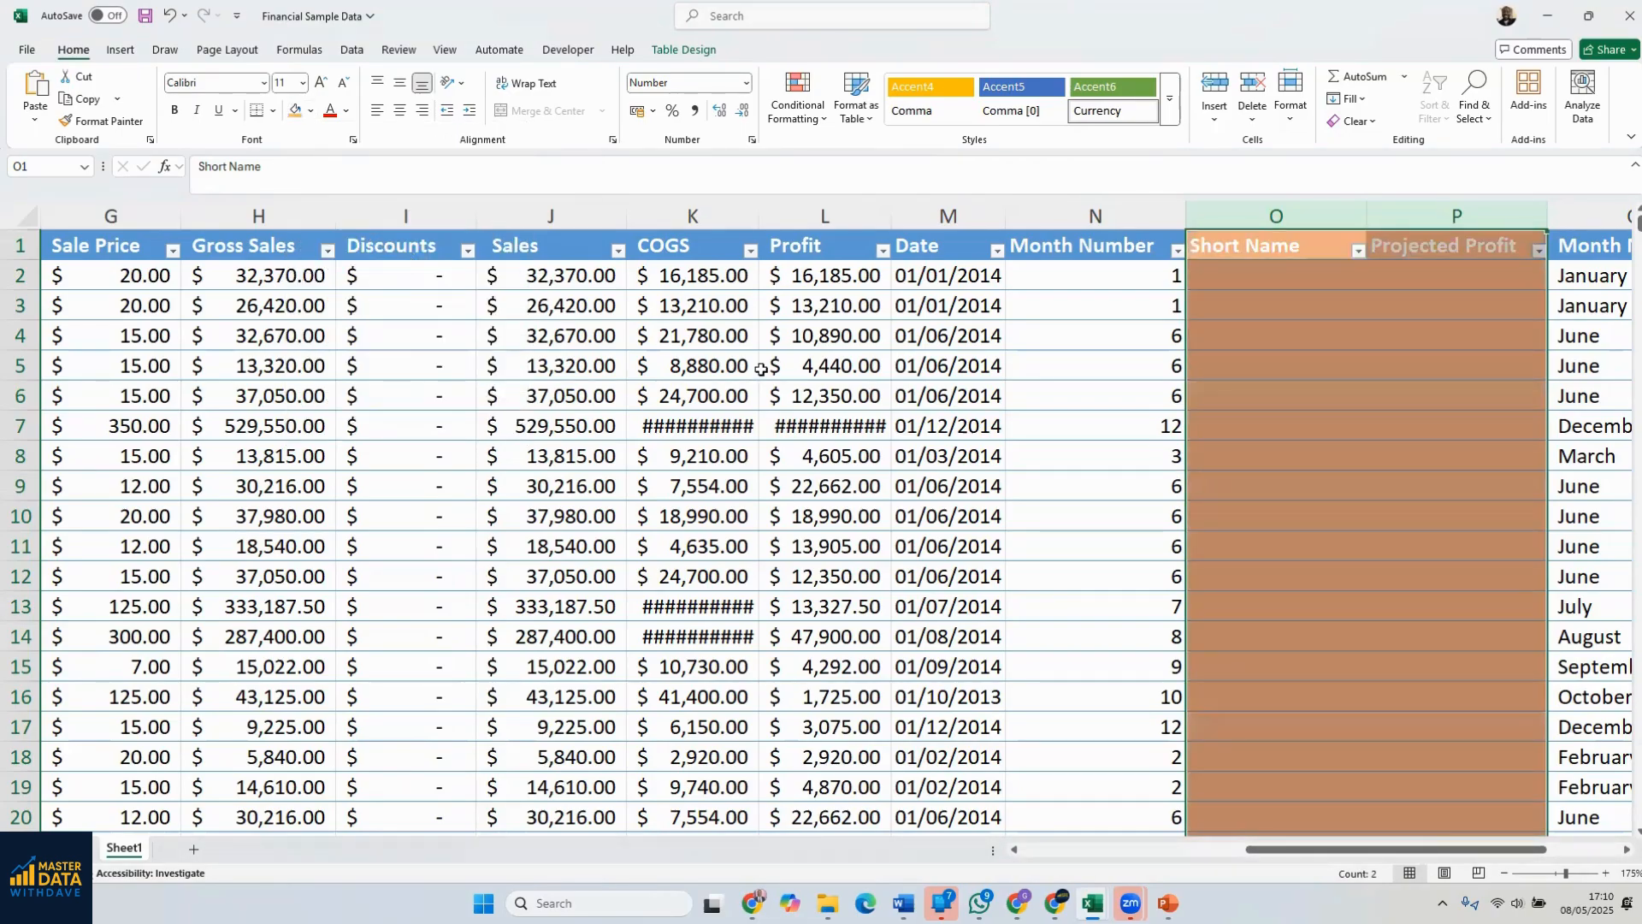
pyautogui.click(1313, 333)
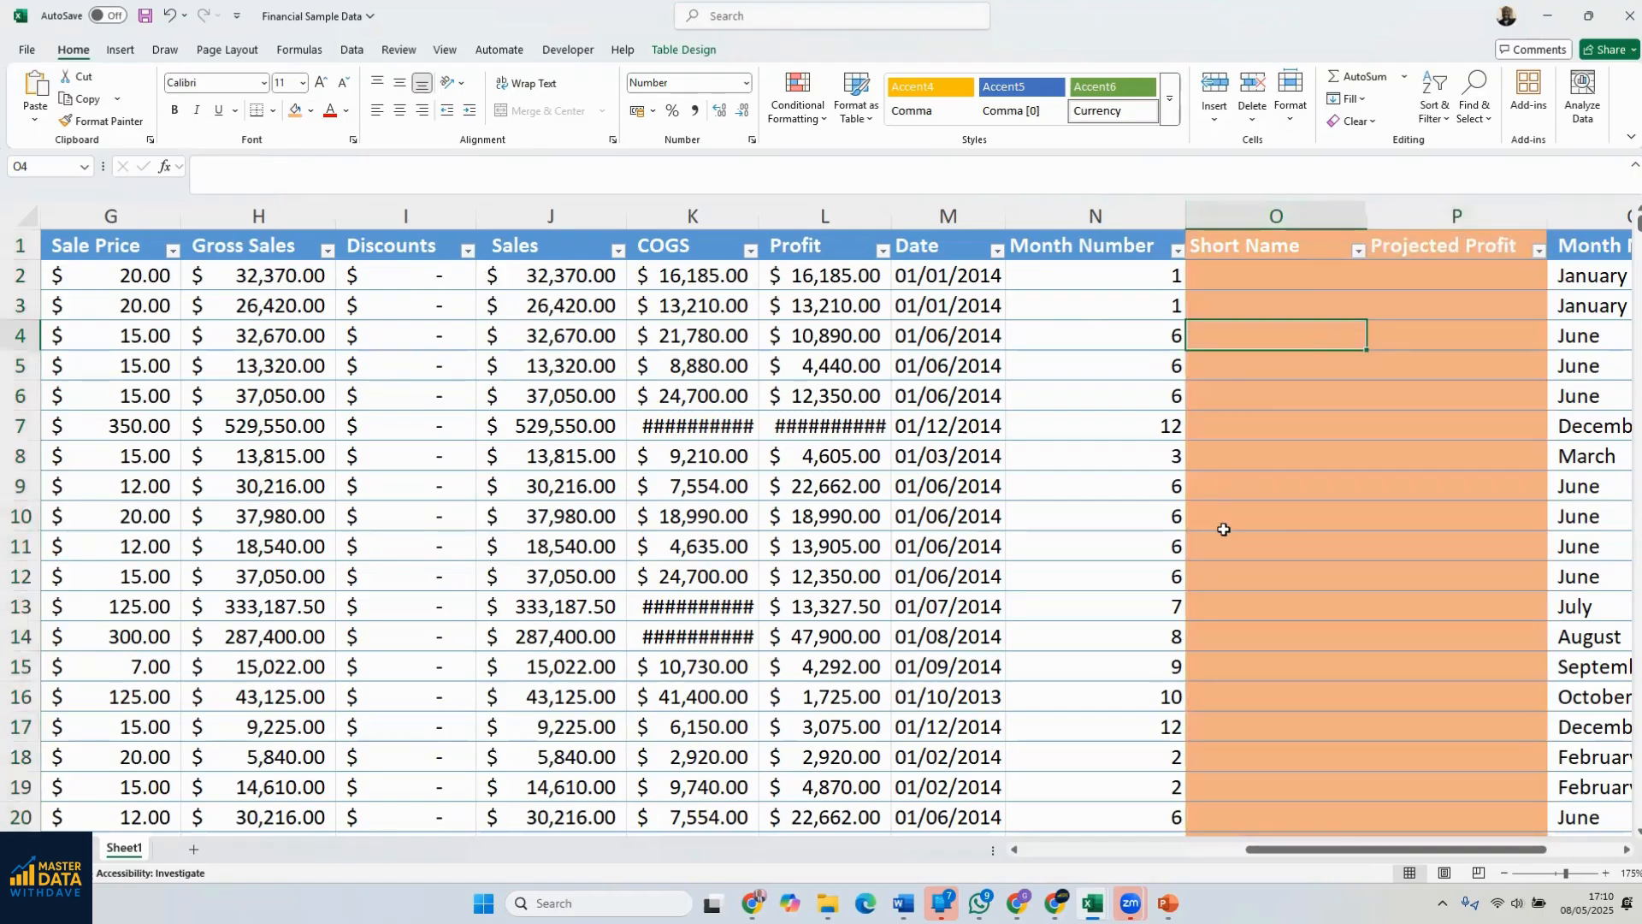
pyautogui.click(1420, 458)
pyautogui.click(1446, 329)
pyautogui.click(1321, 305)
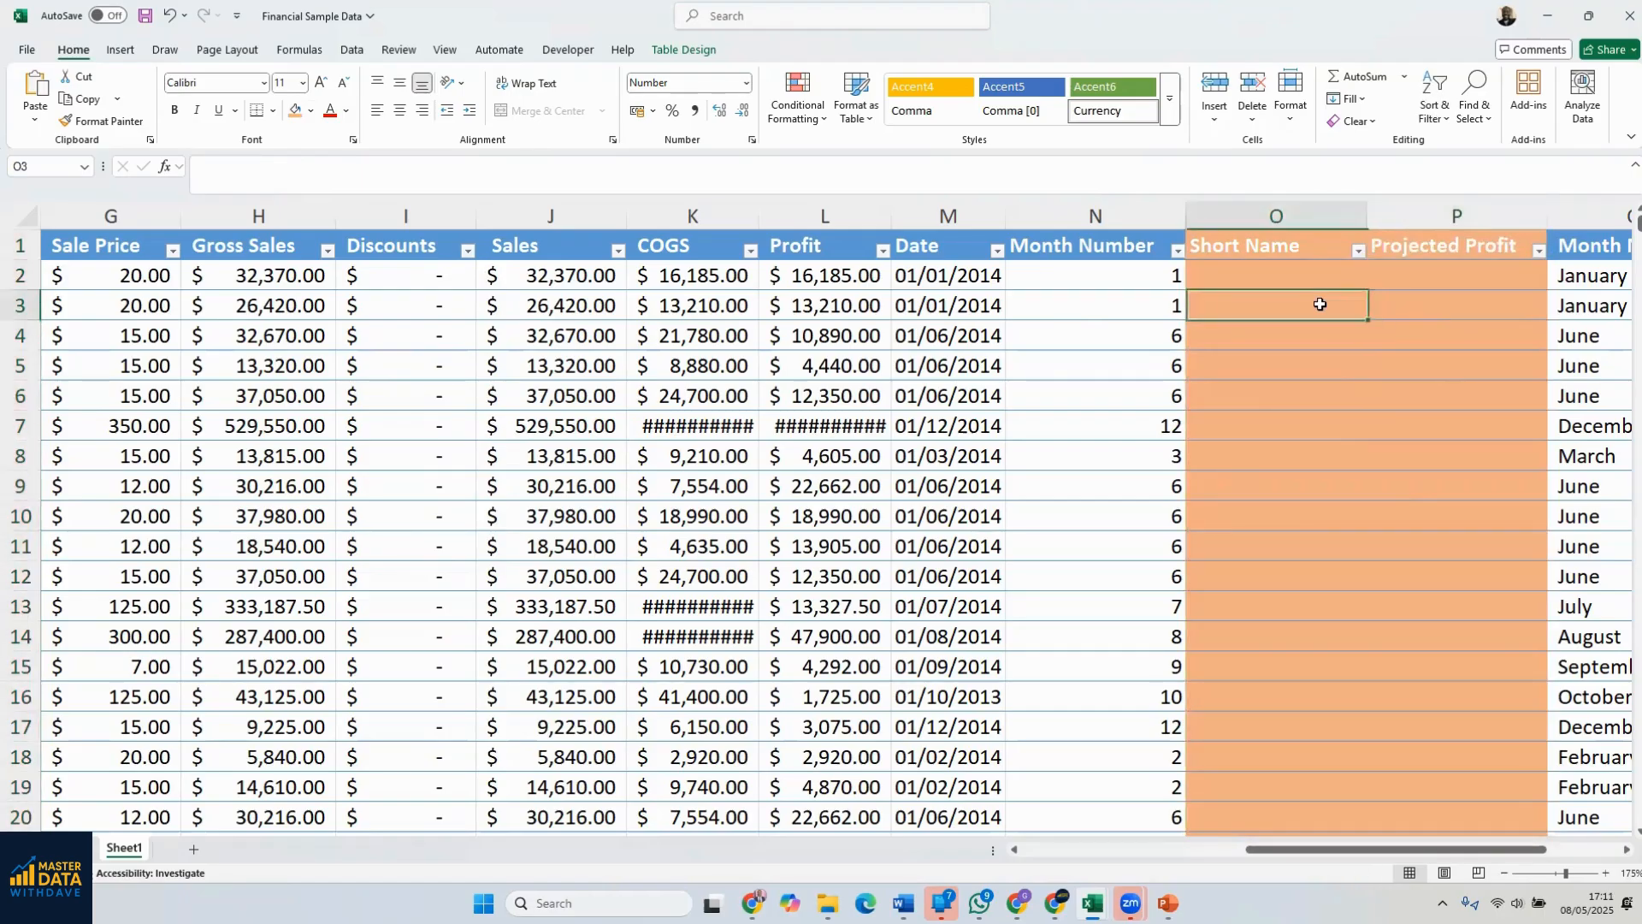
pyautogui.click(1110, 416)
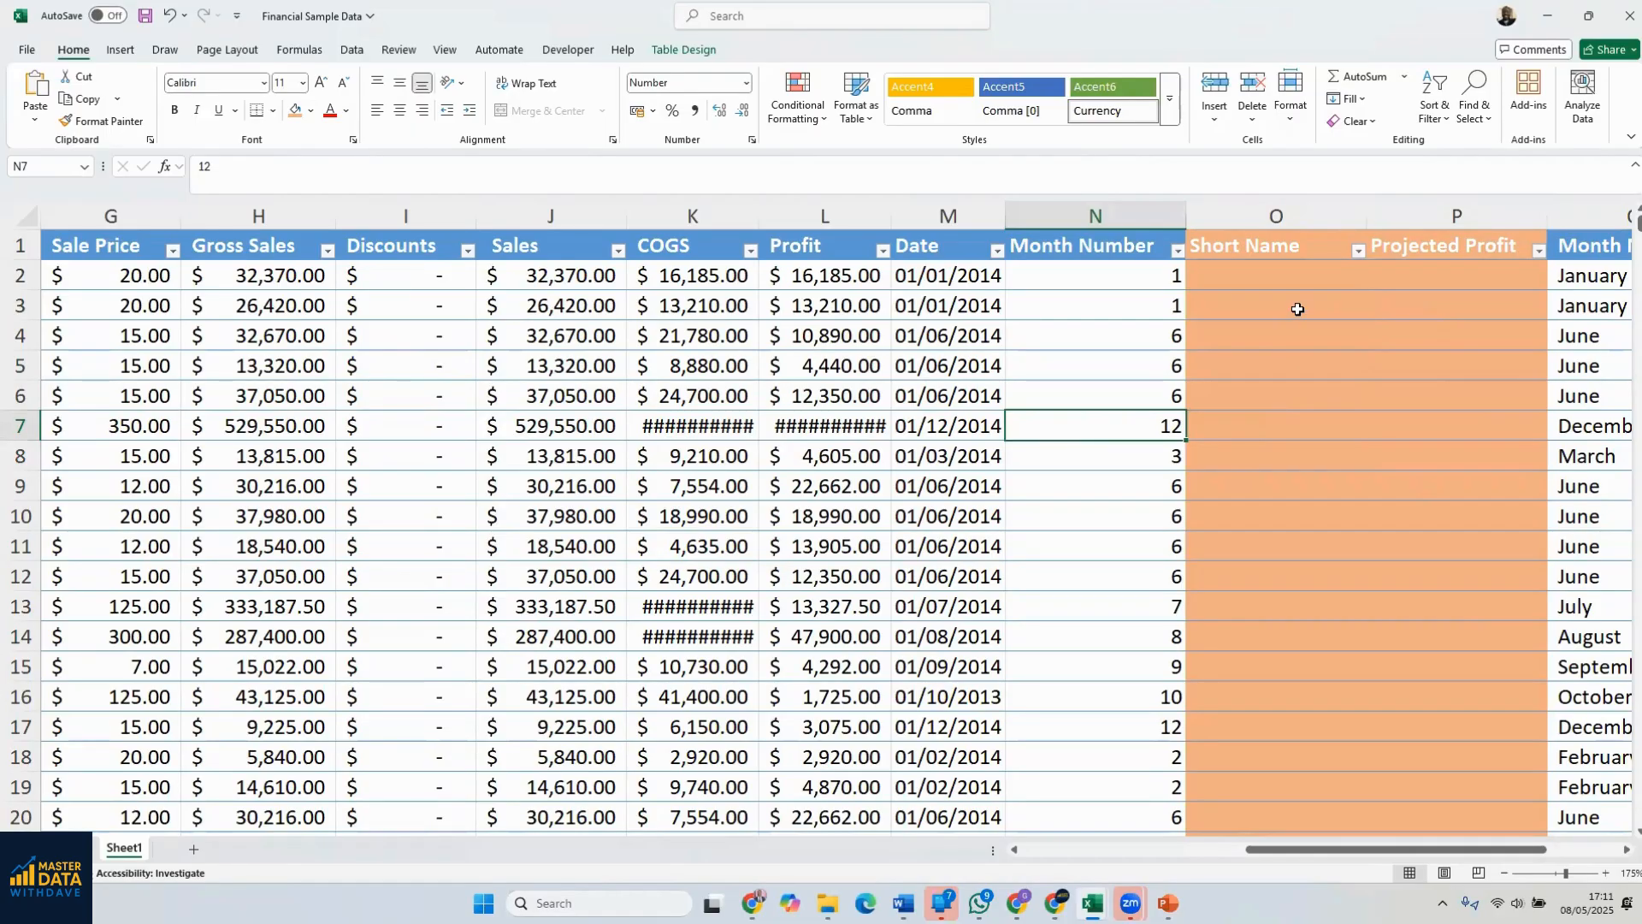
# Enter Jan, Jan and Jun in O2:O4 of the Short Name column and accept the suggested Flash Fill abbreviations for the remaining rows
pyautogui.click(1266, 282)
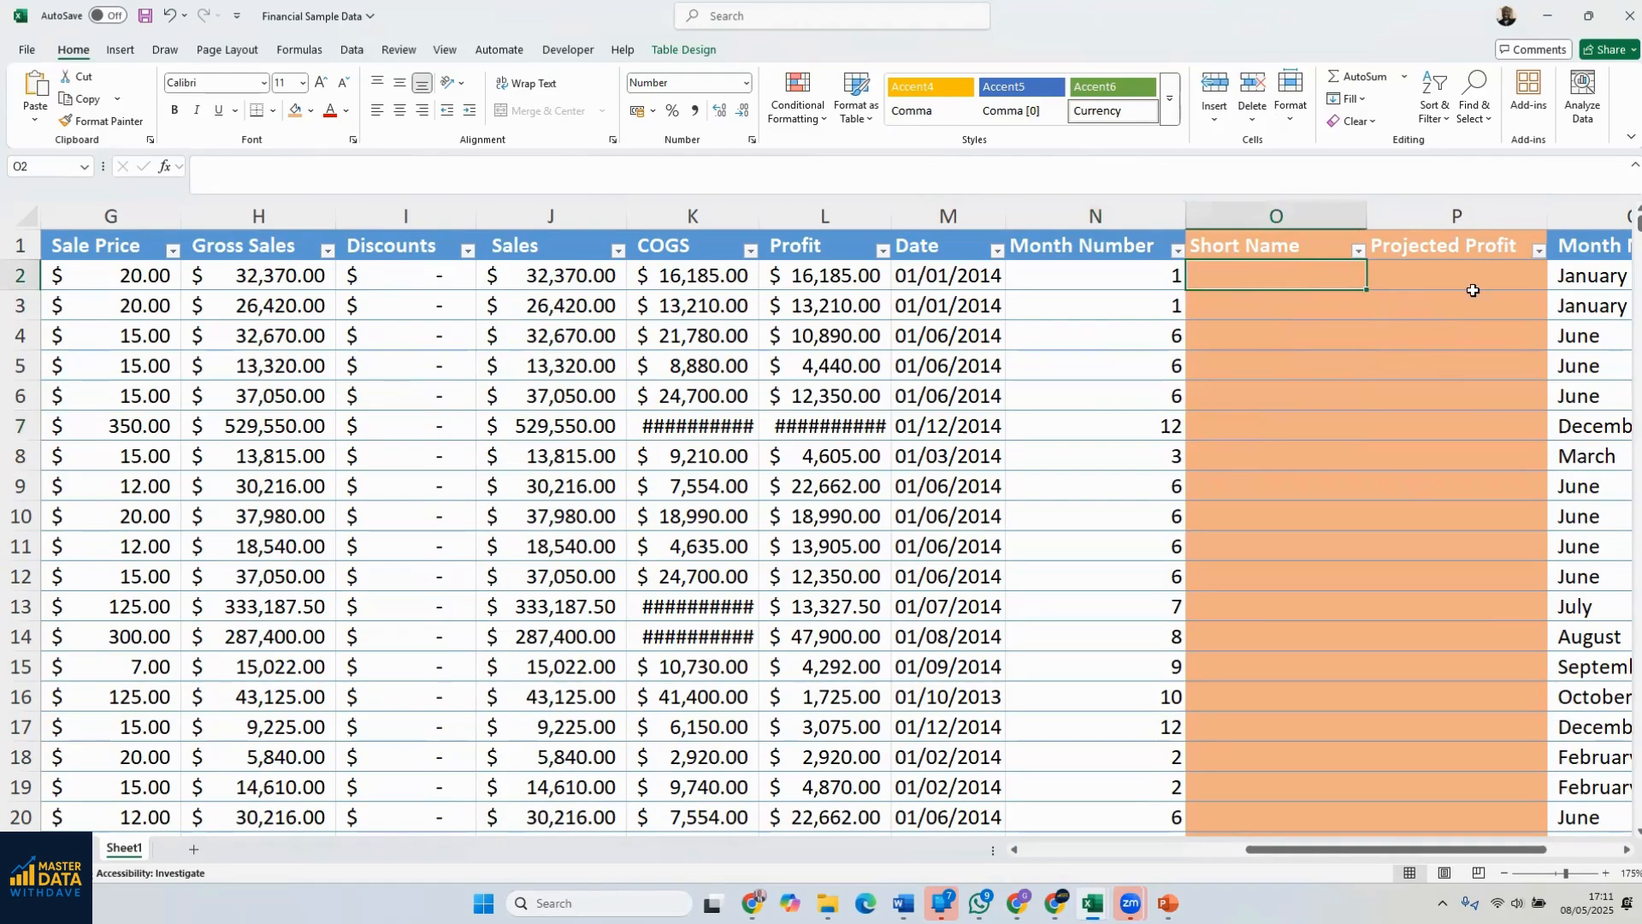
pyautogui.click(1625, 849)
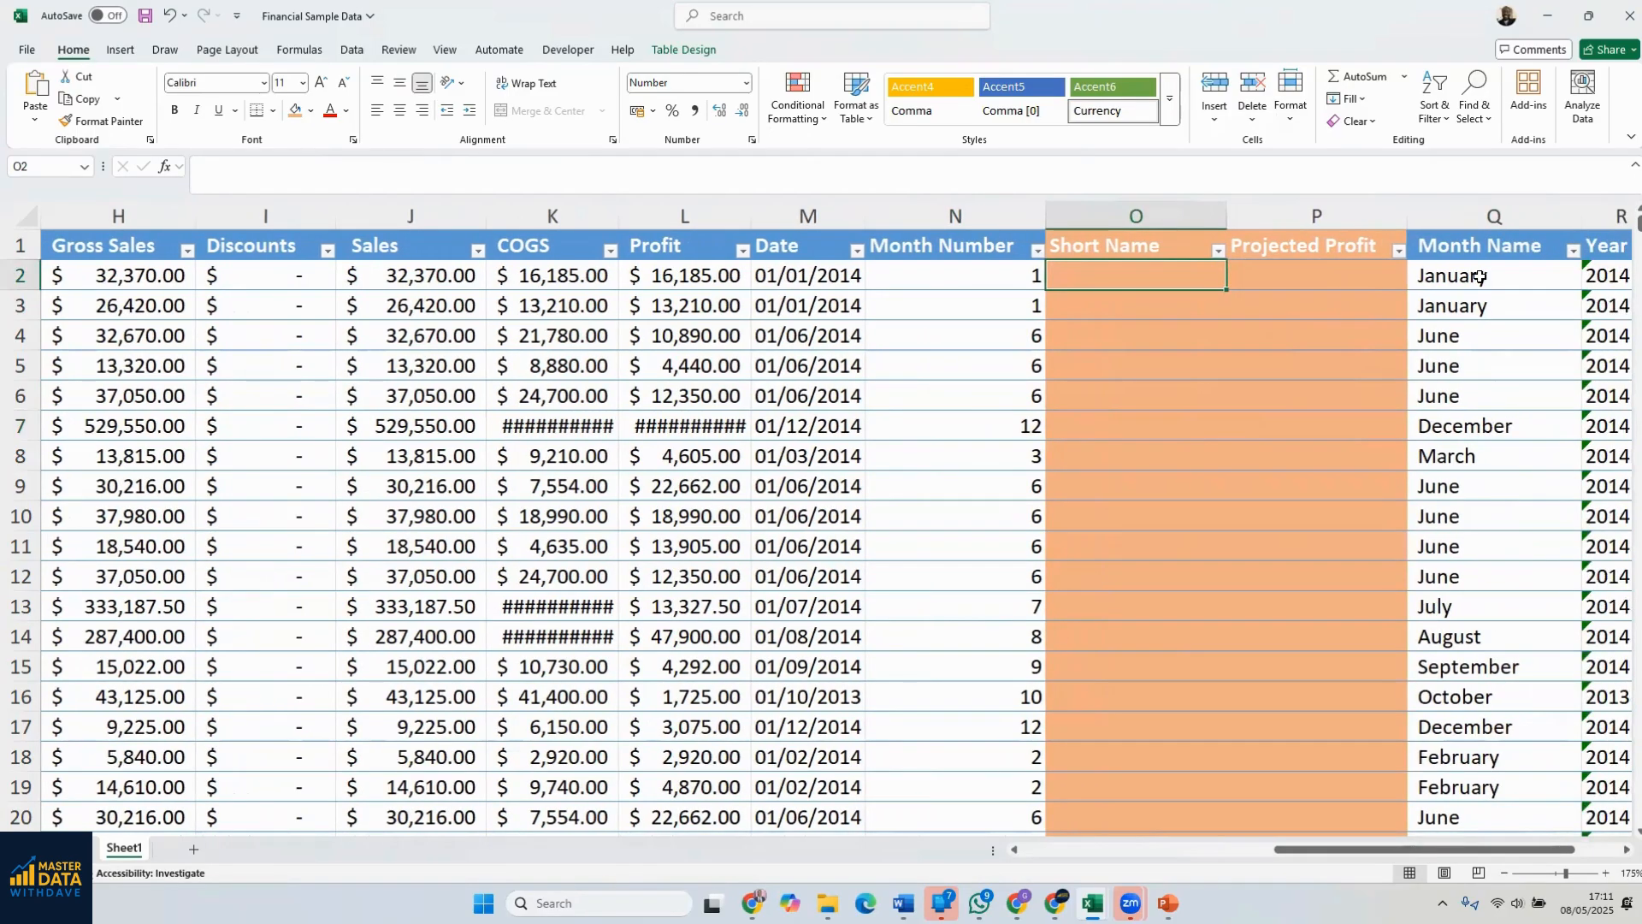
pyautogui.write('Jan')
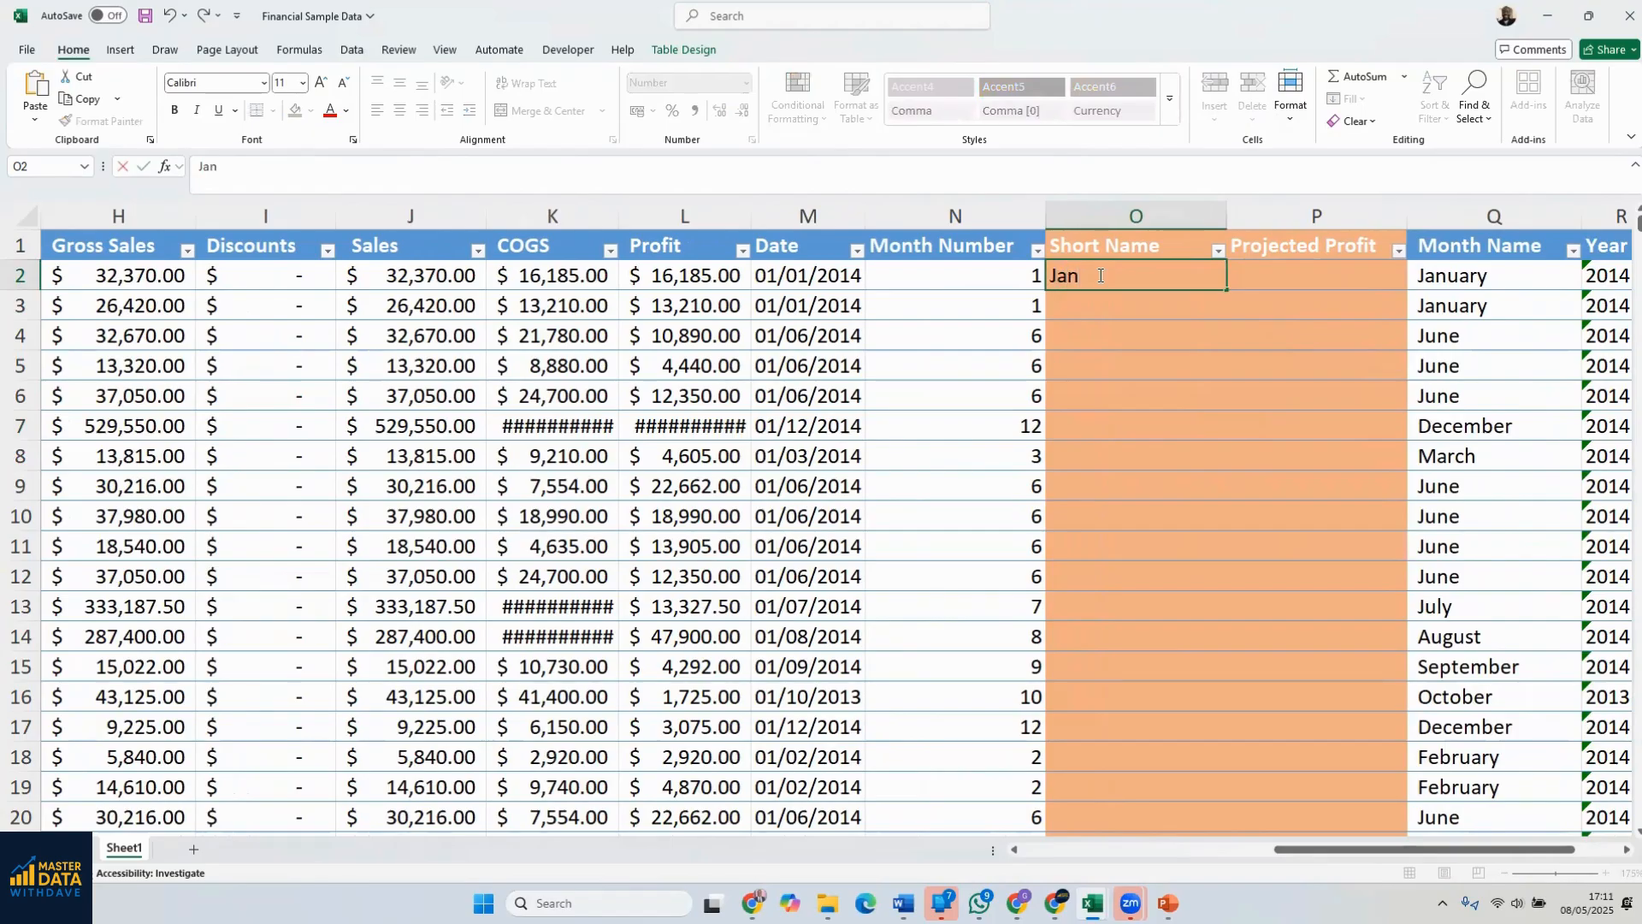
pyautogui.press('Return')
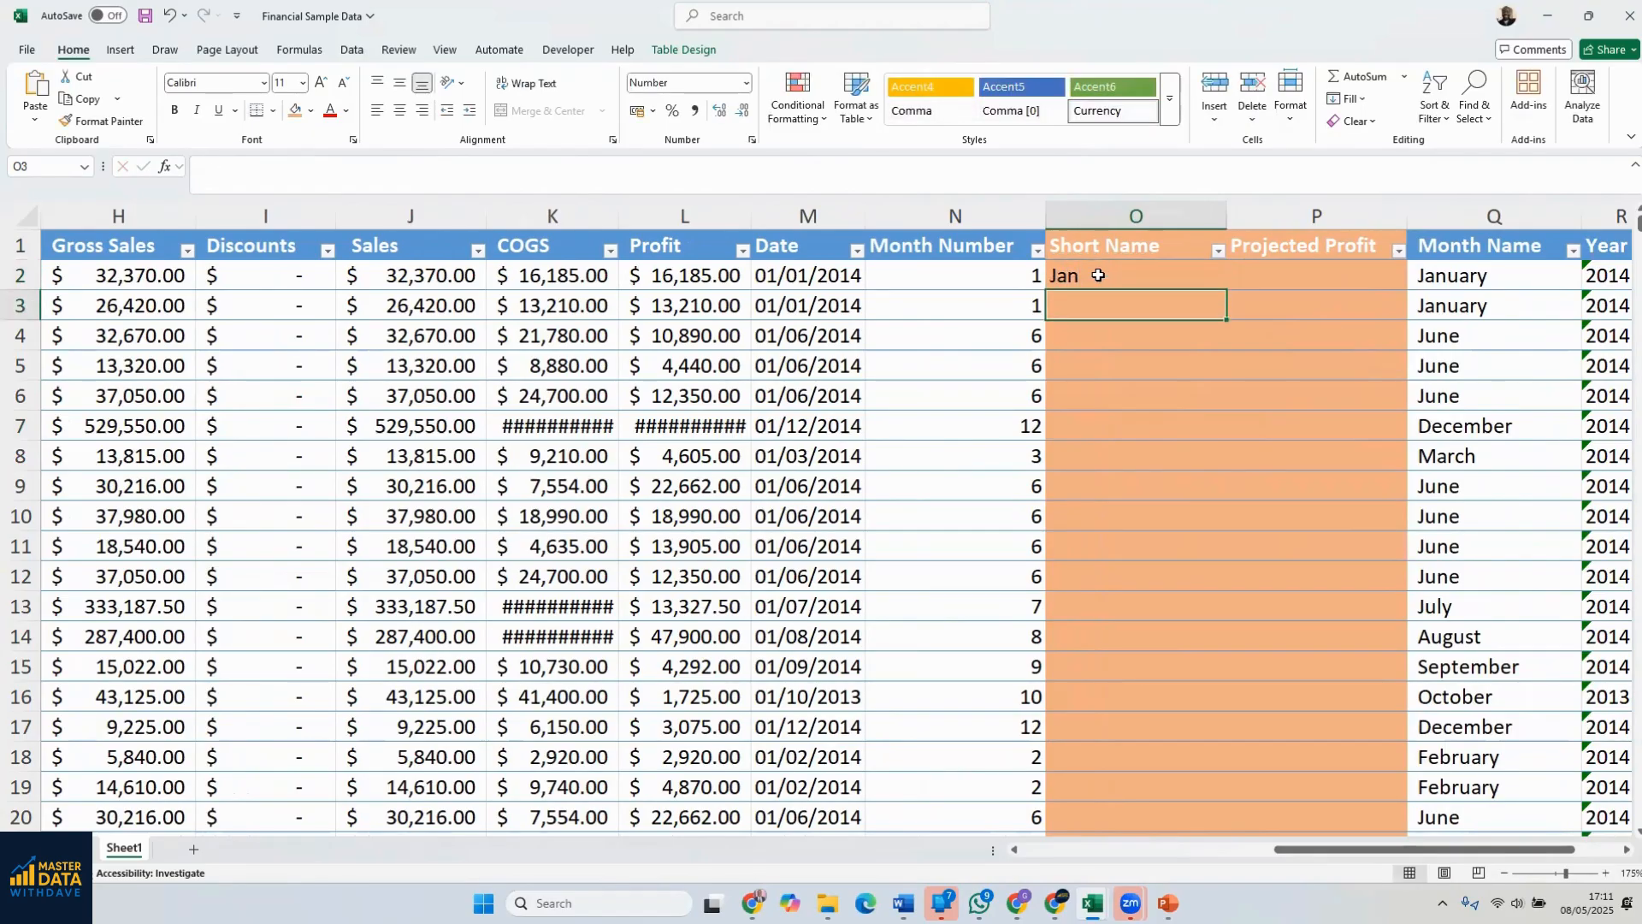
pyautogui.write('Jan')
pyautogui.press('Return')
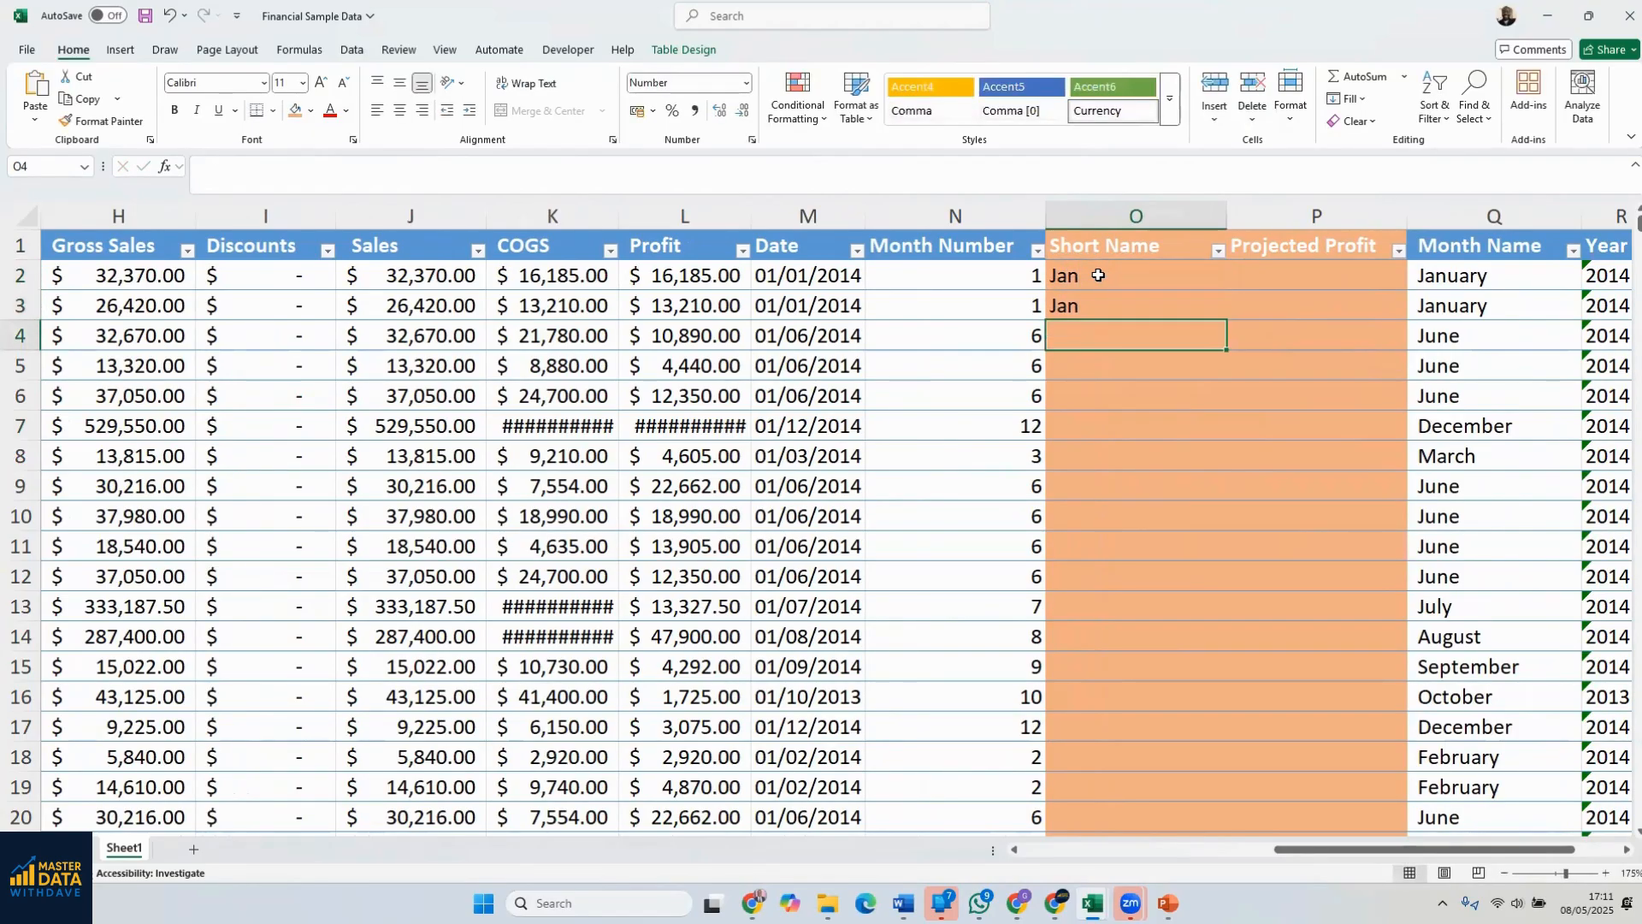
pyautogui.write('Jun')
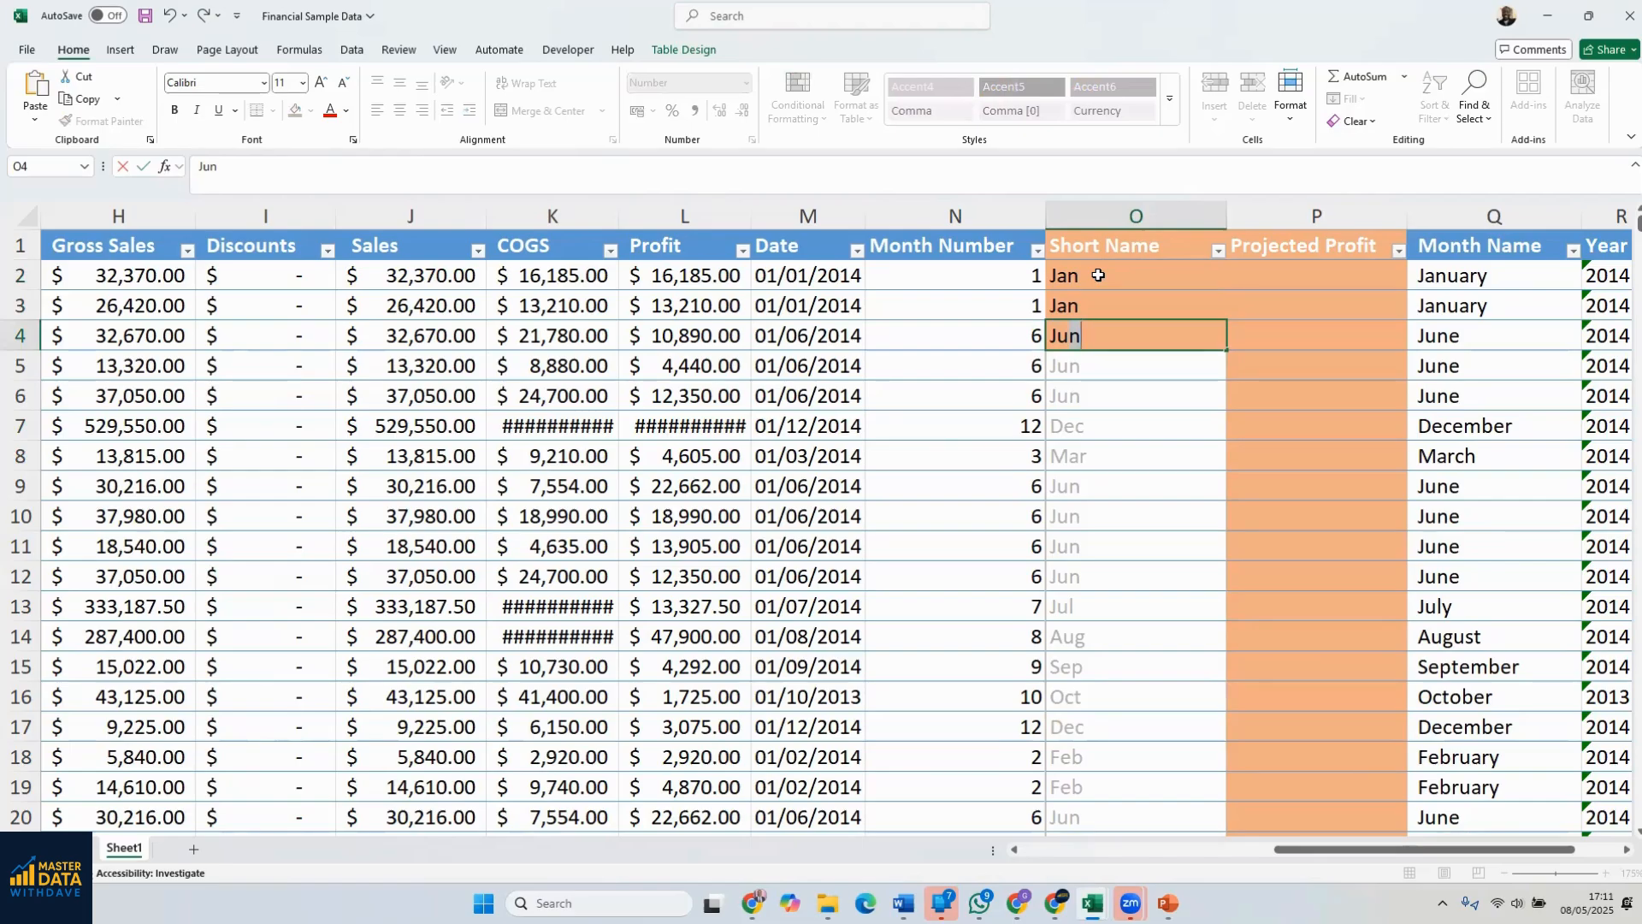
pyautogui.press('Return')
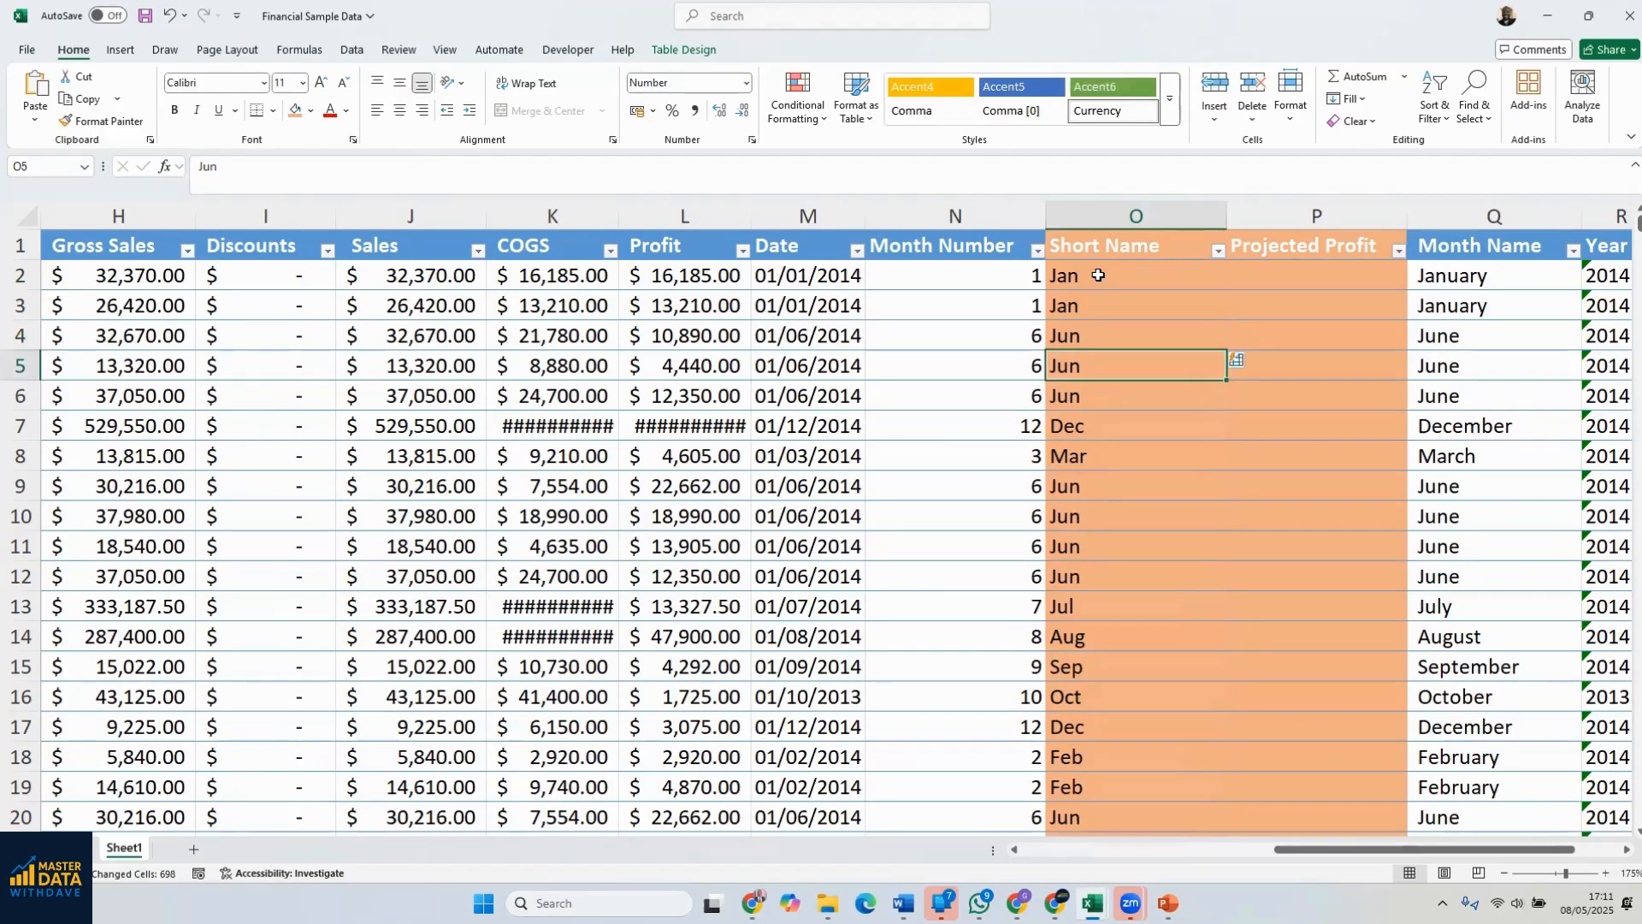
pyautogui.click(1306, 272)
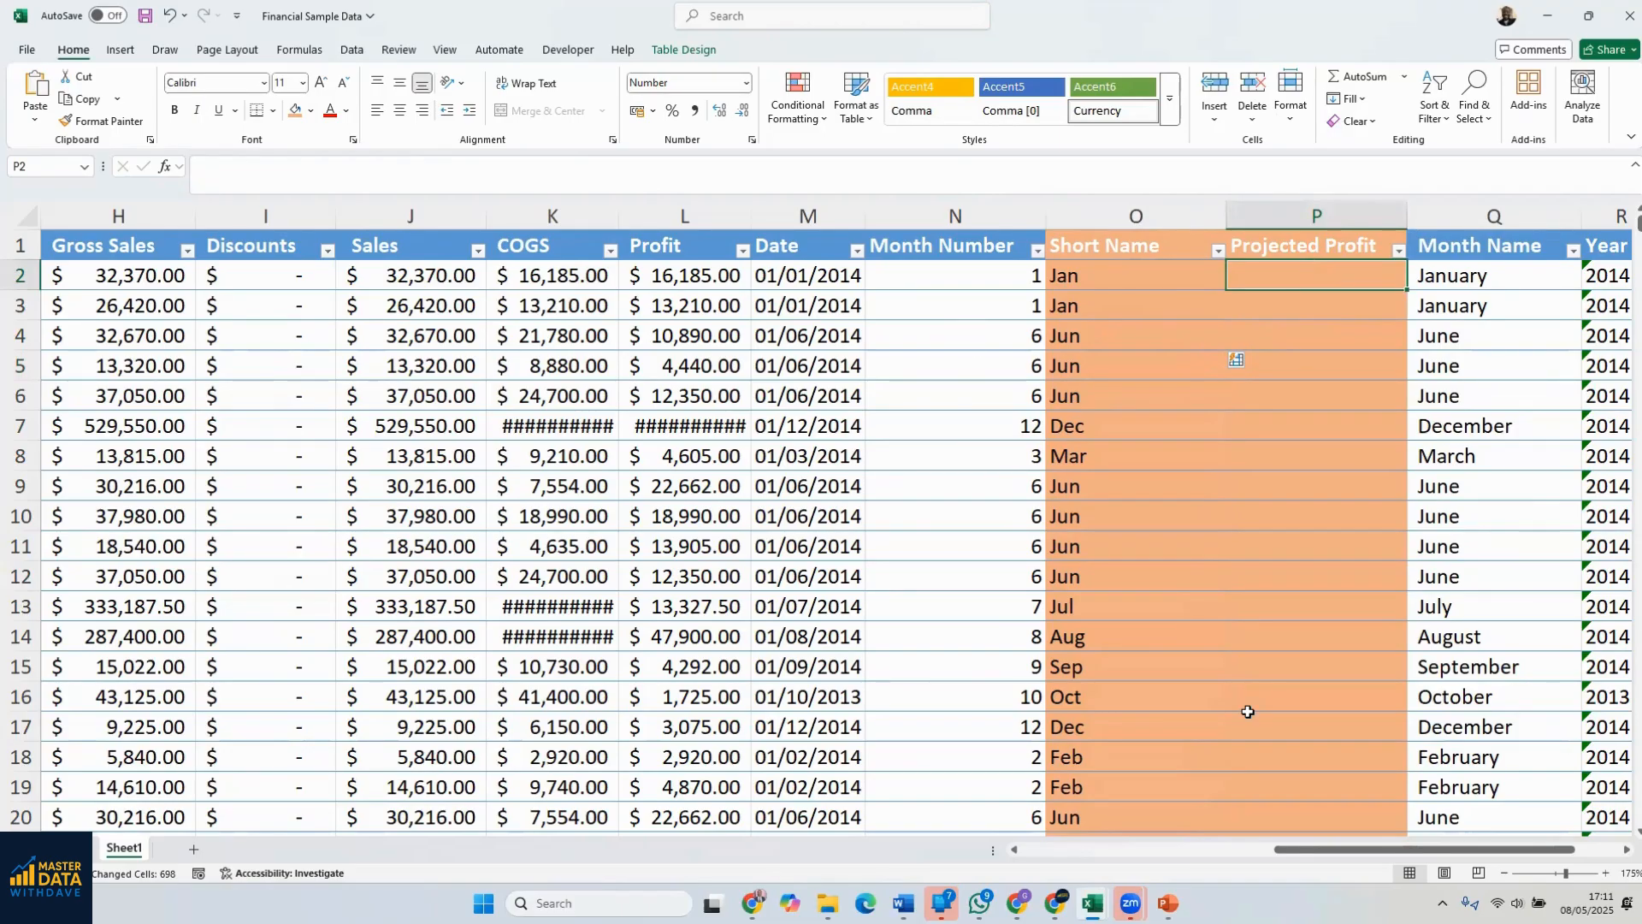
pyautogui.moveTo(1424, 848); pyautogui.dragTo(1394, 853)
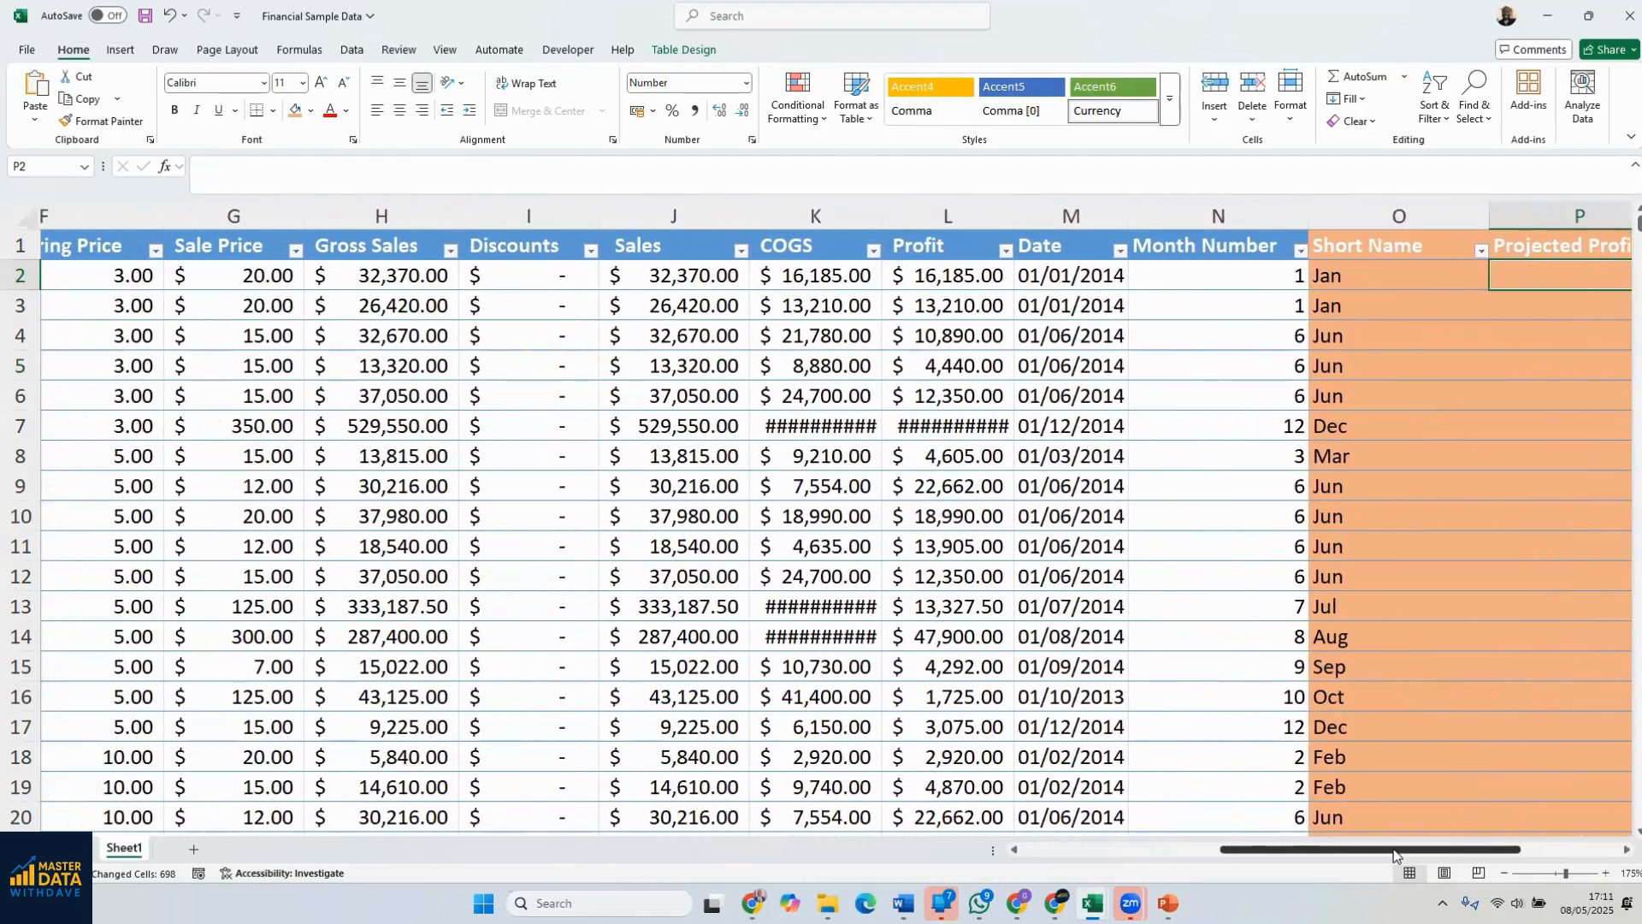
pyautogui.hscroll(-5, 1394, 853)
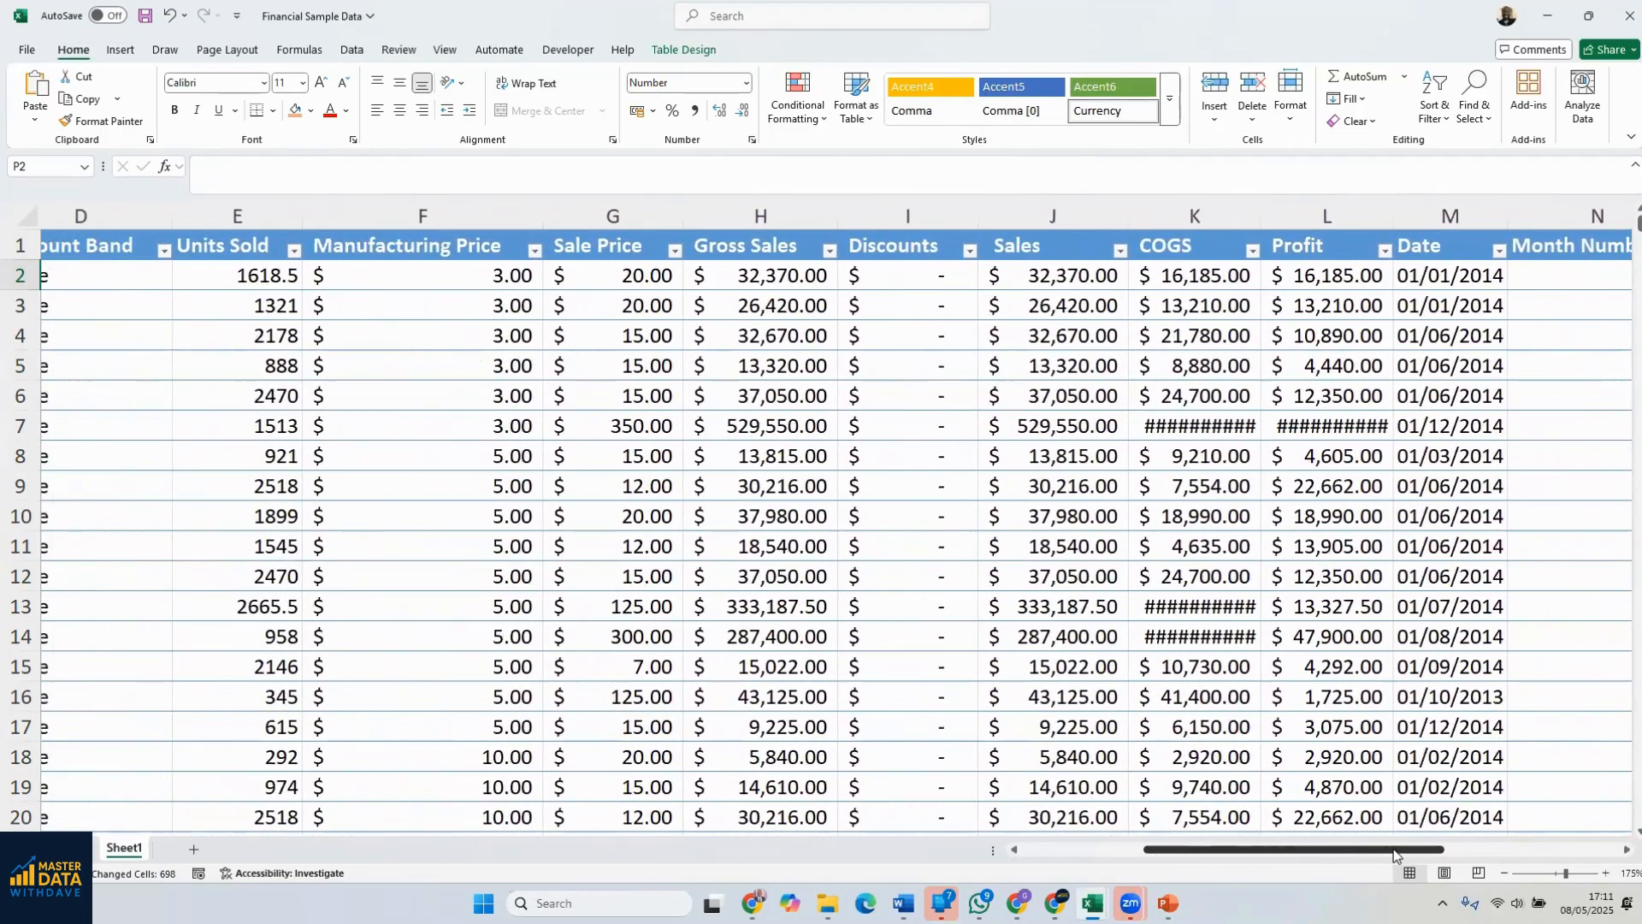
pyautogui.hscroll(5, 1395, 853)
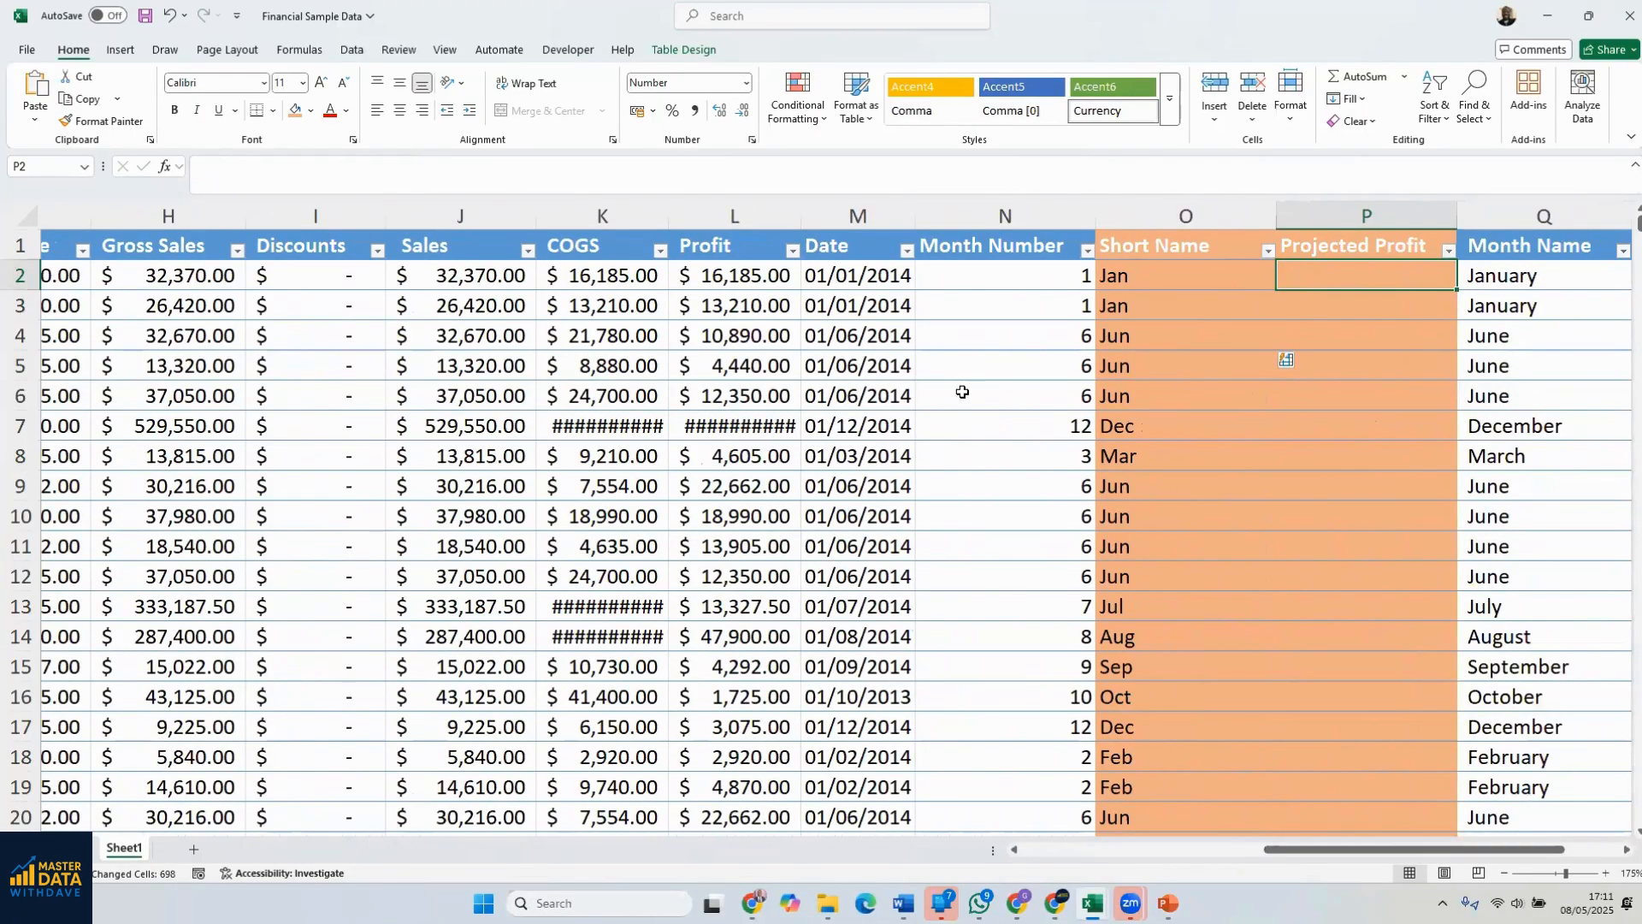
pyautogui.click(740, 215)
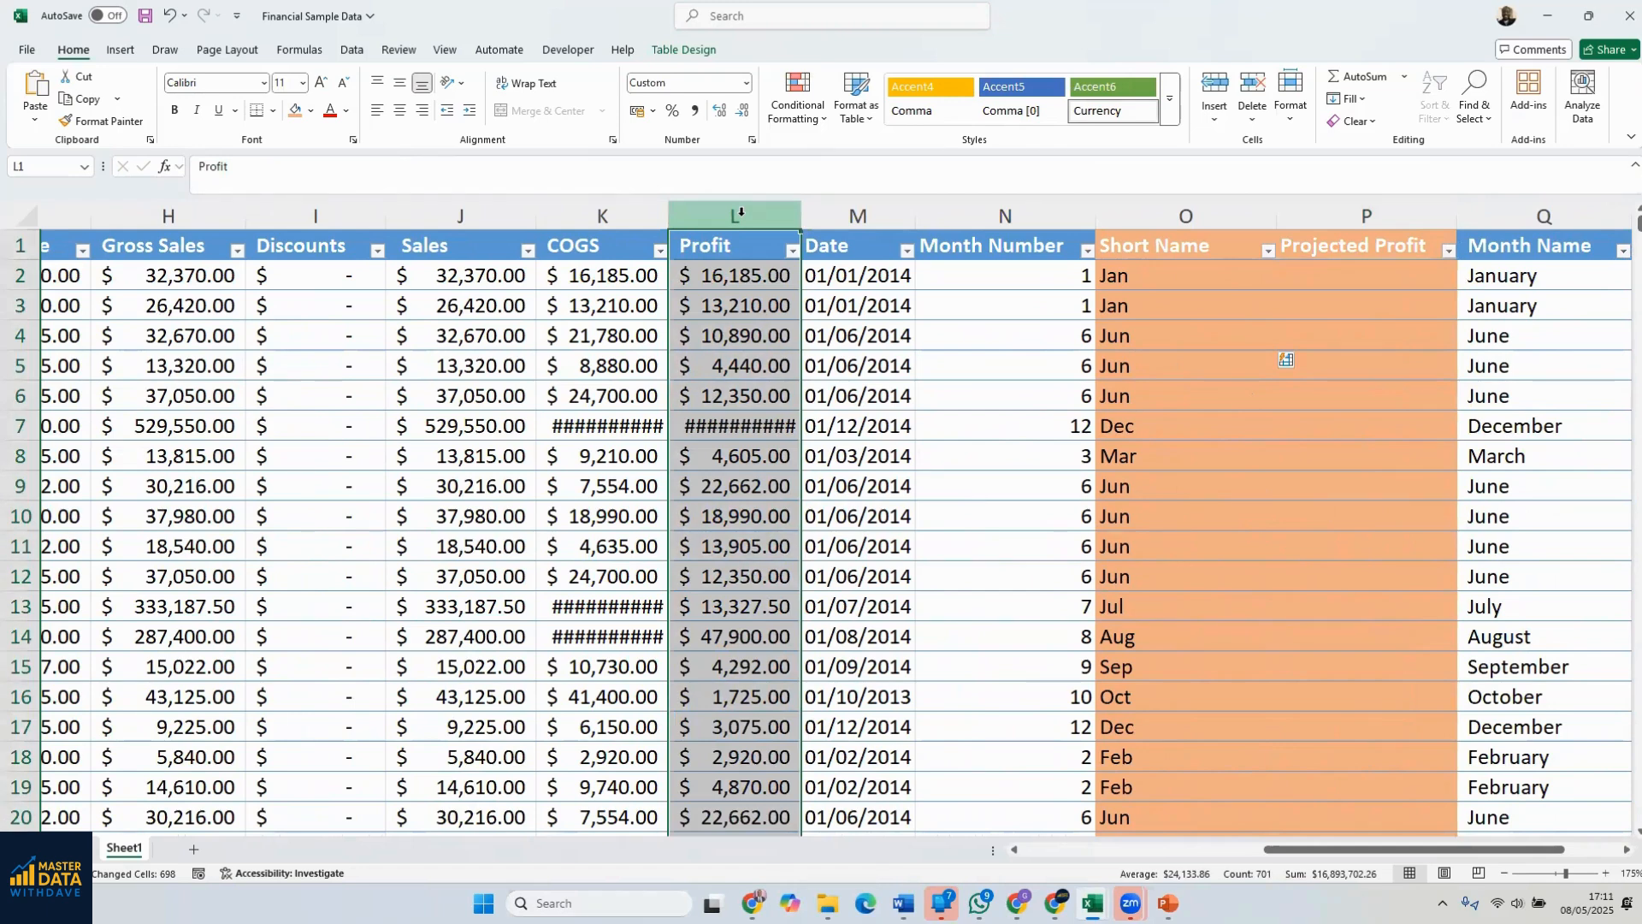
pyautogui.click(752, 276)
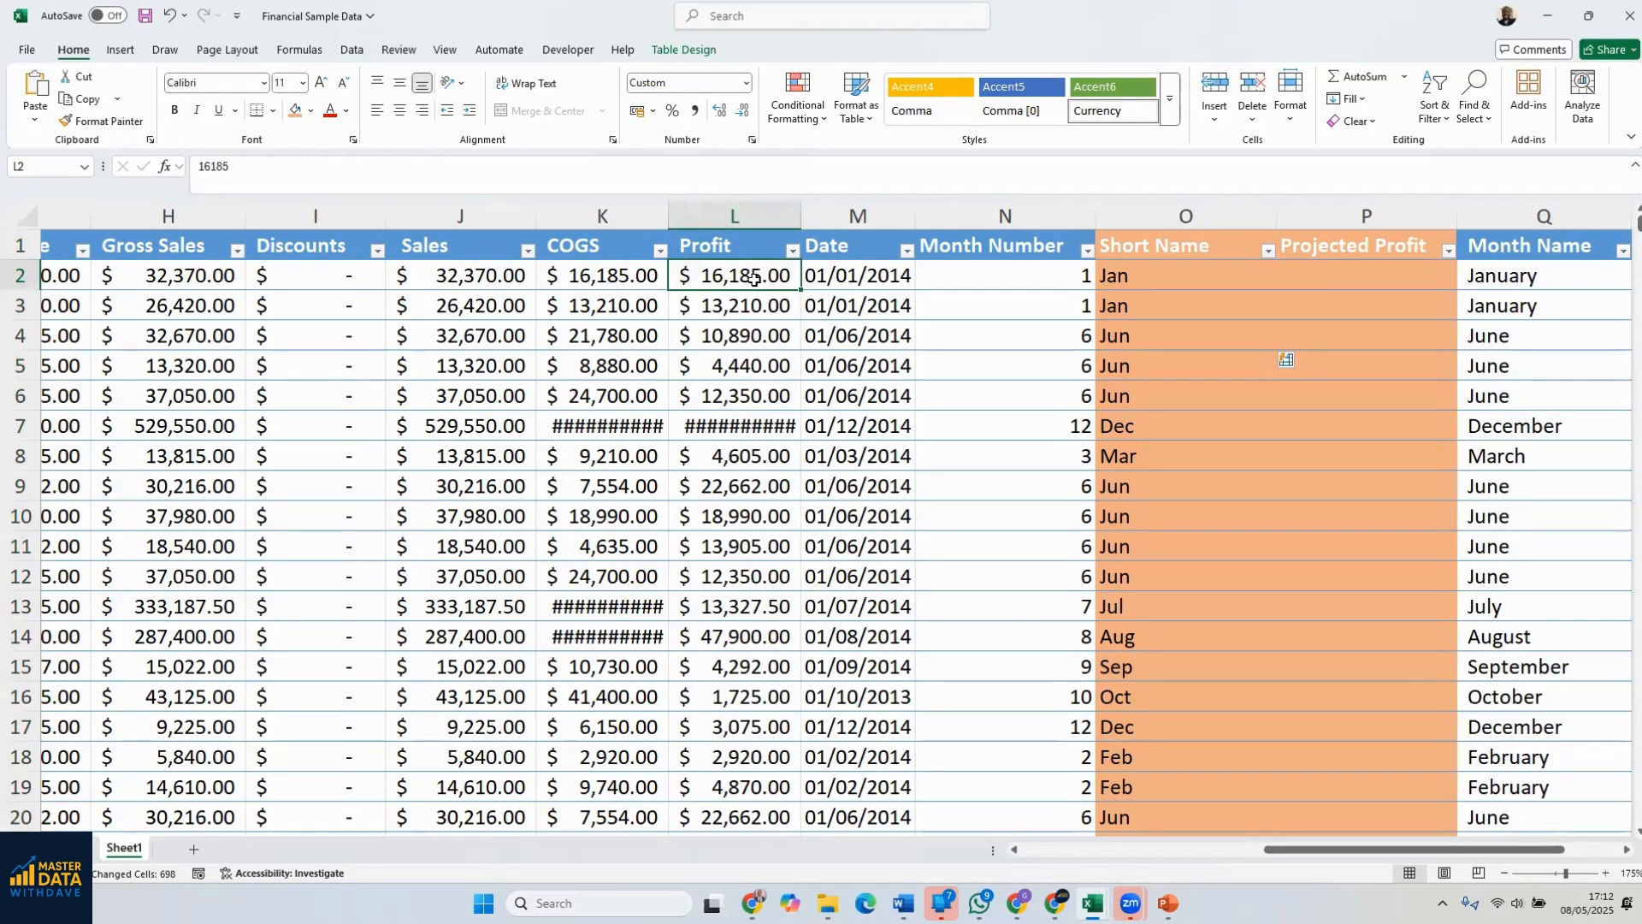
pyautogui.click(1327, 285)
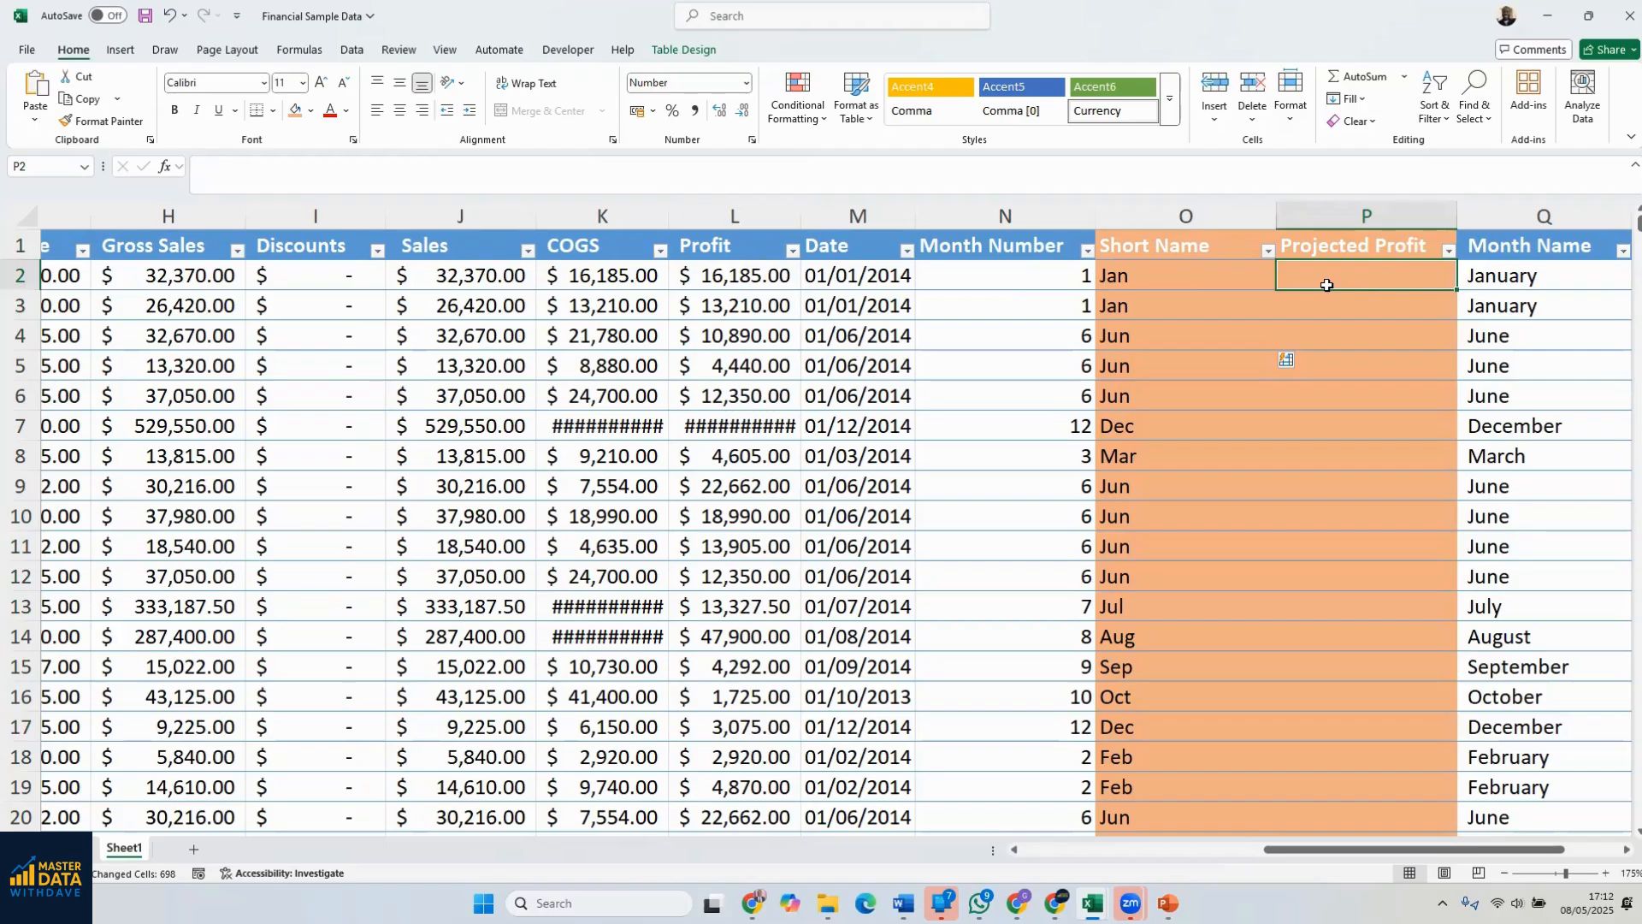
pyautogui.write('=')
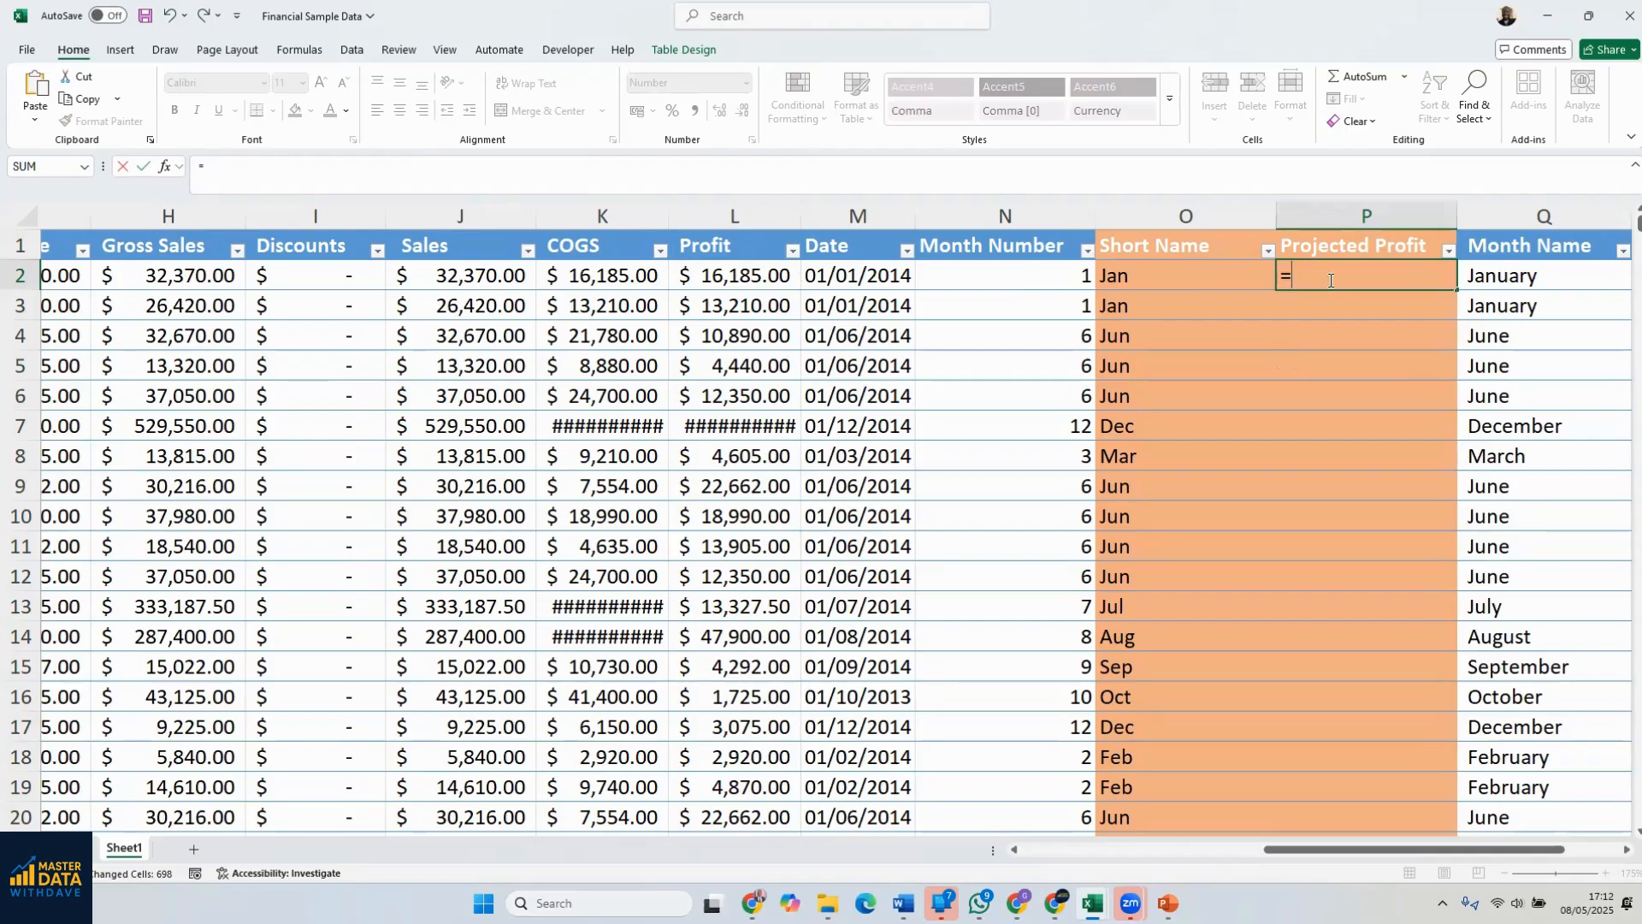
pyautogui.click(748, 275)
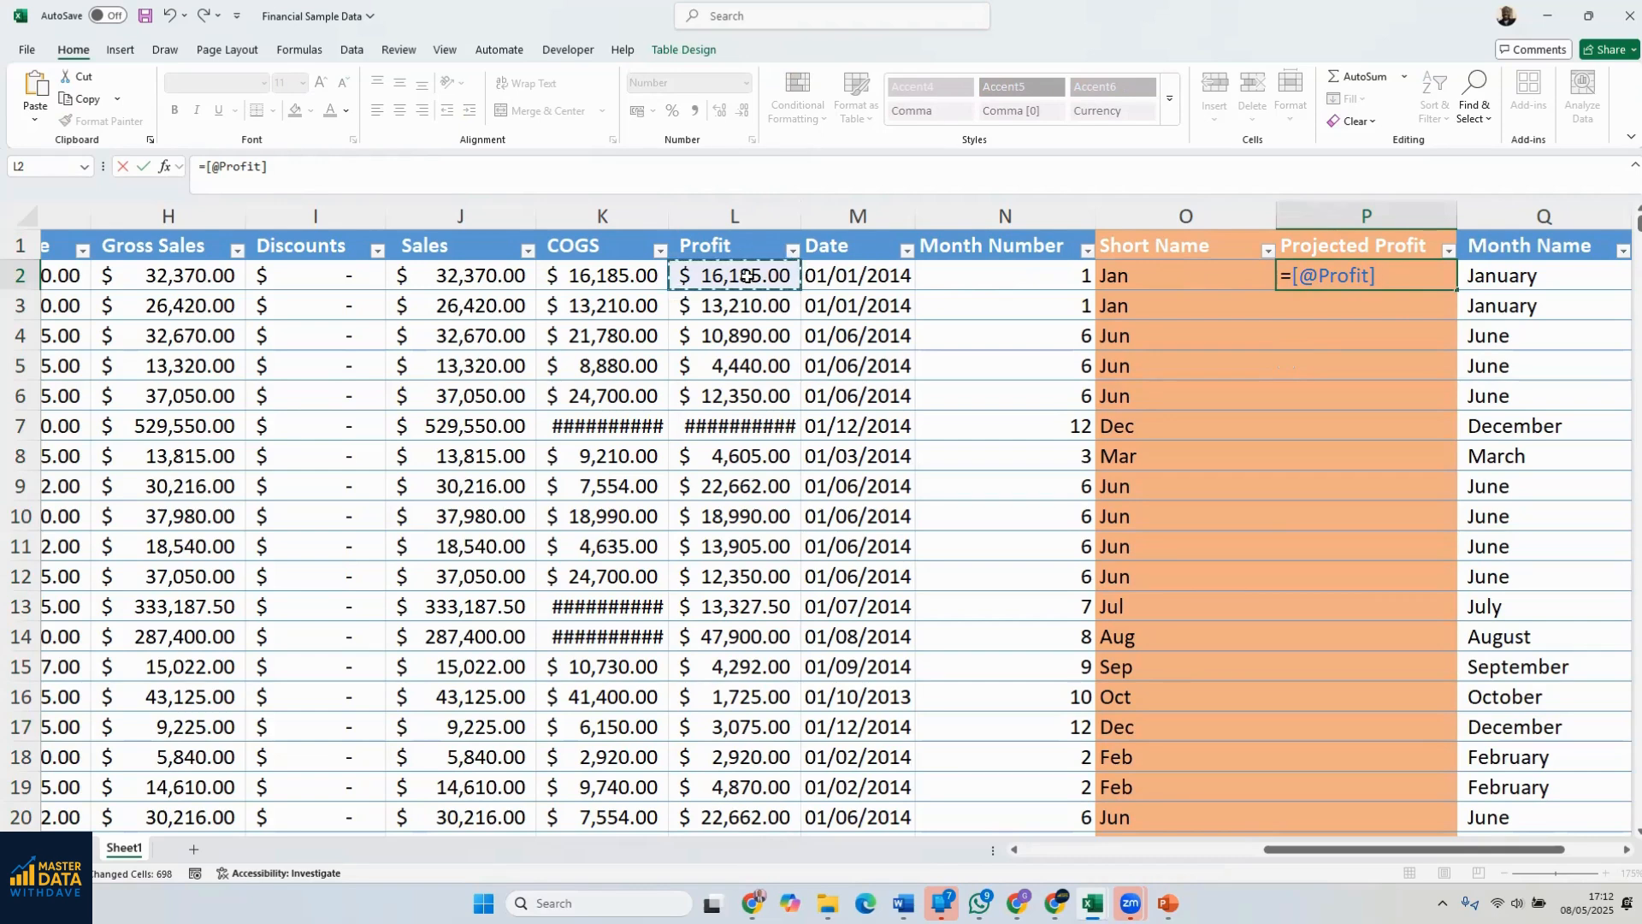
pyautogui.write('*1.8')
pyautogui.press('Return')
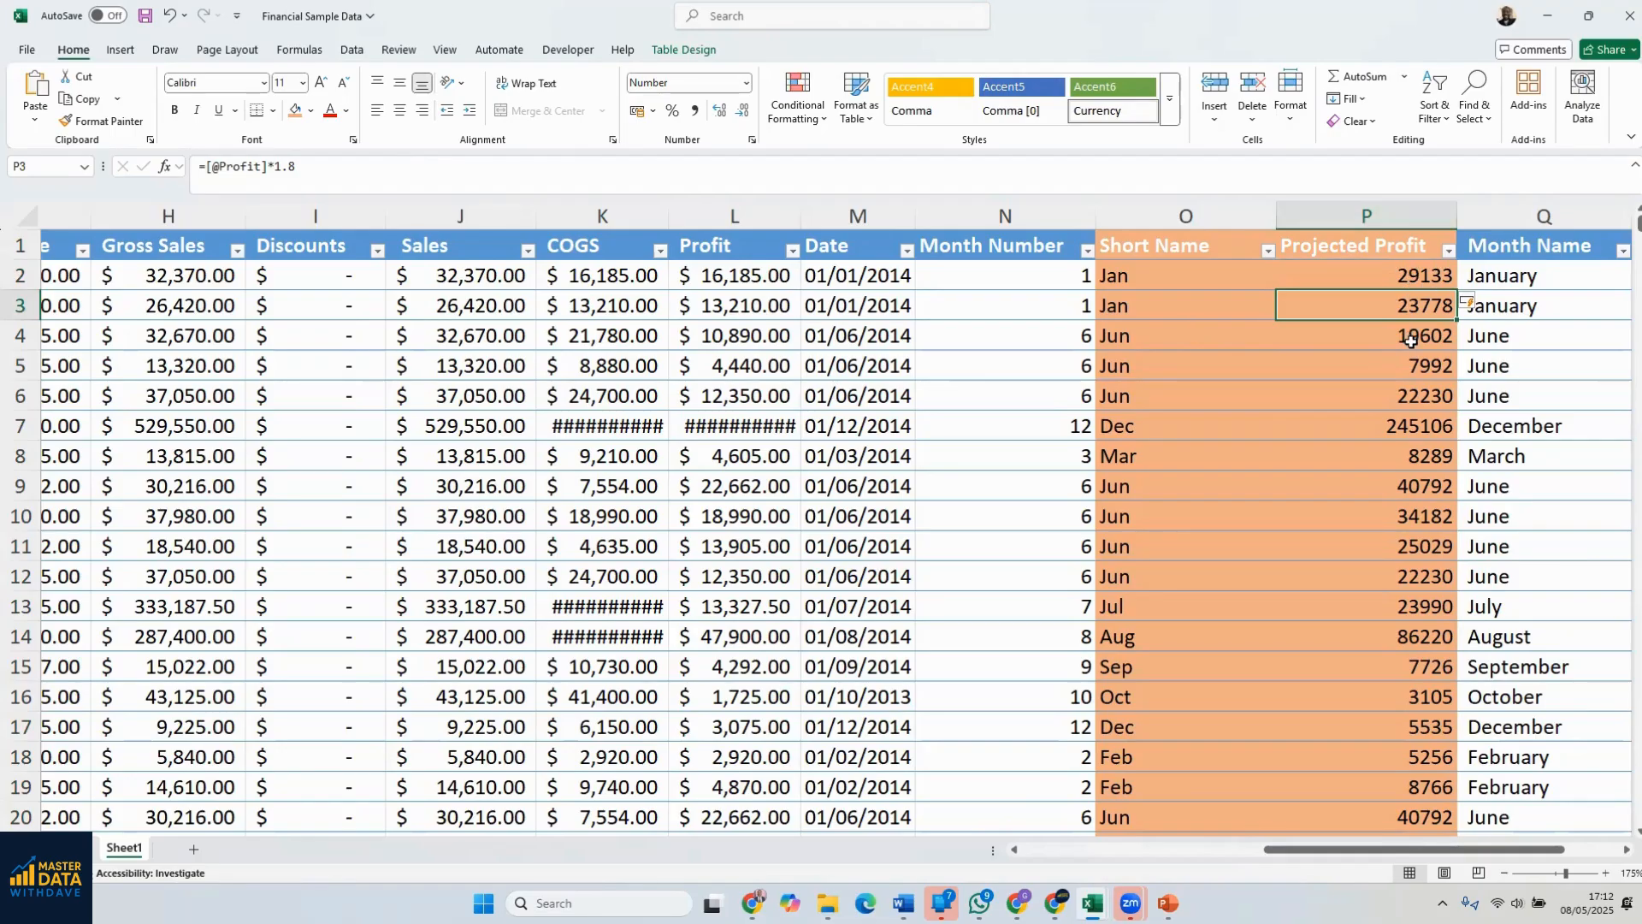
# Apply the Currency number format to the whole Projected Profit column, P
pyautogui.click(1391, 218)
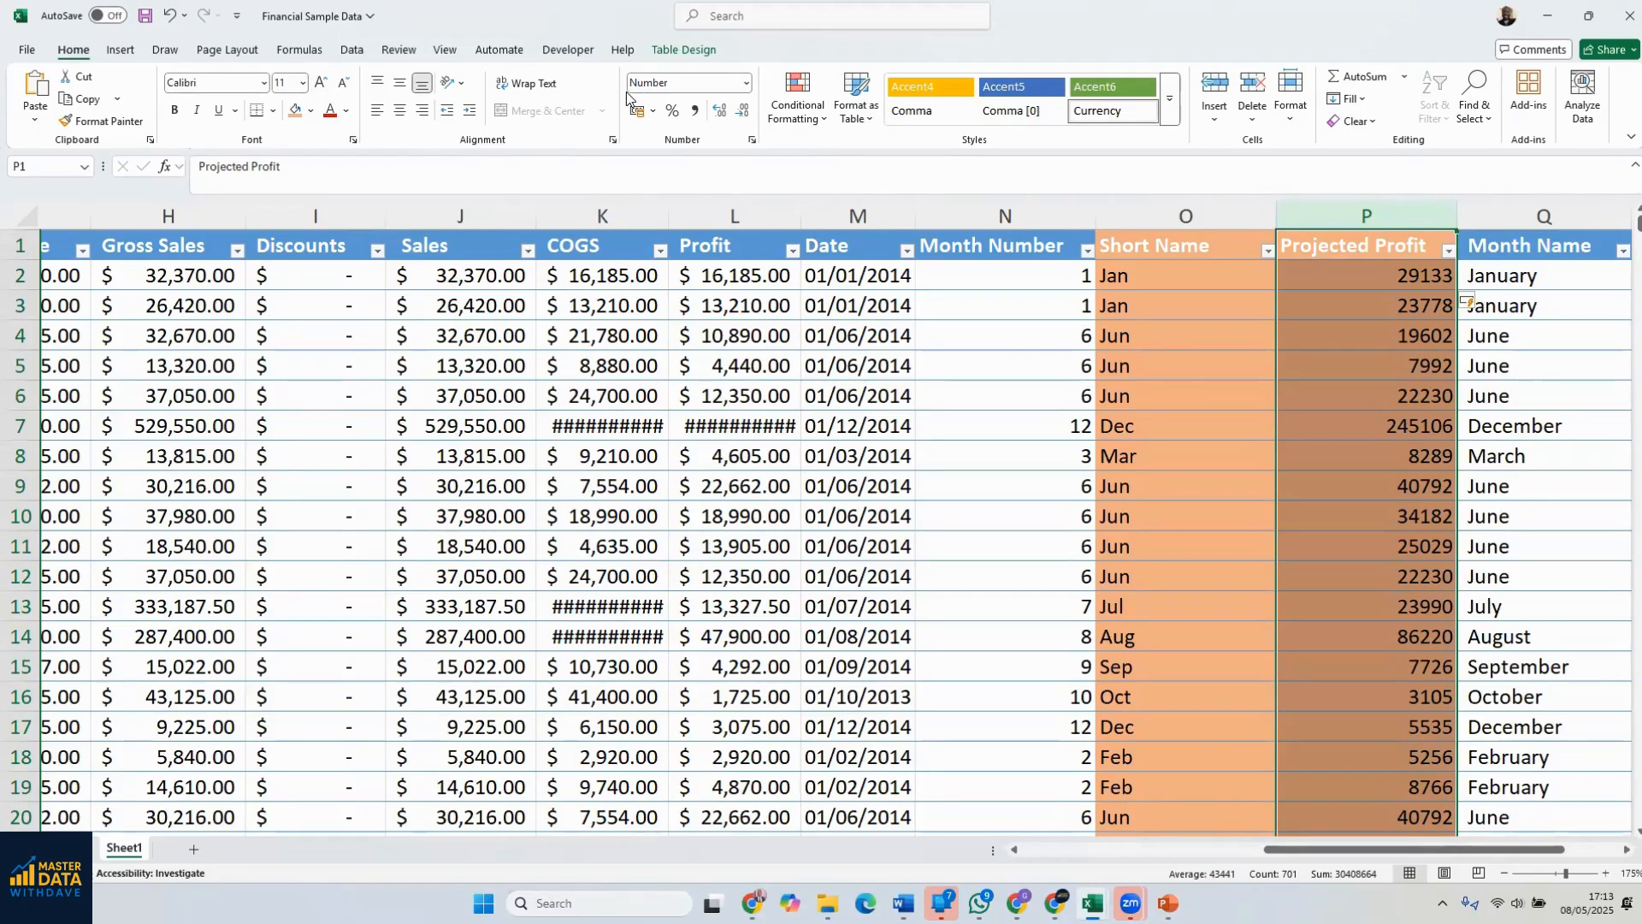
pyautogui.click(745, 85)
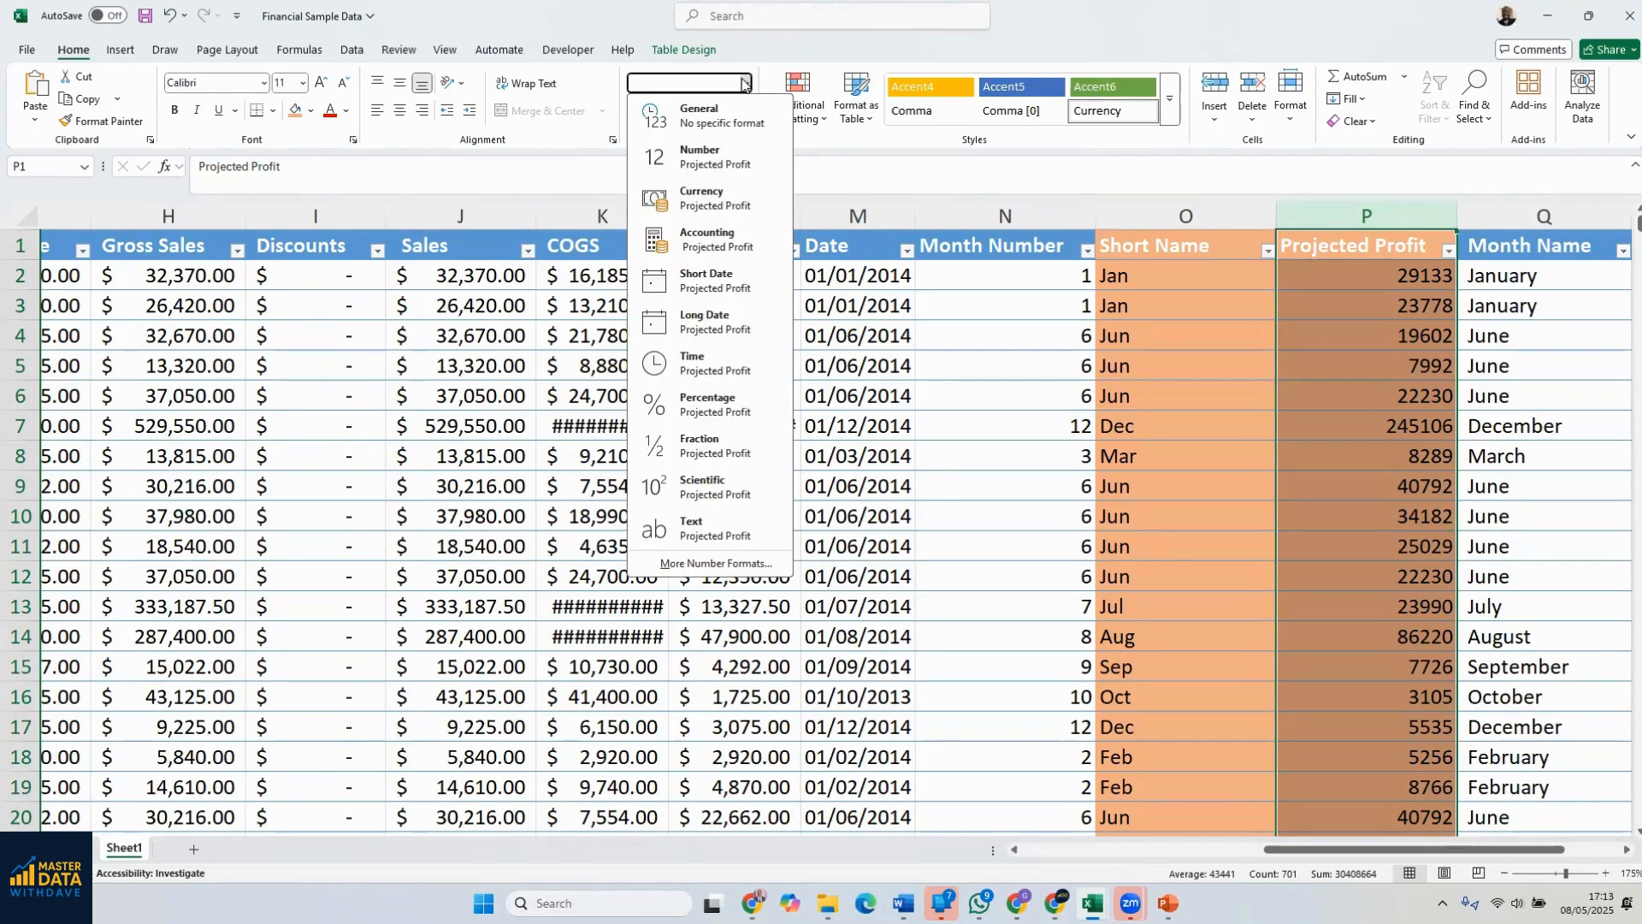
pyautogui.click(722, 201)
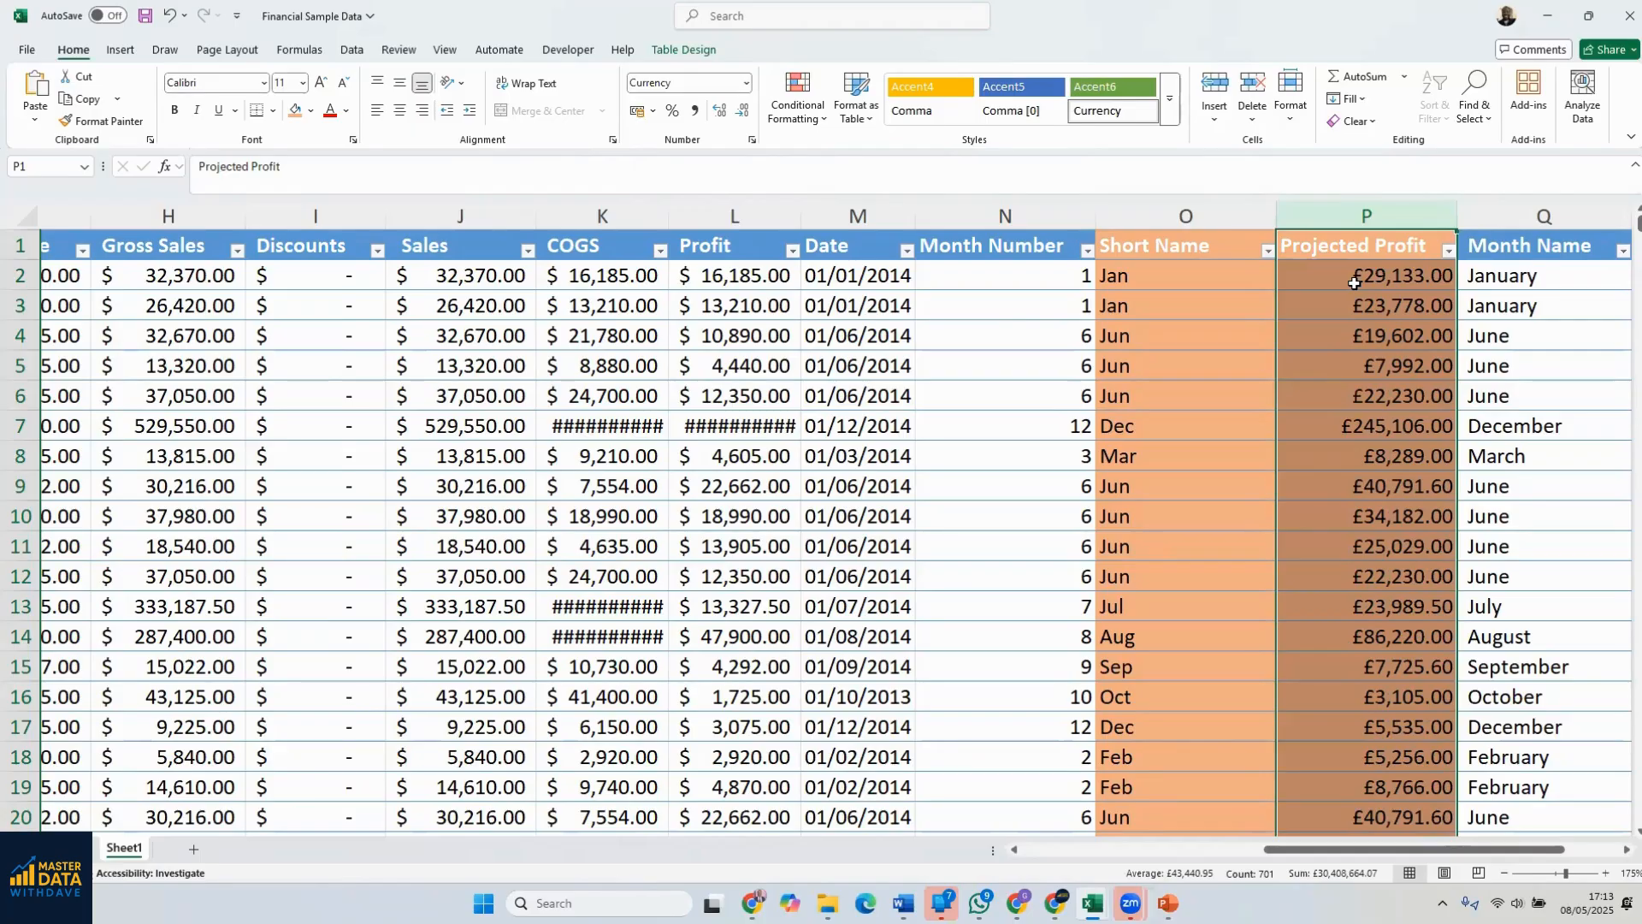
# Change the currency symbol of the Projected Profit column to $ English (United States)
pyautogui.click(747, 85)
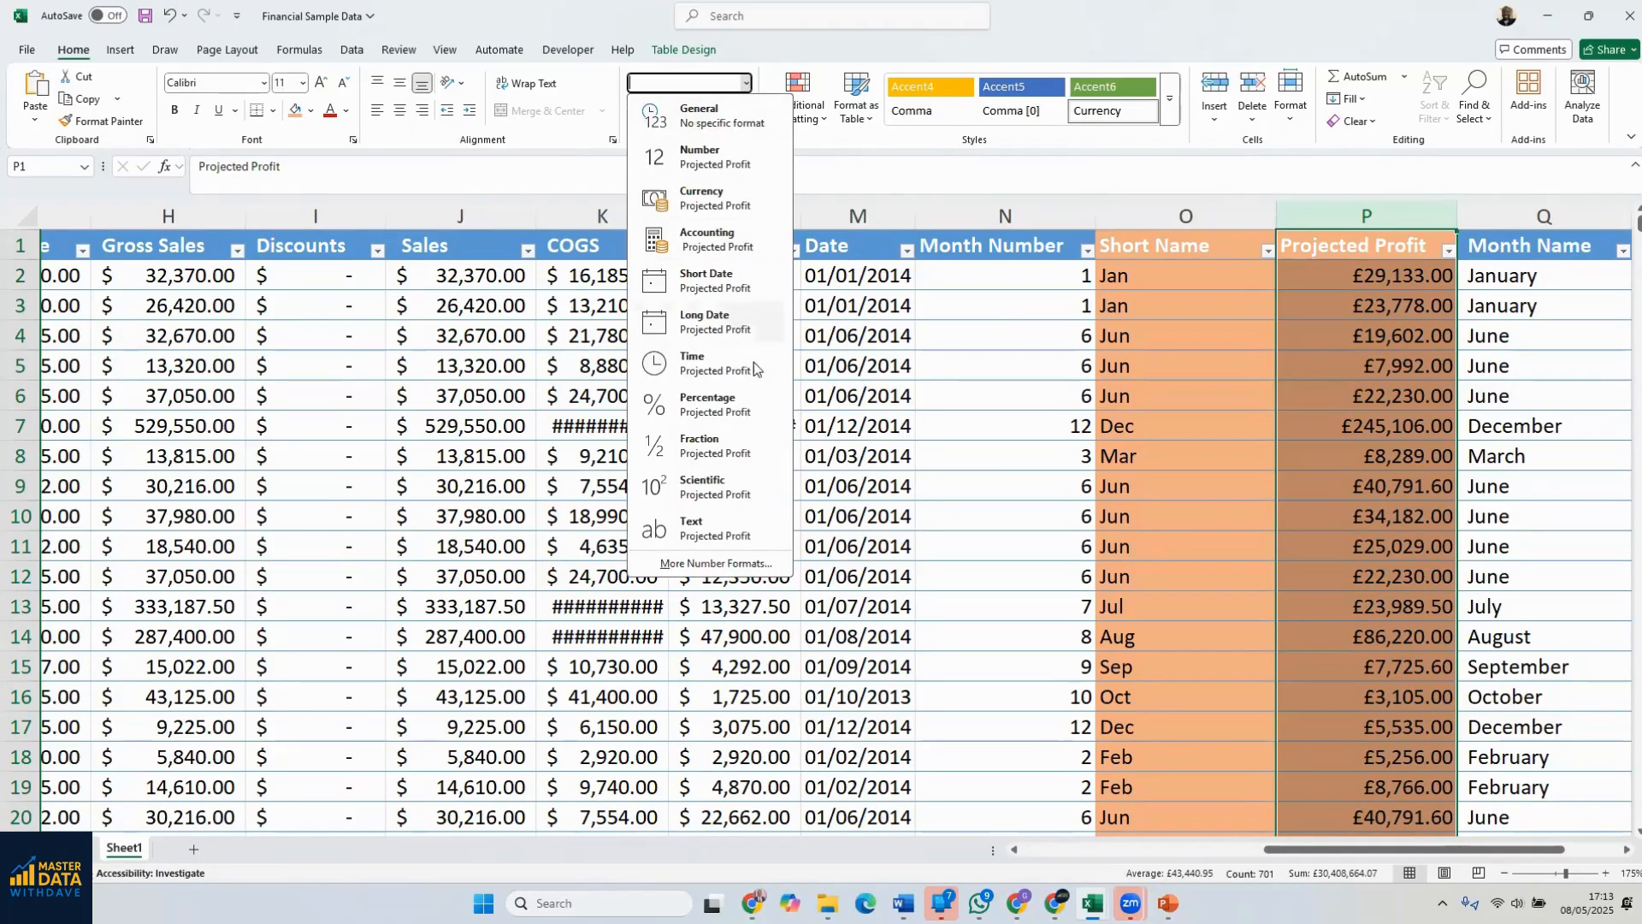
pyautogui.click(735, 565)
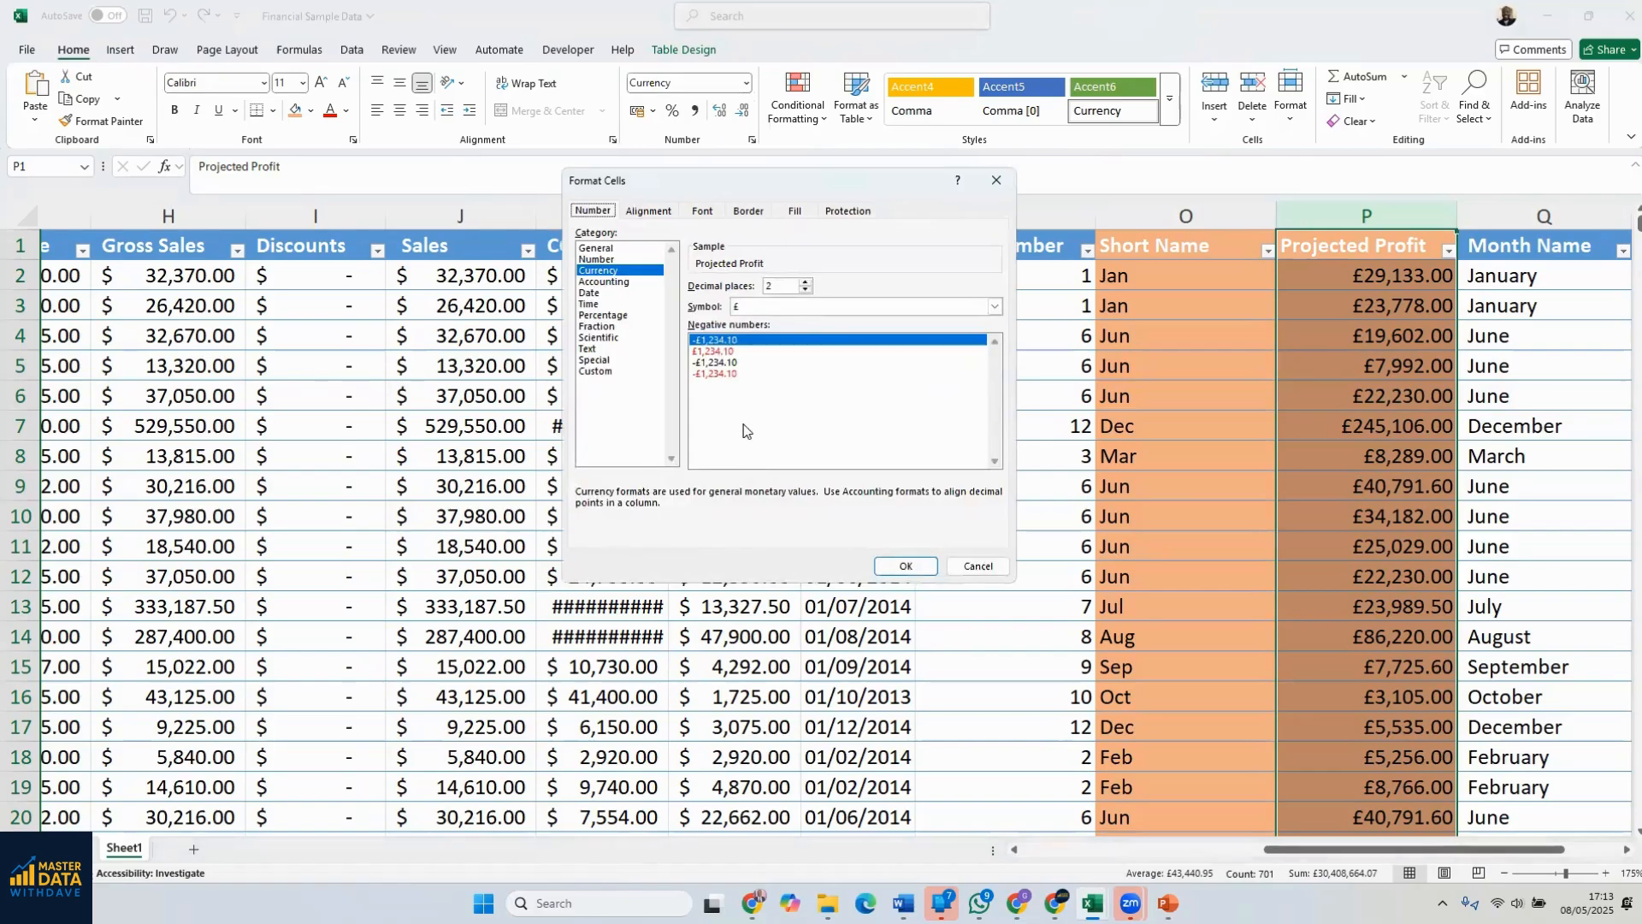
pyautogui.click(777, 306)
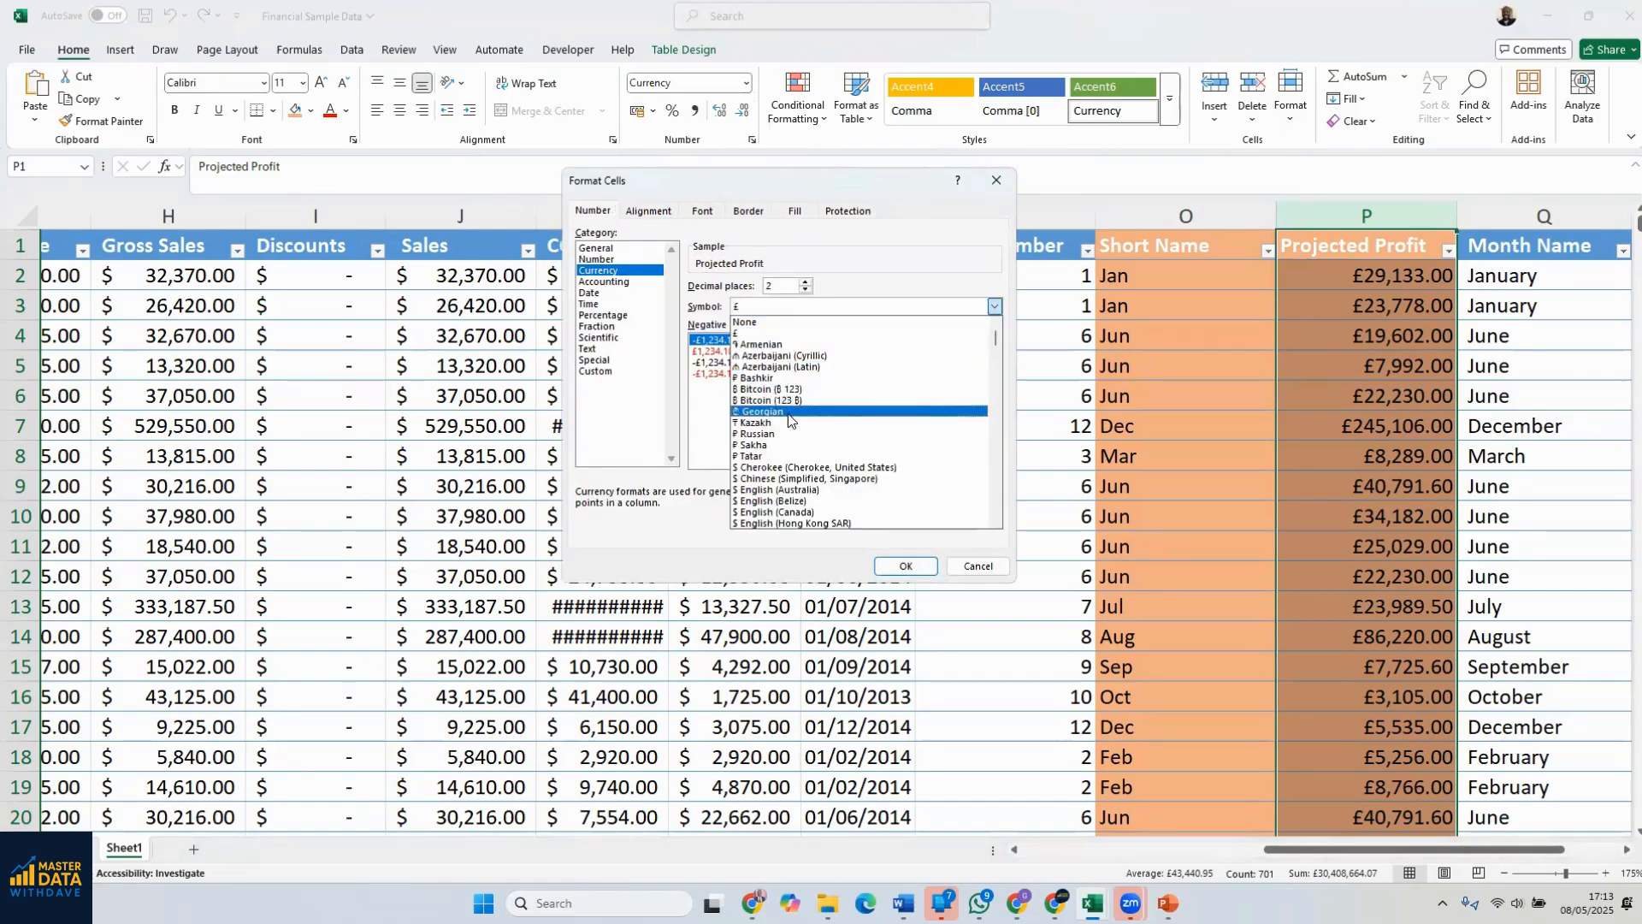
pyautogui.scroll(-2, 788, 432)
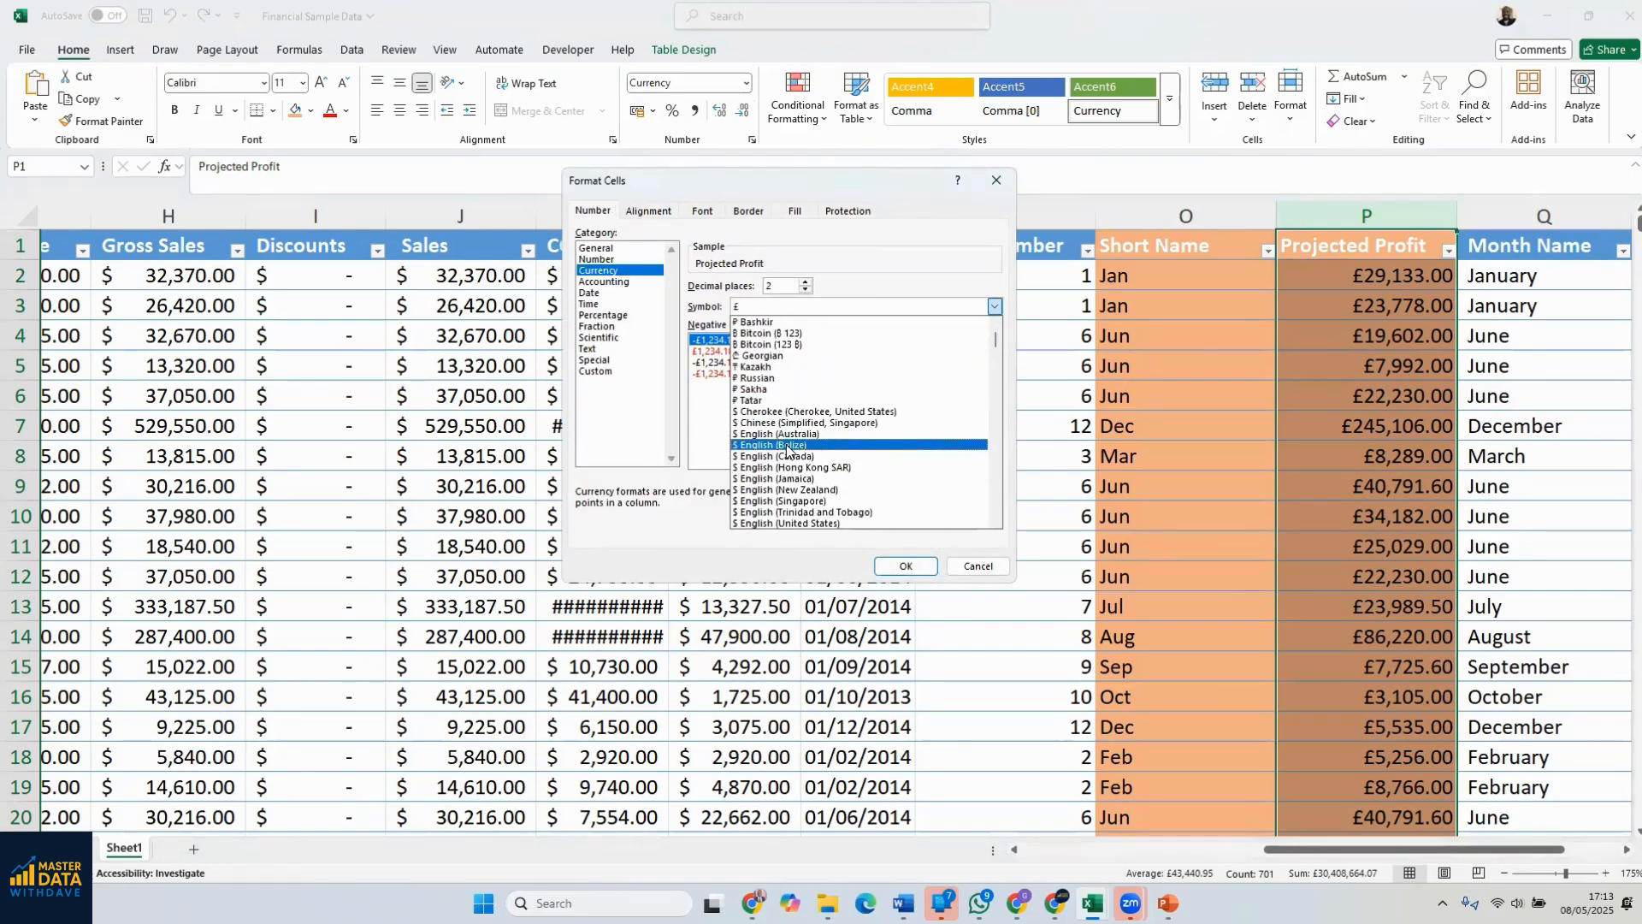
pyautogui.scroll(-1, 787, 449)
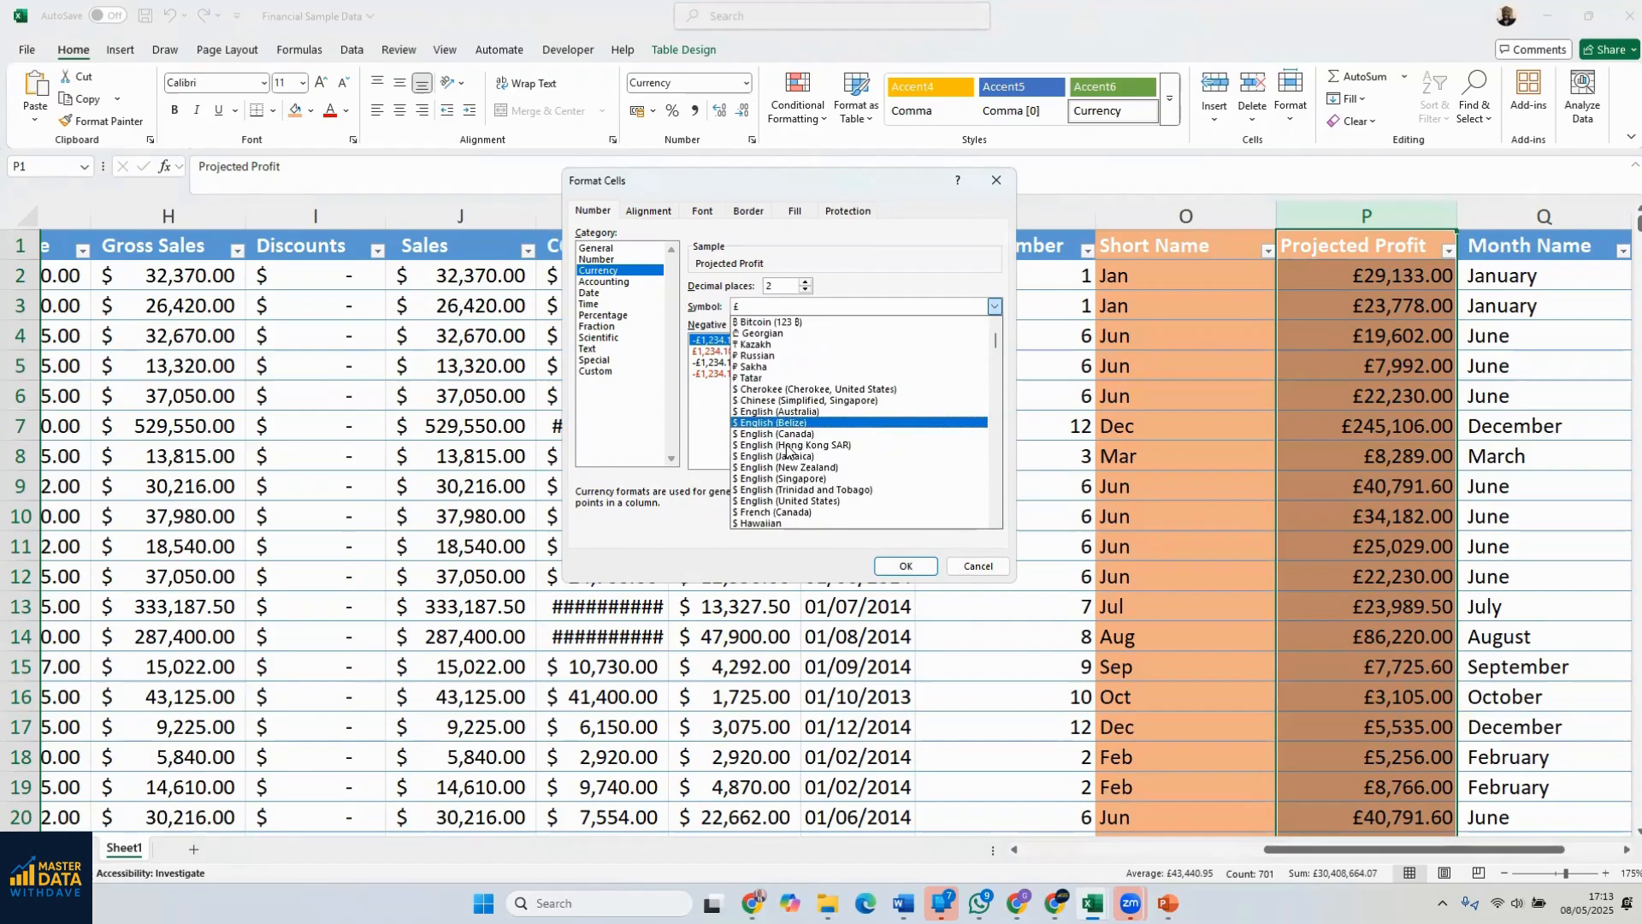
pyautogui.click(802, 500)
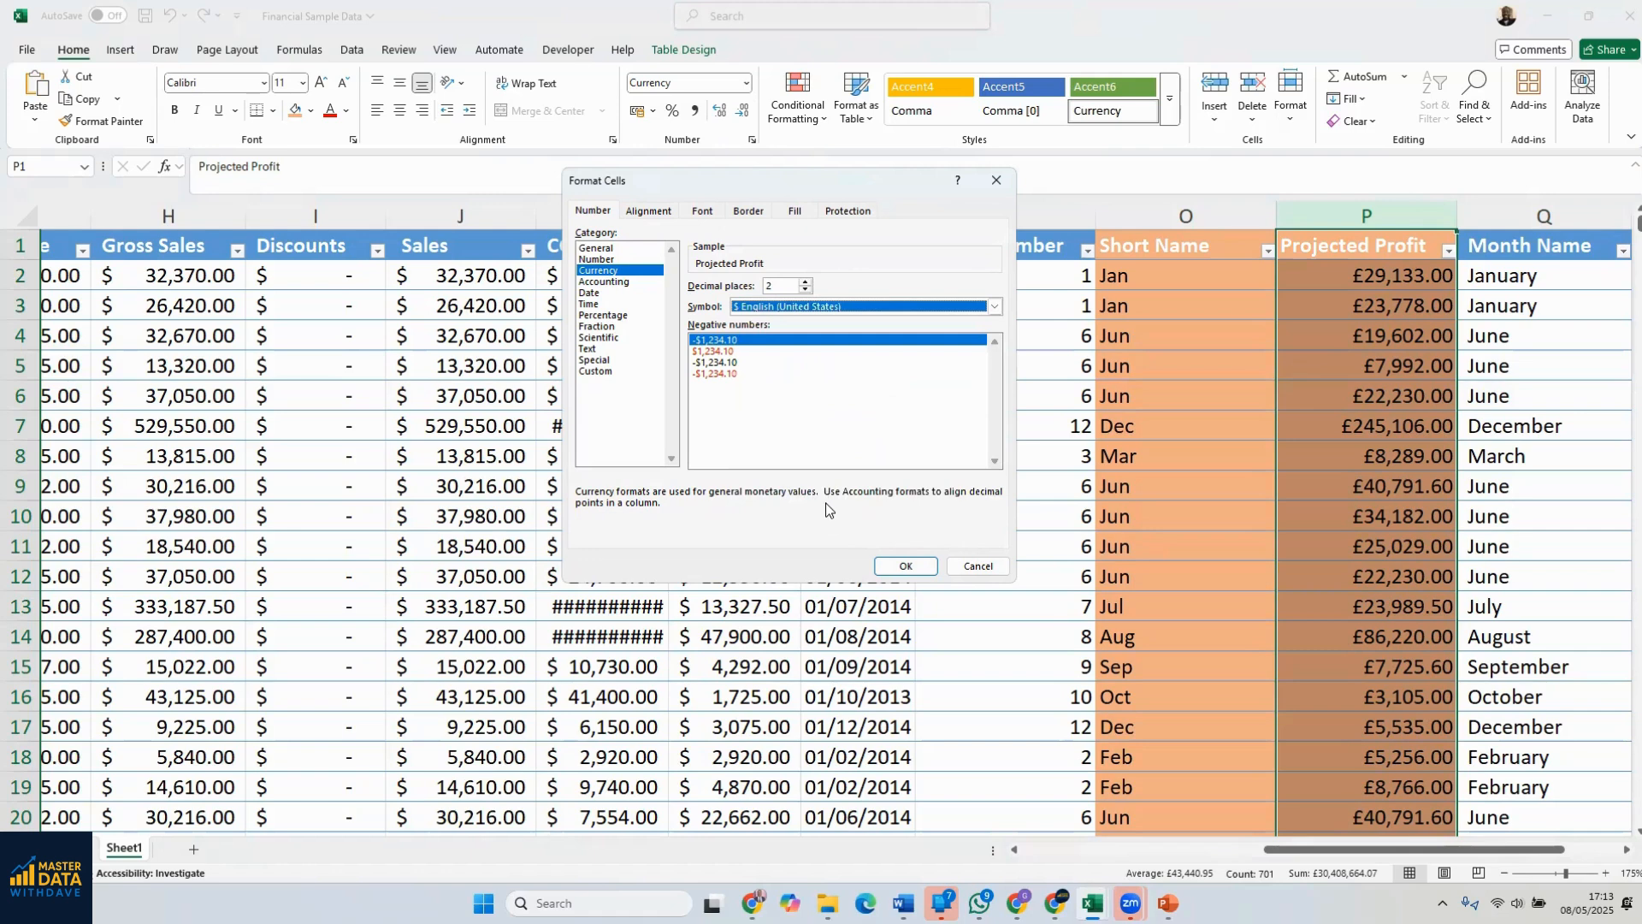
pyautogui.click(901, 568)
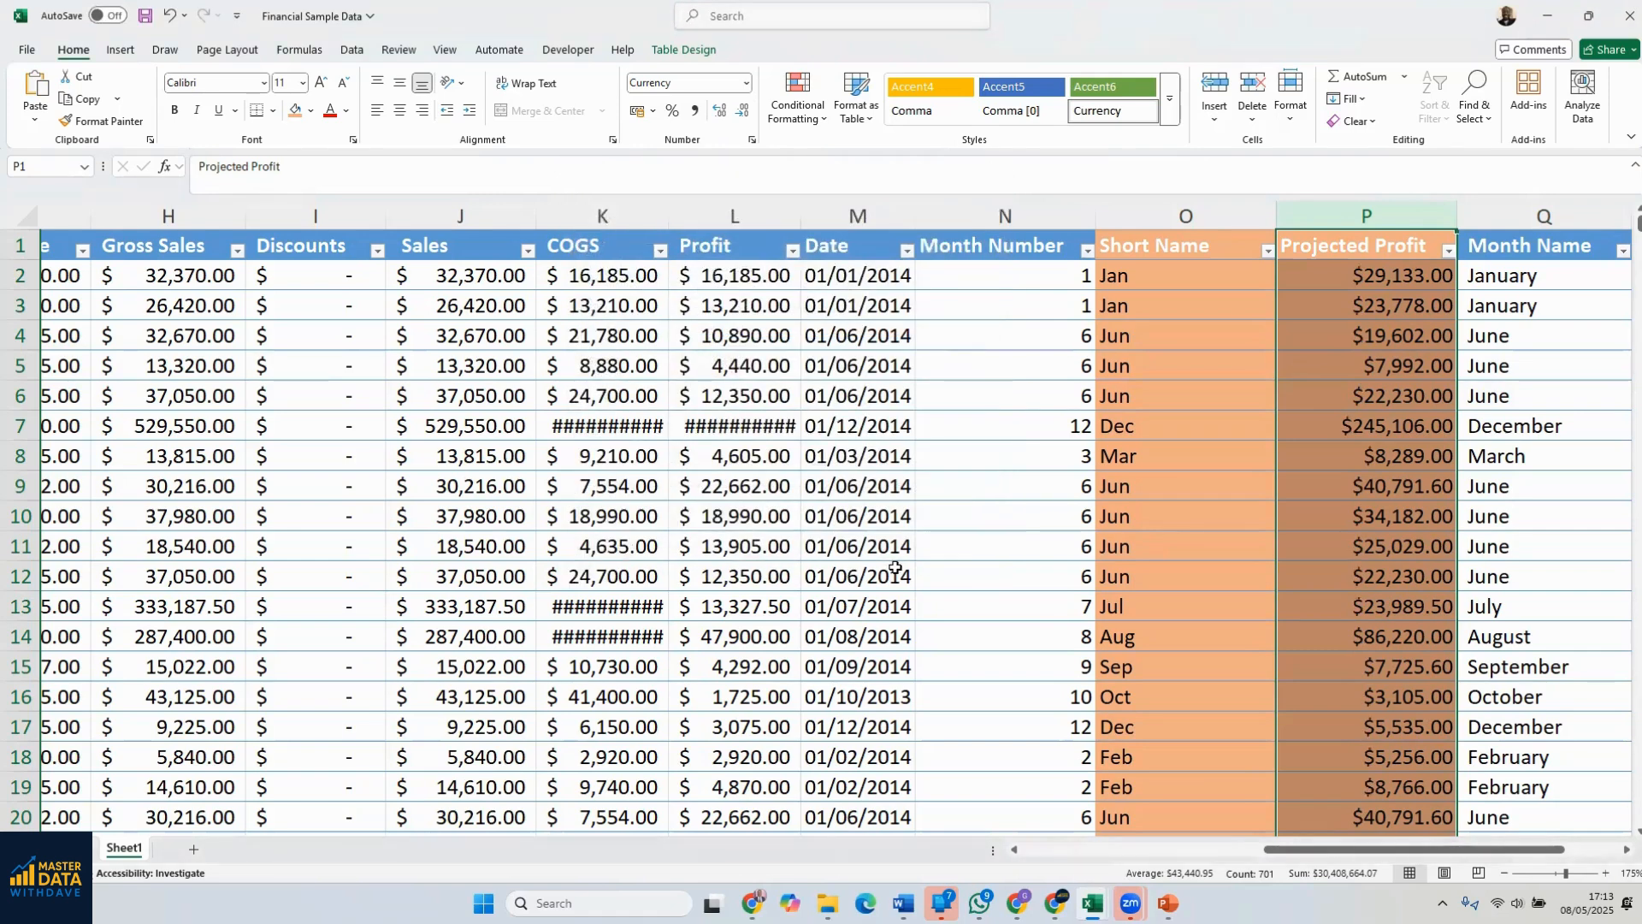
pyautogui.click(1349, 414)
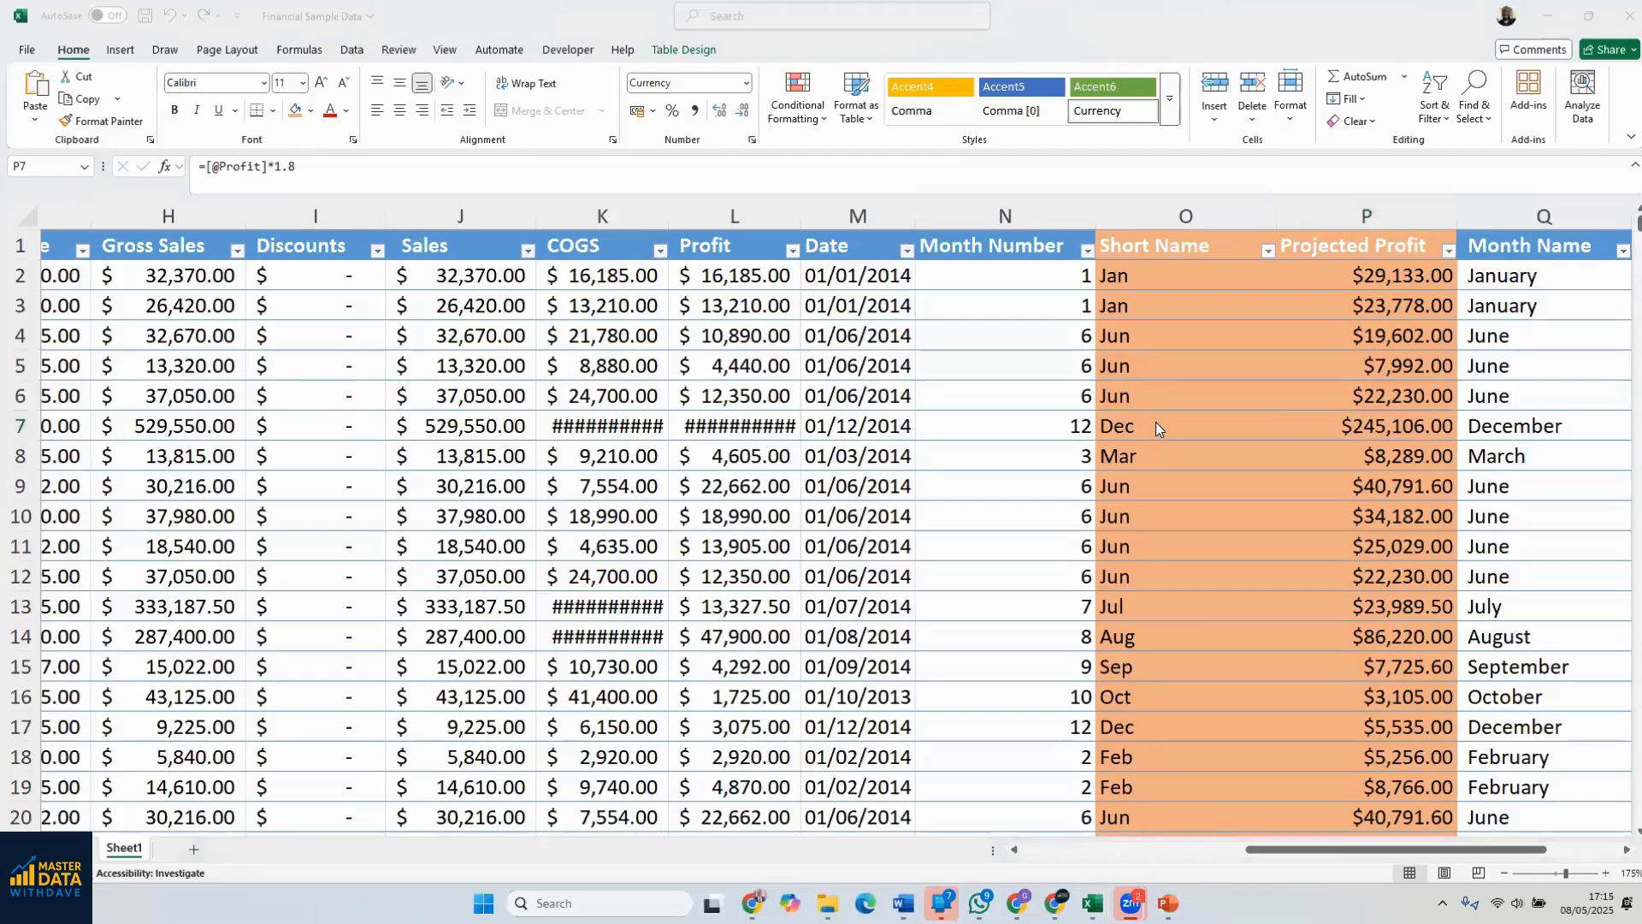
# Examine the last rows of the table and the empty rows below it, around the Units Sold and Manufacturing Price columns
pyautogui.click(881, 421)
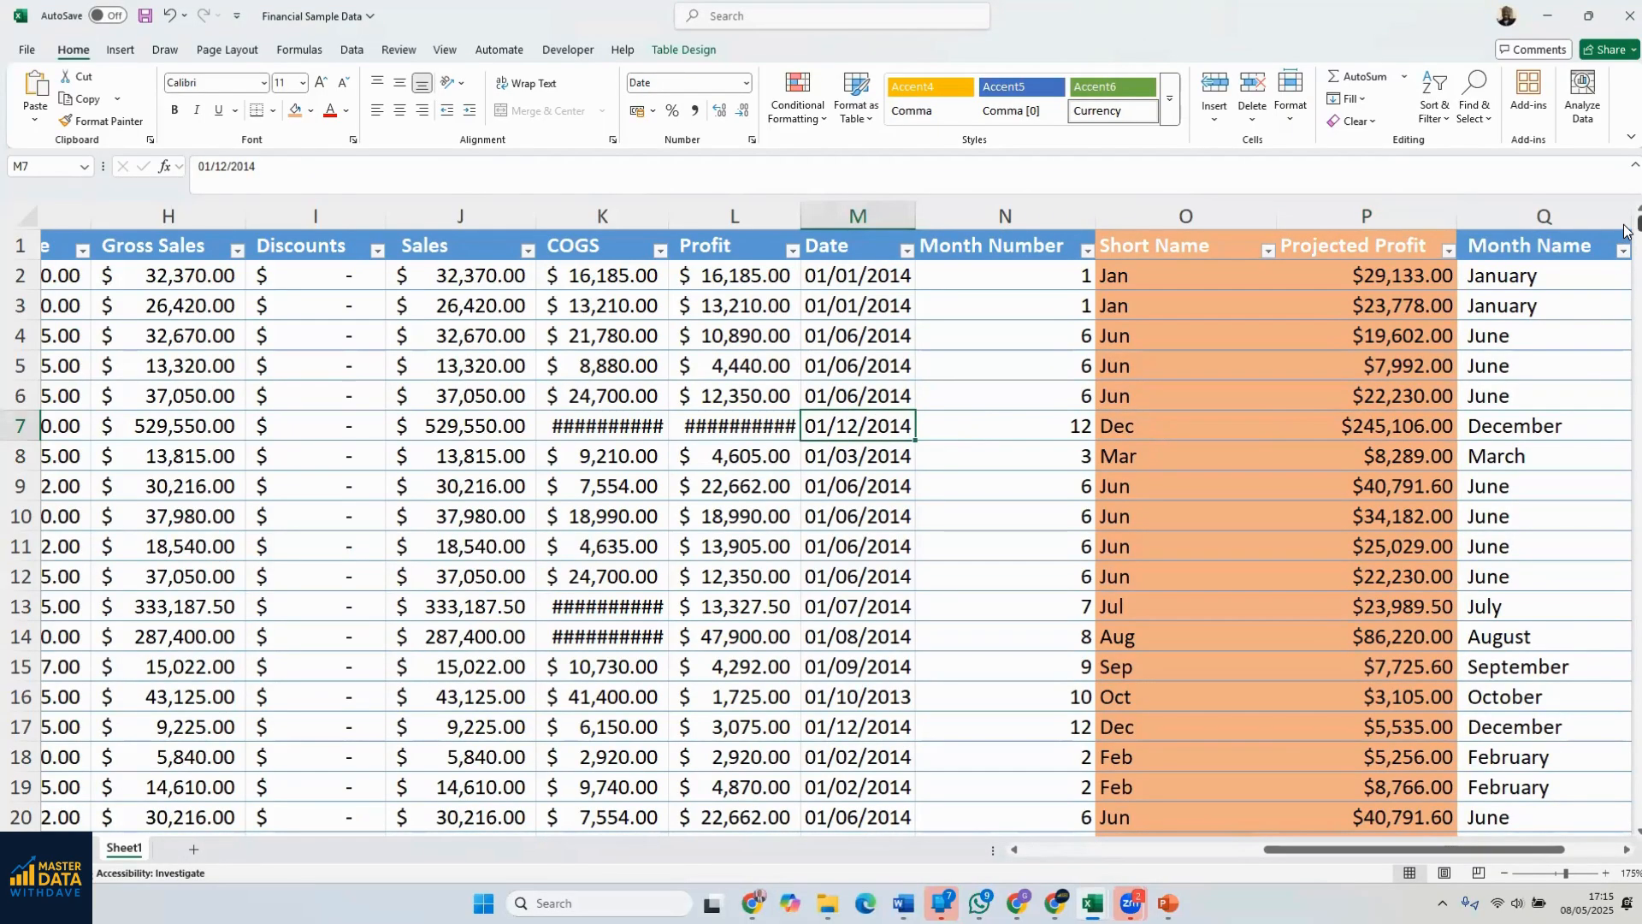
pyautogui.moveTo(1624, 313); pyautogui.dragTo(1624, 832)
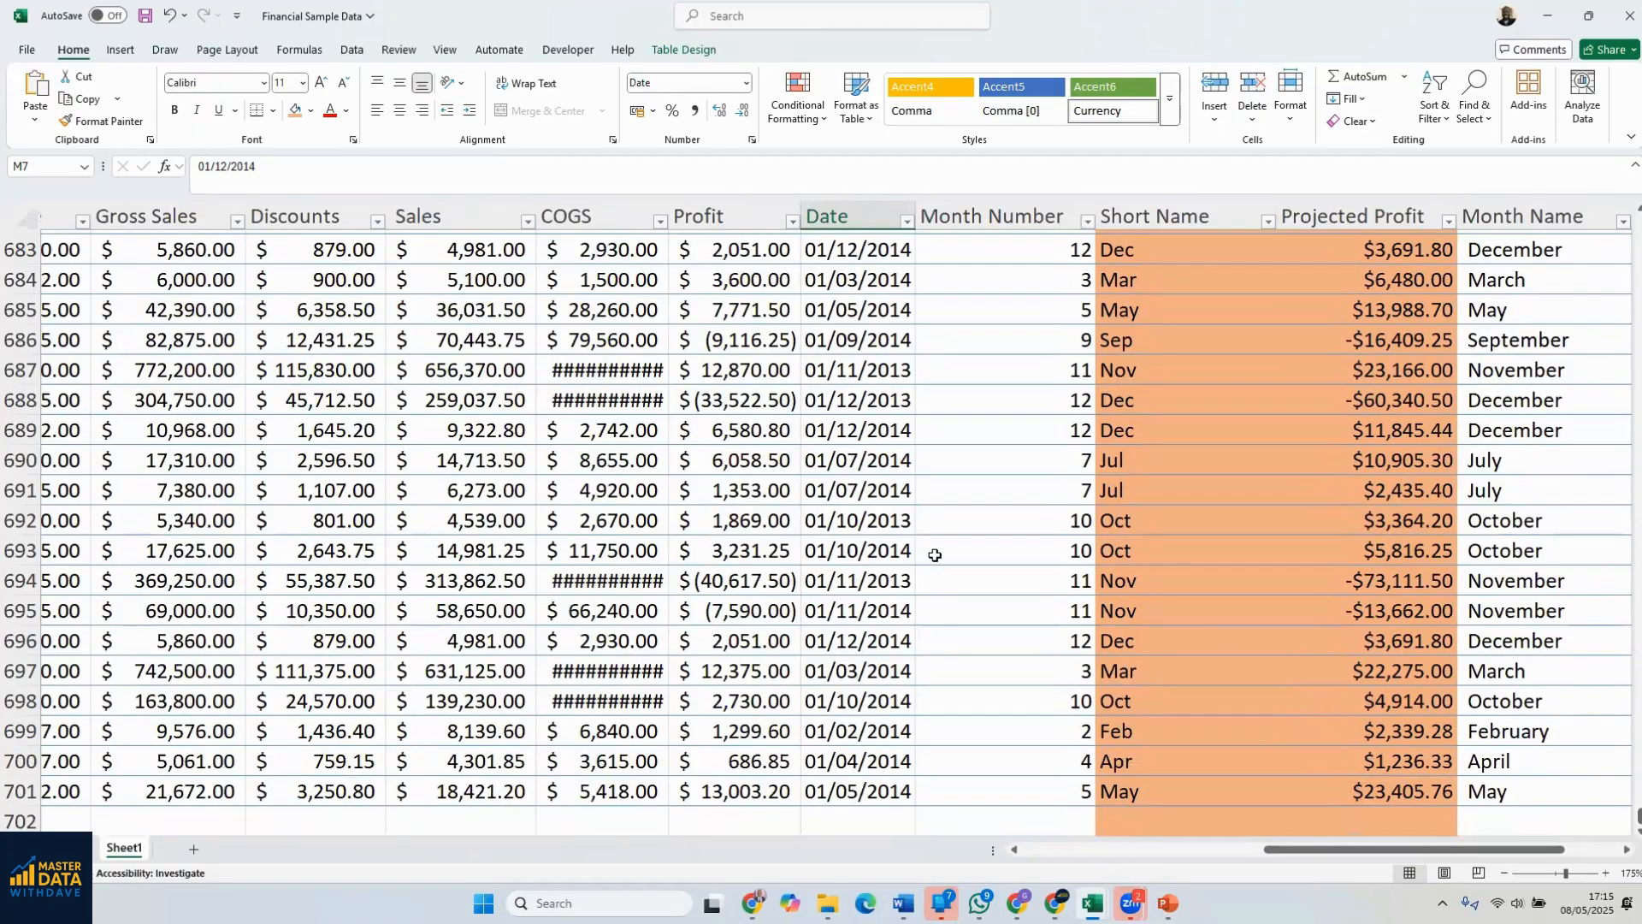
pyautogui.scroll(-5, 928, 548)
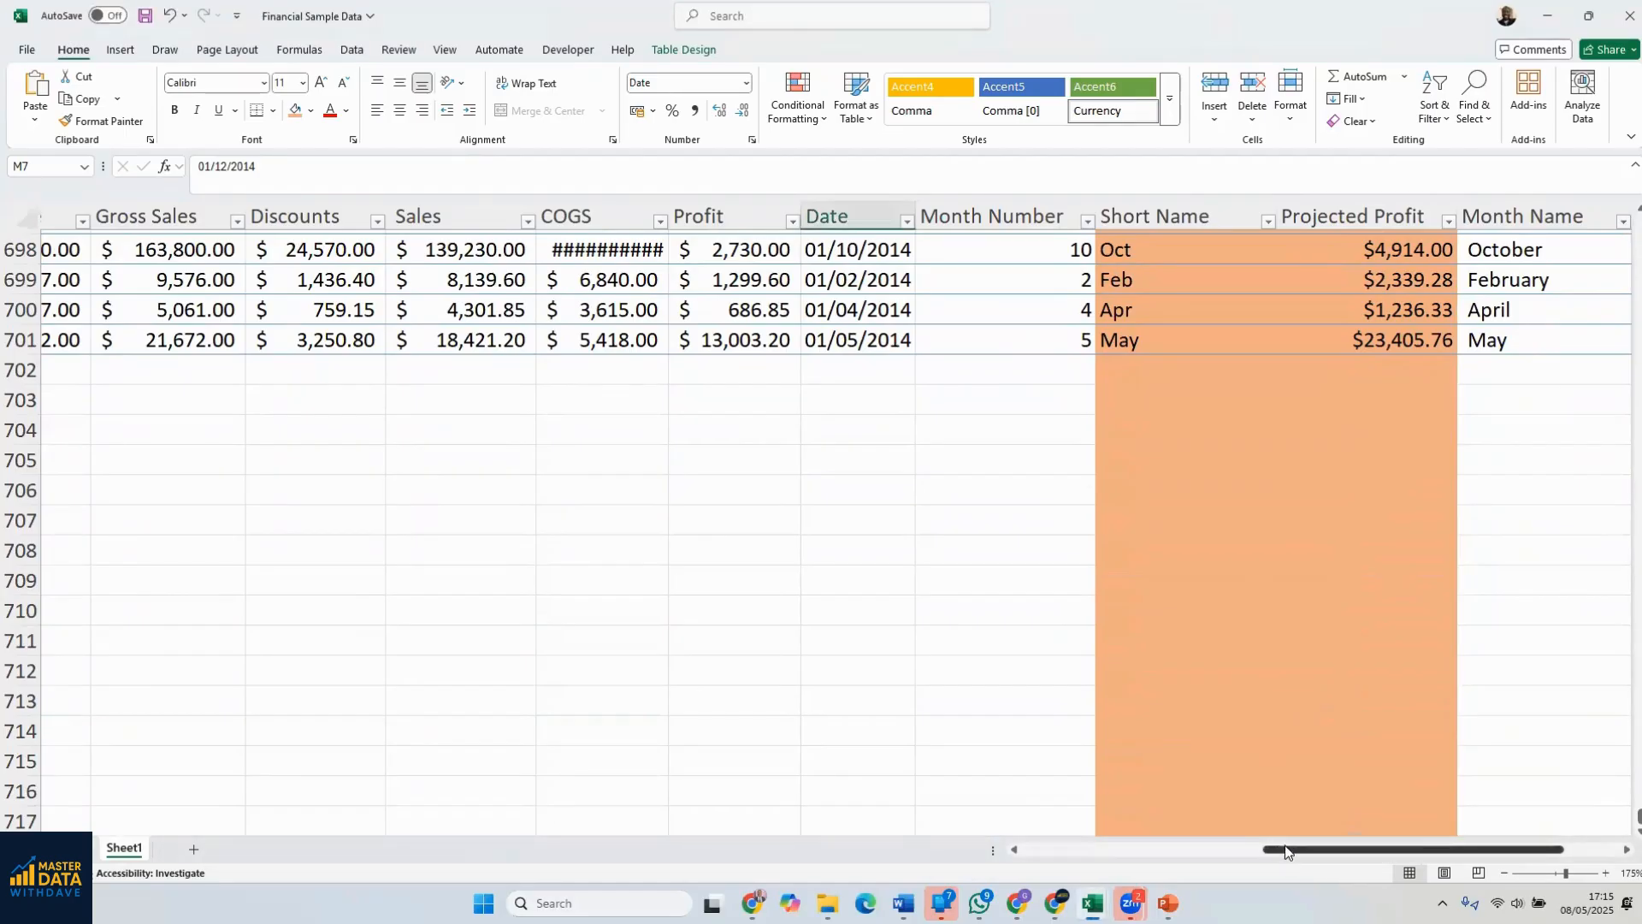
pyautogui.moveTo(1285, 850); pyautogui.dragTo(1137, 855)
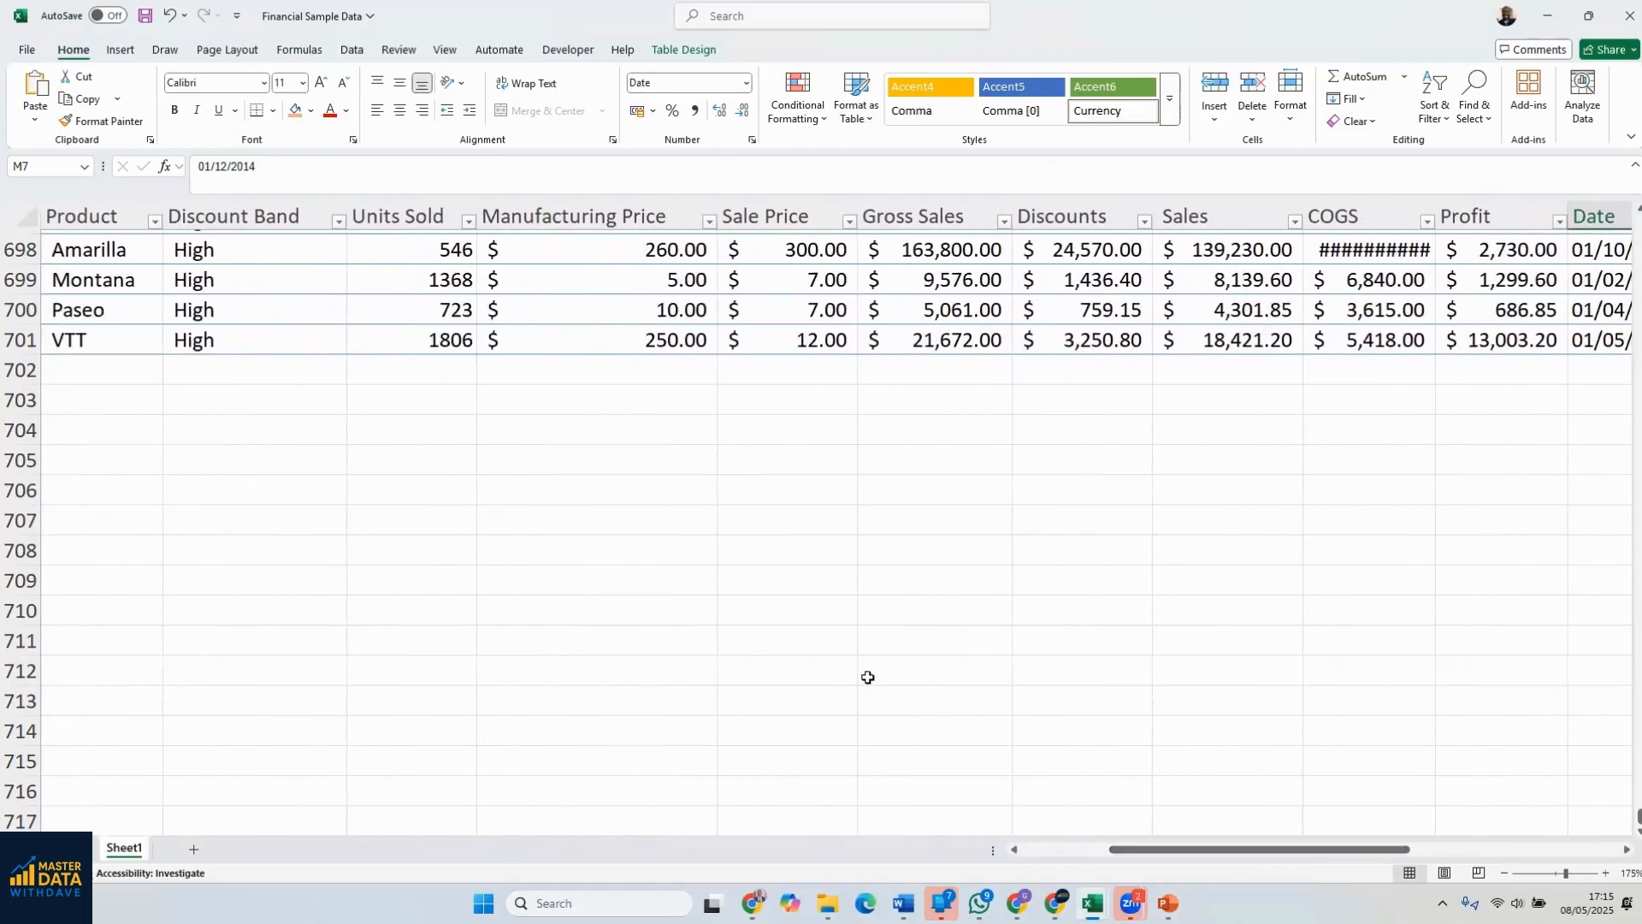
pyautogui.click(428, 368)
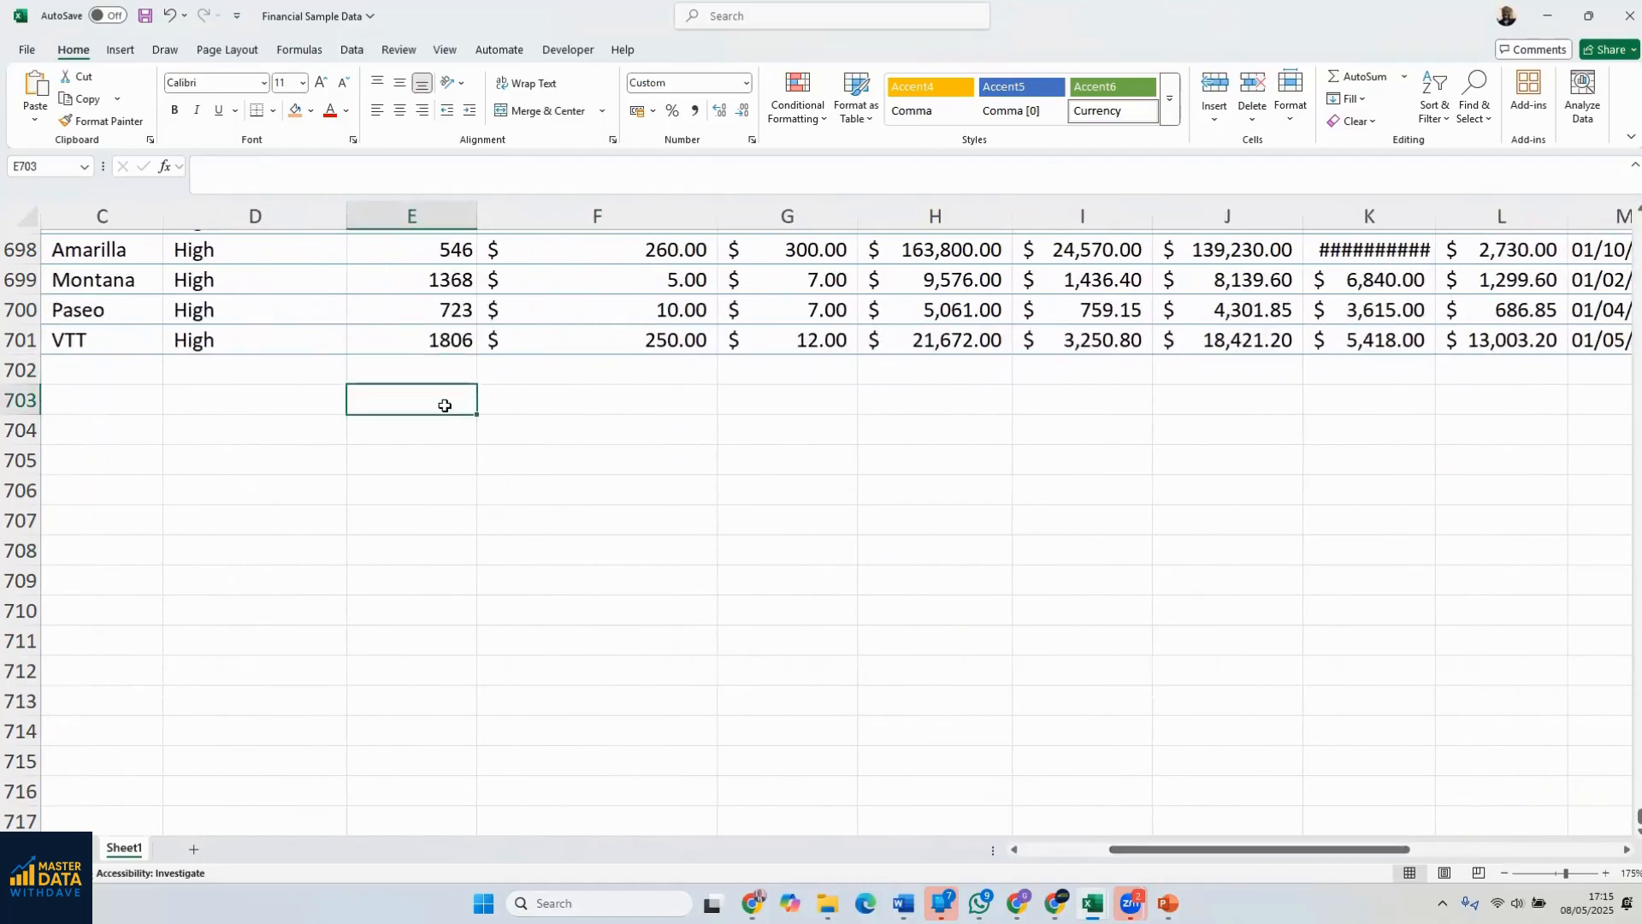
pyautogui.scroll(2, 521, 426)
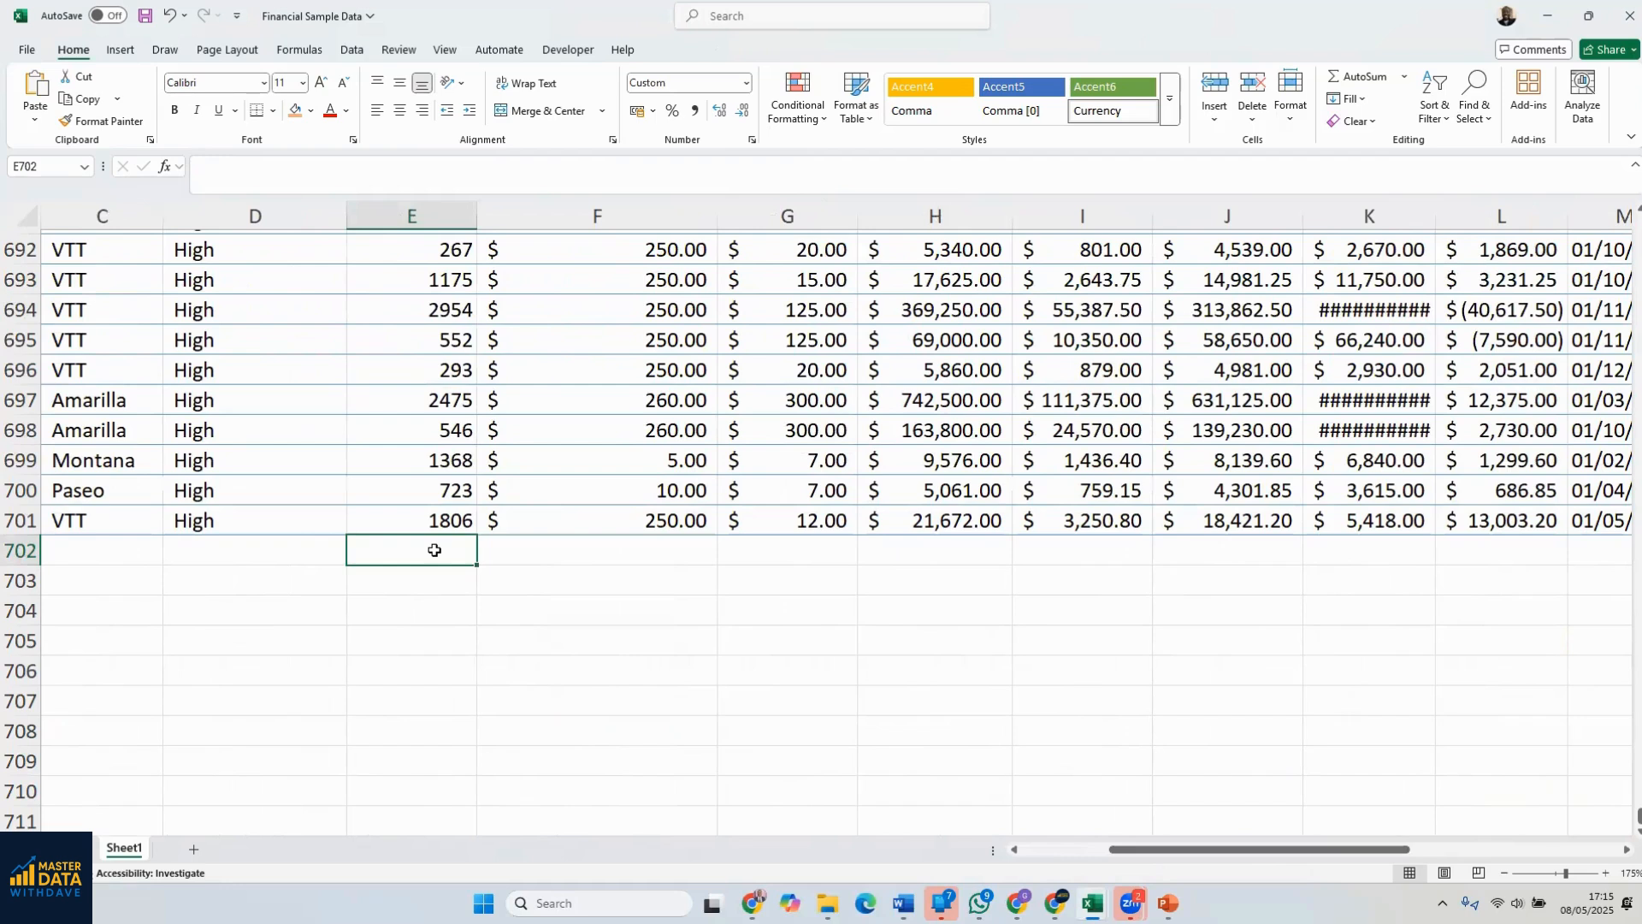
pyautogui.click(587, 483)
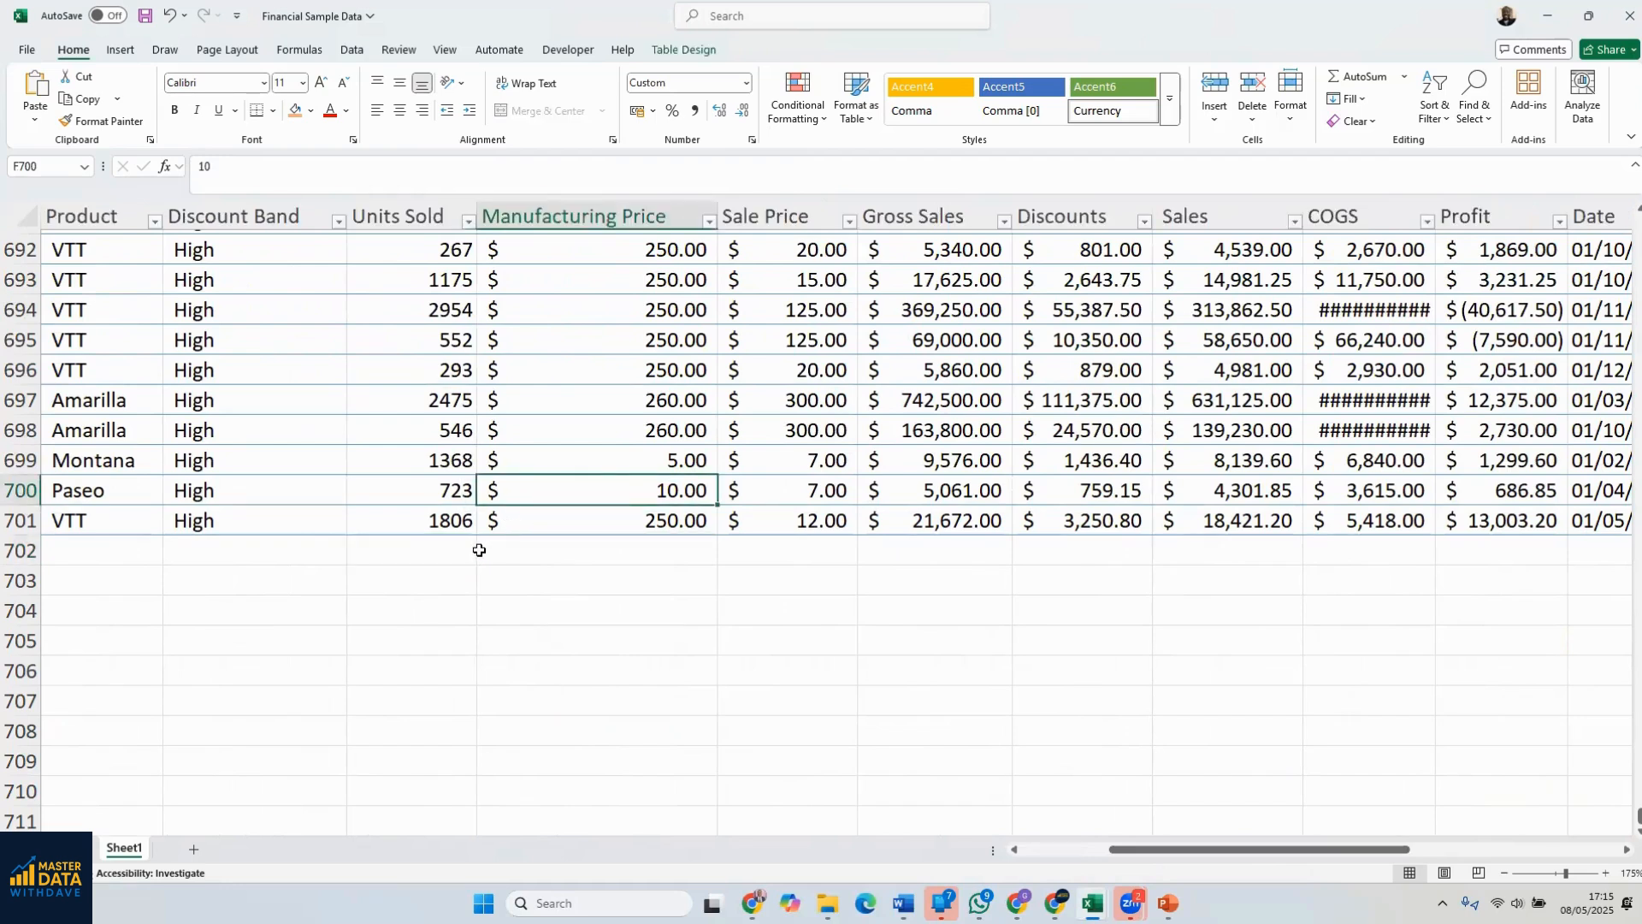
# Review the Units Sold, Manufacturing Price, Sale Price, Gross Sales, Discounts and Sales columns by selecting each one's data in turn
pyautogui.click(407, 203)
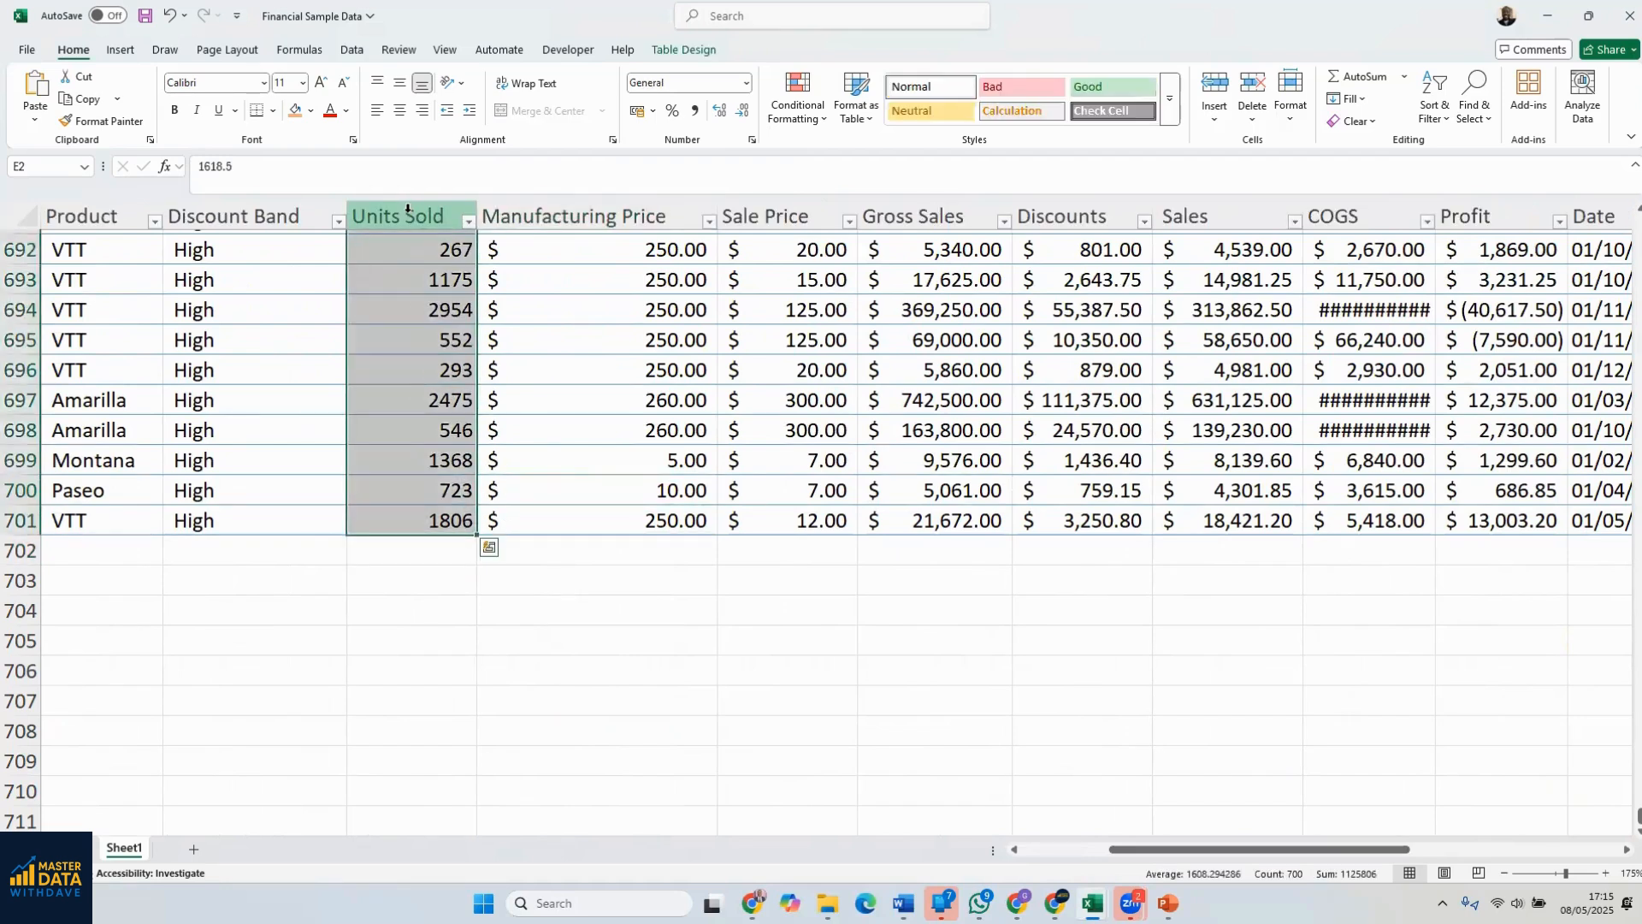
pyautogui.click(560, 208)
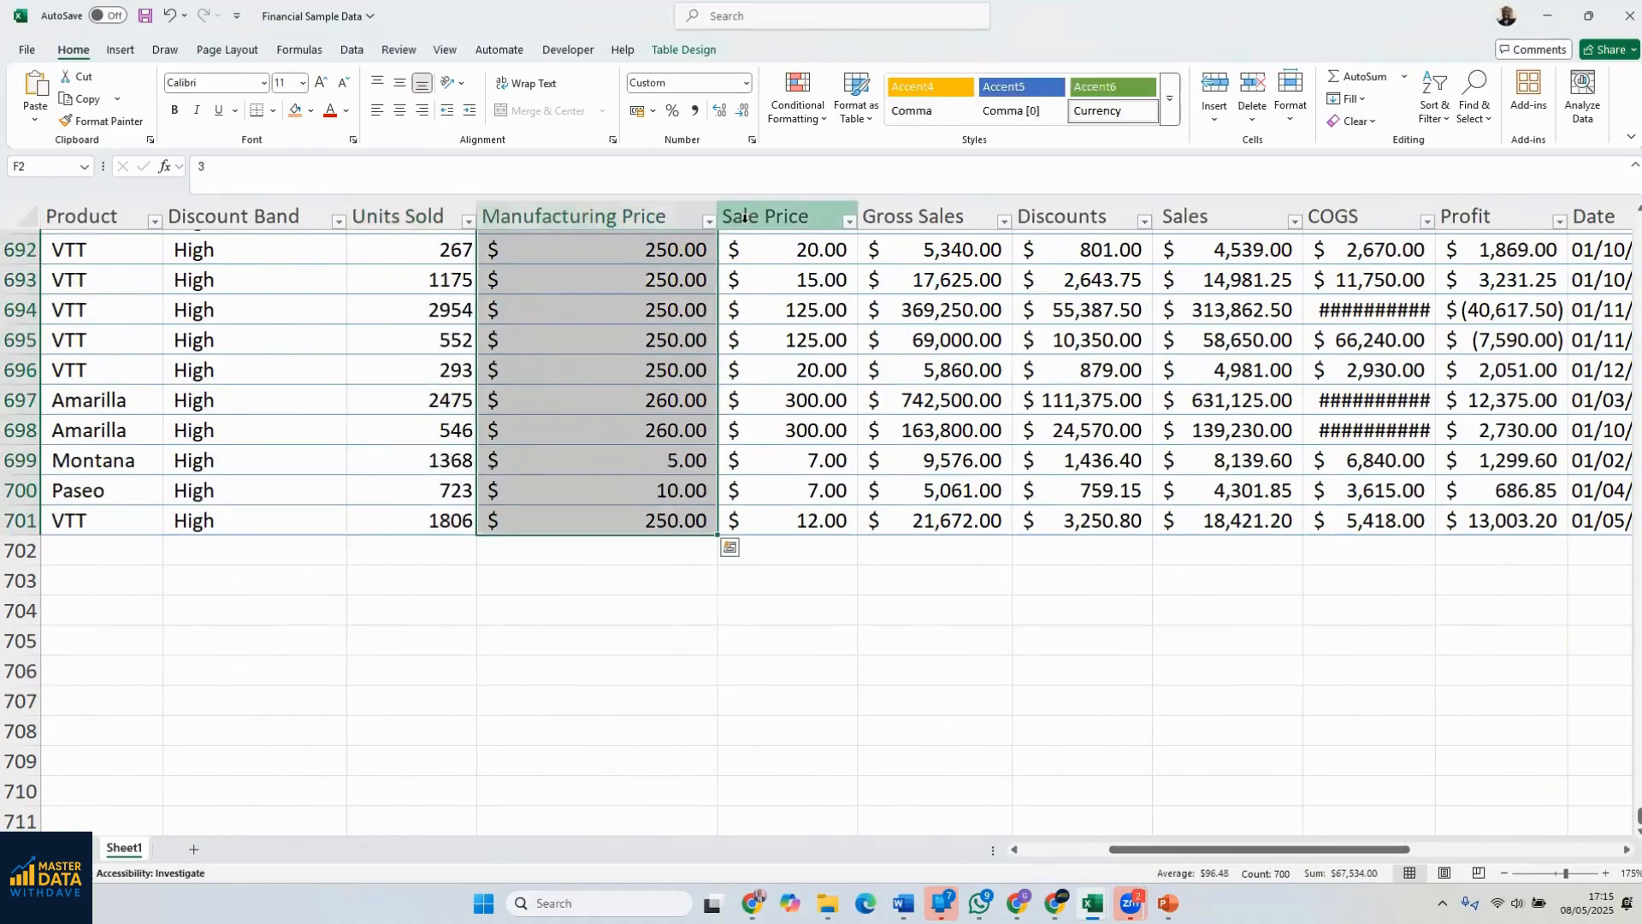
pyautogui.click(774, 210)
pyautogui.click(931, 218)
pyautogui.click(1080, 219)
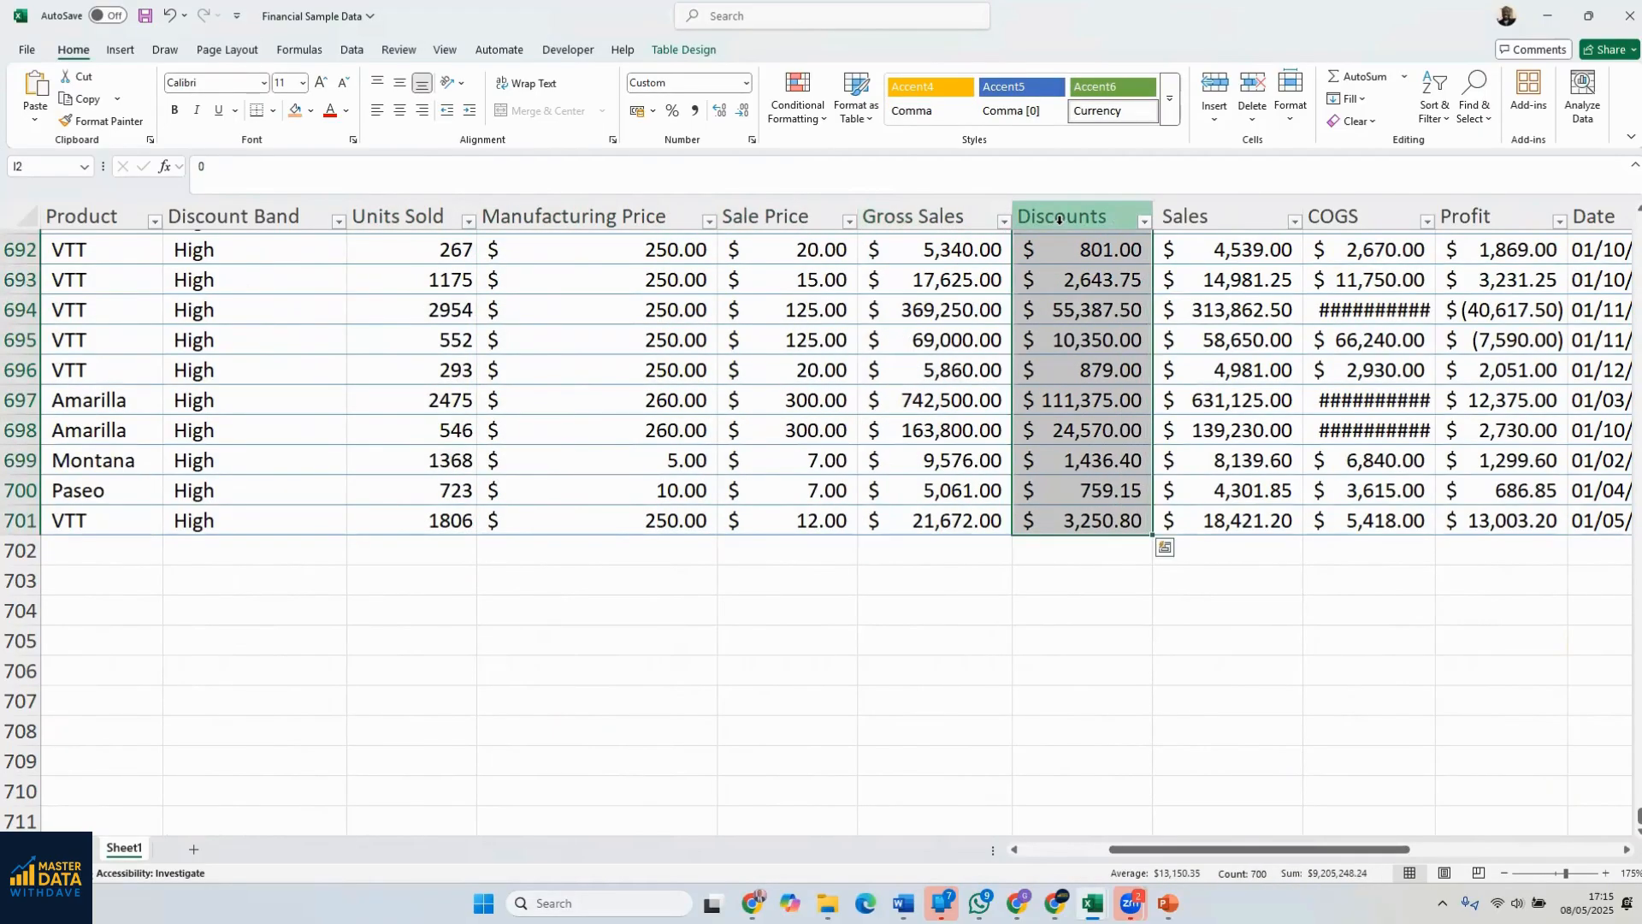
pyautogui.click(1263, 214)
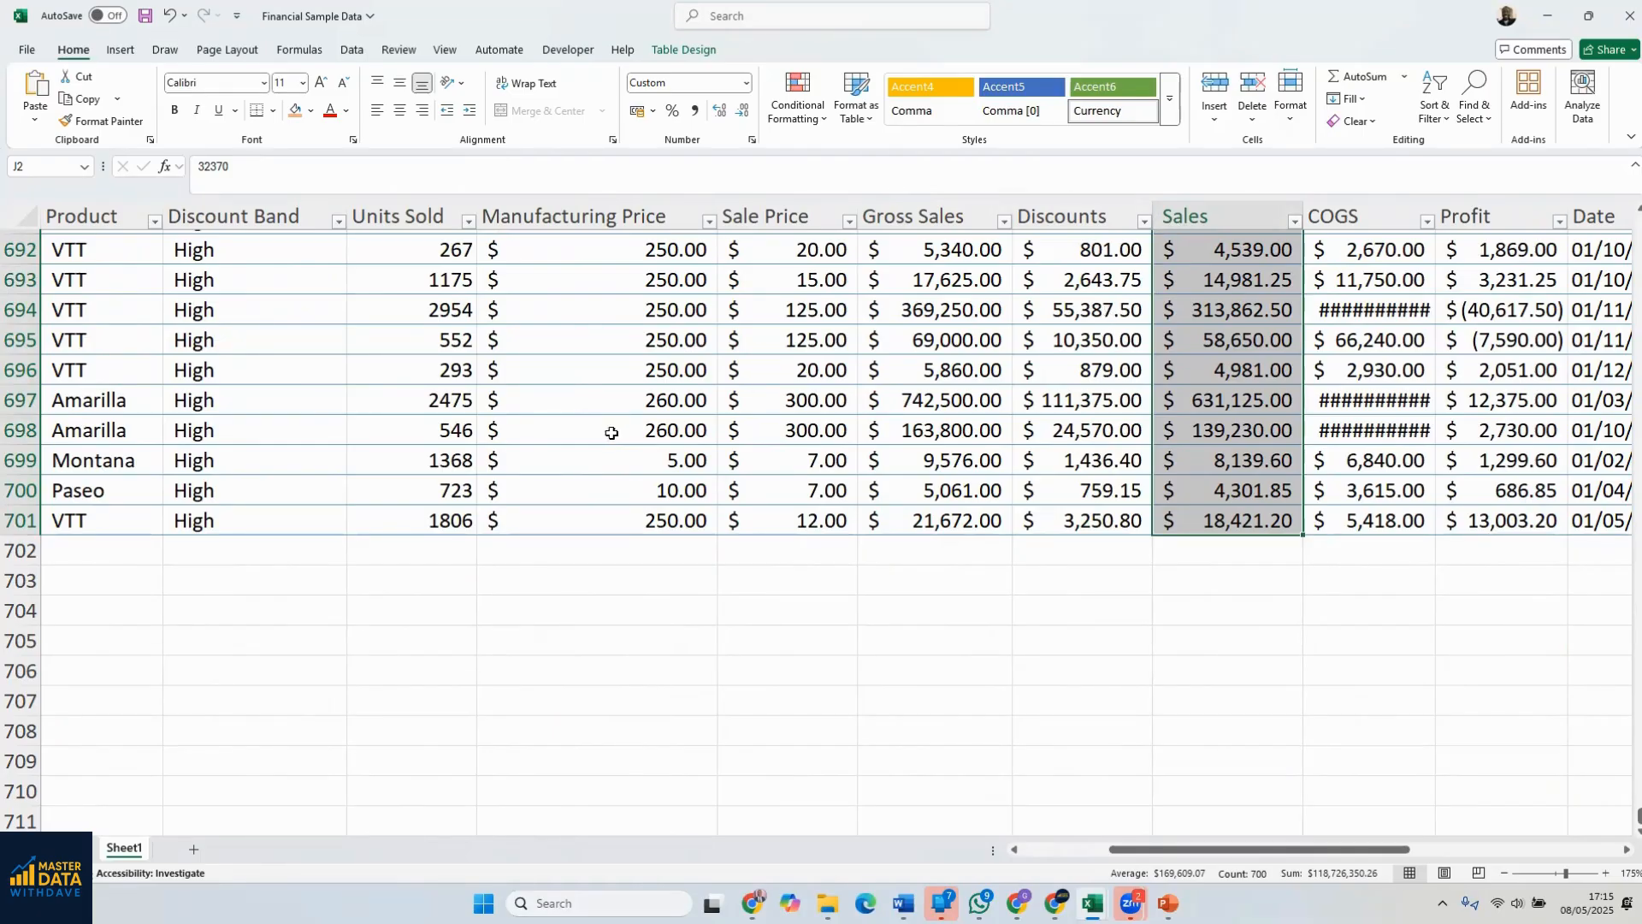
# Total the Units Sold column in E702 with AutoSum and autofit the widths of all columns in the sheet
pyautogui.click(449, 544)
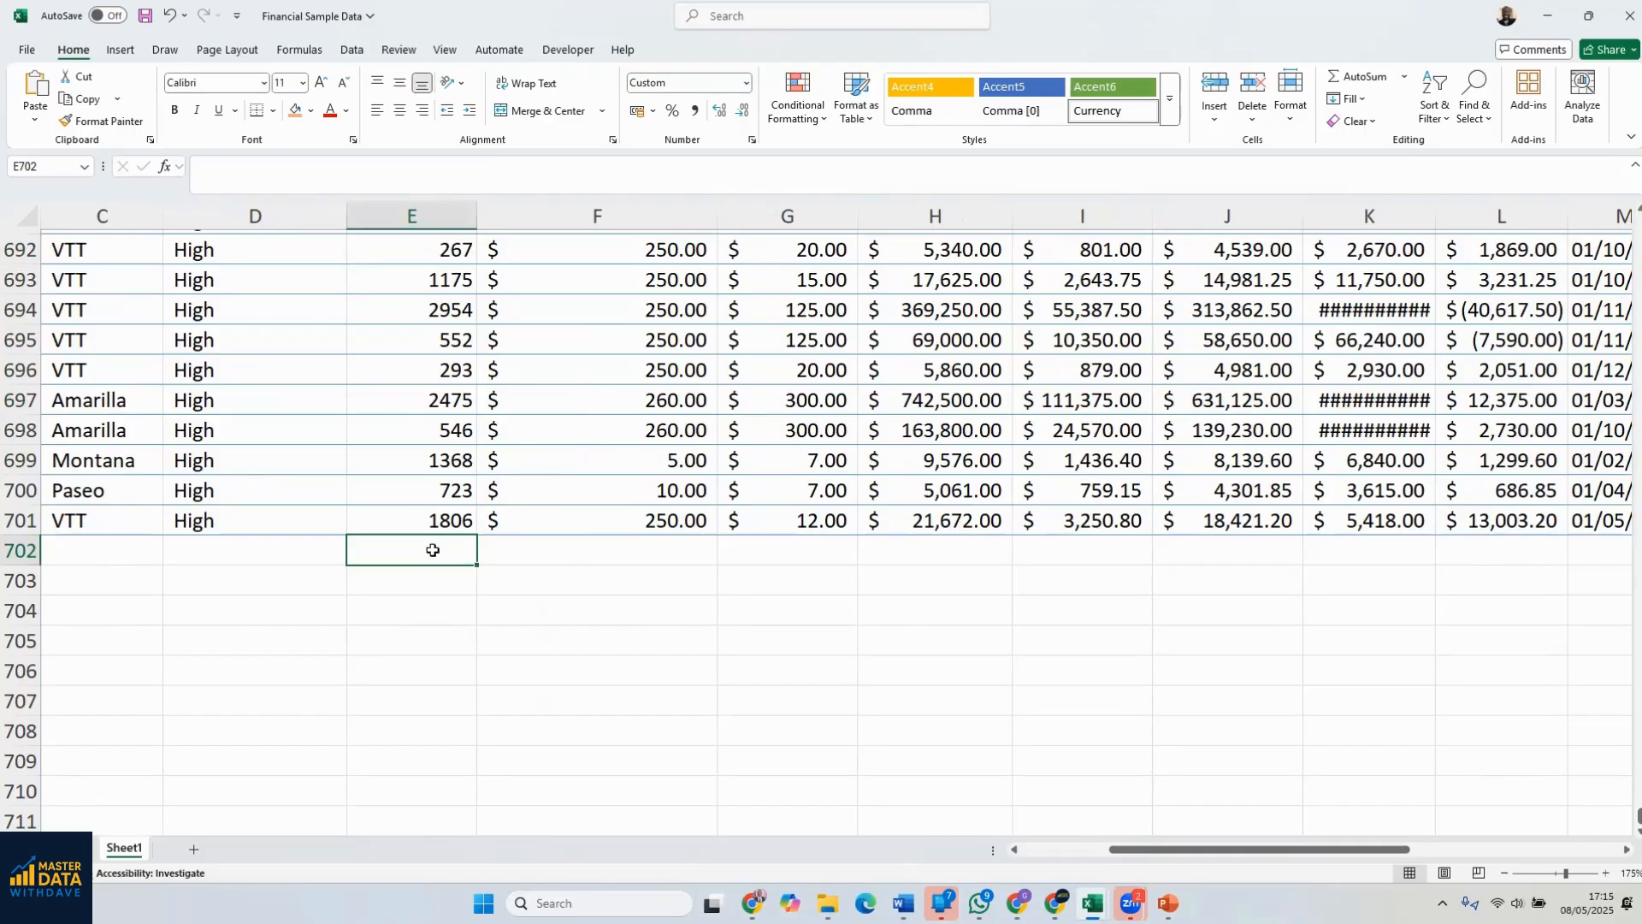
pyautogui.click(1362, 77)
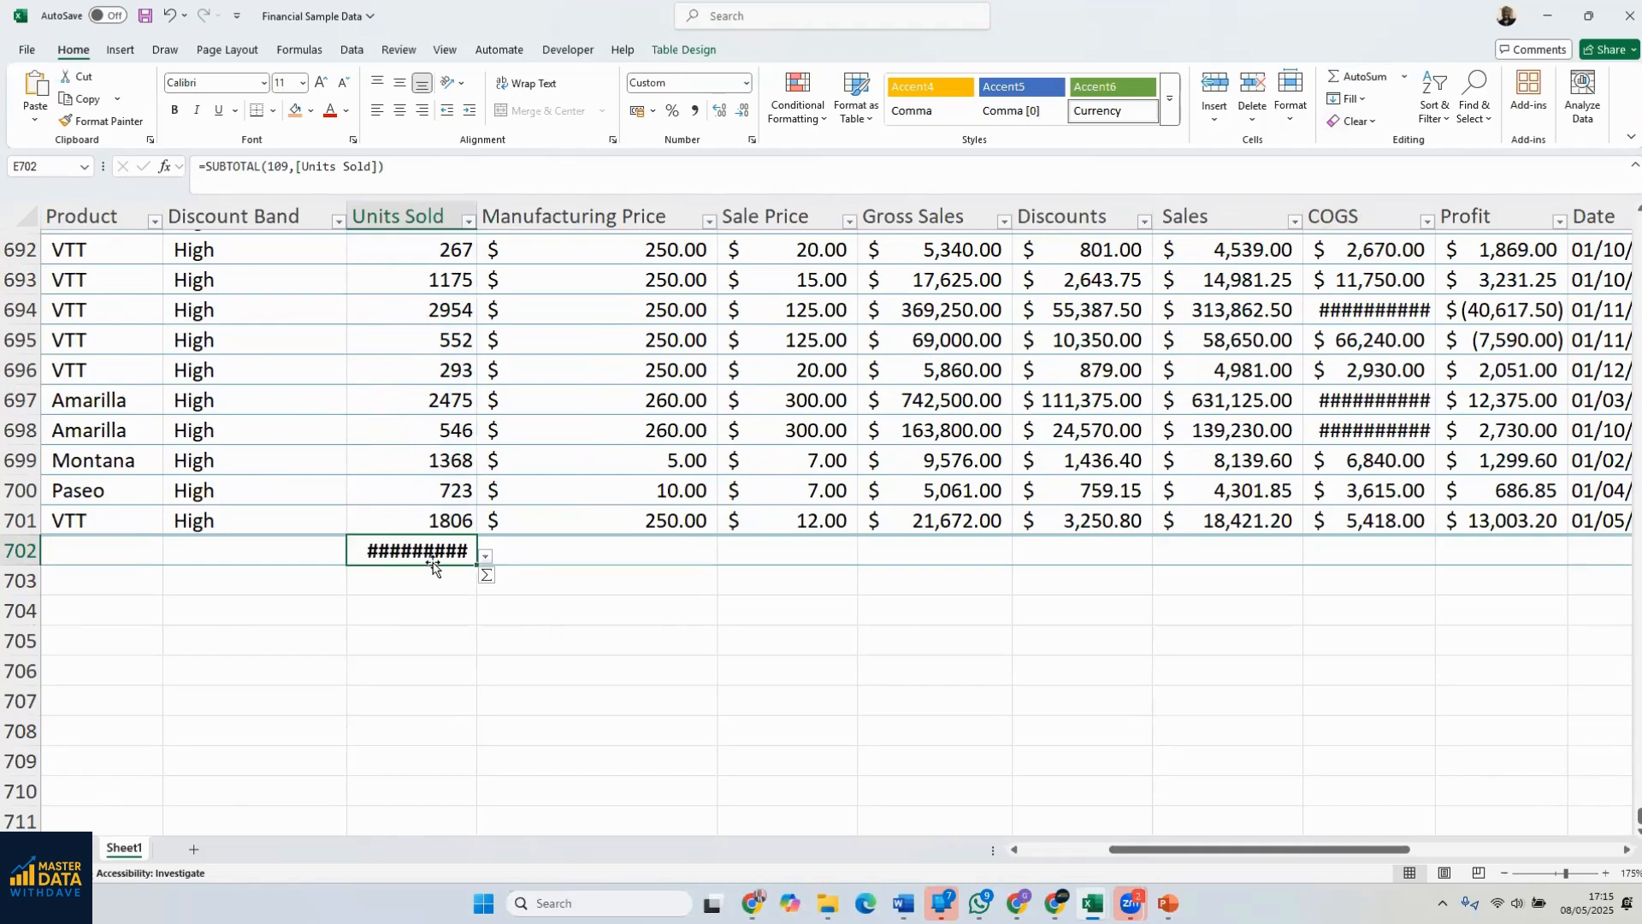
pyautogui.moveTo(458, 555)
pyautogui.click(27, 216)
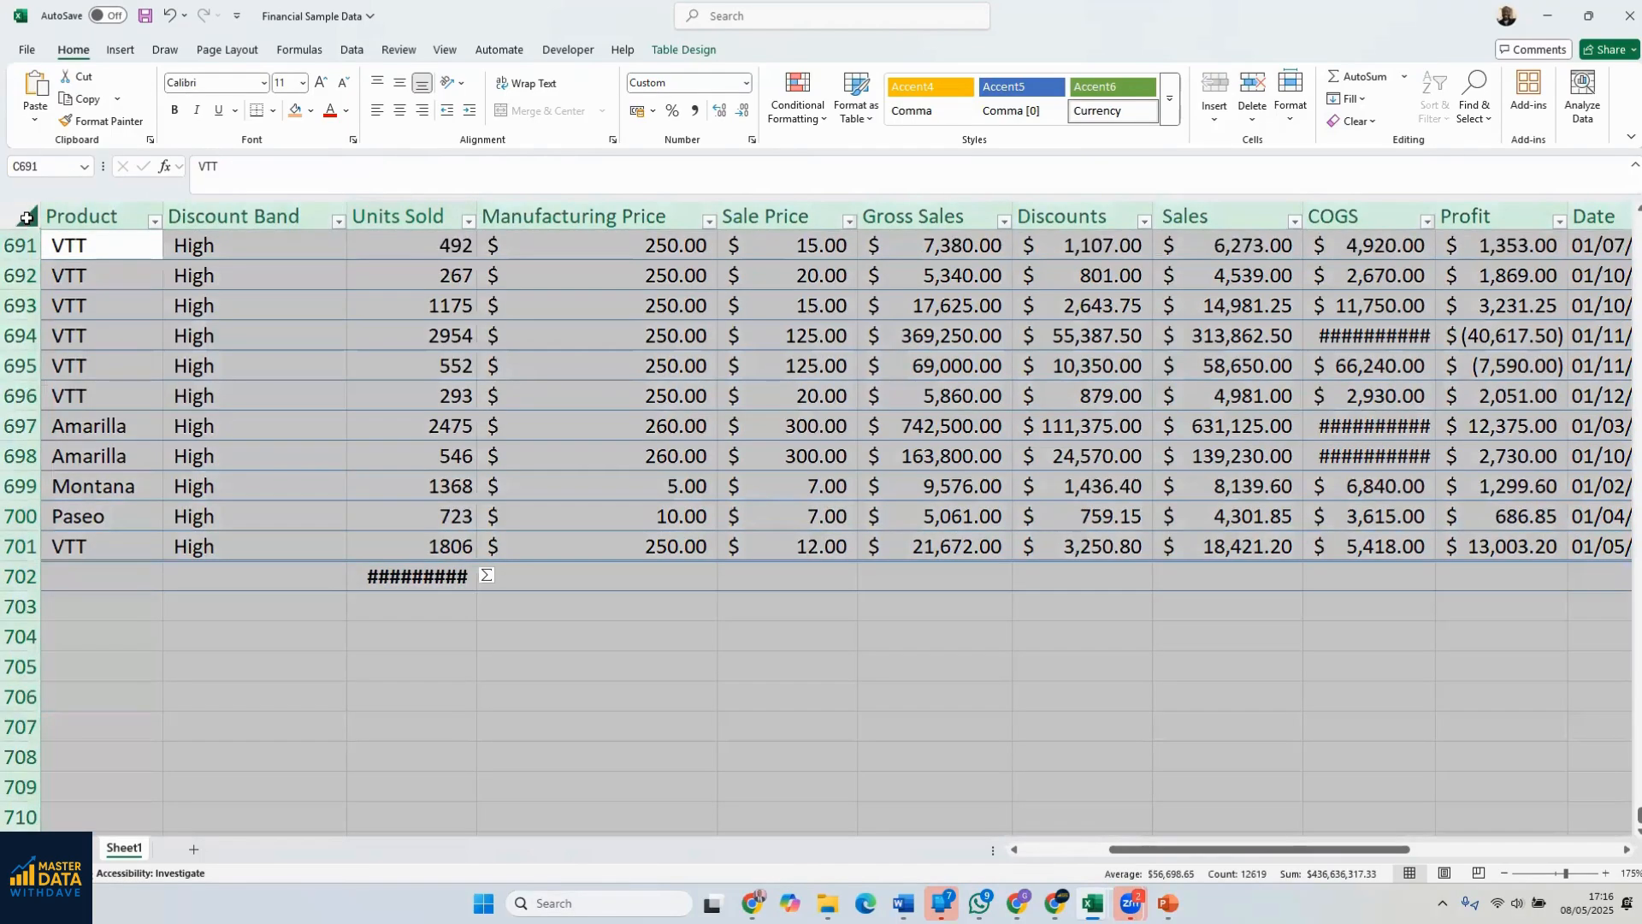
pyautogui.doubleClick(476, 208)
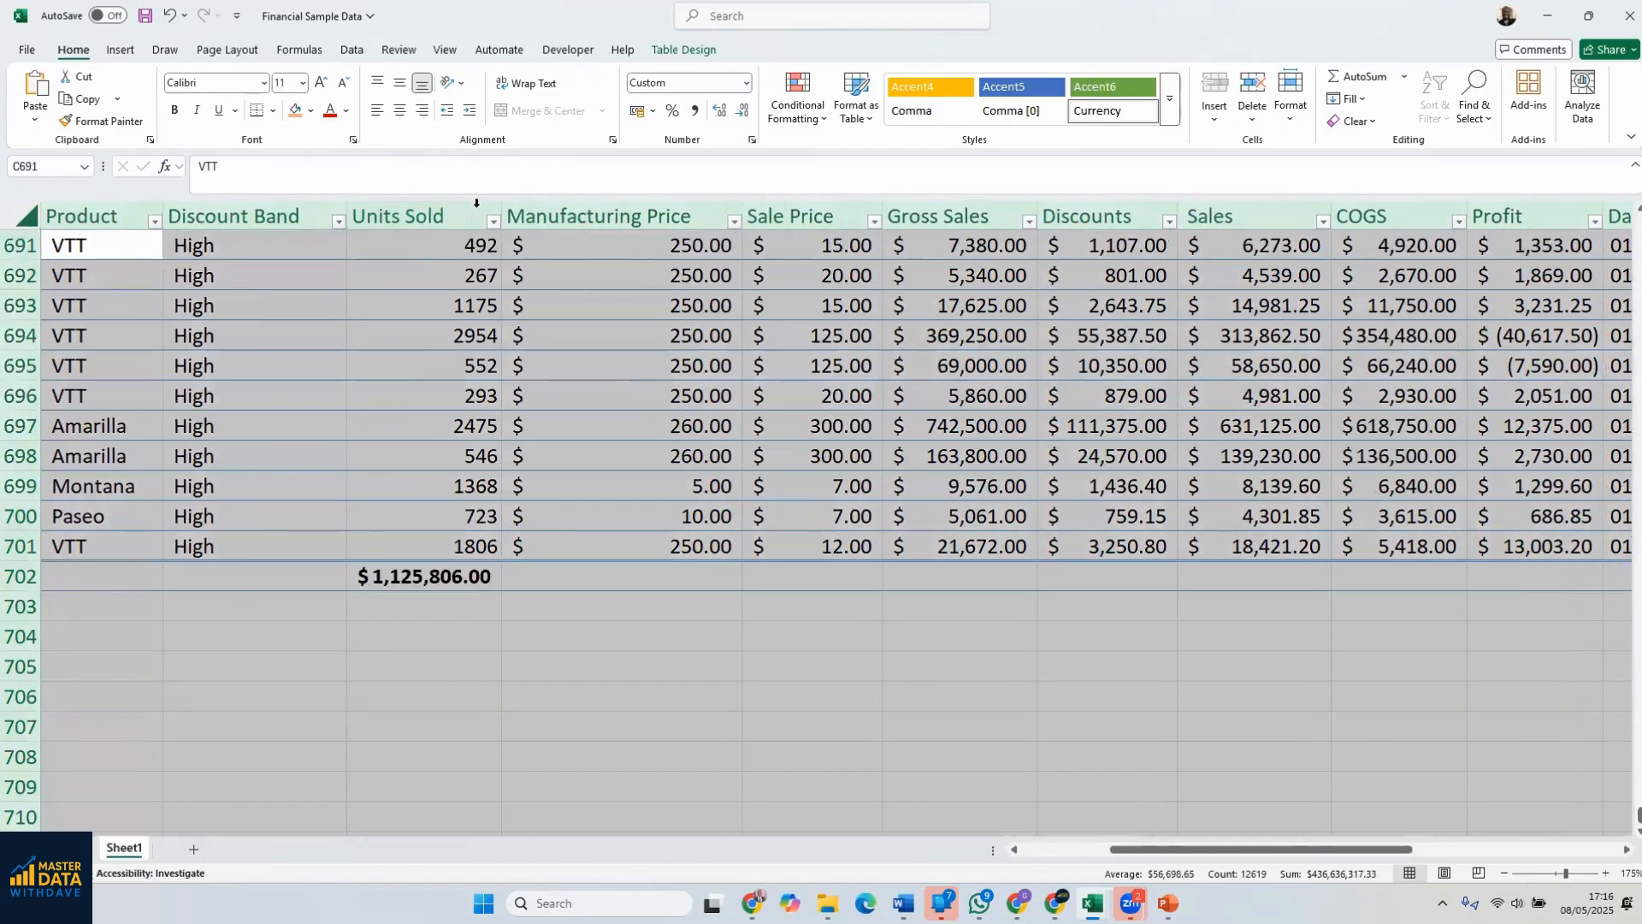
# Clear the Units Sold total in E702 and build a formula there that references the range E2:E701
pyautogui.click(437, 582)
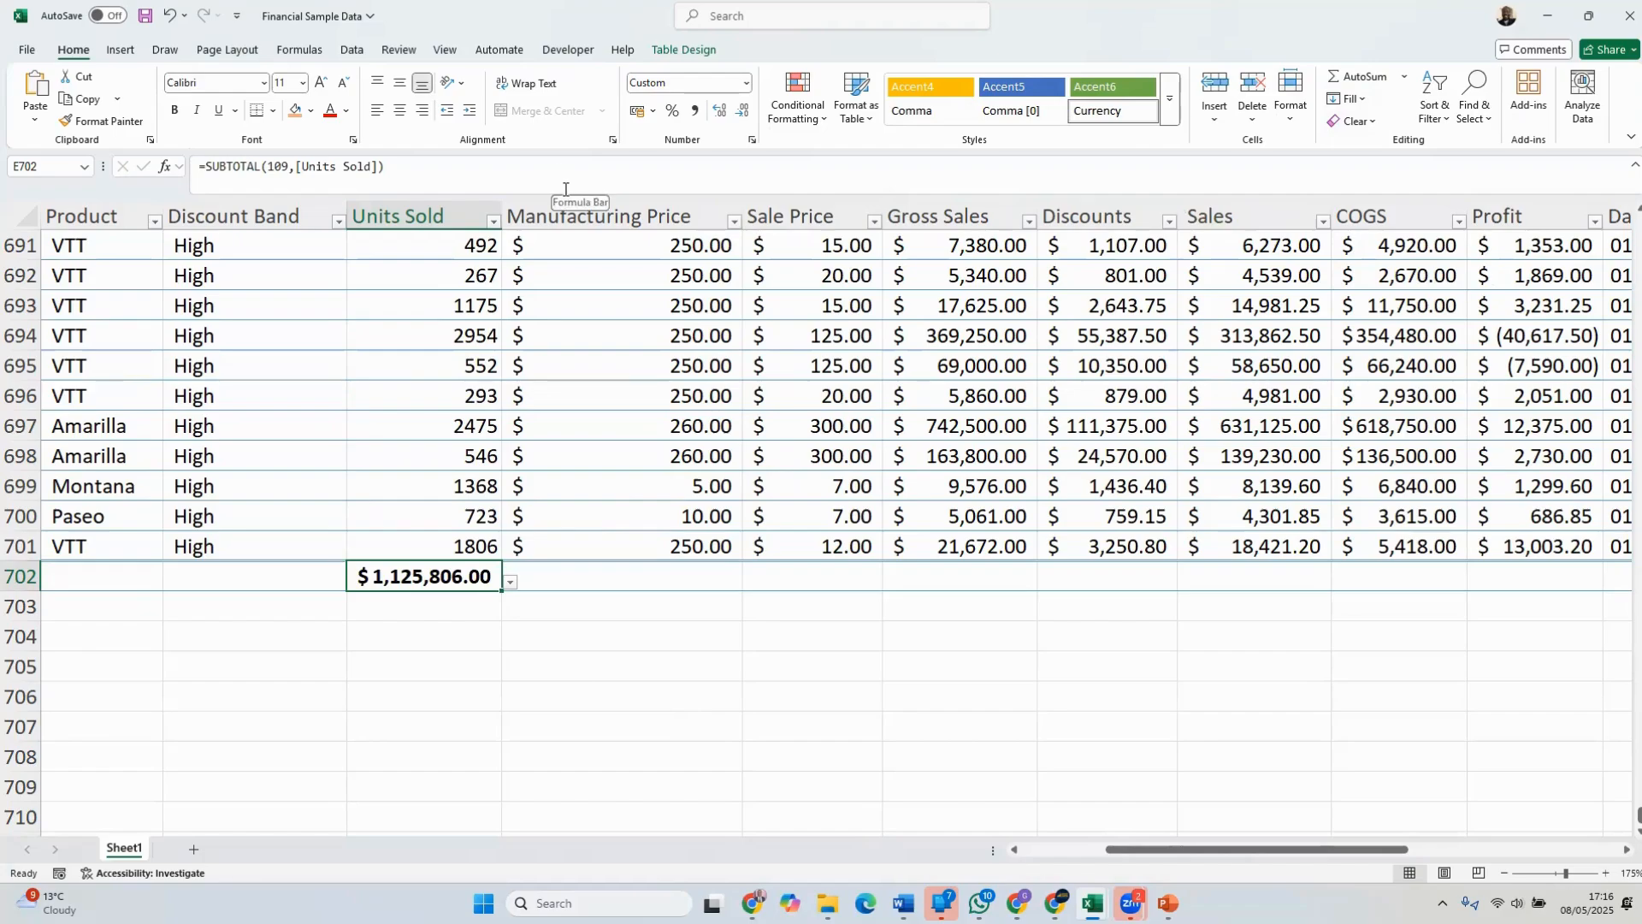
pyautogui.press('Delete')
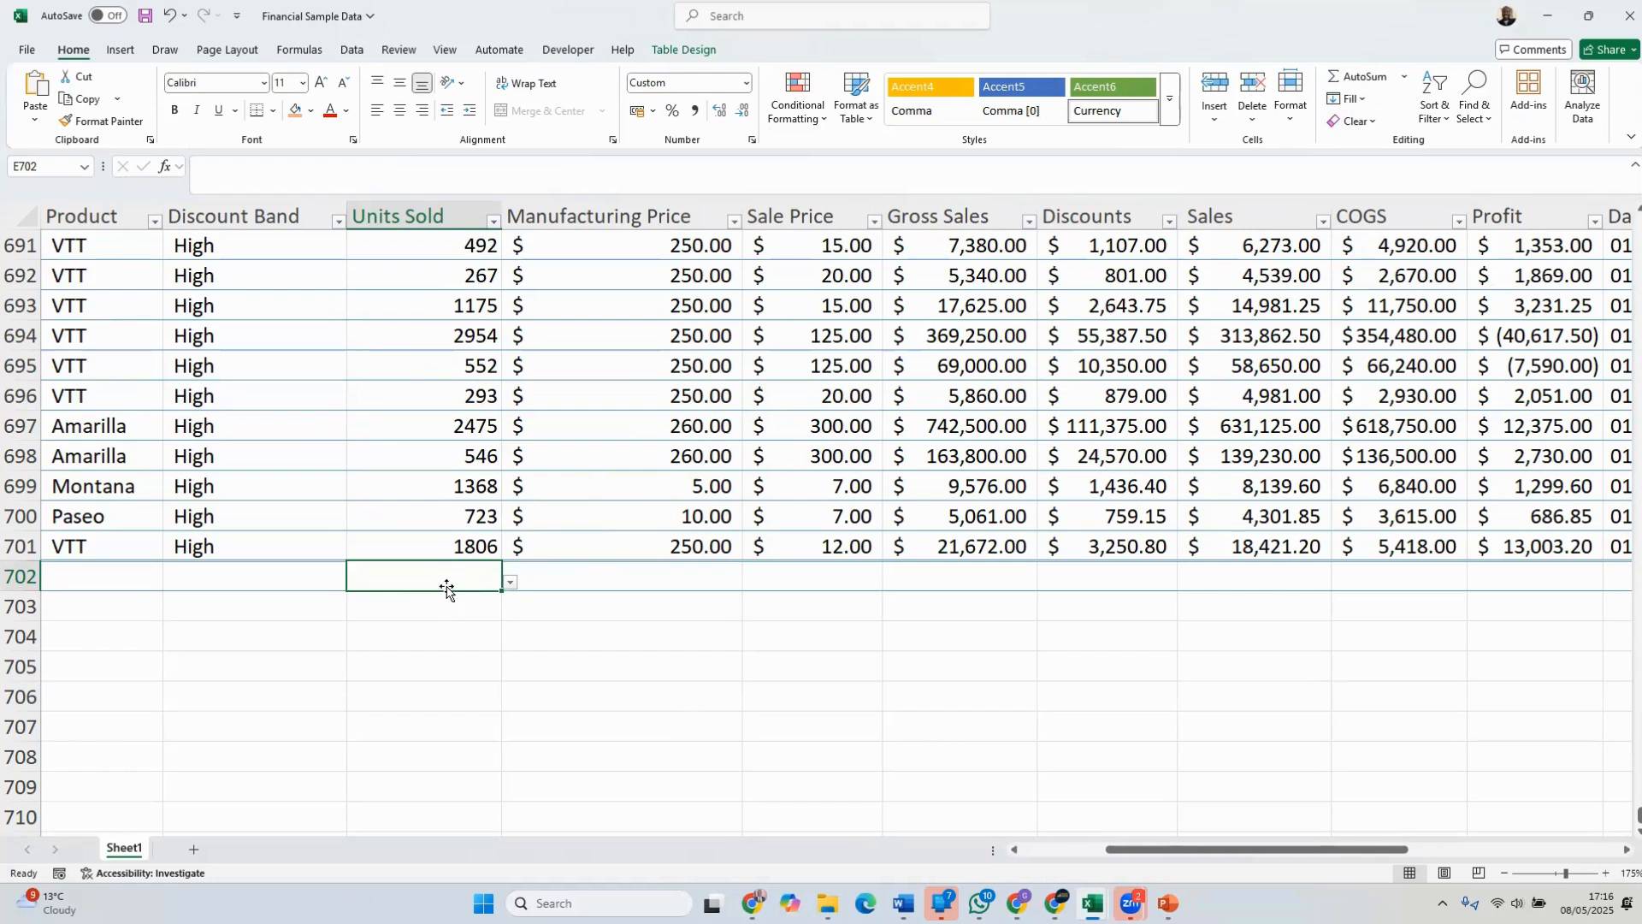
pyautogui.write('=')
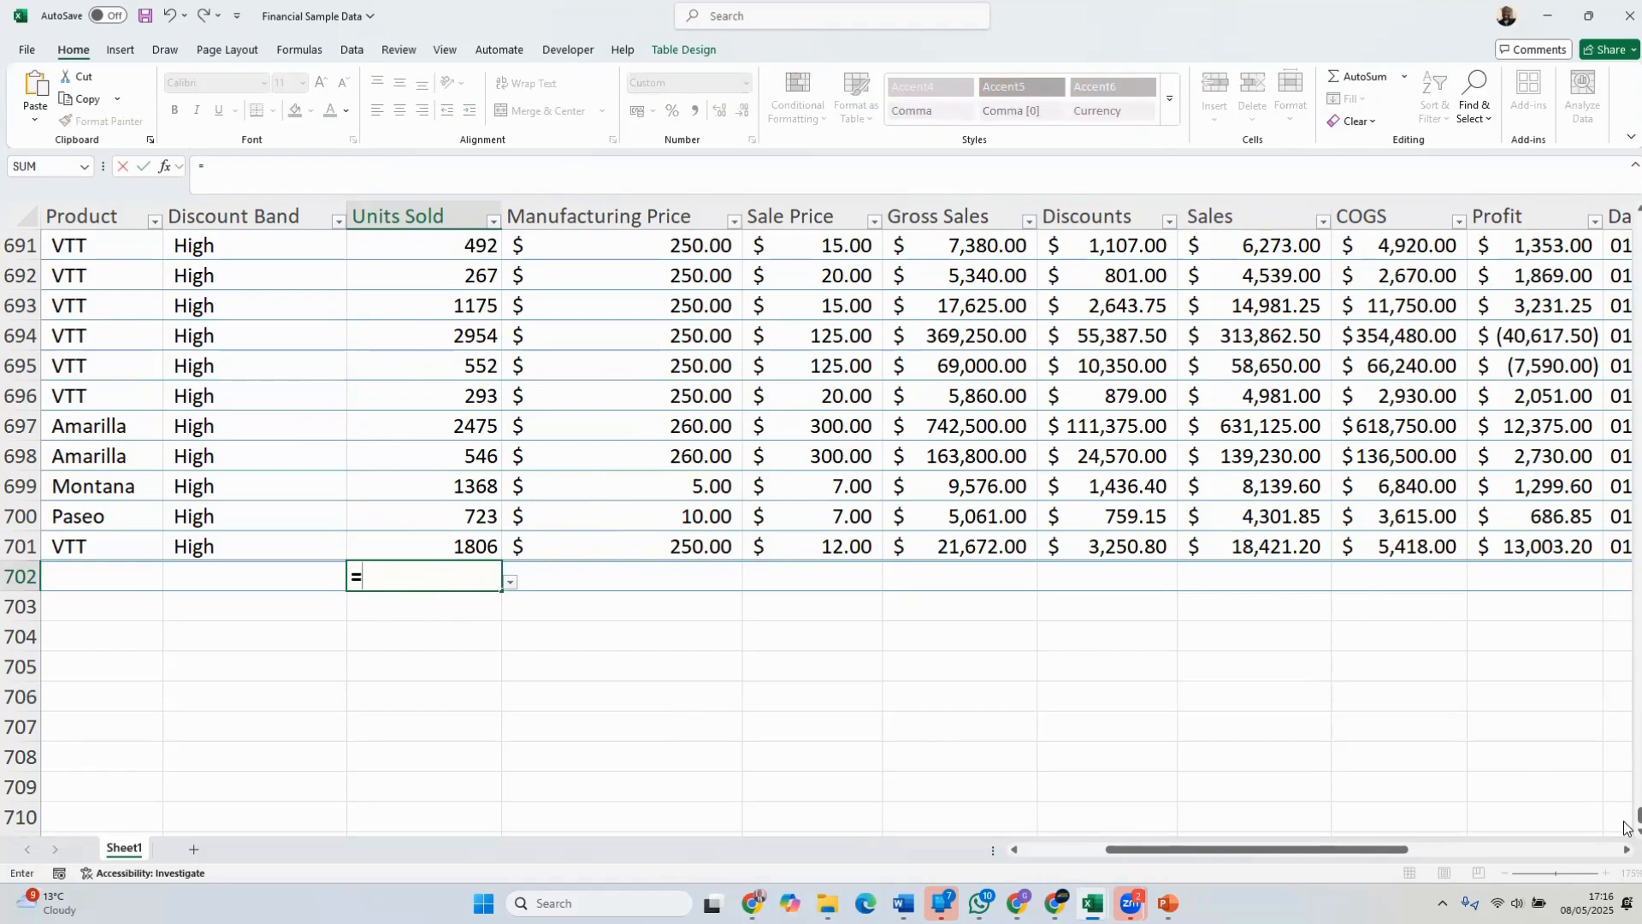
pyautogui.moveTo(1638, 817); pyautogui.dragTo(1635, 218)
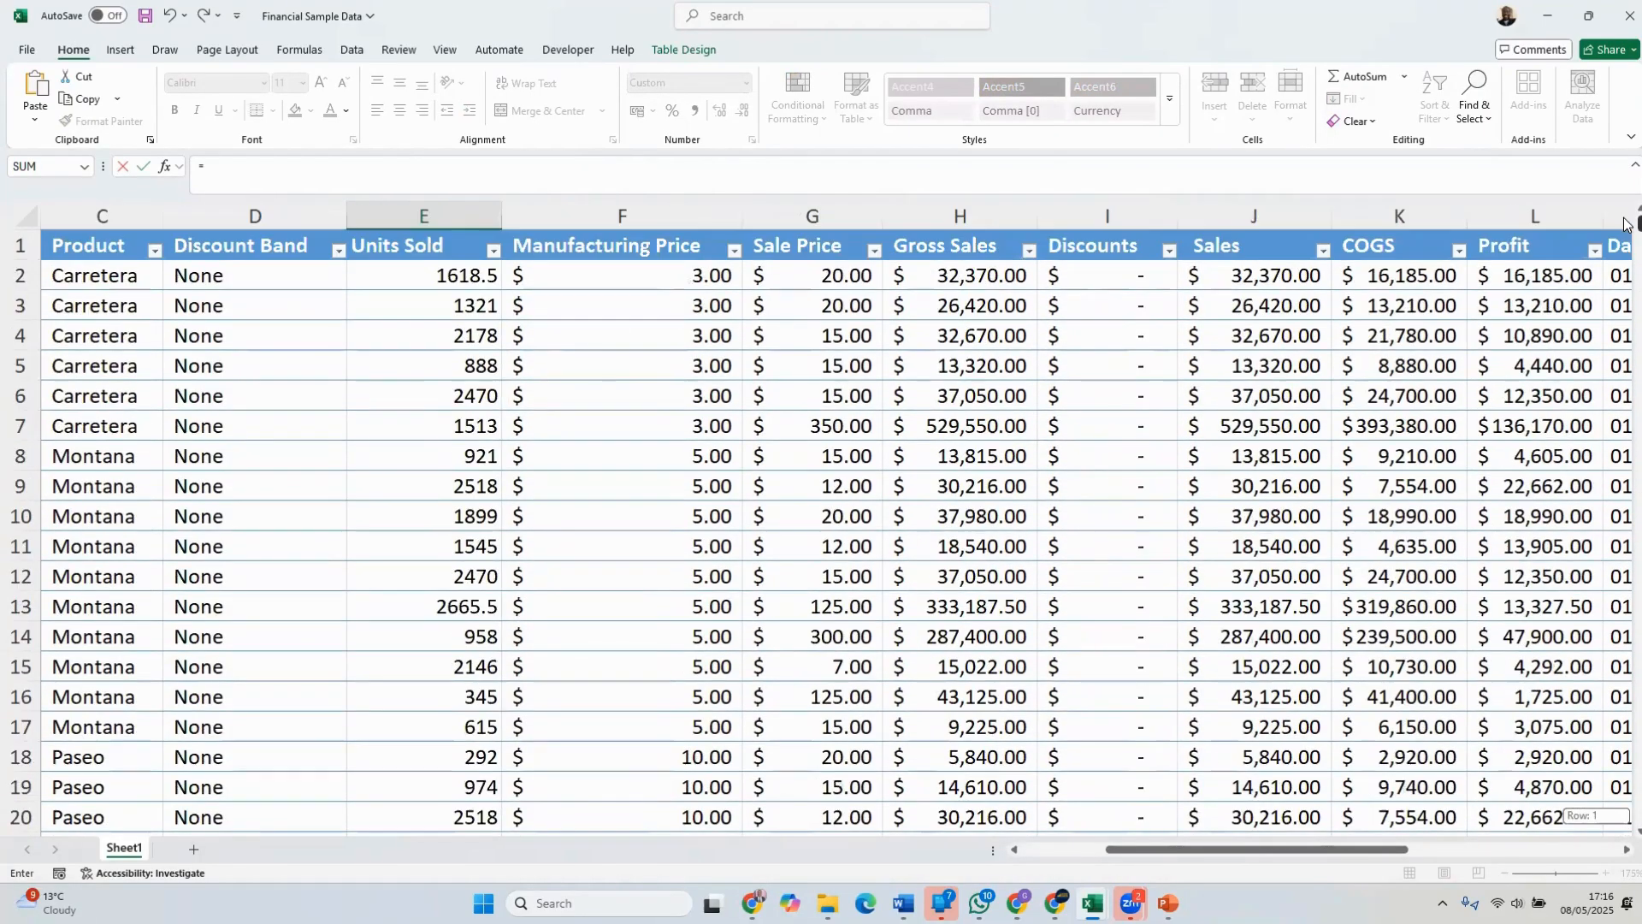
pyautogui.click(377, 276)
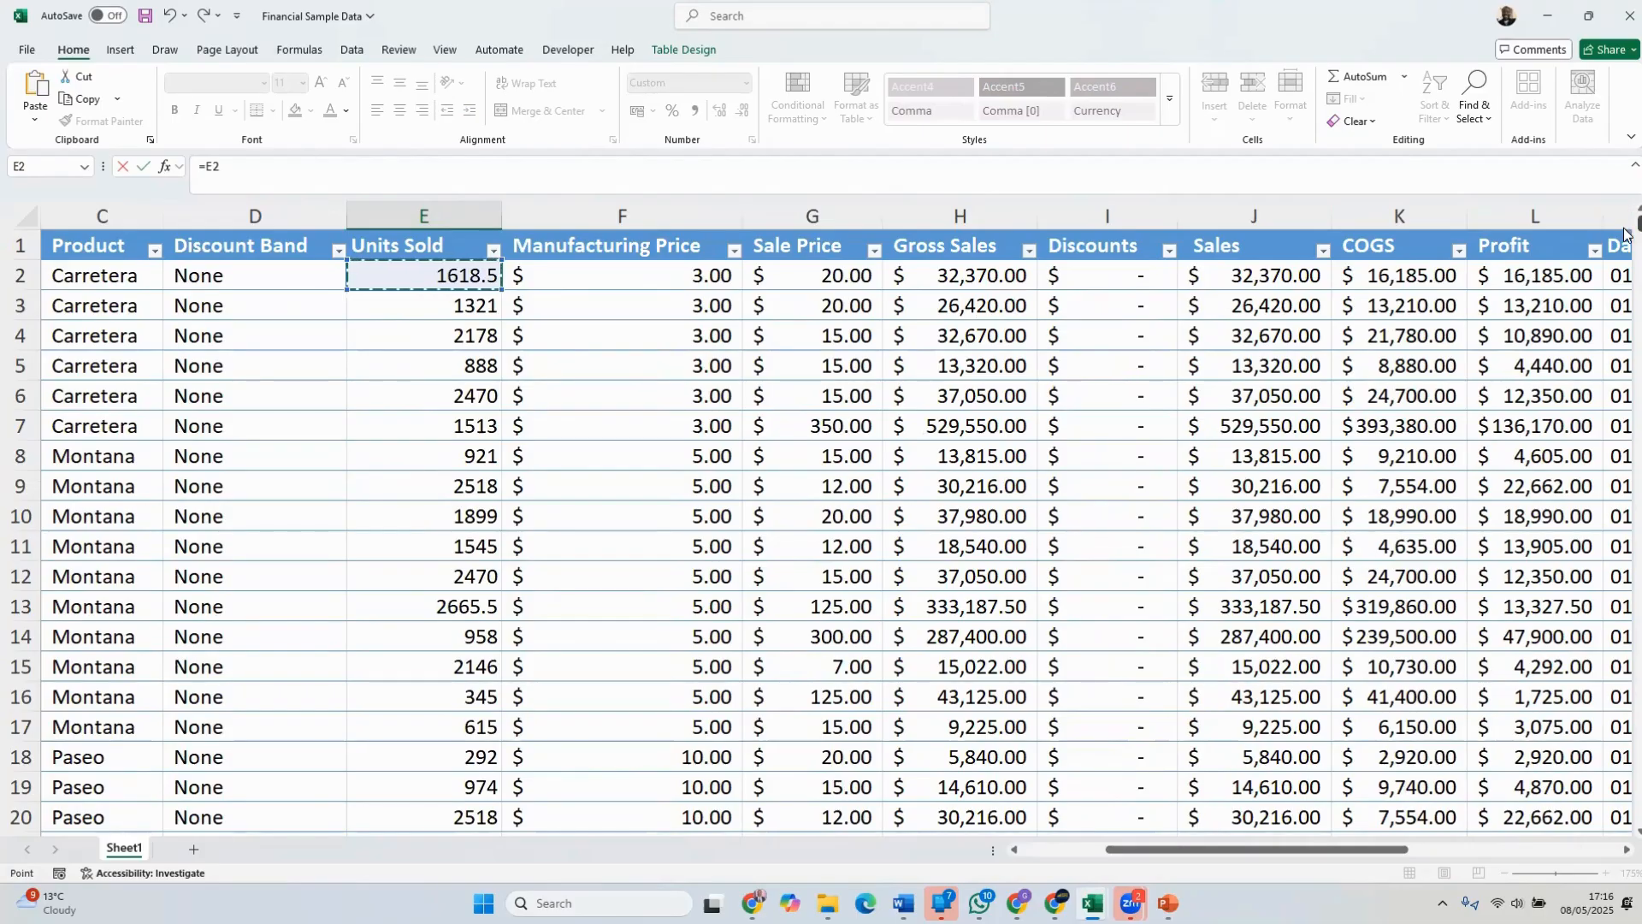
pyautogui.moveTo(1626, 231); pyautogui.dragTo(1627, 842)
pyautogui.scroll(-4, 773, 682)
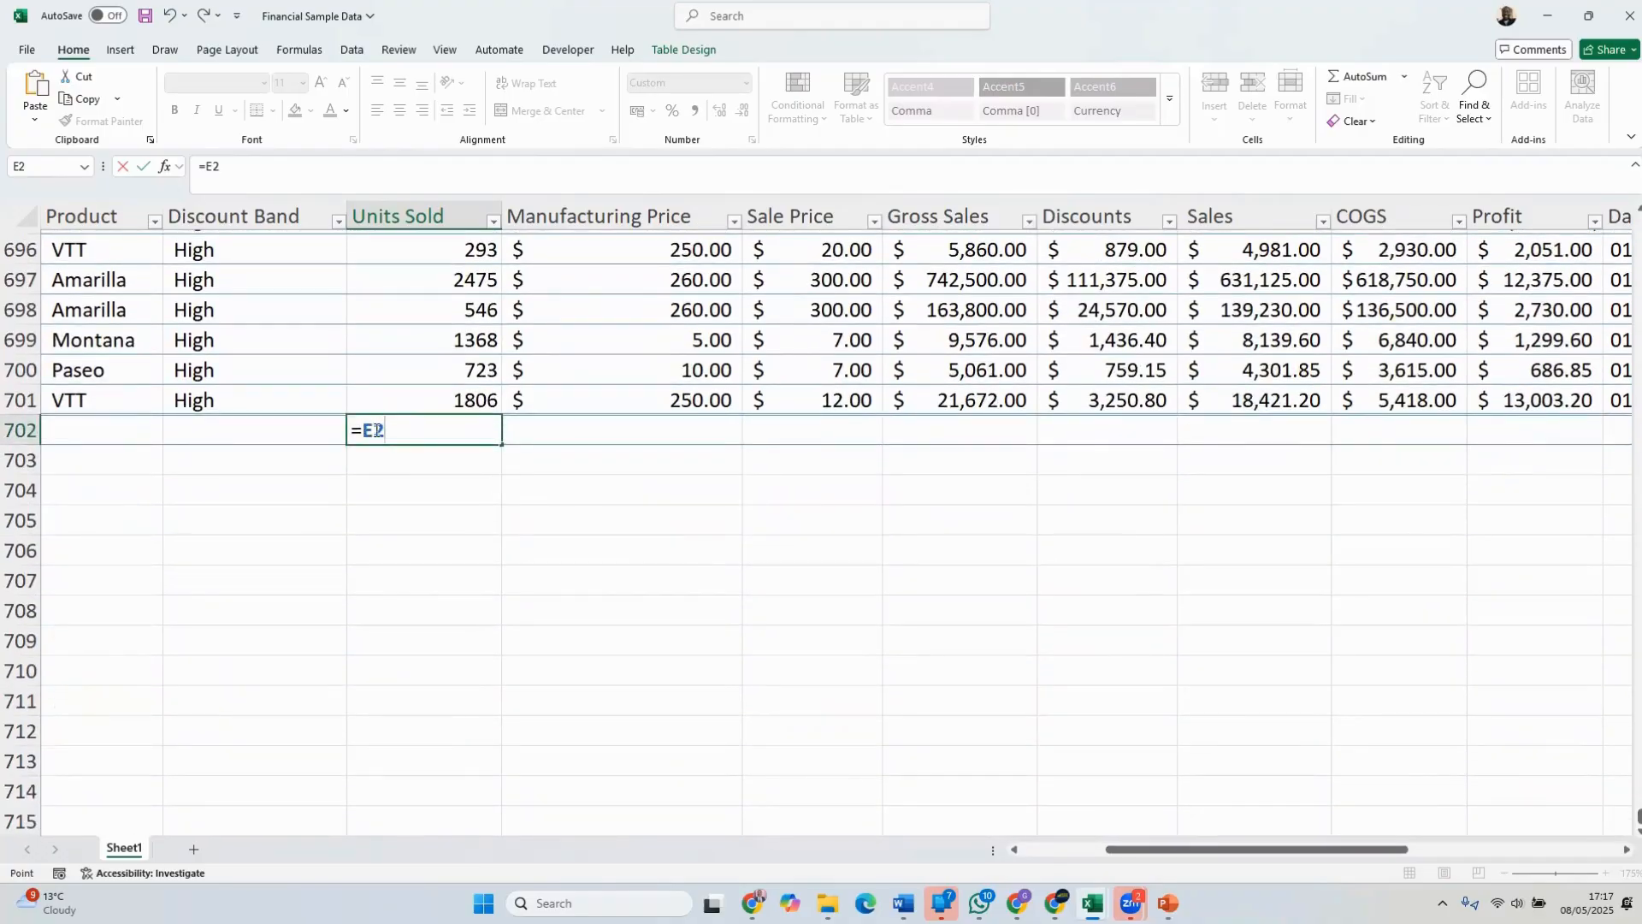
pyautogui.click(389, 432)
pyautogui.click(461, 400)
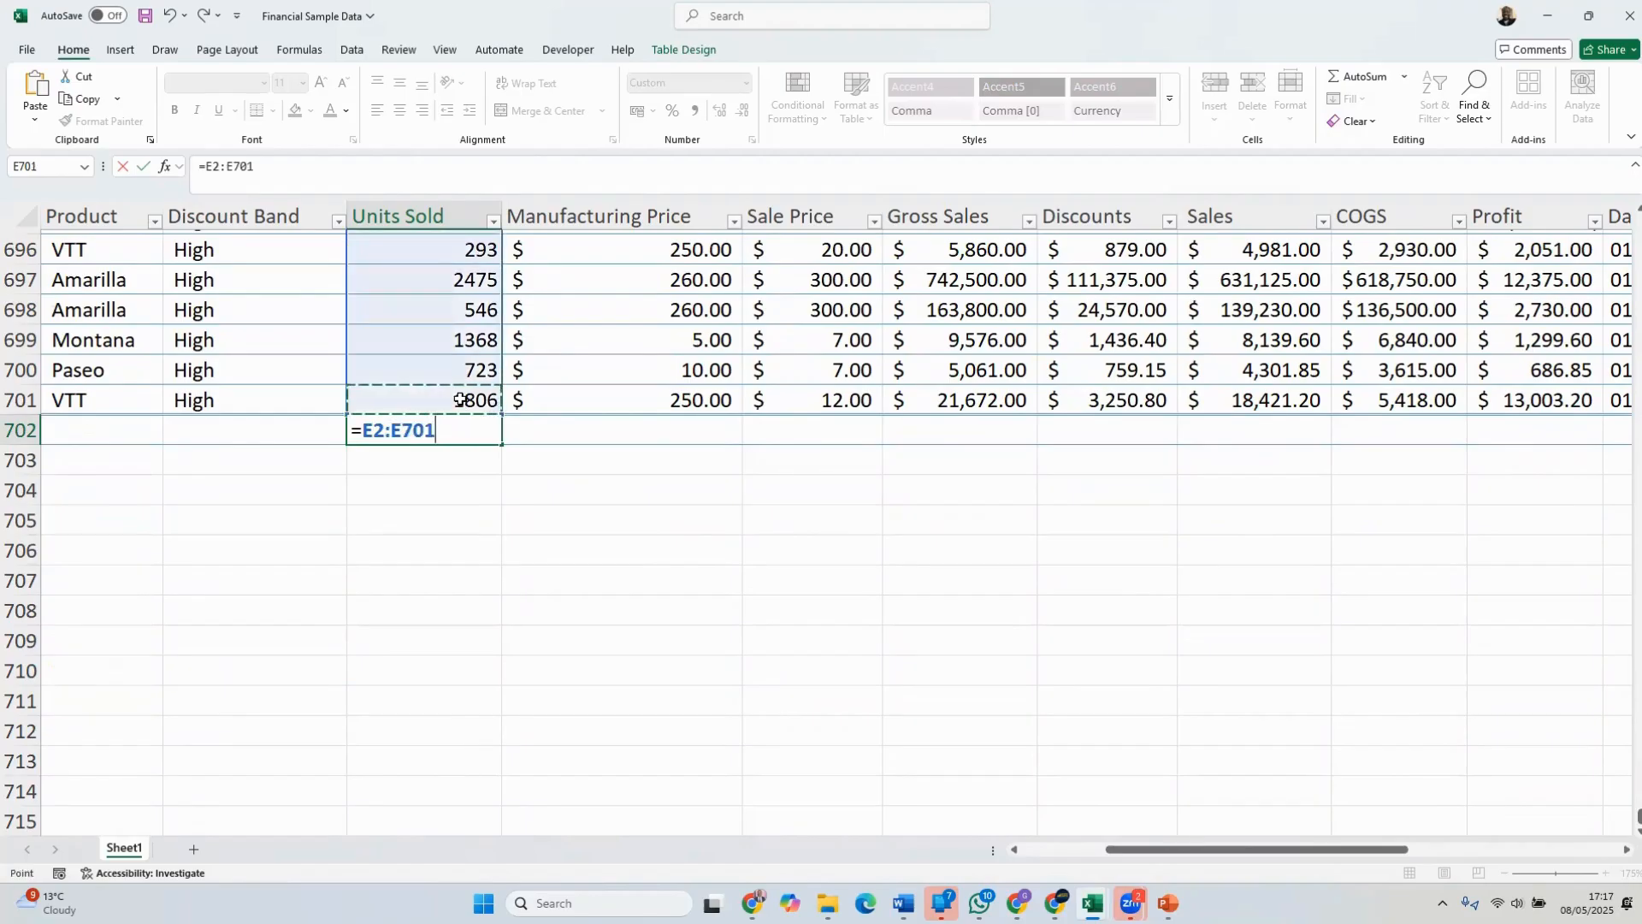
# Wrap the range in E702 in the SUM function and enter the formula as =SUM(E2:E701)
pyautogui.click(362, 429)
pyautogui.write('SUM')
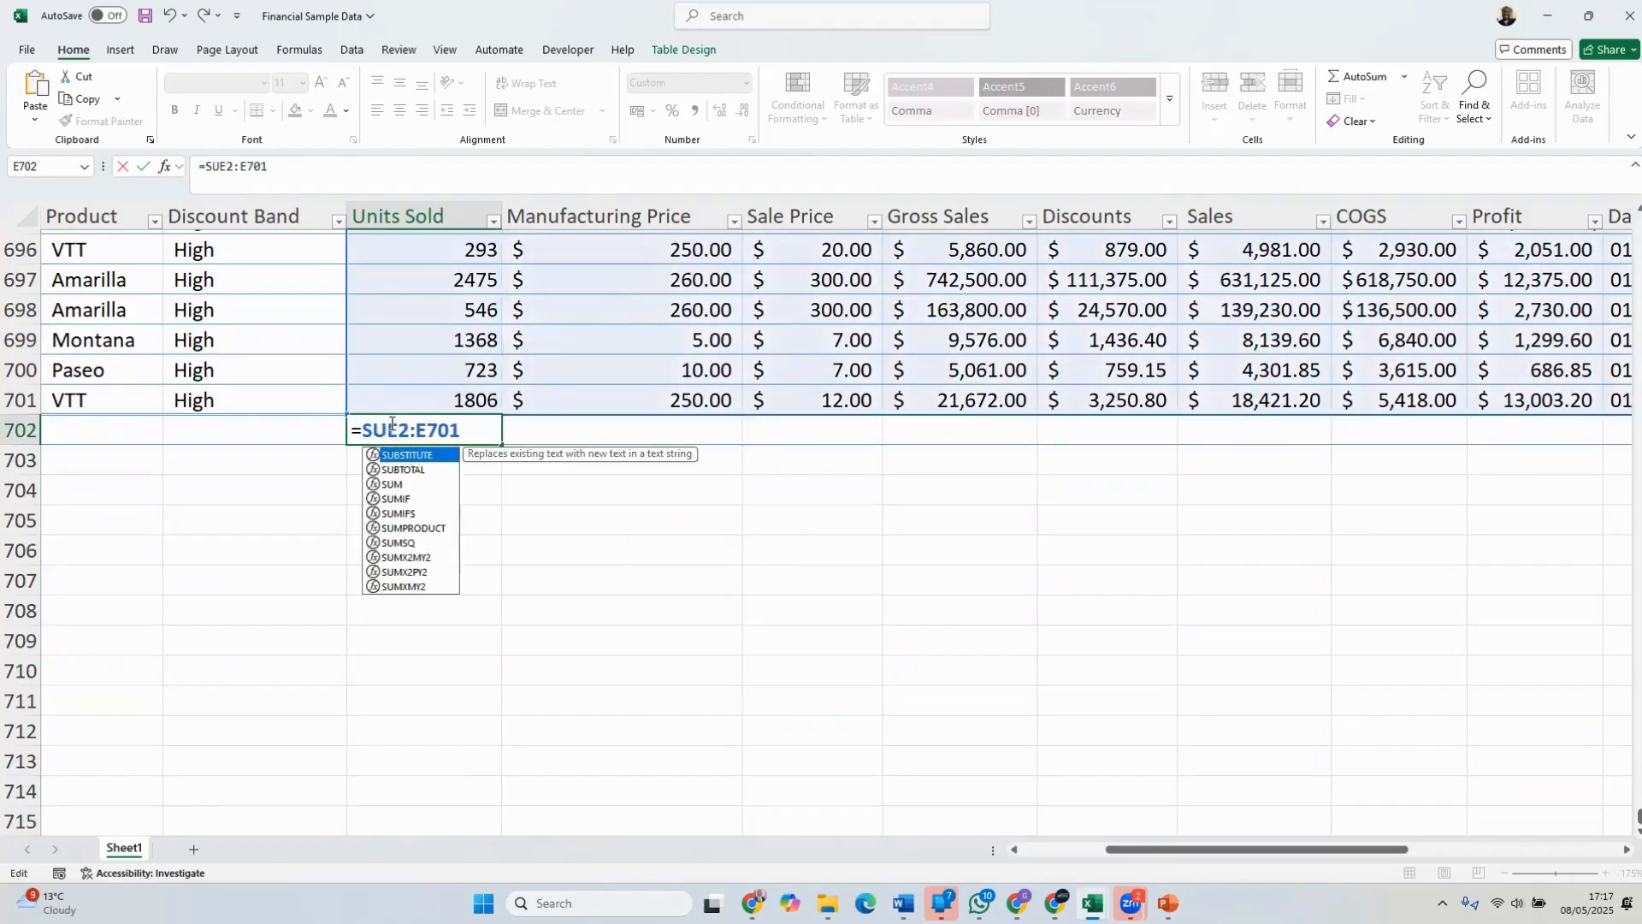
pyautogui.write('(')
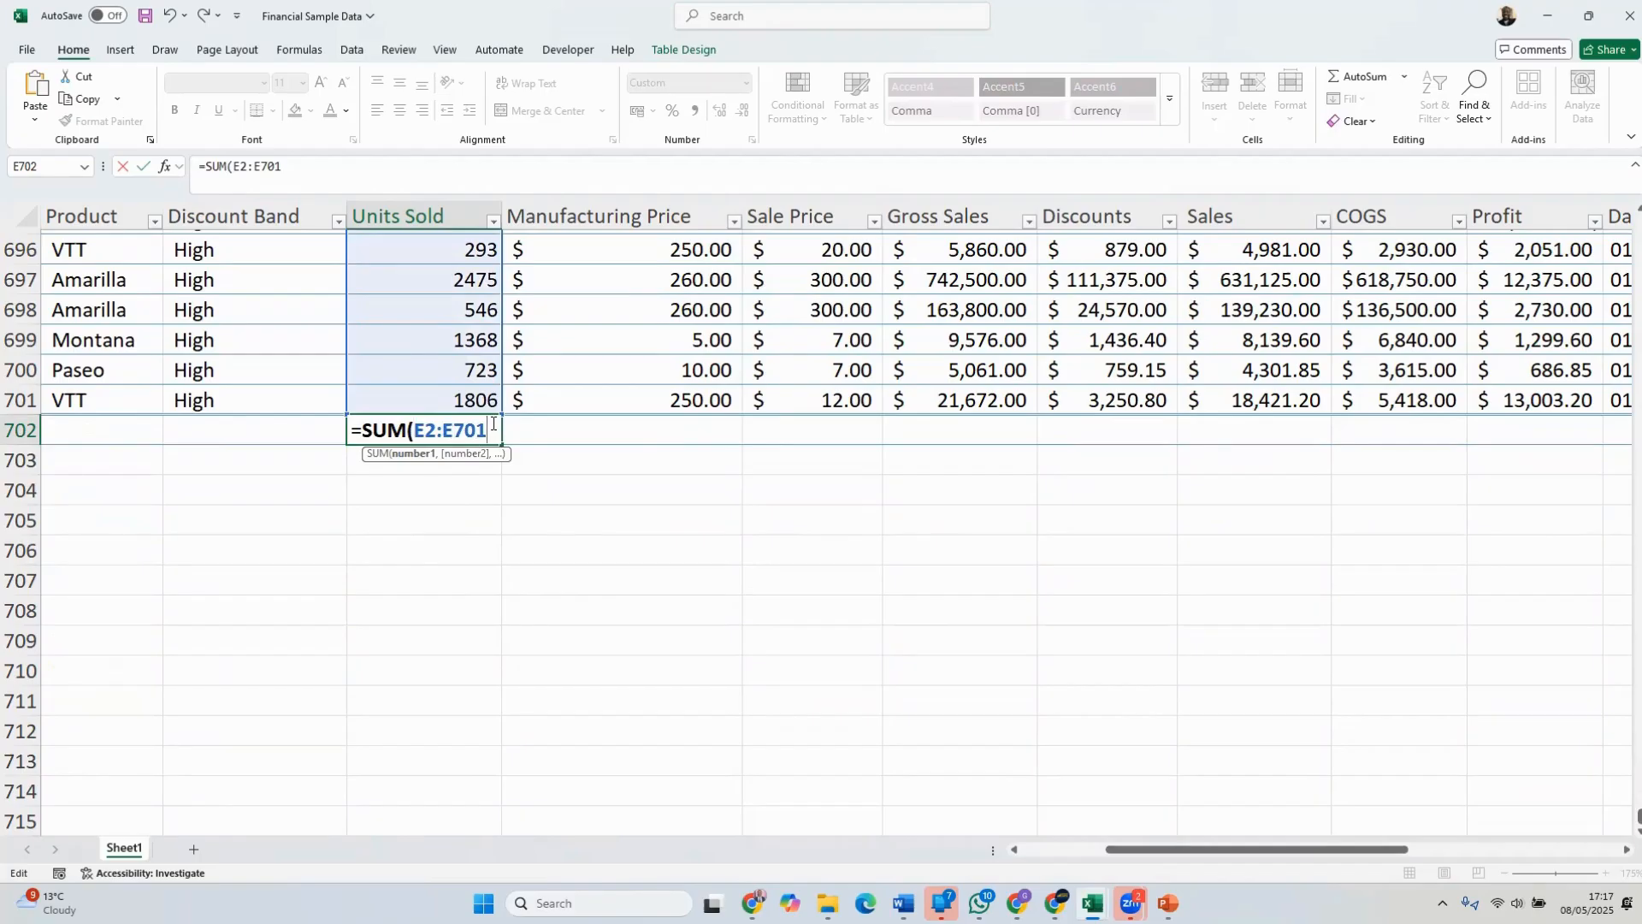
pyautogui.write(')')
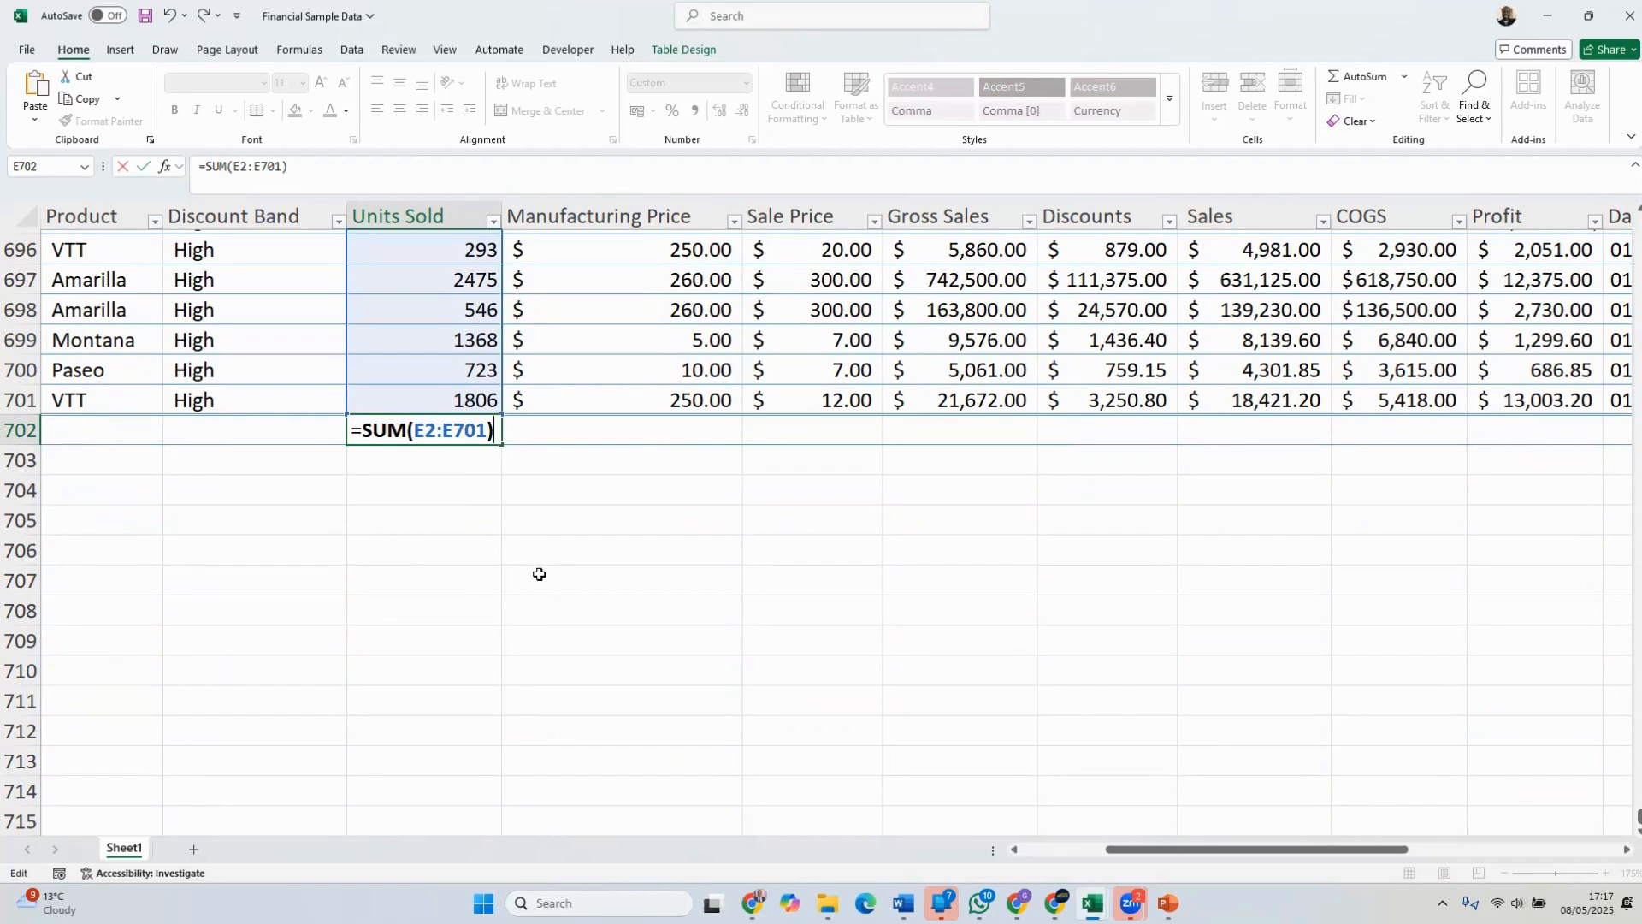
pyautogui.press('Return')
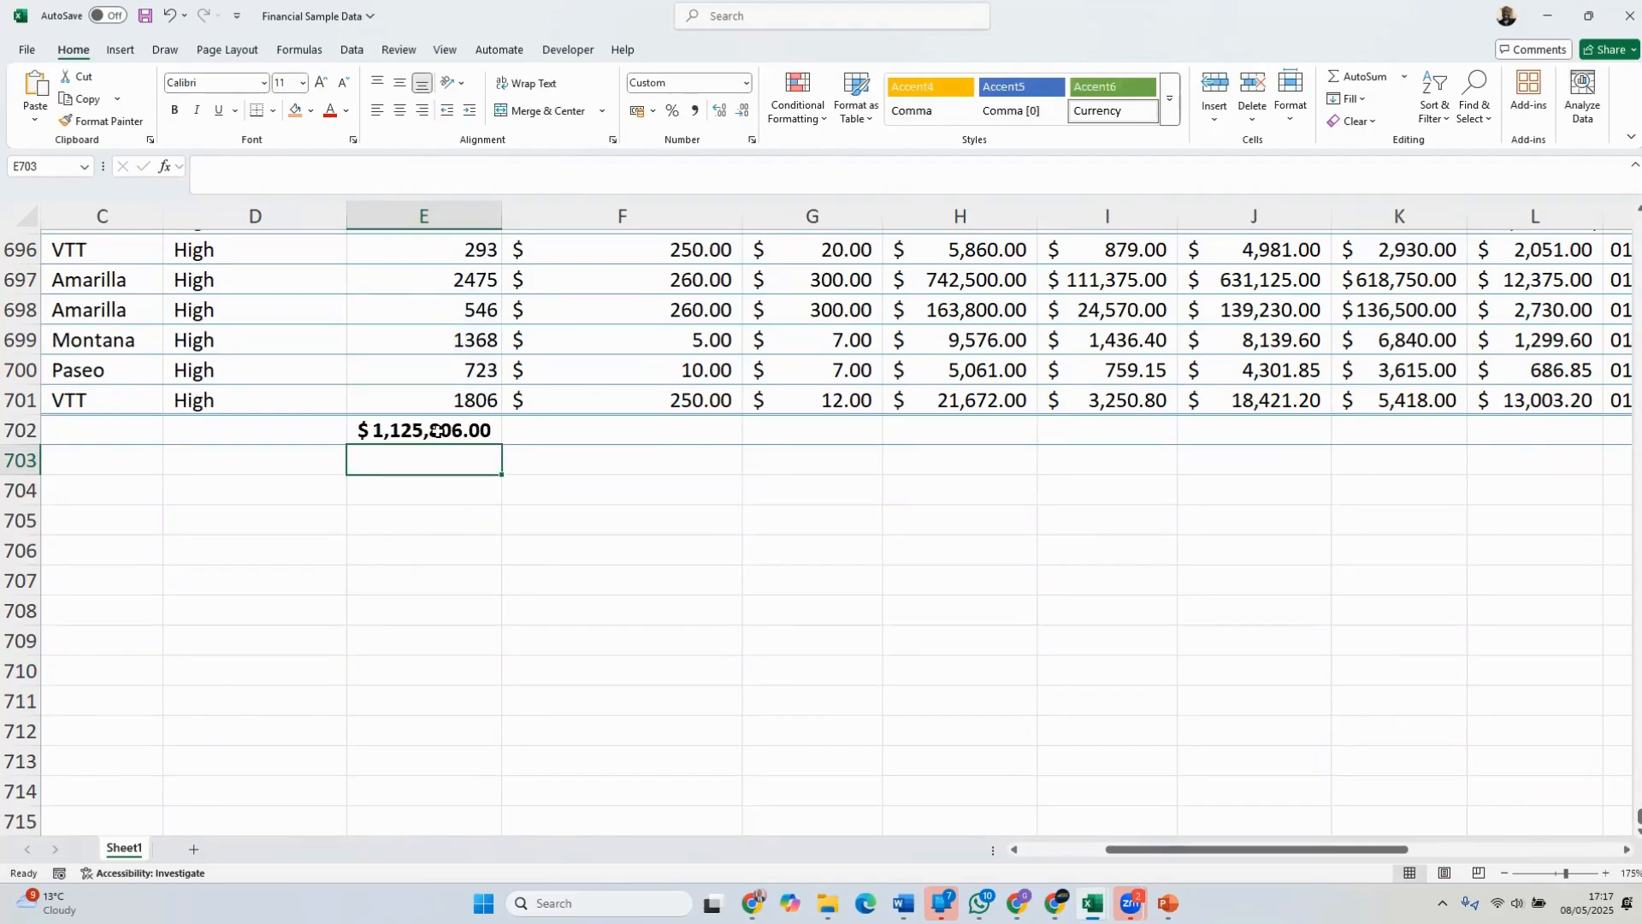
# Total the Manufacturing Price column in F702 with AutoSum
pyautogui.click(613, 432)
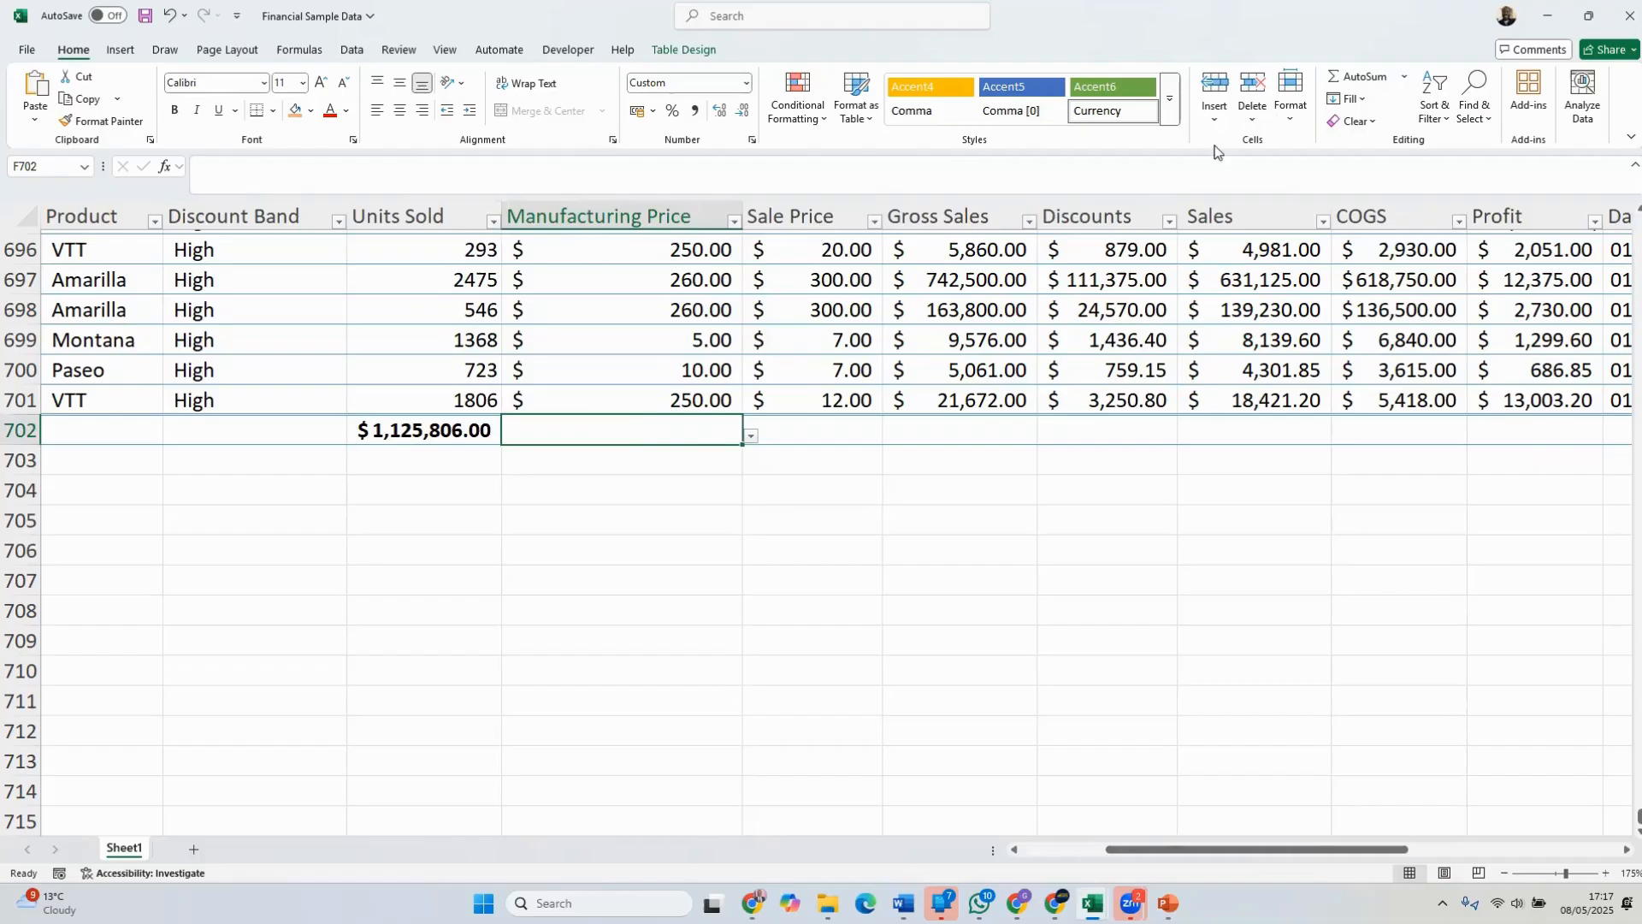
pyautogui.doubleClick(1346, 85)
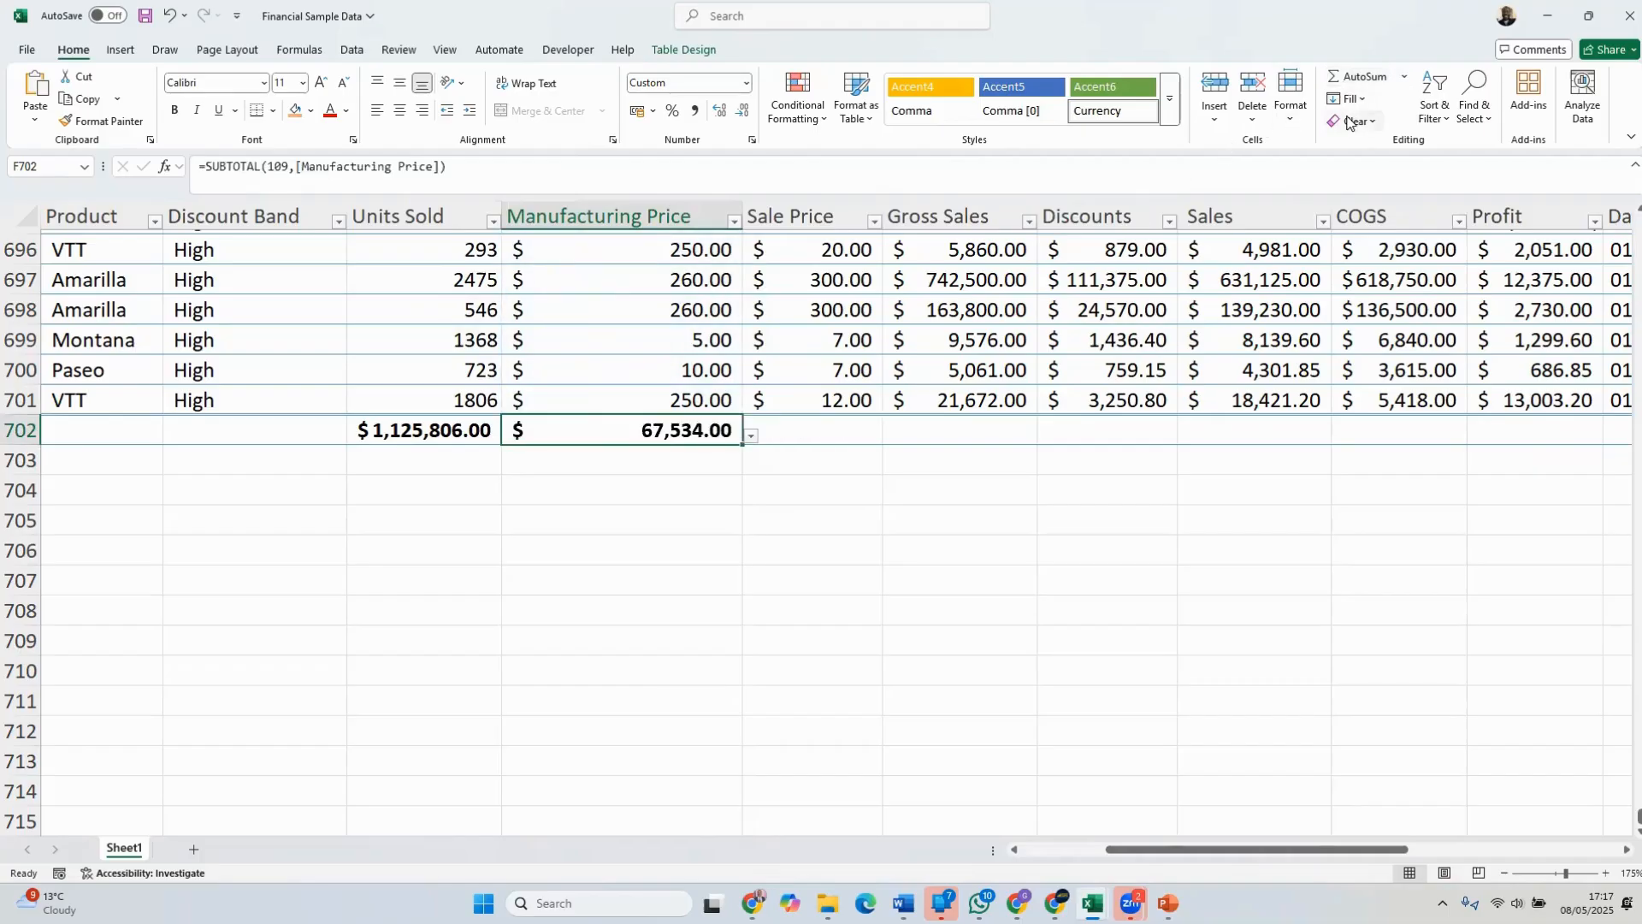
# Enter the formula =SUM(F2:F701) in F703, below the Manufacturing Price total
pyautogui.click(594, 460)
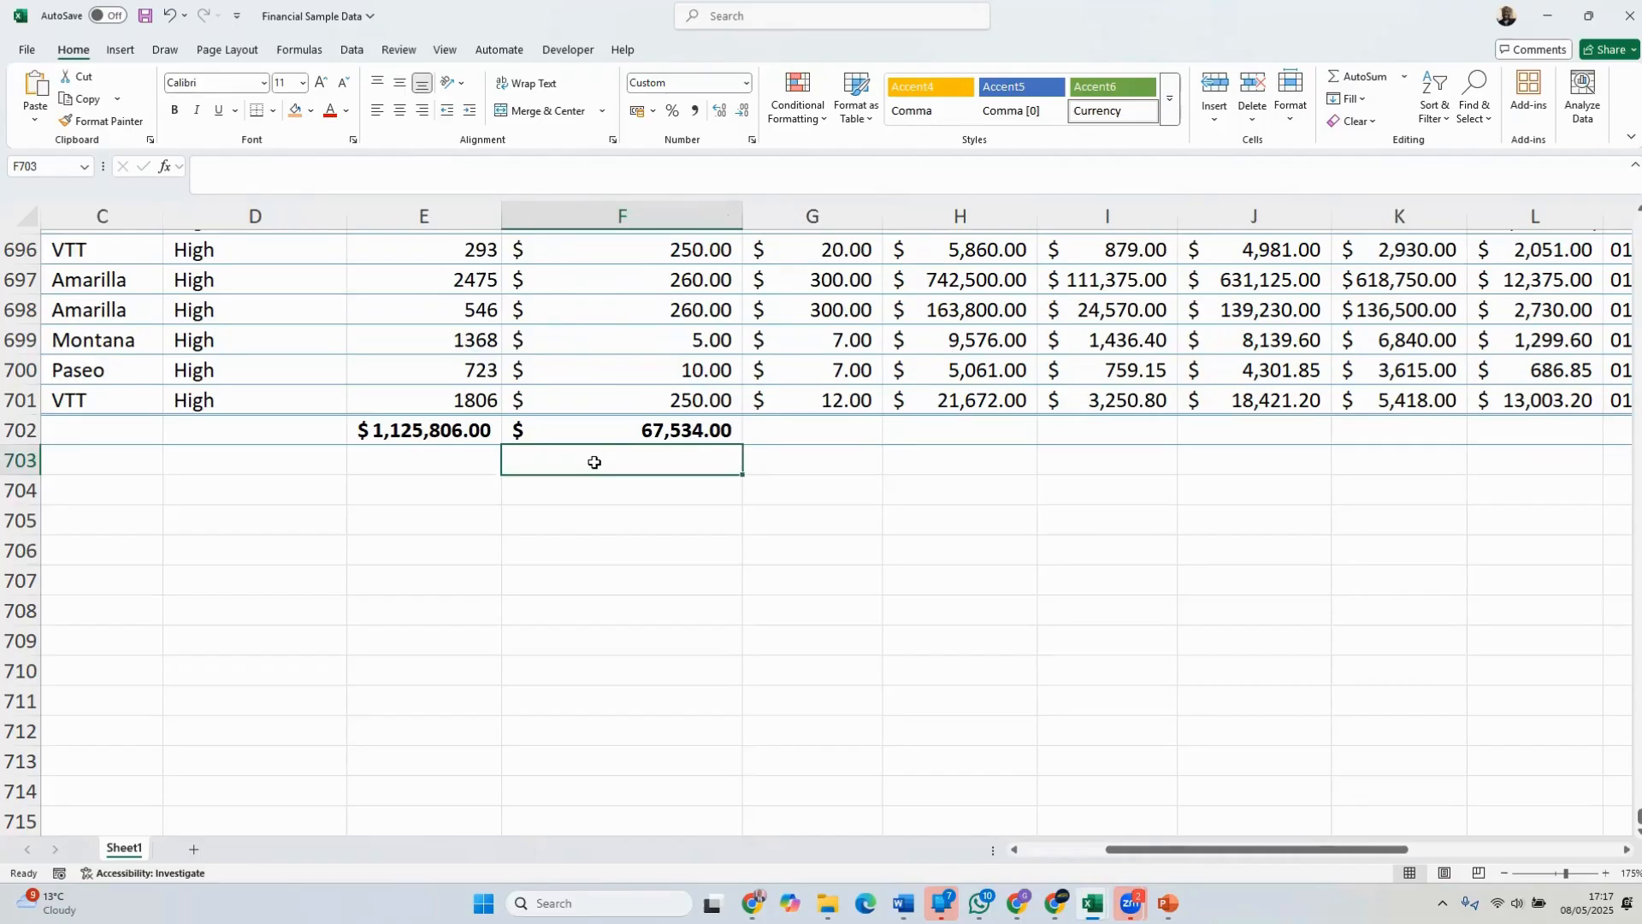
pyautogui.write('=')
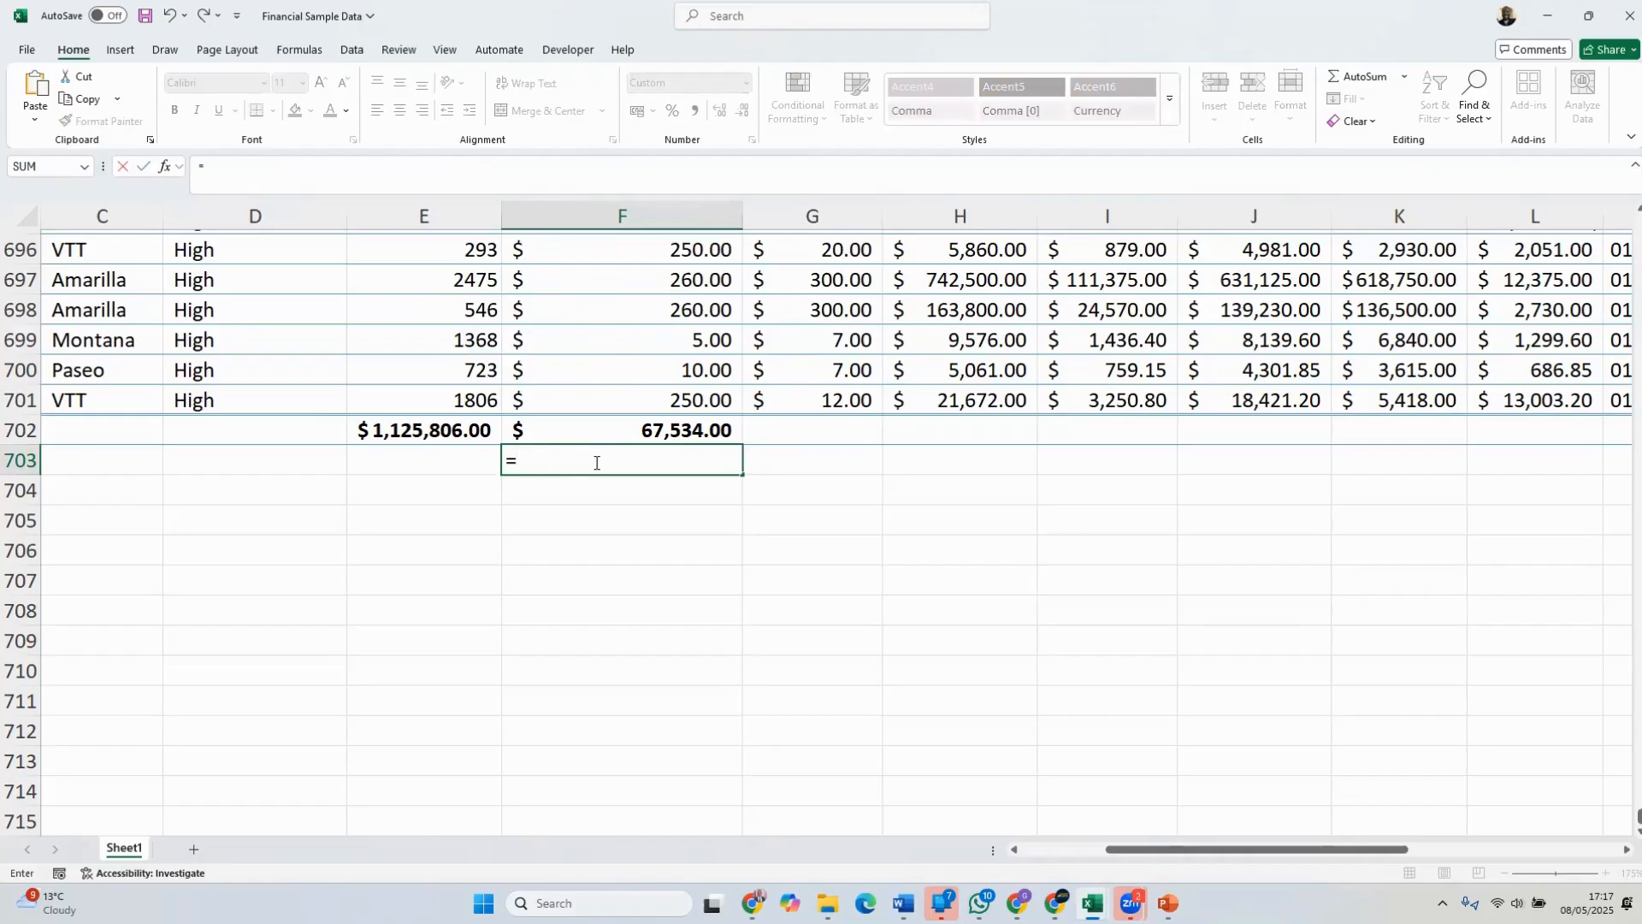
pyautogui.write('SUM(')
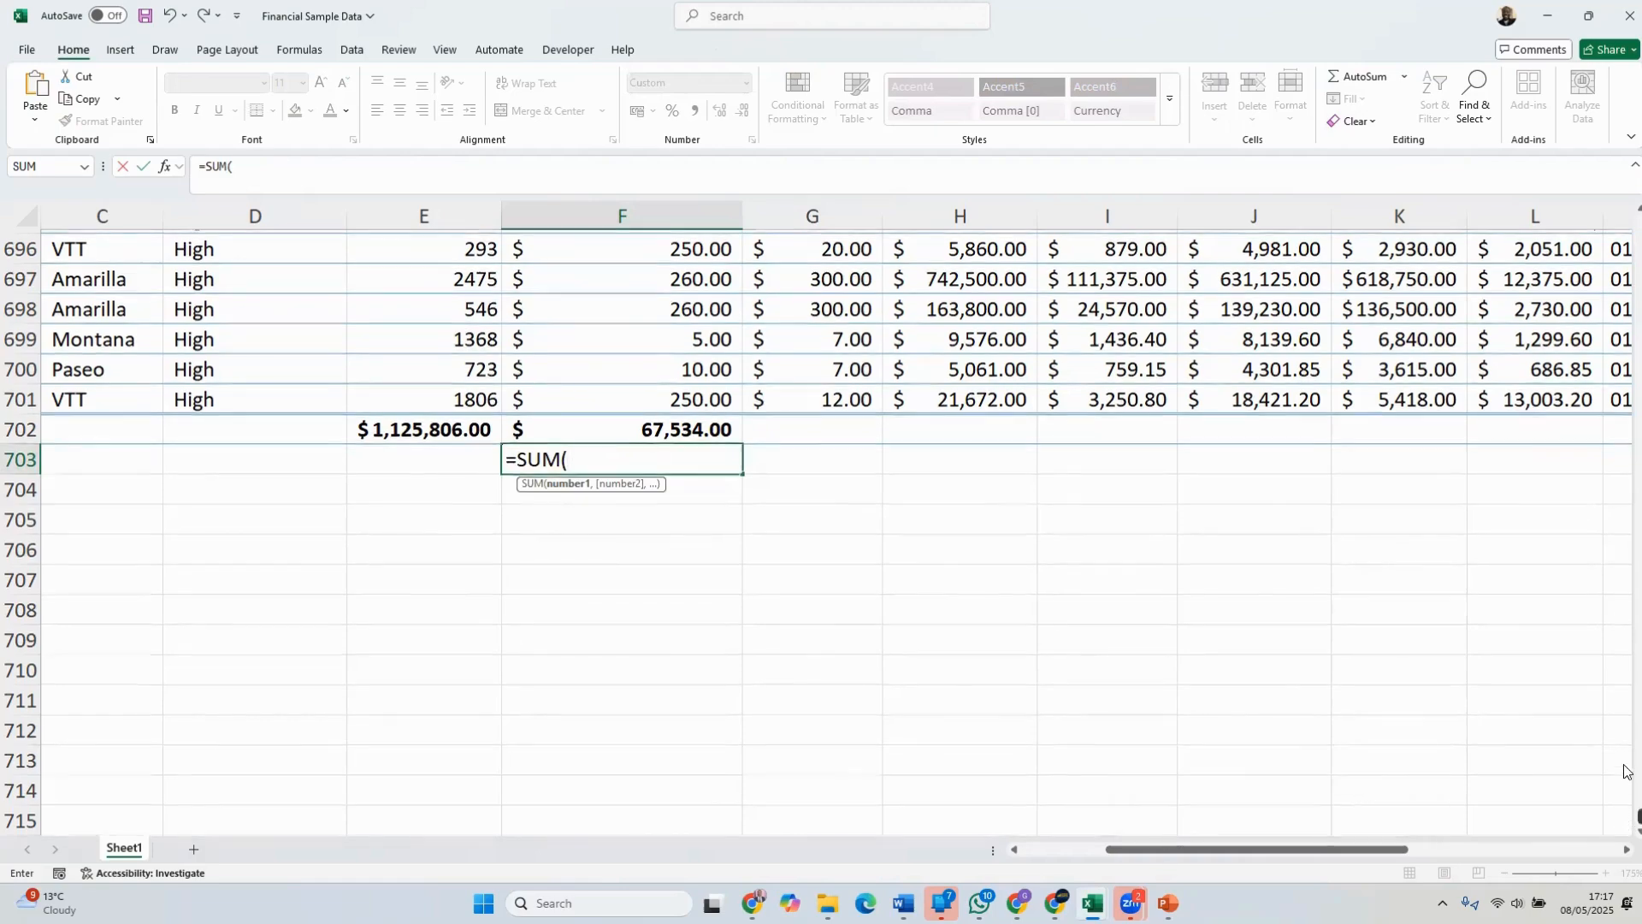
pyautogui.moveTo(1638, 816); pyautogui.dragTo(1633, 209)
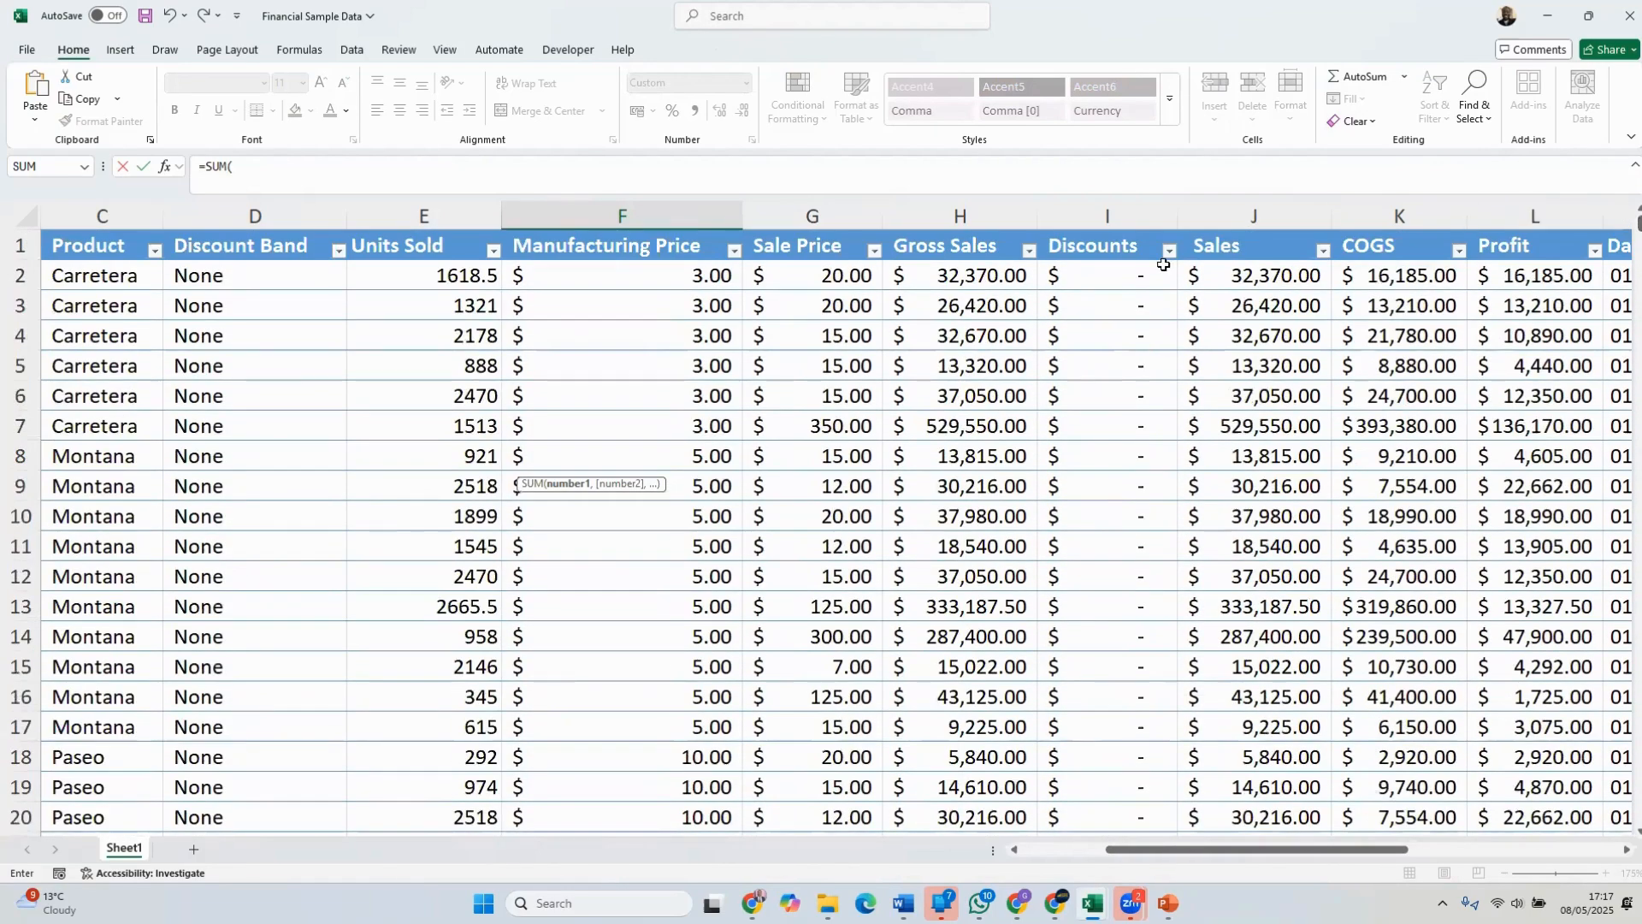
pyautogui.click(616, 274)
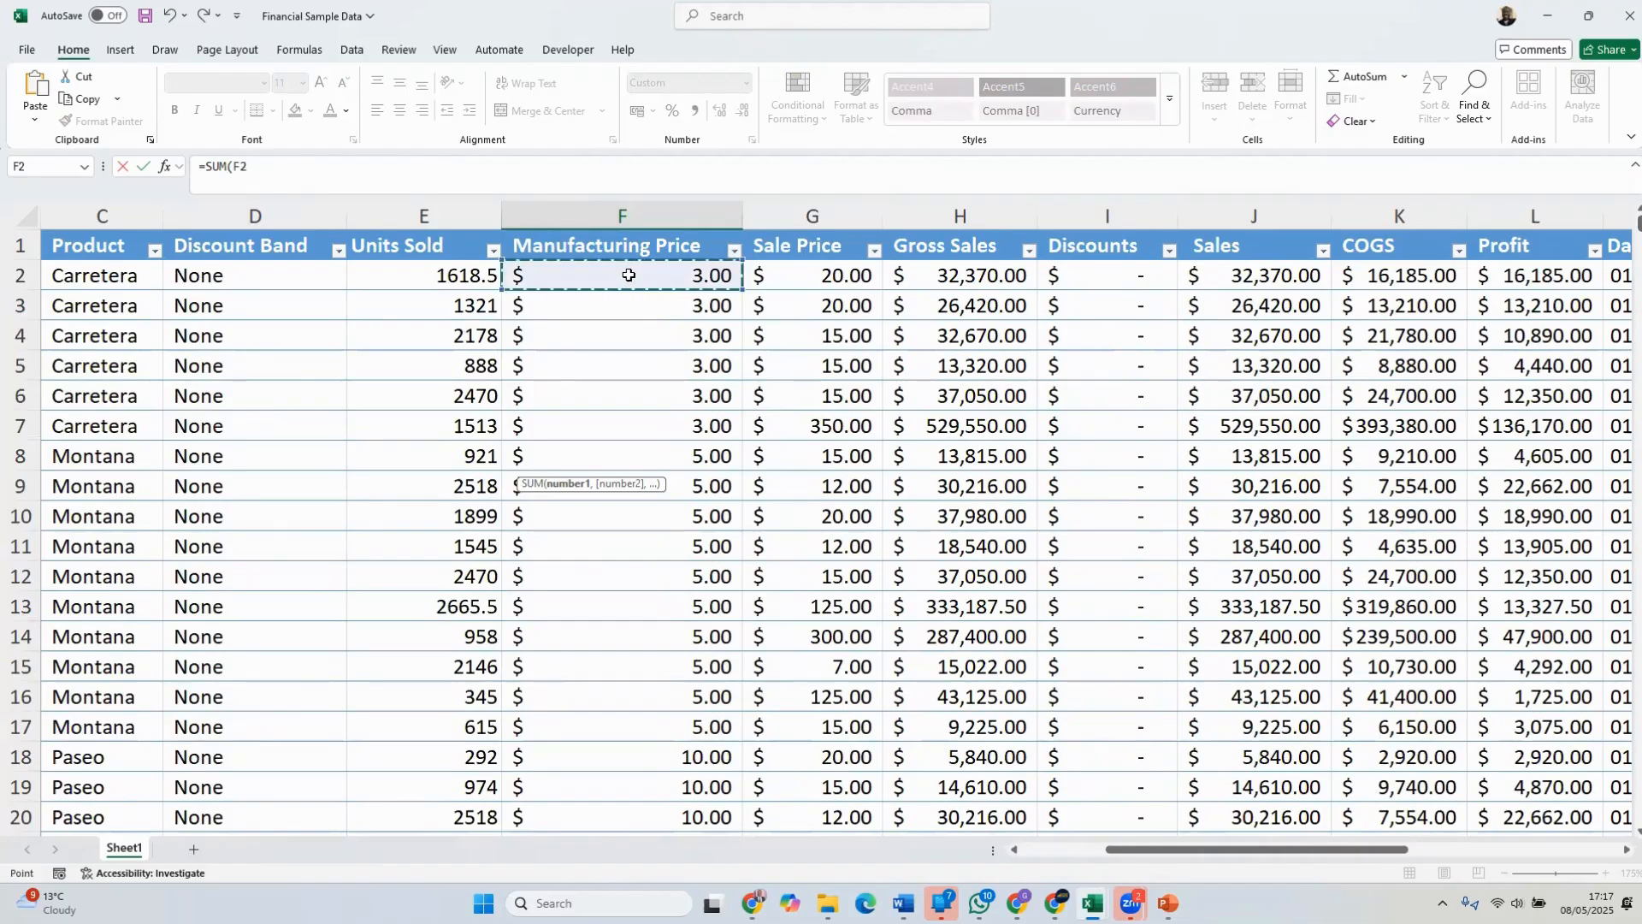
pyautogui.moveTo(1637, 224); pyautogui.dragTo(1625, 808)
pyautogui.scroll(-4, 719, 591)
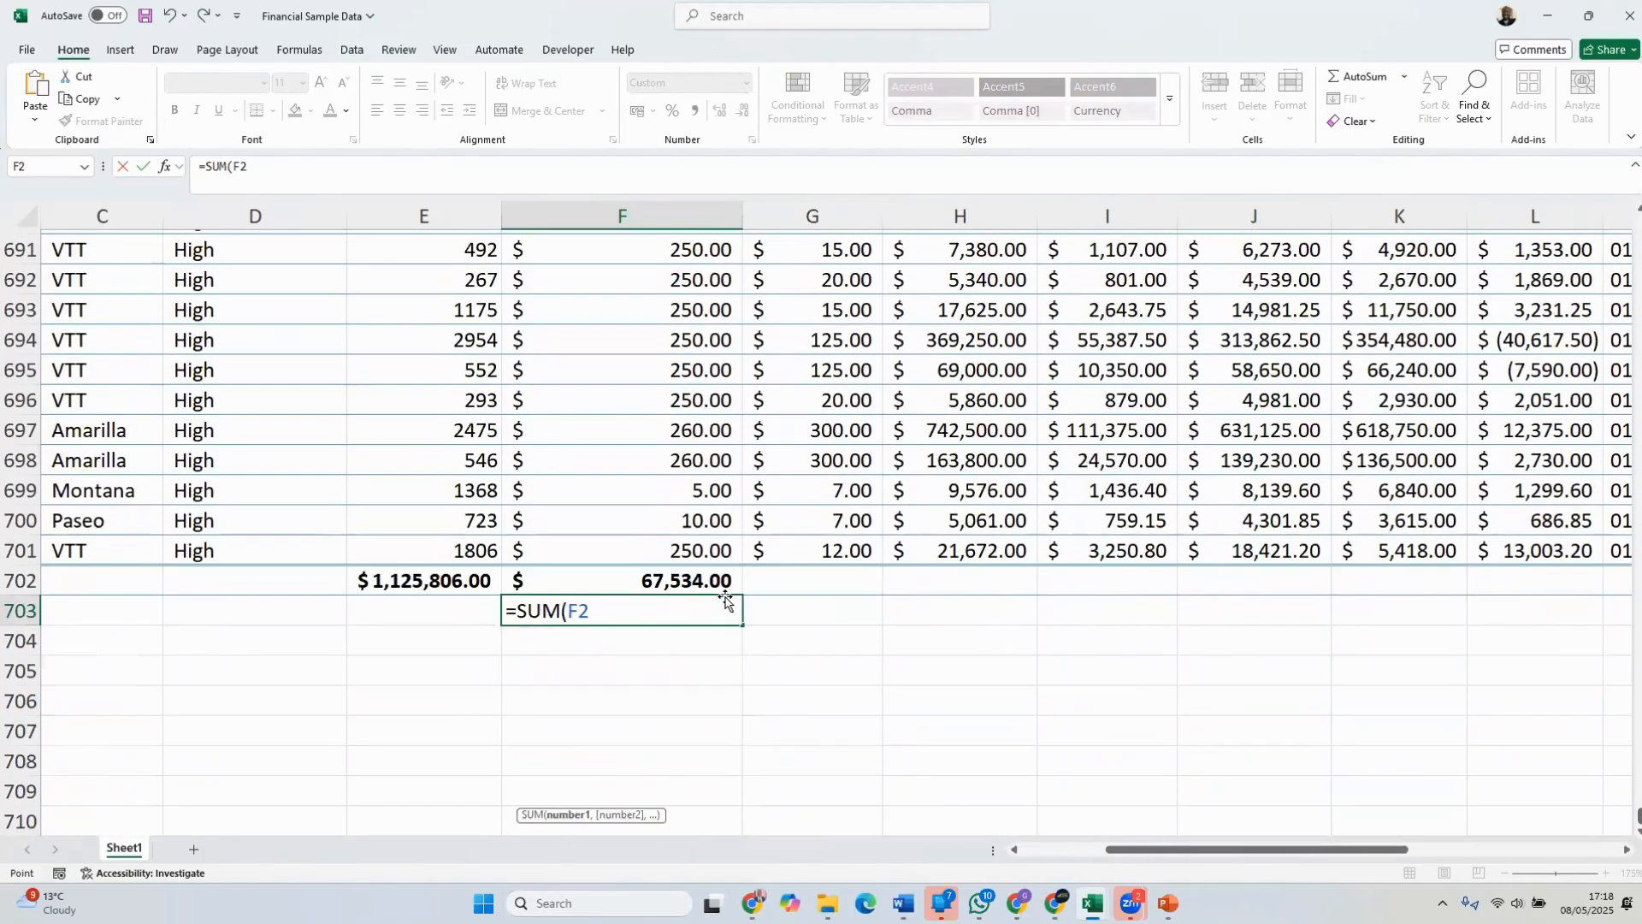
pyautogui.click(619, 426)
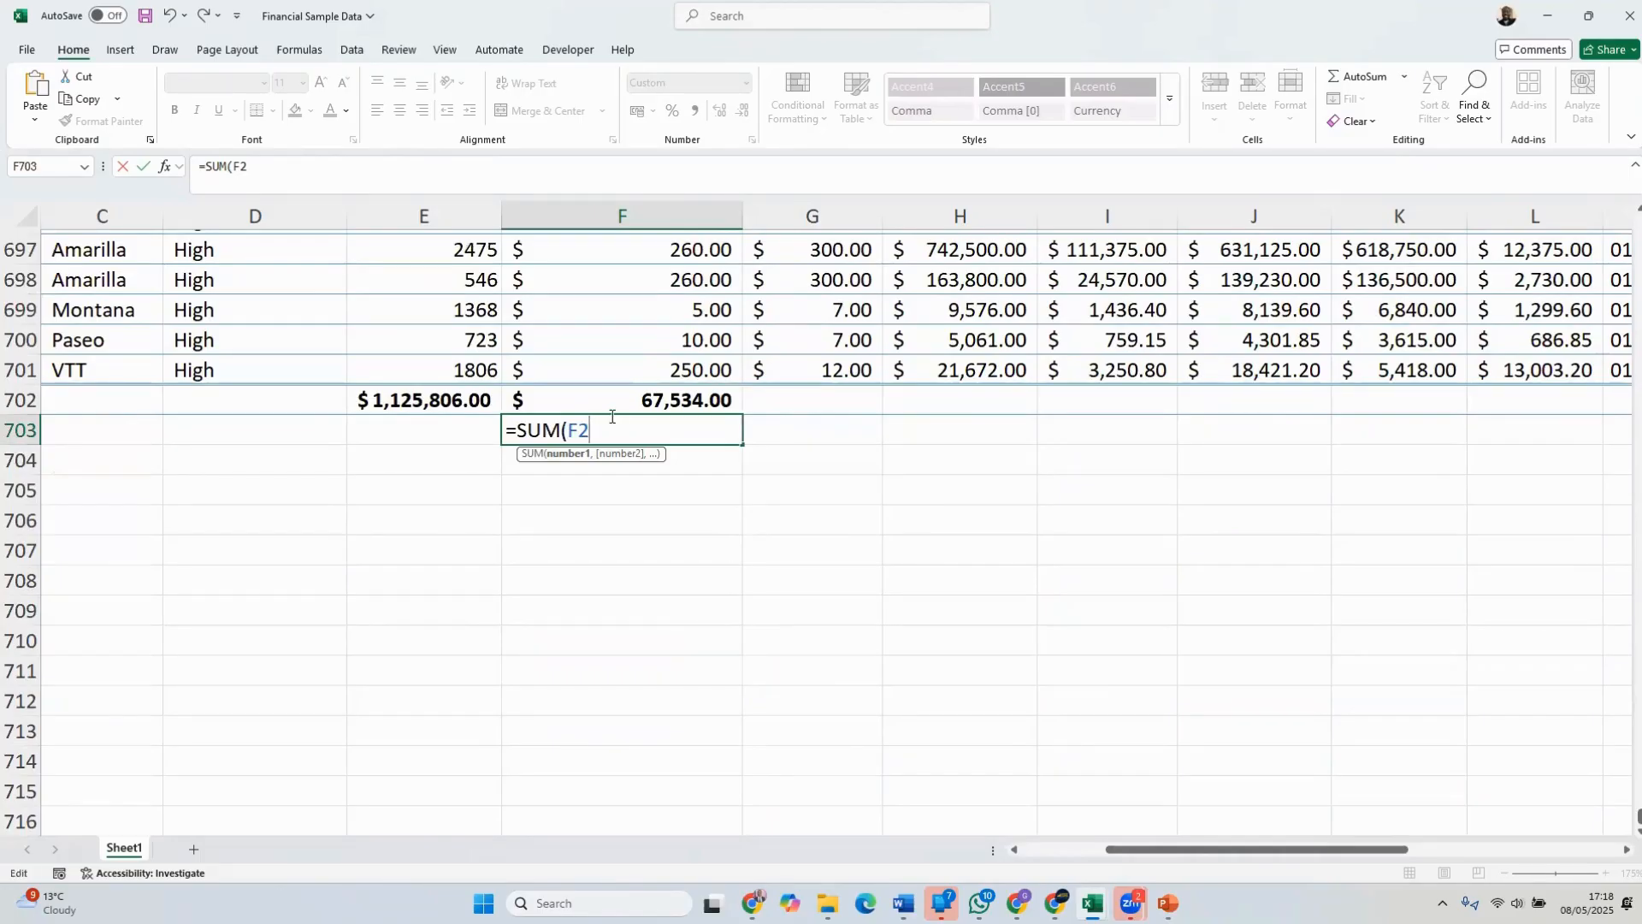
pyautogui.write(':')
pyautogui.click(631, 369)
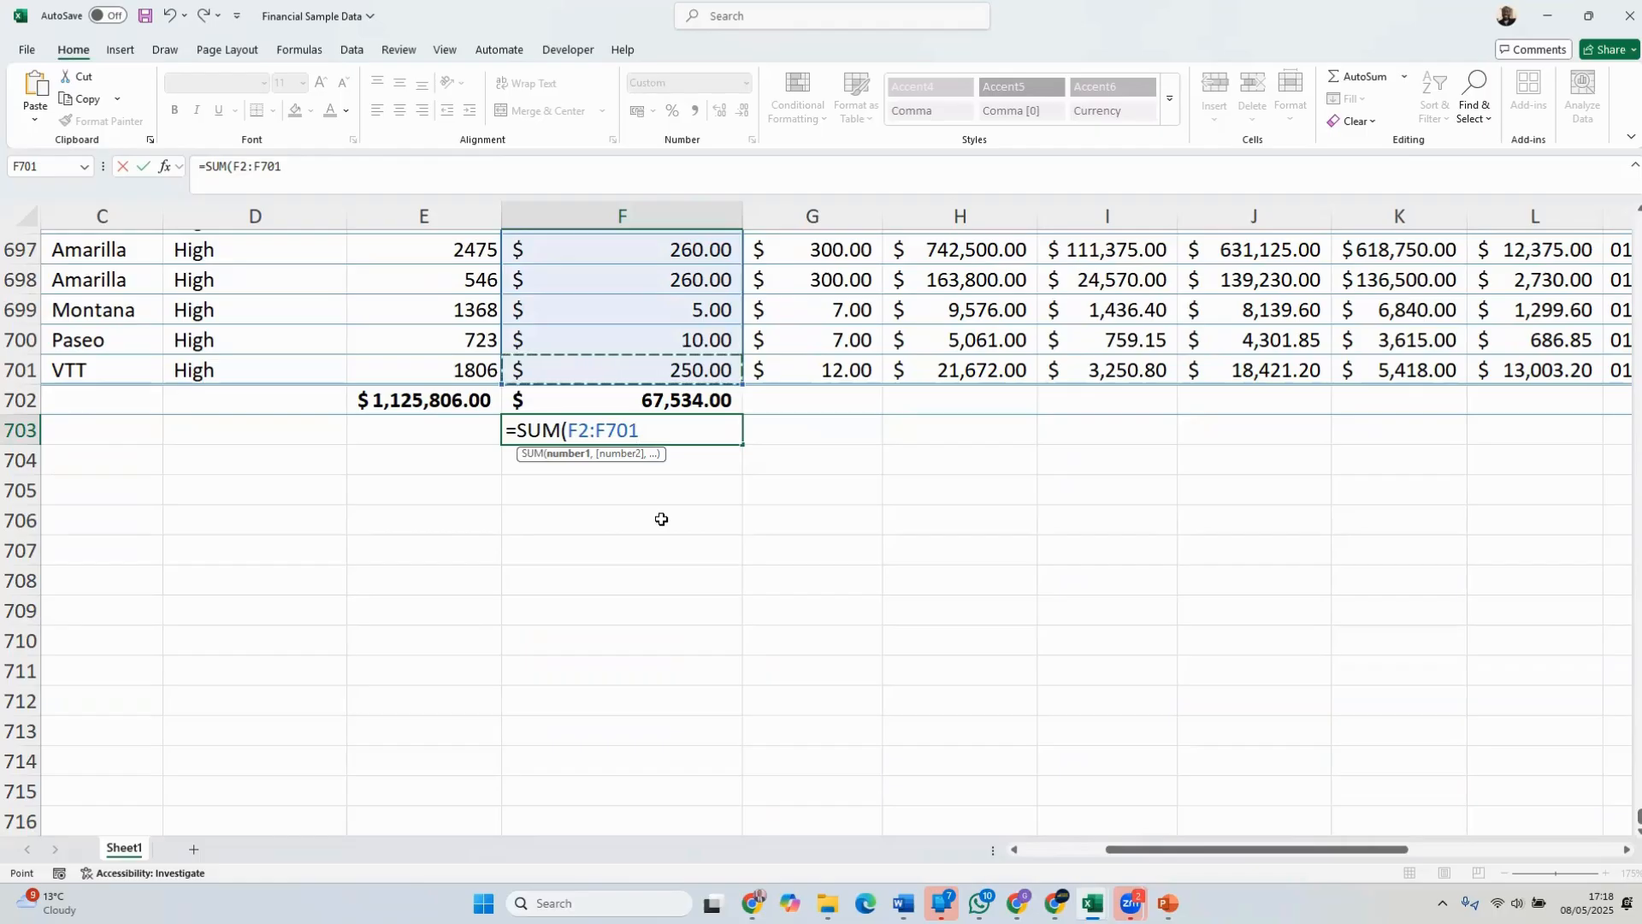
pyautogui.write(')')
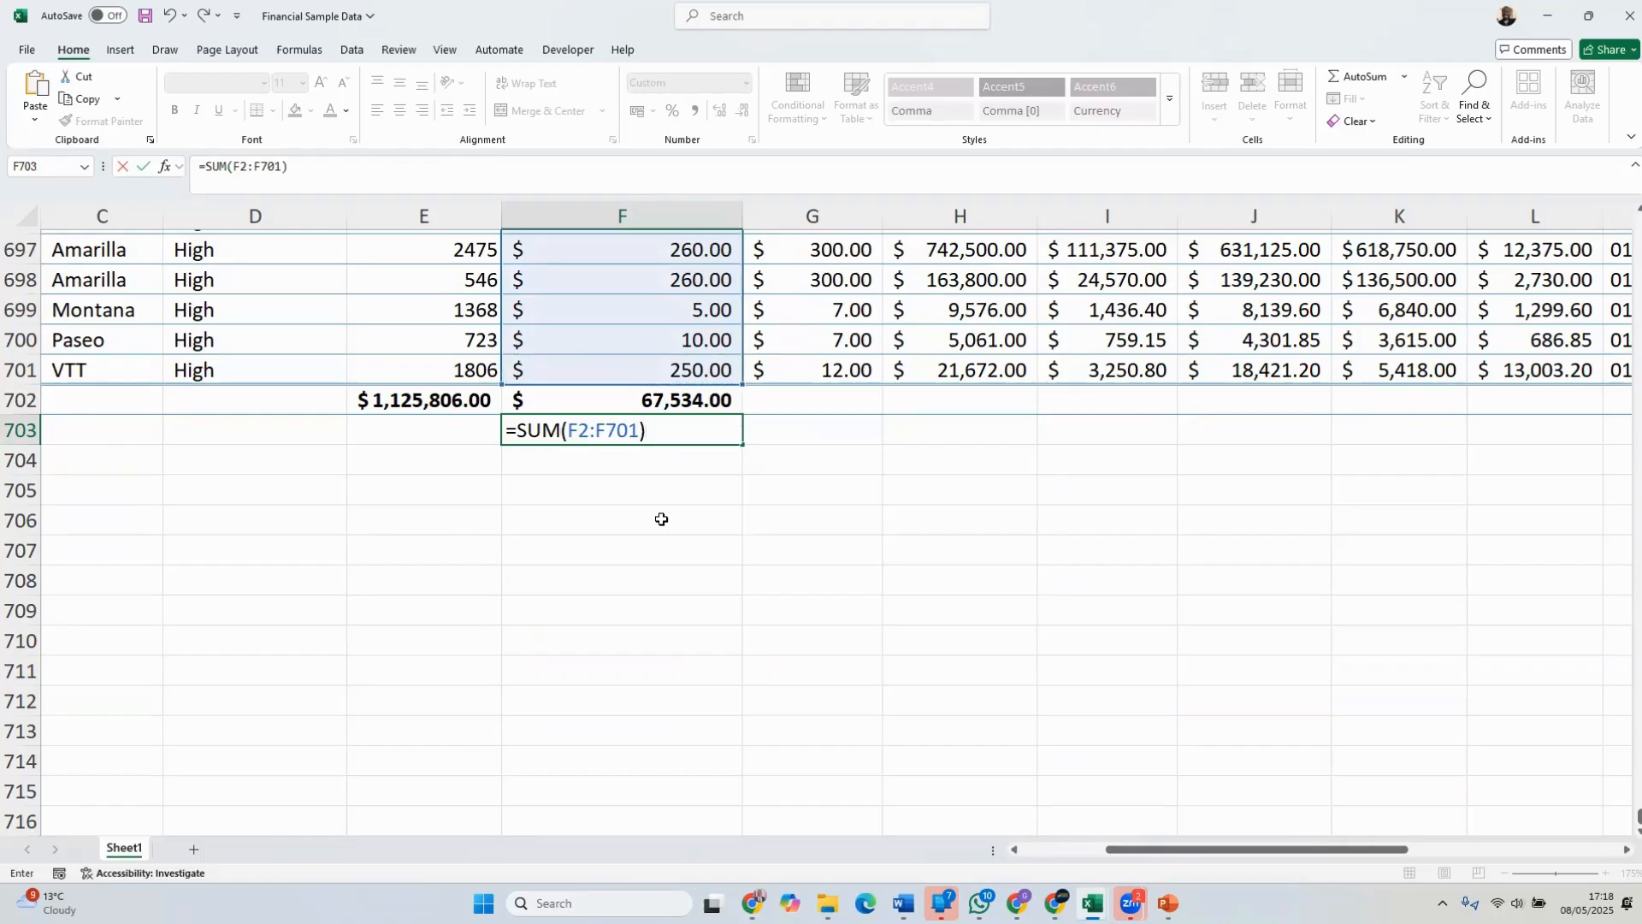
pyautogui.press('Return')
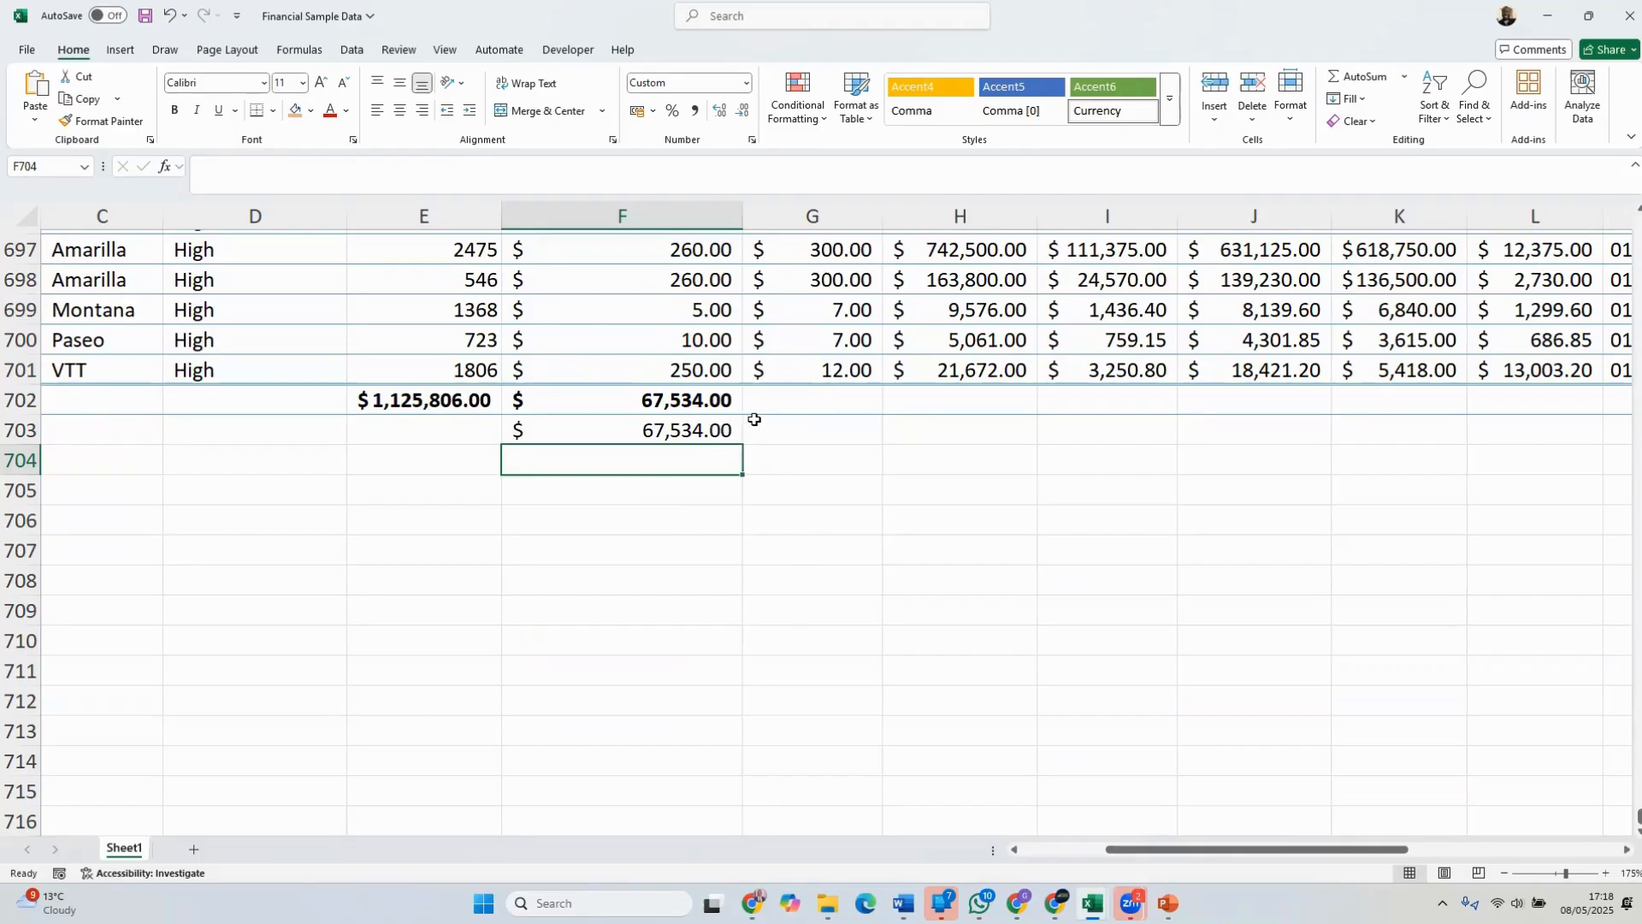
# Enter the formula =SUM(G687:G701) in G702, below the Sale Price column
pyautogui.click(777, 406)
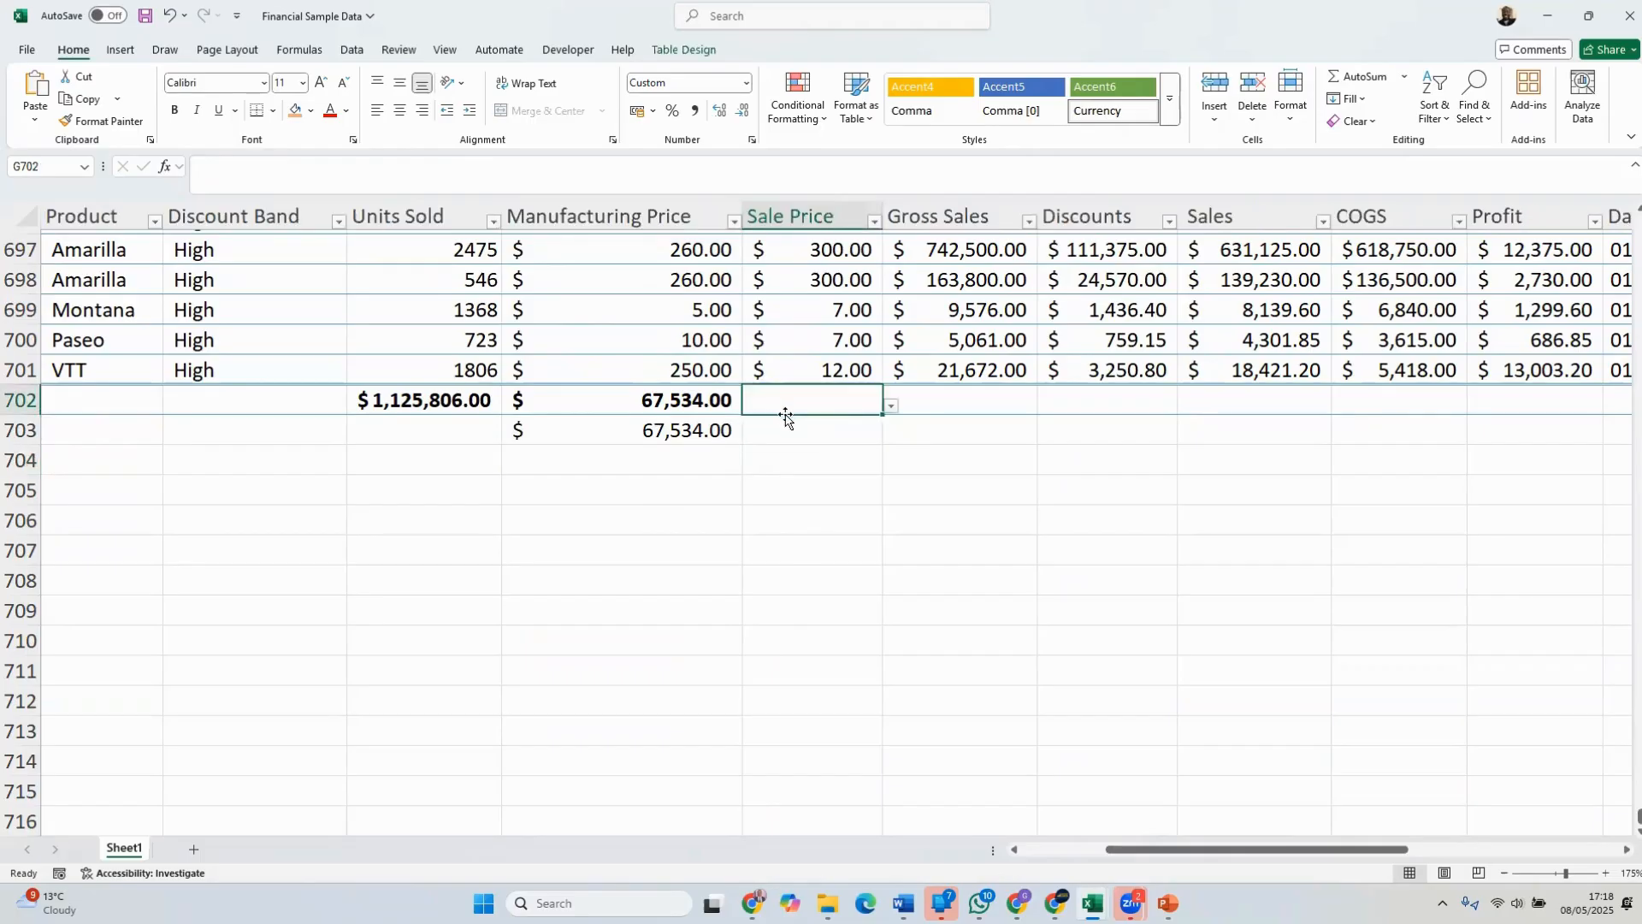
pyautogui.write('=')
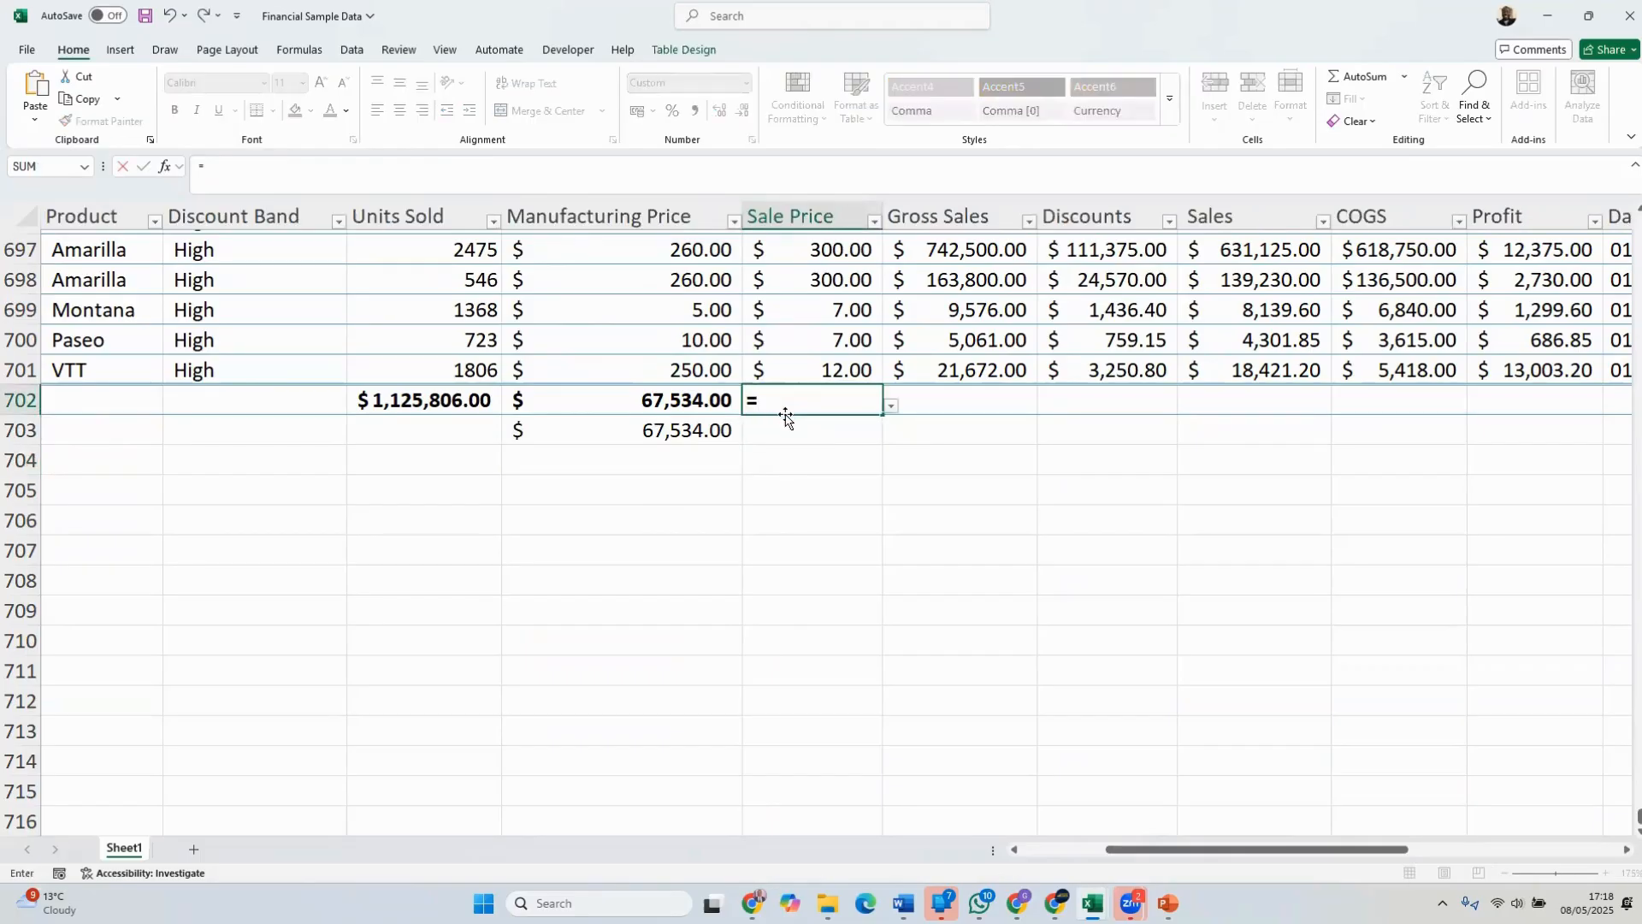
pyautogui.write('SUM(')
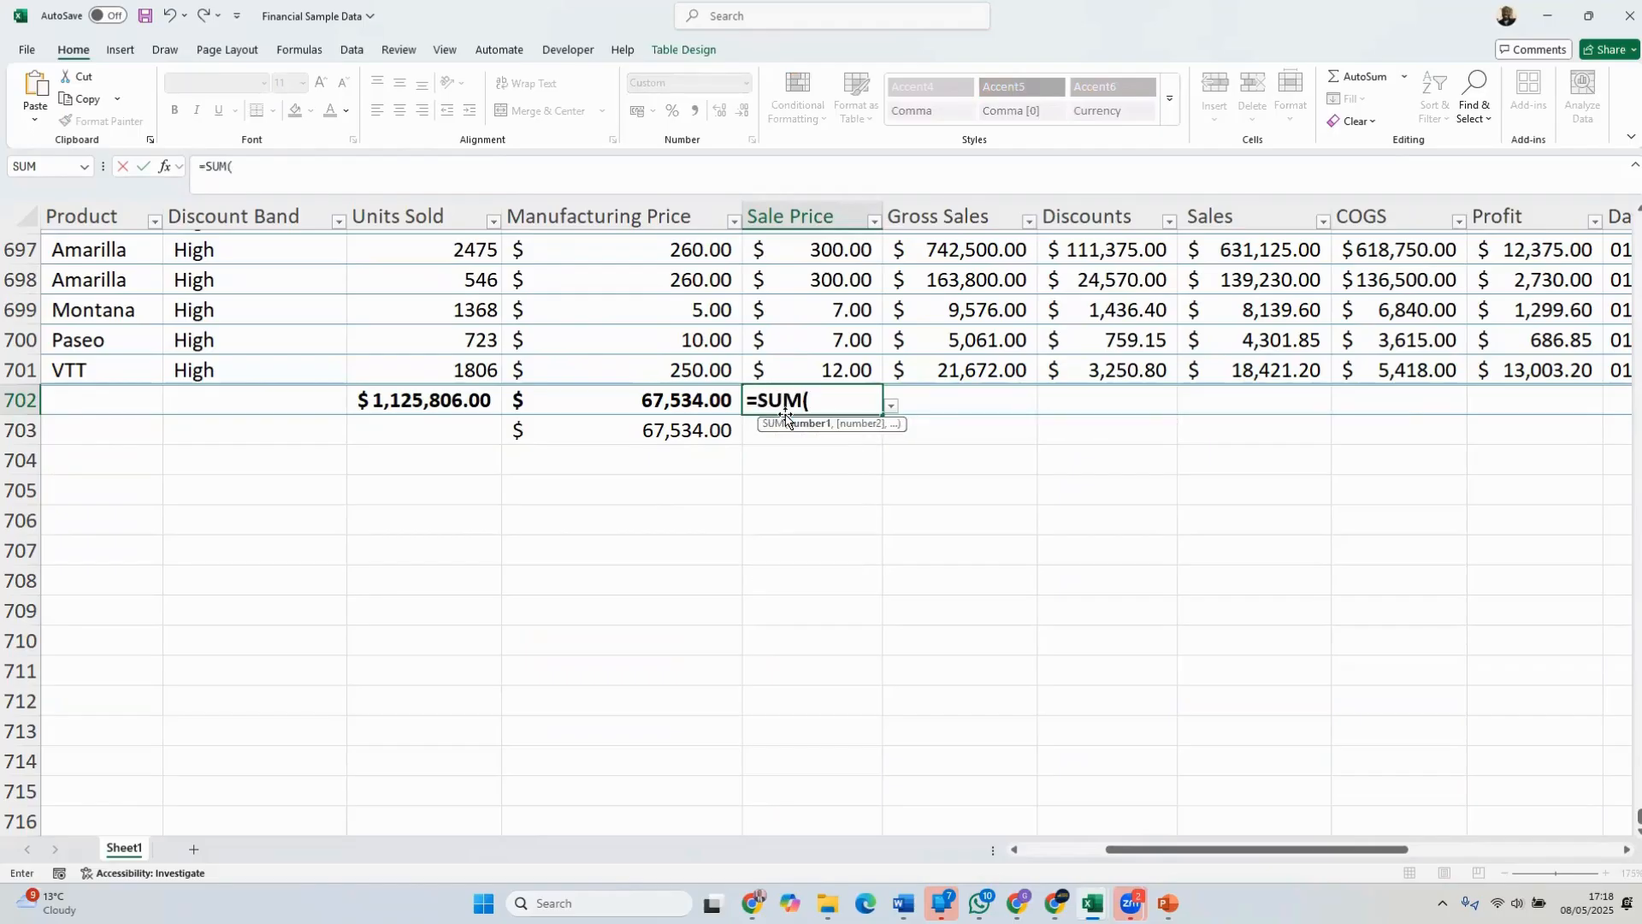
pyautogui.scroll(4, 941, 368)
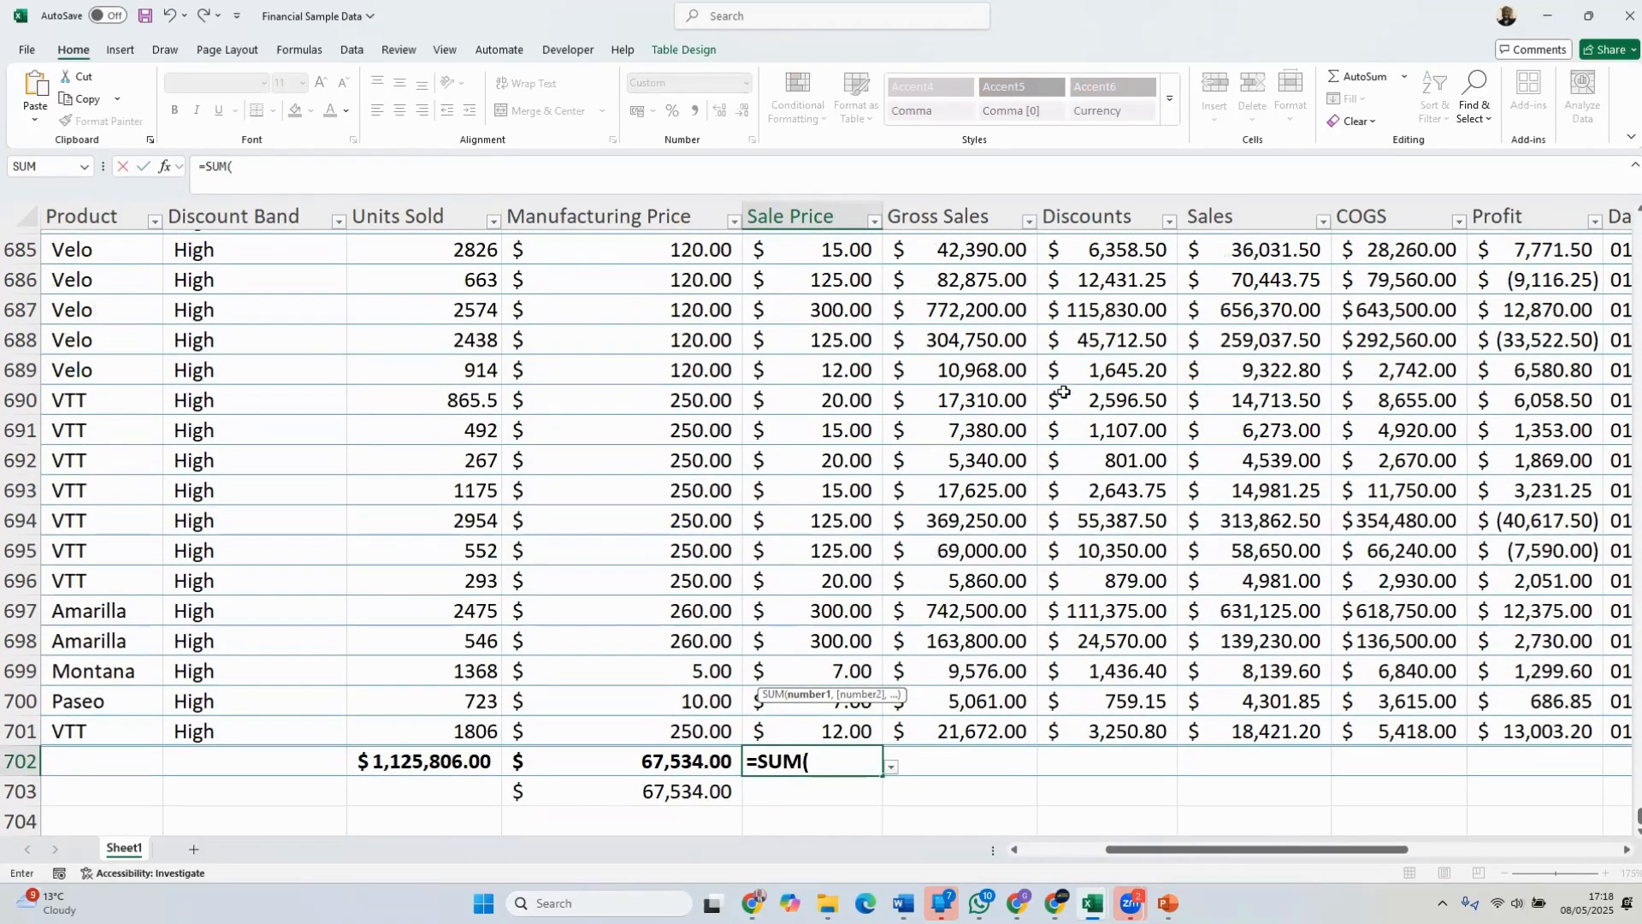
pyautogui.click(832, 313)
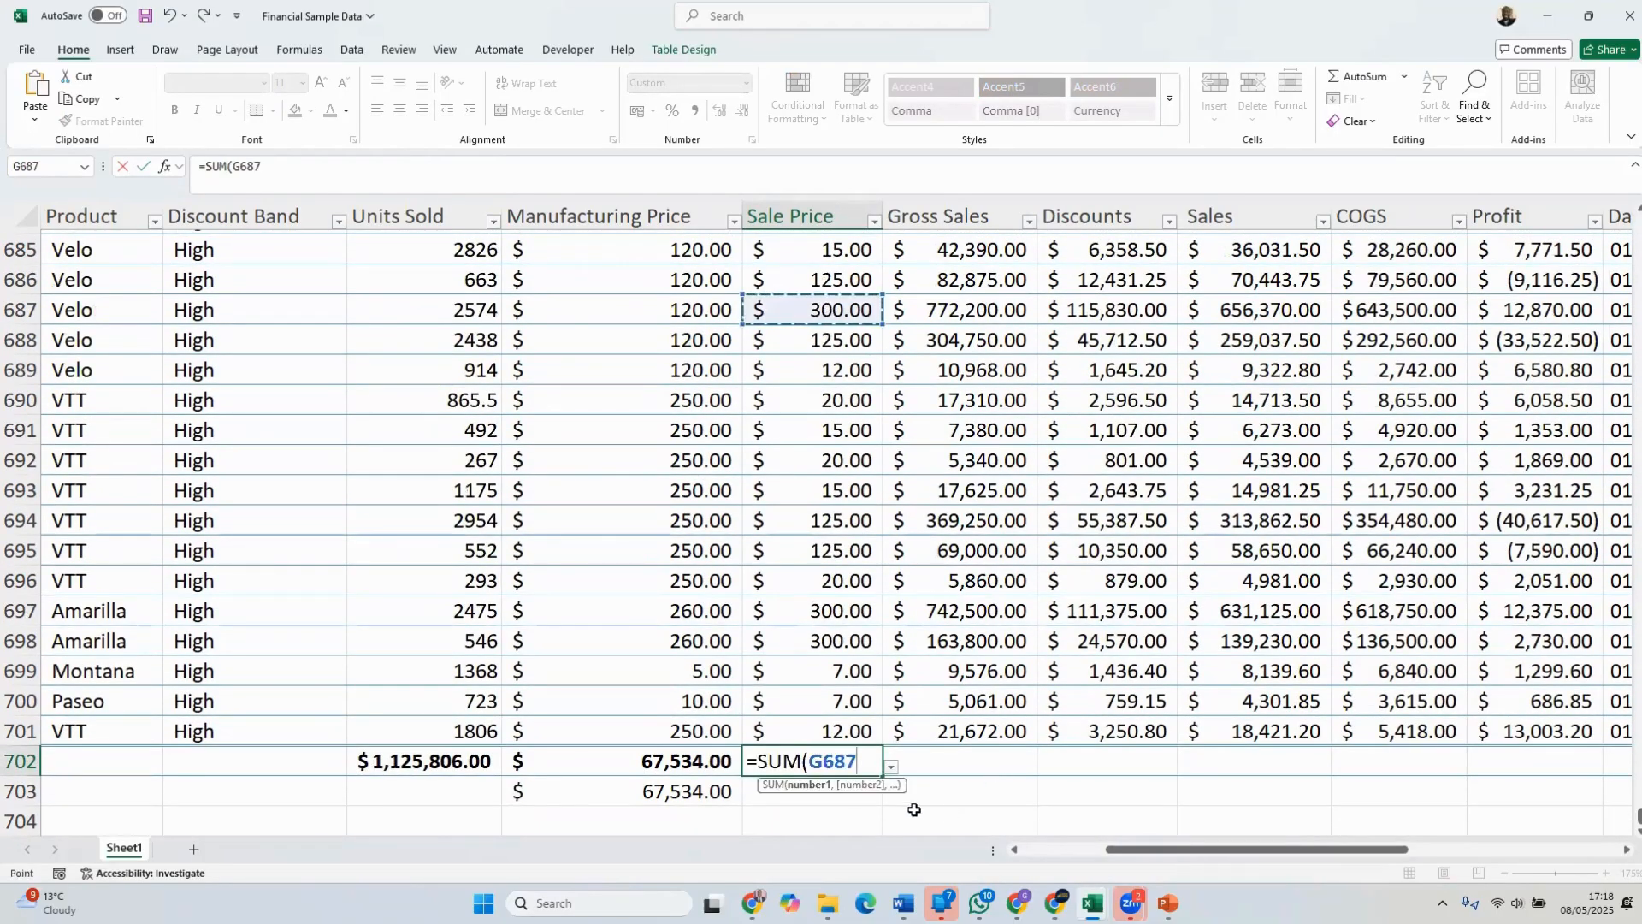
pyautogui.press('F8')
pyautogui.scroll(-3, 914, 634)
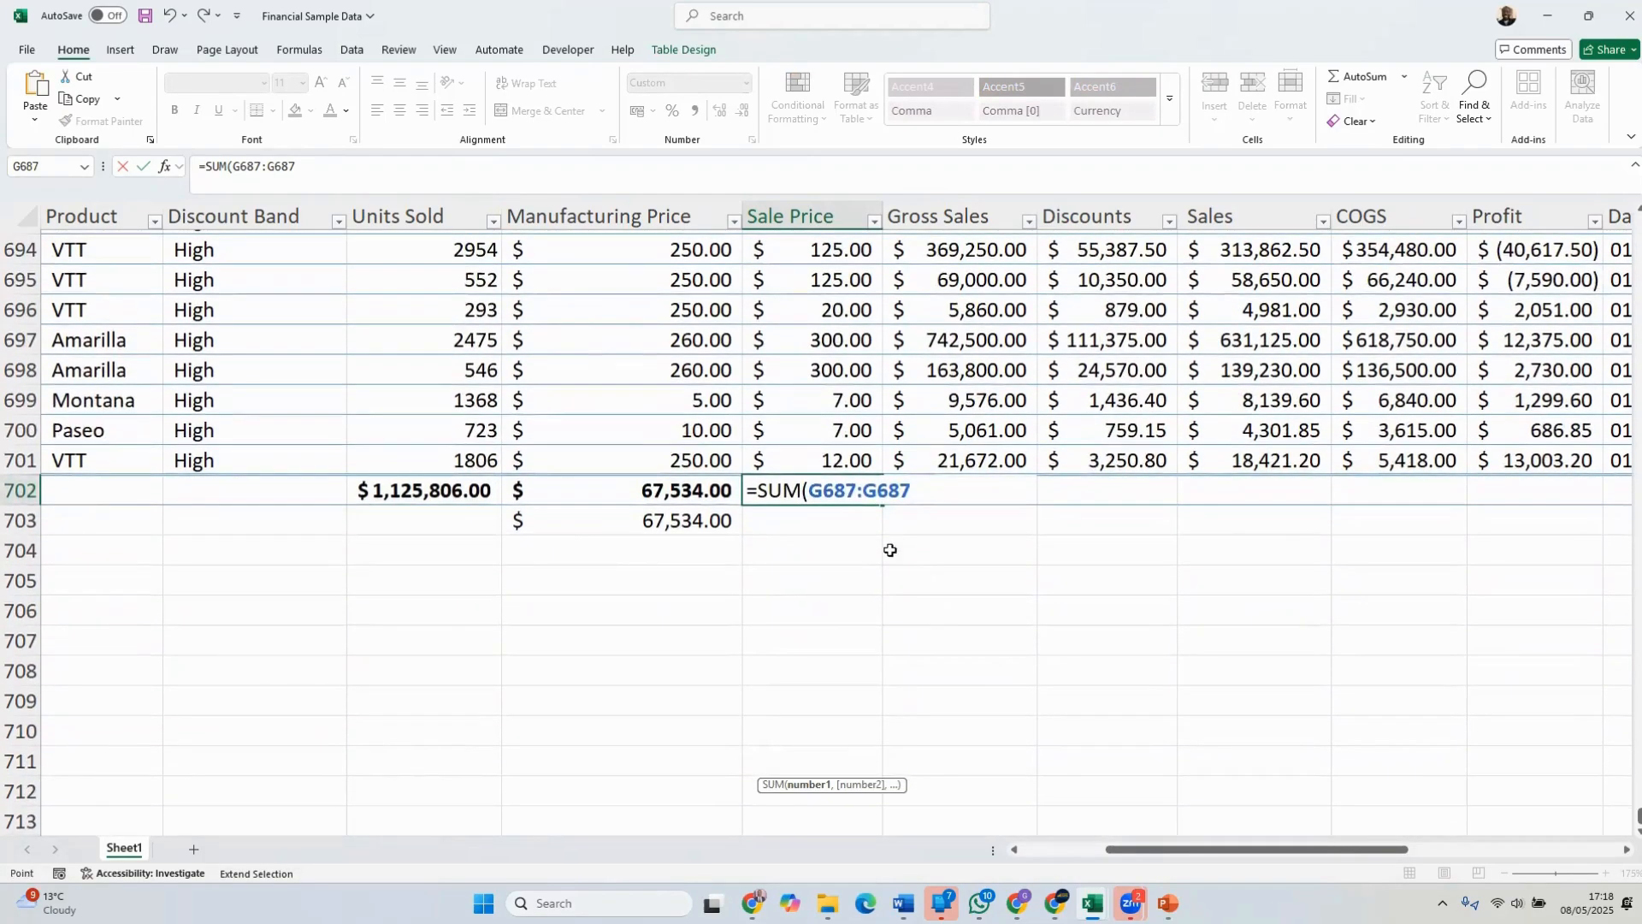
pyautogui.click(826, 460)
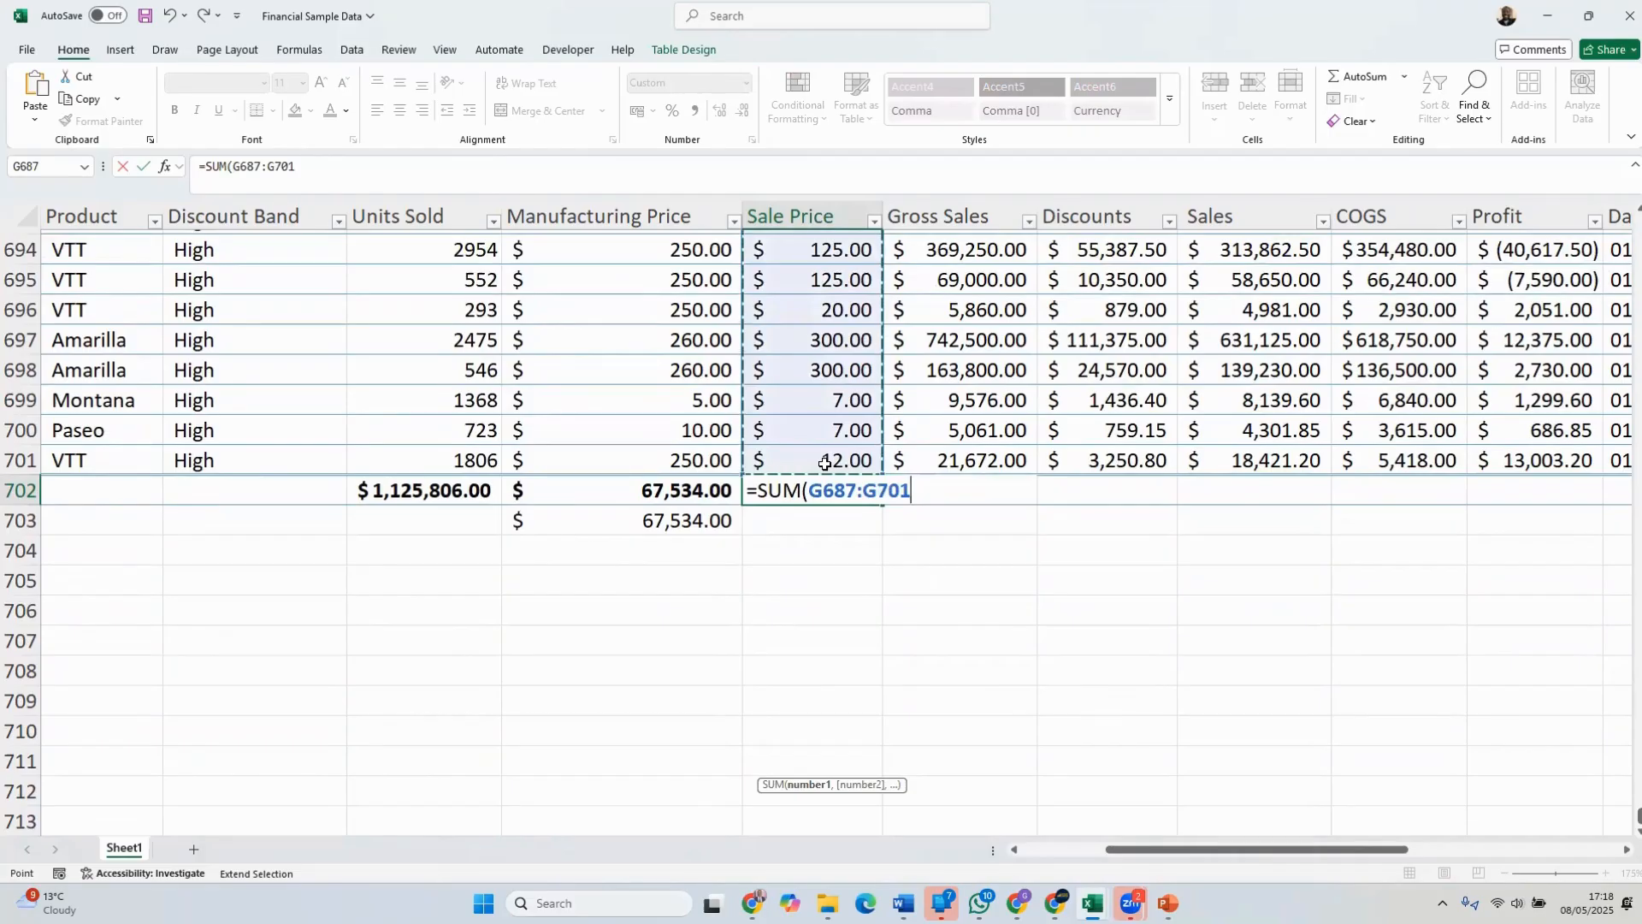
pyautogui.write(')')
pyautogui.scroll(5, 943, 457)
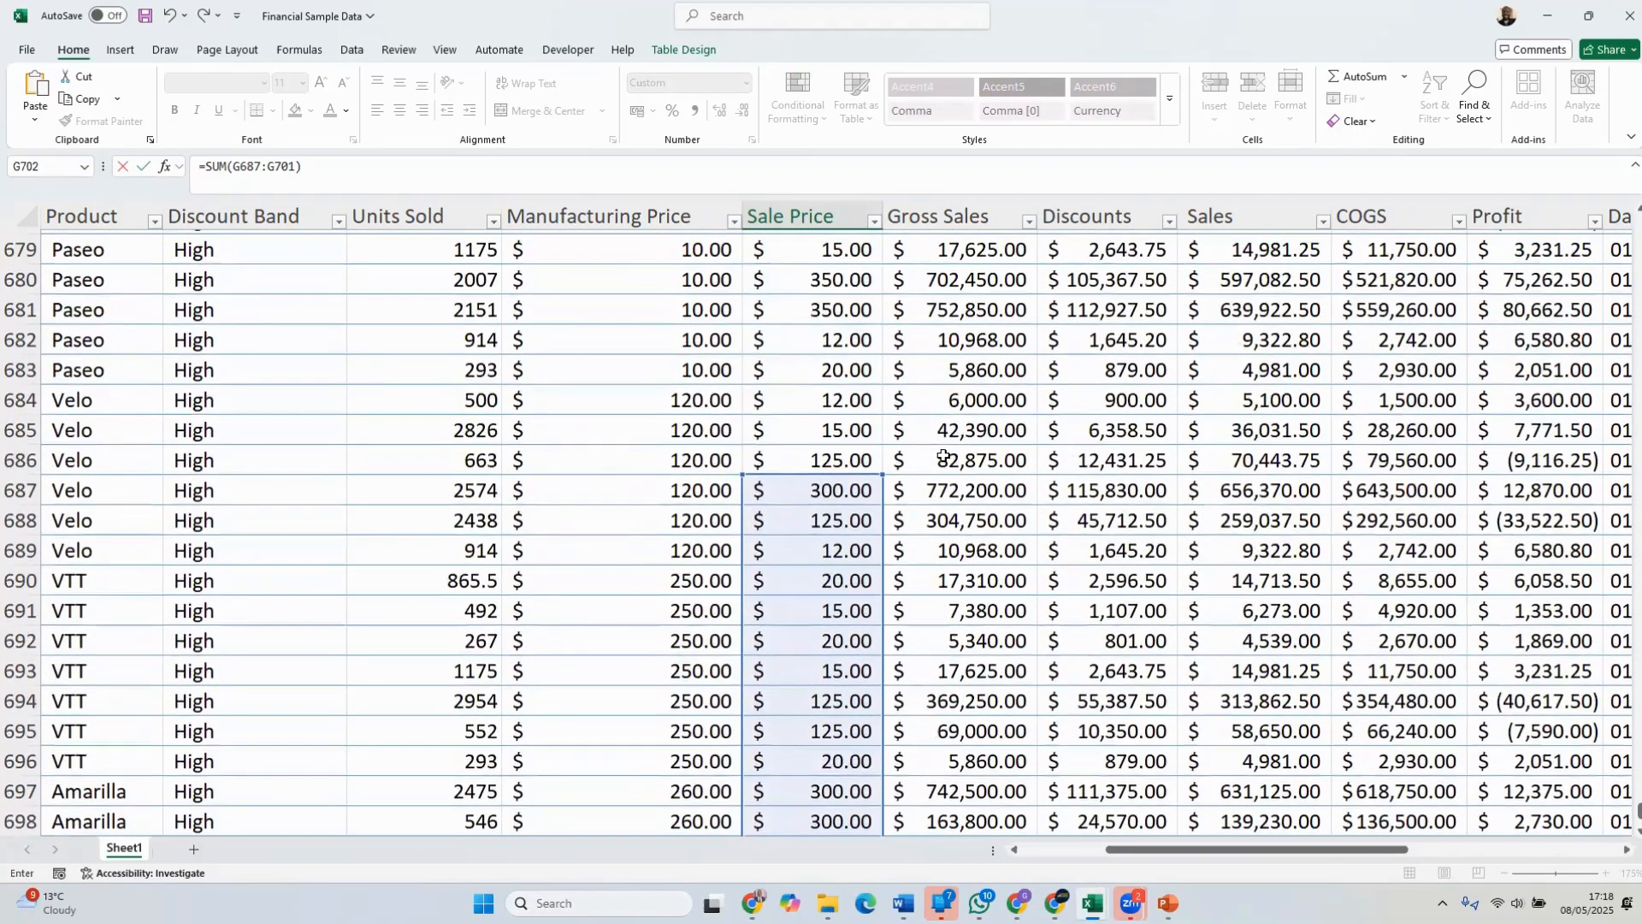
pyautogui.scroll(3, 944, 479)
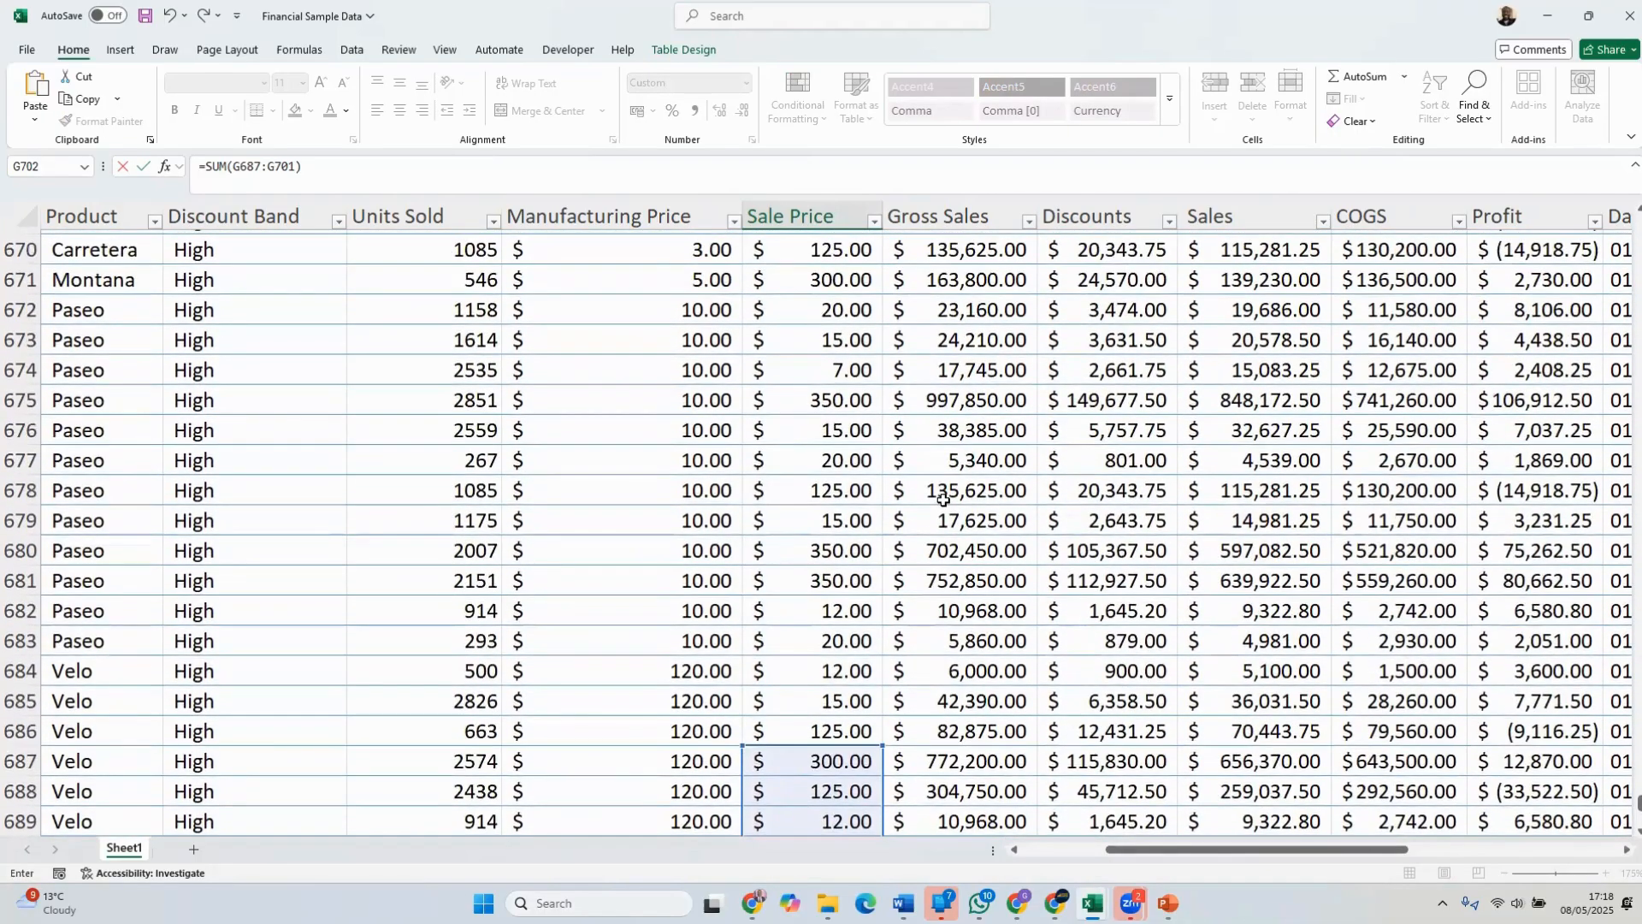
pyautogui.scroll(-3, 943, 500)
pyautogui.scroll(-5, 938, 494)
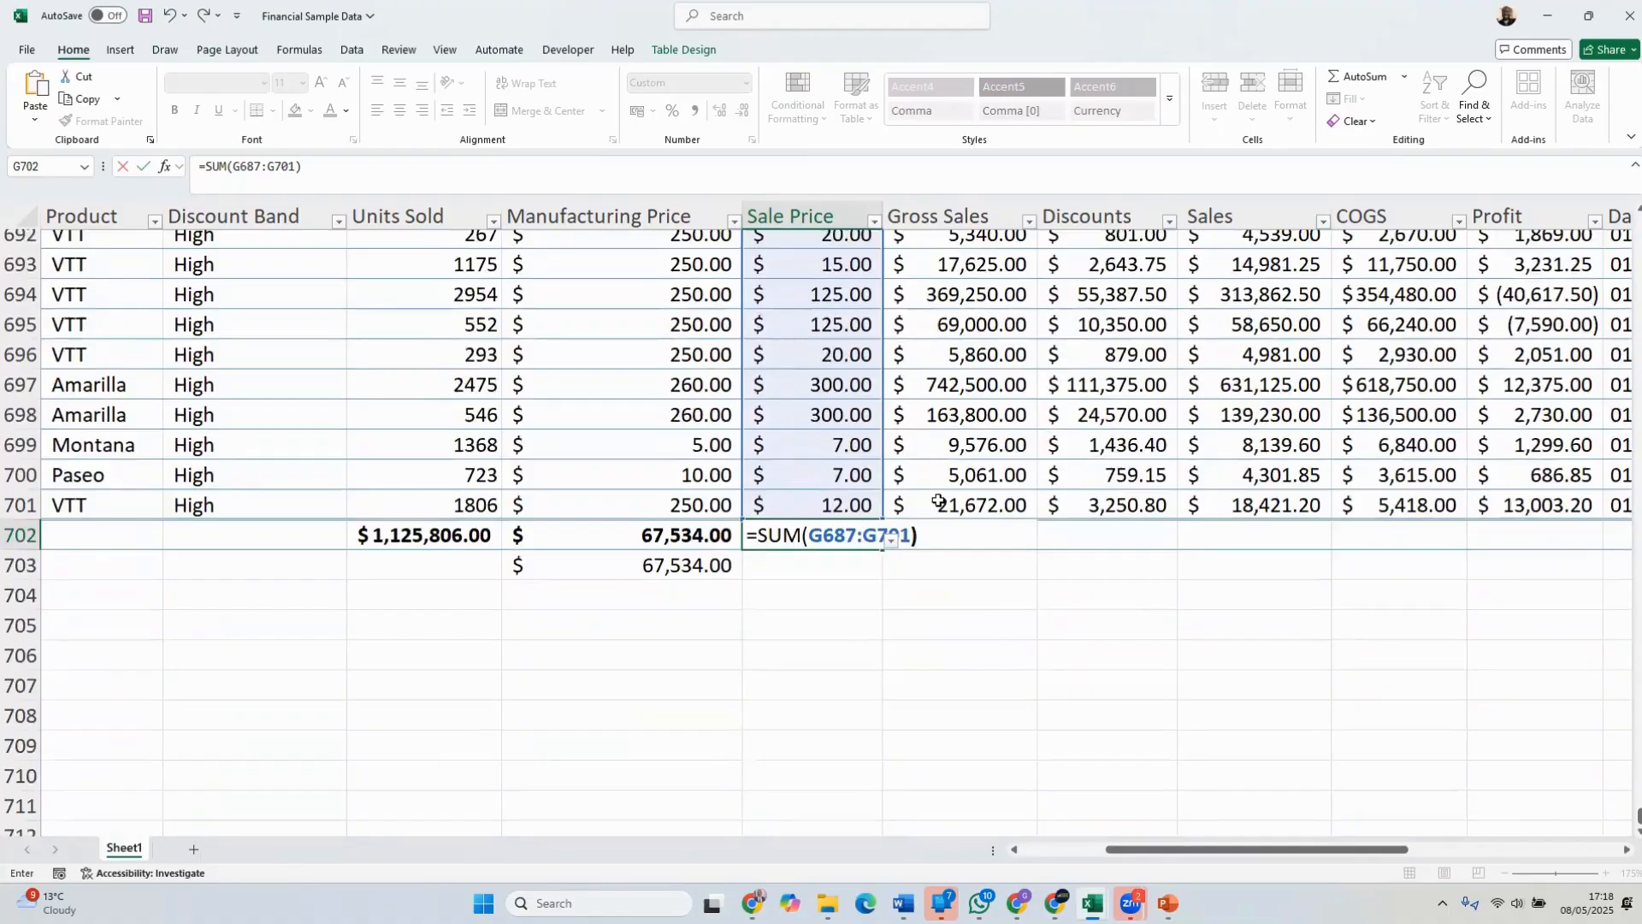
pyautogui.press('Return')
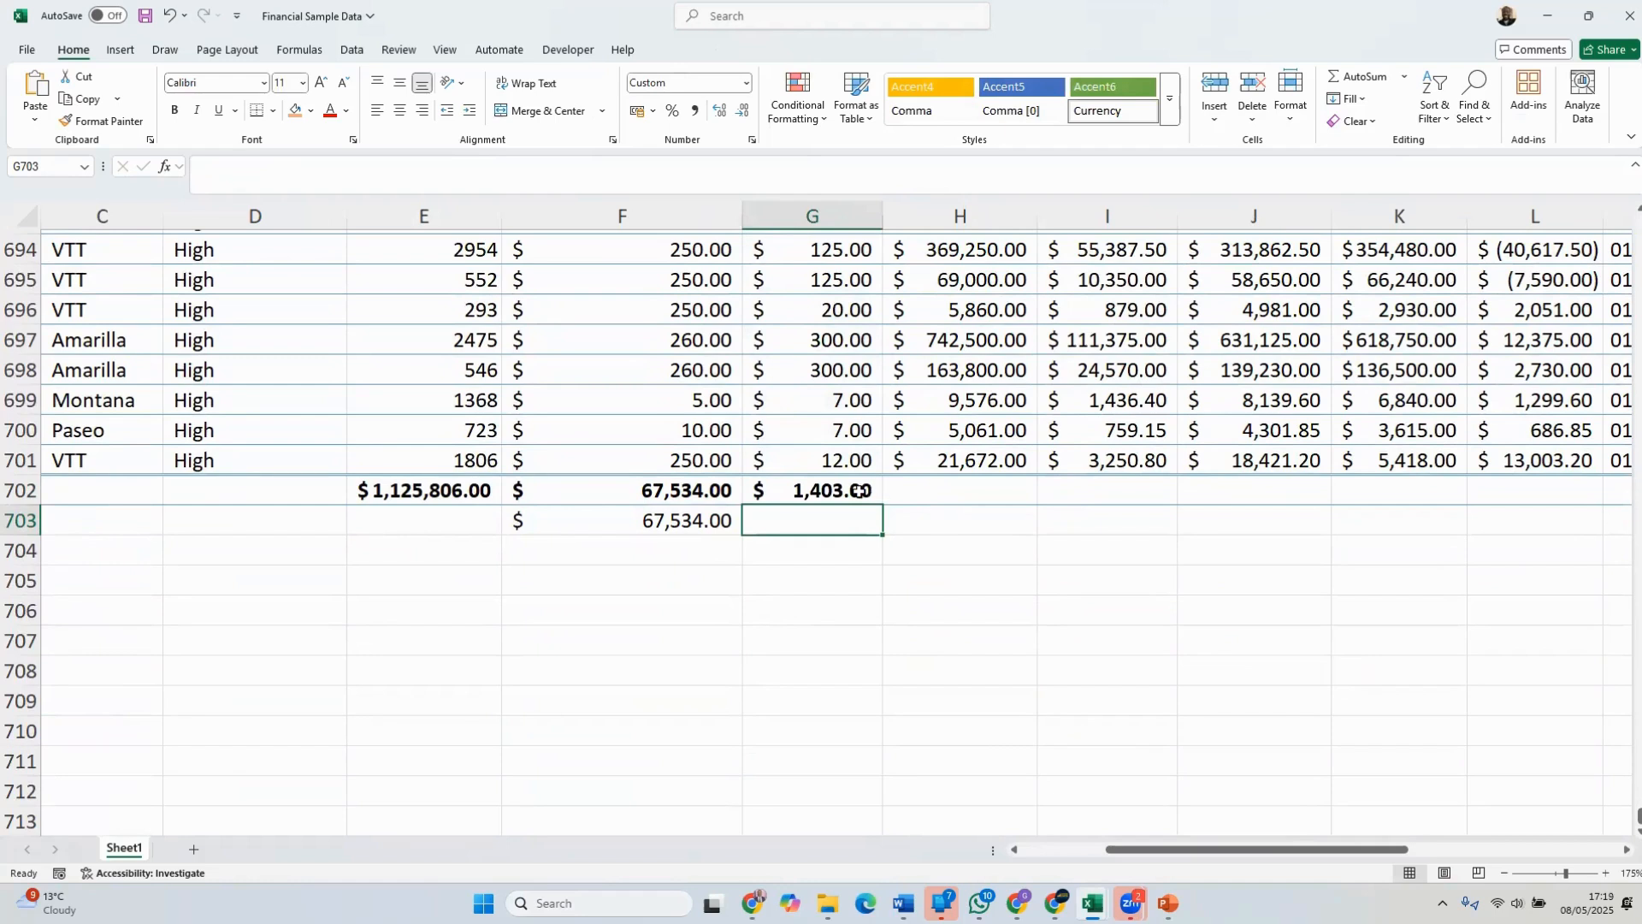
# Clear the partial Sale Price sum in G702 and total the whole column there with AutoSum
pyautogui.click(905, 489)
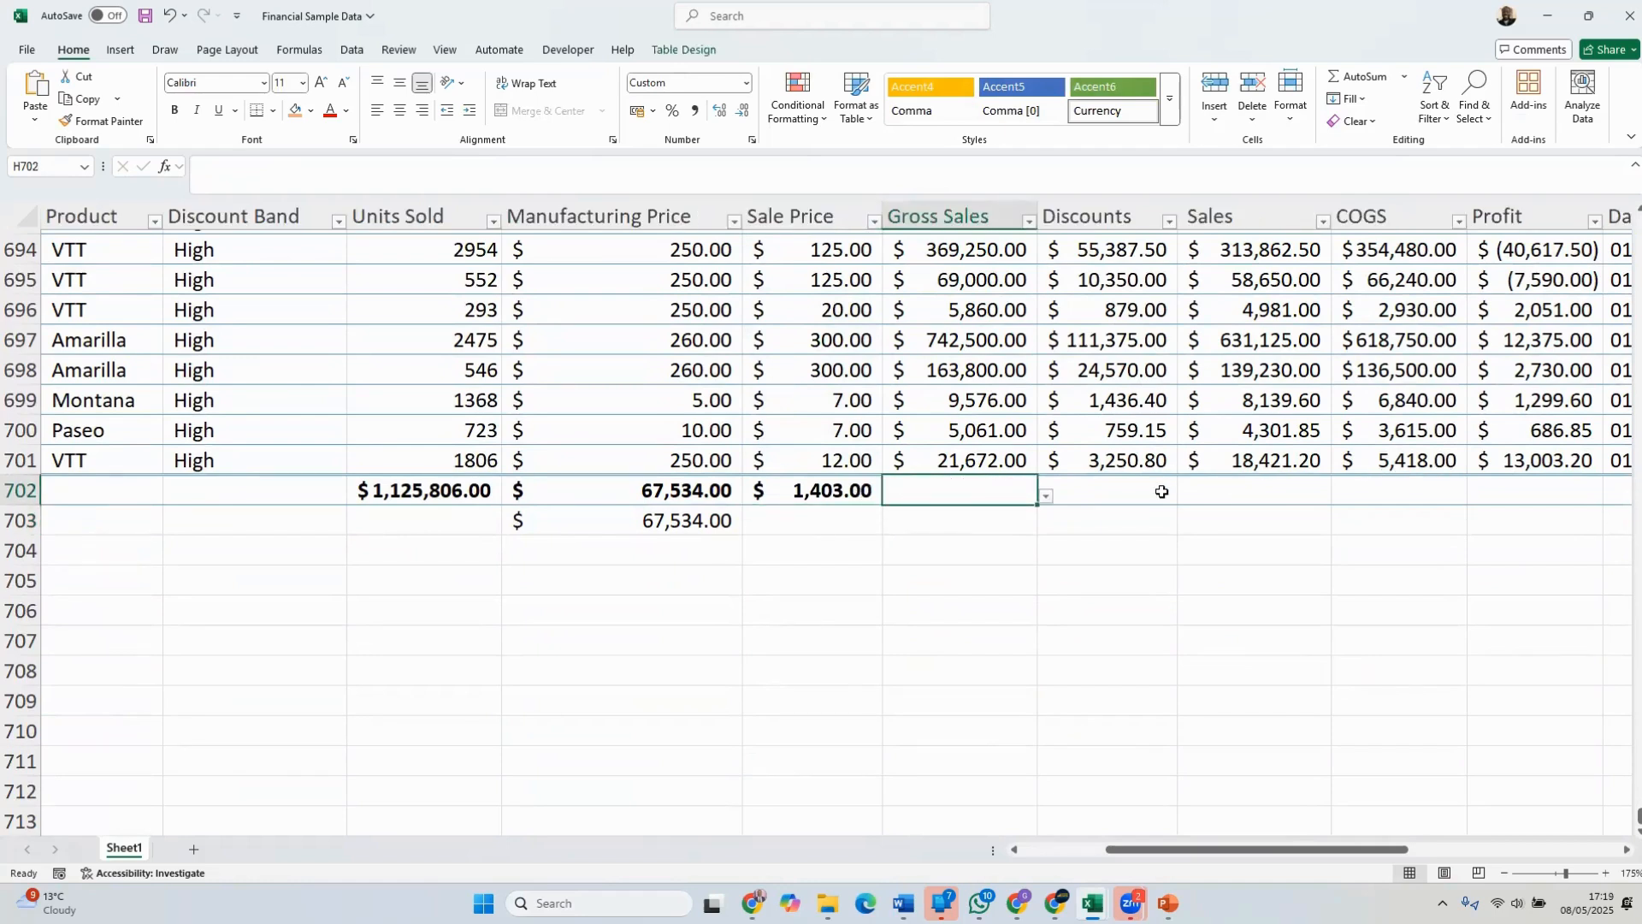
pyautogui.click(840, 496)
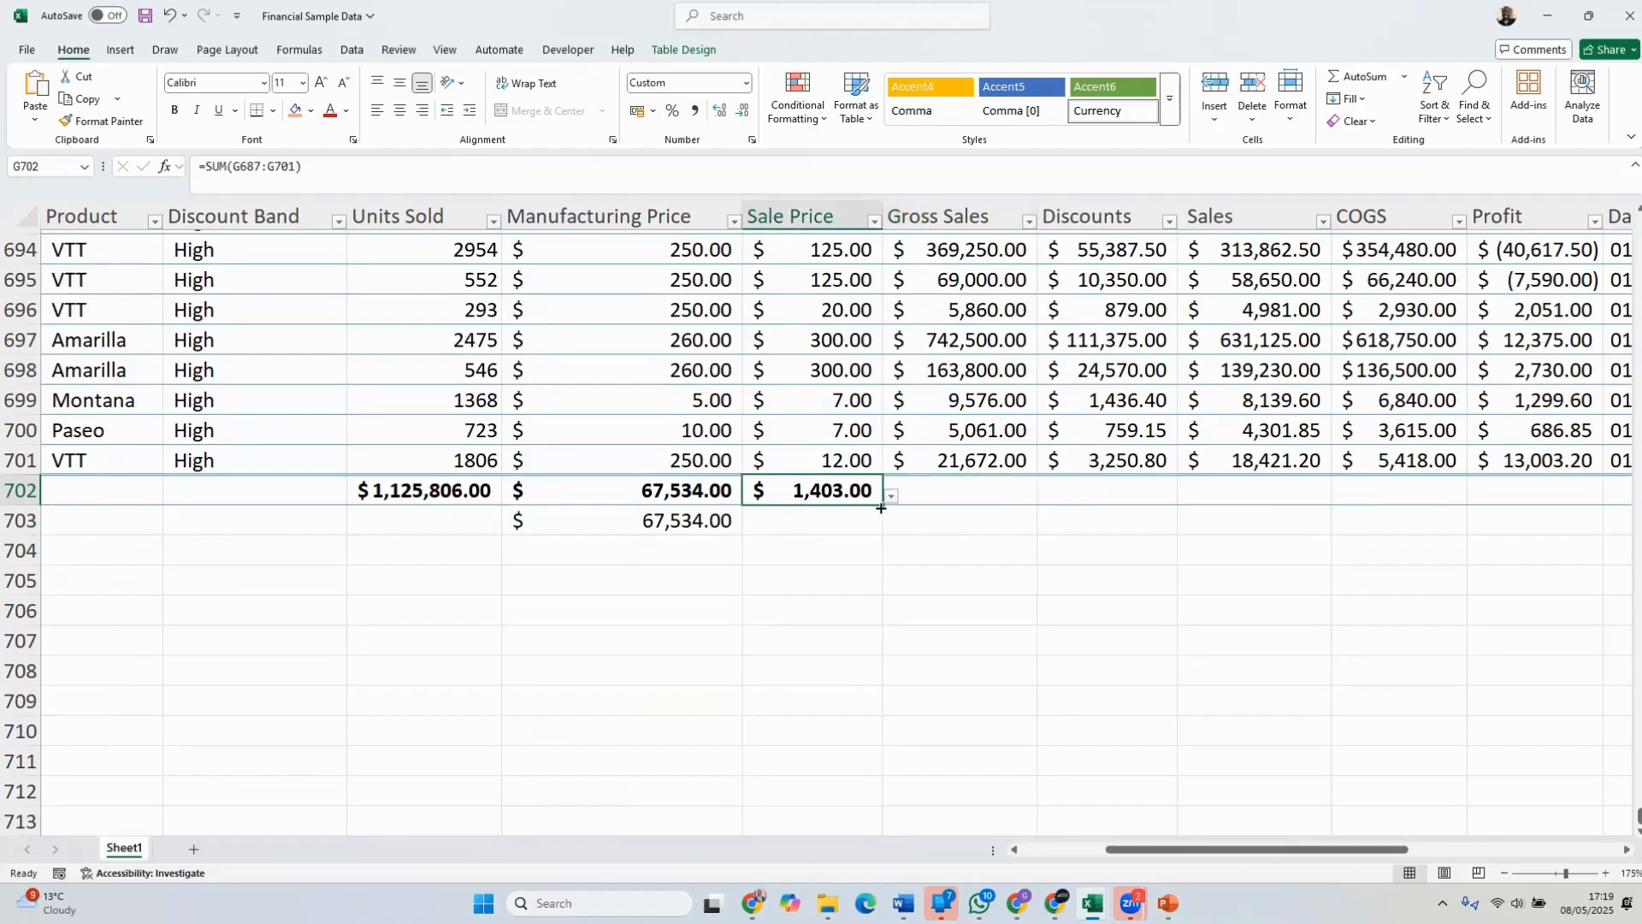
pyautogui.click(835, 509)
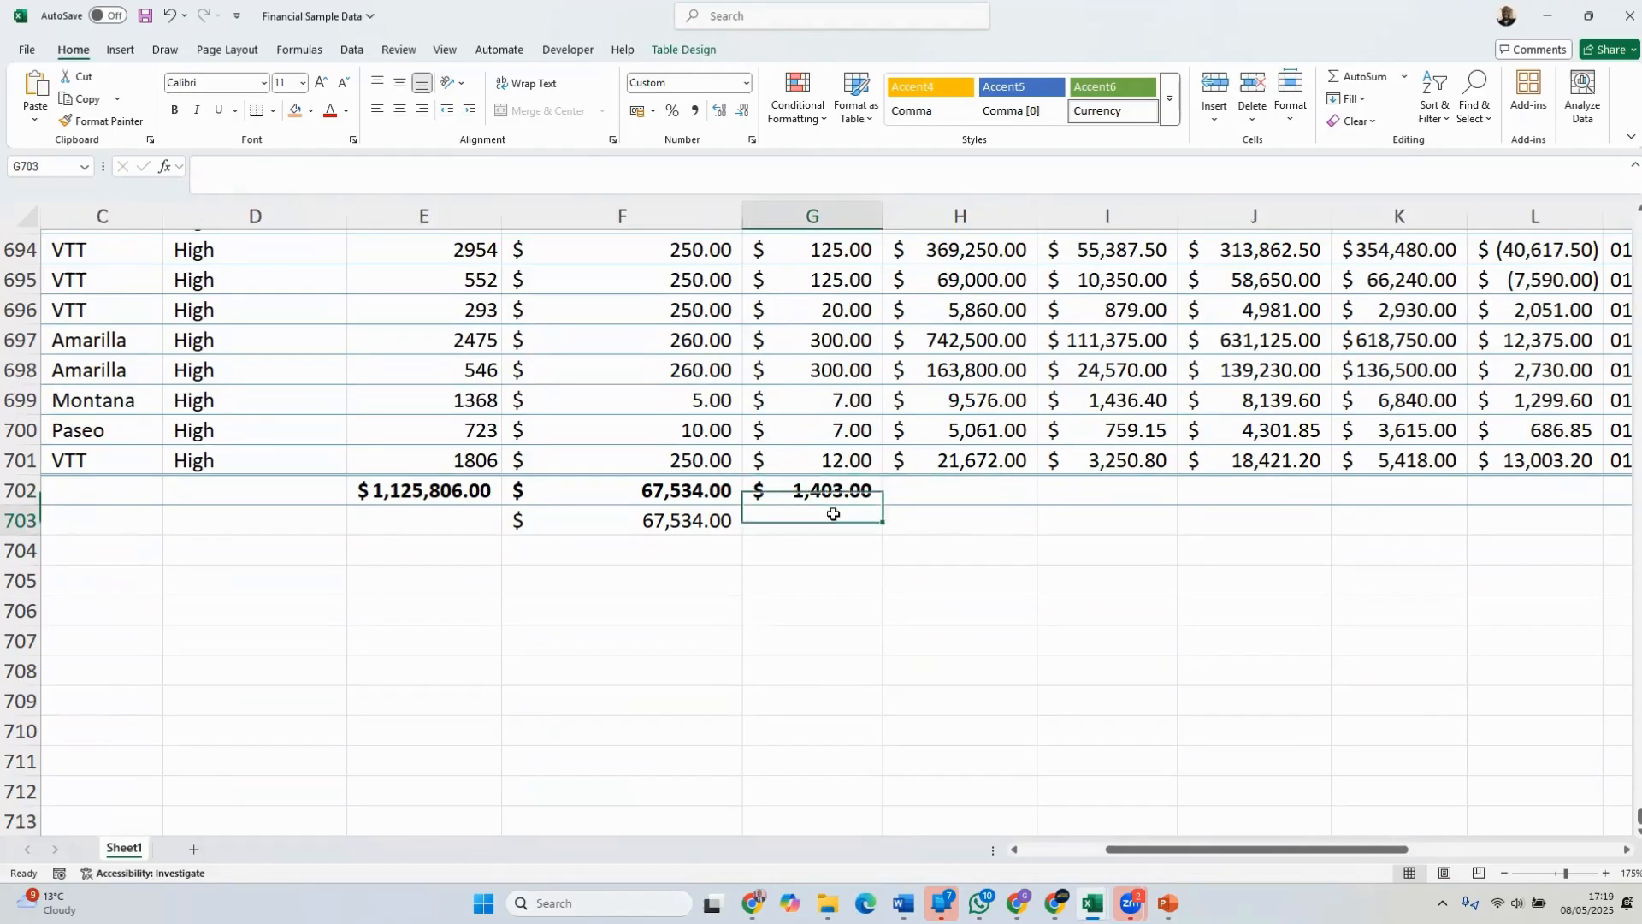
pyautogui.click(832, 490)
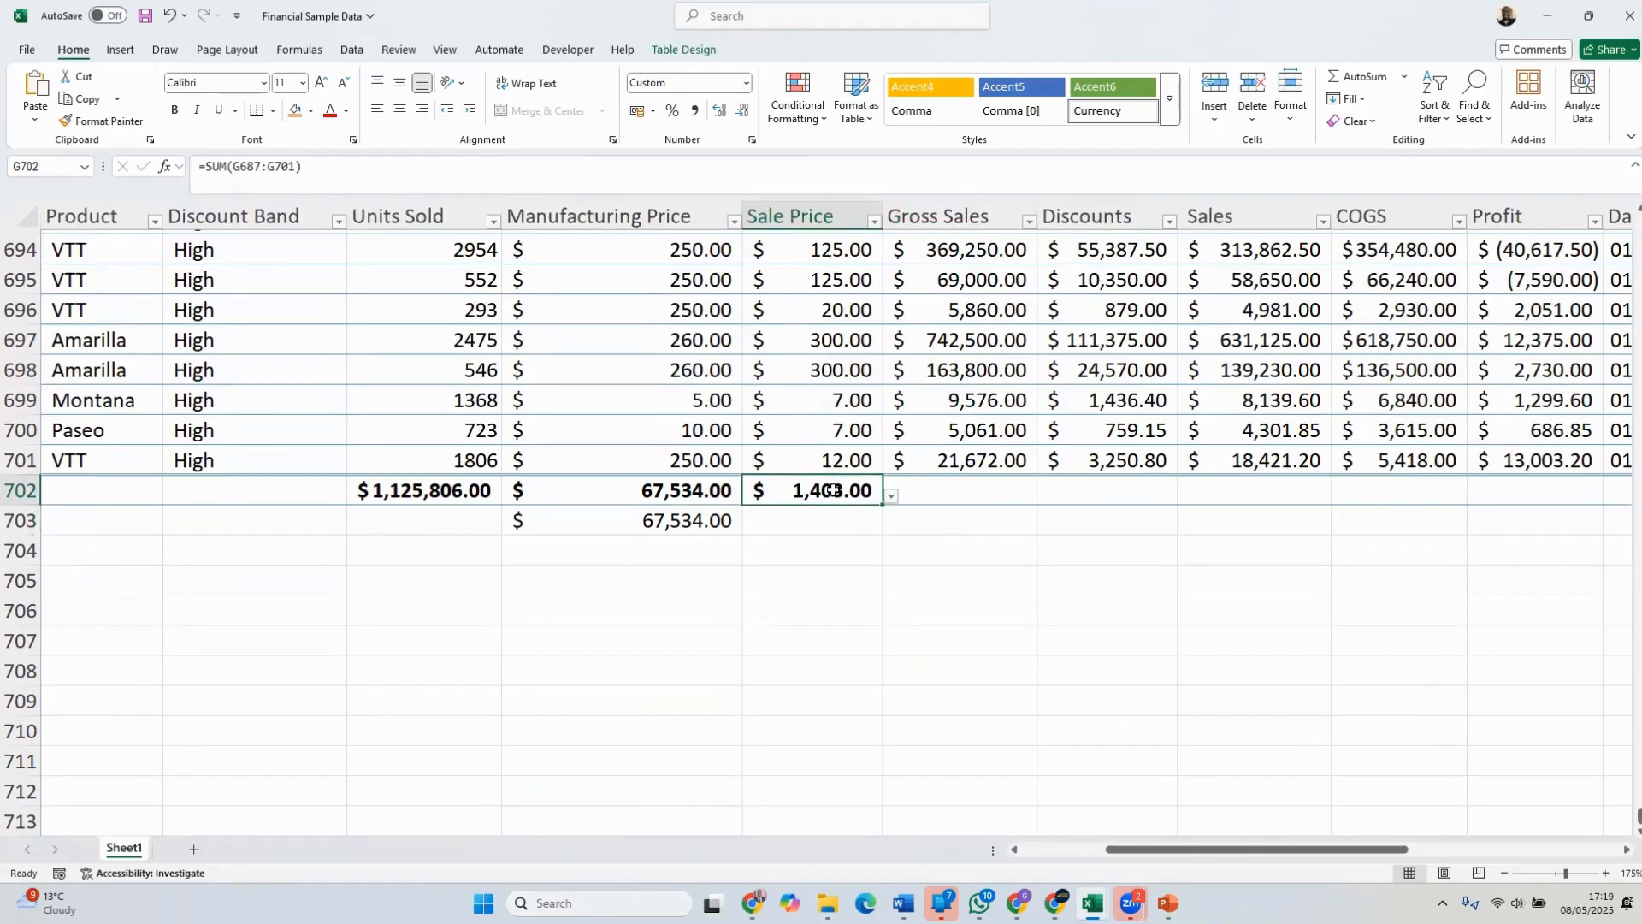
pyautogui.press('Delete')
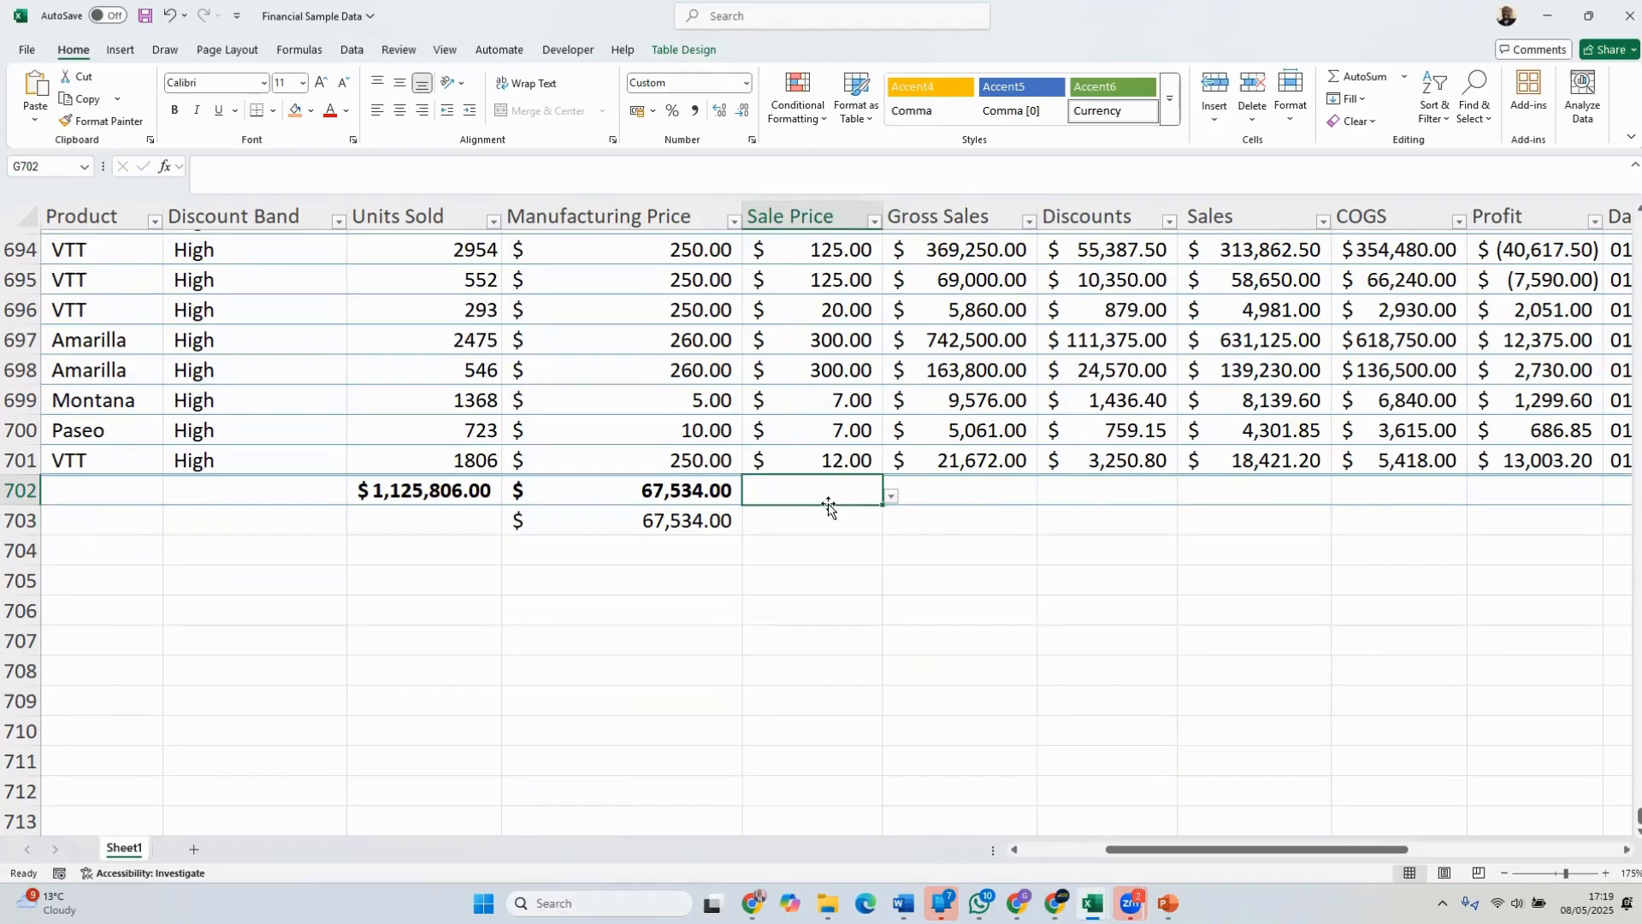
pyautogui.click(1360, 76)
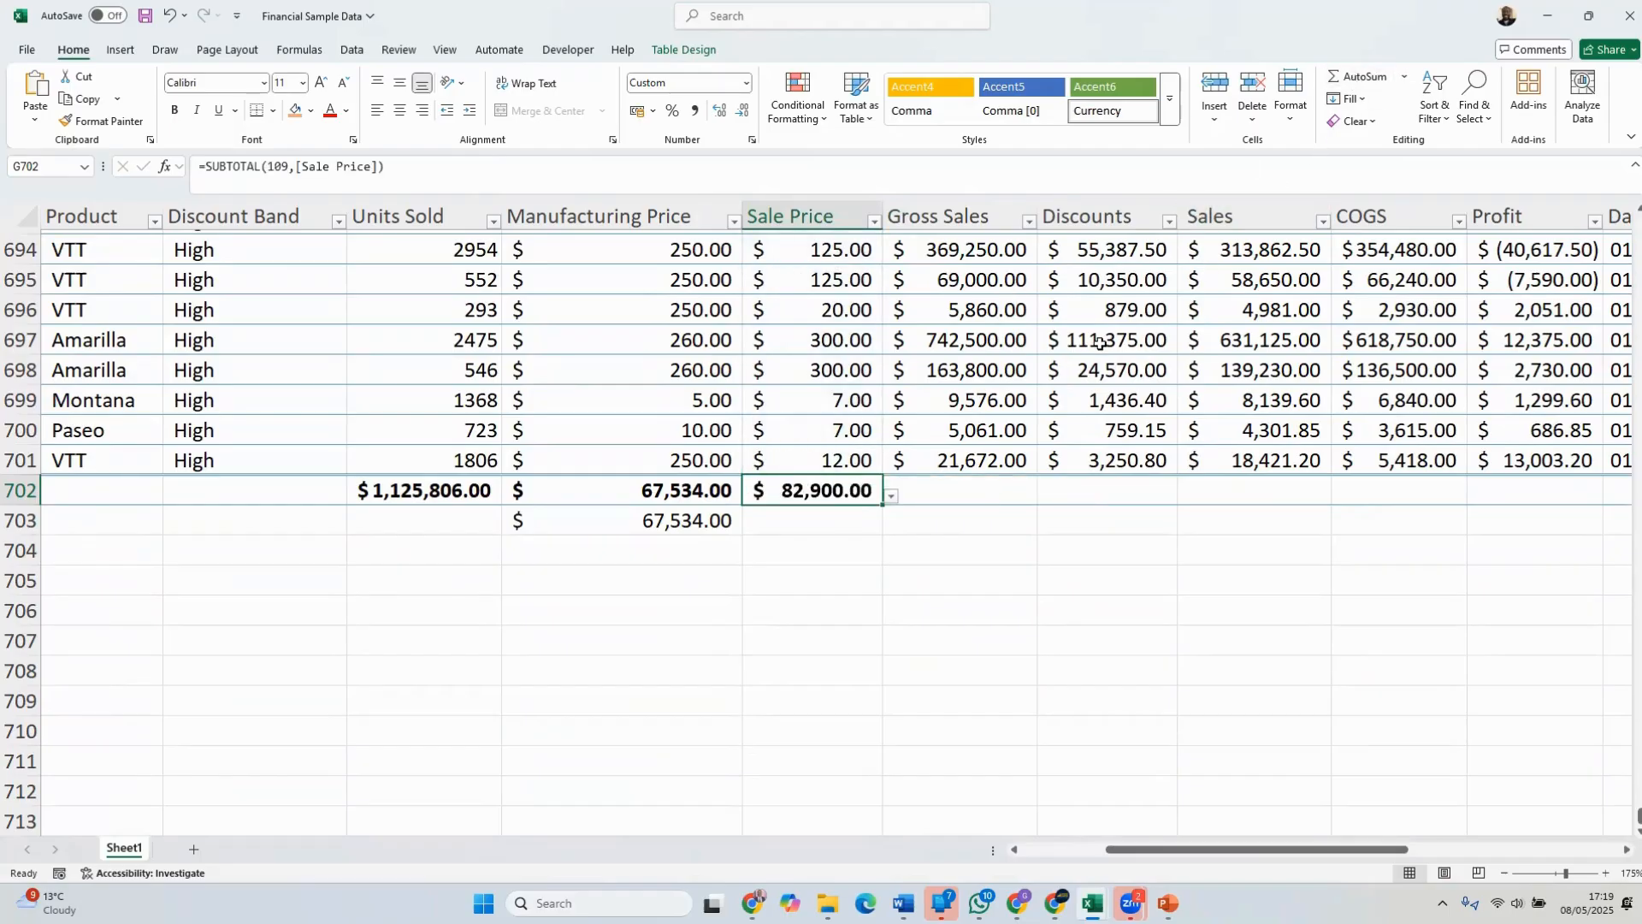
pyautogui.click(852, 556)
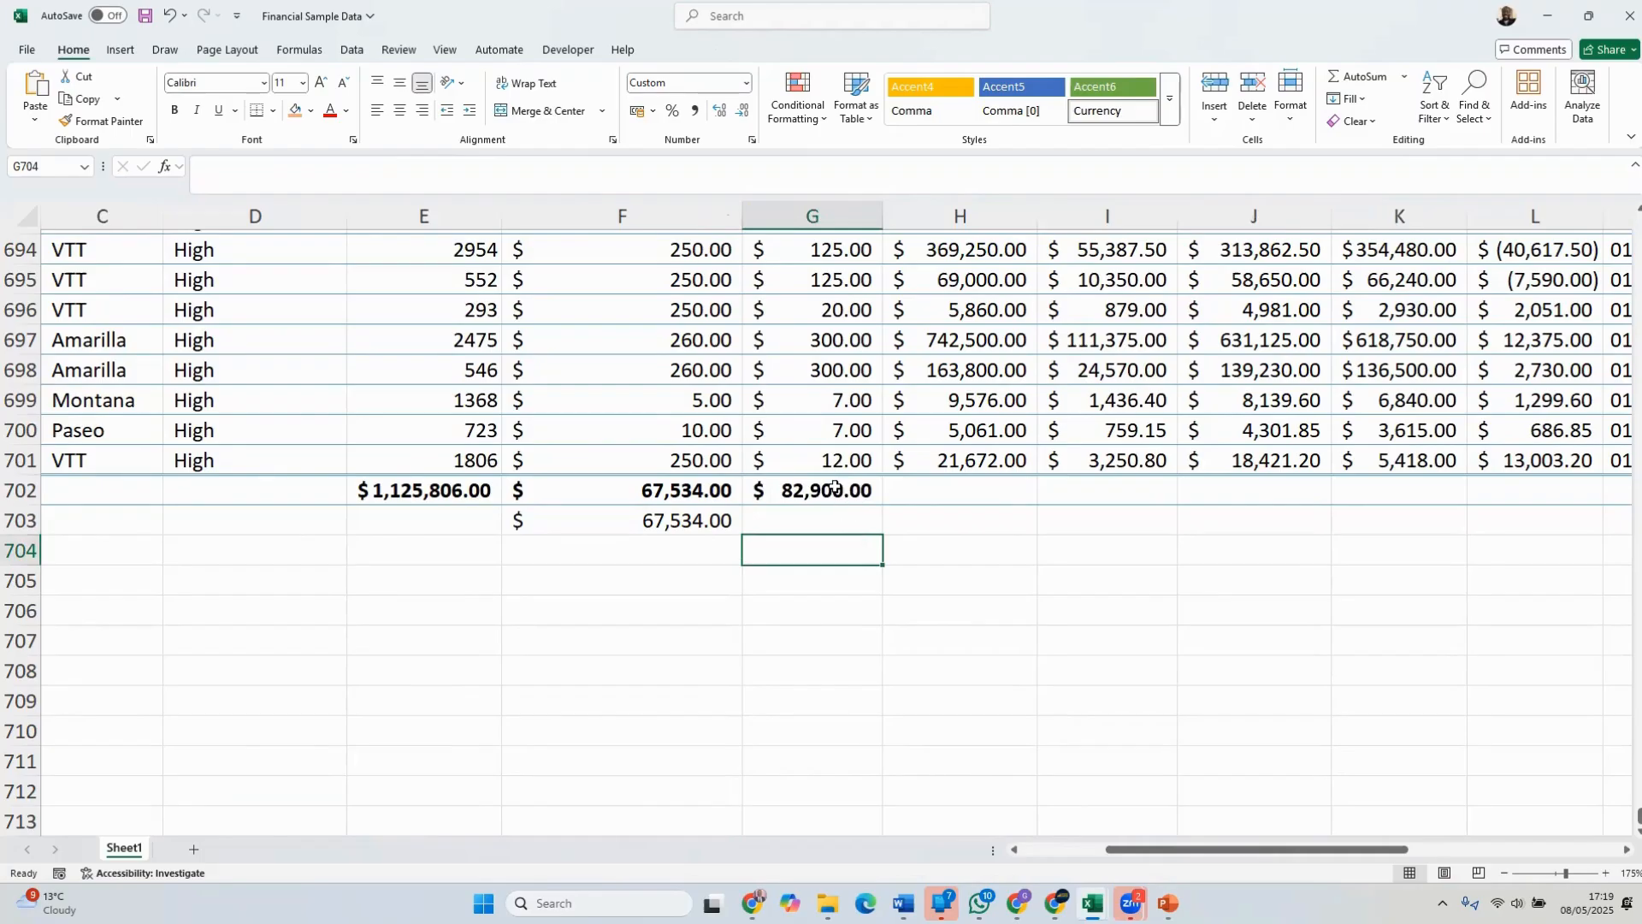
# Fill the Sale Price total from G702 across to the Profit column in L702 and auto-fit all column widths
pyautogui.click(834, 488)
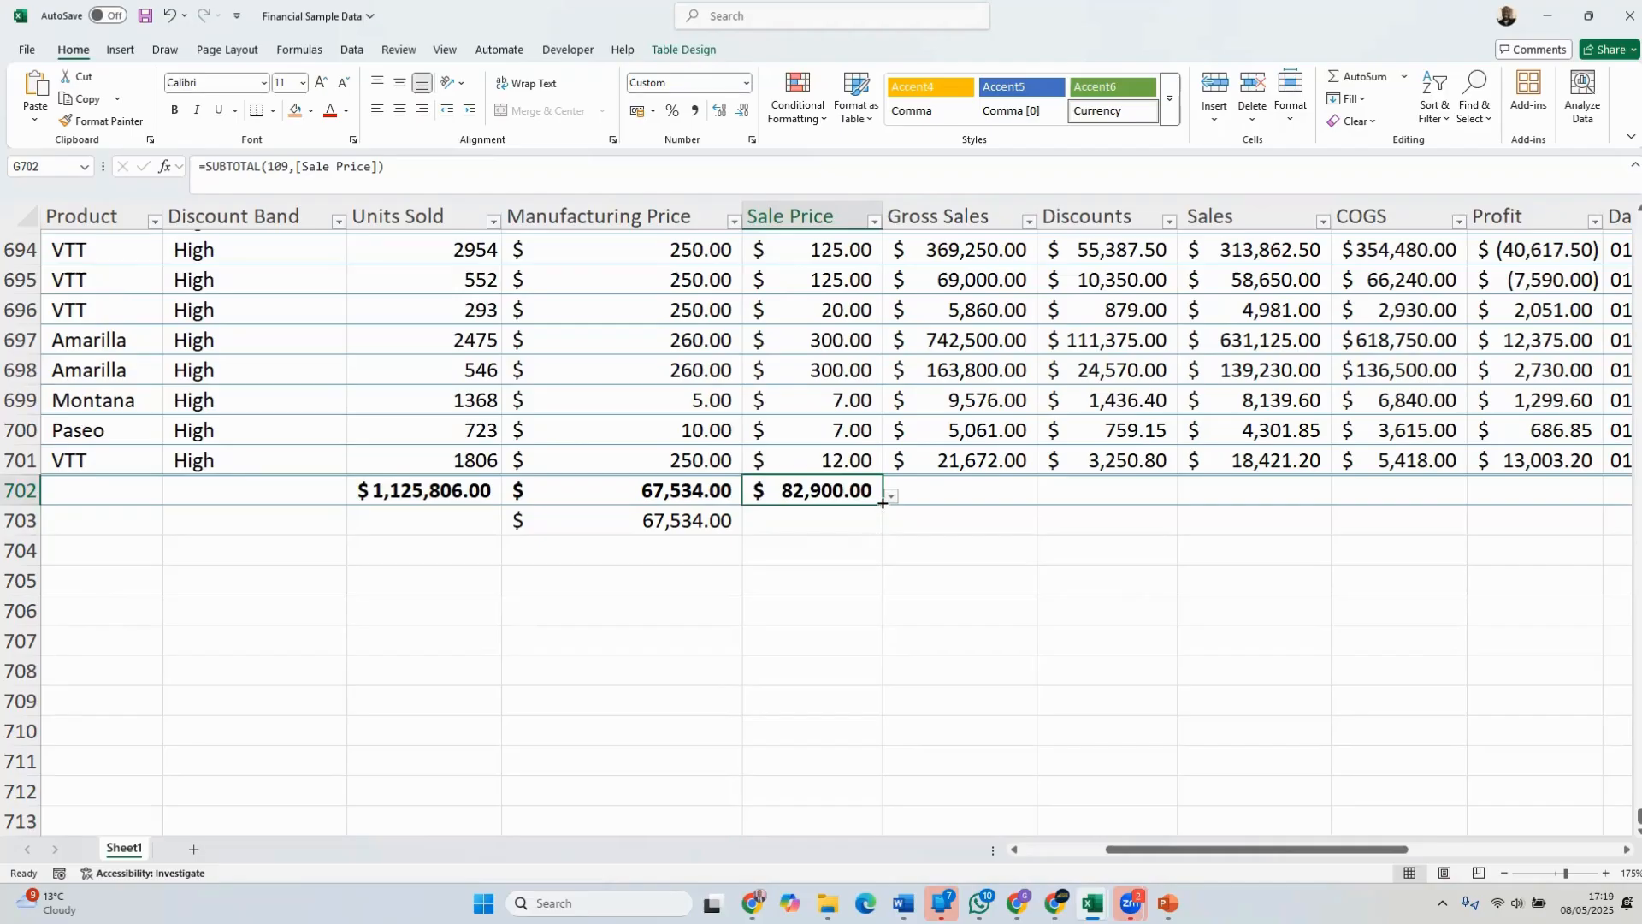
pyautogui.moveTo(882, 507); pyautogui.dragTo(1603, 496)
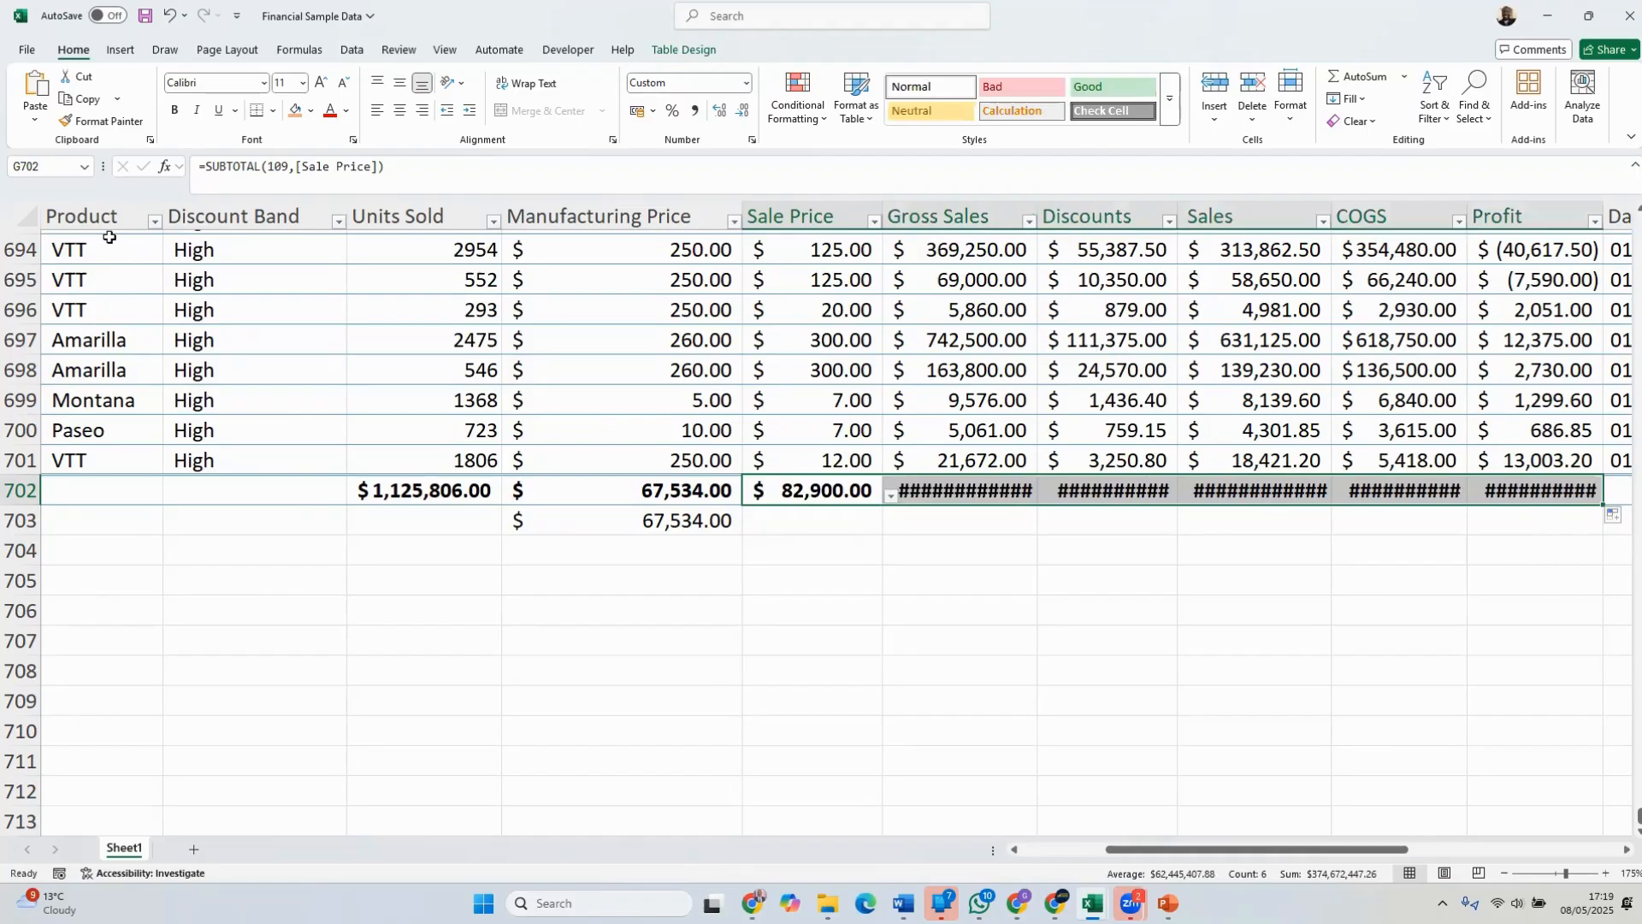
pyautogui.click(30, 219)
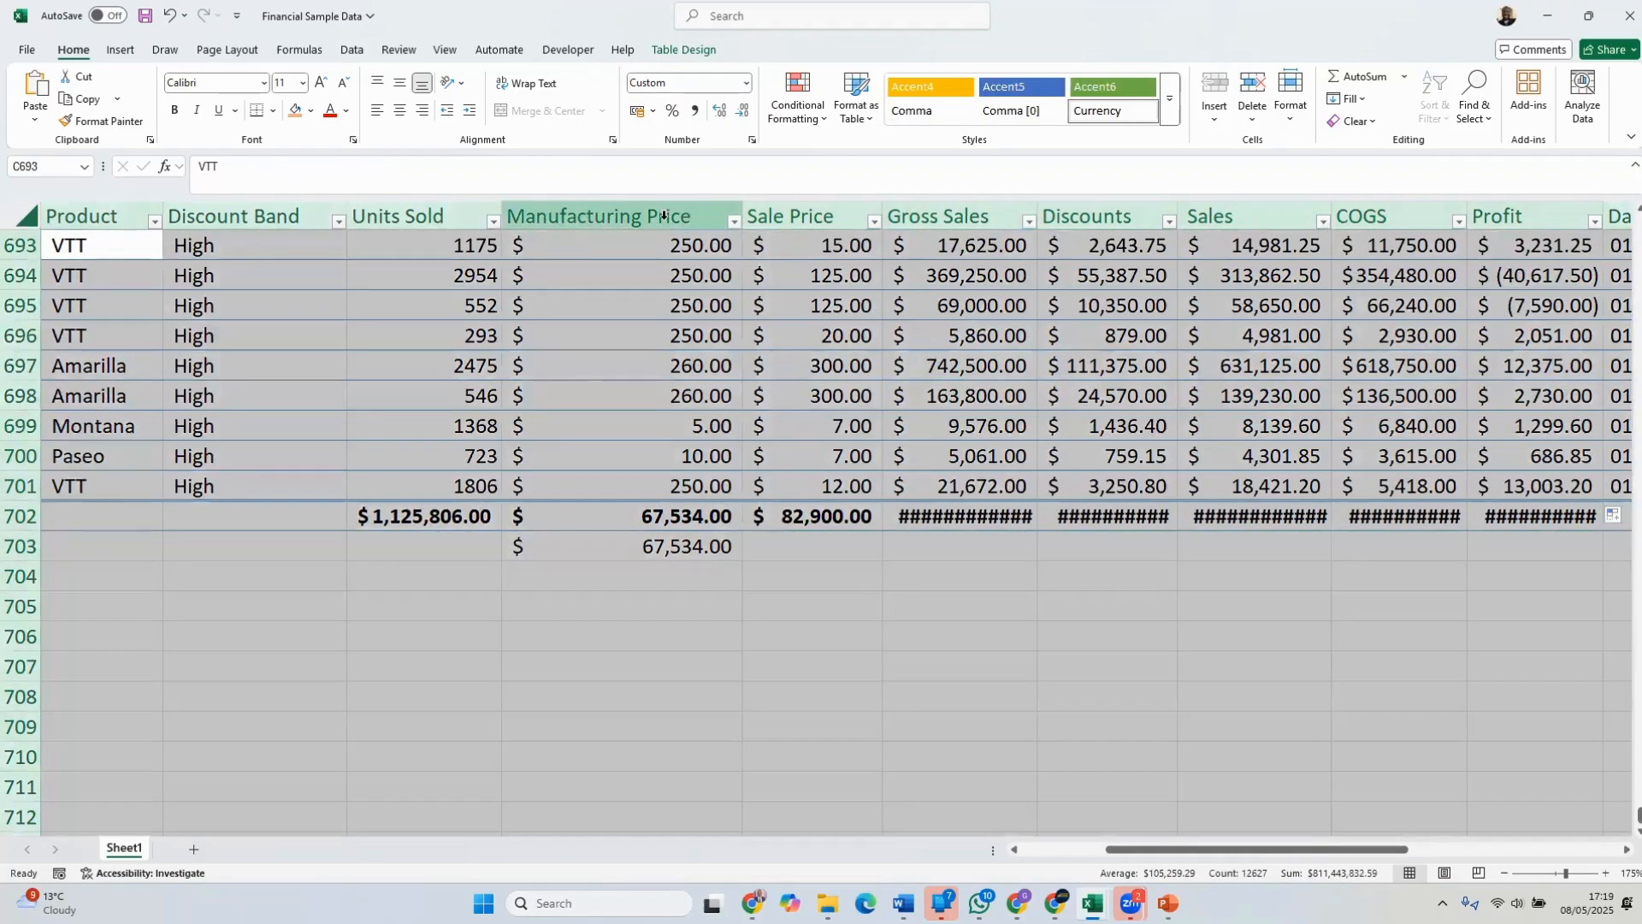
pyautogui.doubleClick(744, 218)
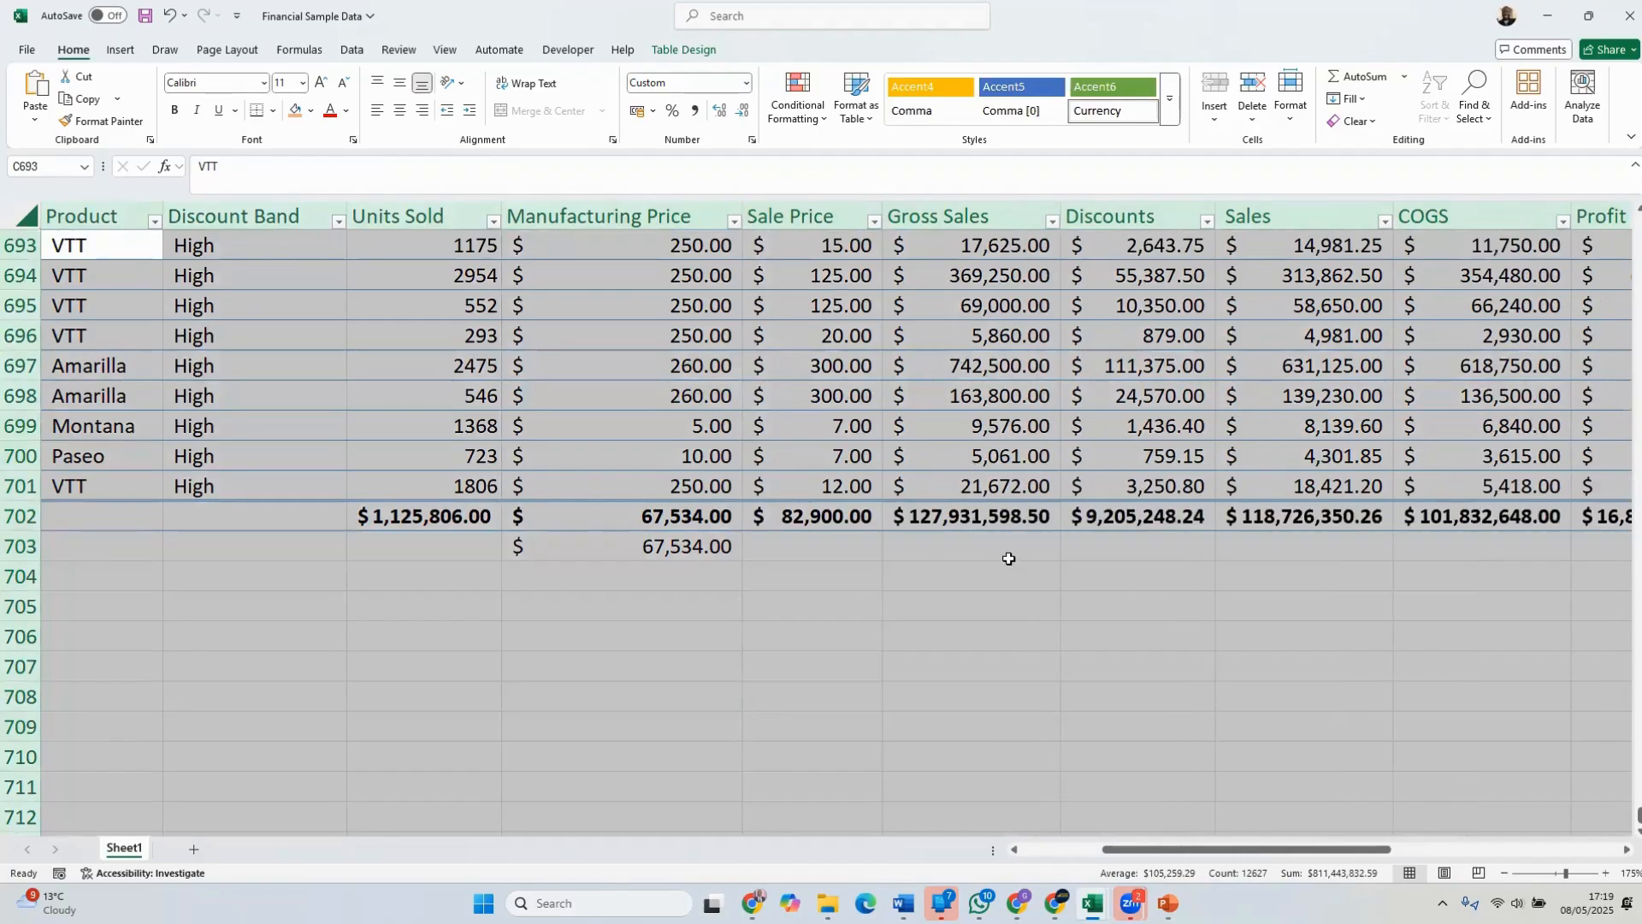
# Examine the row 702 totals of the Gross Sales, Discounts, Sales and COGS columns
pyautogui.click(996, 518)
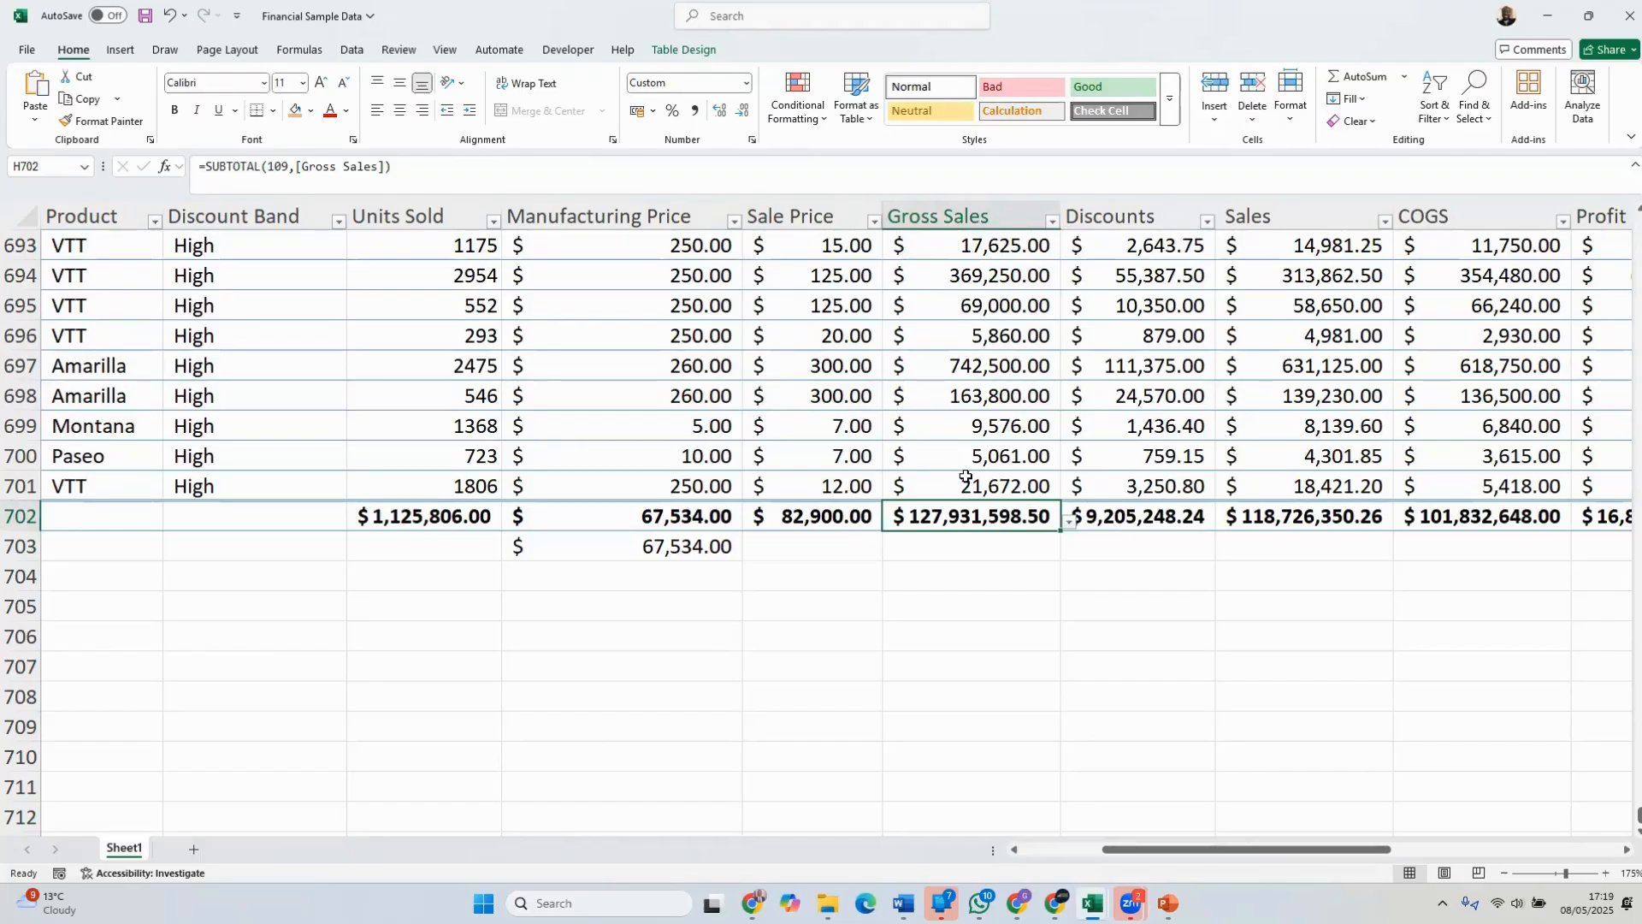
pyautogui.click(1095, 513)
pyautogui.click(1348, 517)
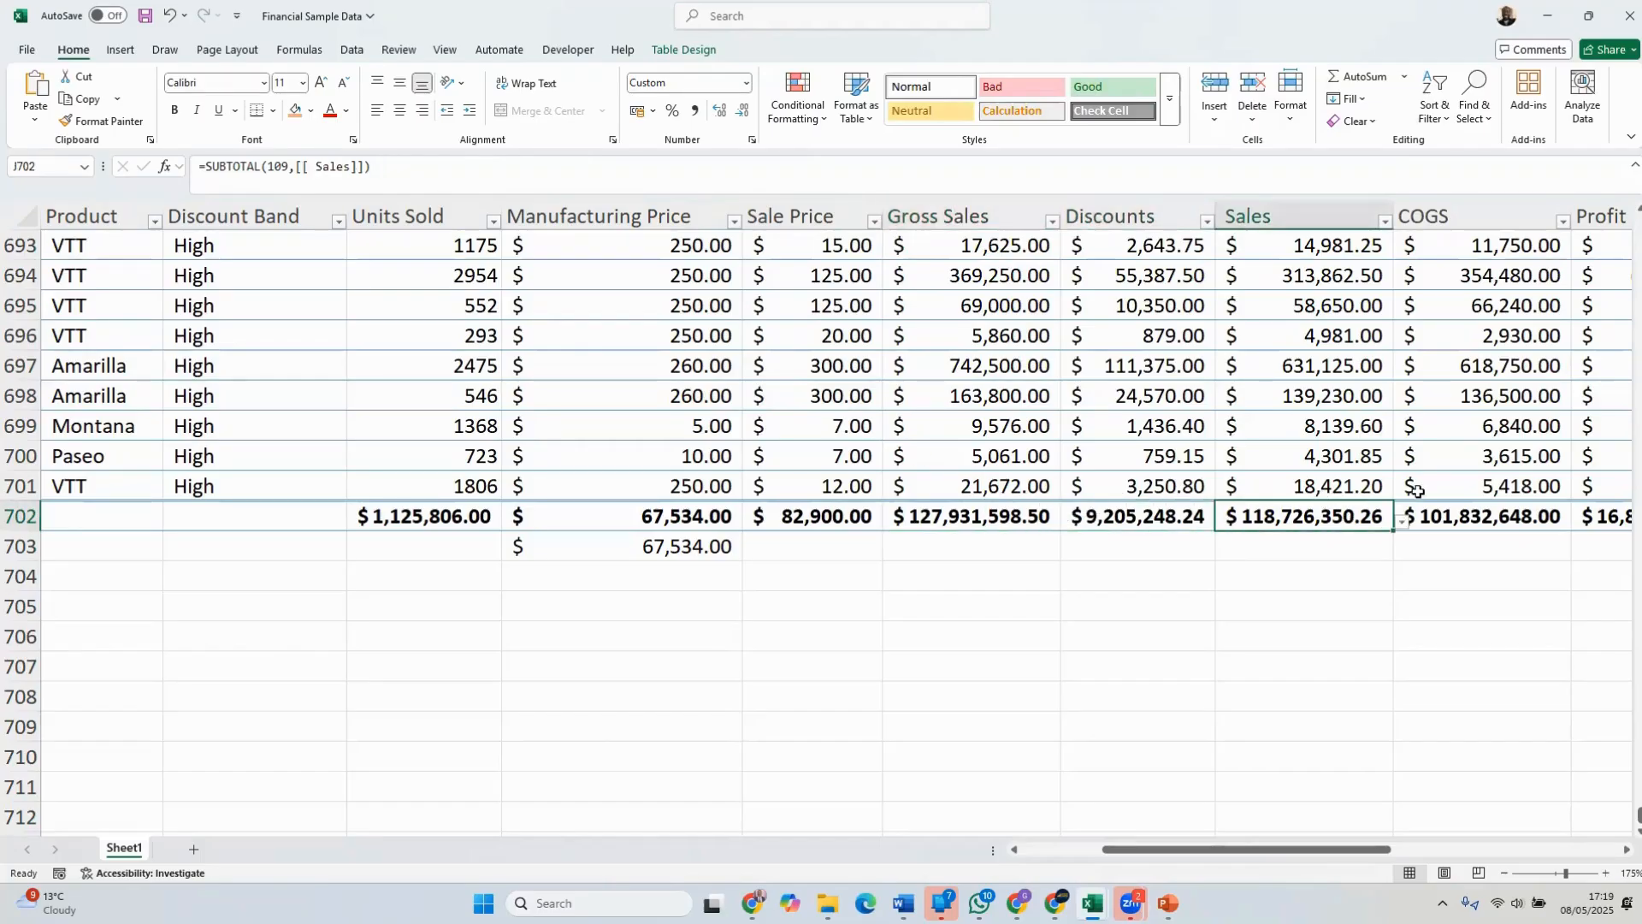
pyautogui.click(1446, 516)
pyautogui.click(1291, 426)
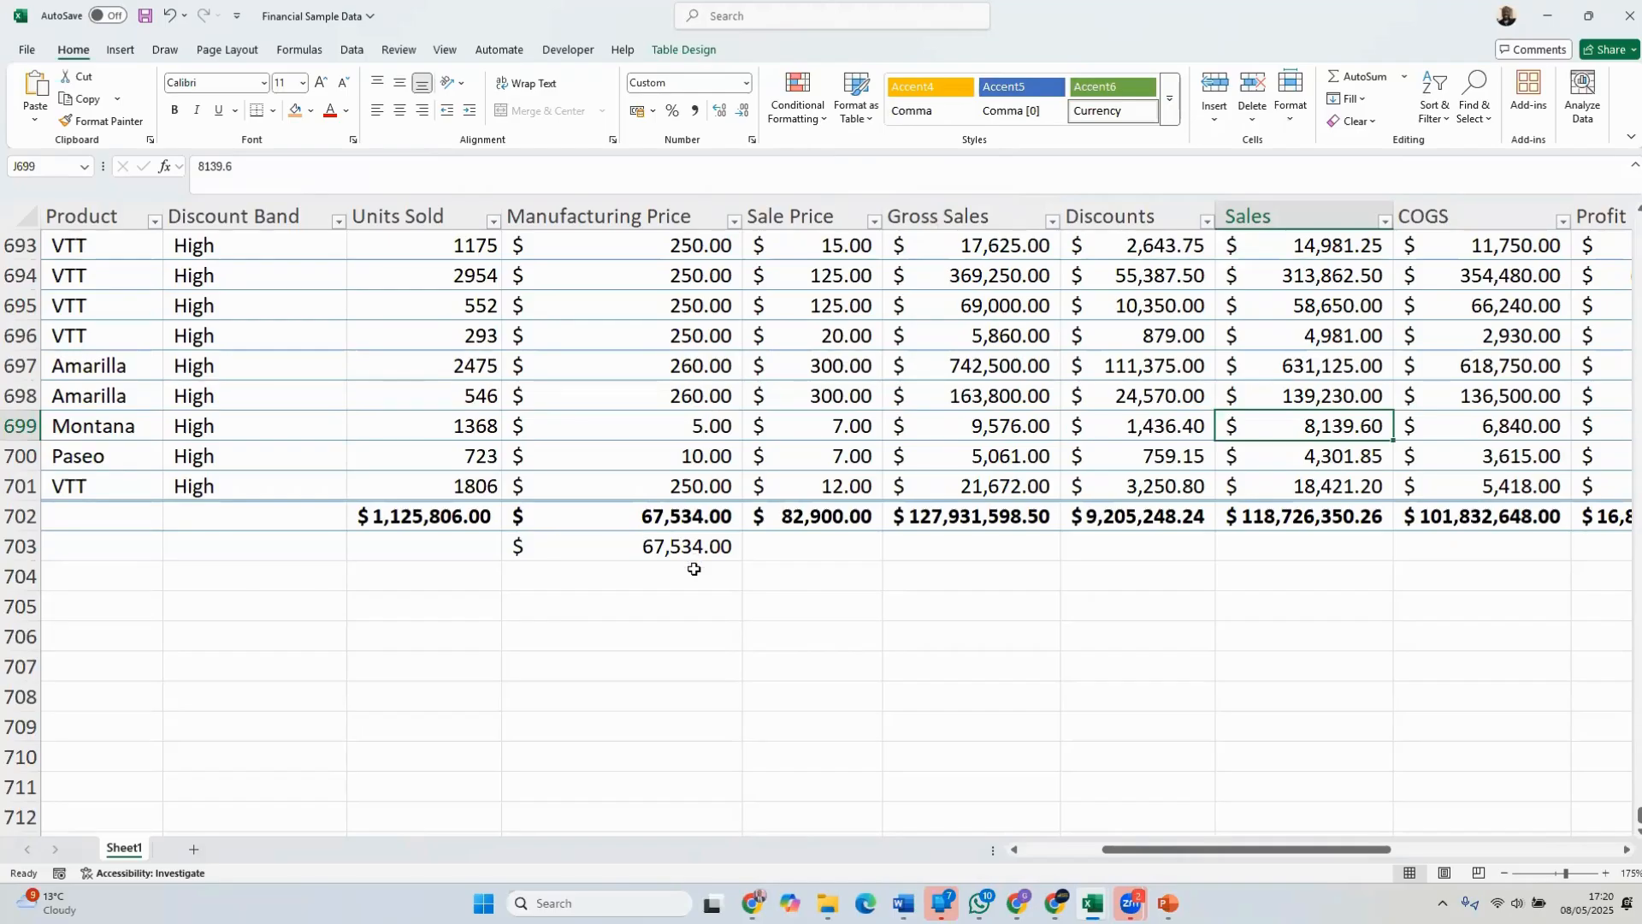
pyautogui.click(808, 810)
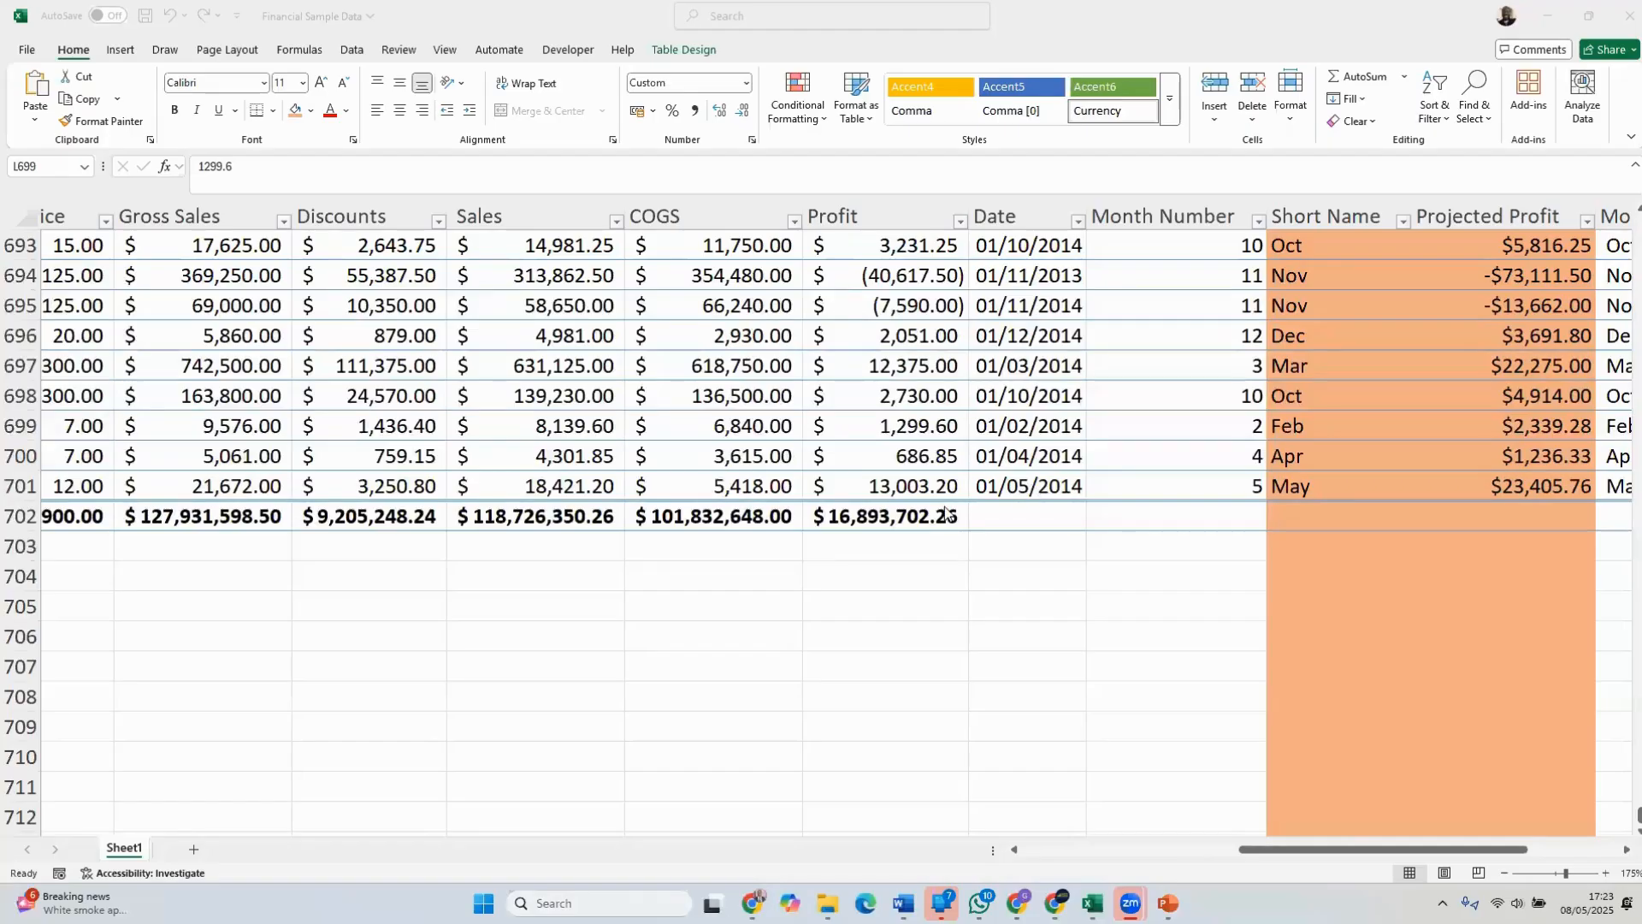
pyautogui.click(1032, 487)
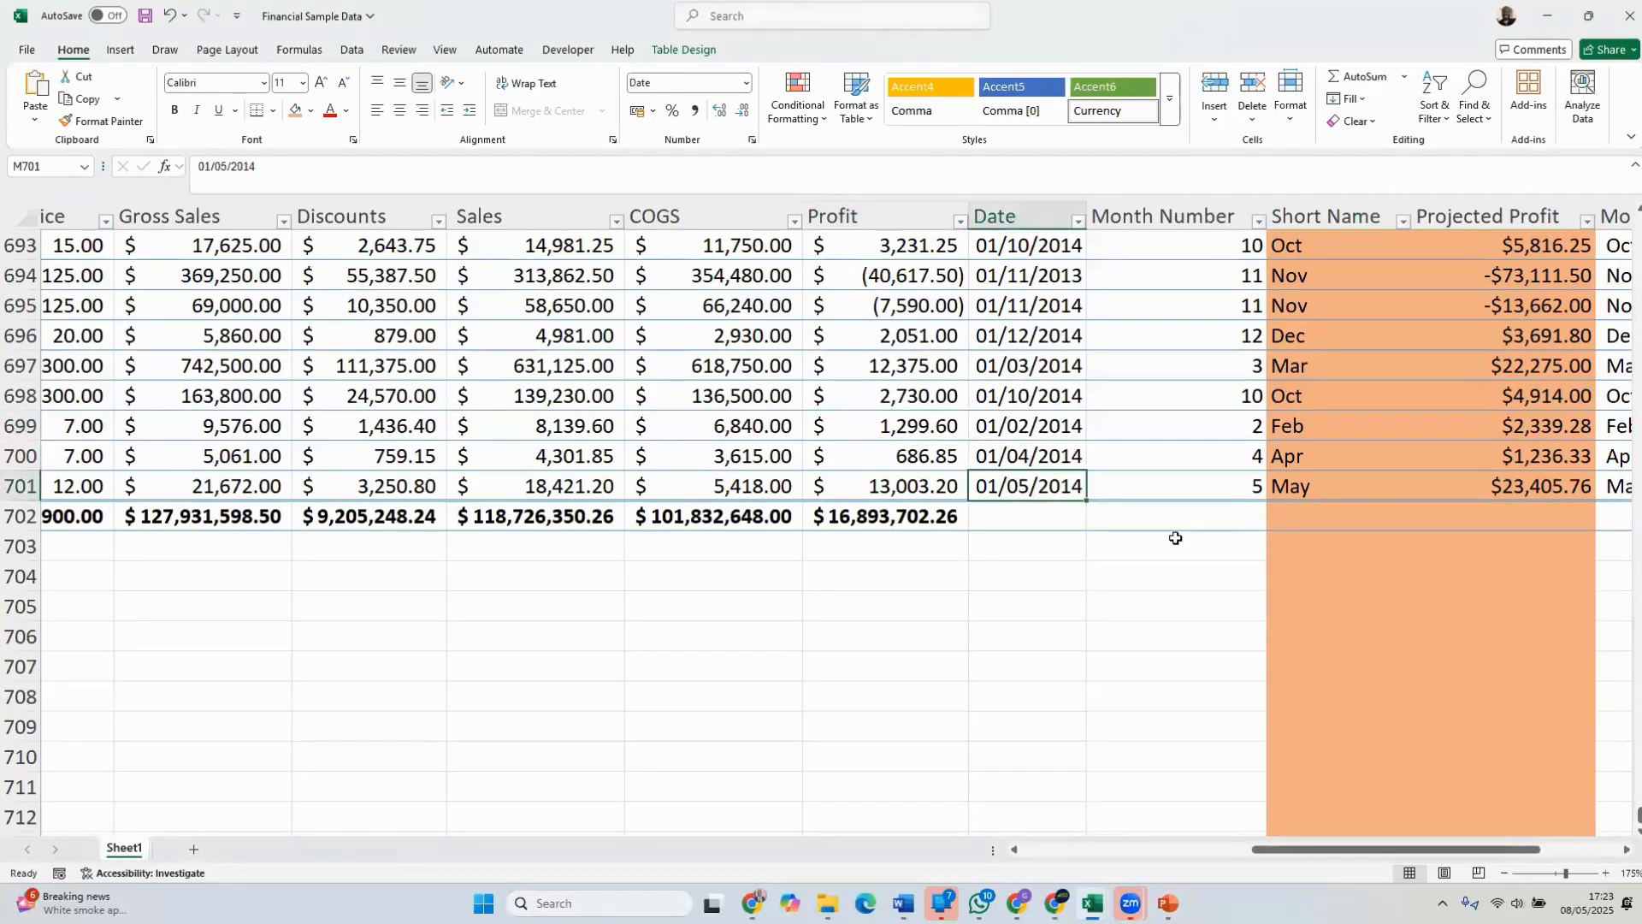
# Insert a blank row above the table's header row at the start of the sheet
pyautogui.moveTo(1637, 817); pyautogui.dragTo(1609, 210)
pyautogui.click(836, 435)
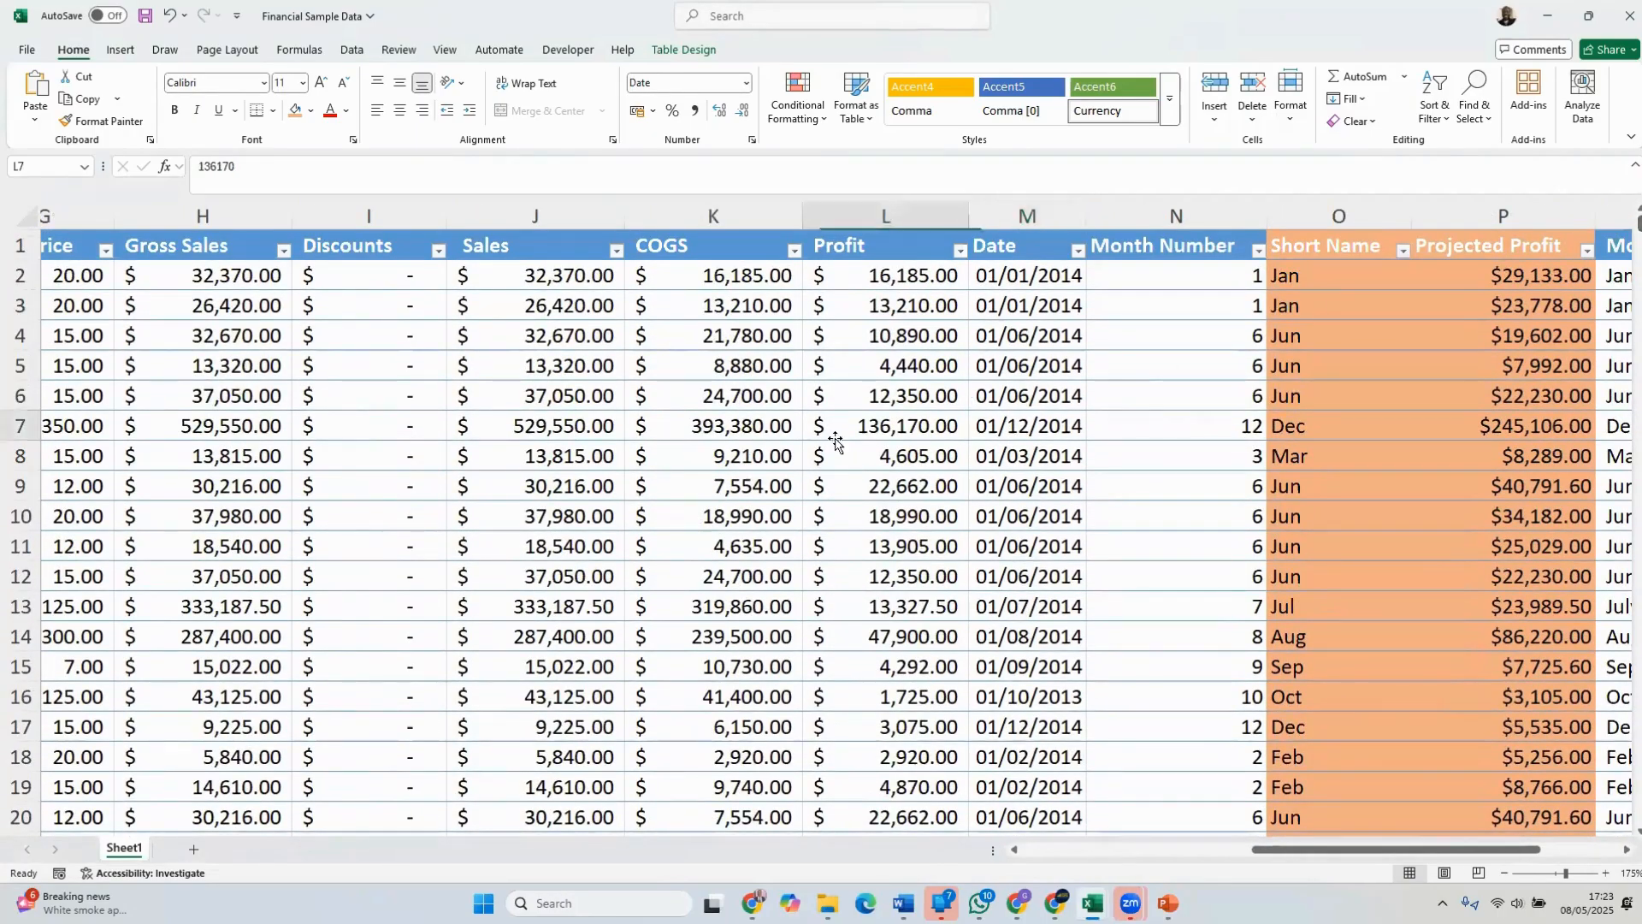
pyautogui.click(466, 403)
pyautogui.click(532, 366)
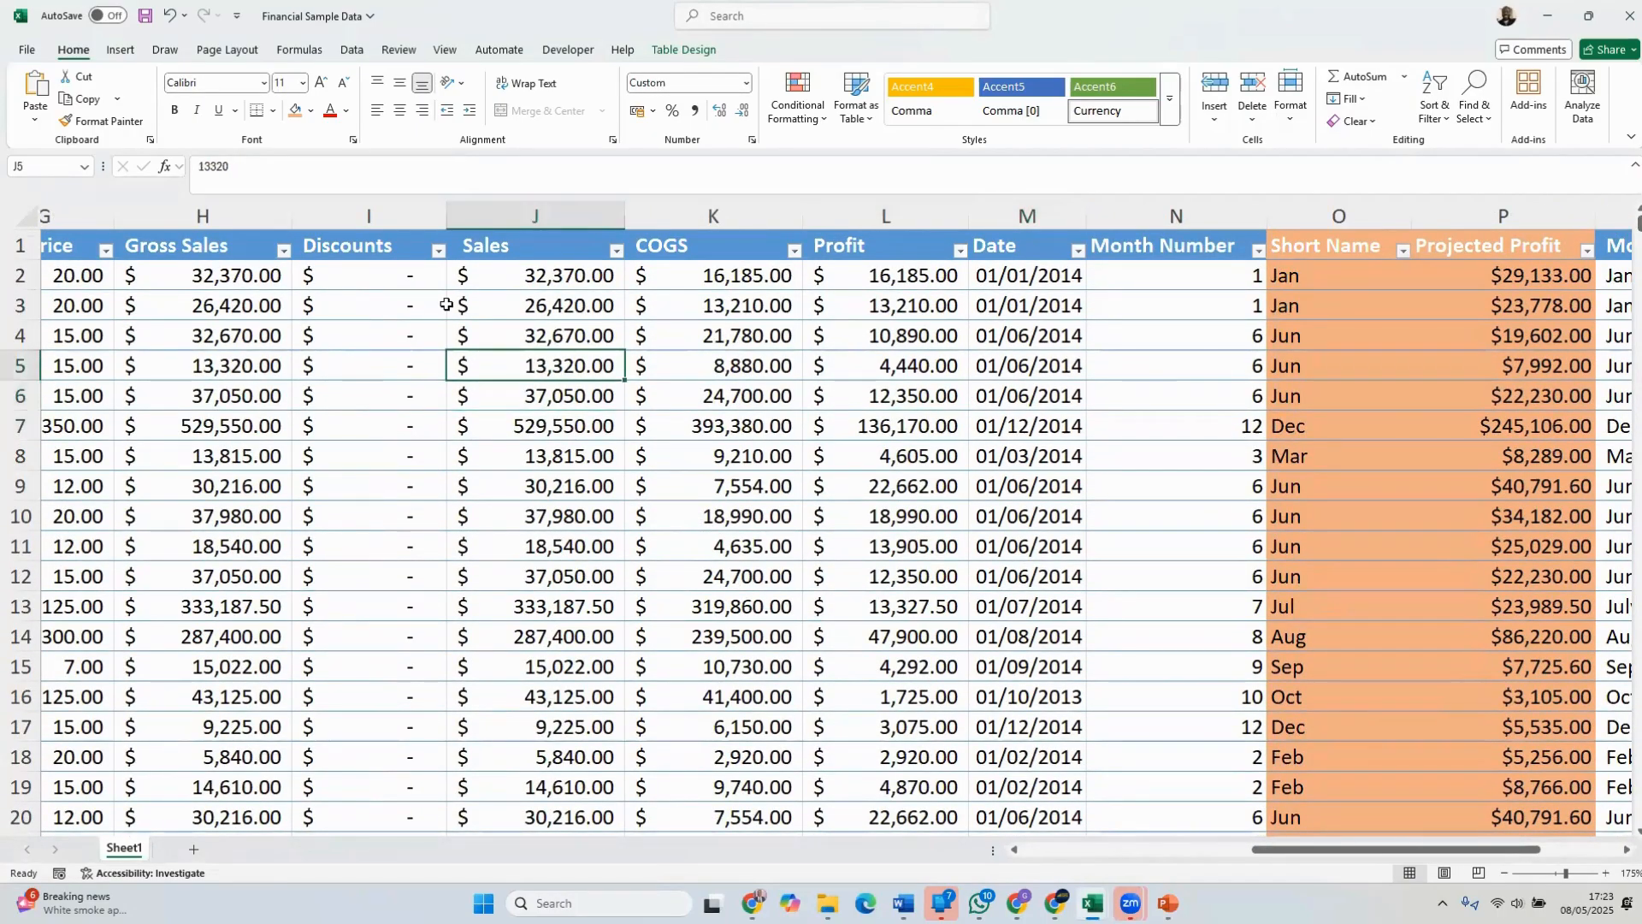
pyautogui.moveTo(1294, 851); pyautogui.dragTo(1031, 854)
pyautogui.click(256, 387)
pyautogui.click(98, 282)
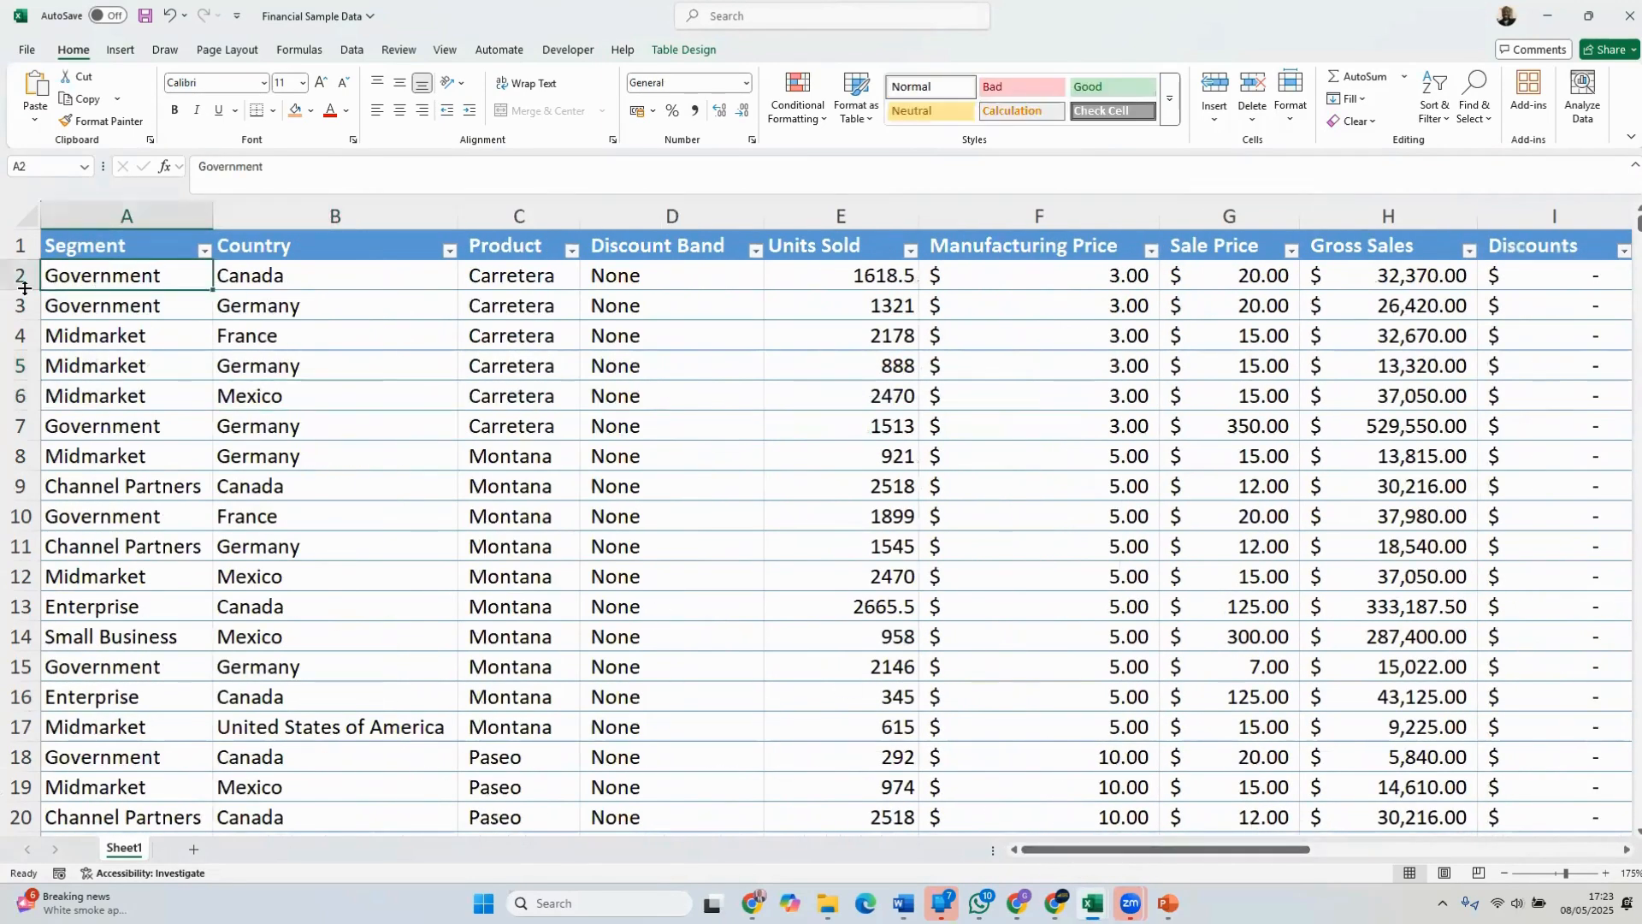
pyautogui.rightClick(15, 246)
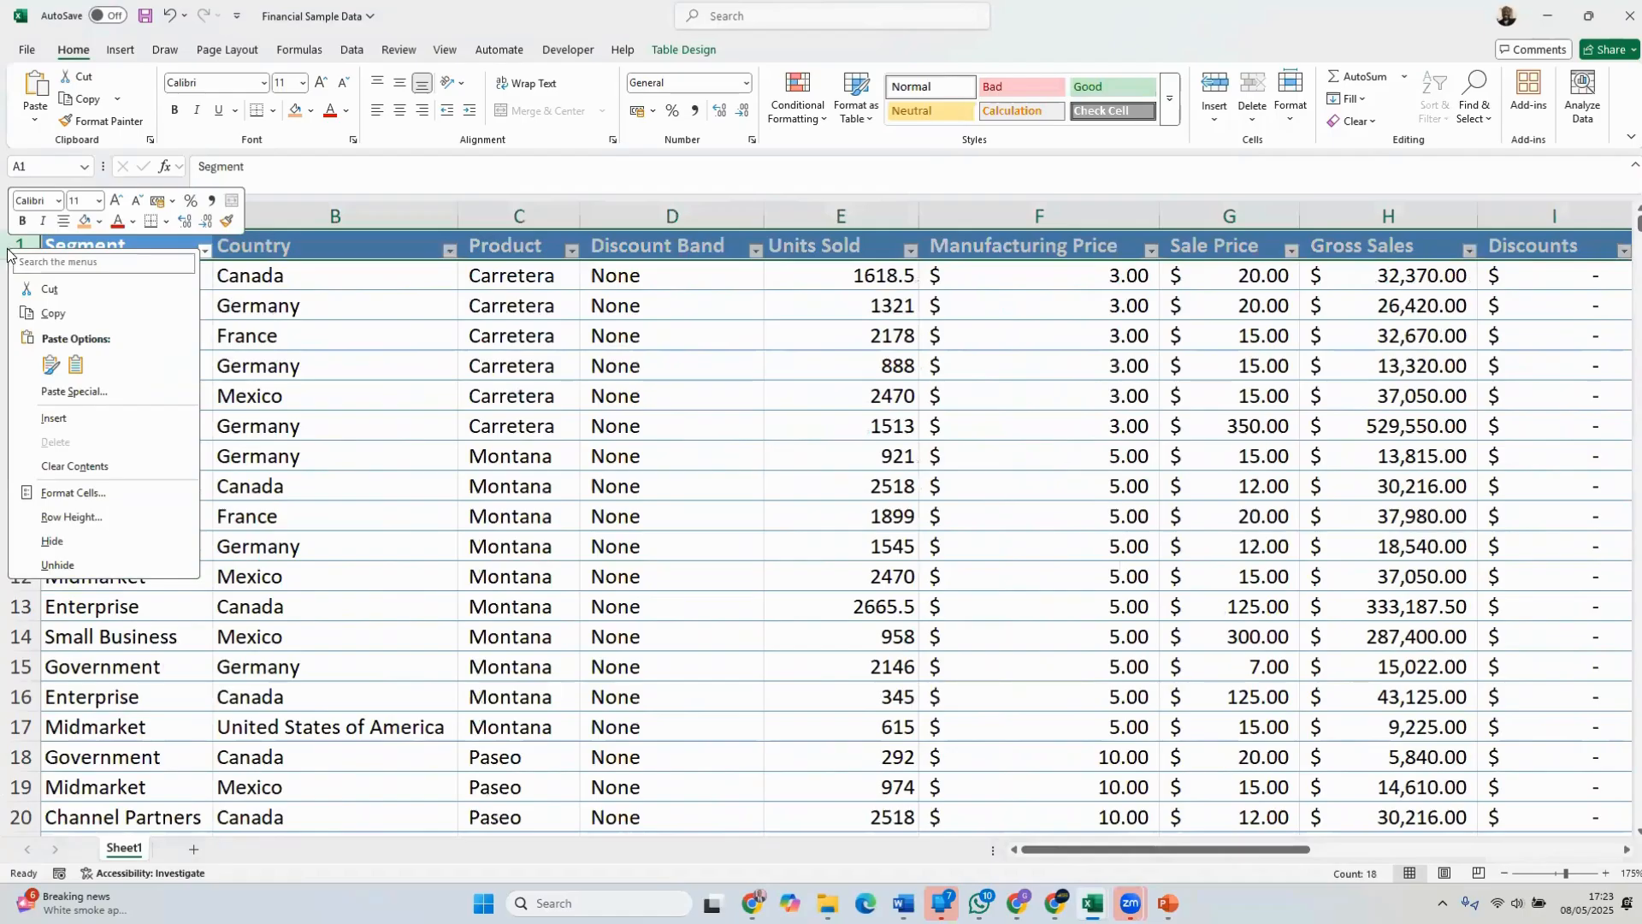
pyautogui.click(52, 418)
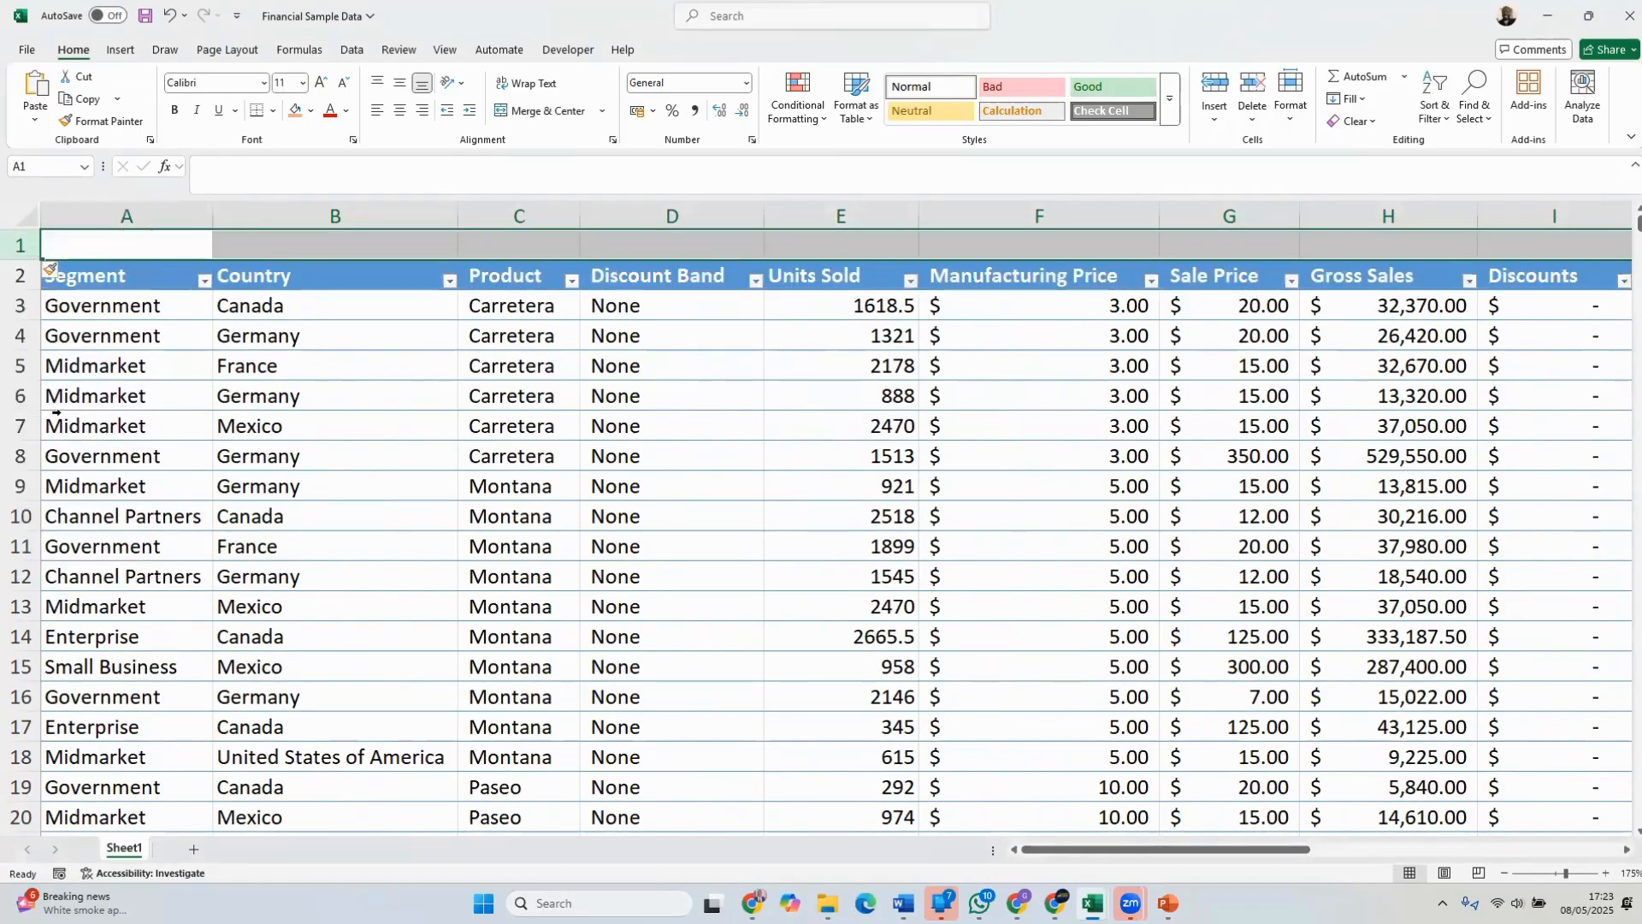
# Insert a blank row at row 6, above the Midmarket Germany record
pyautogui.click(19, 395)
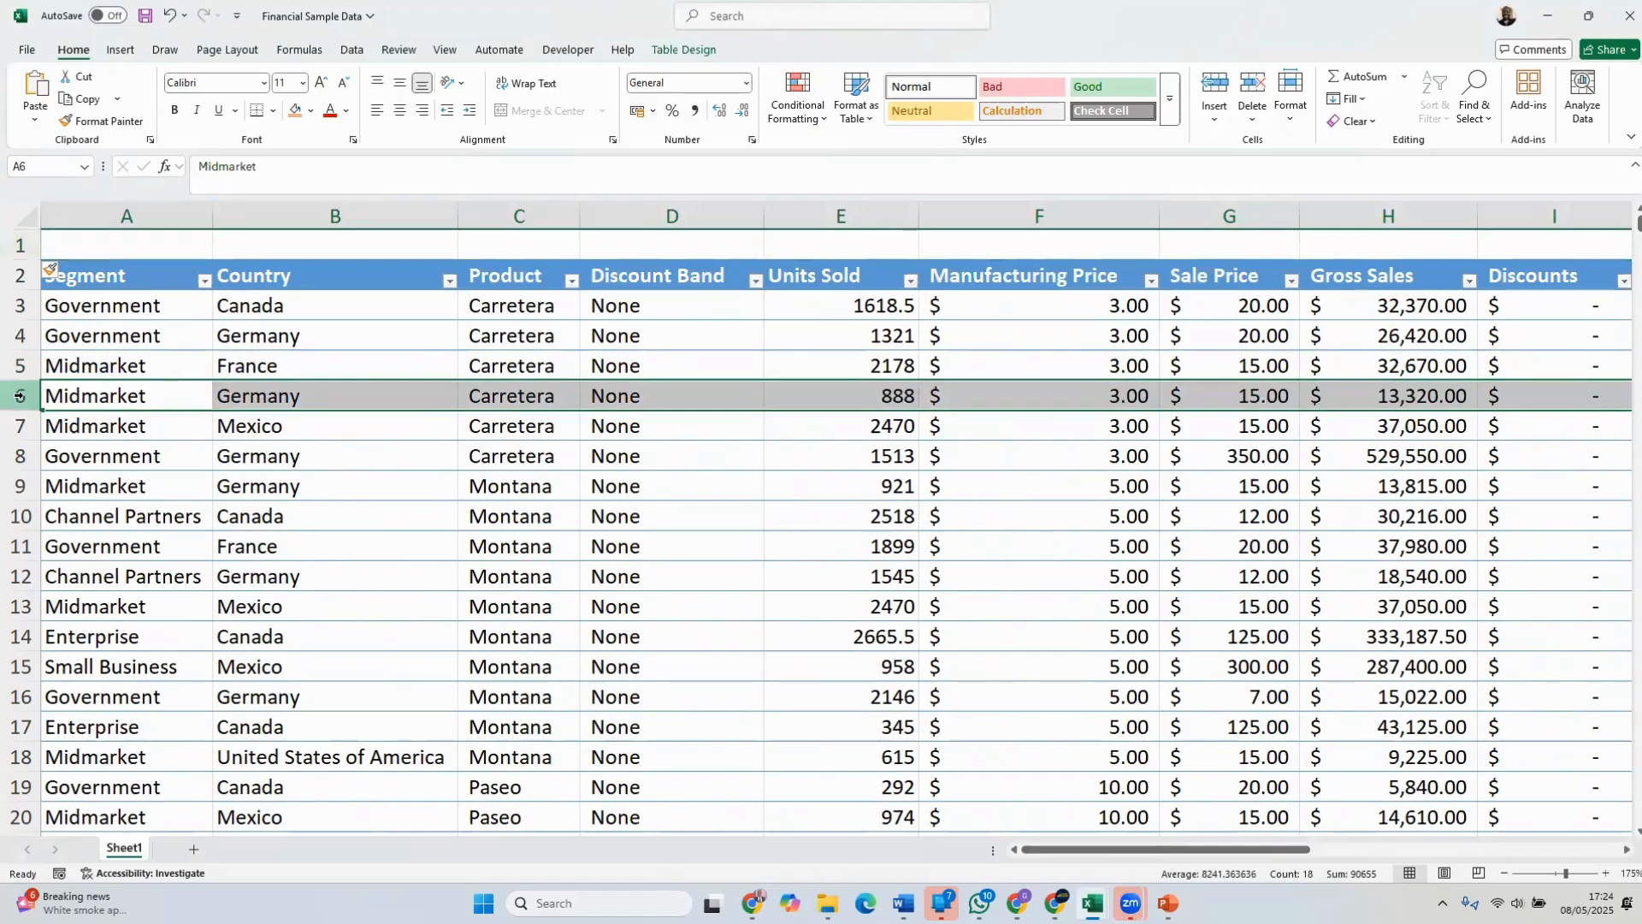
pyautogui.rightClick(19, 395)
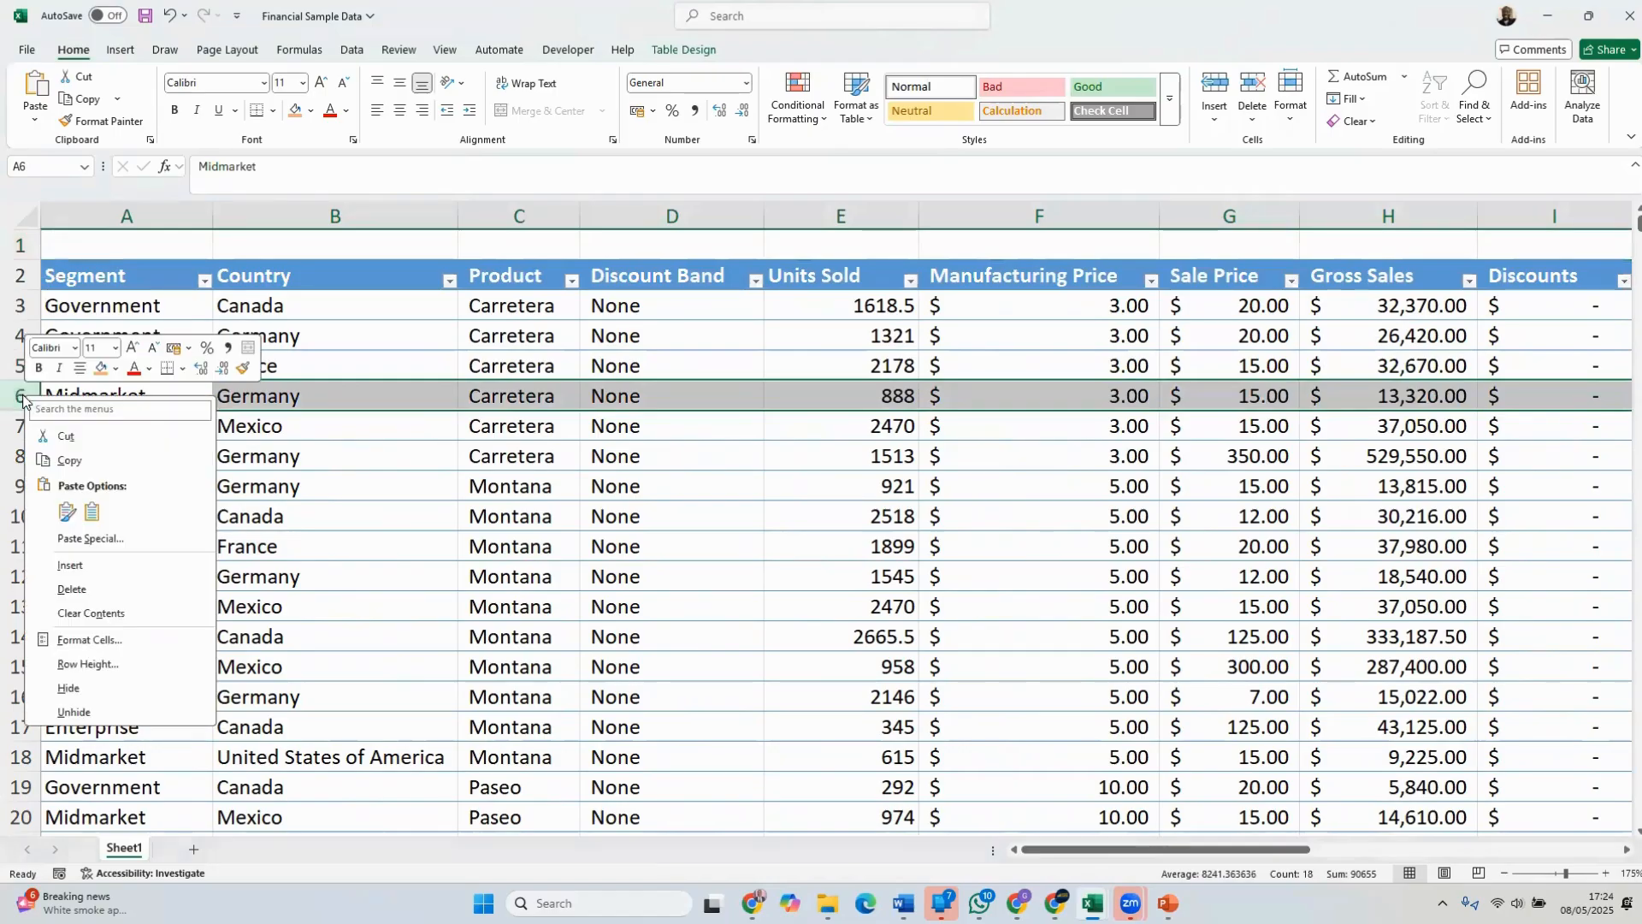
pyautogui.click(71, 571)
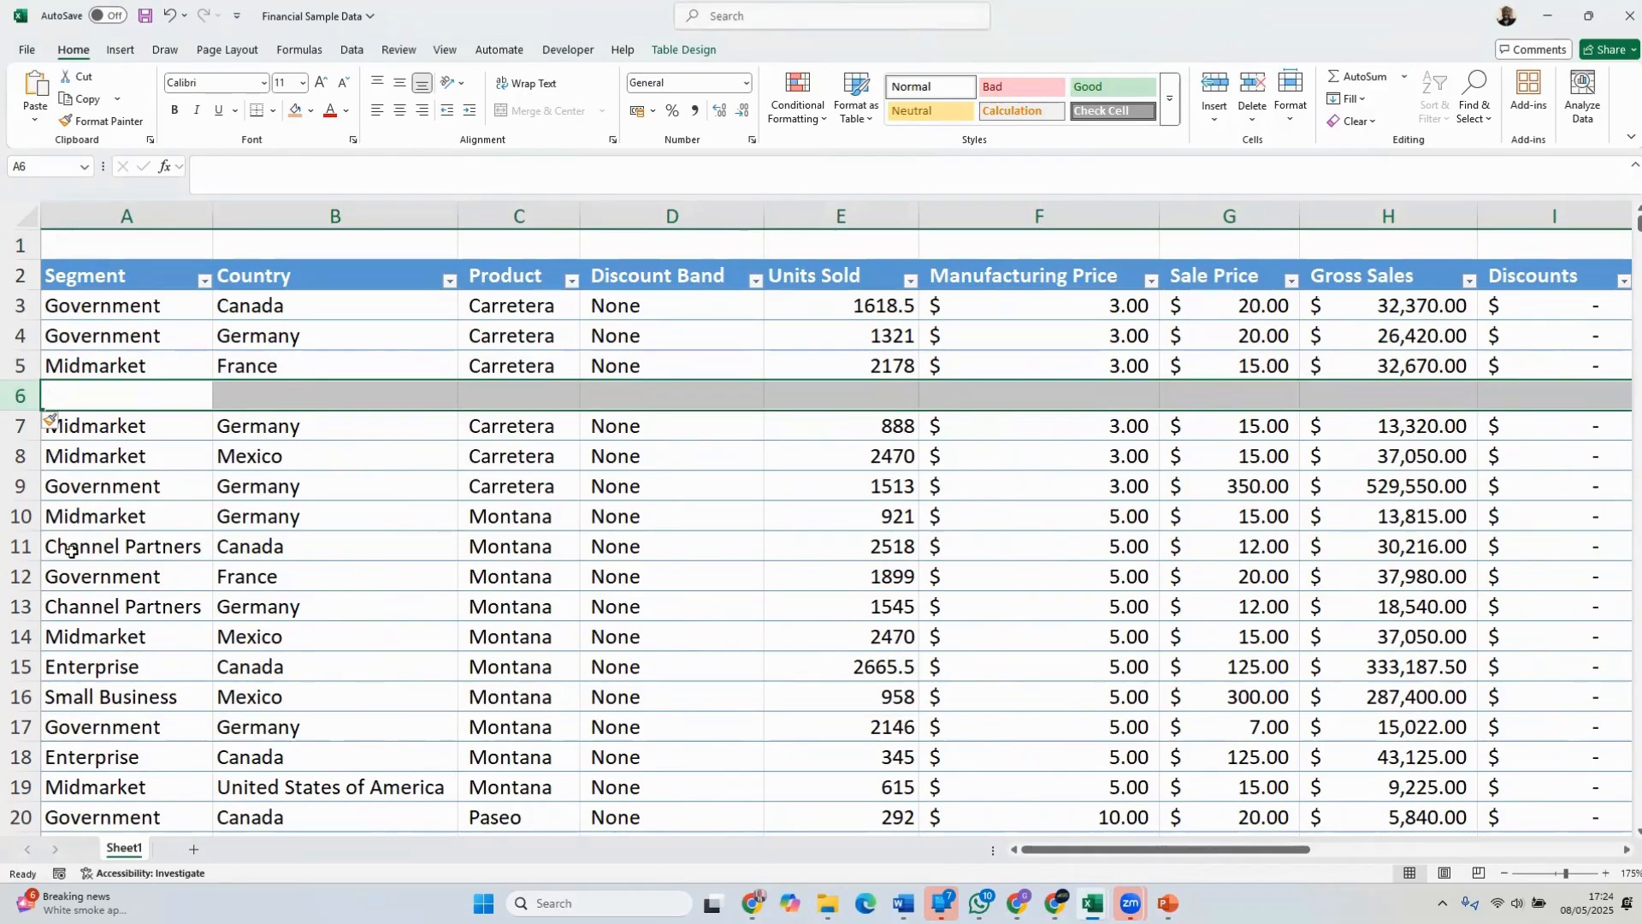
# Undo the blank row inserted at row 6, above the Midmarket Germany record
pyautogui.hotkey('ctrl', 'z')
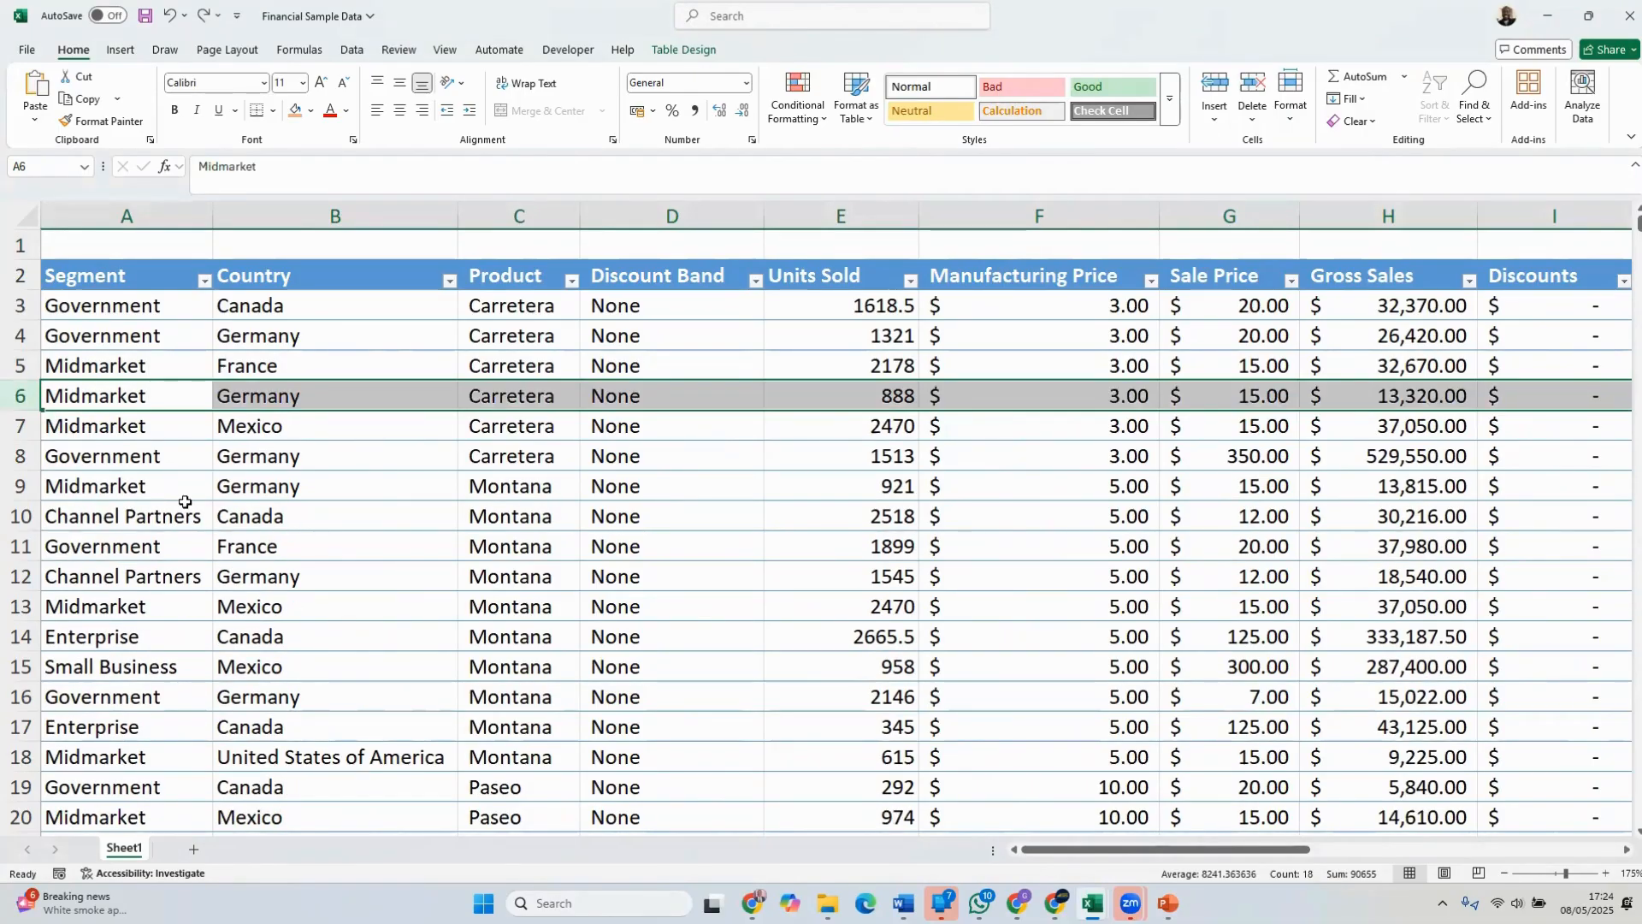
pyautogui.click(98, 282)
pyautogui.click(200, 363)
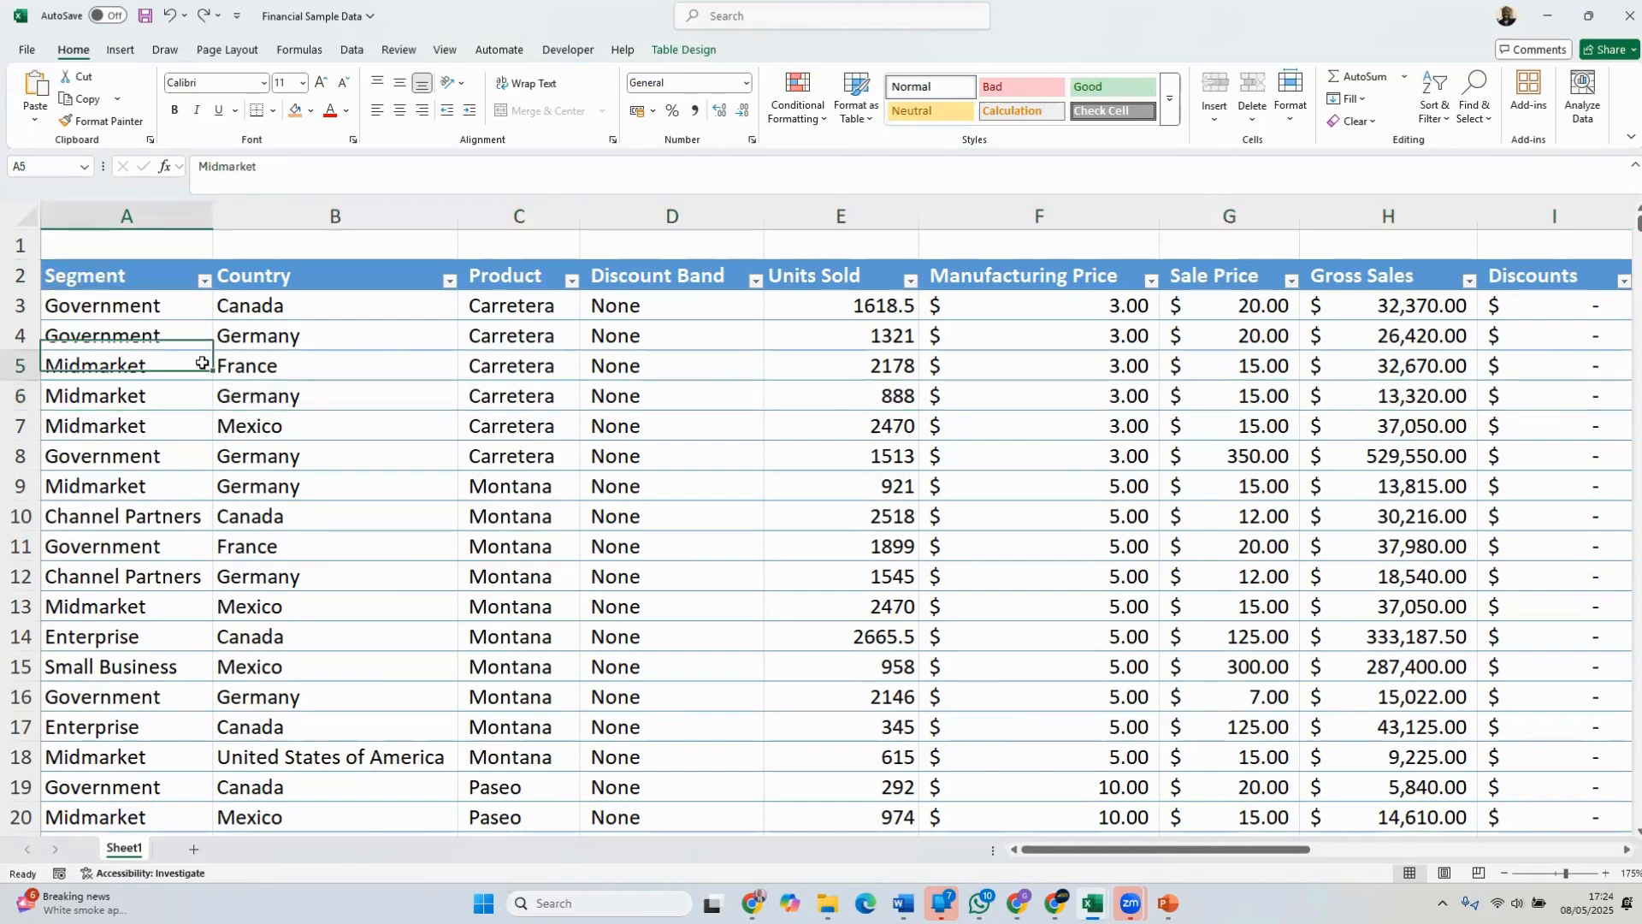
# Undo the blank row above the table's header and insert a blank row there again
pyautogui.hotkey('ctrl', 'z')
pyautogui.rightClick(18, 246)
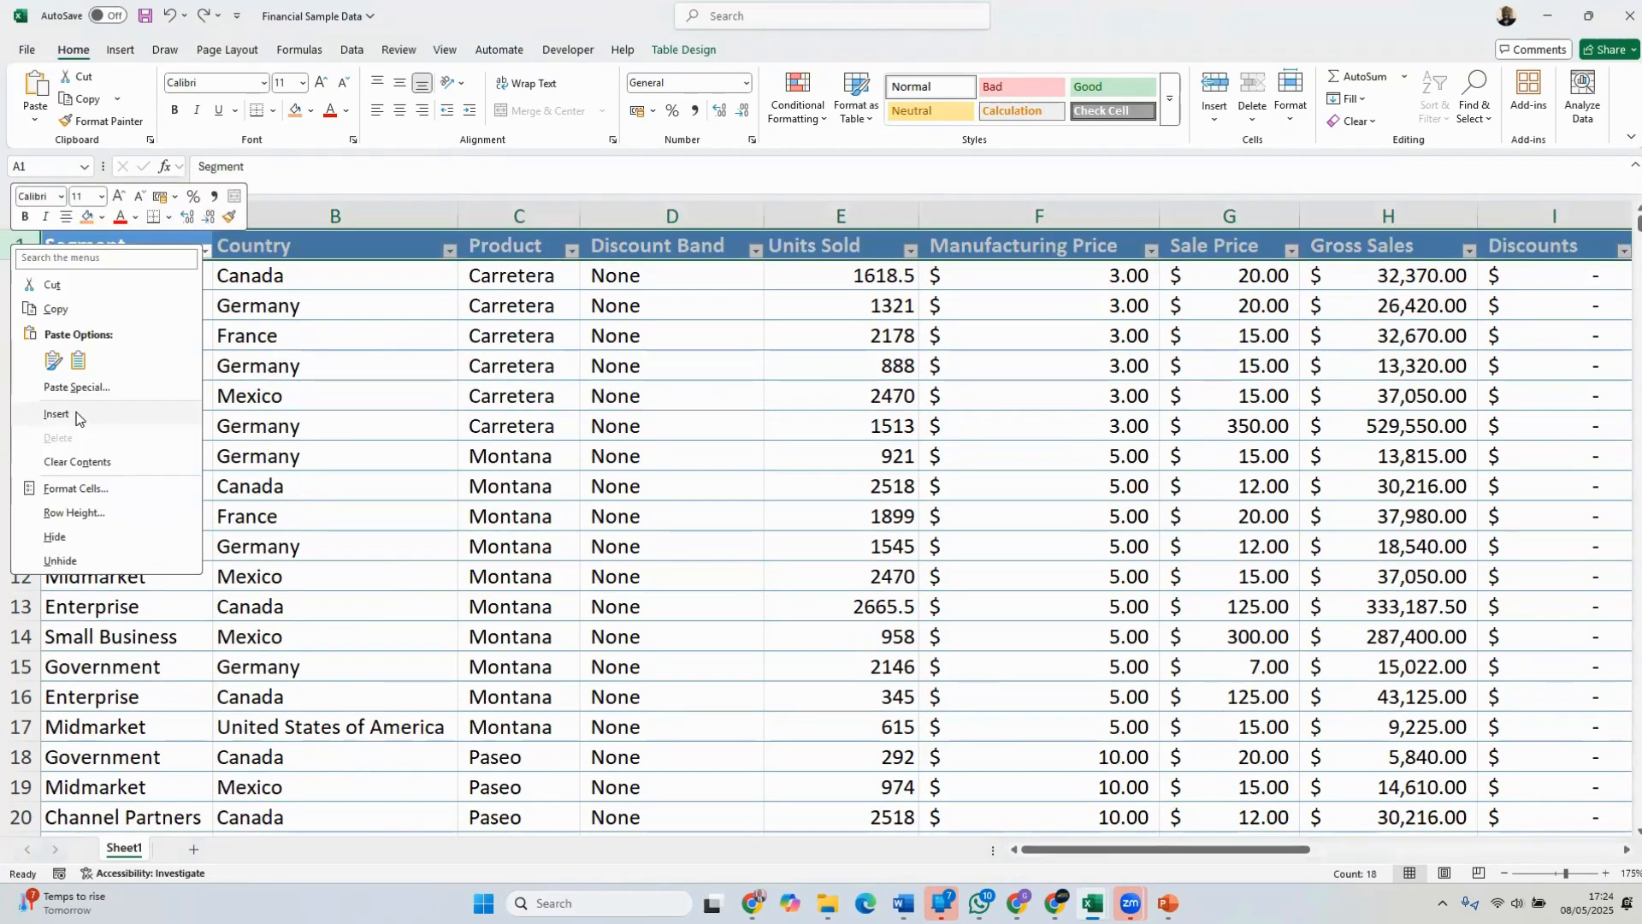
pyautogui.click(56, 414)
pyautogui.click(354, 390)
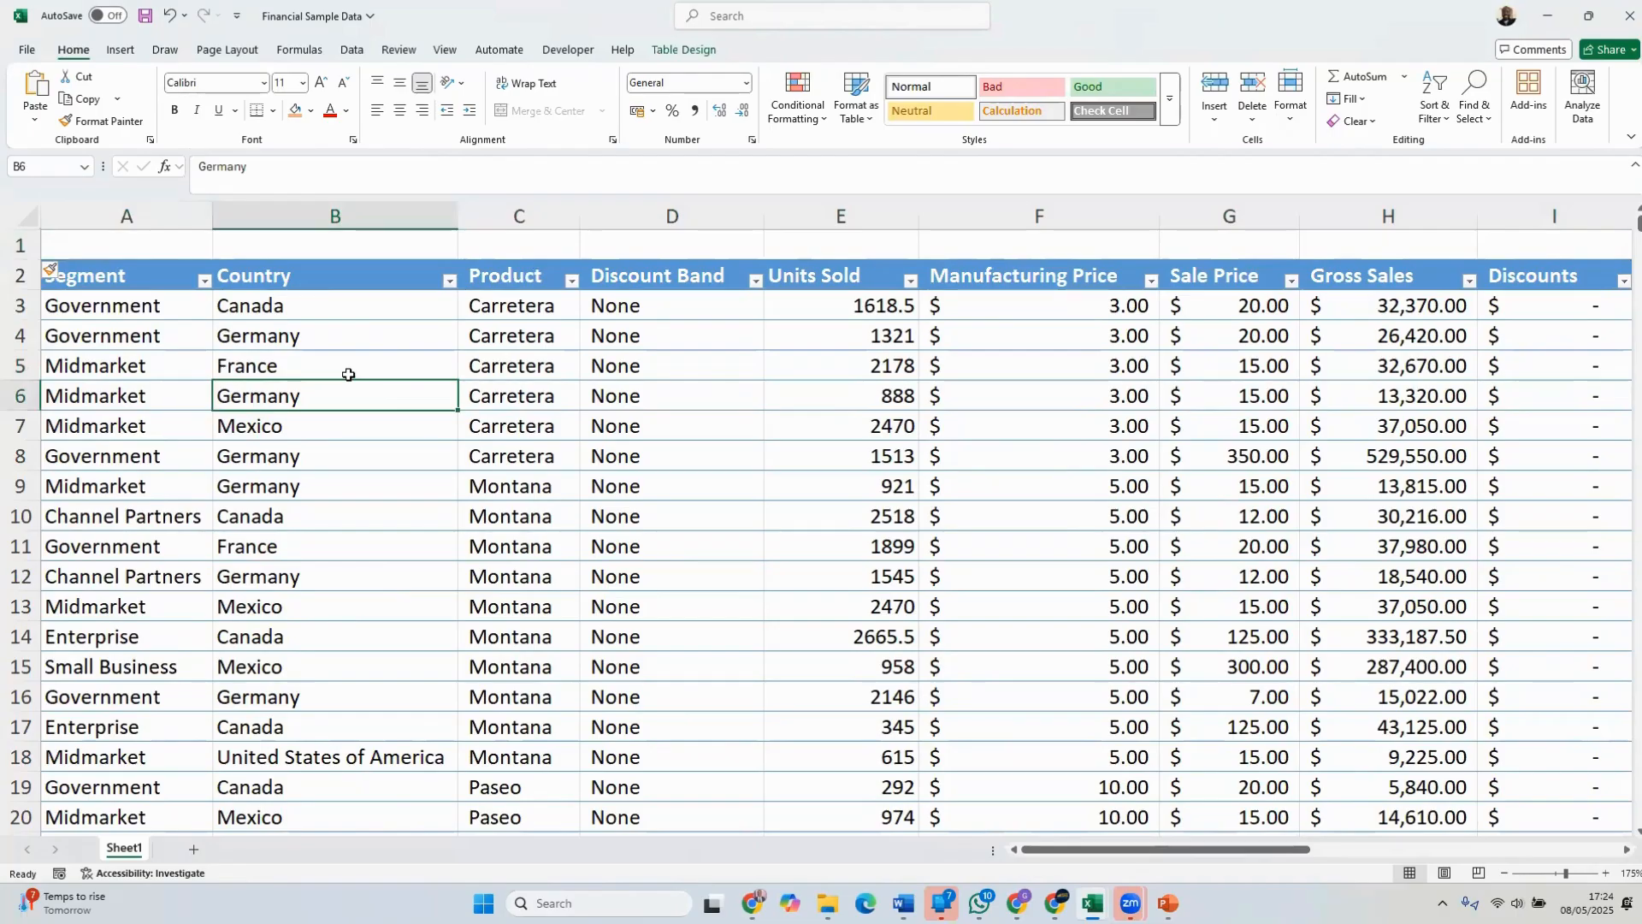
# Switch to the Sample Data1 workbook and copy the title text "Microsoft Excel Free Training Sample Data" from cell A1
pyautogui.click(1093, 900)
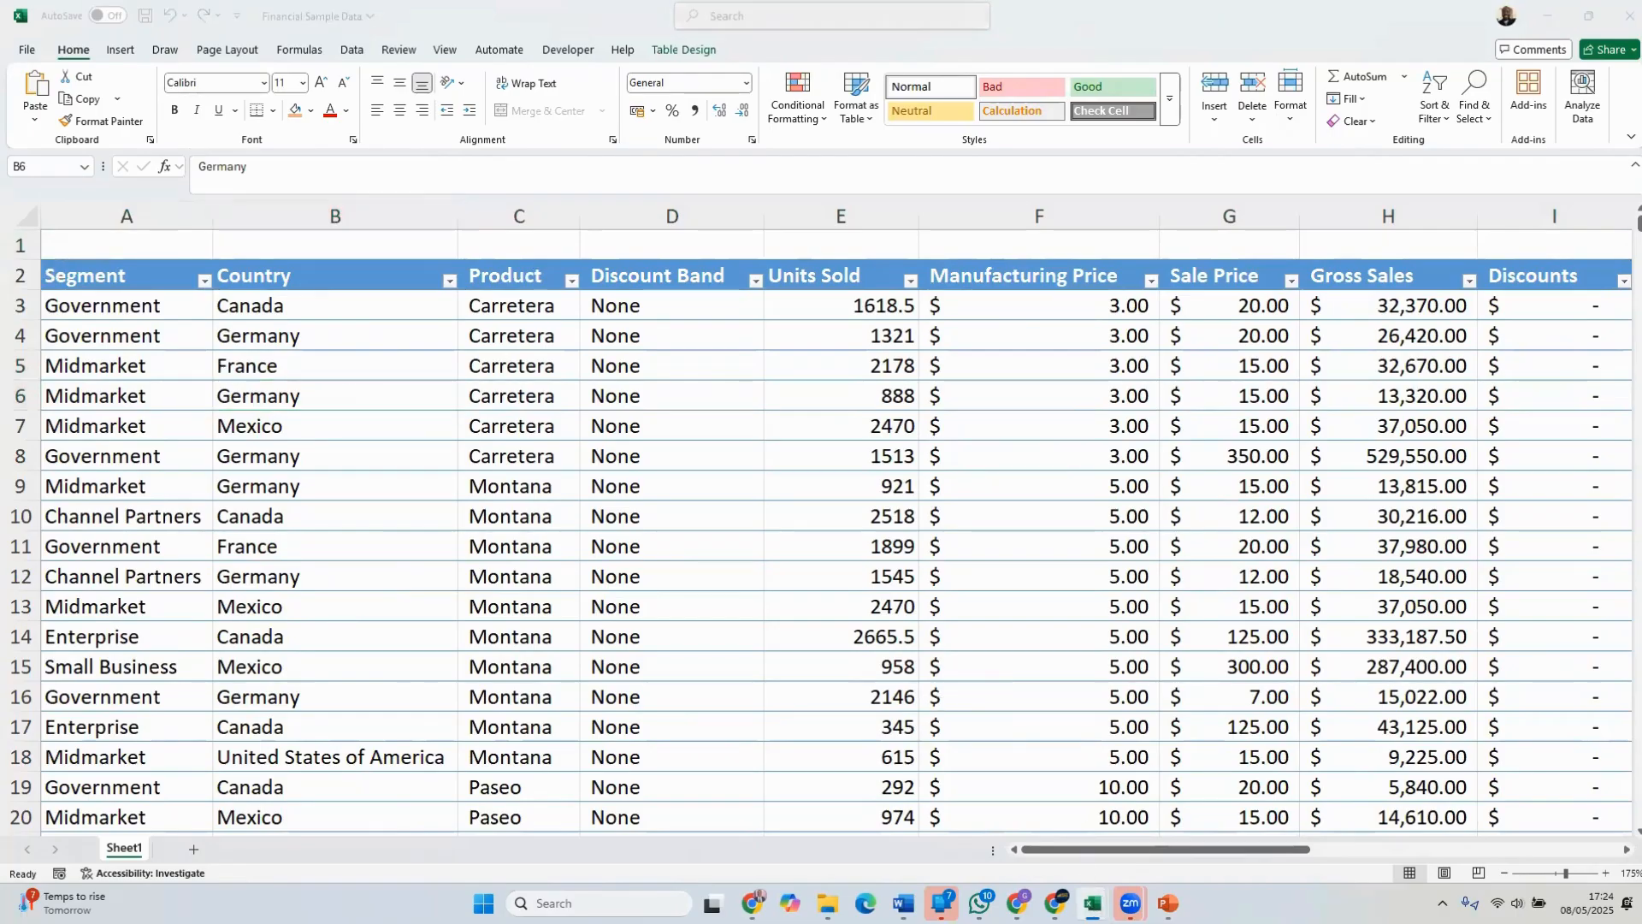
pyautogui.click(1240, 830)
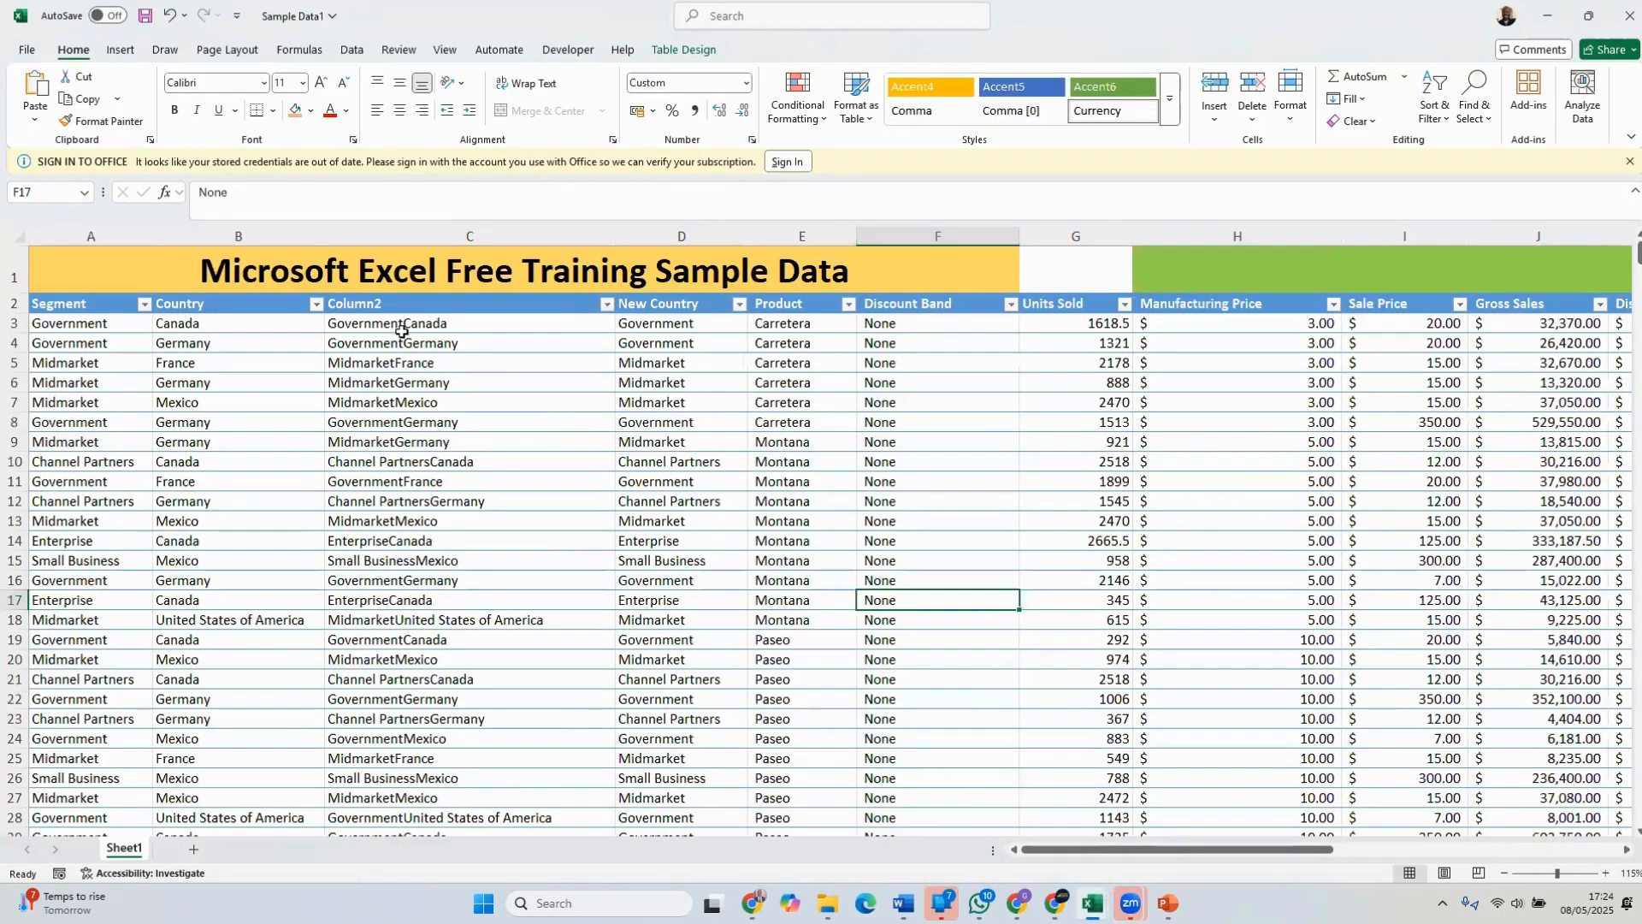
pyautogui.click(810, 257)
pyautogui.moveTo(419, 192); pyautogui.dragTo(171, 201)
pyautogui.hotkey('ctrl', 'c')
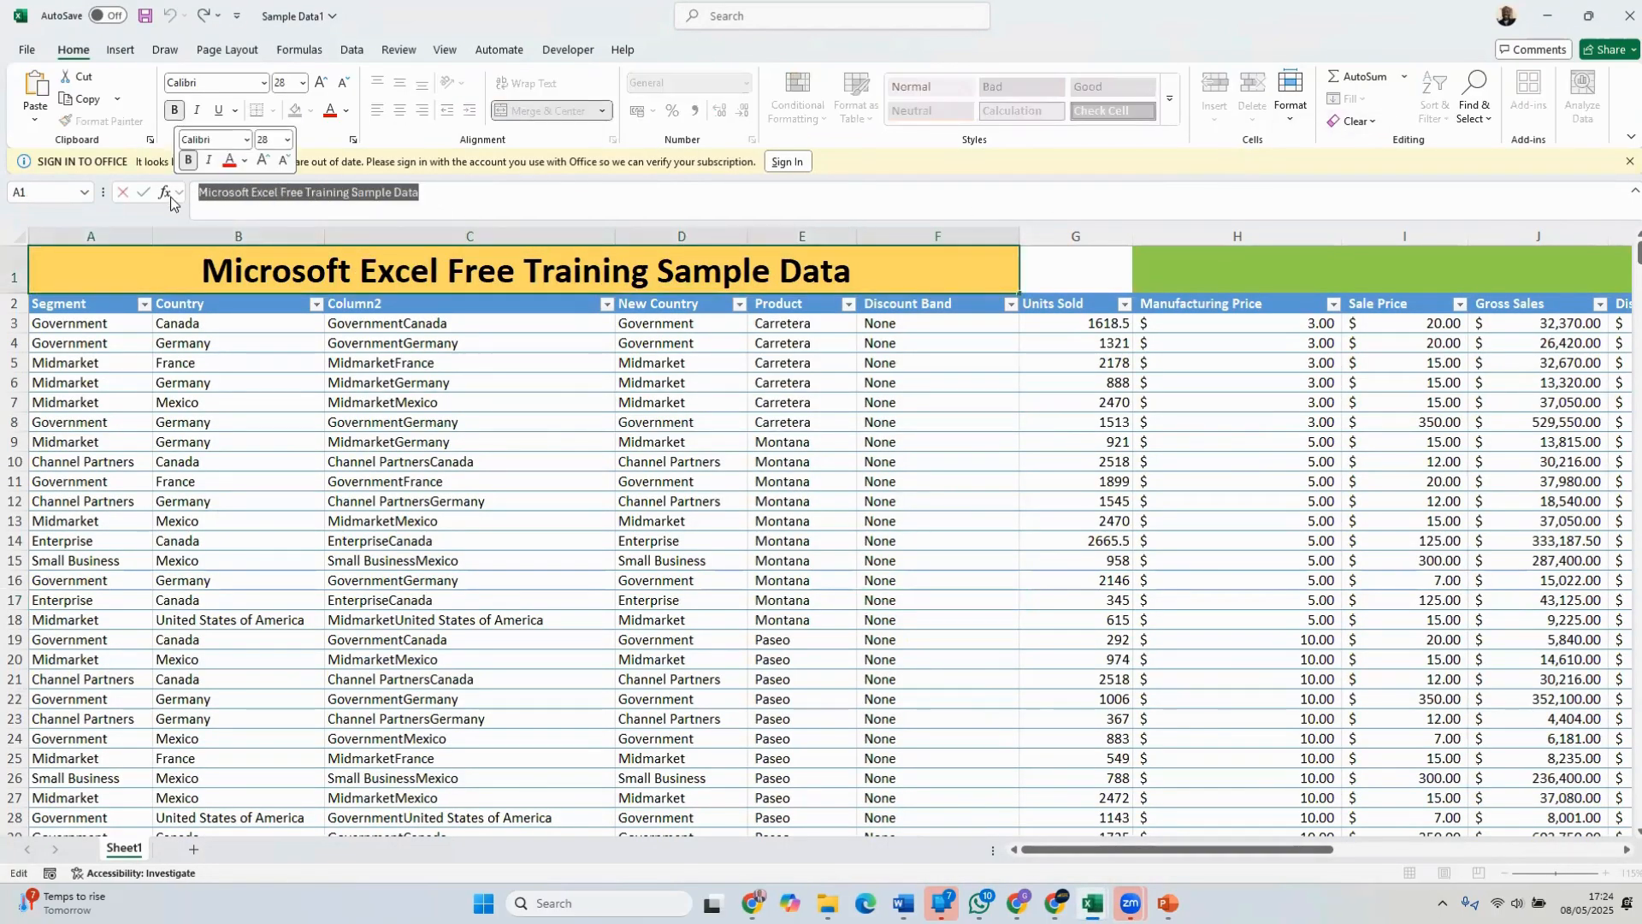
pyautogui.click(1557, 9)
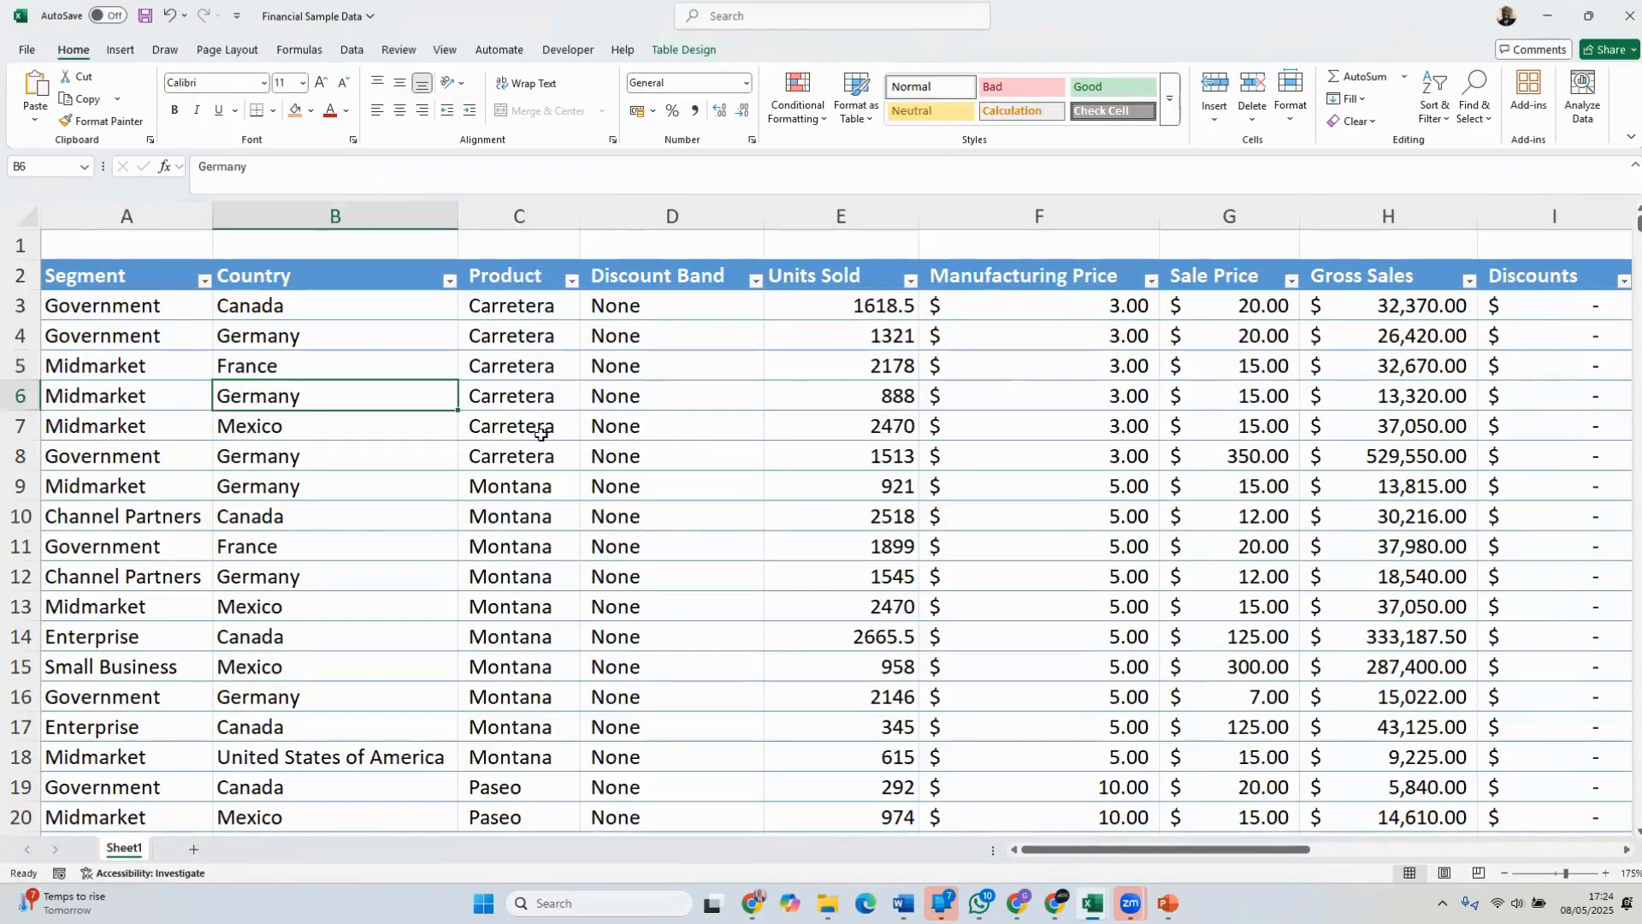
# Paste the title "Microsoft Excel Free Training Sample Data" into cell A1 of the Financial Sample Data workbook
pyautogui.click(540, 433)
pyautogui.click(139, 246)
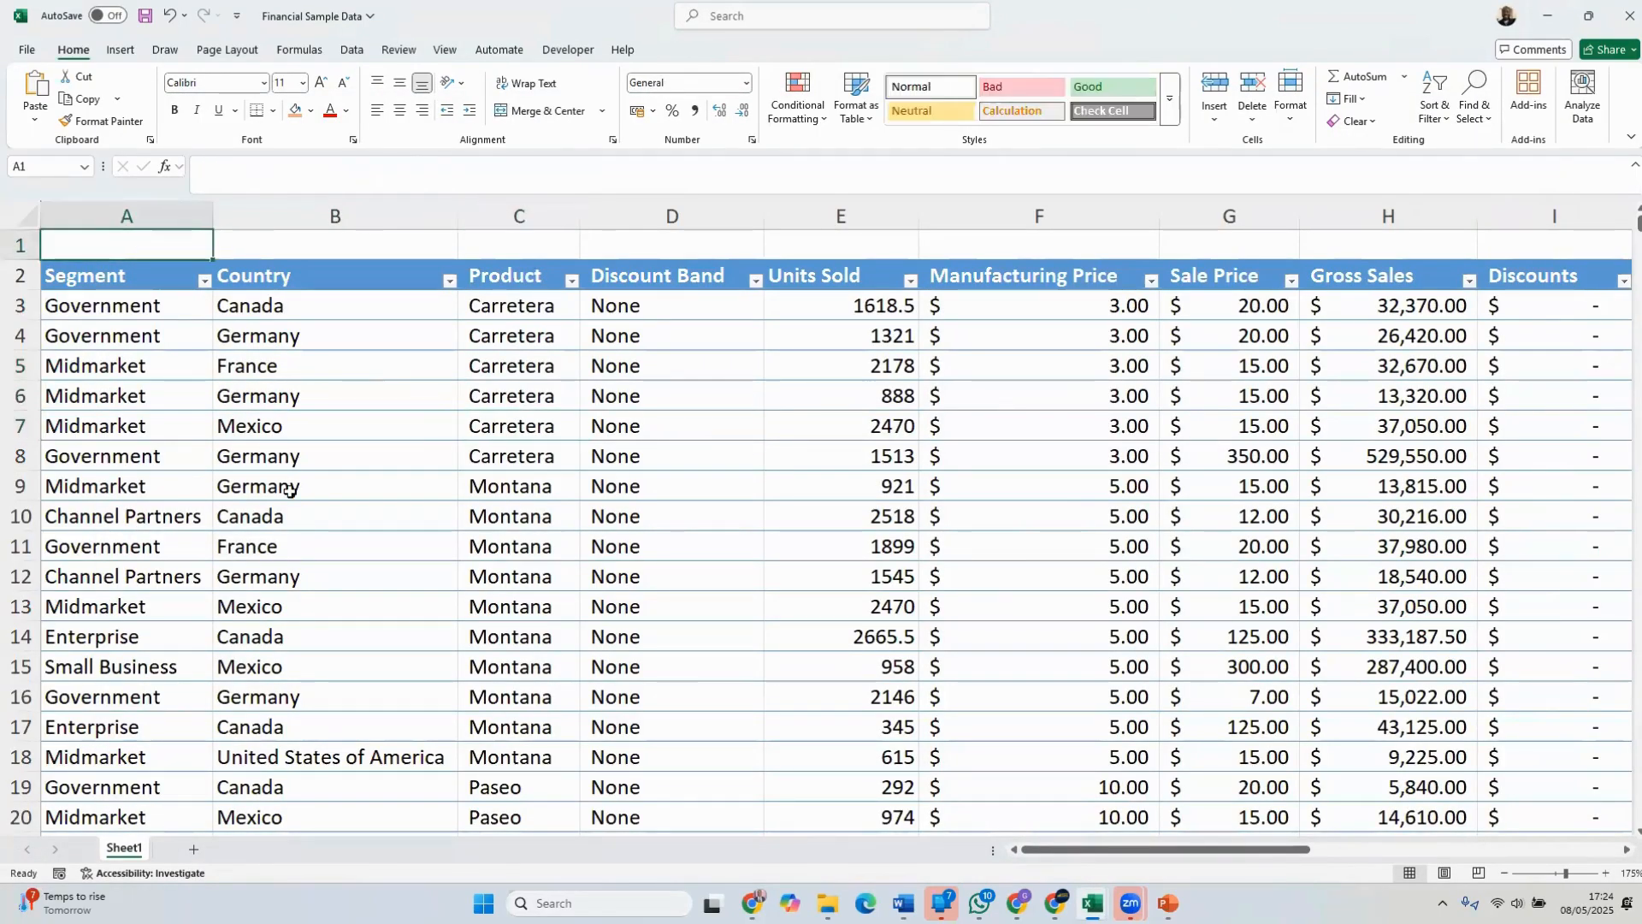
pyautogui.hotkey('ctrl', 'v')
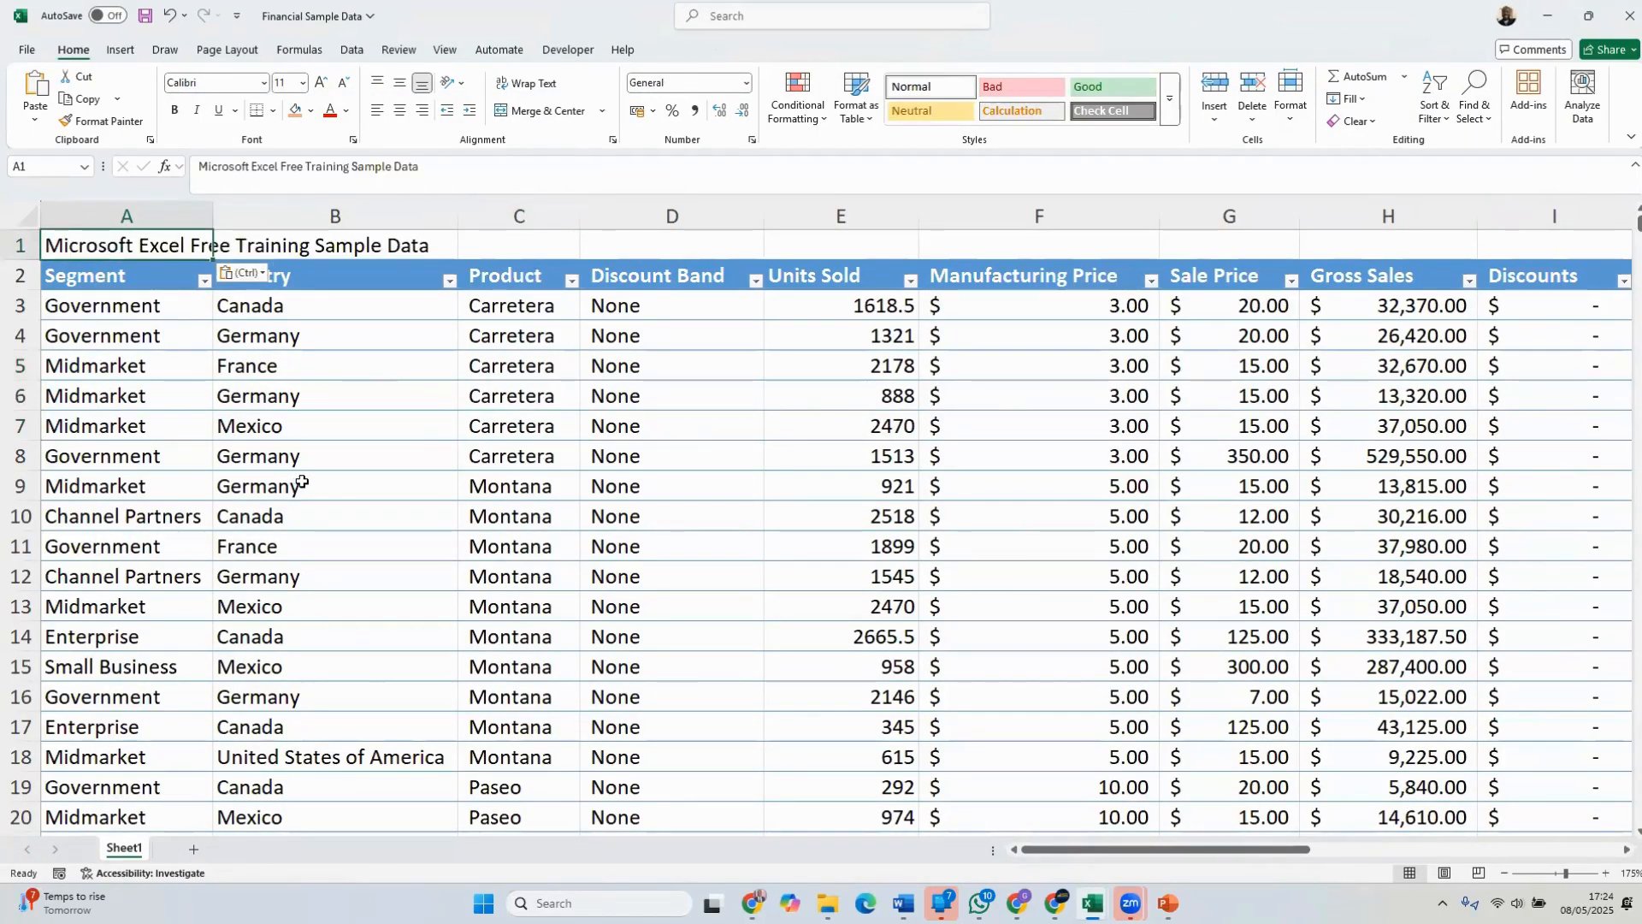
pyautogui.click(361, 339)
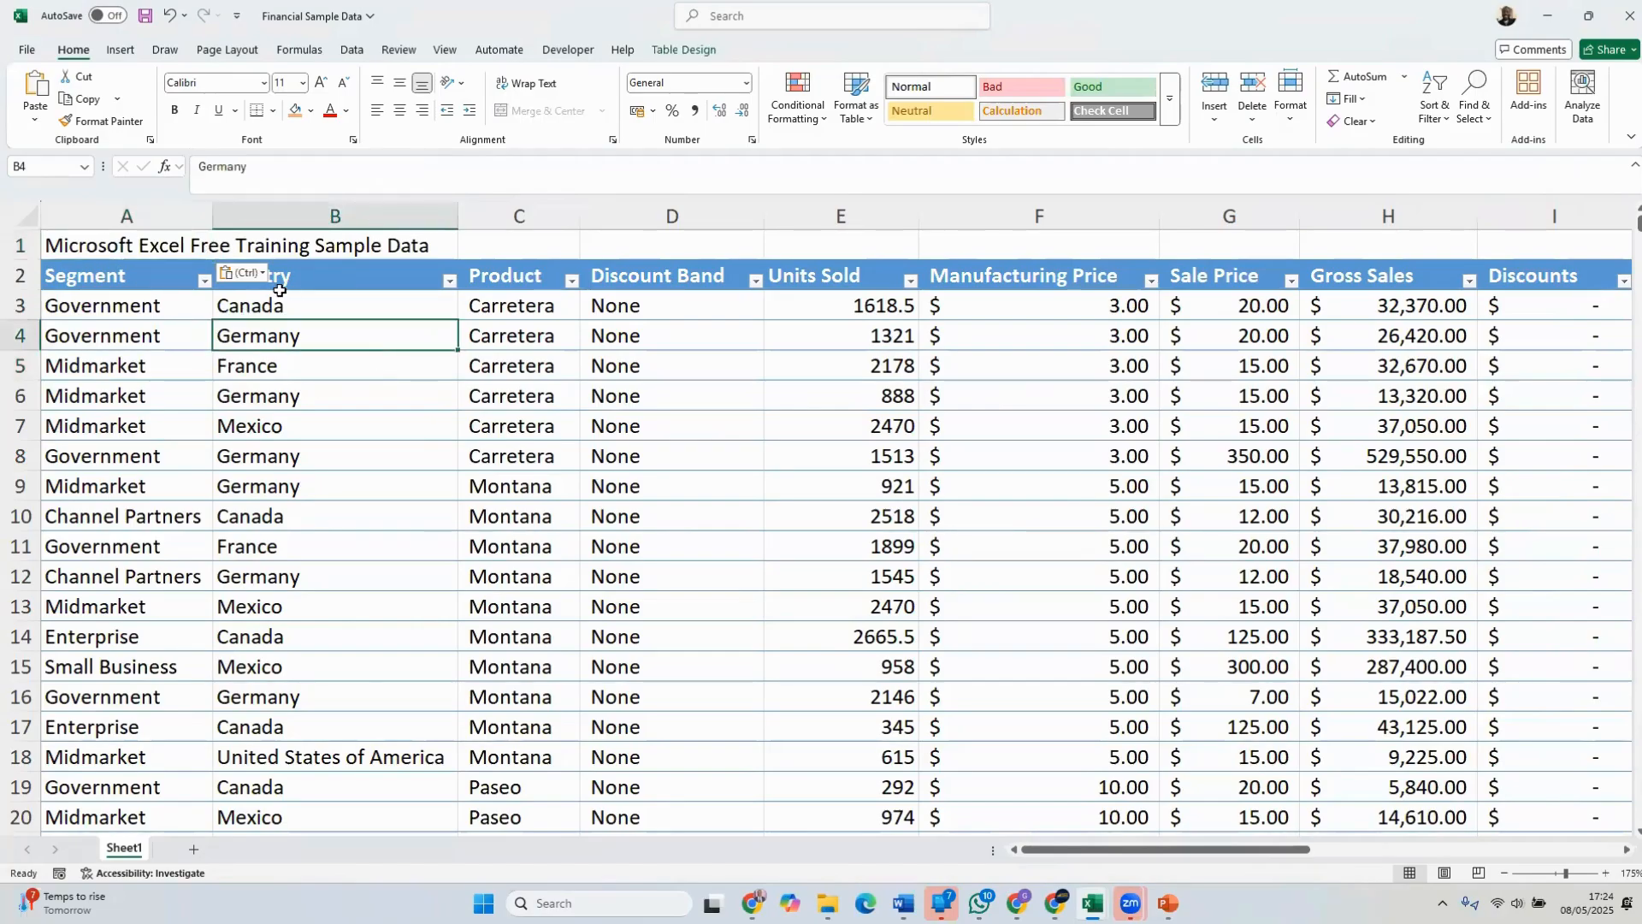
# Check the contents of cells A1 and B1 to see which one holds the title text
pyautogui.click(182, 247)
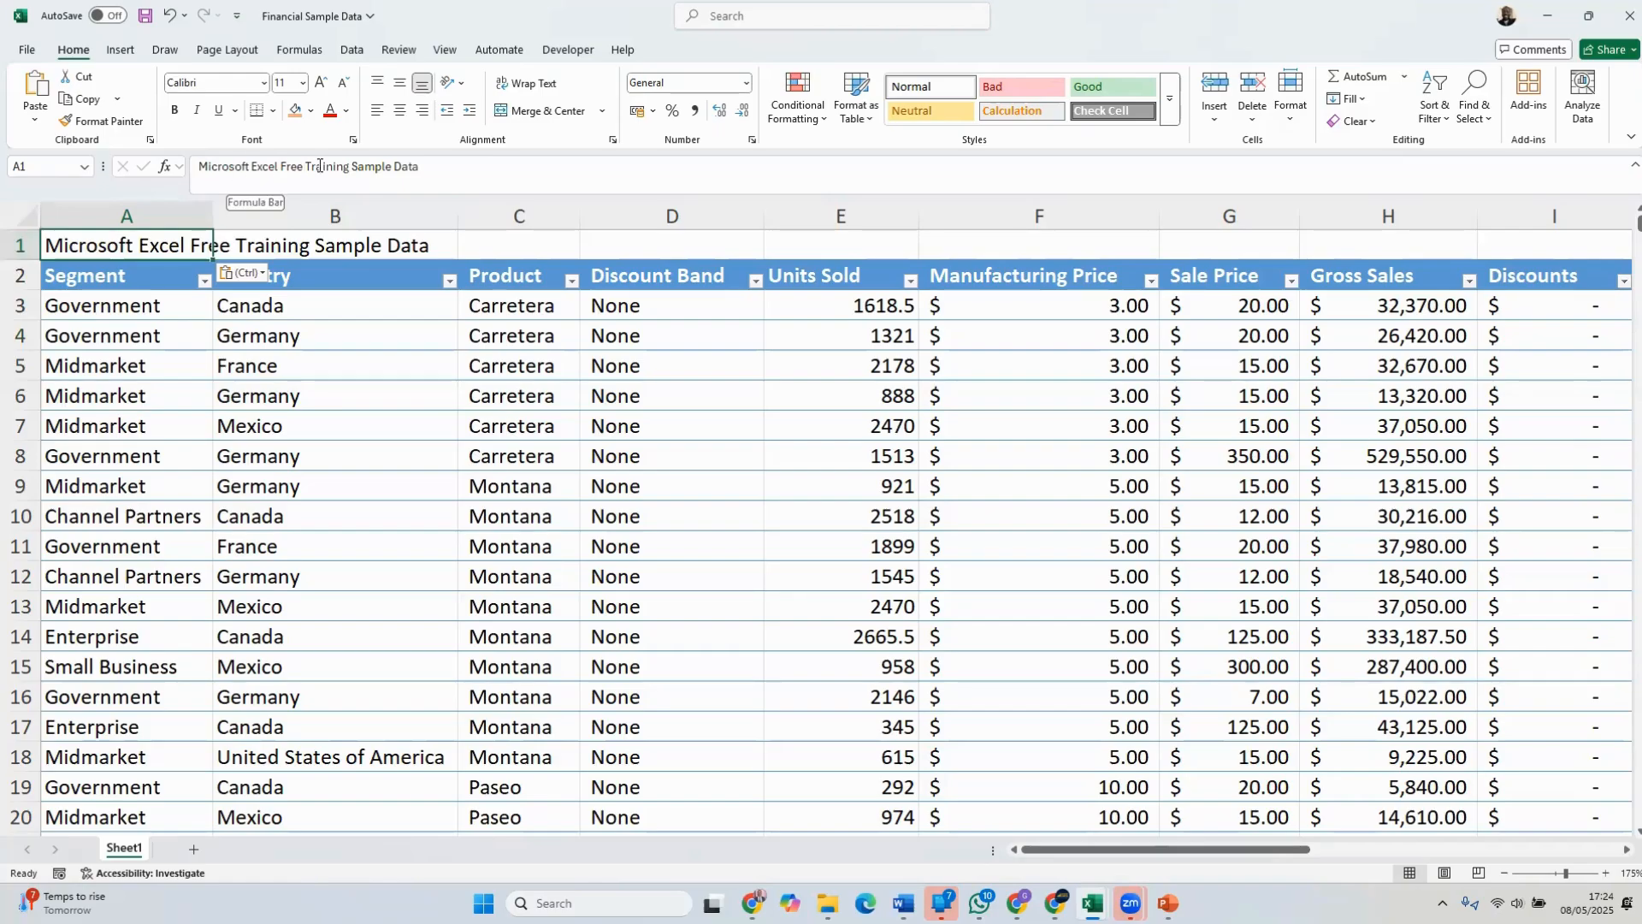
pyautogui.click(335, 244)
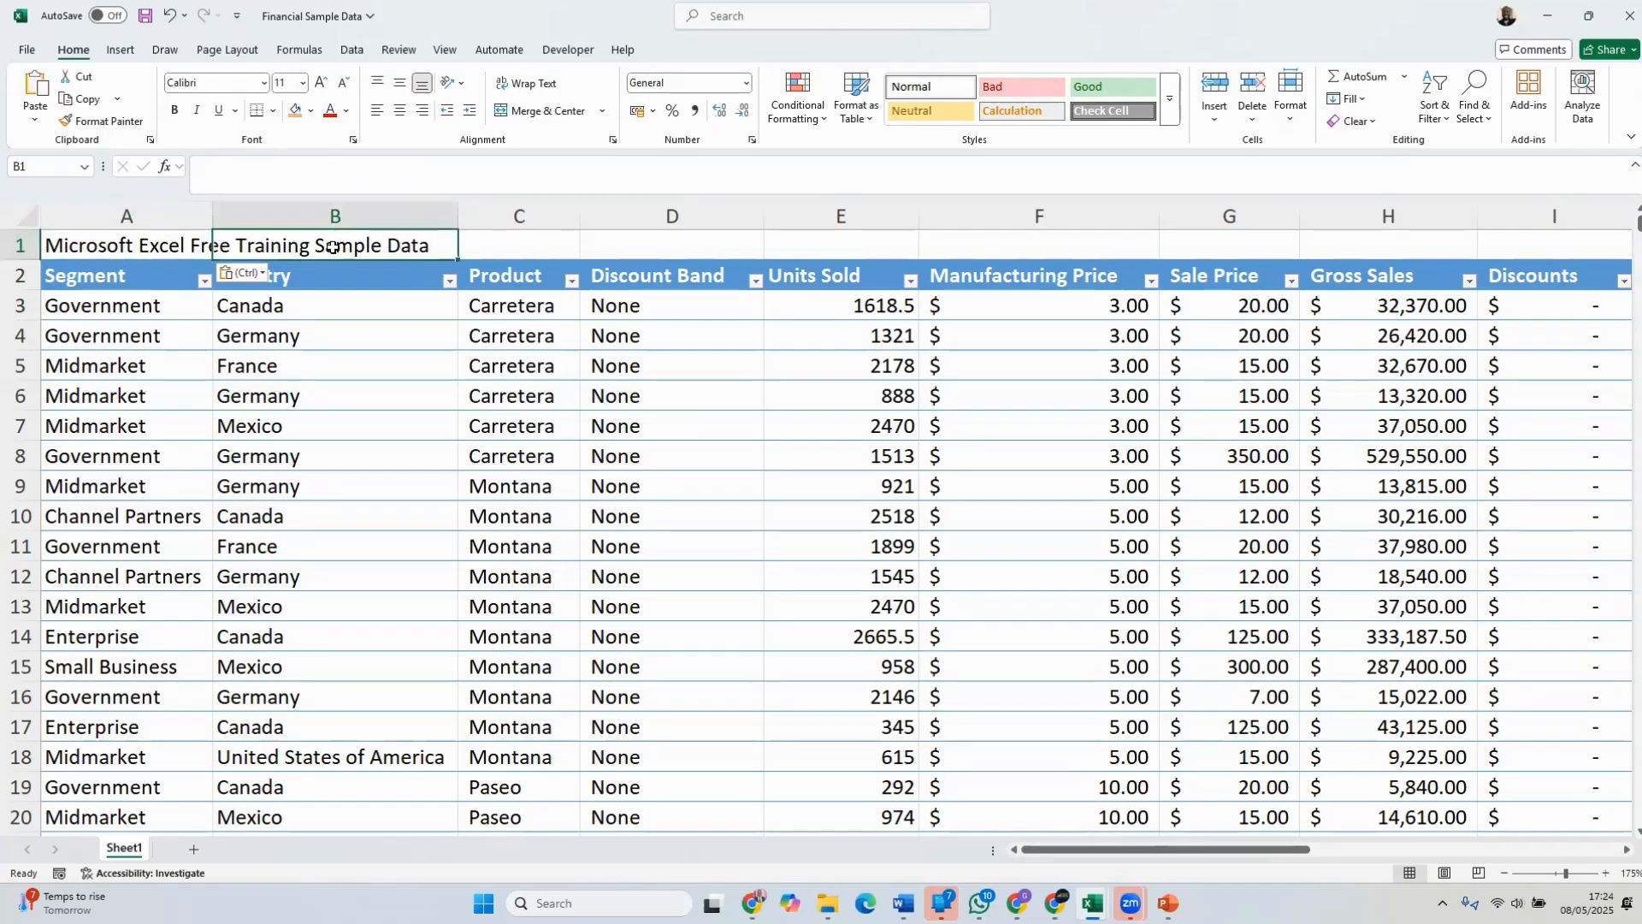
pyautogui.click(190, 246)
# Examine how the title is laid out across columns A to F in the Sample Data1 workbook
pyautogui.click(1092, 903)
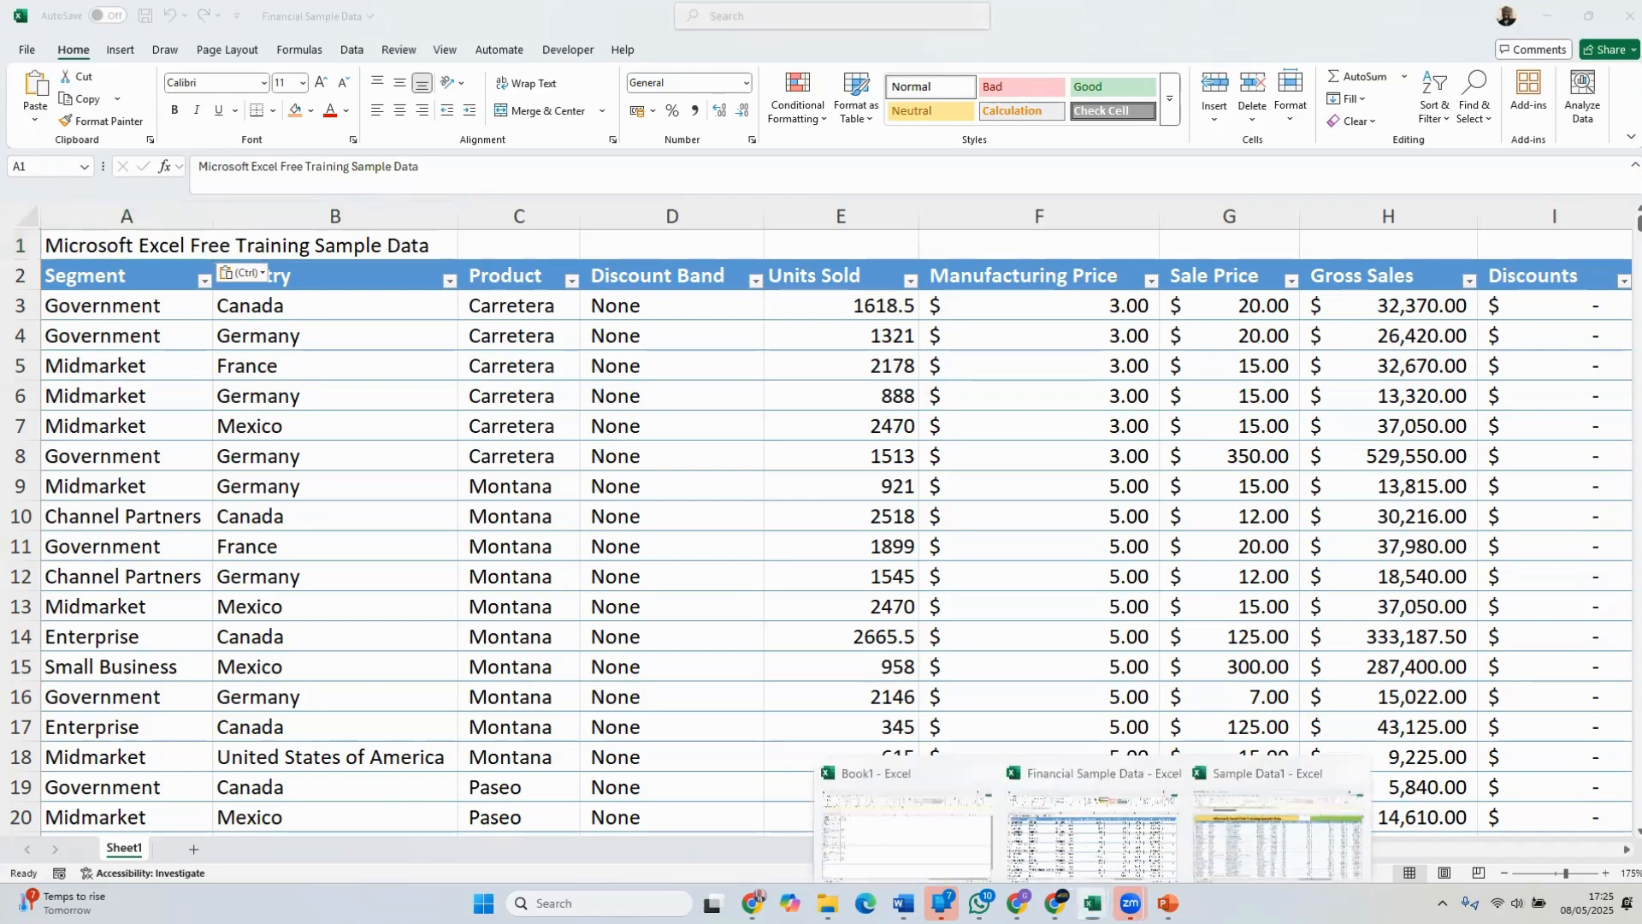
pyautogui.click(1226, 832)
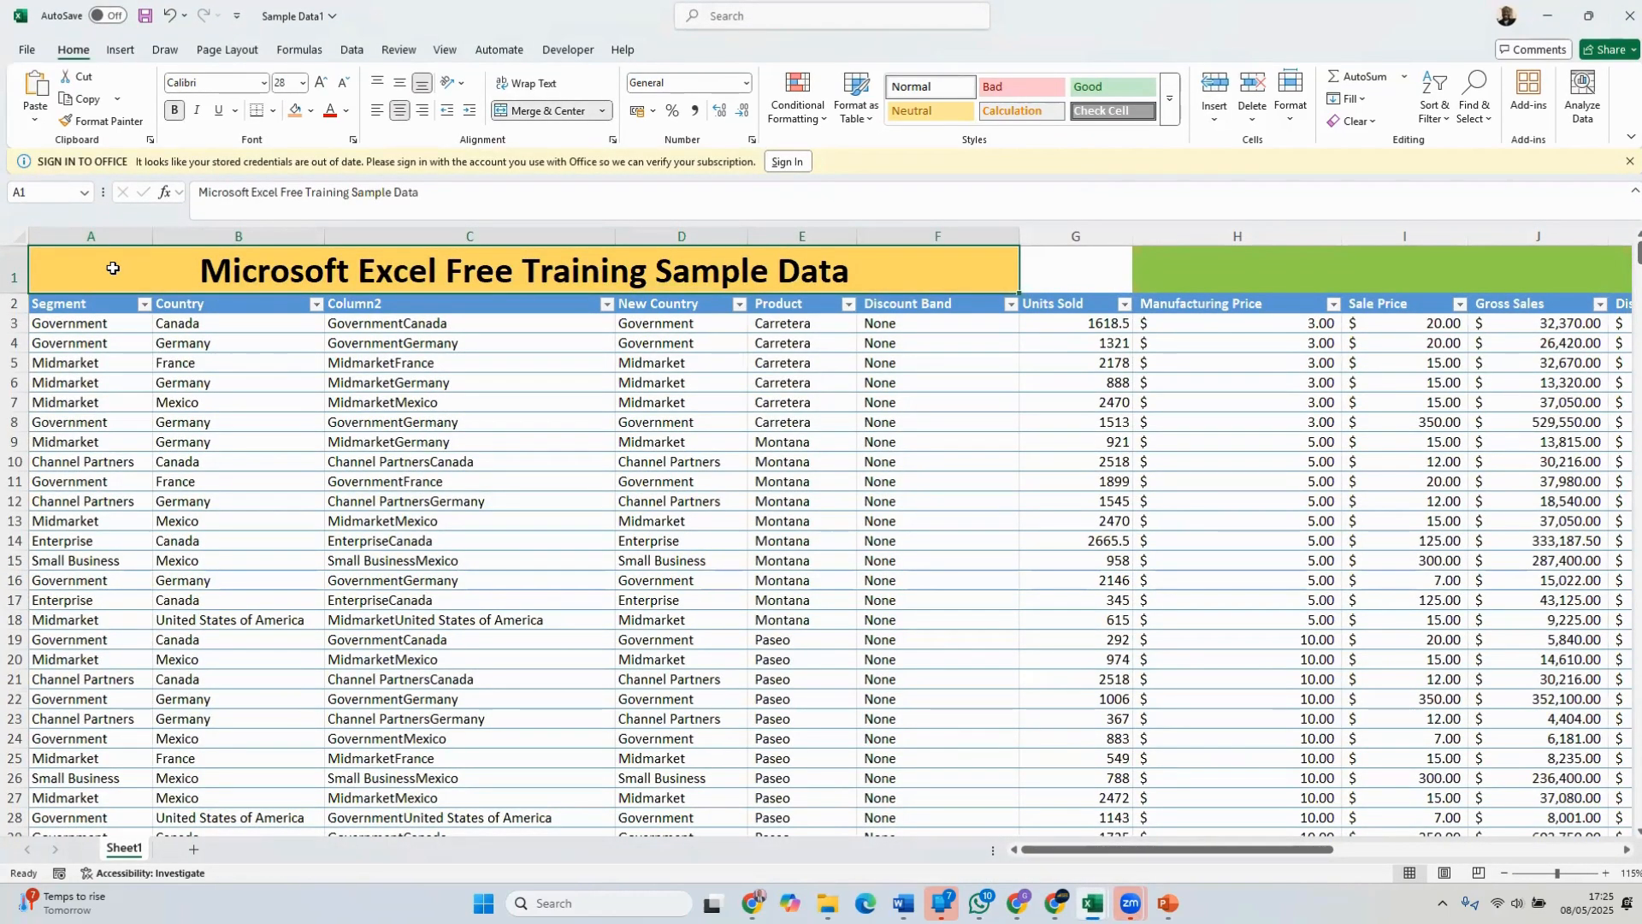
pyautogui.click(240, 239)
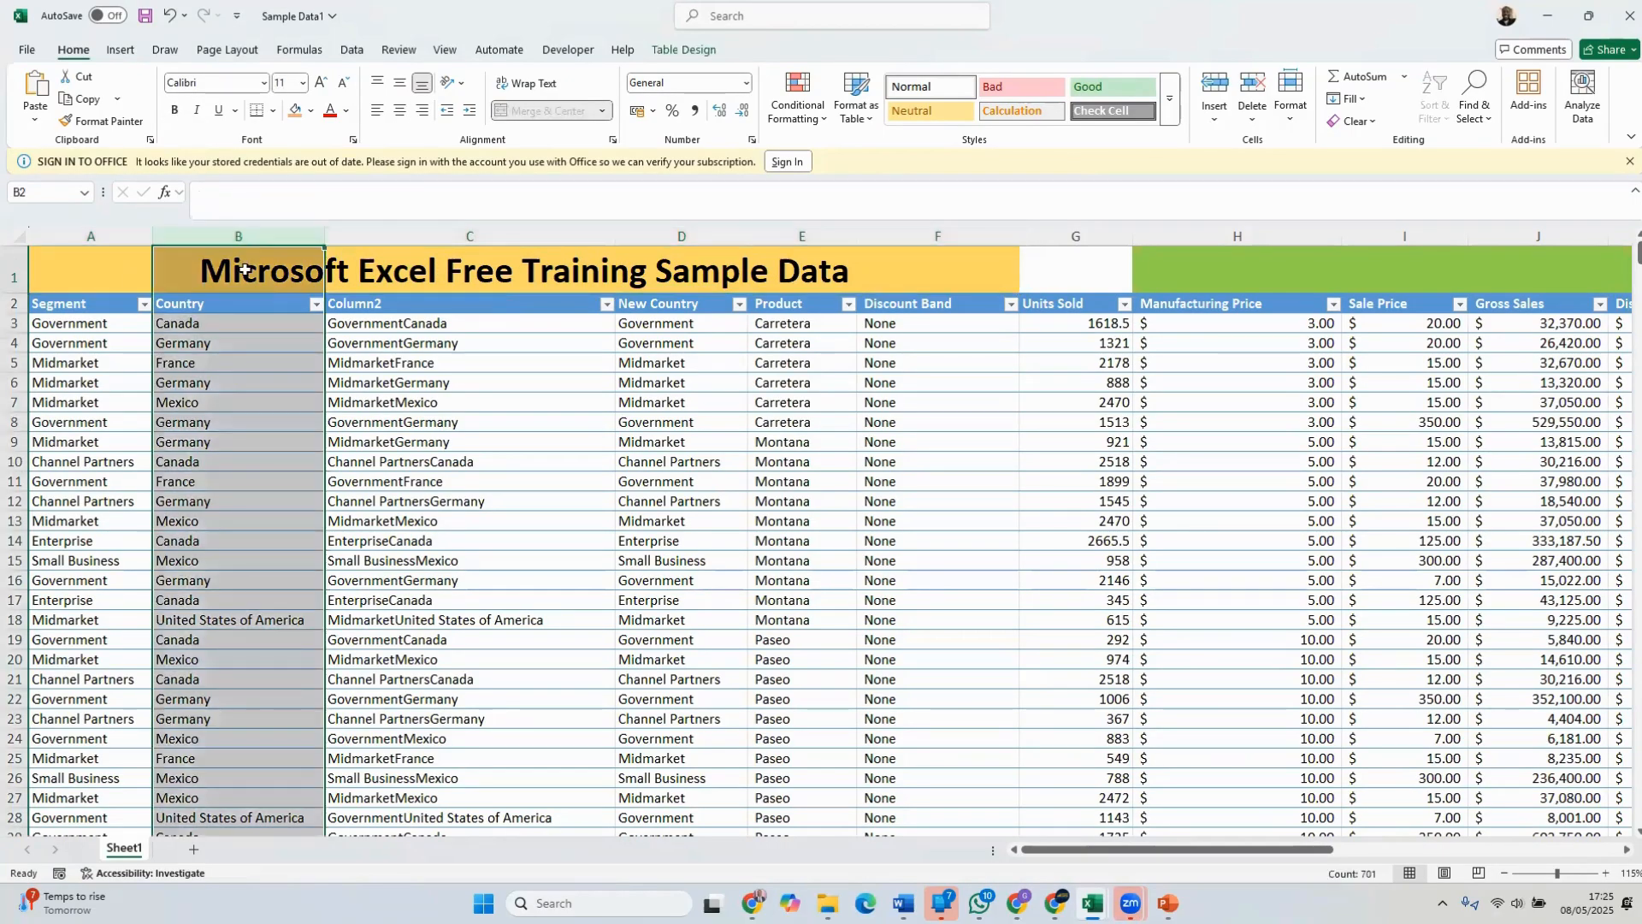
pyautogui.click(244, 271)
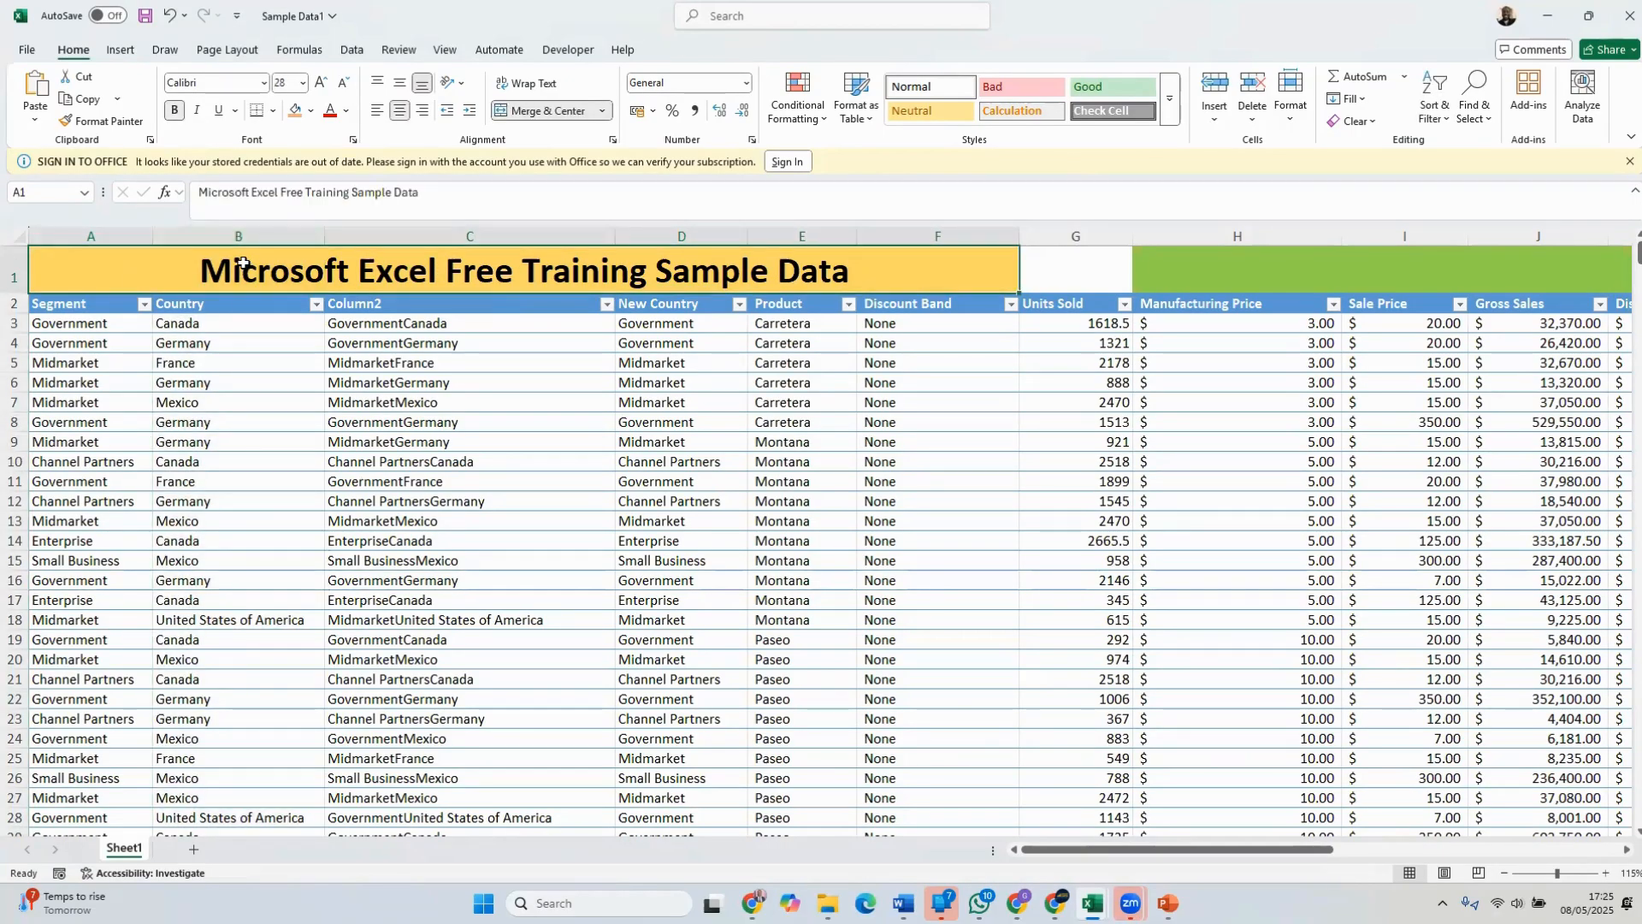
pyautogui.click(1547, 17)
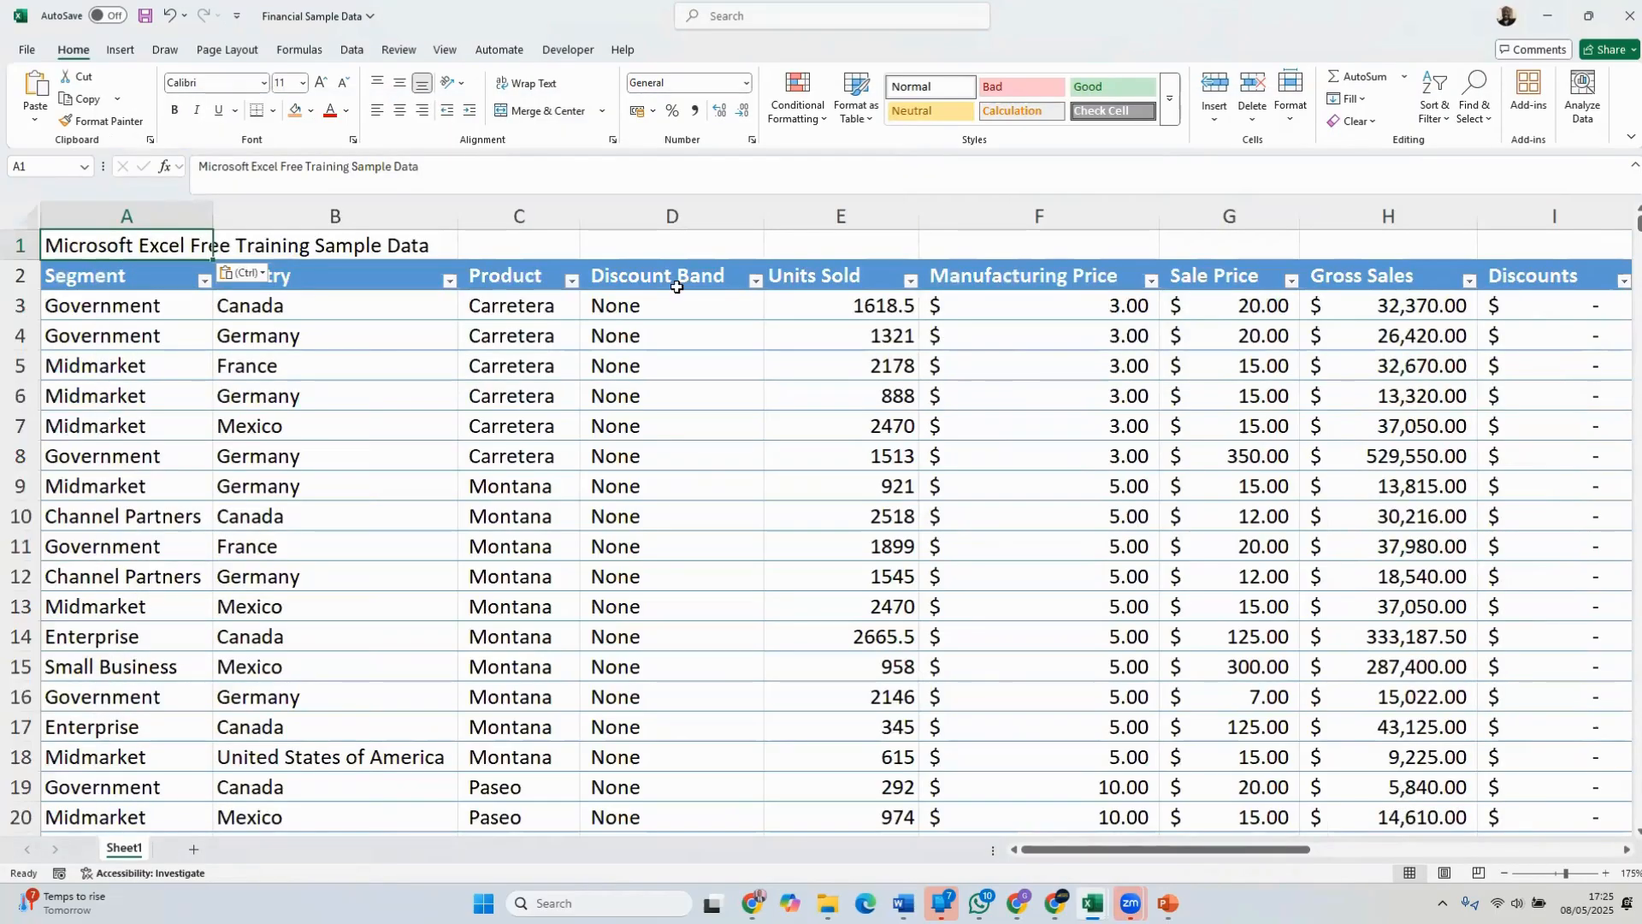
# Merge and center the title in Financial Sample Data across cells A1 to F1
pyautogui.click(517, 364)
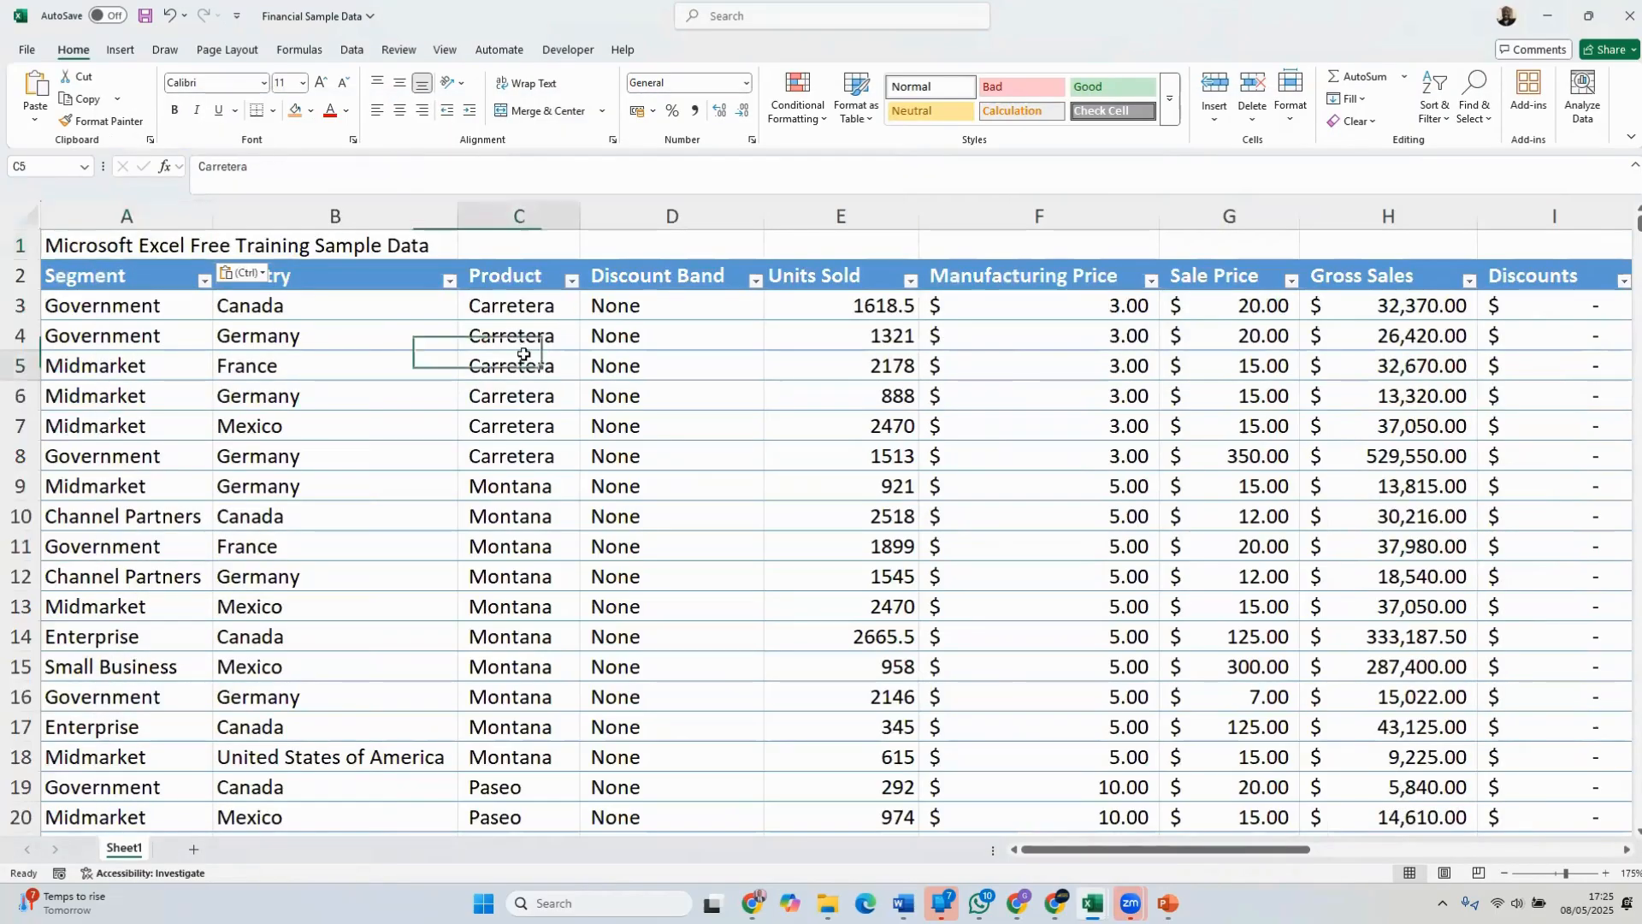
pyautogui.click(104, 247)
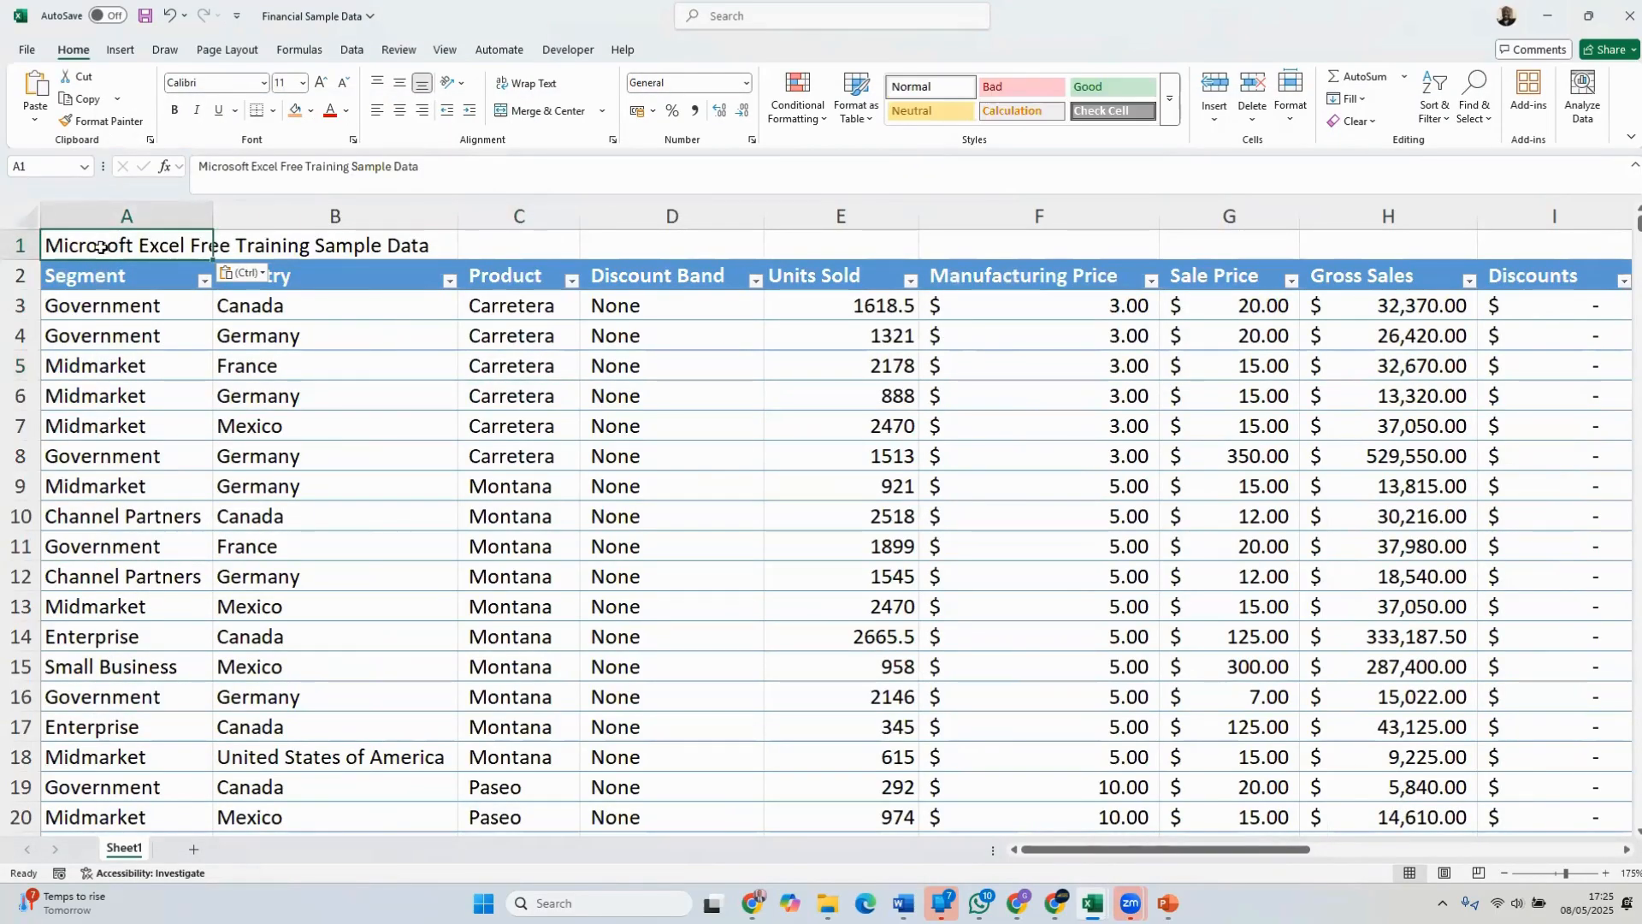
pyautogui.moveTo(102, 247); pyautogui.dragTo(950, 242)
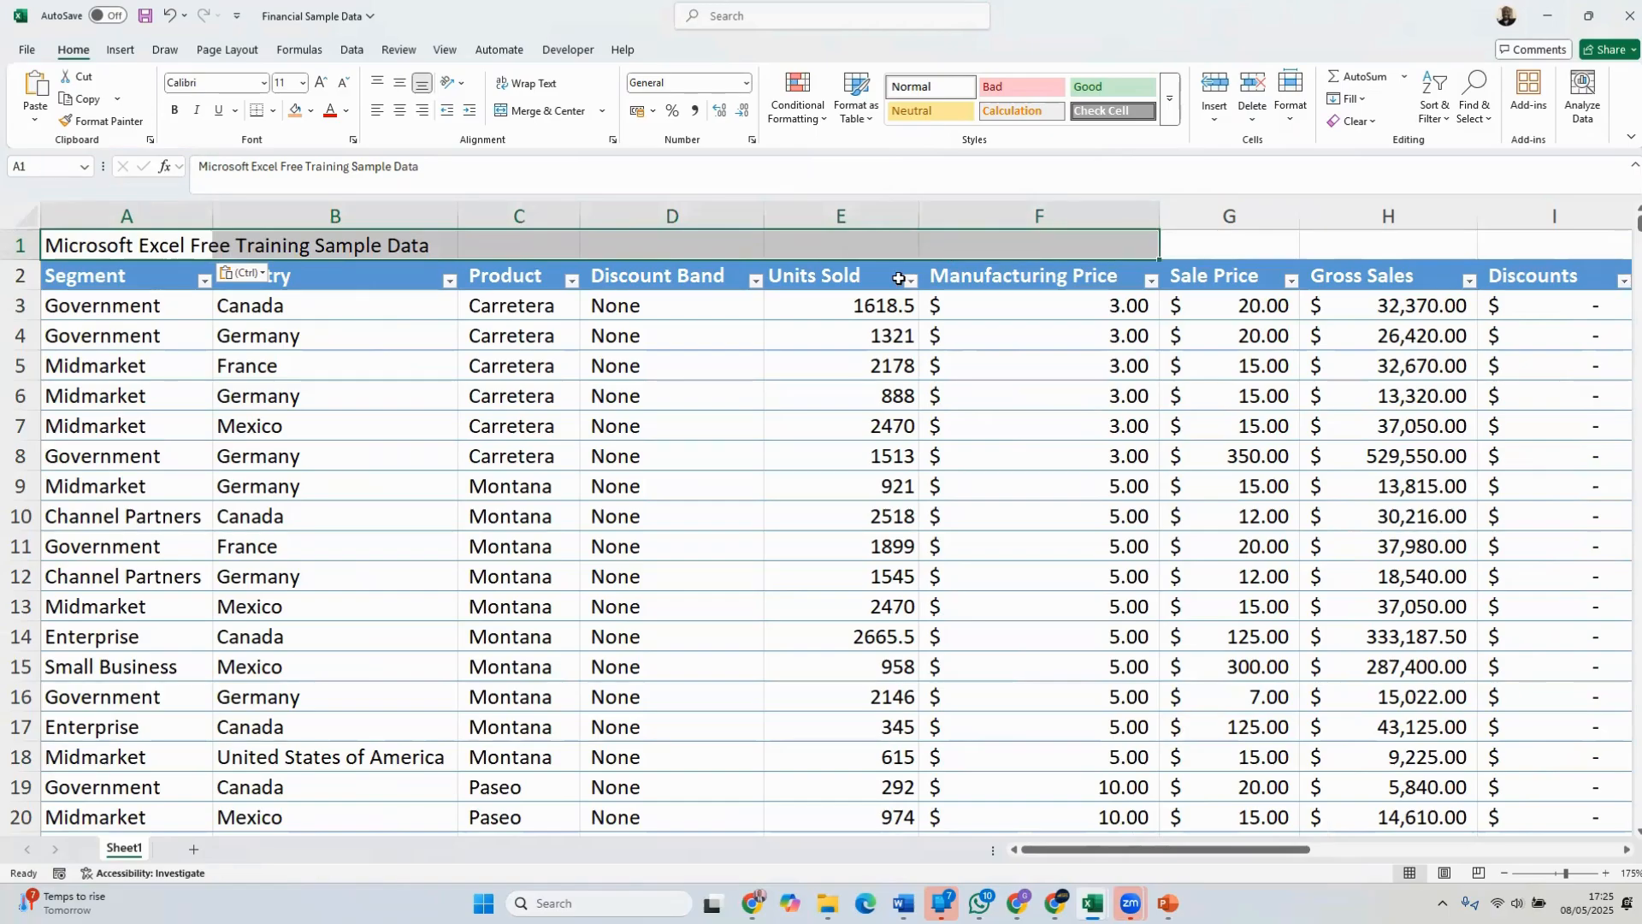
pyautogui.click(604, 111)
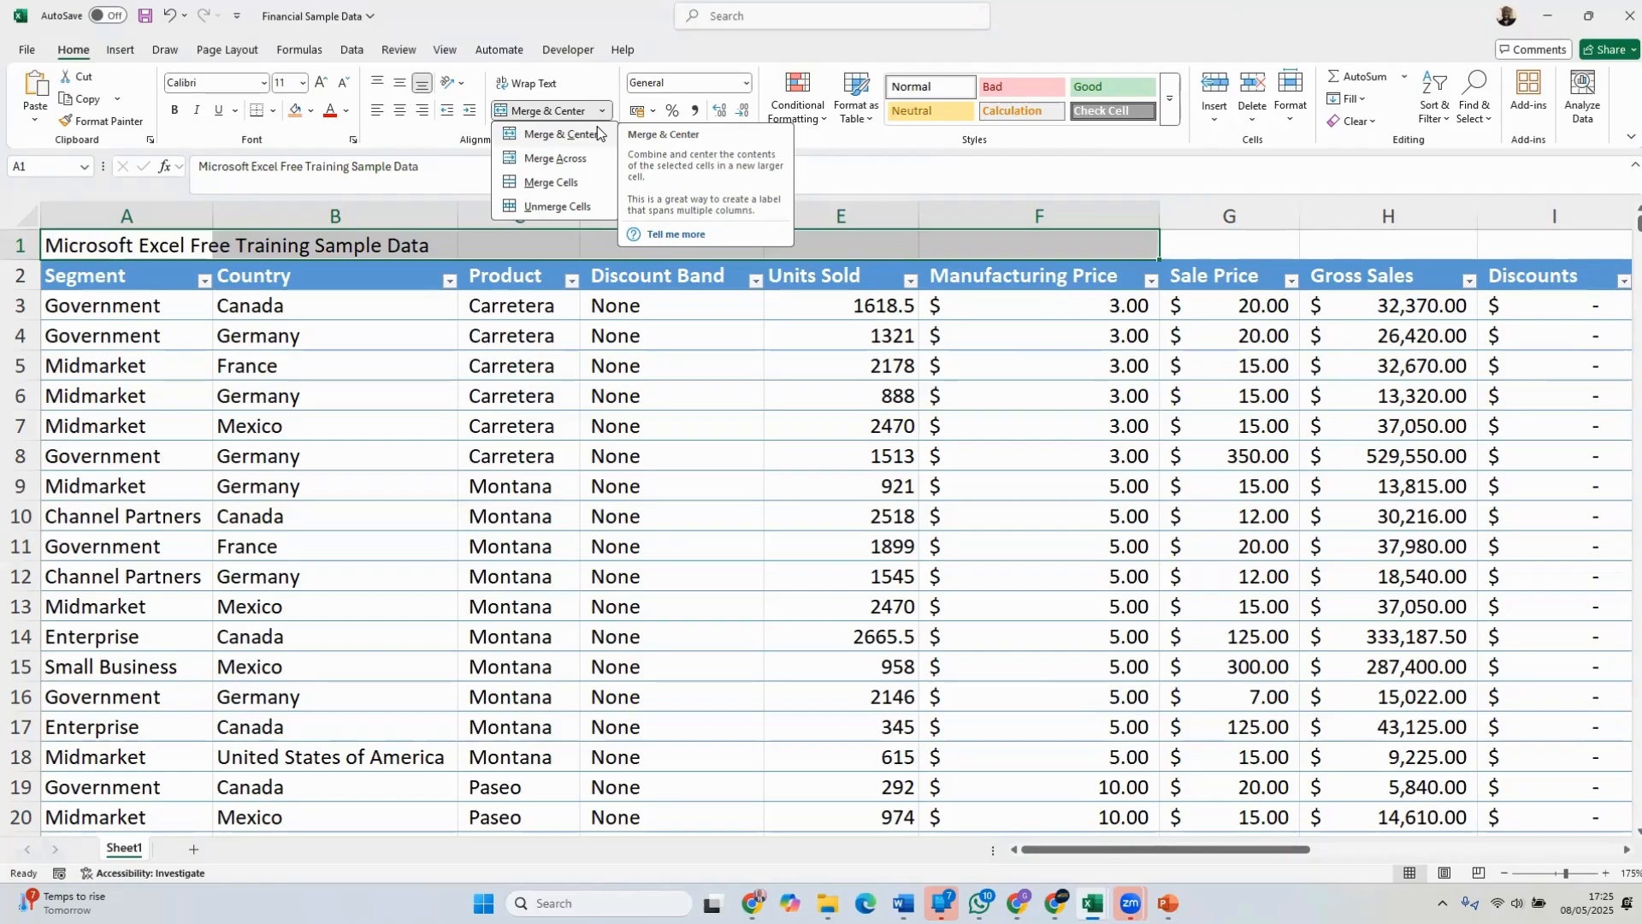
pyautogui.click(524, 135)
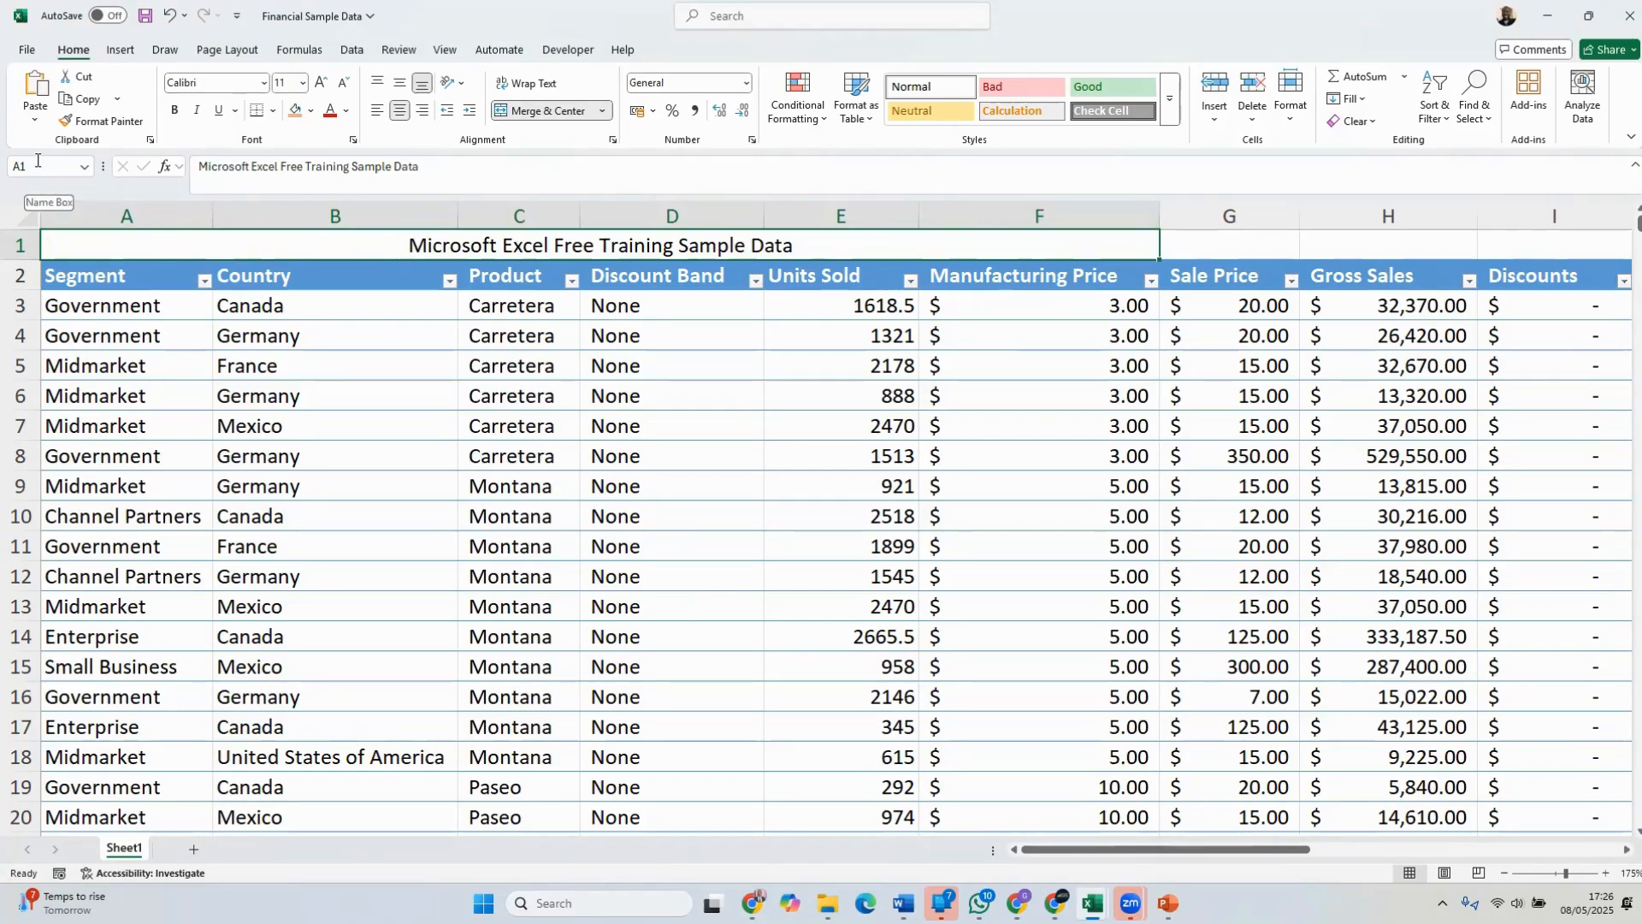
# Remove the merge and centering from the title in row 1
pyautogui.hotkey('alt', 'h')
pyautogui.press('m')
pyautogui.press('c')
pyautogui.click(256, 375)
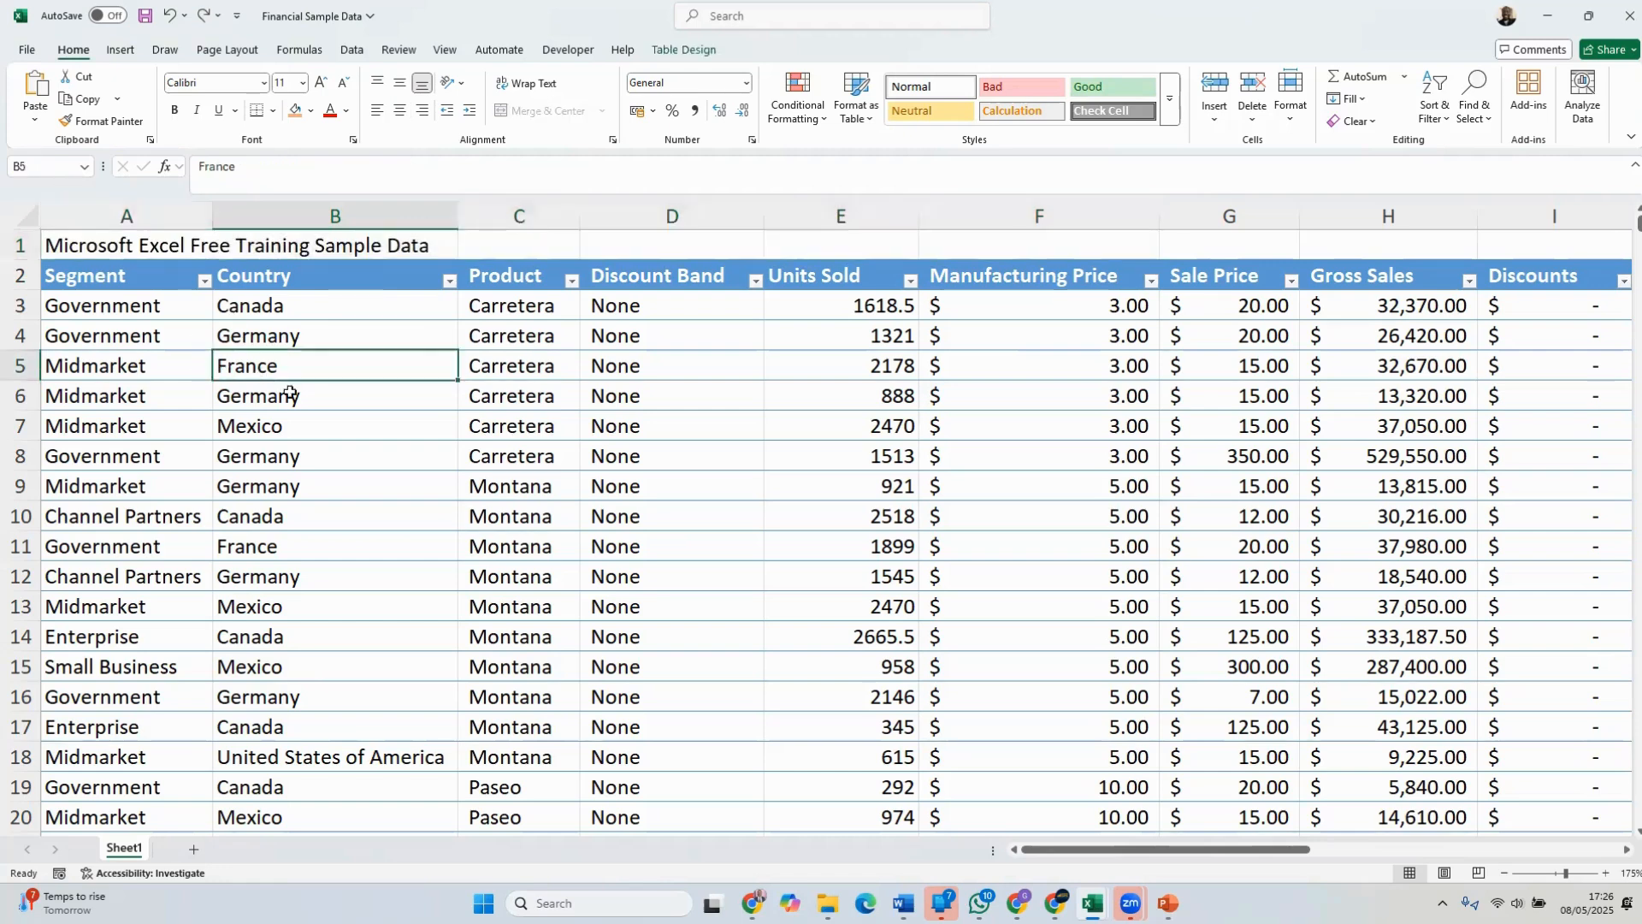
# Inspect the full title text stored in A1 and compare it with the contents of neighbouring cell B1
pyautogui.click(139, 243)
pyautogui.moveTo(419, 167); pyautogui.dragTo(180, 155)
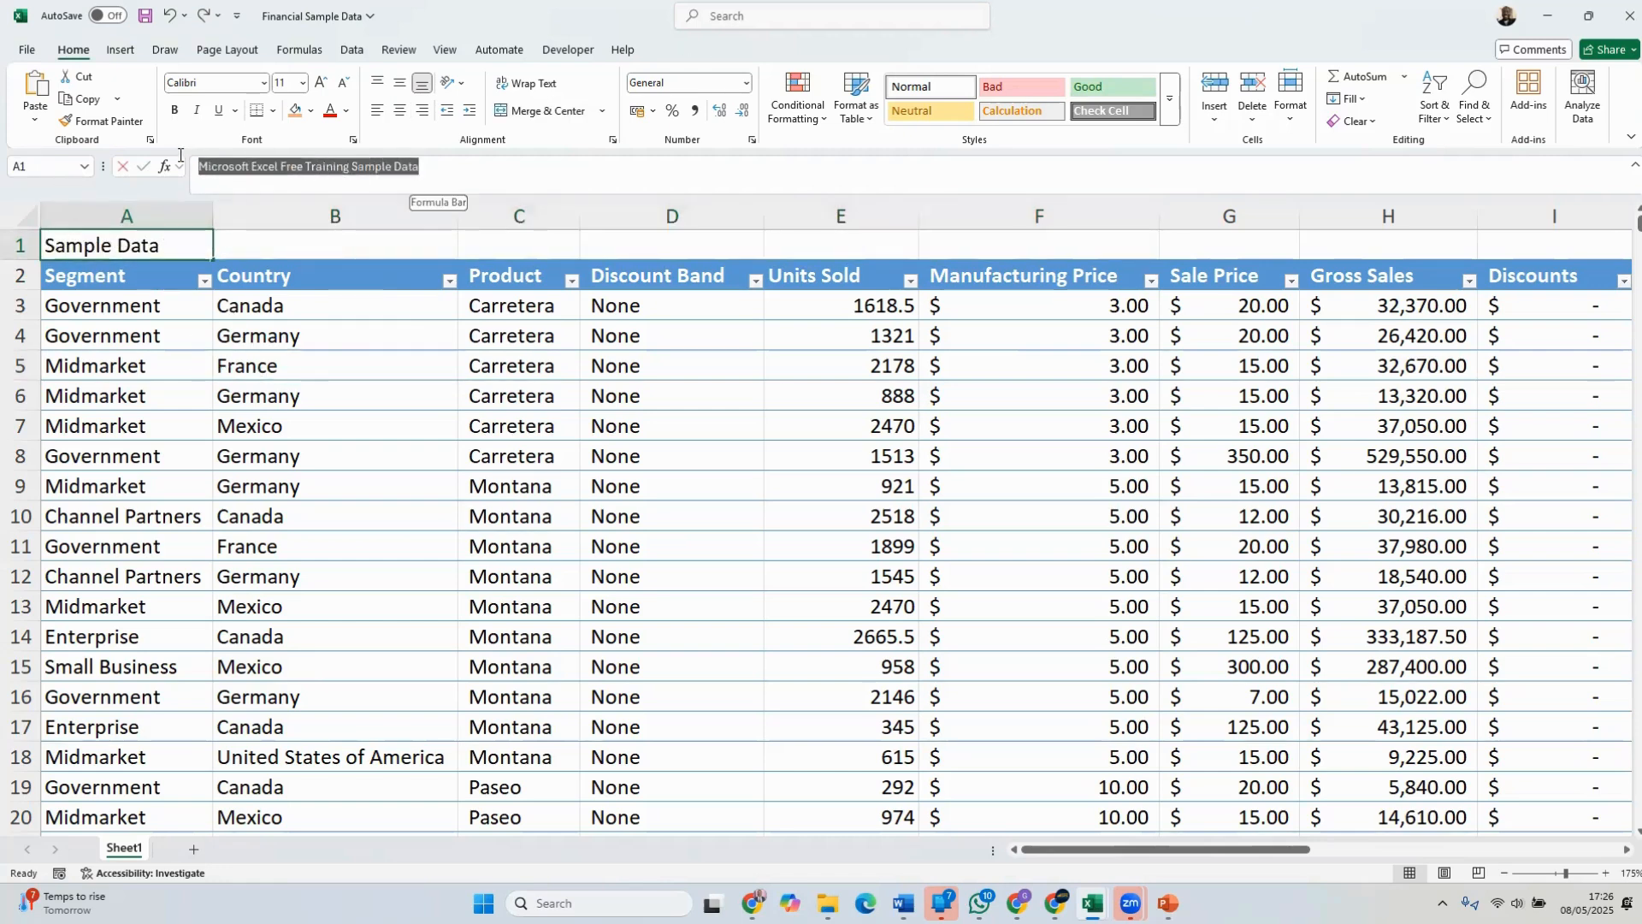
pyautogui.click(328, 245)
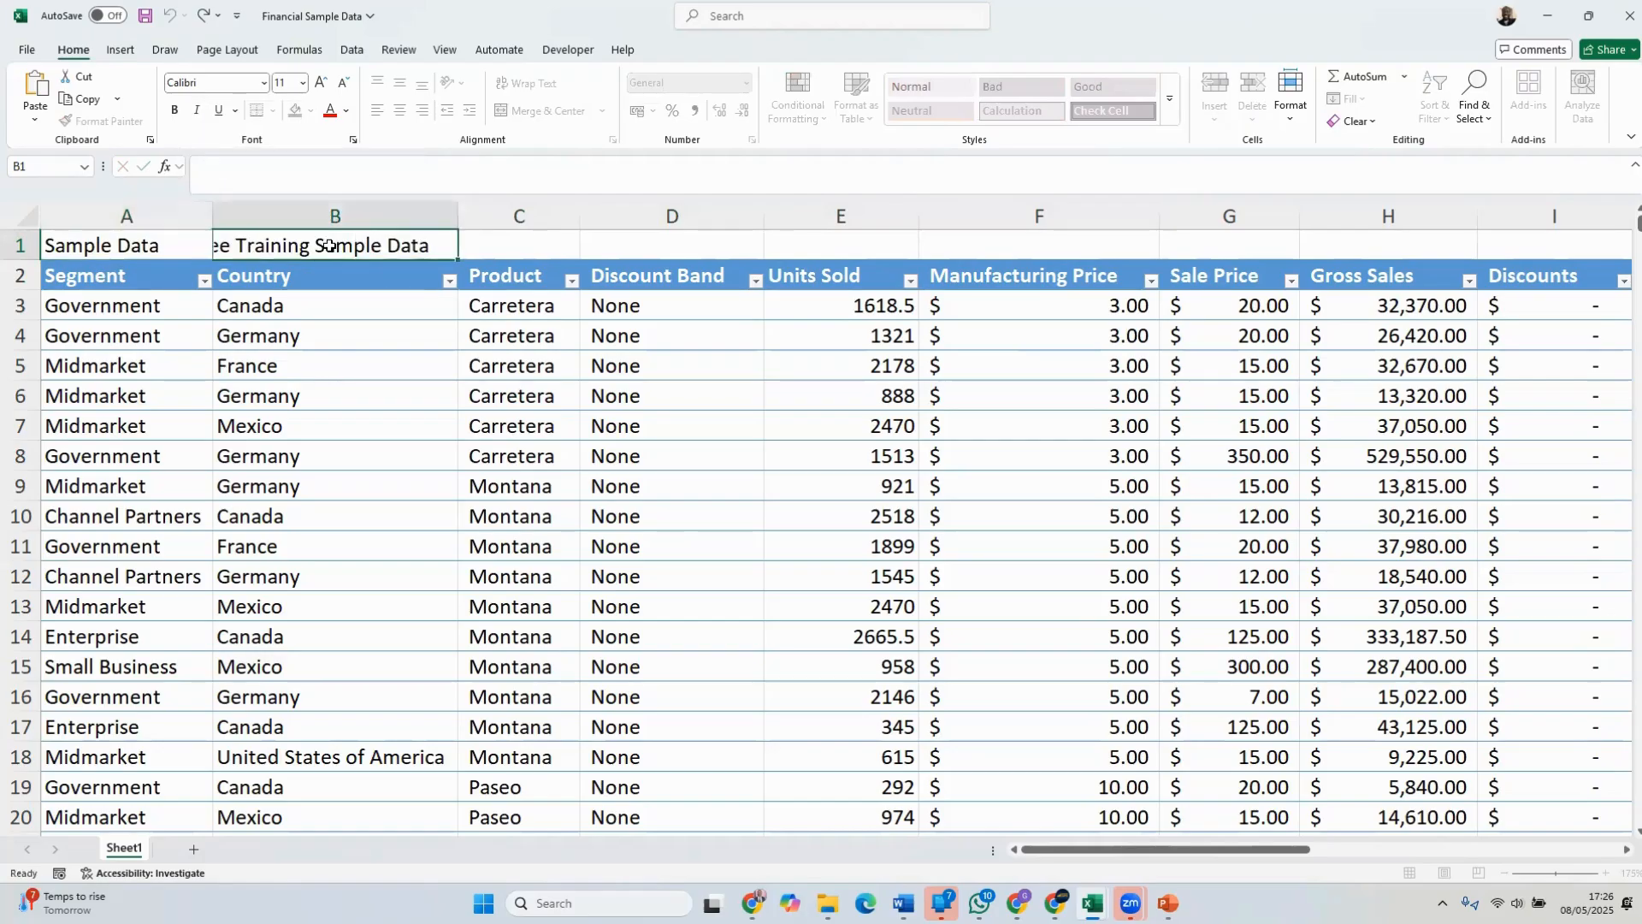
pyautogui.click(541, 248)
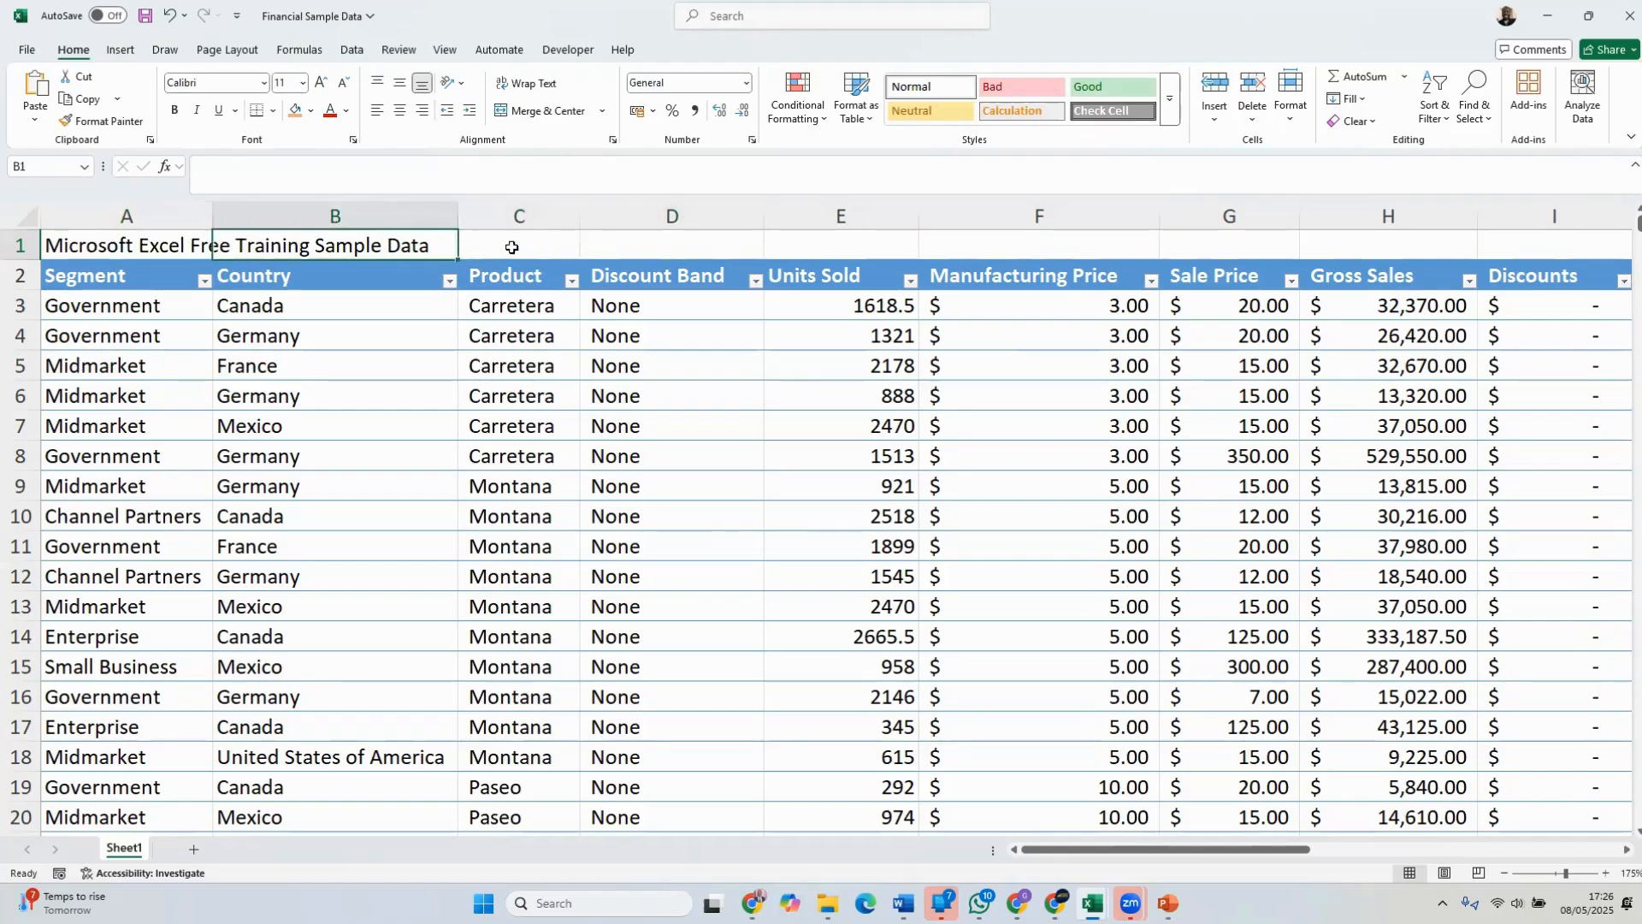
# Try widening column A until the whole title fits inside cell A1, and undo the width change
pyautogui.moveTo(212, 210); pyautogui.dragTo(483, 211)
pyautogui.click(383, 244)
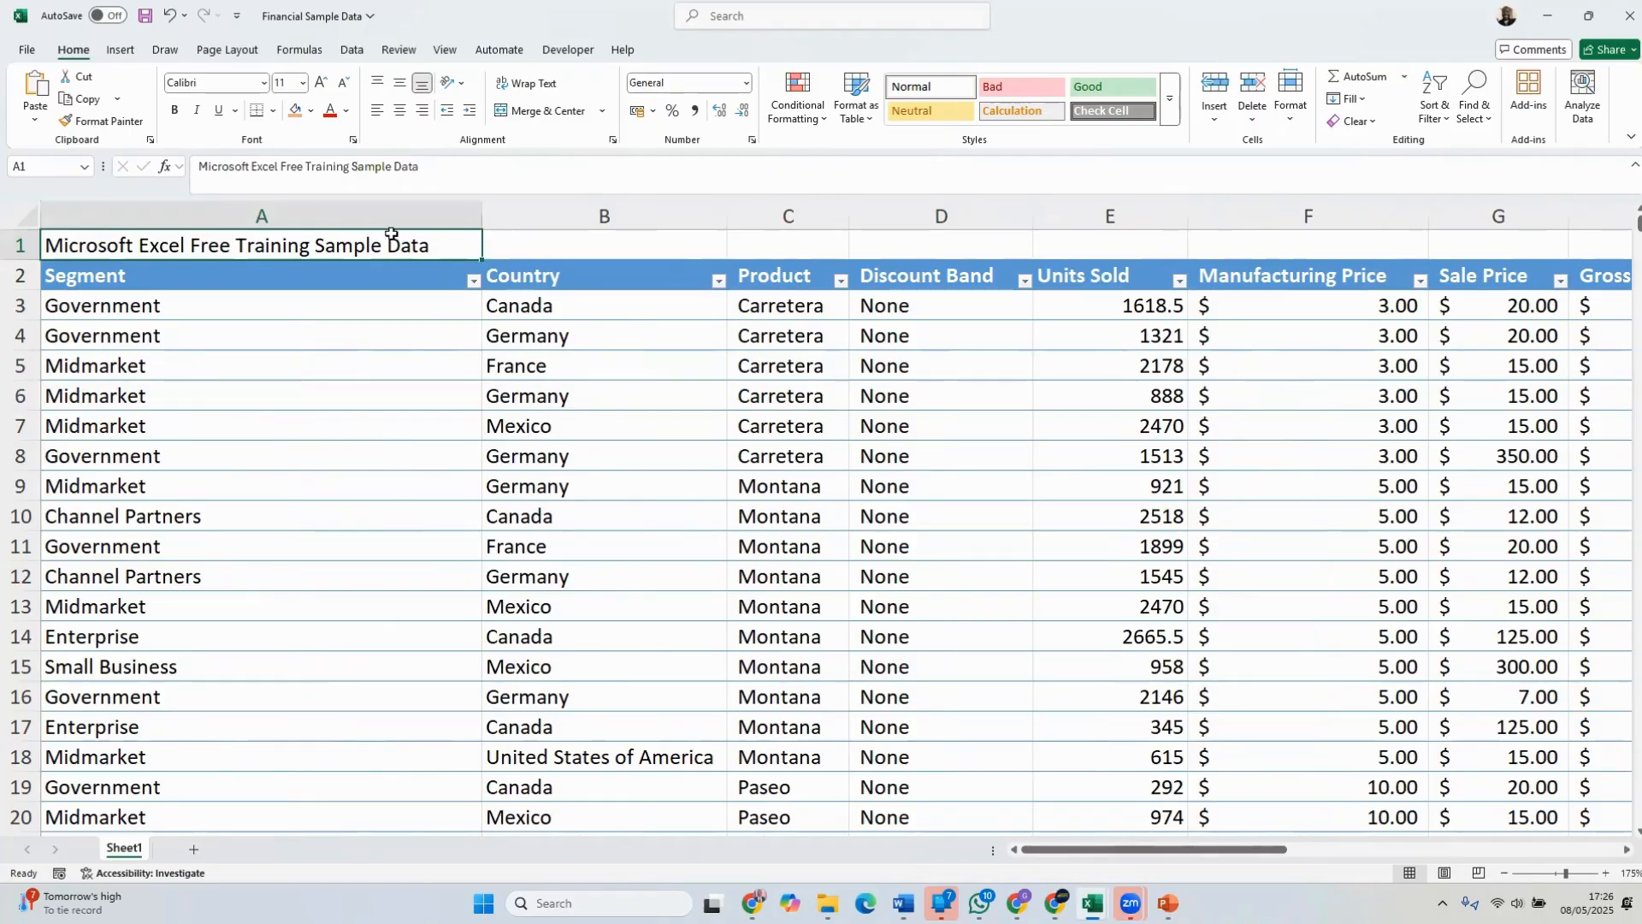
pyautogui.click(554, 244)
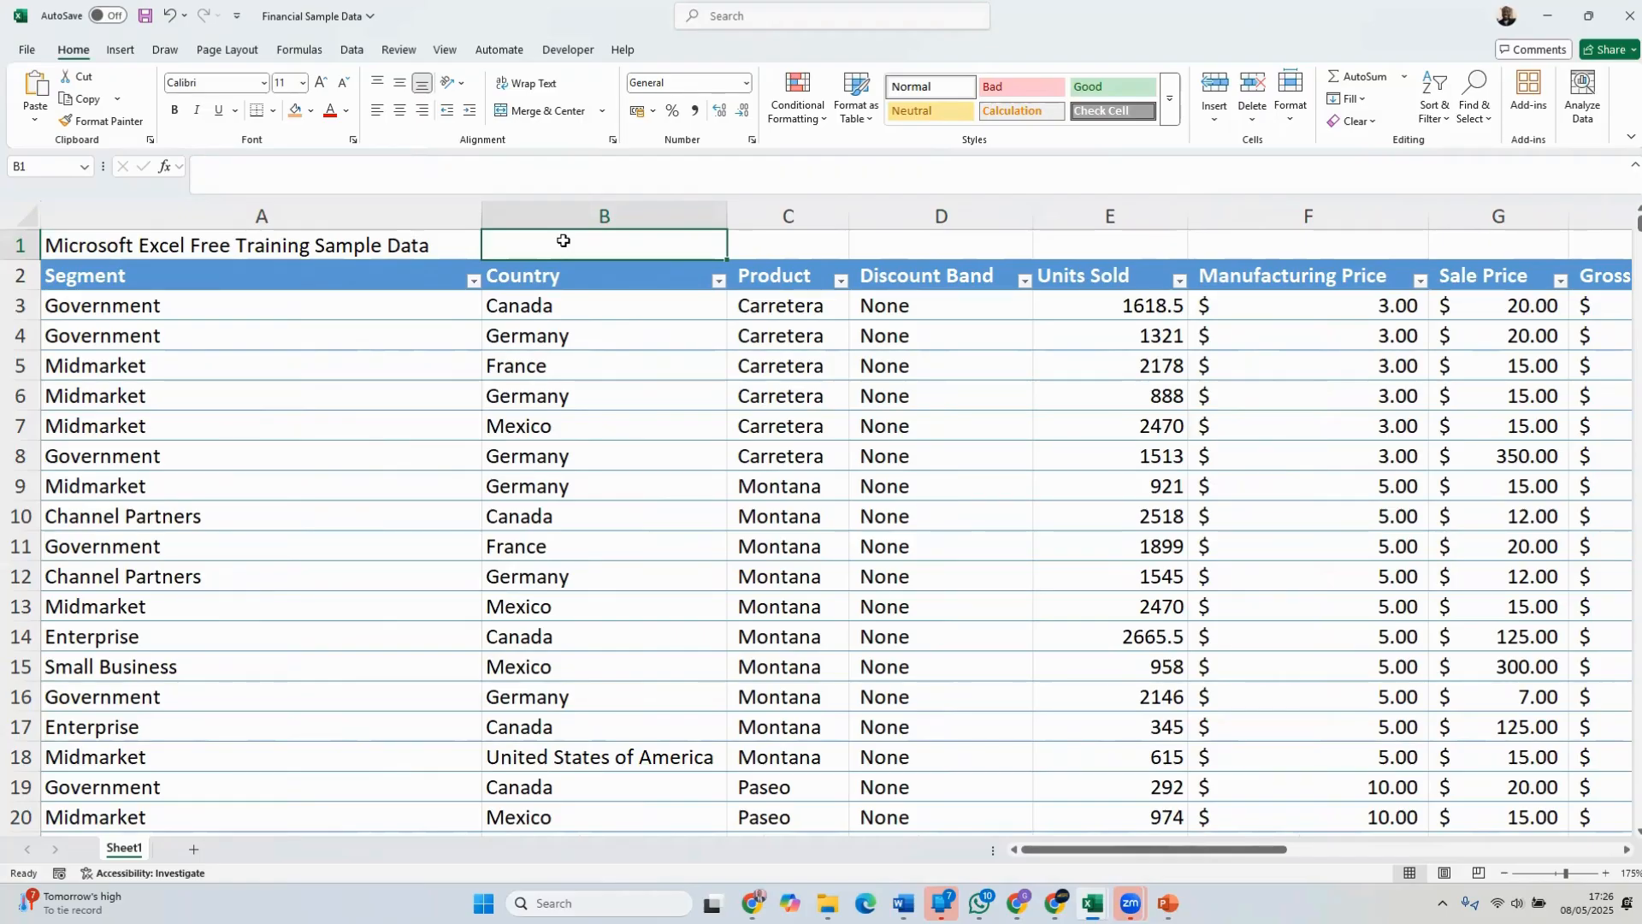
pyautogui.hotkey('ctrl', 'z')
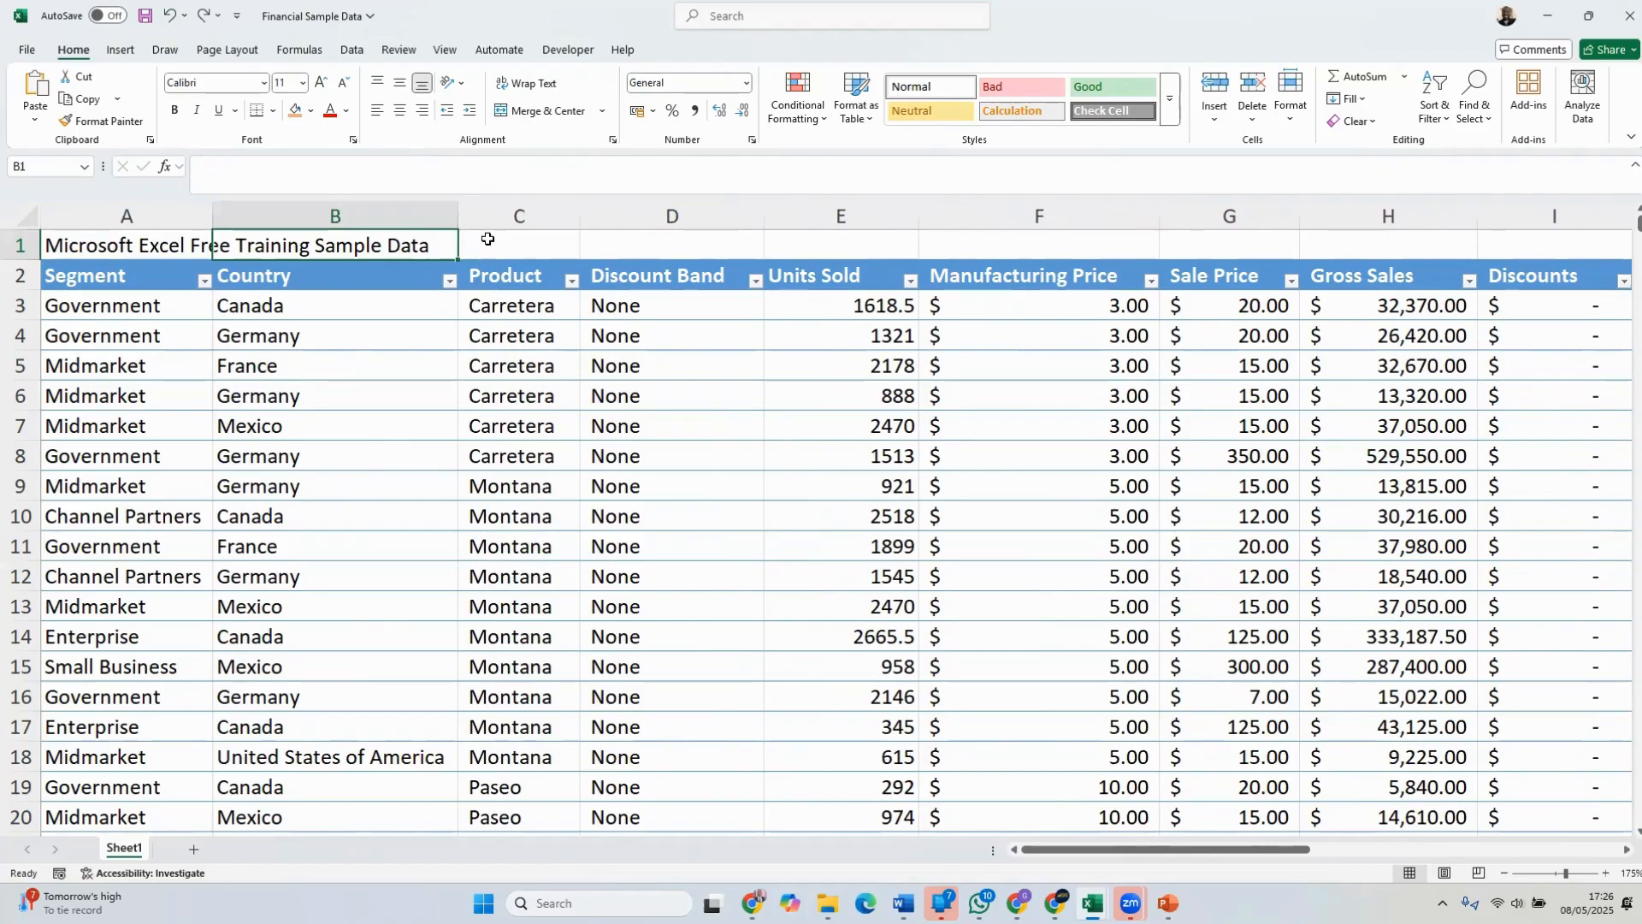
# Merge cells A1 to F1 and center the title across them, leaving the merged title cell selected
pyautogui.click(147, 246)
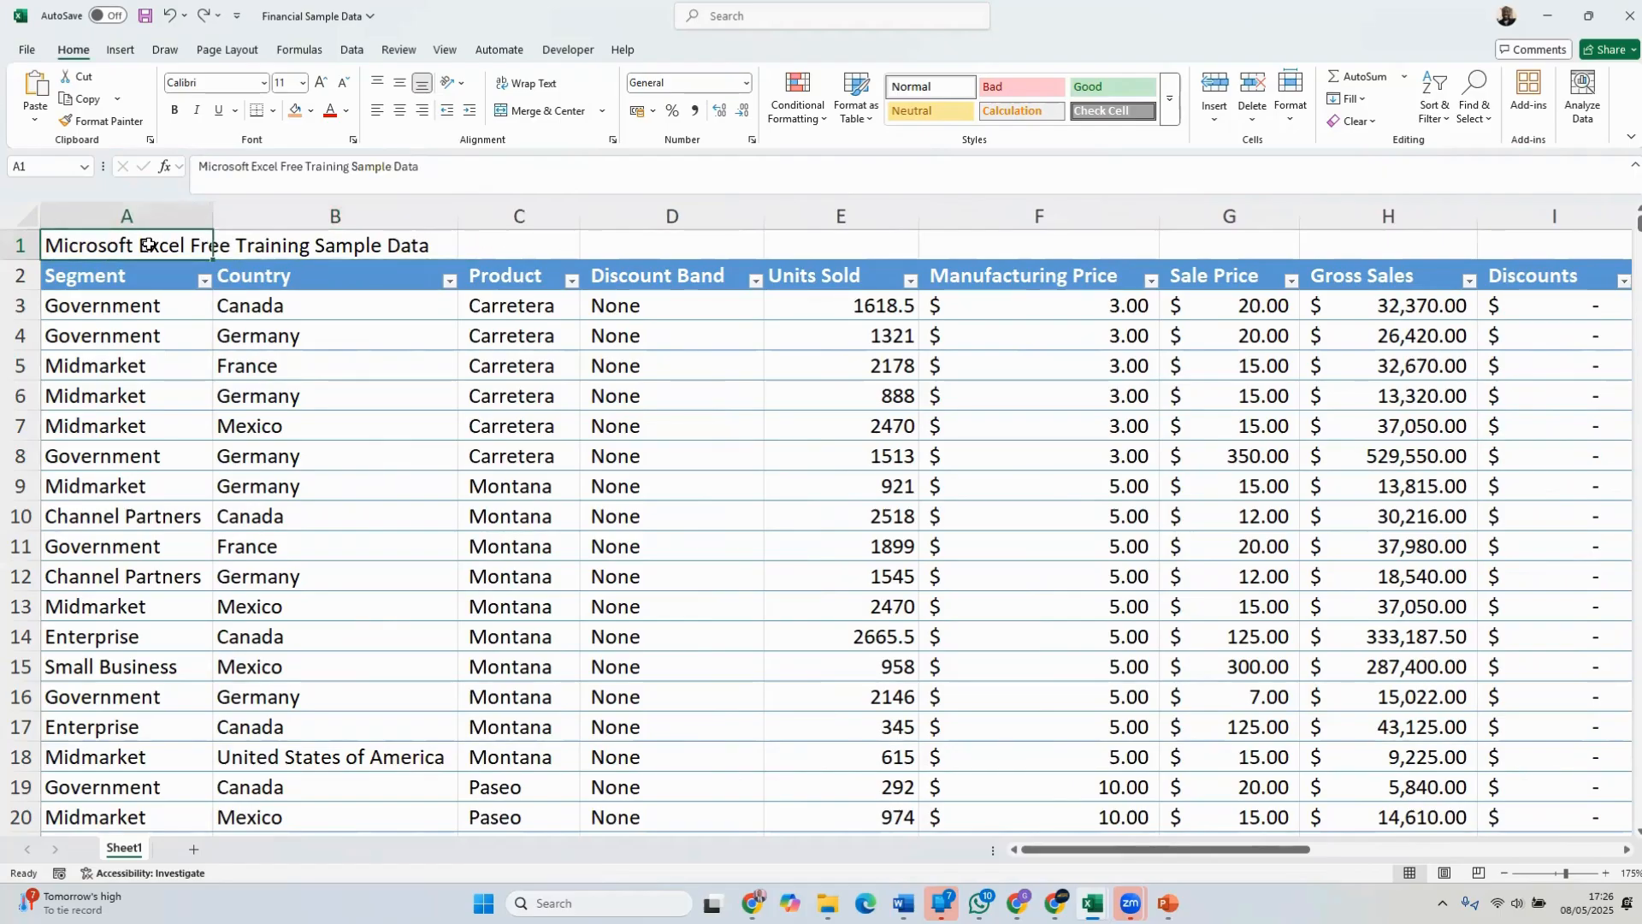
pyautogui.moveTo(147, 245); pyautogui.dragTo(947, 246)
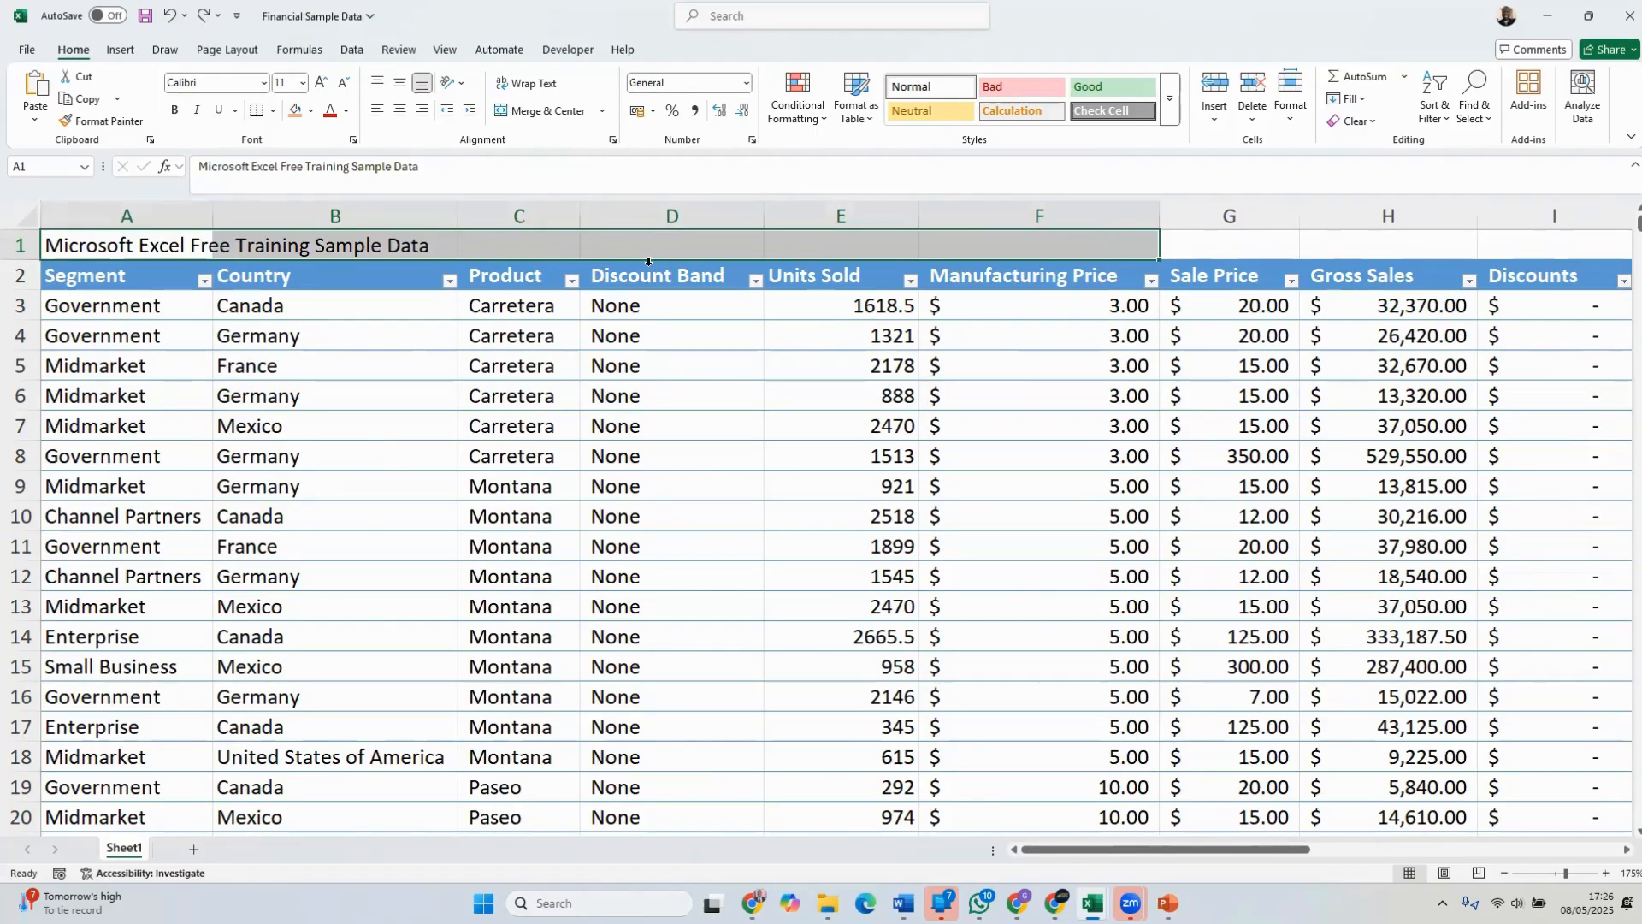
pyautogui.click(602, 111)
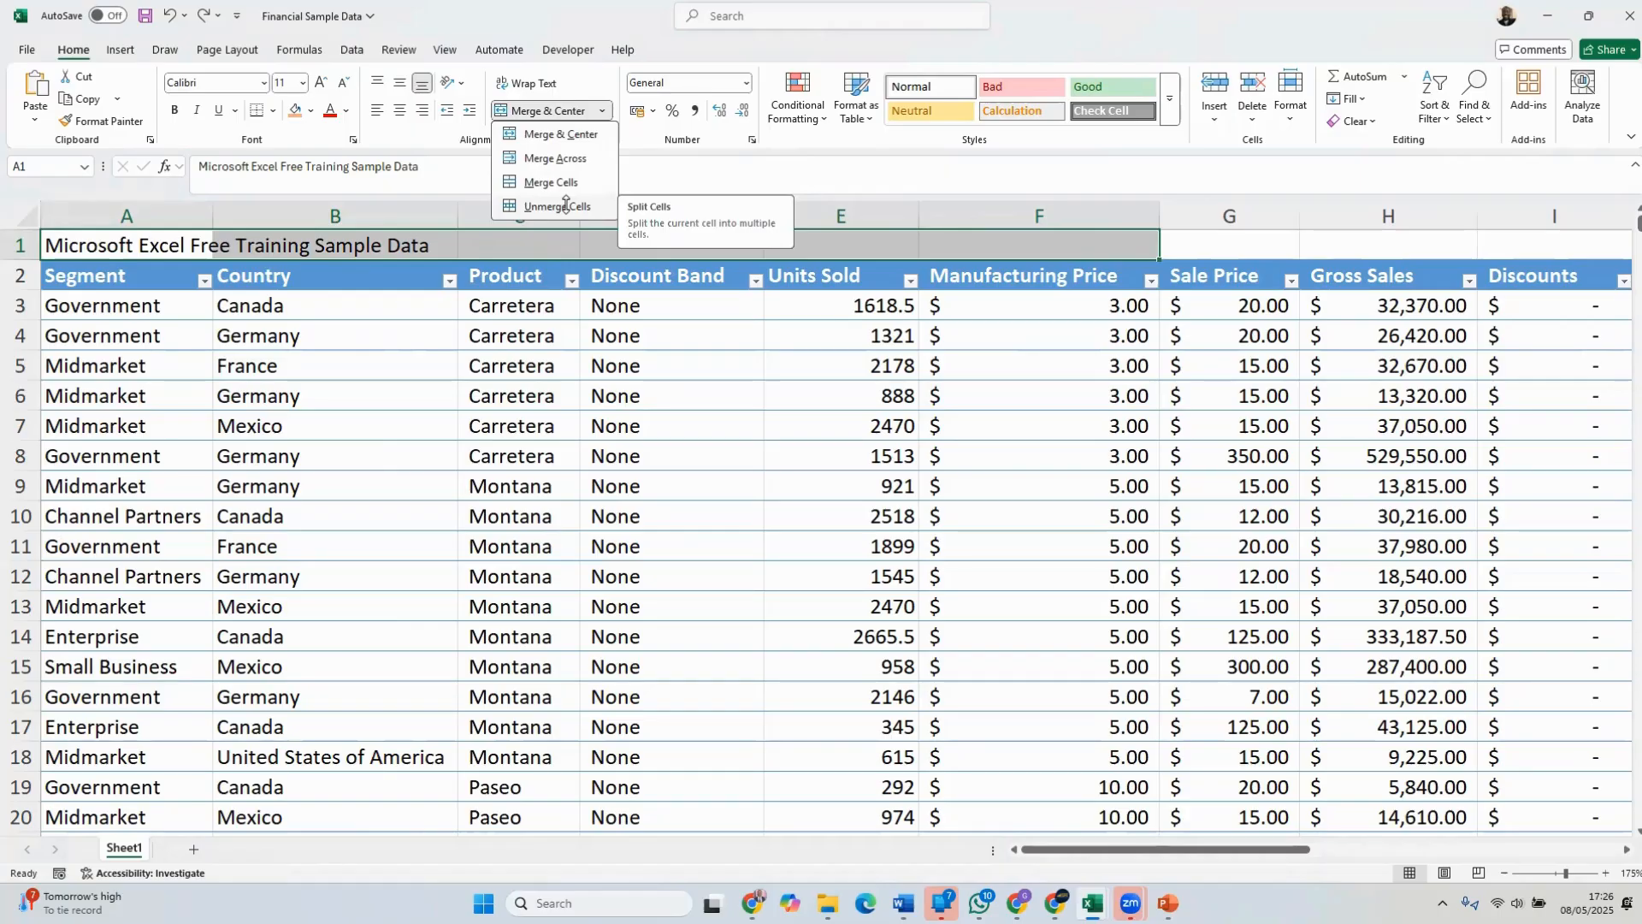
pyautogui.click(558, 134)
pyautogui.click(556, 397)
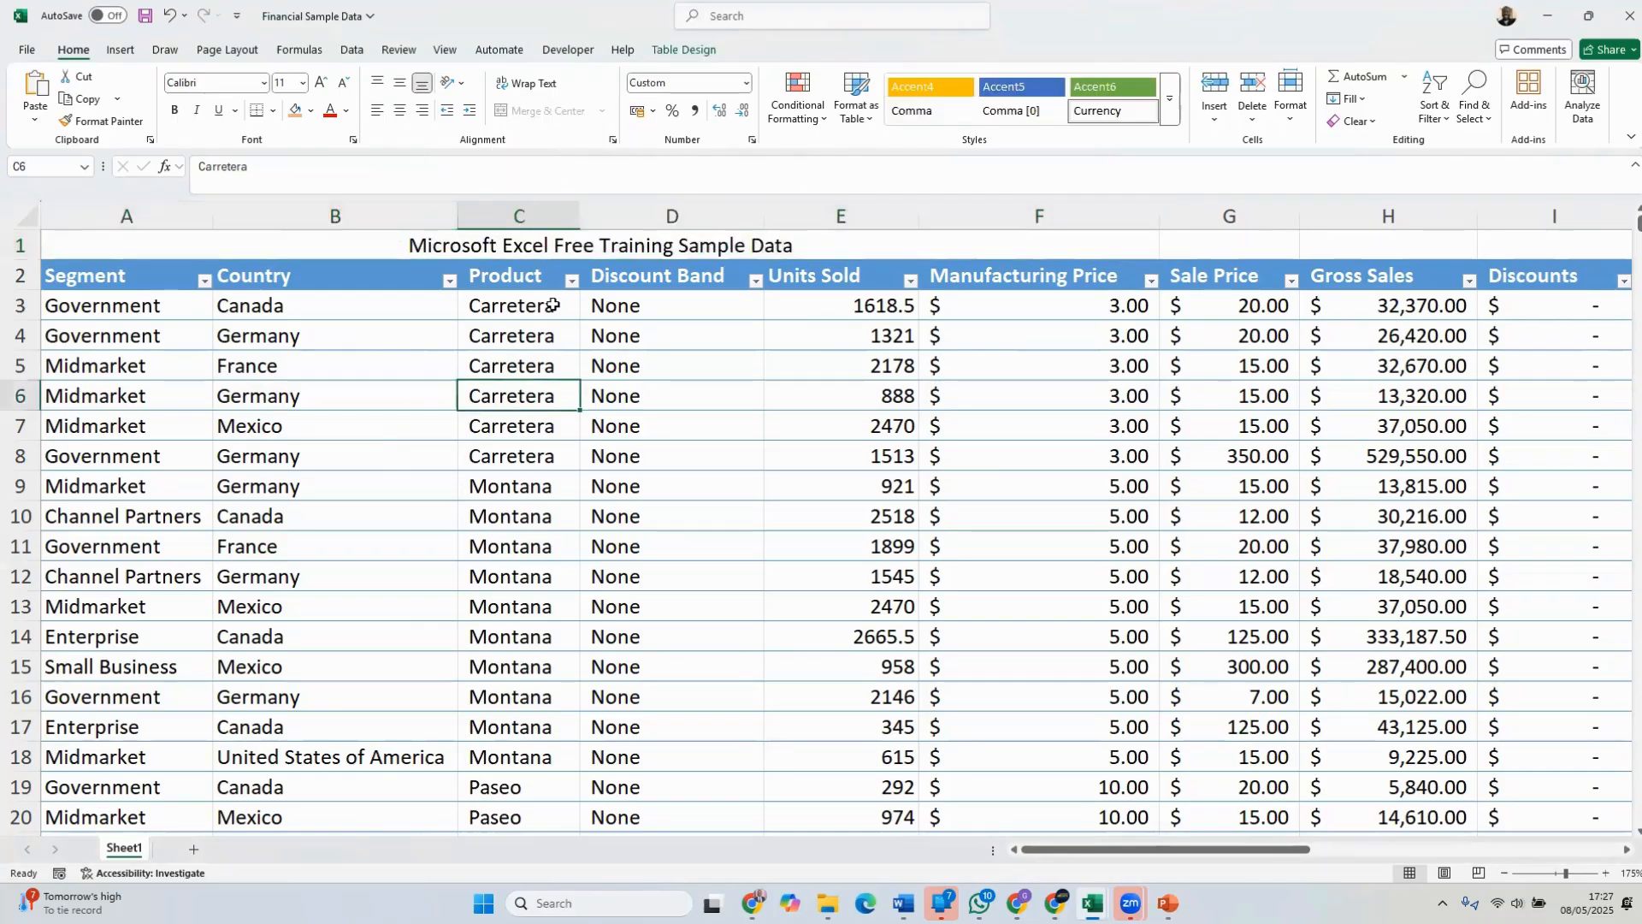
pyautogui.click(547, 246)
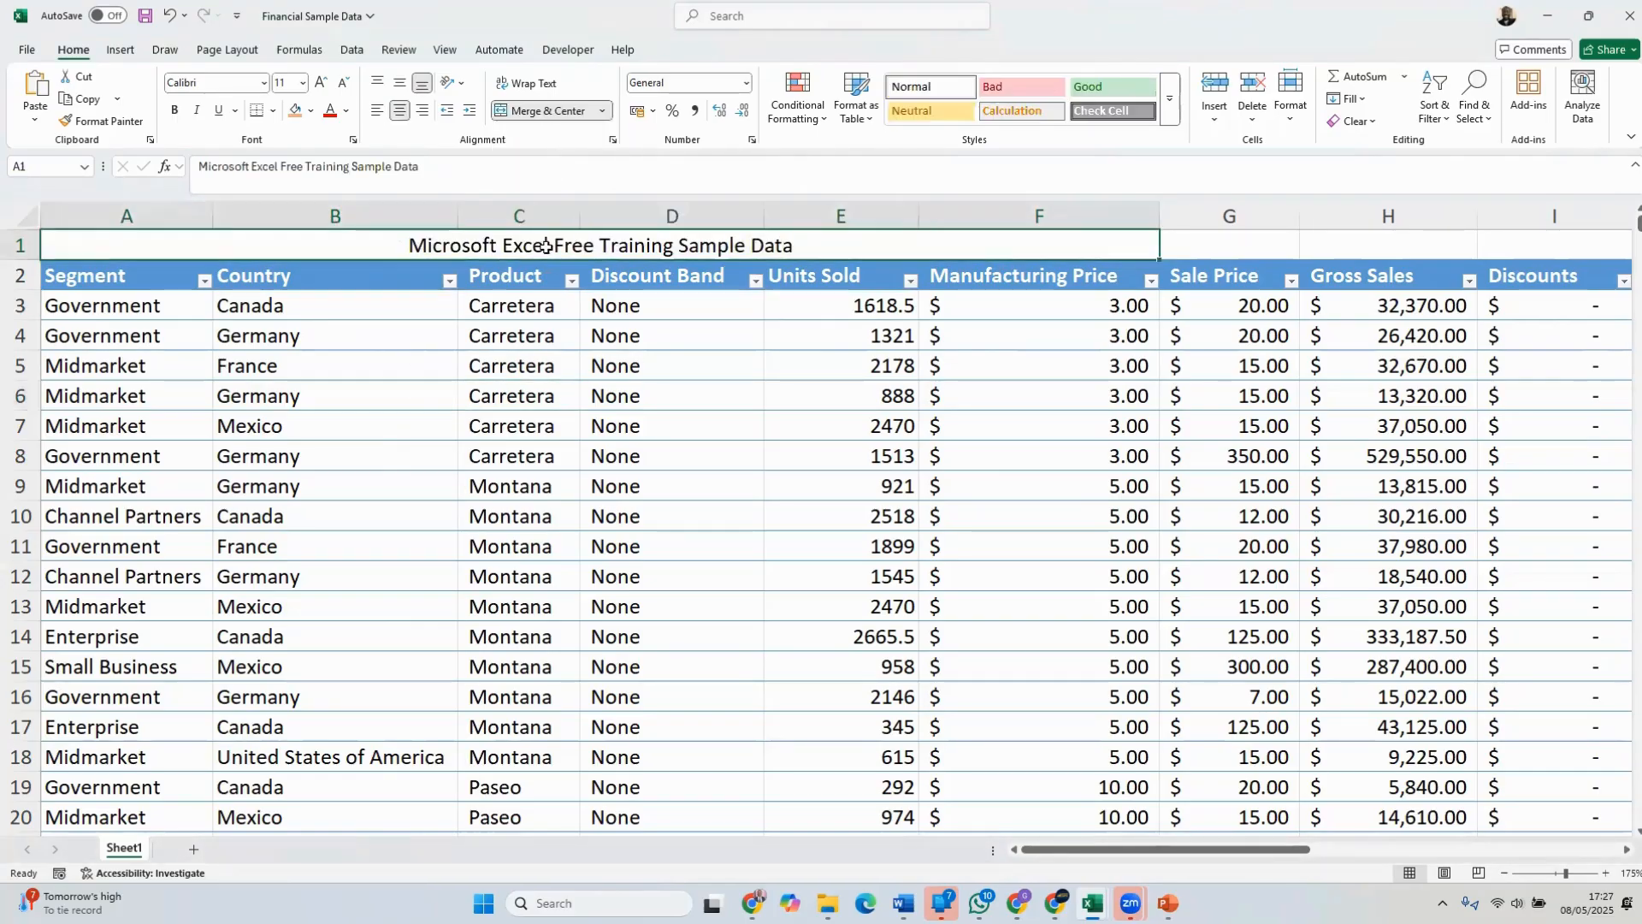
# Unmerge the title in row 1 to inspect the separate cells, and merge and center it across A1 to F1 again
pyautogui.click(603, 112)
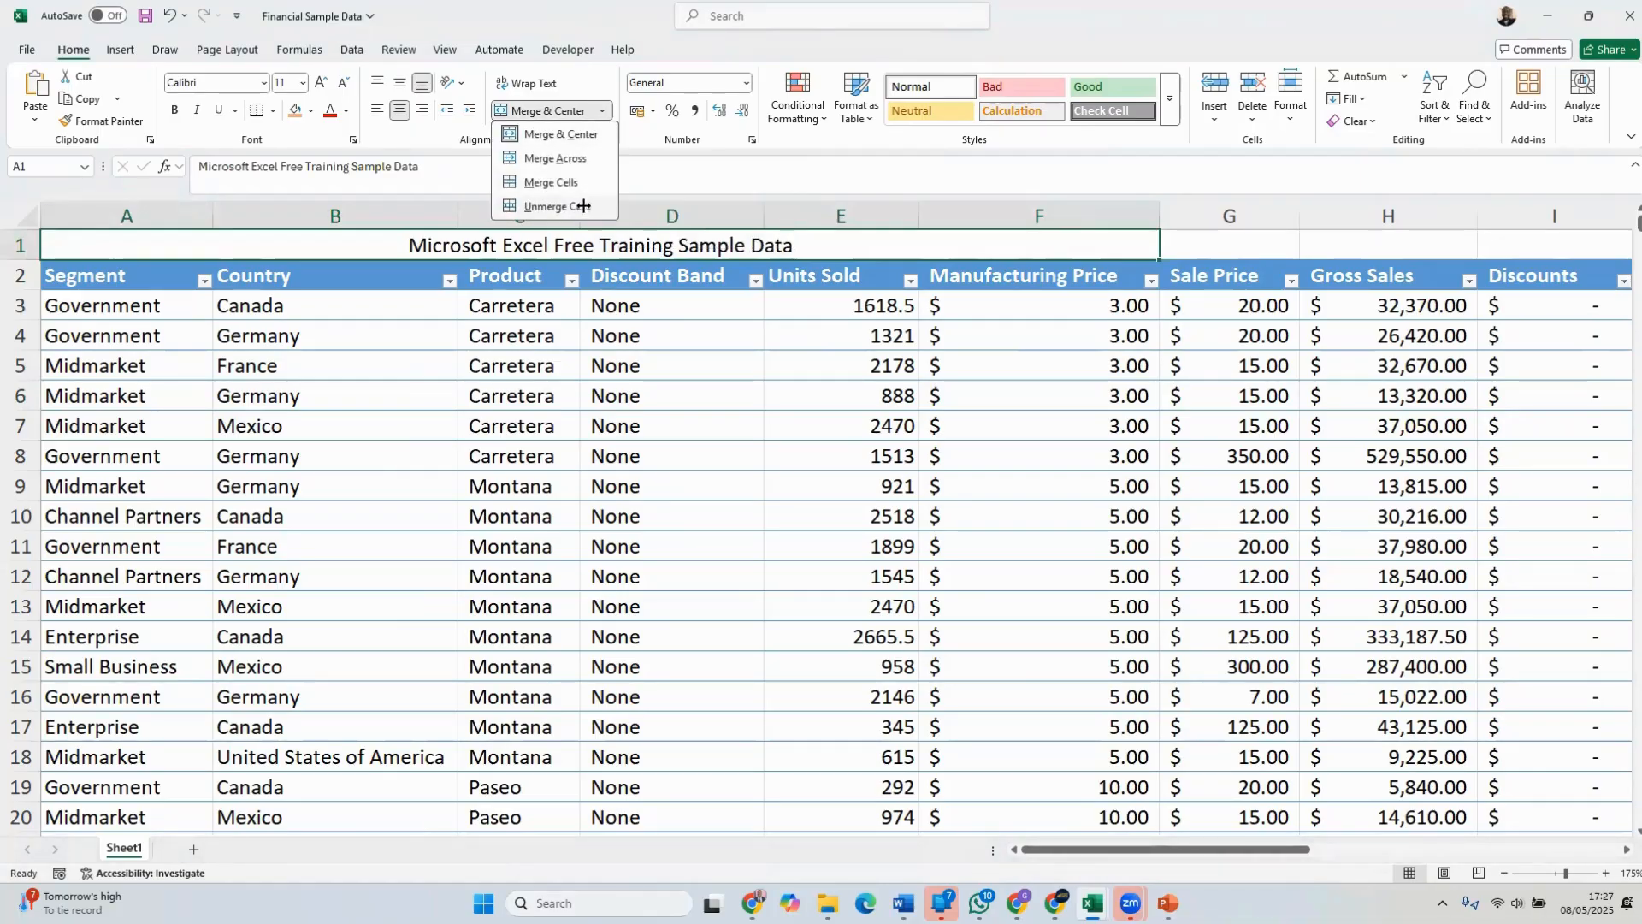
pyautogui.click(584, 208)
pyautogui.click(149, 250)
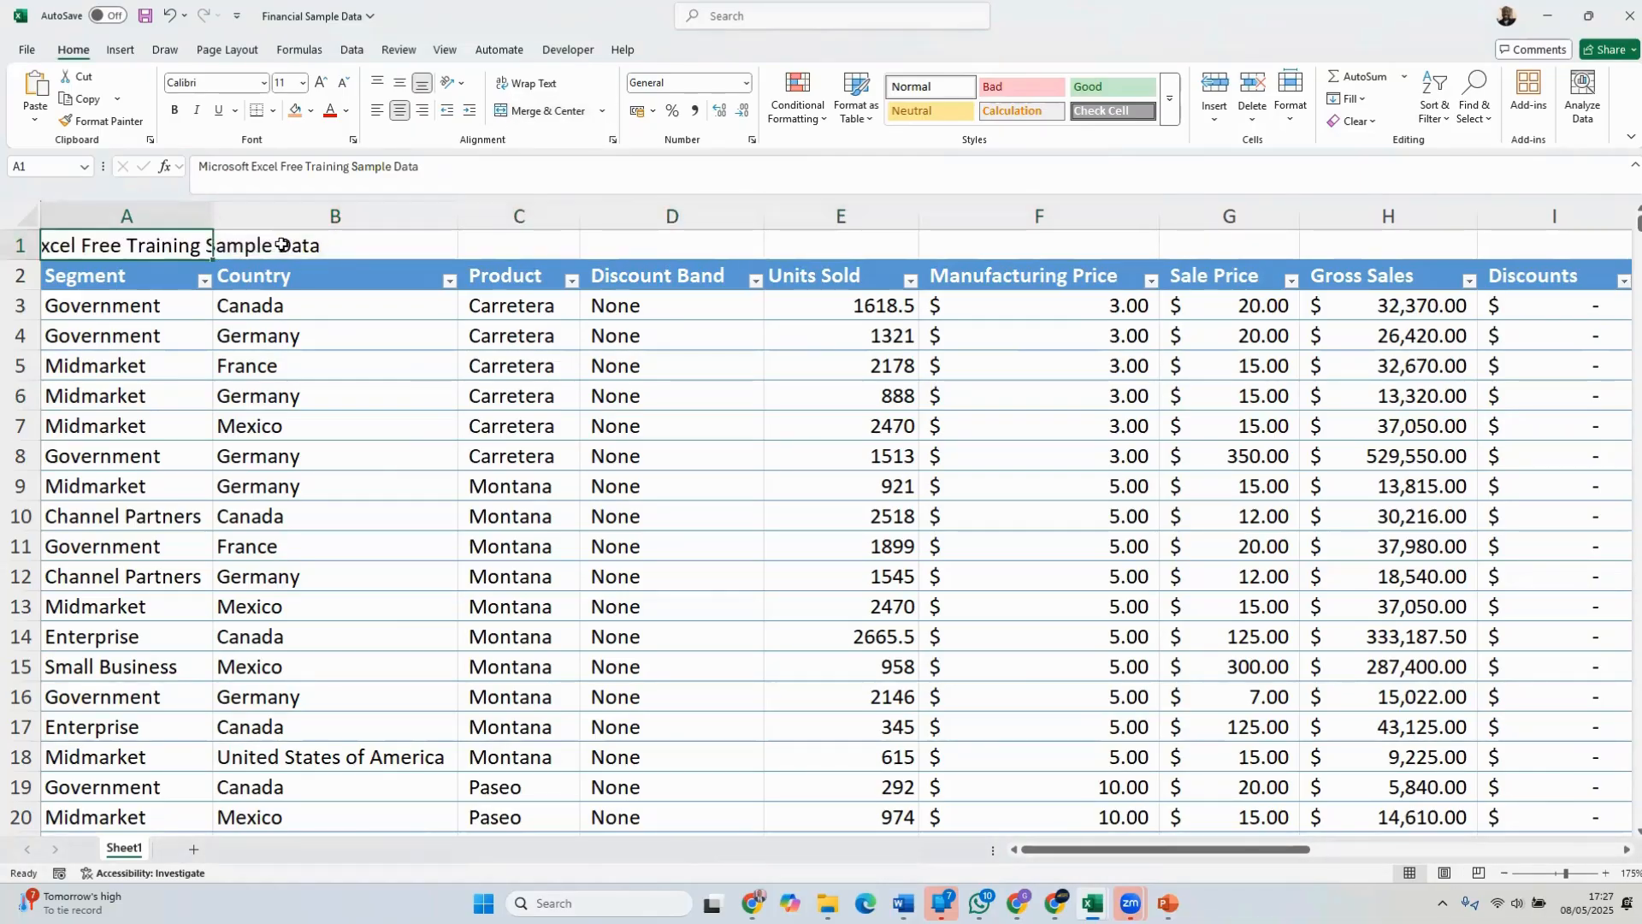
pyautogui.click(280, 244)
pyautogui.click(553, 245)
pyautogui.click(624, 245)
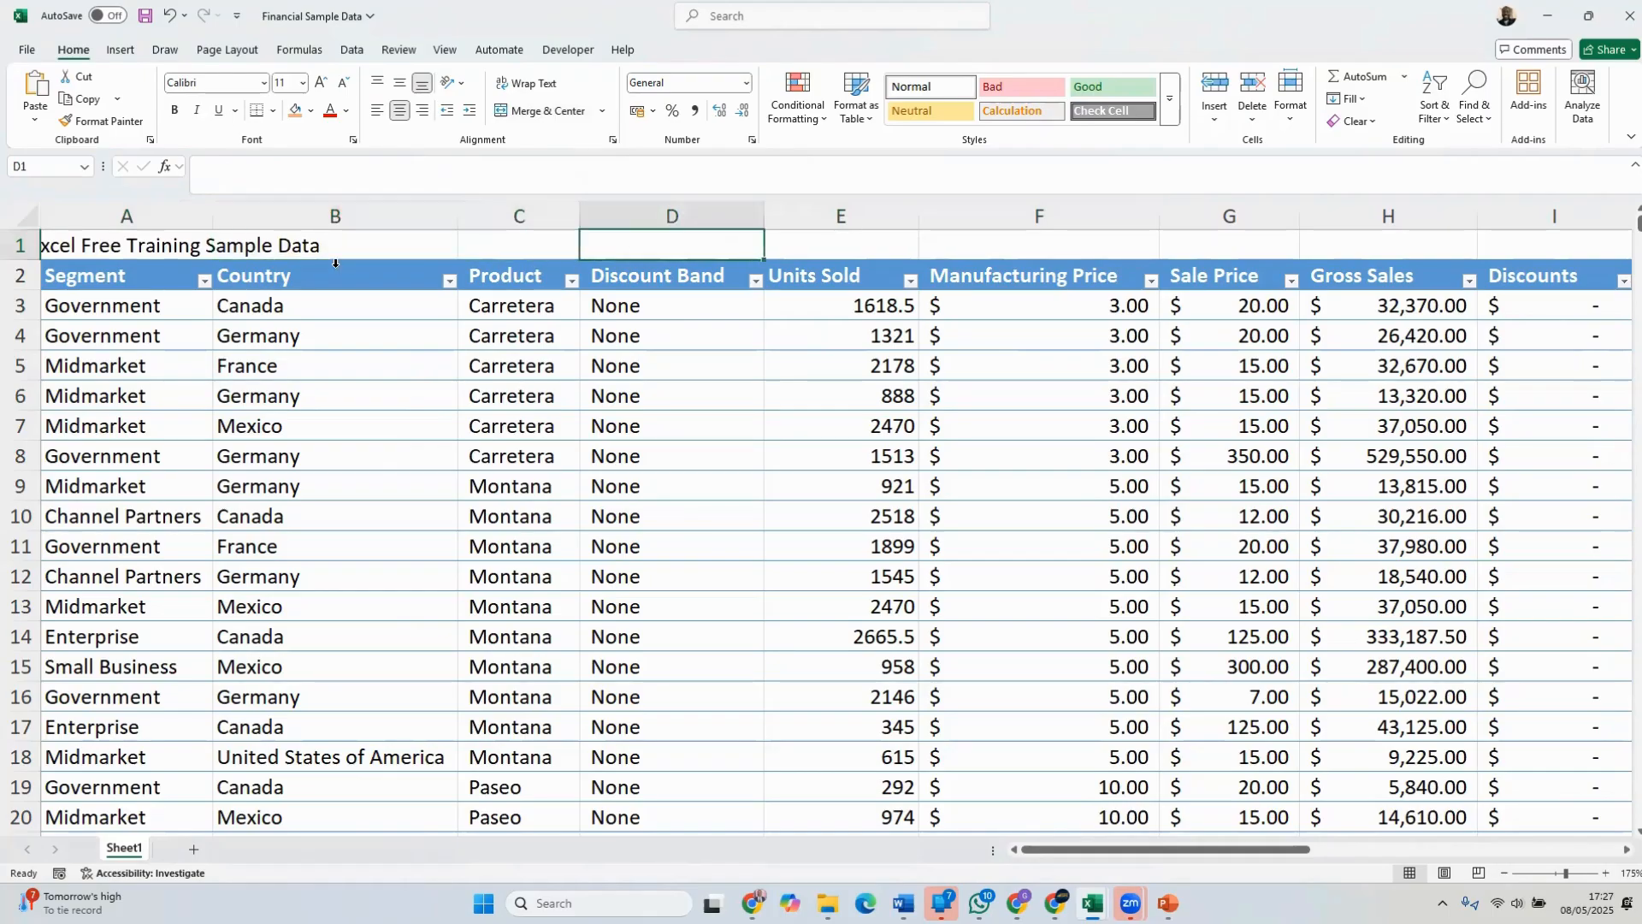
pyautogui.moveTo(149, 244); pyautogui.dragTo(941, 247)
pyautogui.click(548, 111)
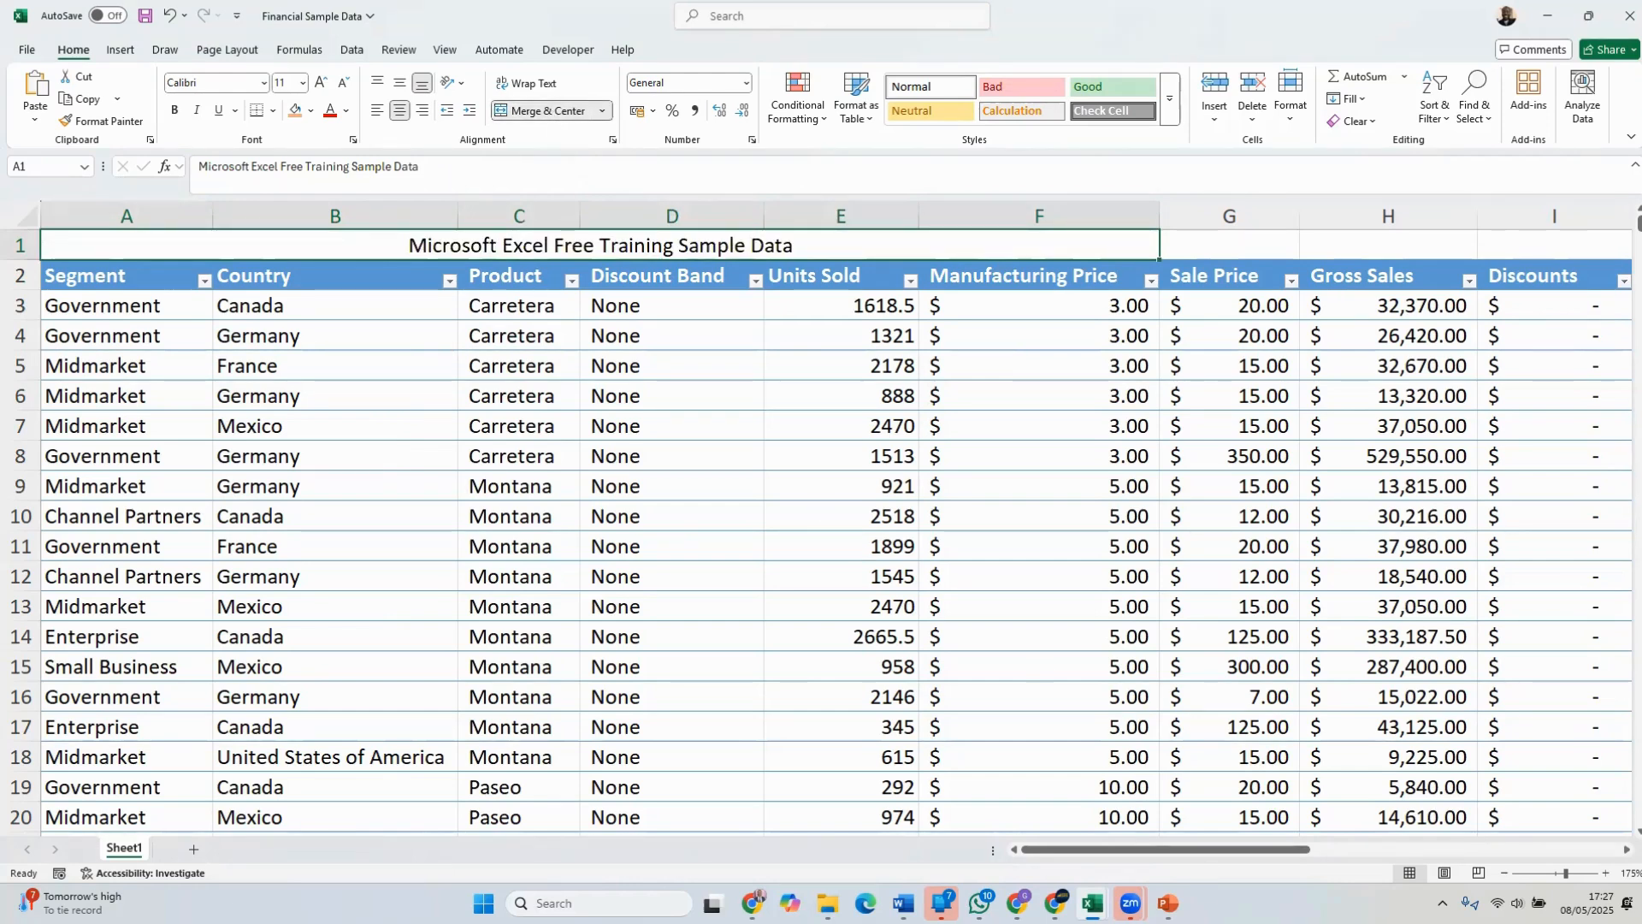
# Examine the formatting of the merged title in the Sample Data1 workbook, and return to the Financial Sample Data workbook
pyautogui.moveTo(1092, 903)
pyautogui.click(1280, 808)
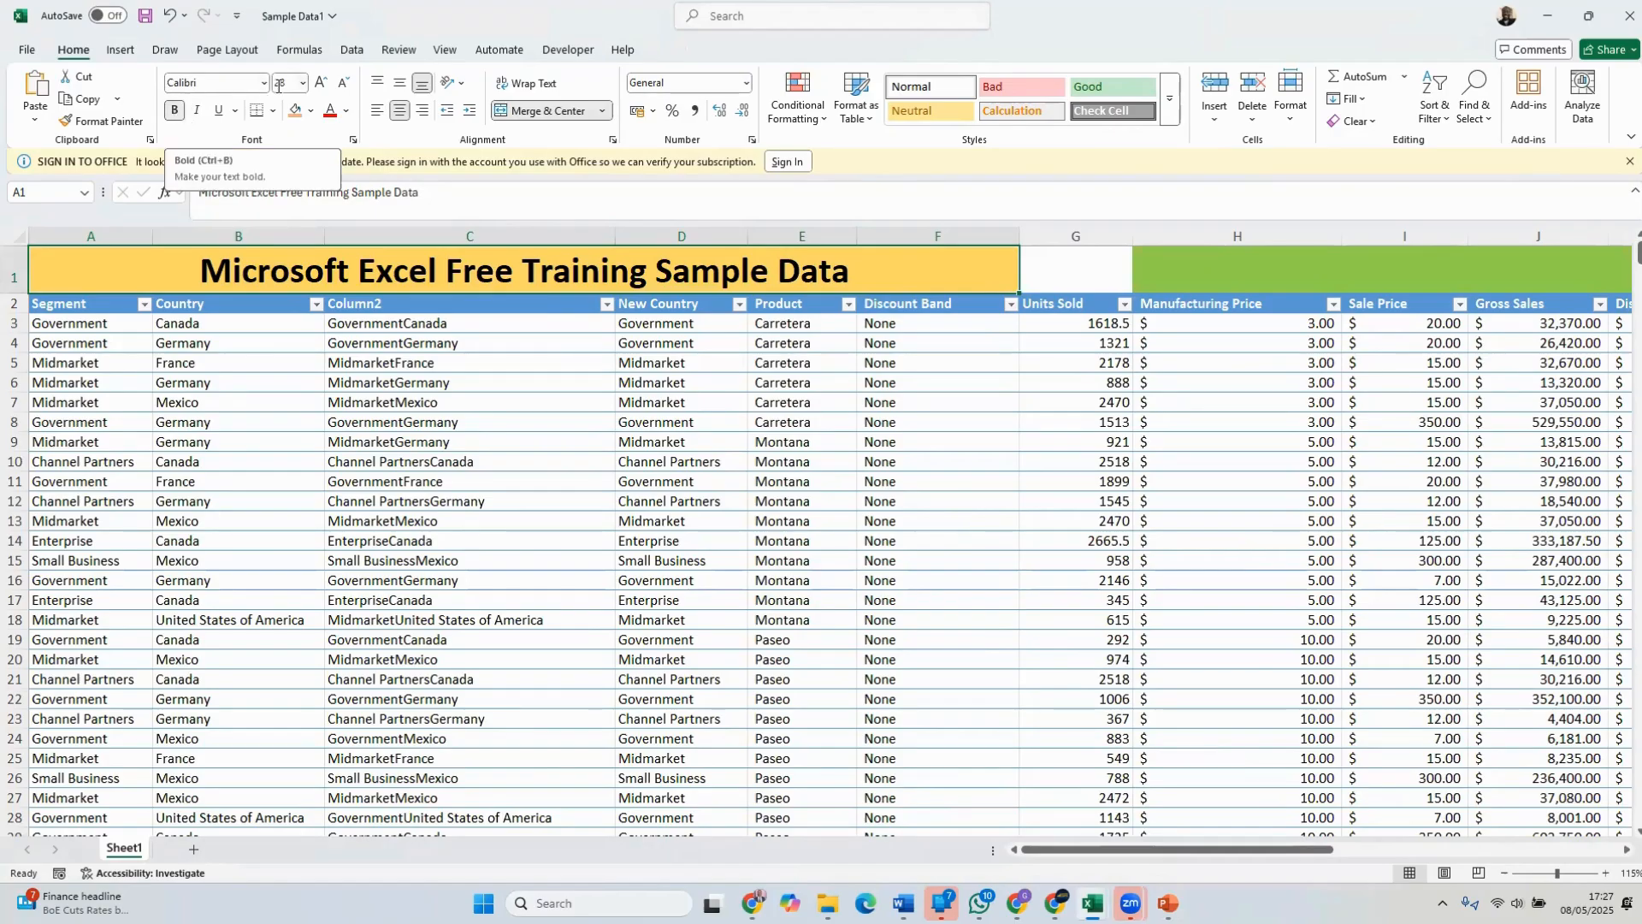
pyautogui.click(1588, 15)
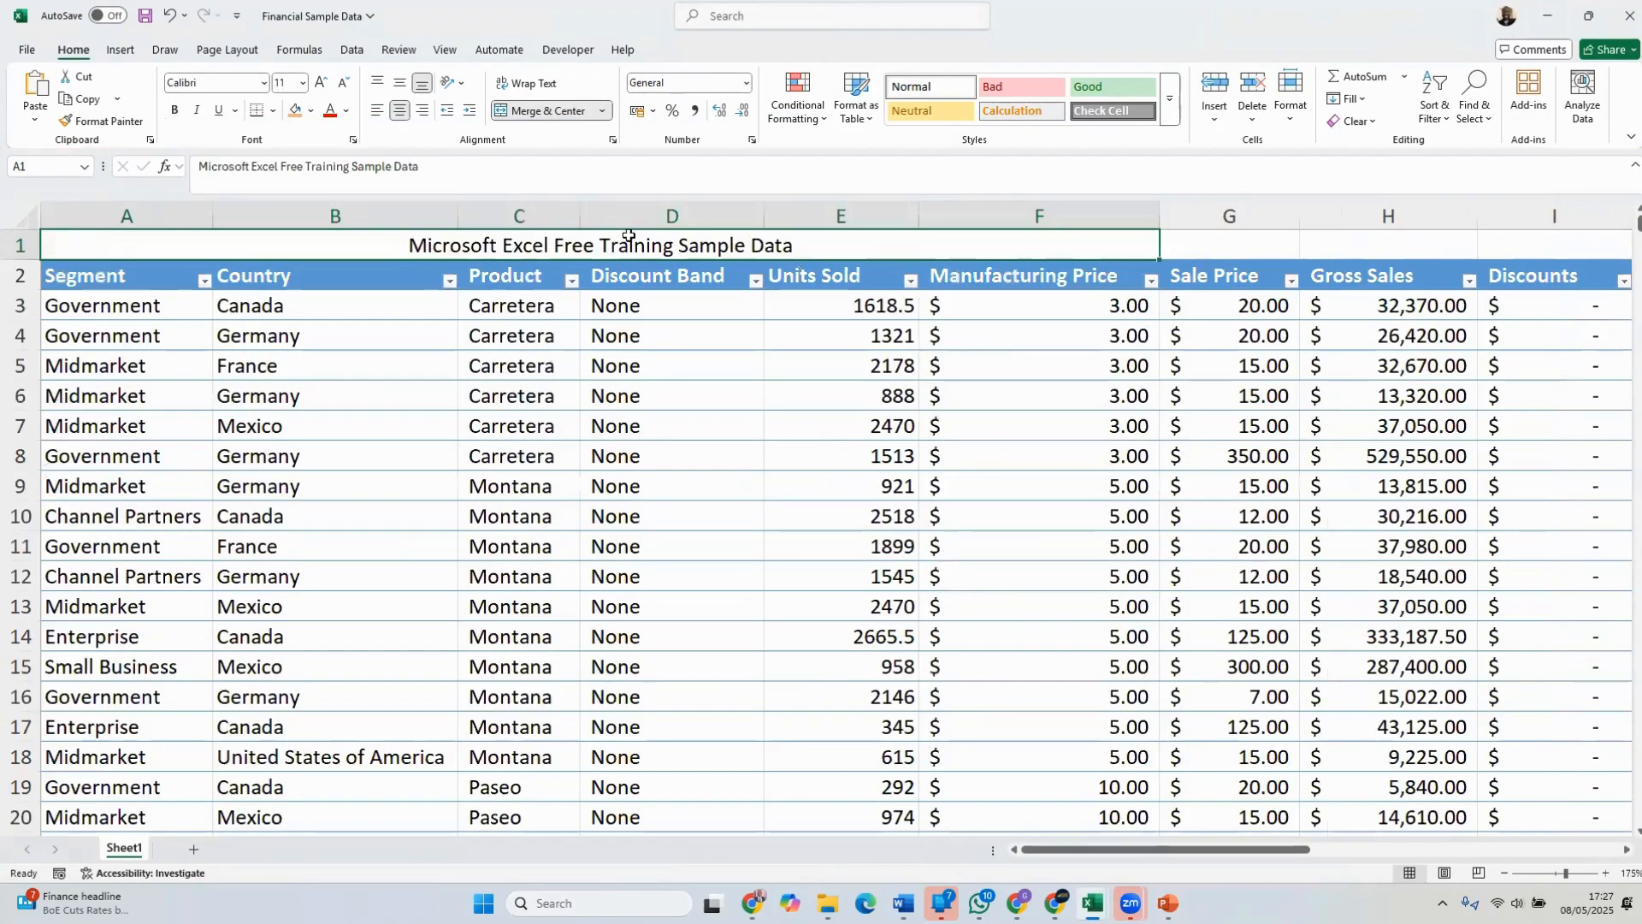
# Make the merged title in A1 bold and set its font size to 28
pyautogui.click(174, 111)
pyautogui.click(290, 82)
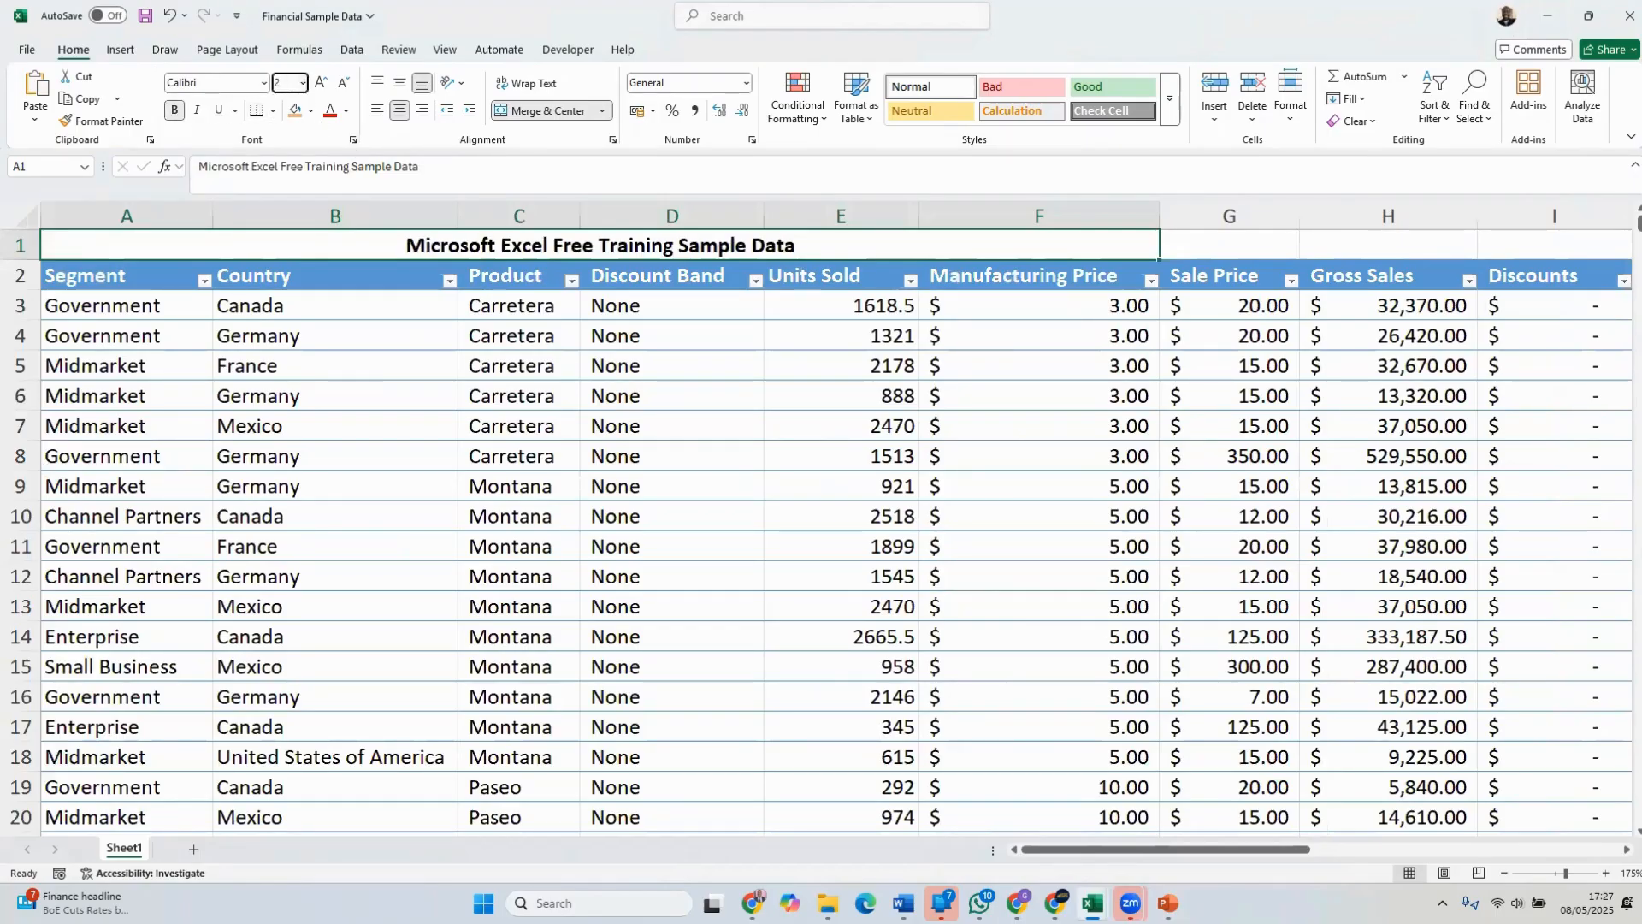
pyautogui.press('Return')
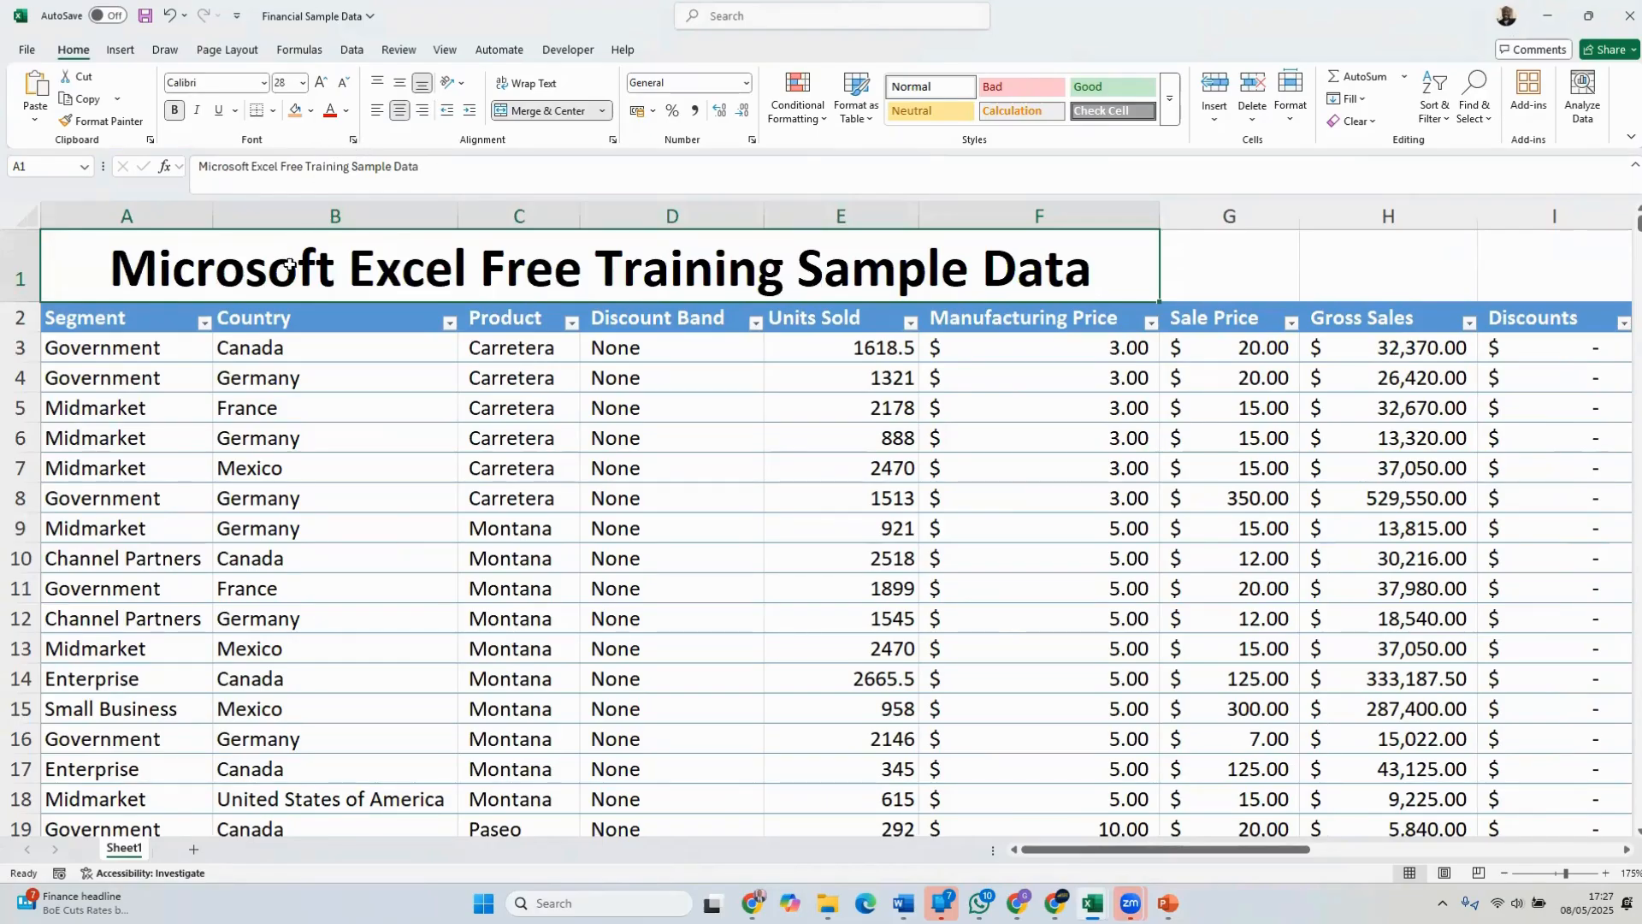
# Fill the merged title cell with light orange and slightly reduce the height of row 1
pyautogui.click(311, 112)
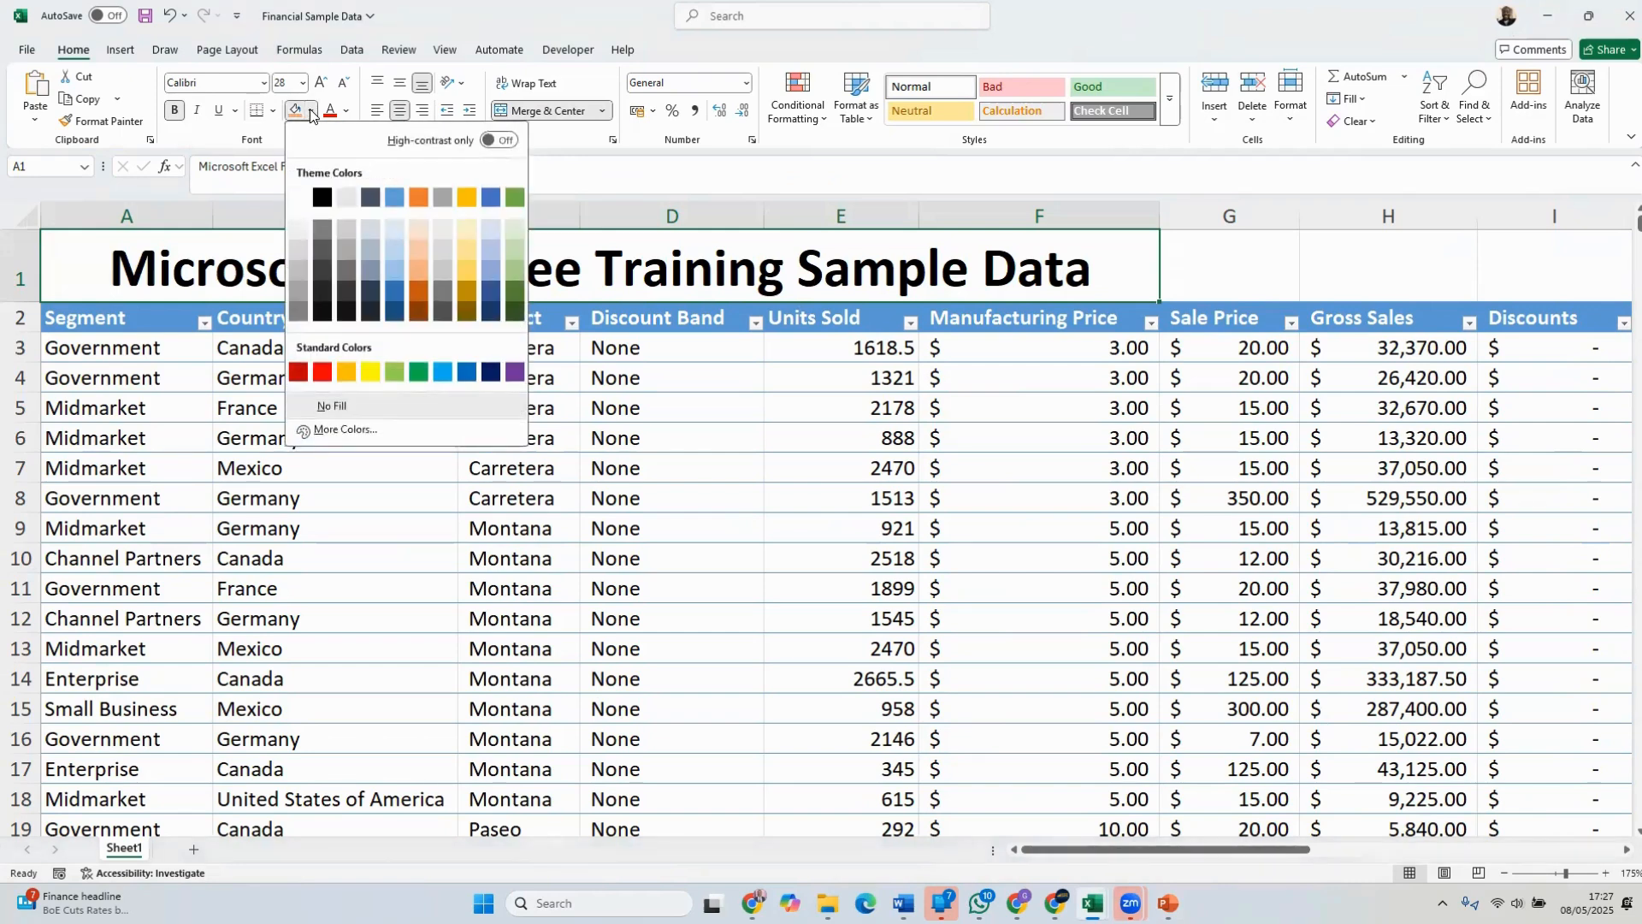
pyautogui.click(423, 250)
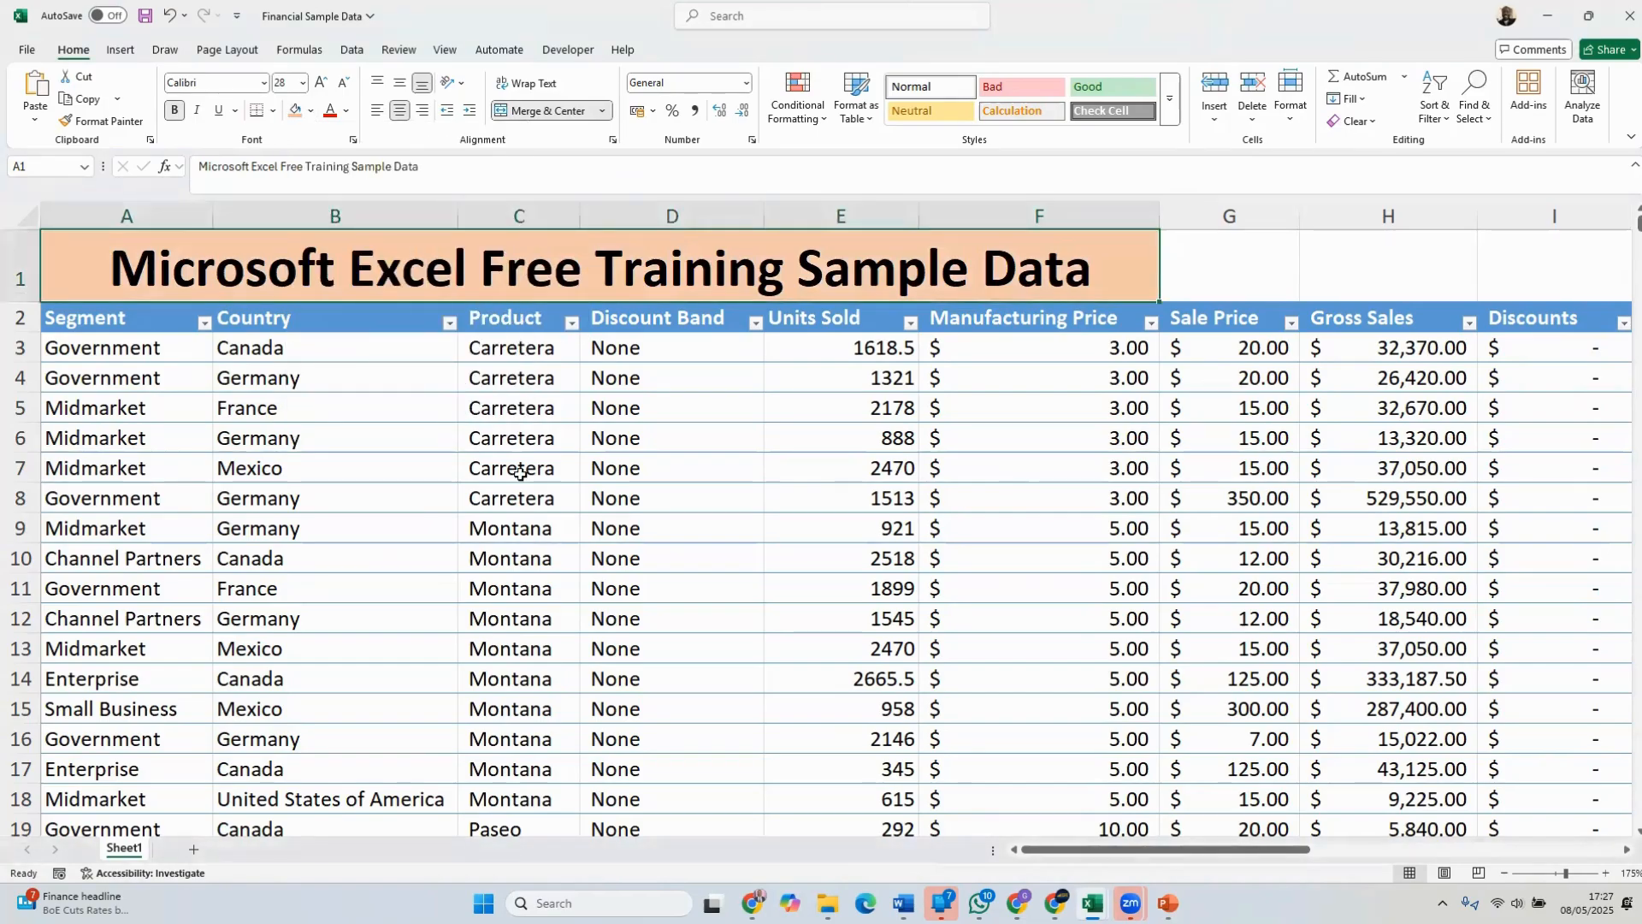
pyautogui.click(524, 520)
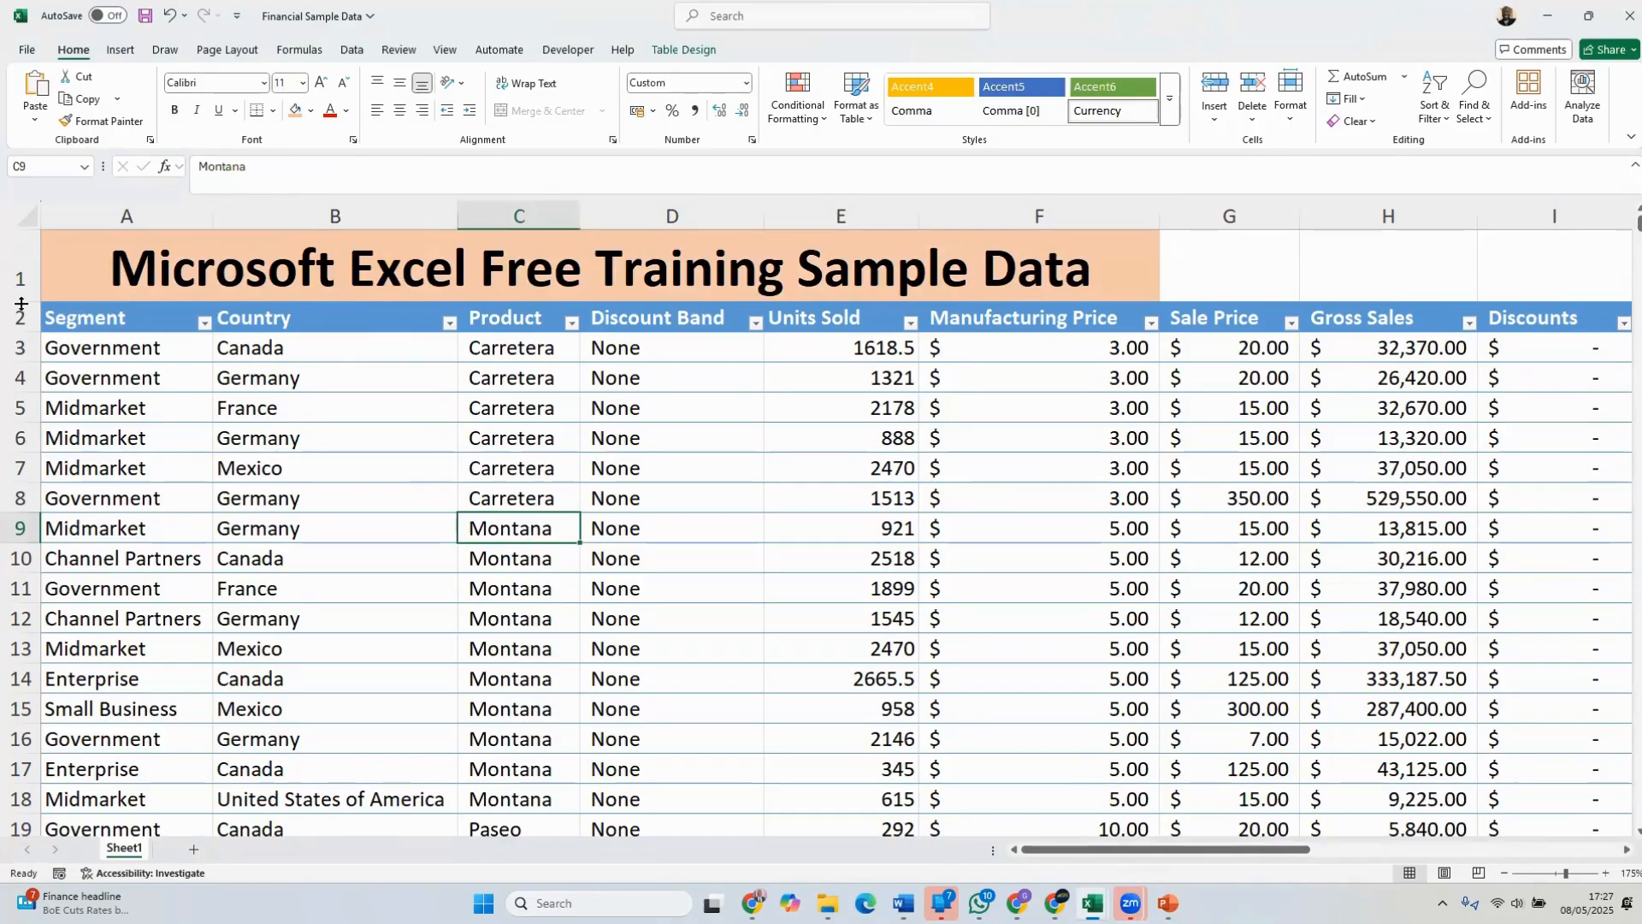
pyautogui.moveTo(21, 301)
pyautogui.mouseDown()
pyautogui.moveTo(18, 579)
pyautogui.moveTo(16, 288)
pyautogui.mouseUp()
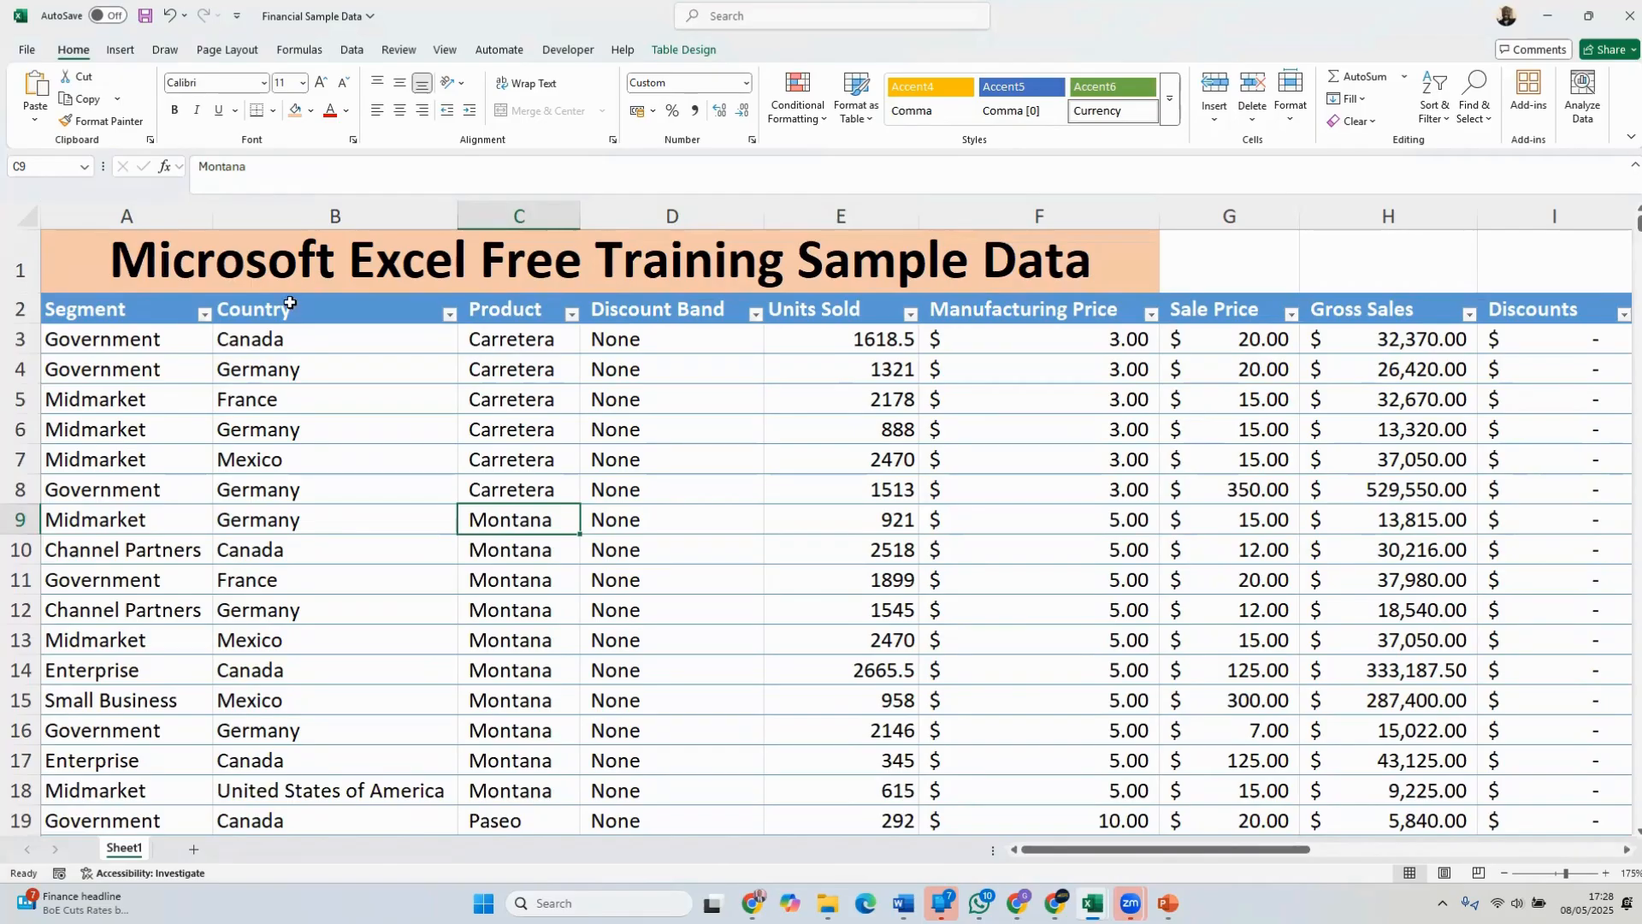
# Copy the text "We started the class 5th May 2025" from H1 in the Sample Data1 workbook into J1 of Financial Sample Data
pyautogui.moveTo(1157, 855); pyautogui.dragTo(1352, 860)
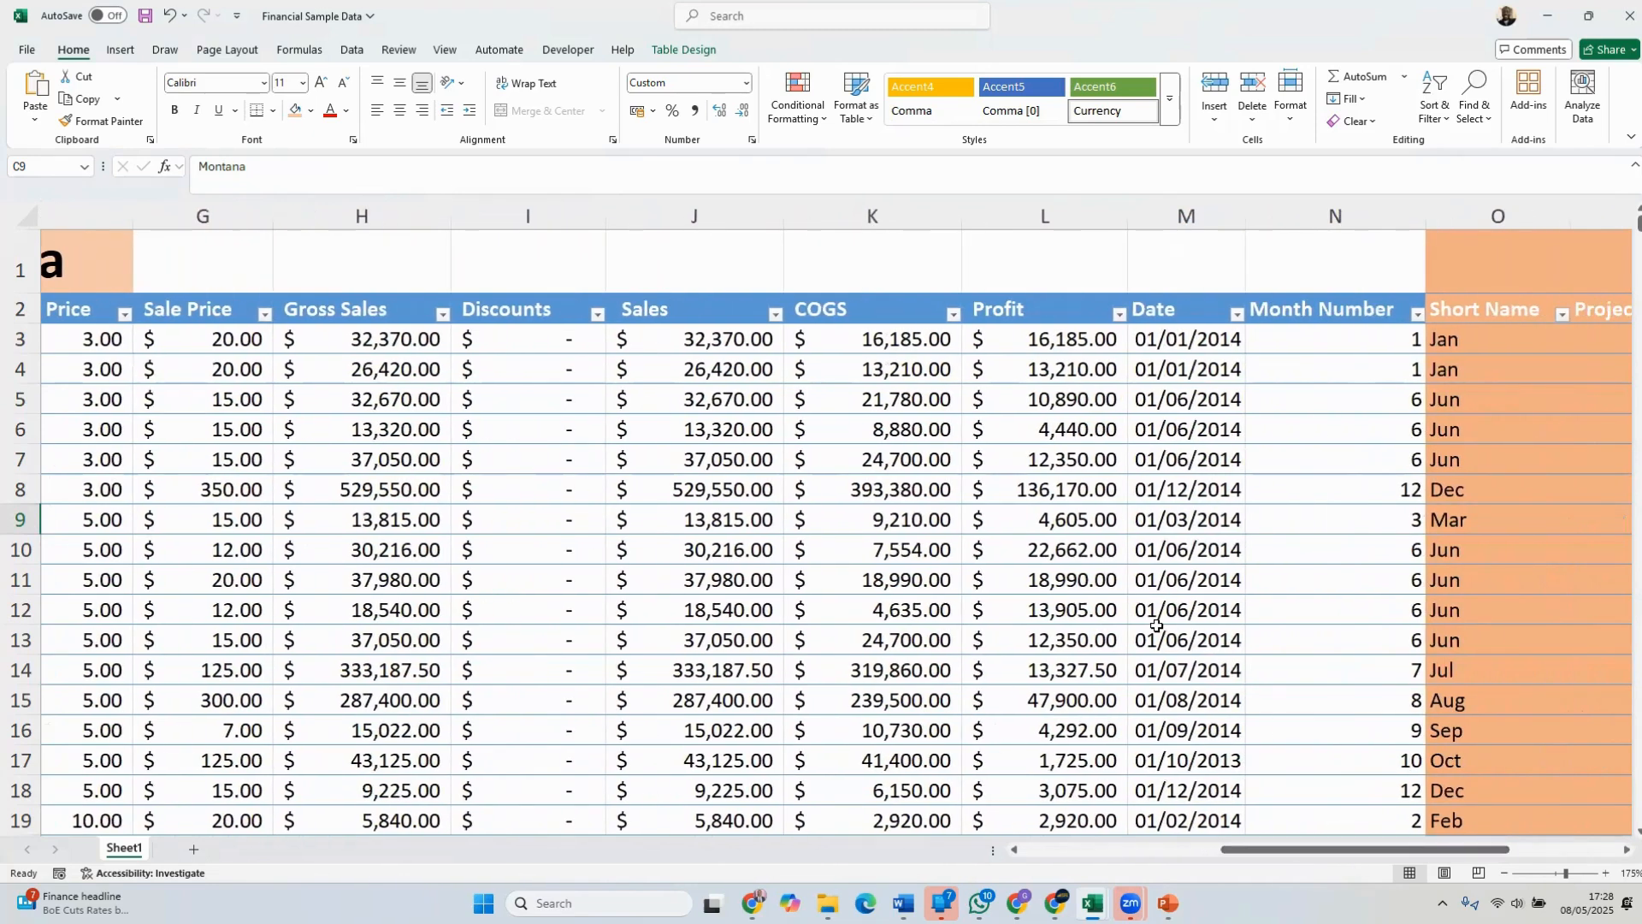
pyautogui.click(624, 257)
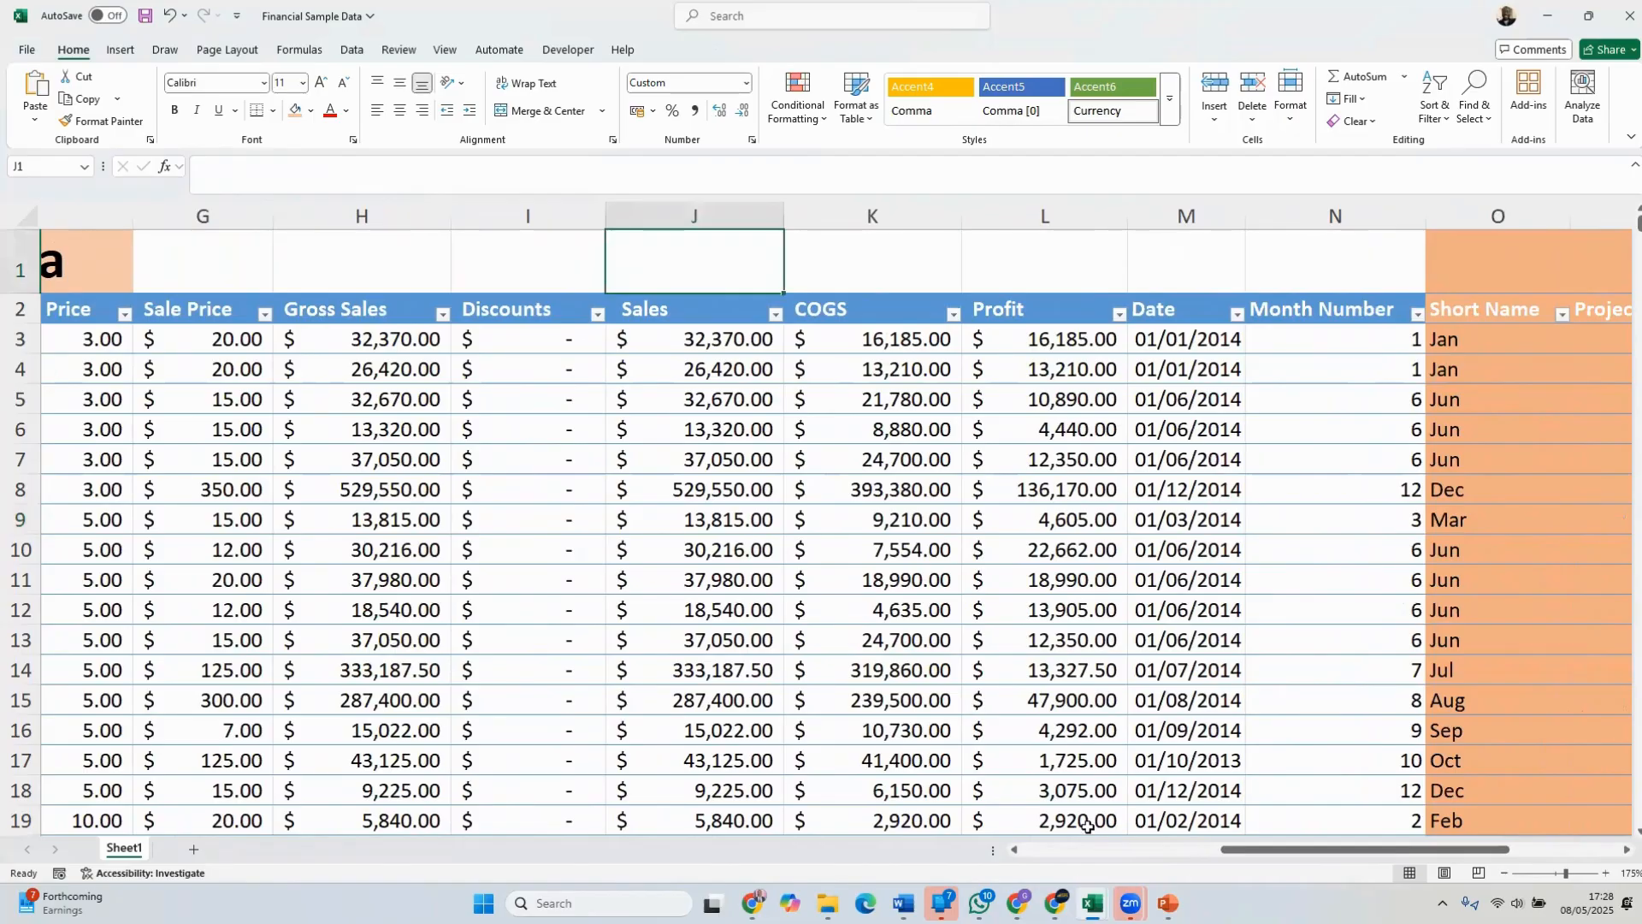
pyautogui.moveTo(1093, 904)
pyautogui.click(1254, 823)
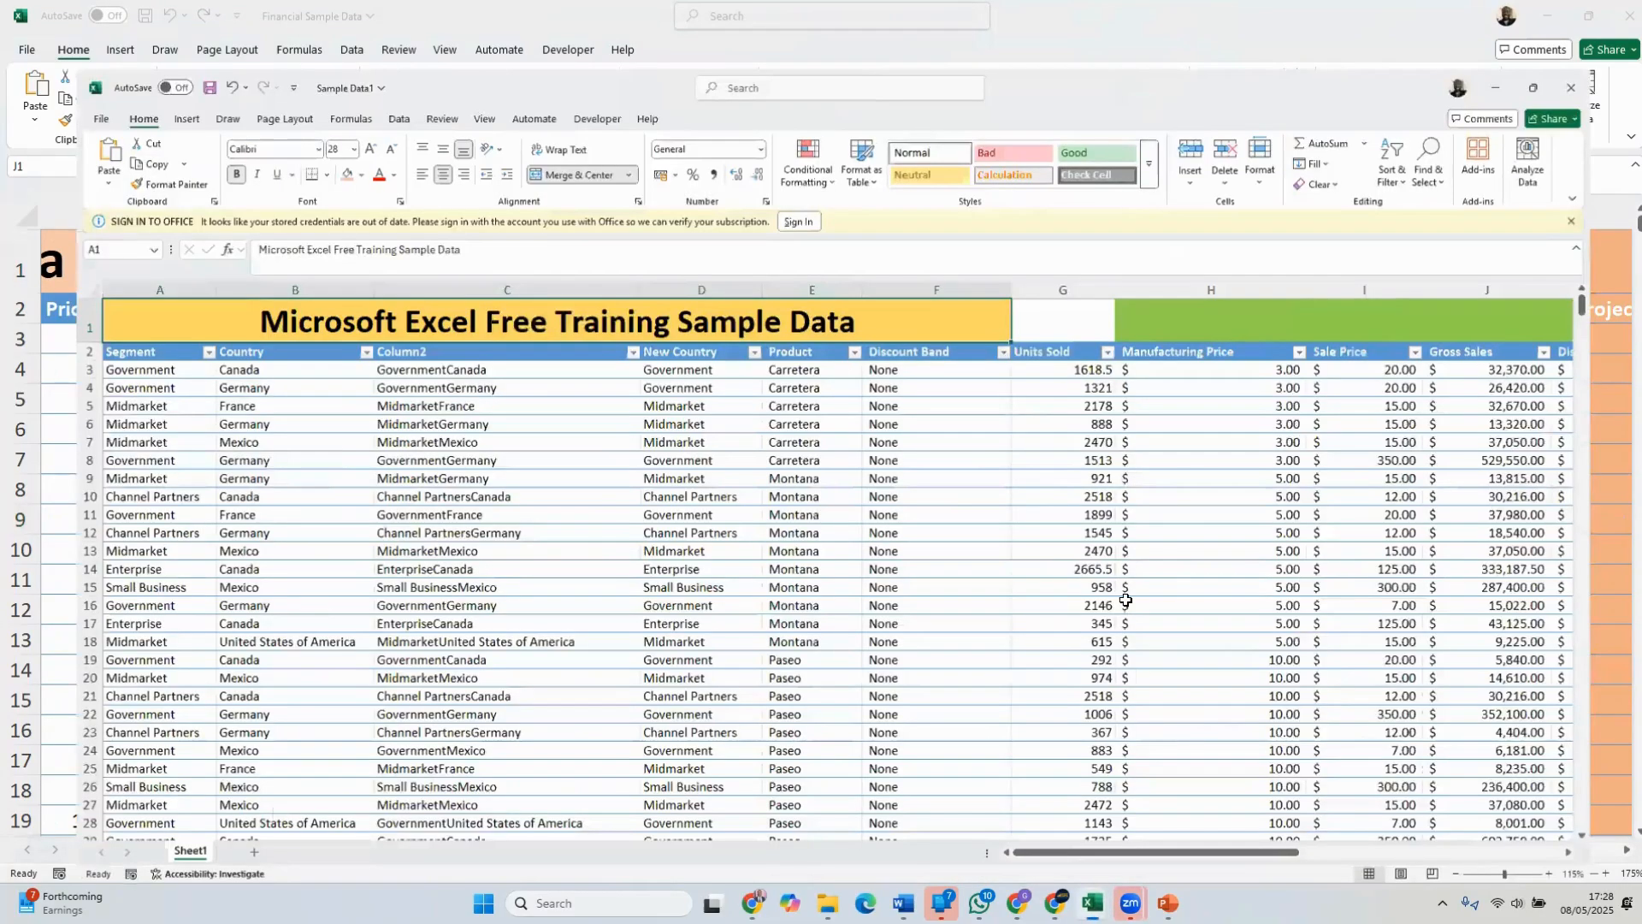
pyautogui.moveTo(1280, 850); pyautogui.dragTo(1421, 849)
pyautogui.click(1264, 272)
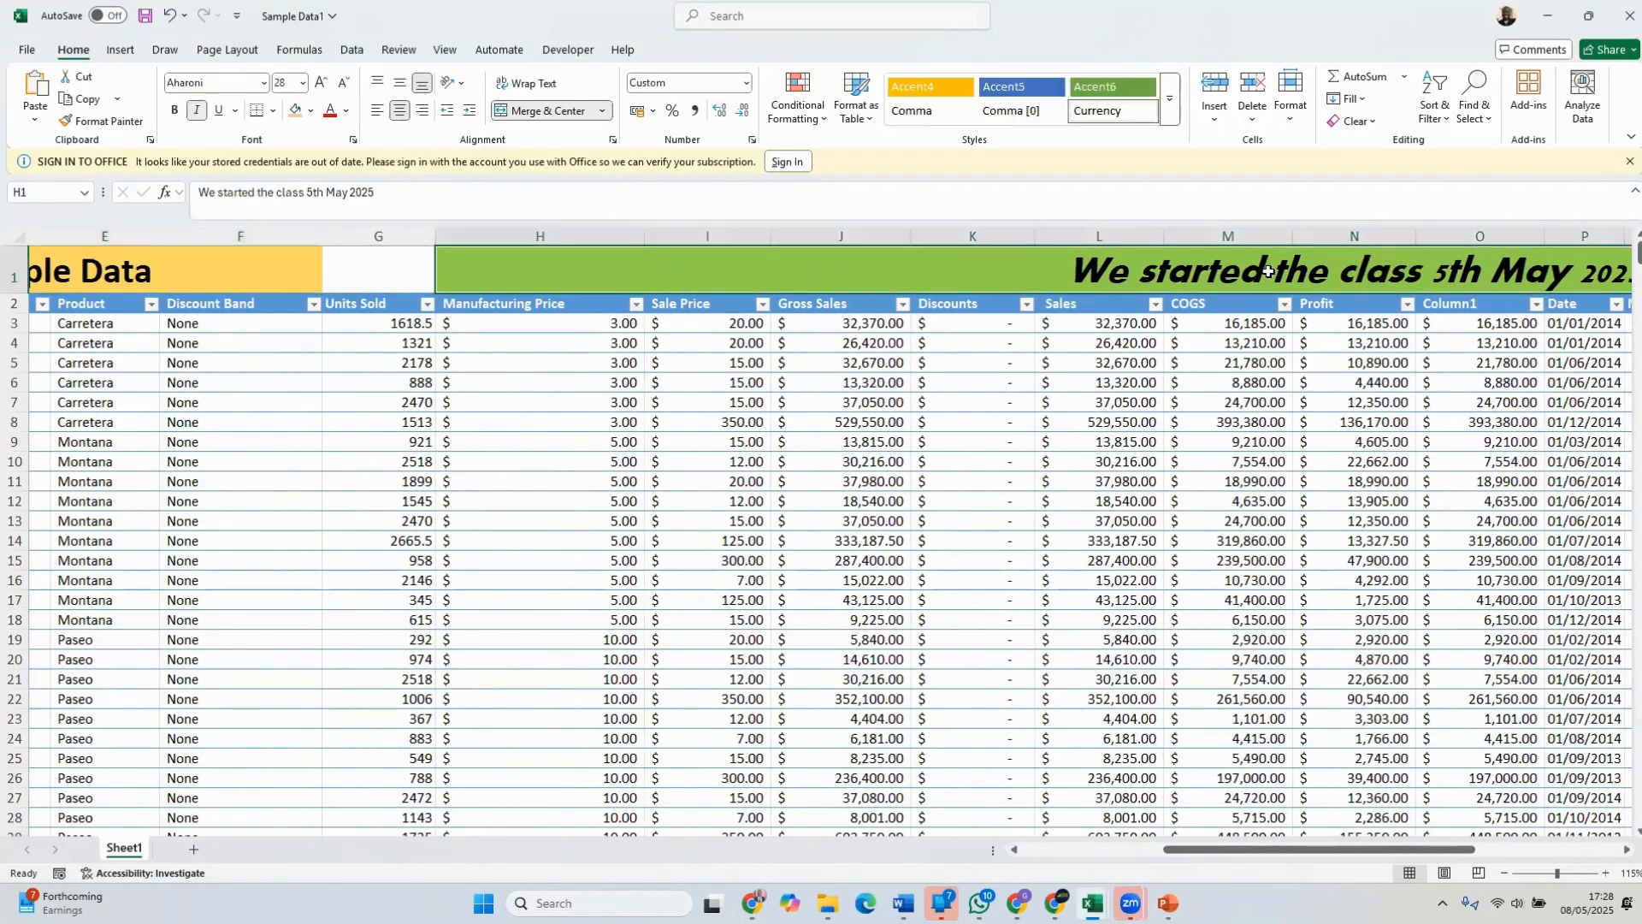
pyautogui.moveTo(393, 193); pyautogui.dragTo(183, 181)
pyautogui.hotkey('ctrl', 'c')
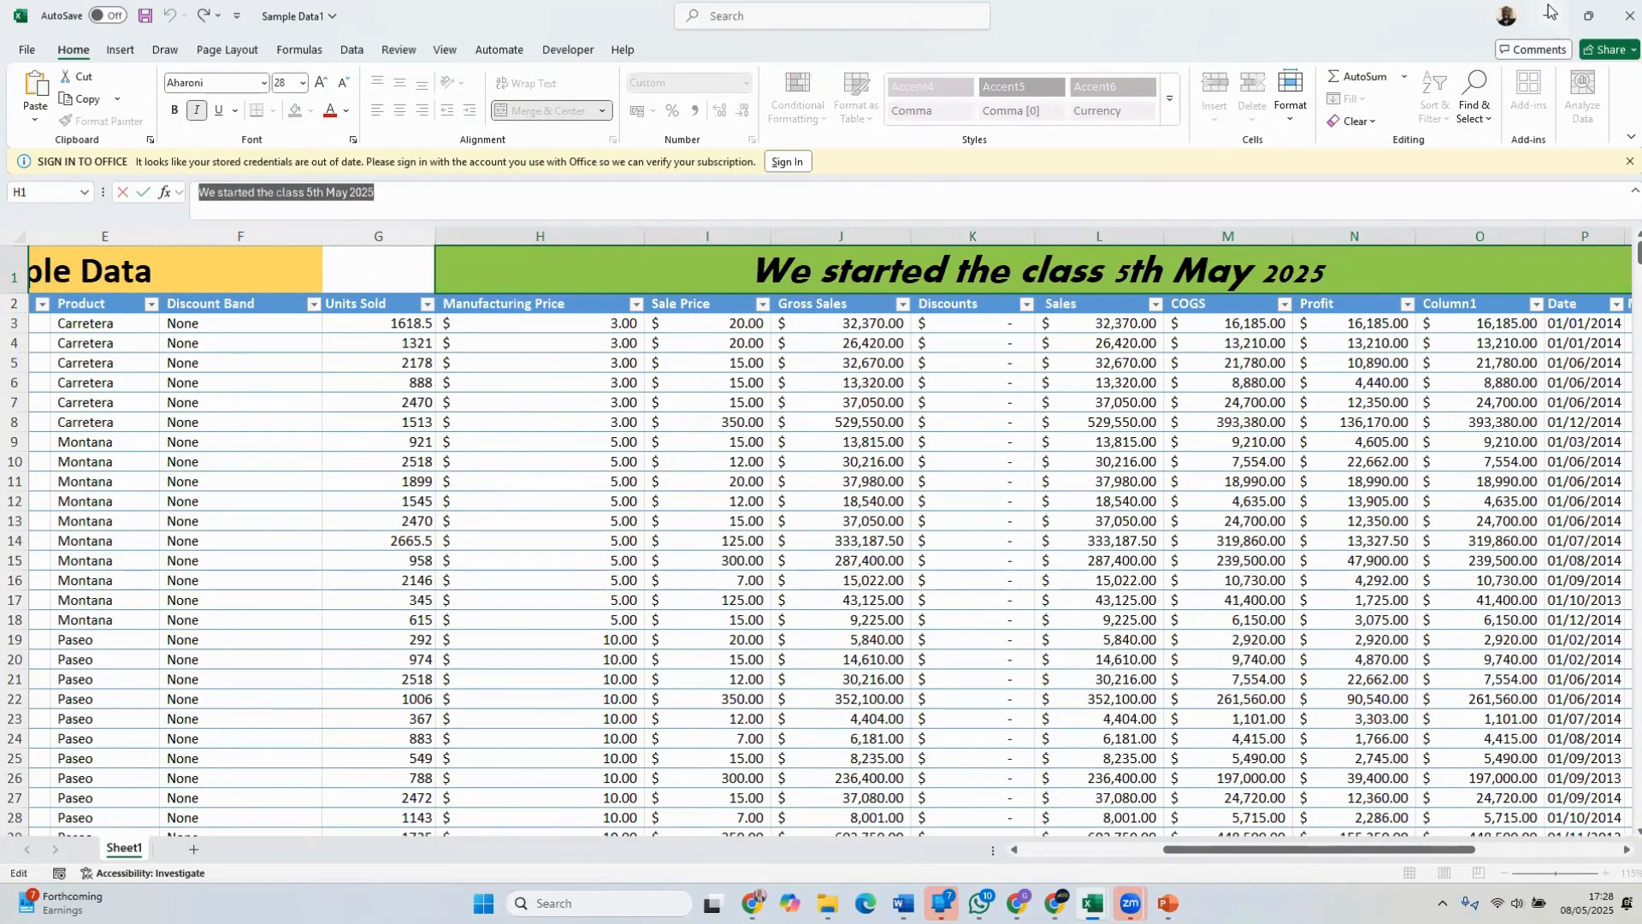
pyautogui.click(1549, 13)
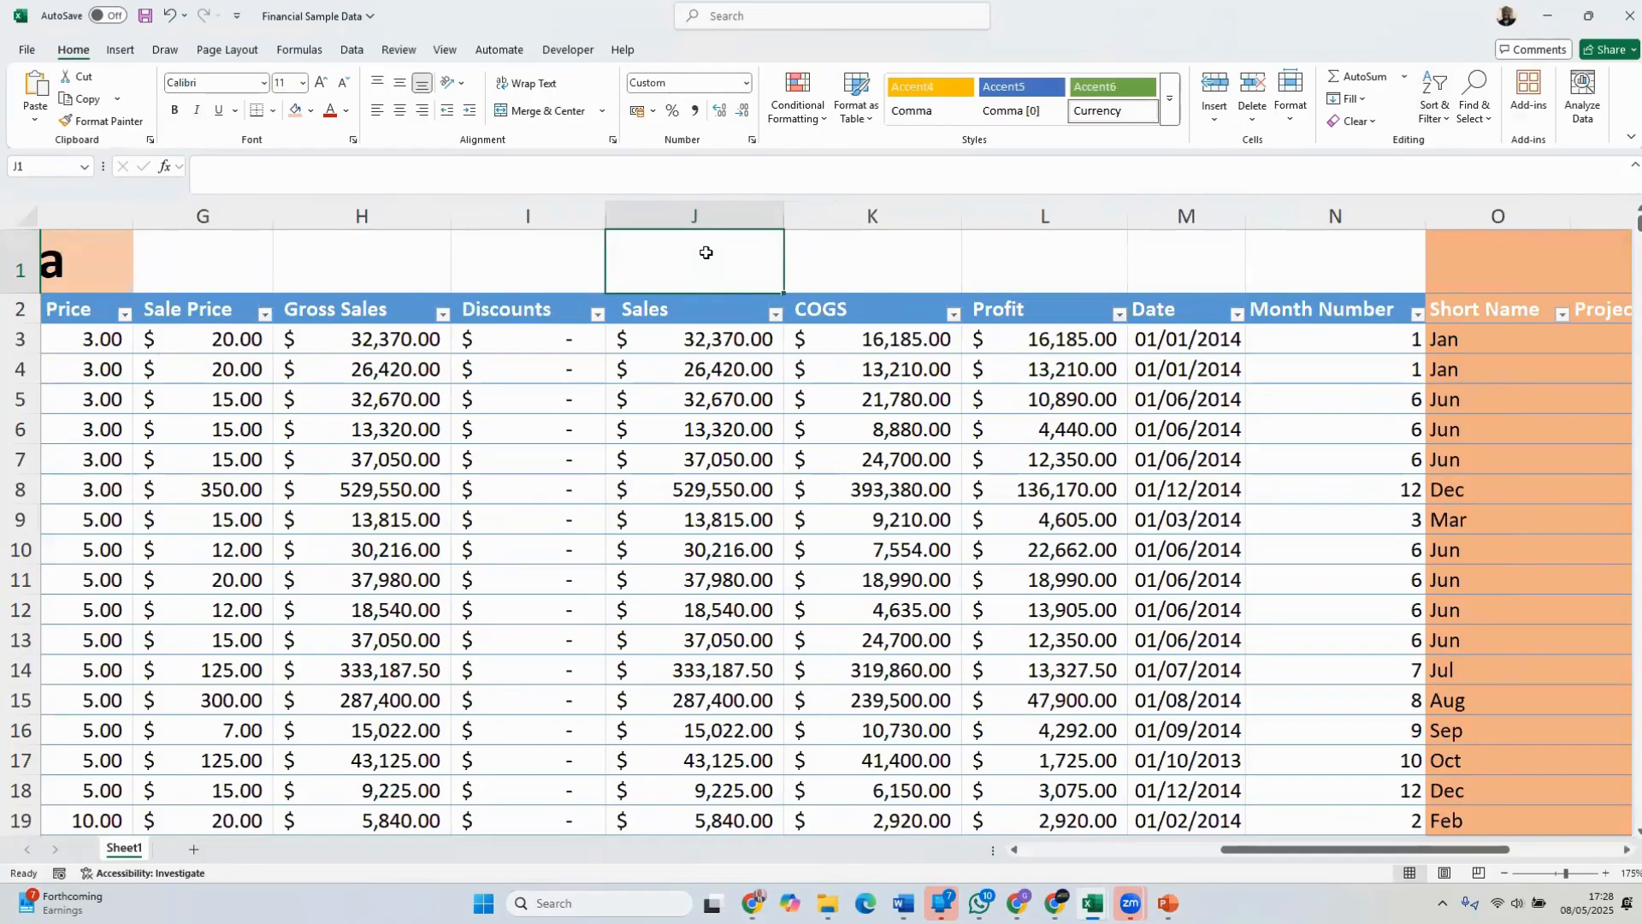
pyautogui.hotkey('ctrl', 'v')
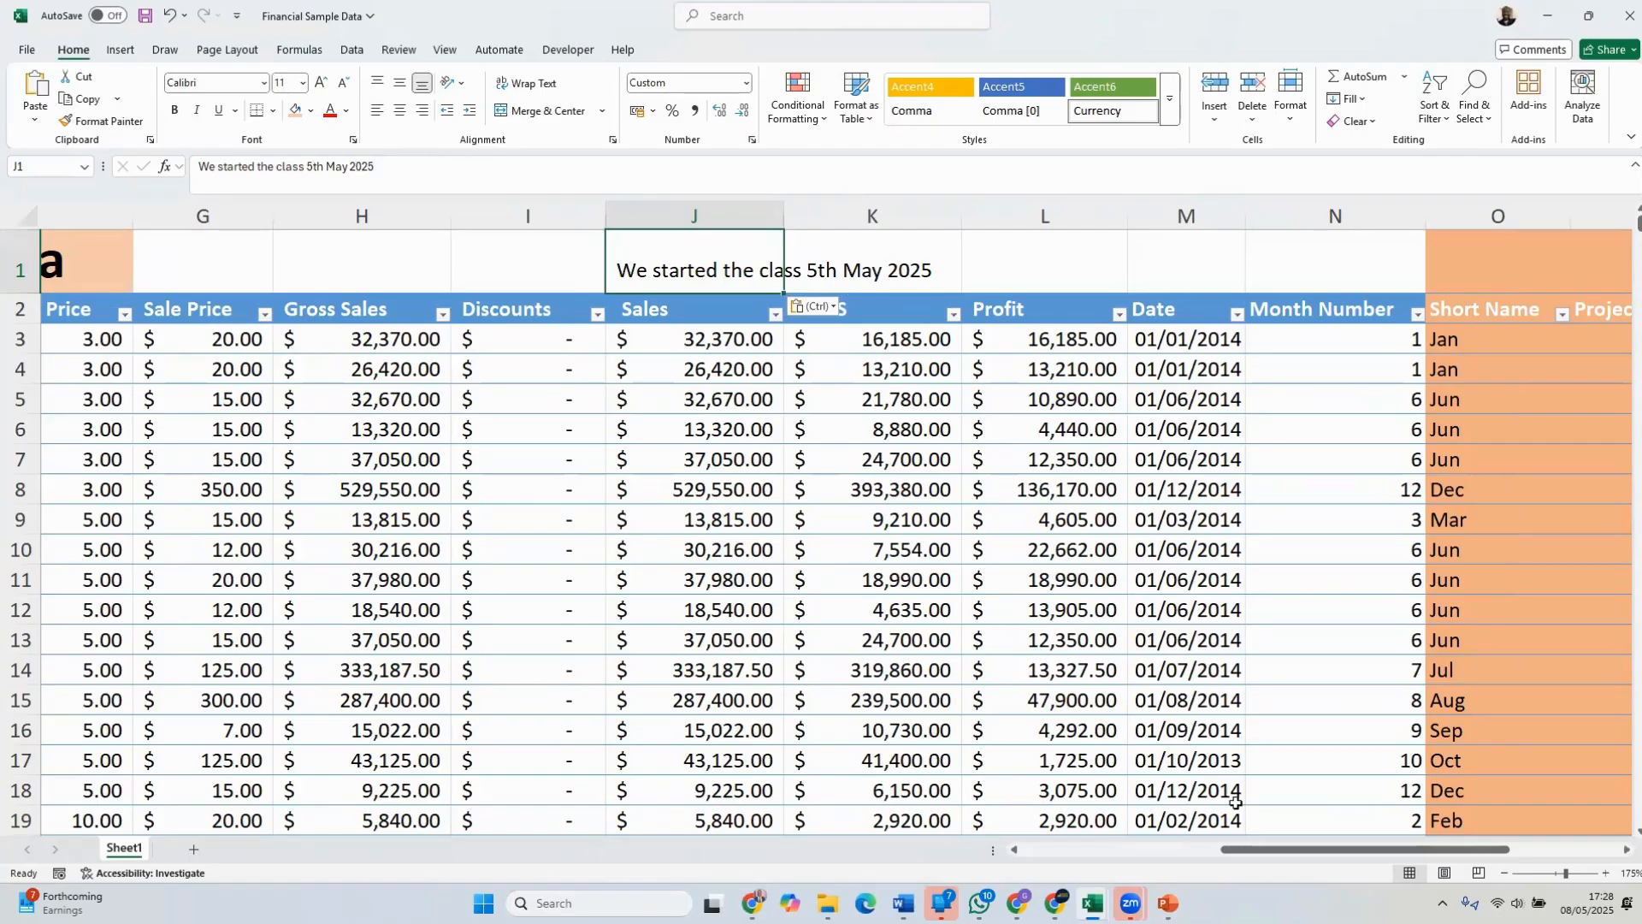
# Try merging cells J1 to R1 and centering the class start text across them
pyautogui.moveTo(1249, 852); pyautogui.dragTo(1328, 855)
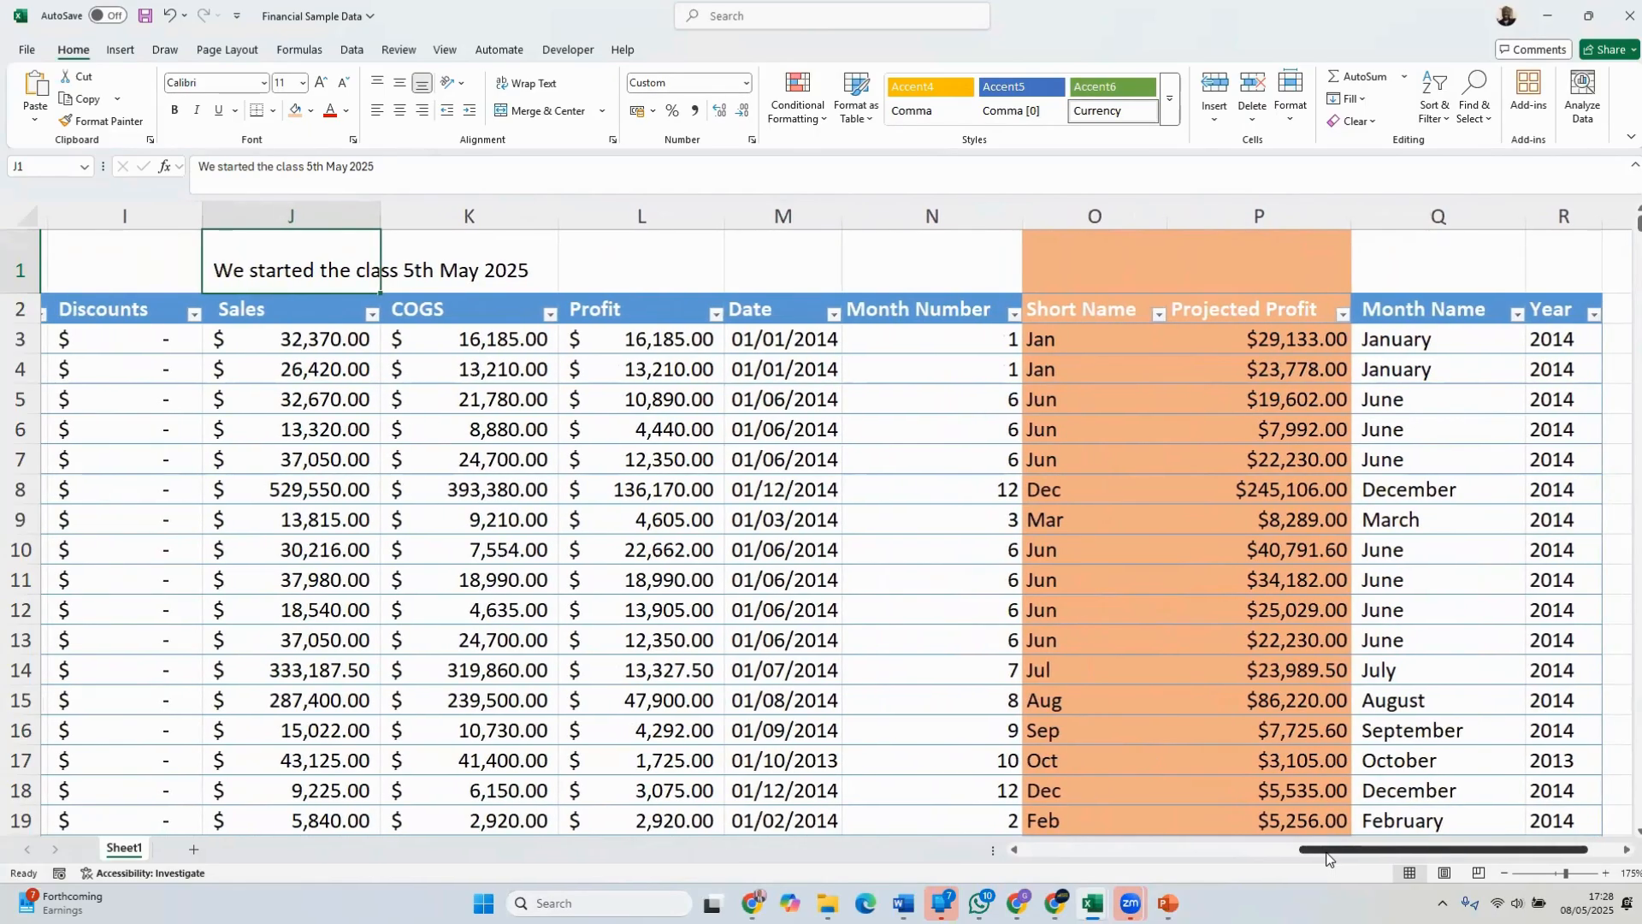
pyautogui.moveTo(1327, 853); pyautogui.dragTo(1328, 853)
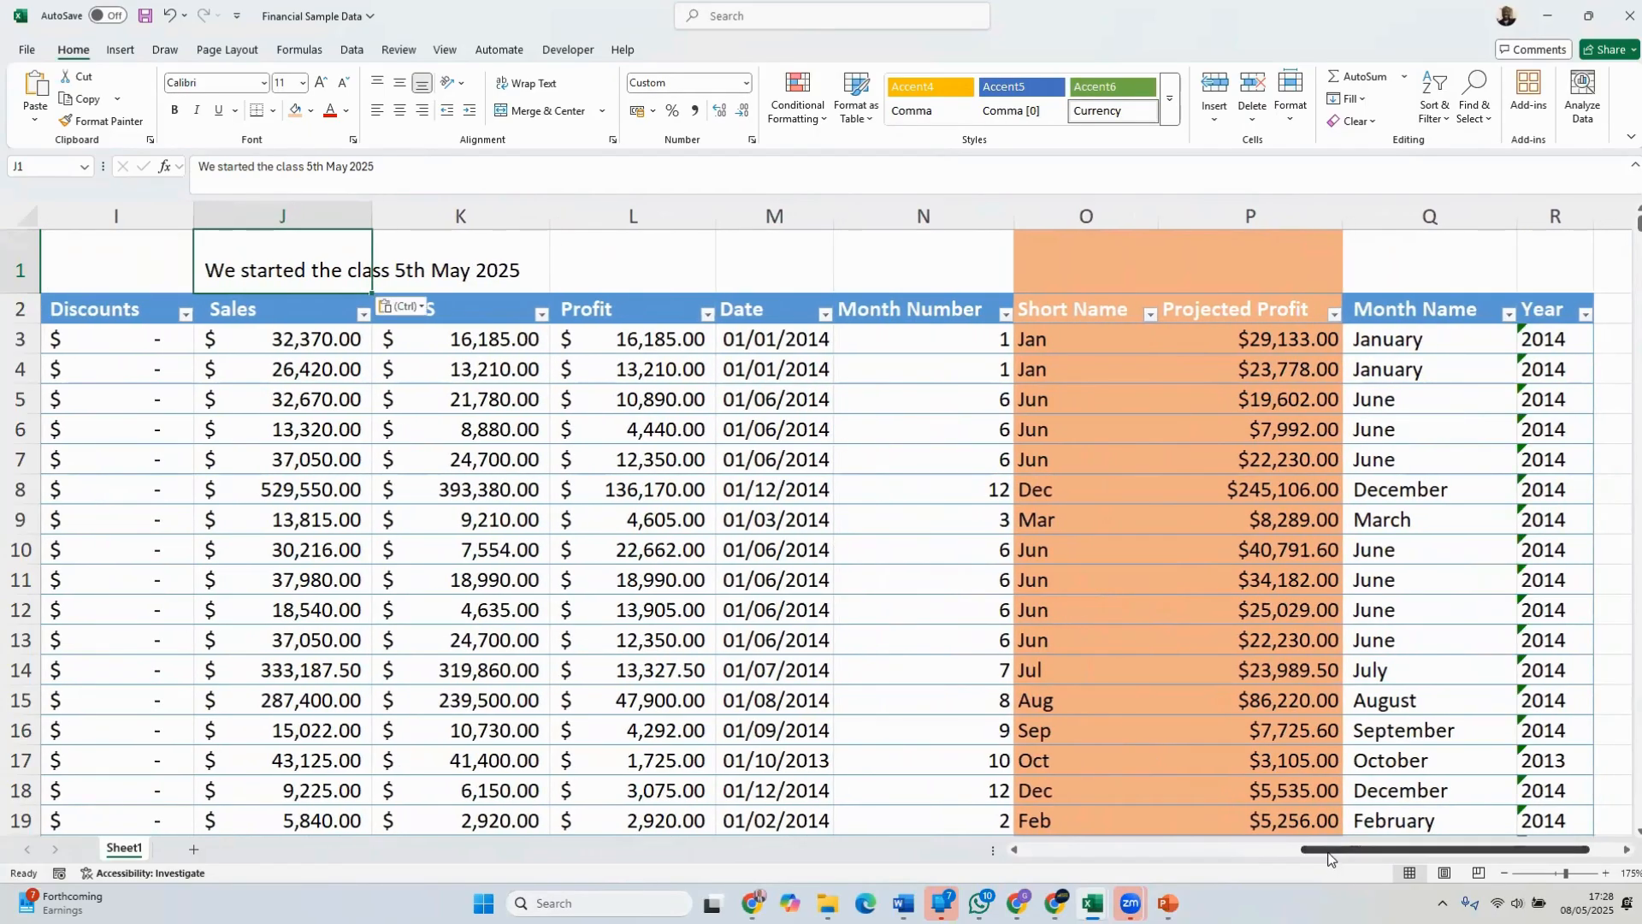
pyautogui.click(1078, 253)
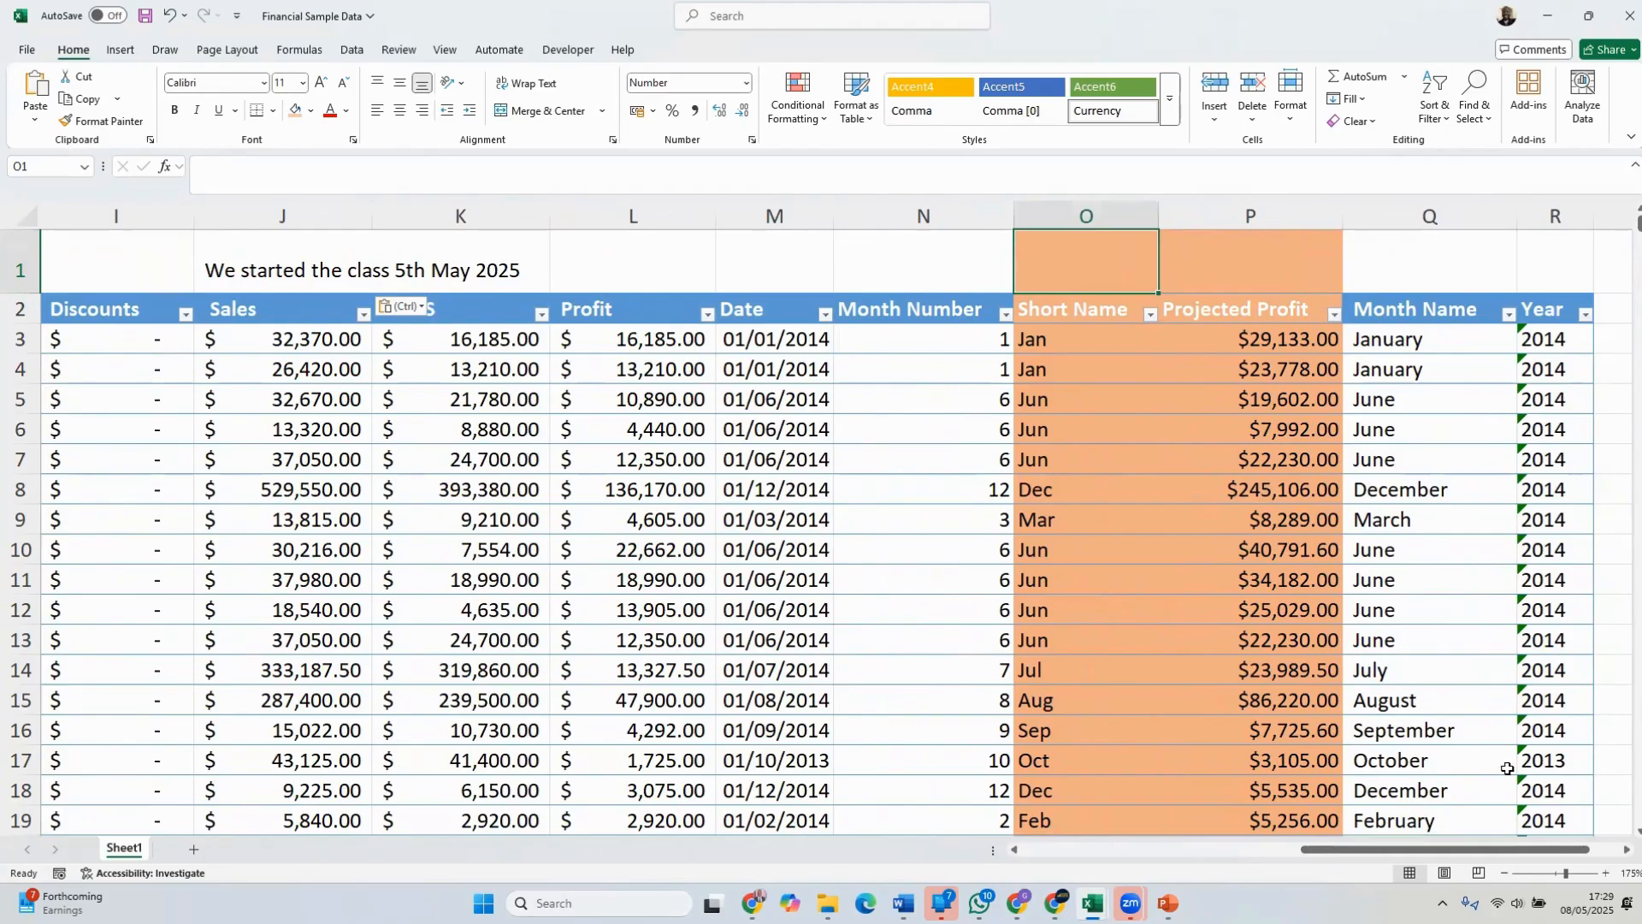
pyautogui.moveTo(1447, 849); pyautogui.dragTo(1417, 851)
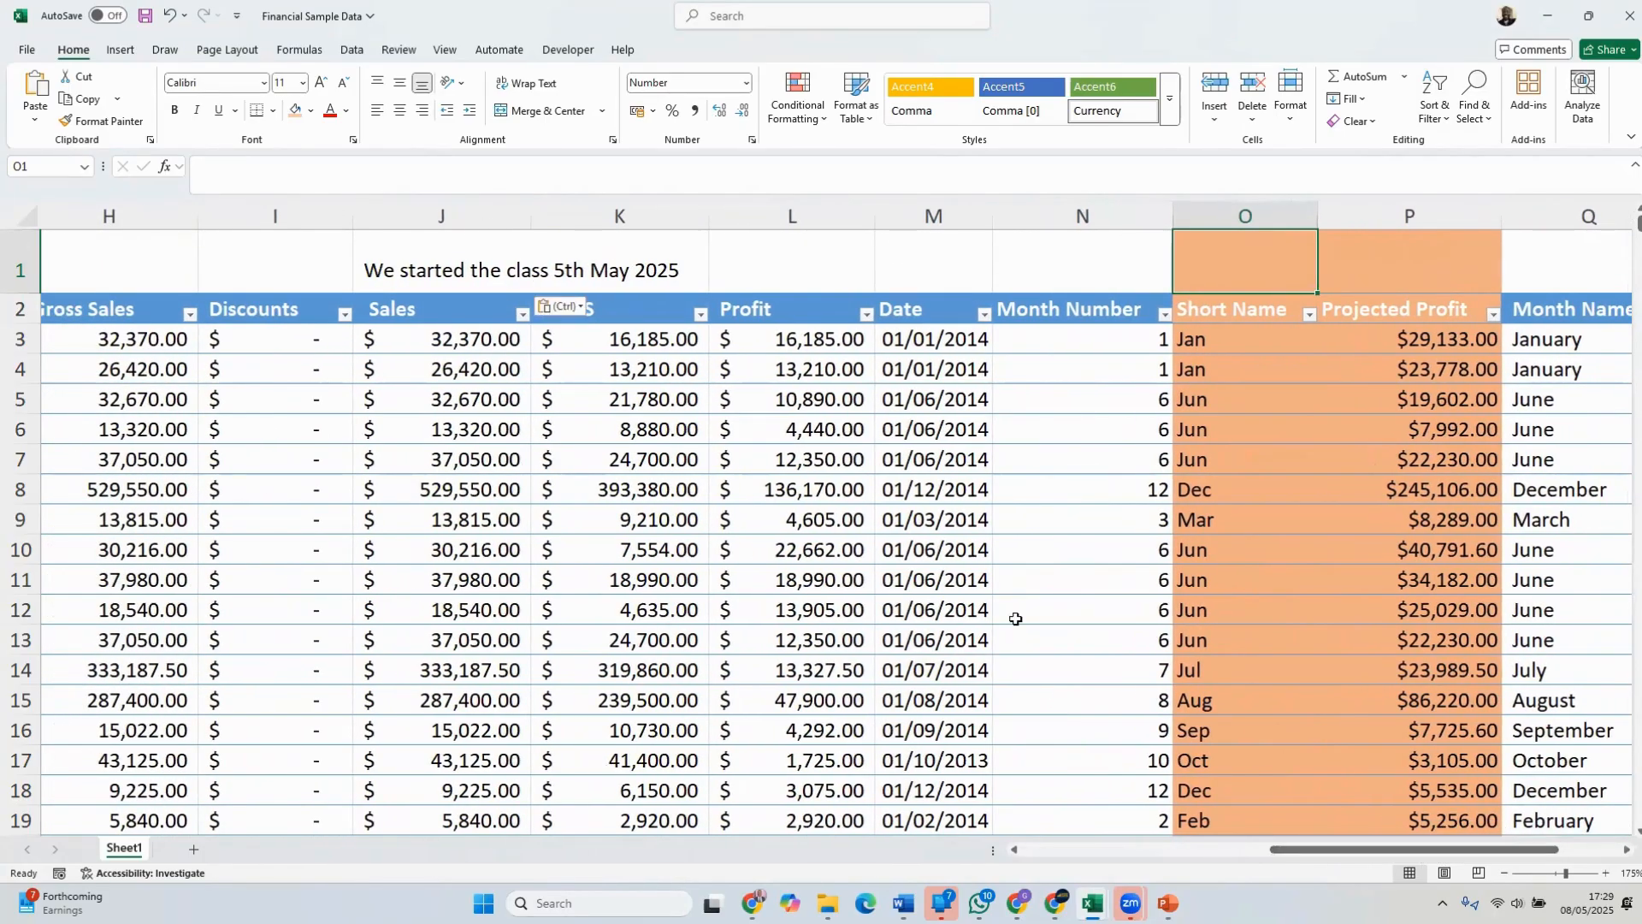
pyautogui.click(501, 271)
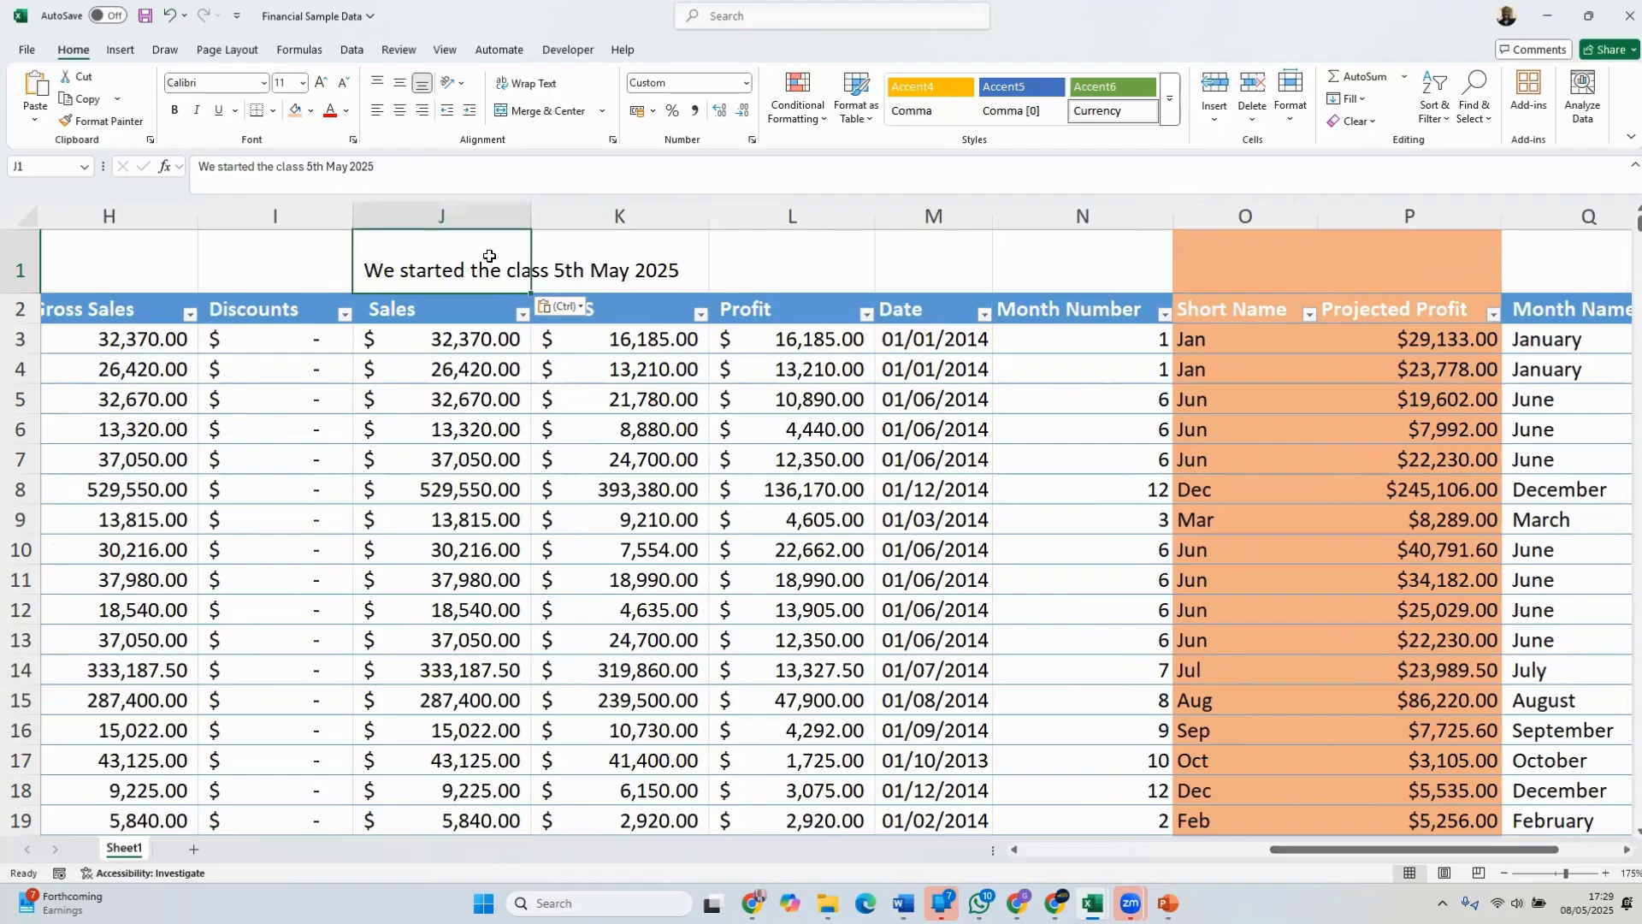
pyautogui.moveTo(480, 260); pyautogui.dragTo(1396, 260)
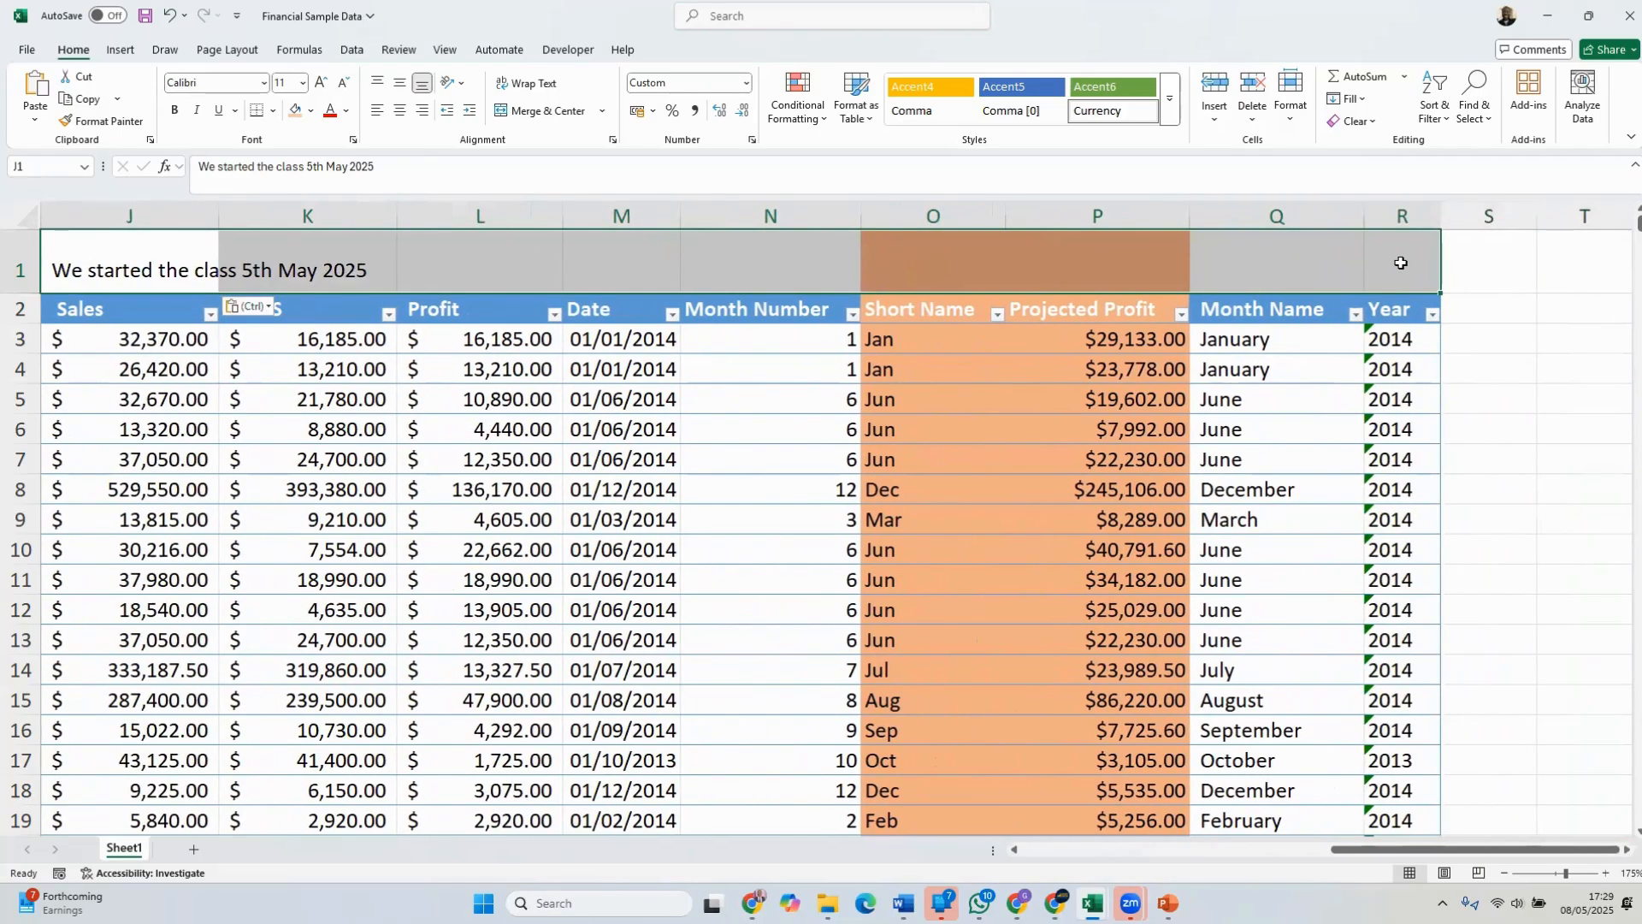
pyautogui.click(539, 110)
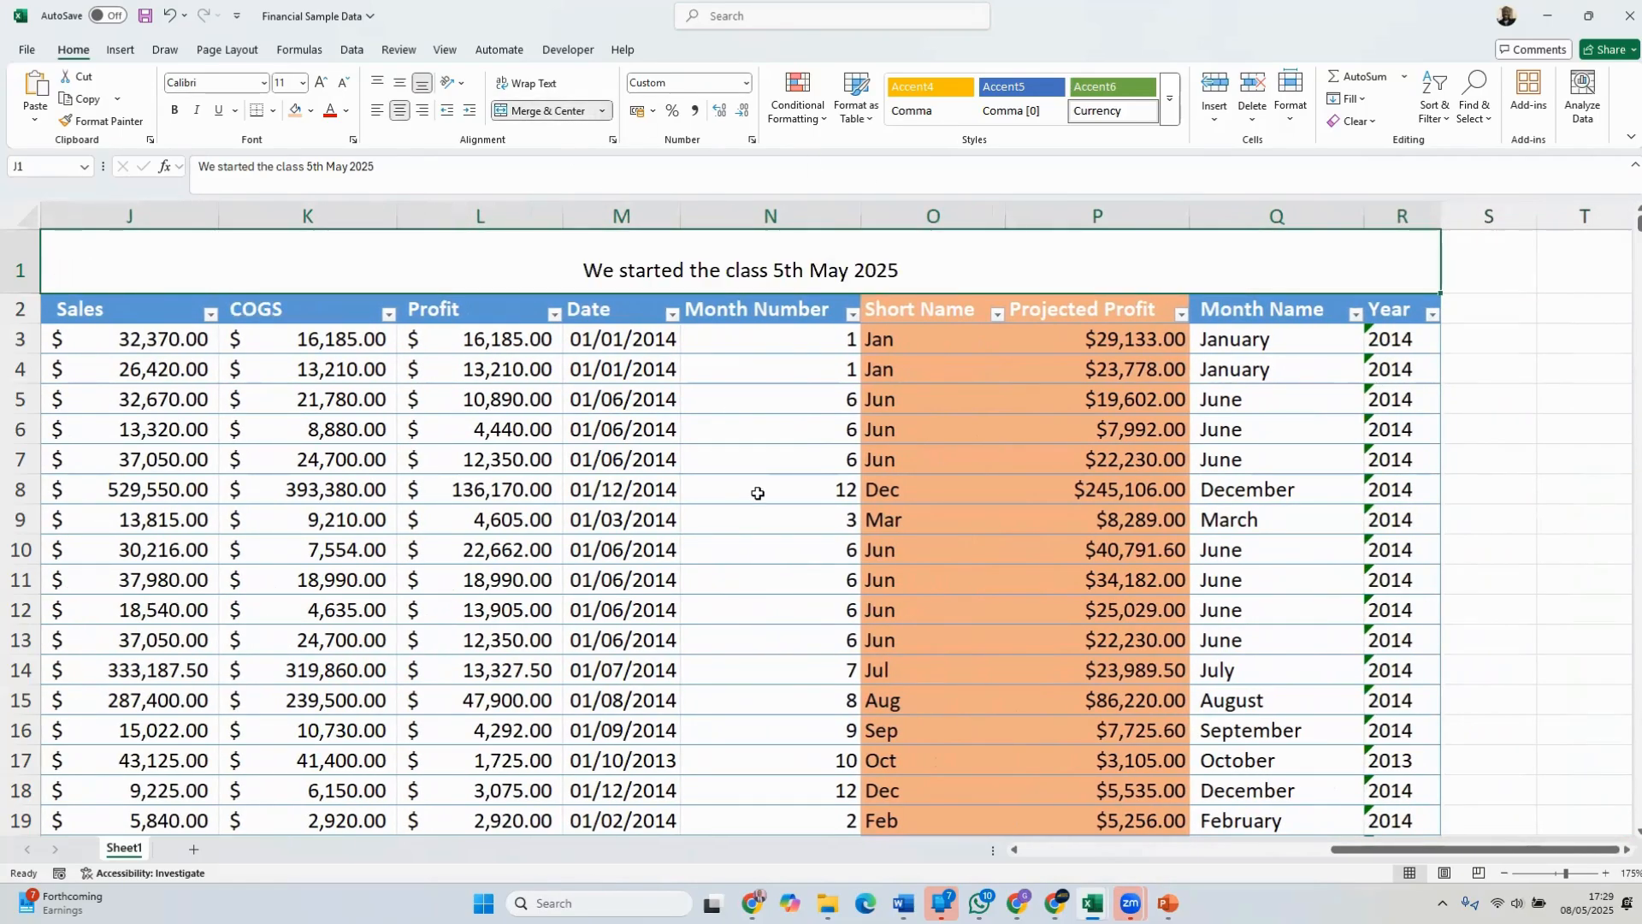
# Try formatting the merged class start heading in bold at size 28 with a light green fill
pyautogui.click(176, 112)
pyautogui.click(291, 84)
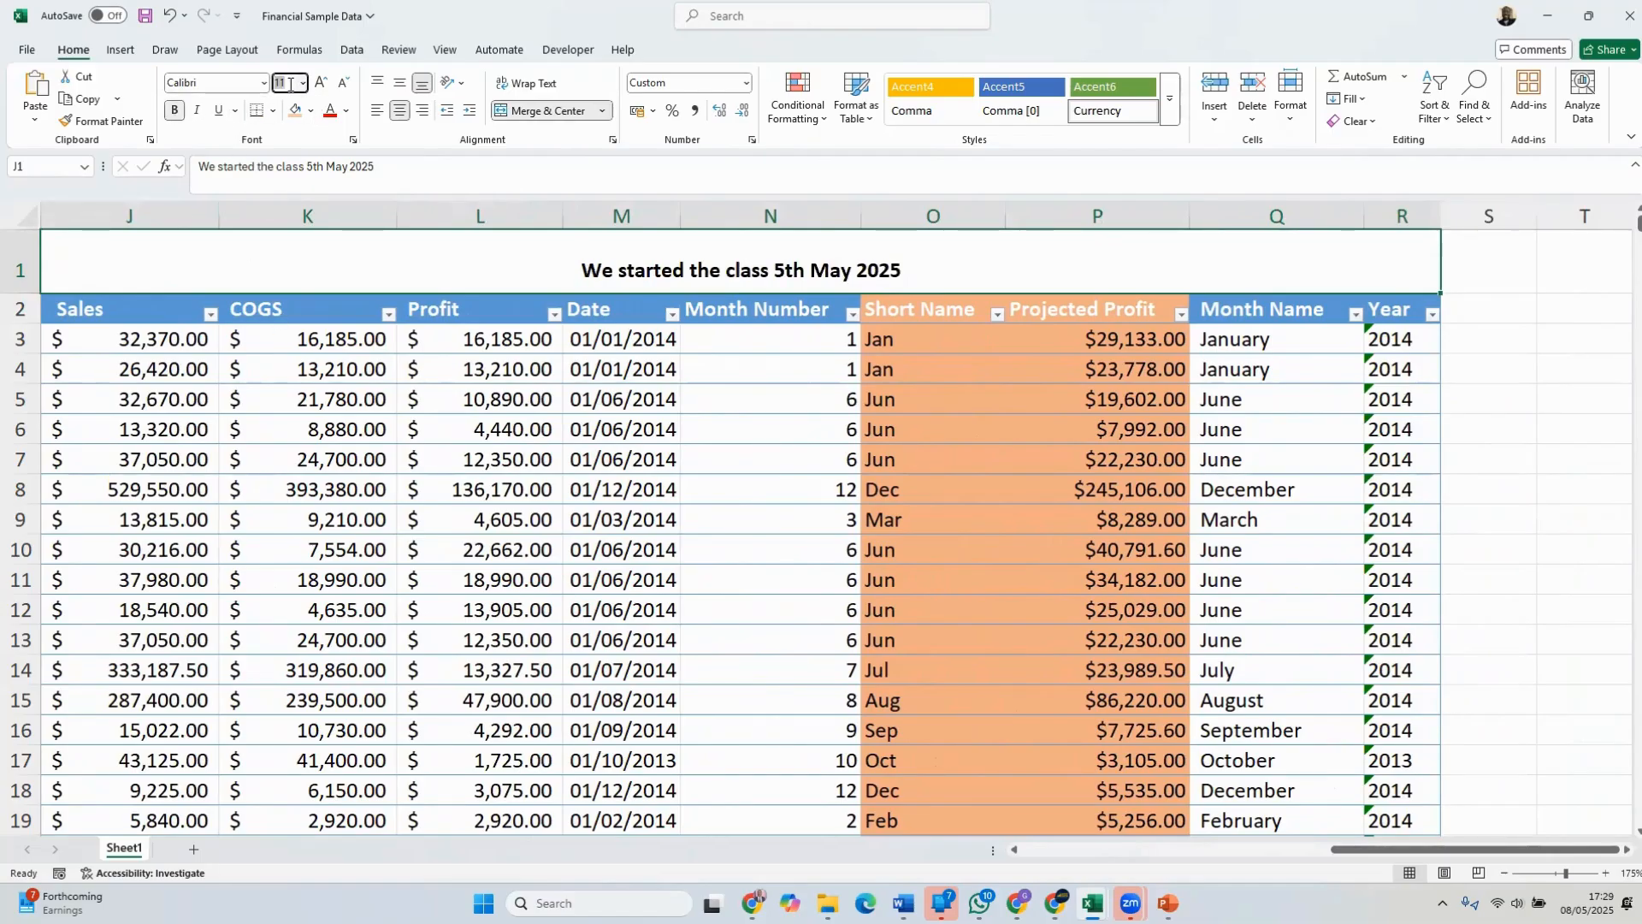
pyautogui.write('28')
pyautogui.press('Return')
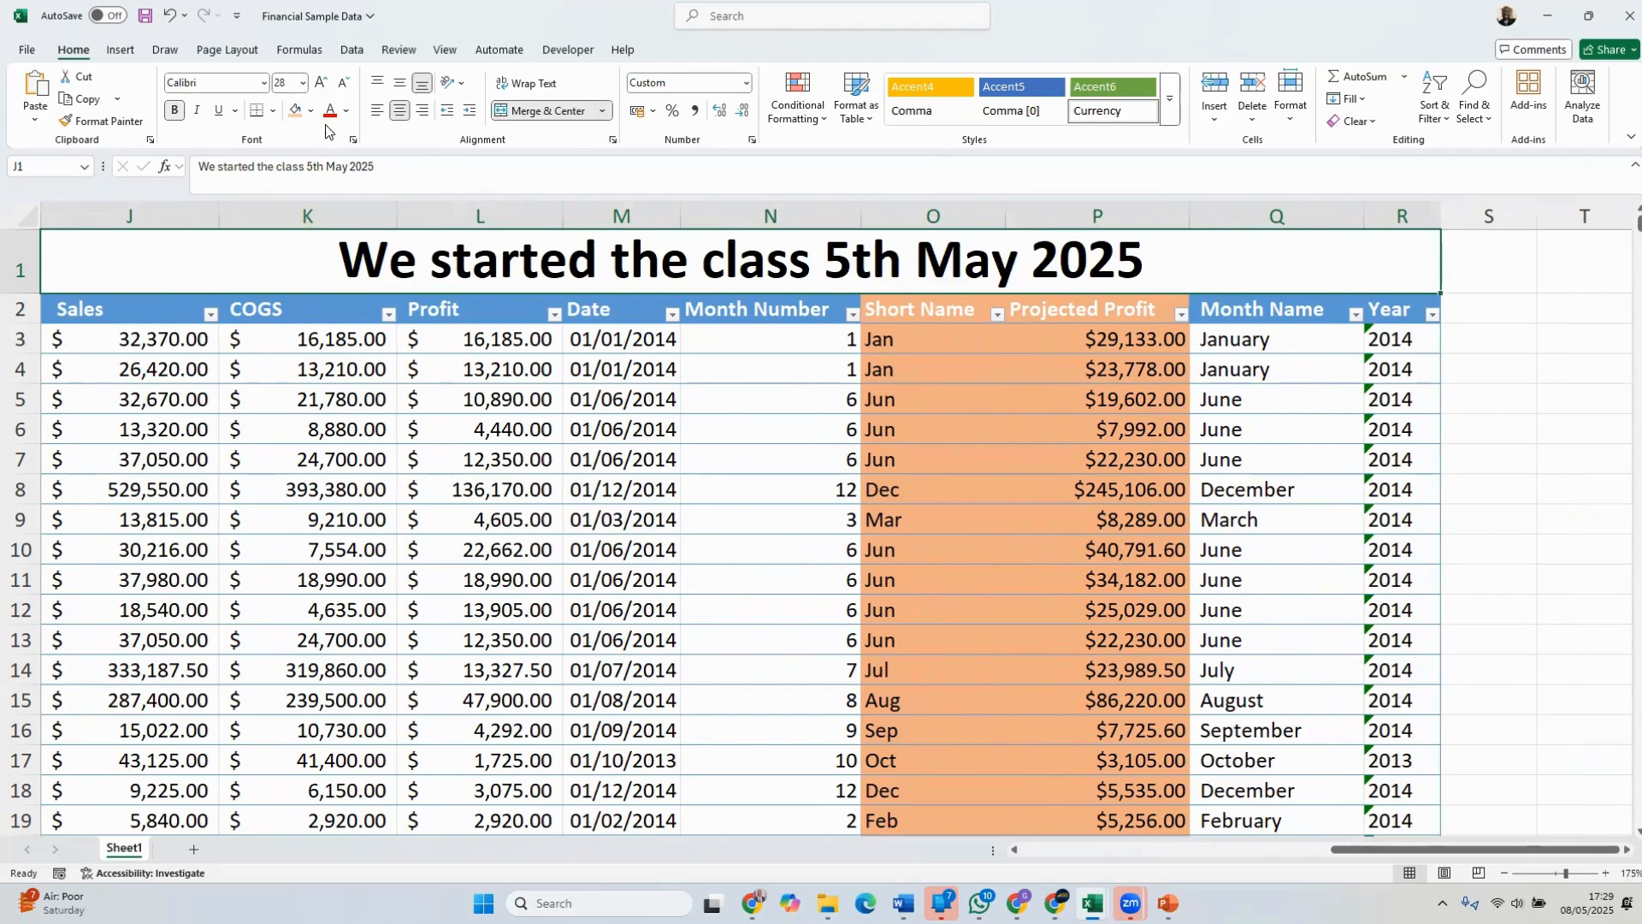
pyautogui.click(308, 112)
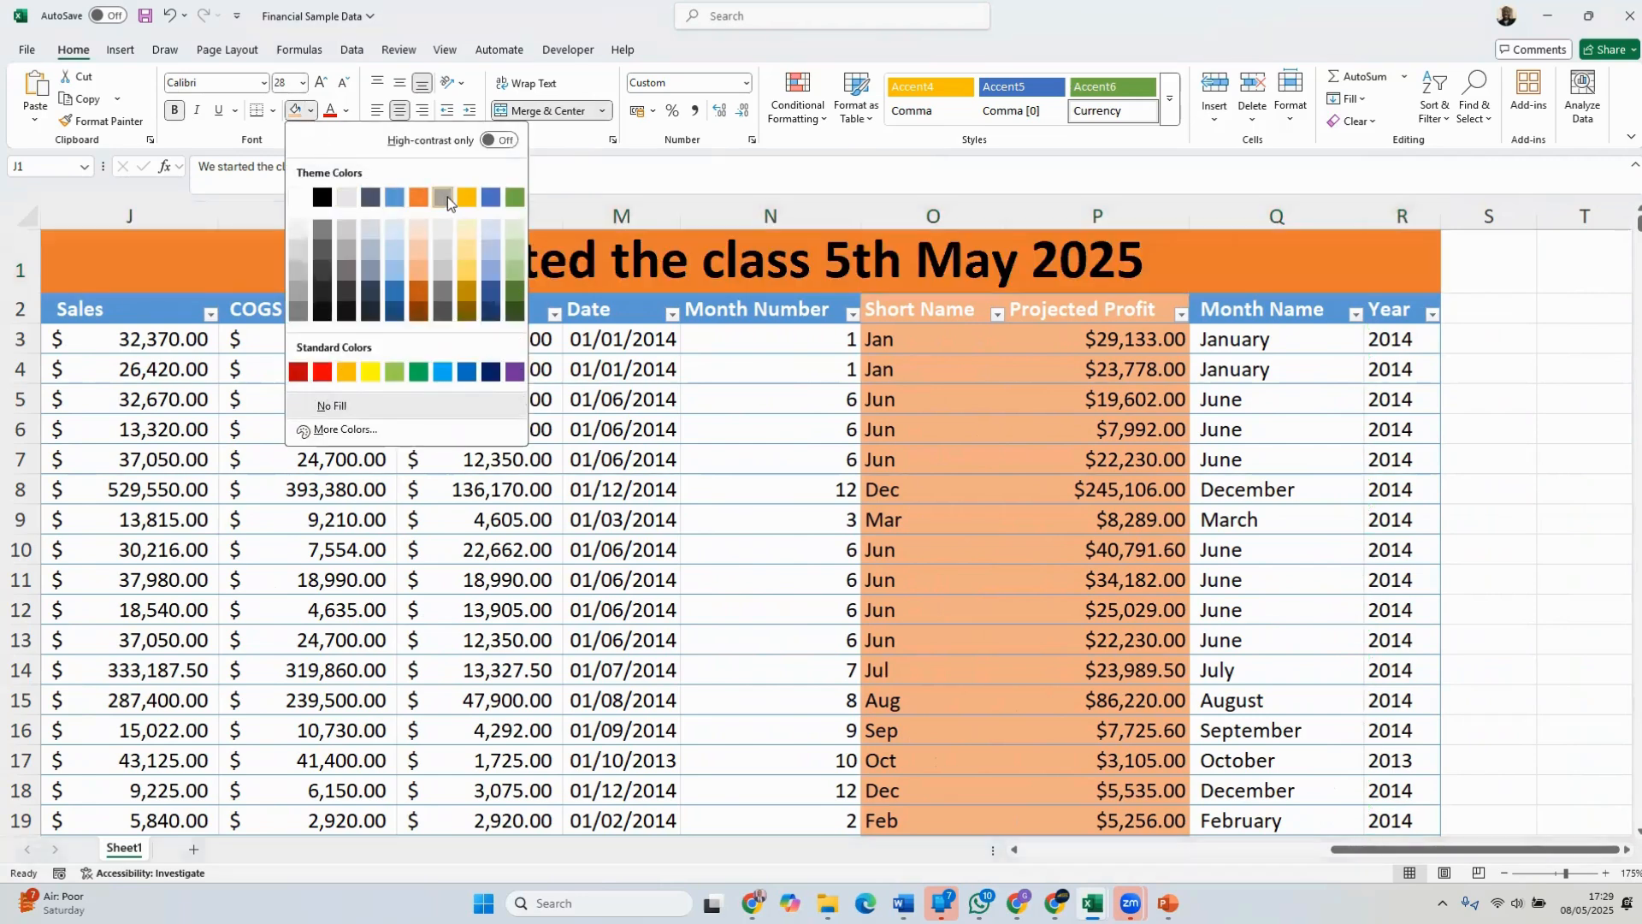
pyautogui.click(395, 374)
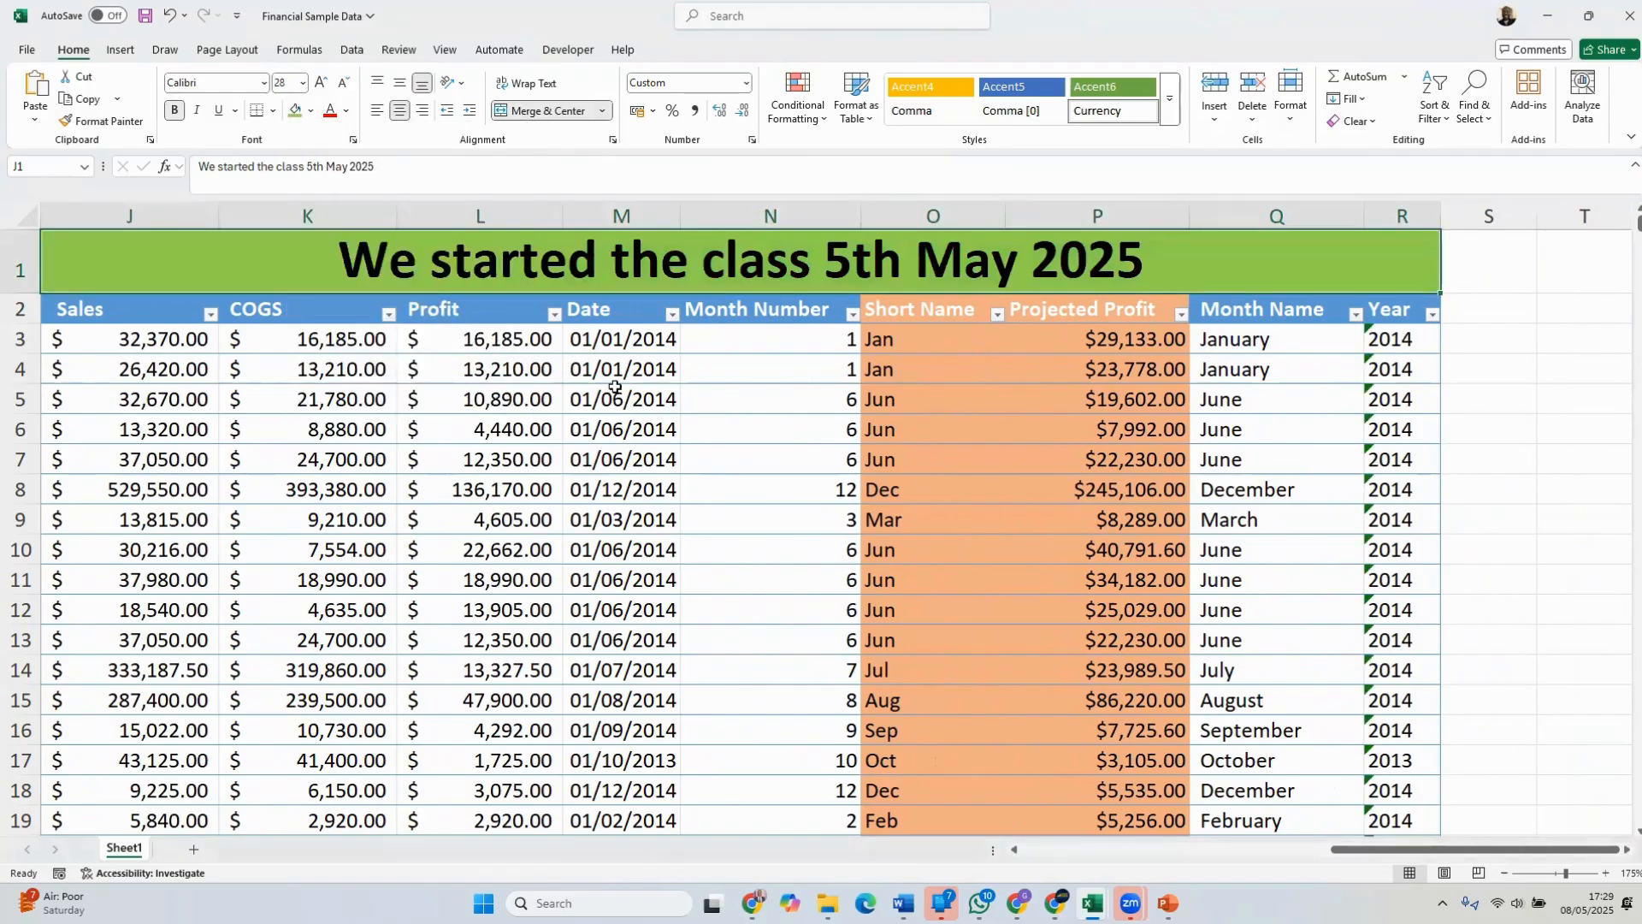
pyautogui.click(888, 460)
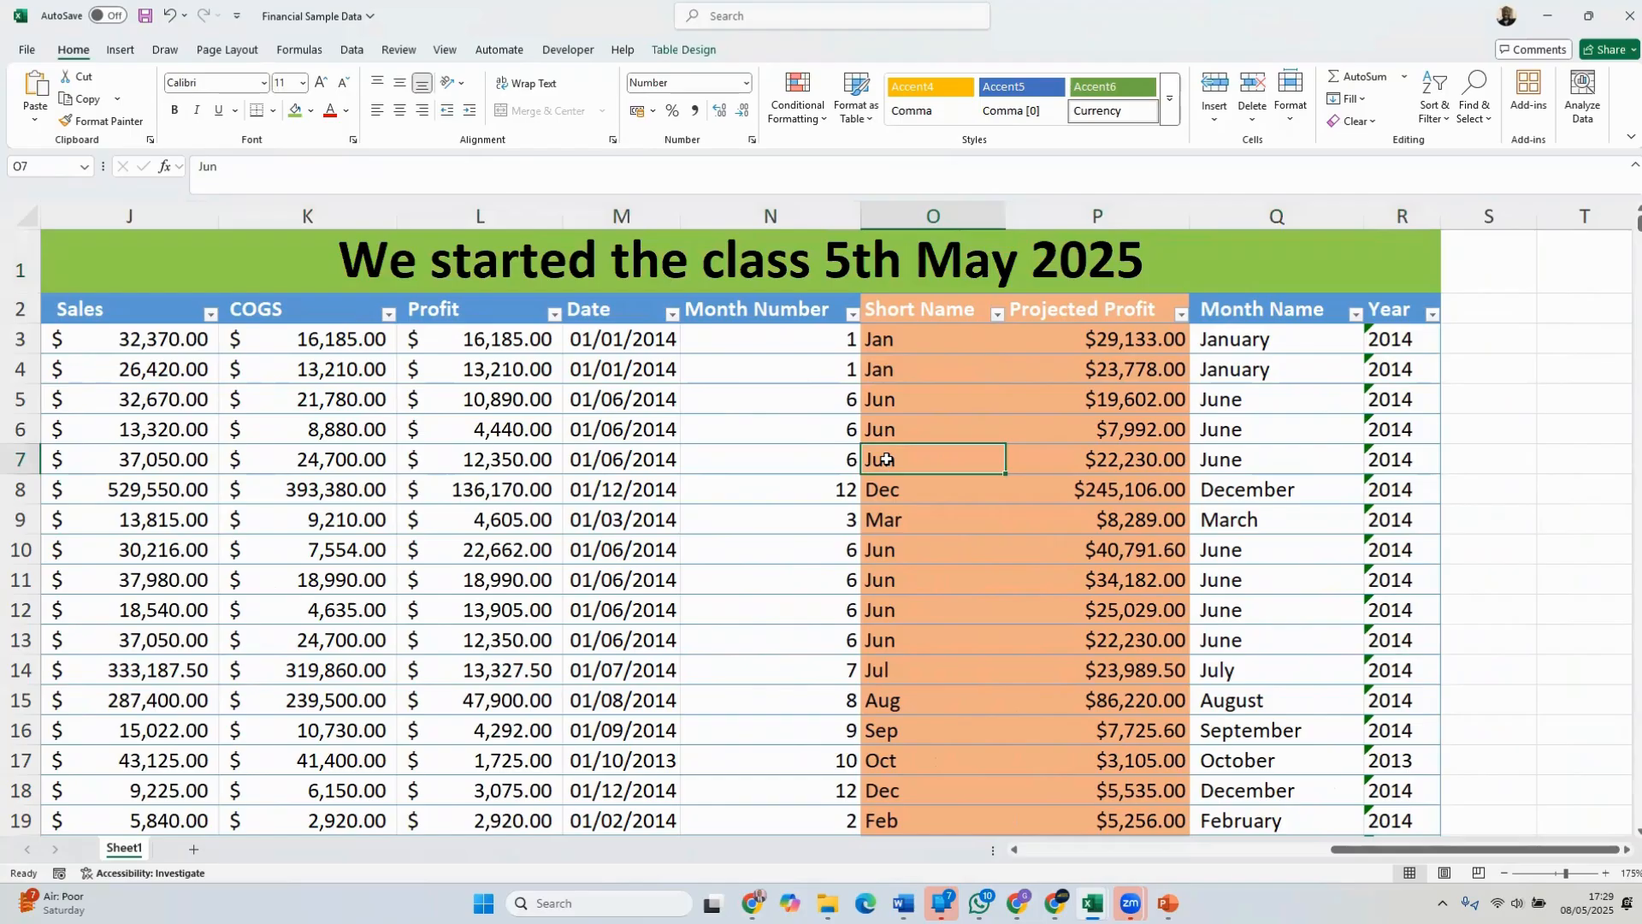
# Undo the fill, font size, bold and merge applied to the class start heading in J1 to R1
pyautogui.hotkey('ctrl', 'z')
pyautogui.hotkey('ctrl', 'z')
pyautogui.hotkey('ctrl', 'z')
pyautogui.hotkey('ctrl', 'z')
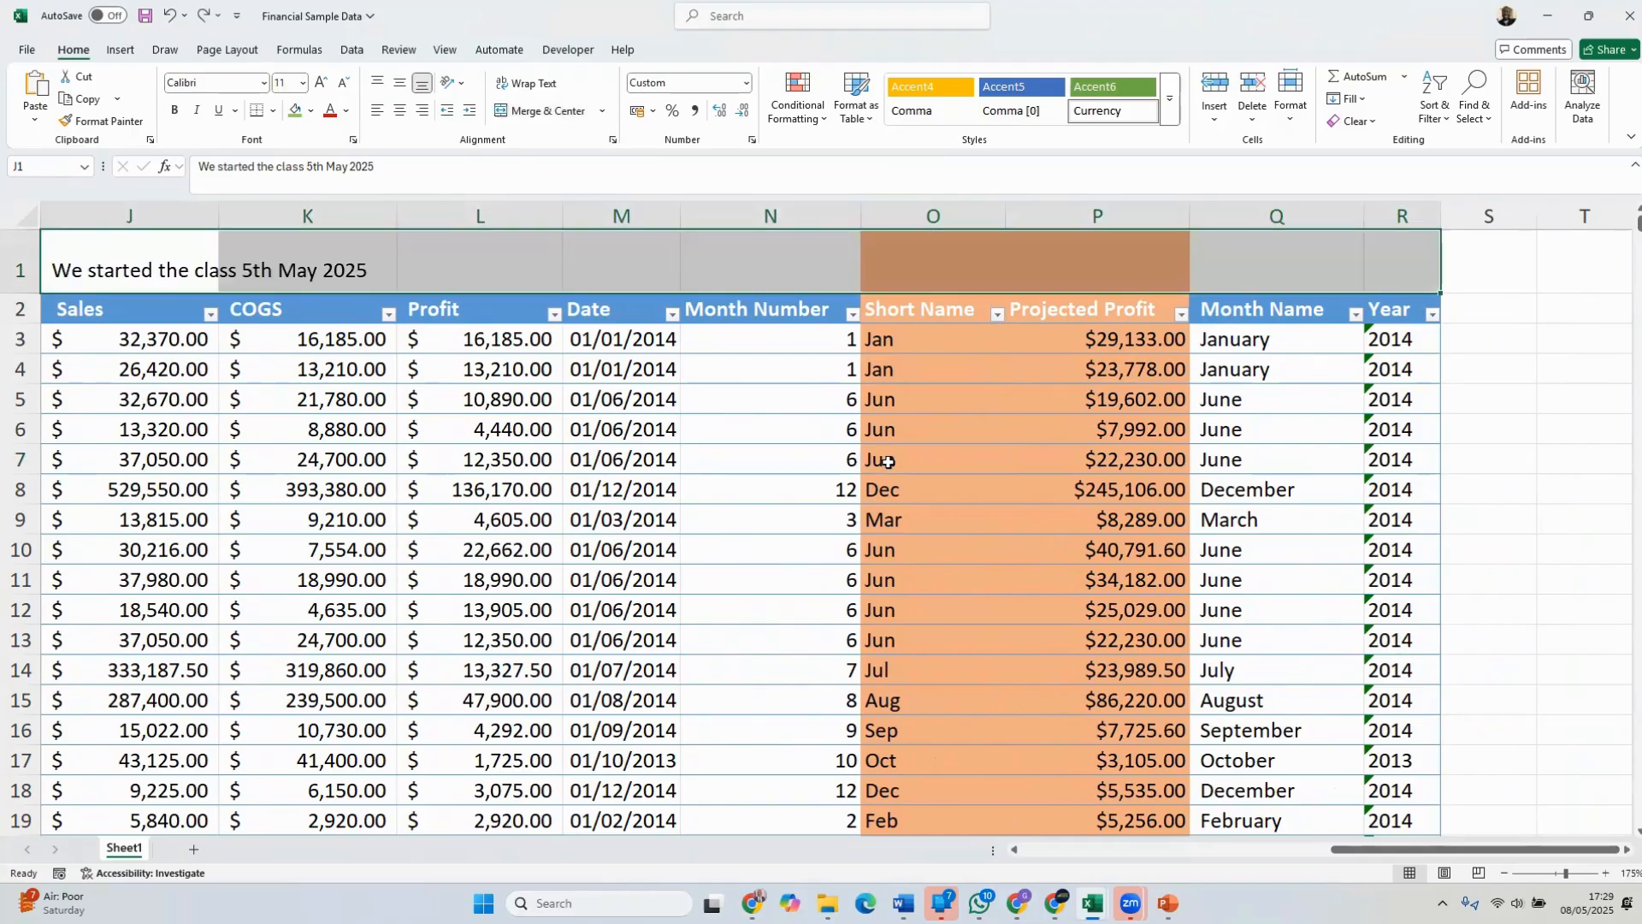
# Inspect cells K1, J1 and N1 to check which one holds the class start text
pyautogui.click(309, 264)
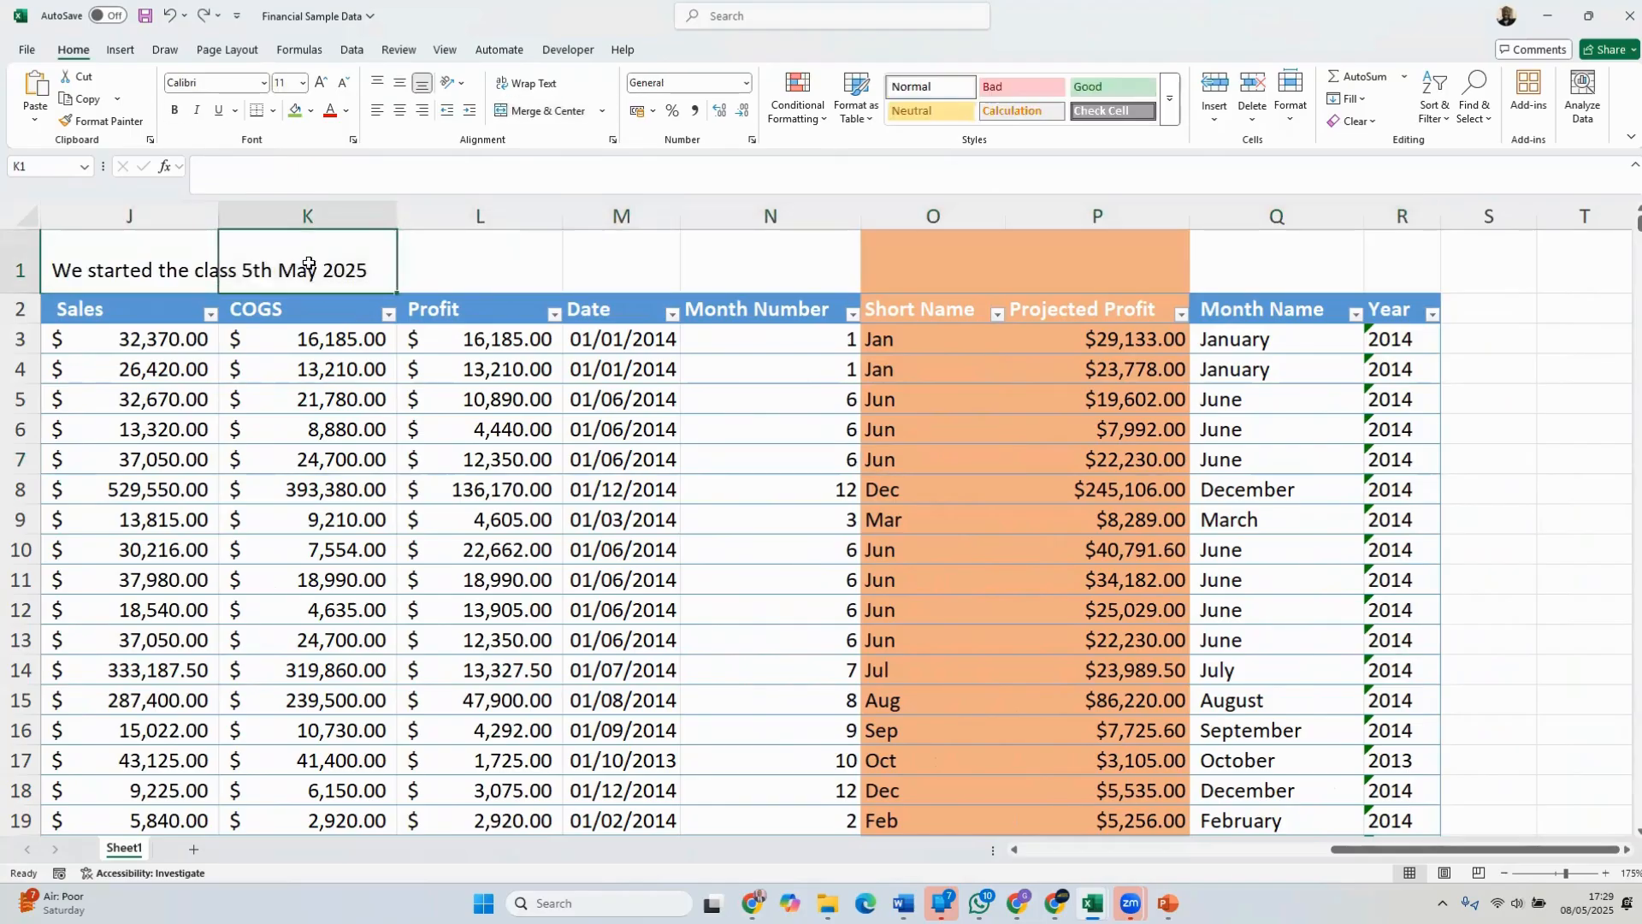
pyautogui.click(177, 263)
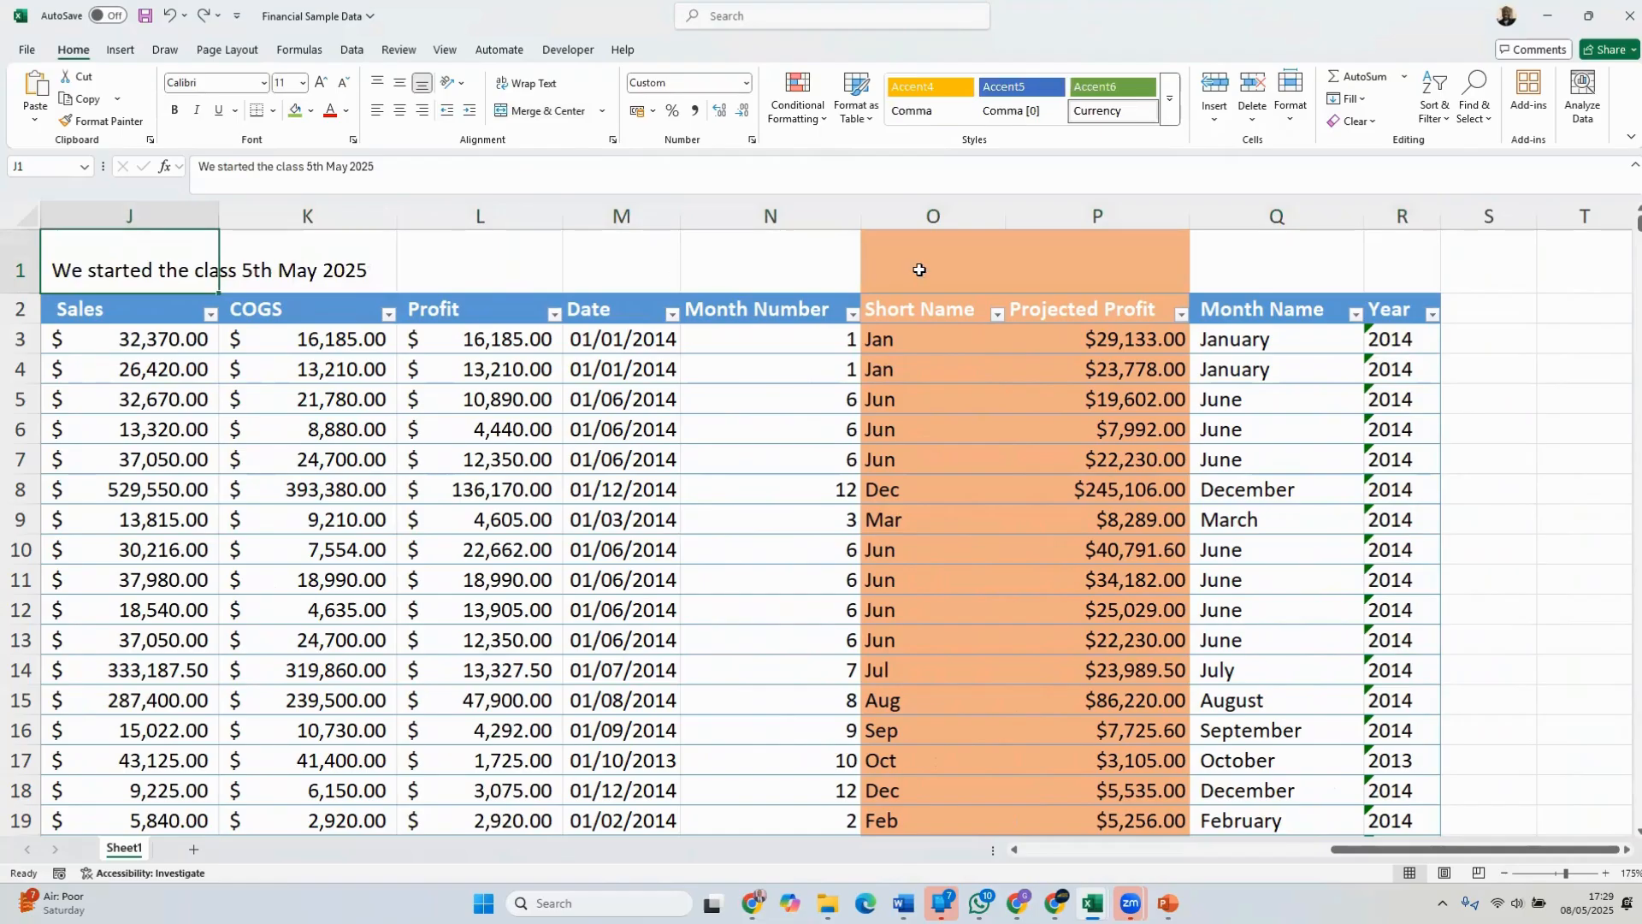
pyautogui.click(788, 278)
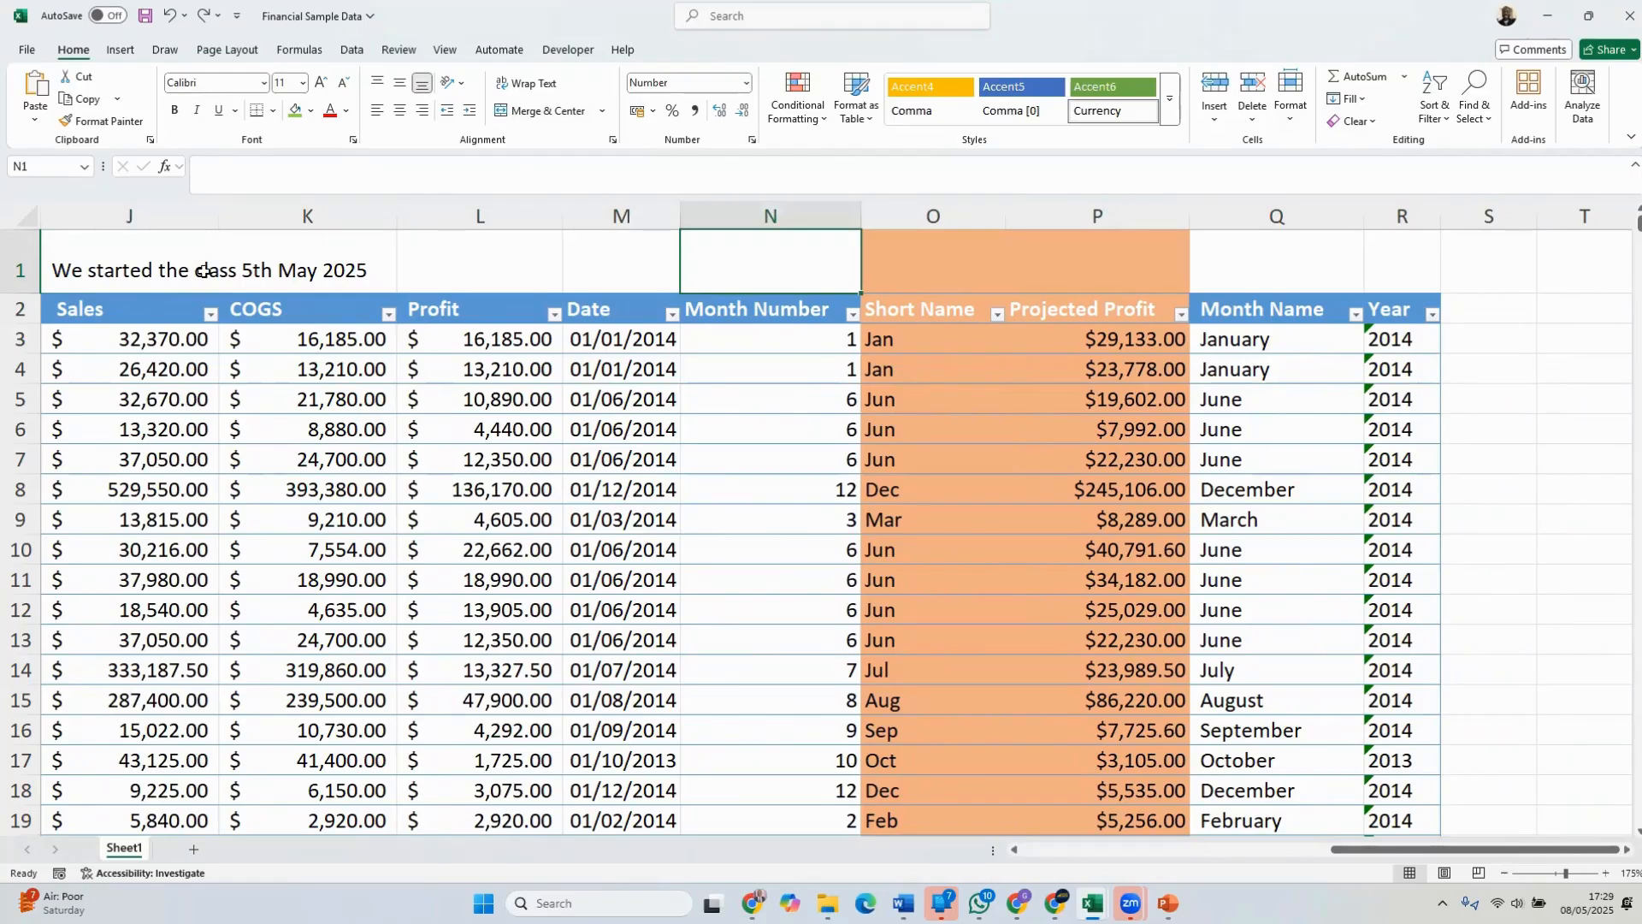
# Merge cells J1 to N1 and center the class start text across them
pyautogui.moveTo(115, 267); pyautogui.dragTo(748, 266)
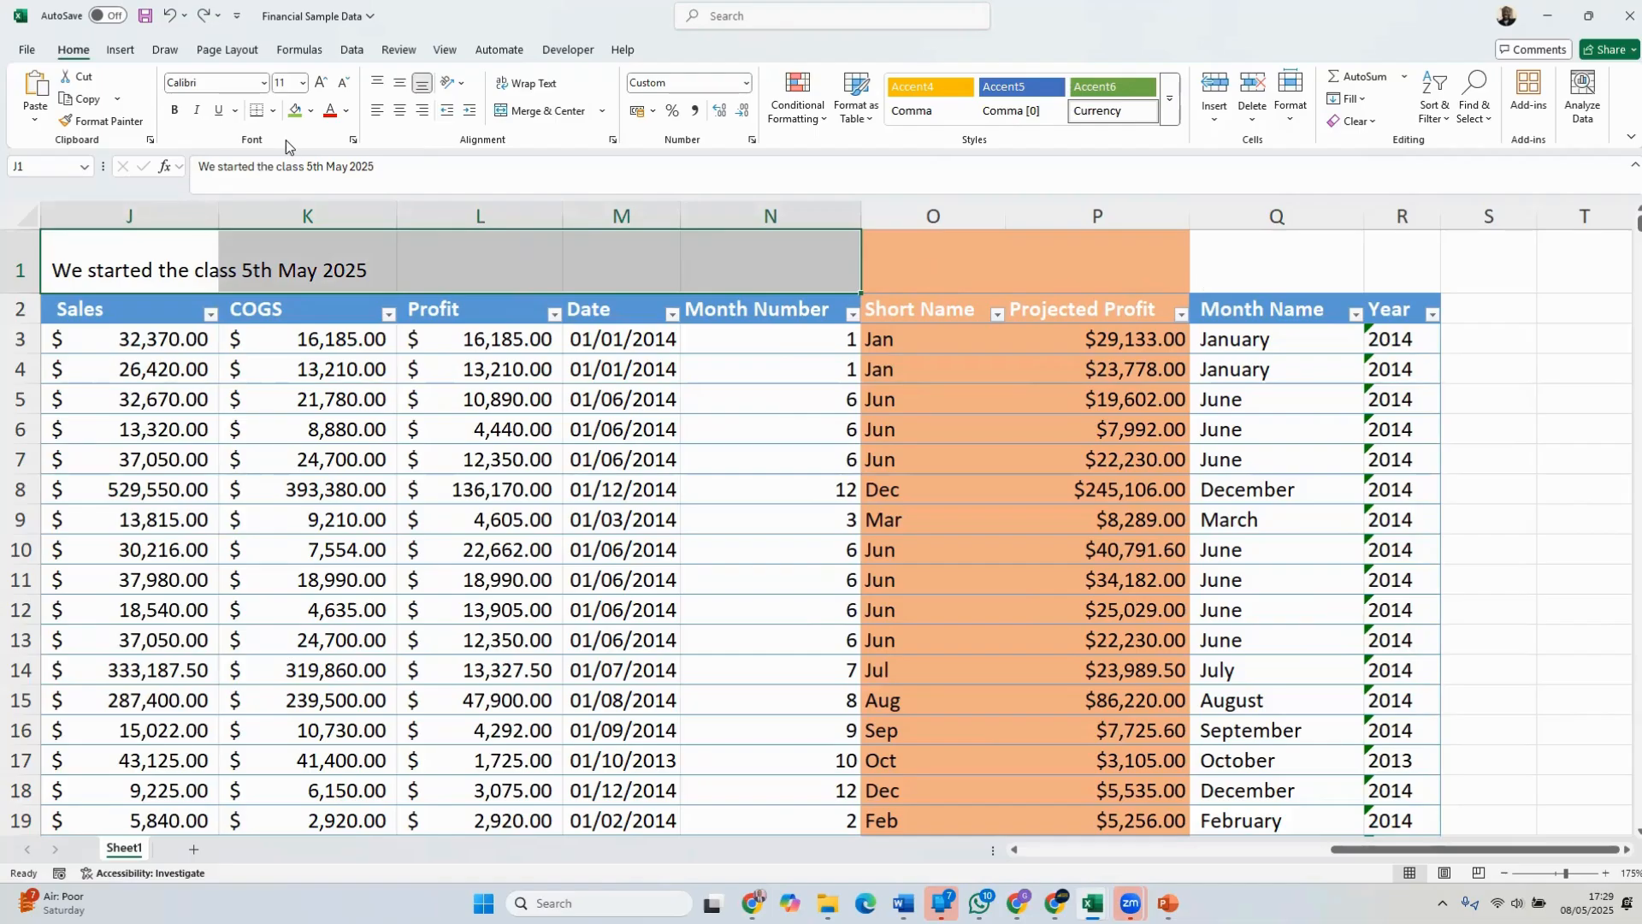
pyautogui.click(280, 260)
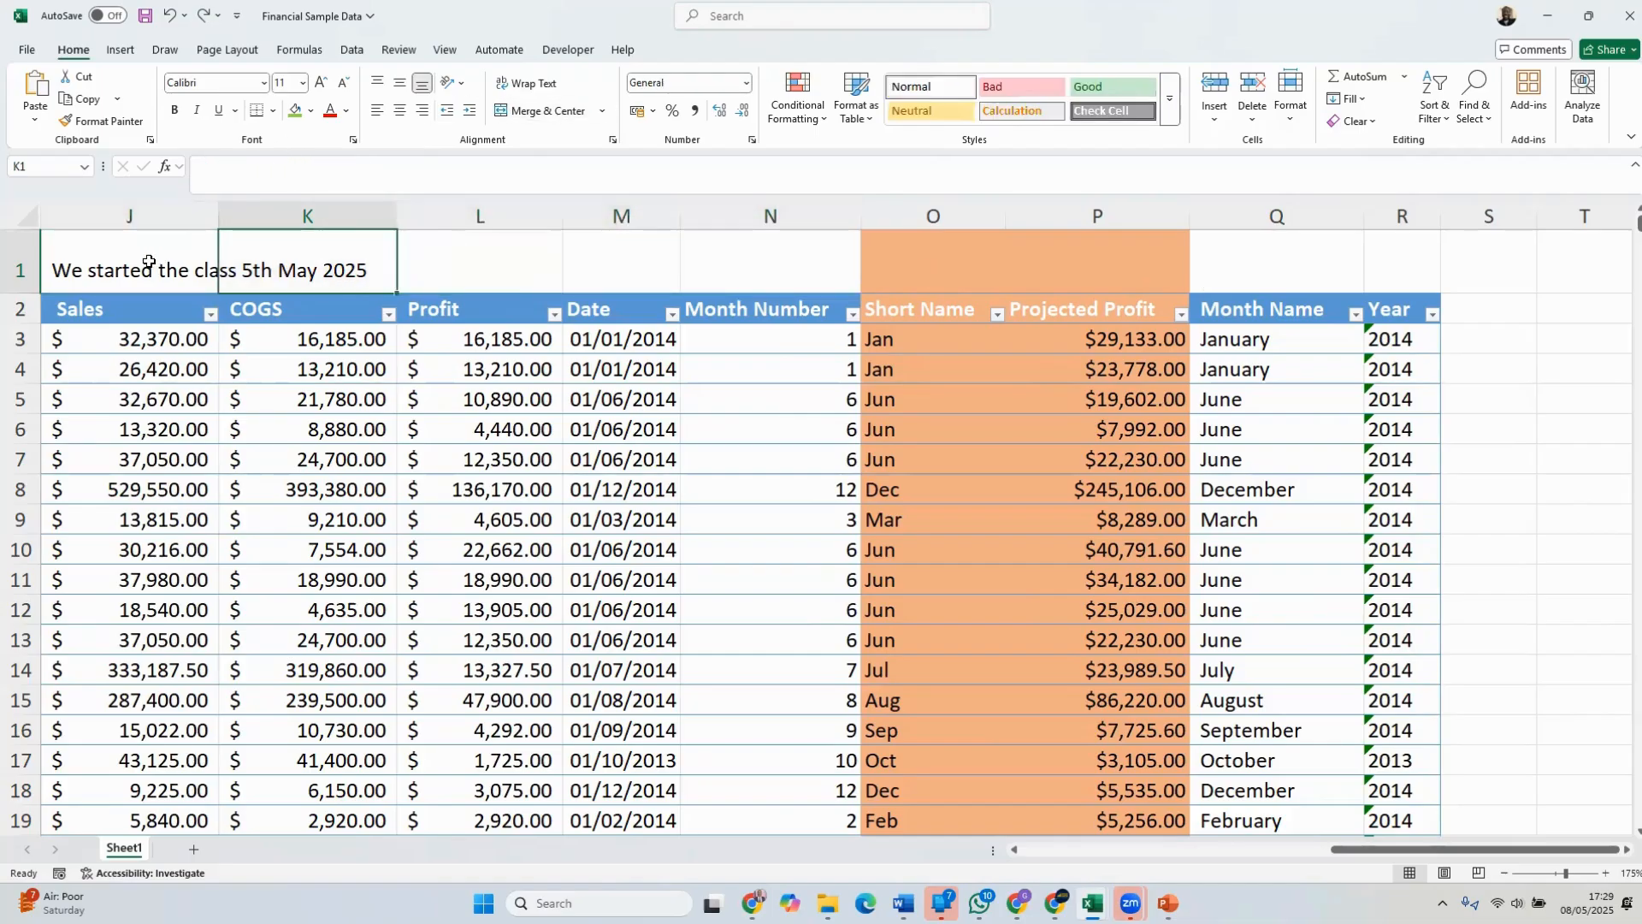
pyautogui.click(149, 262)
pyautogui.moveTo(259, 268); pyautogui.dragTo(747, 268)
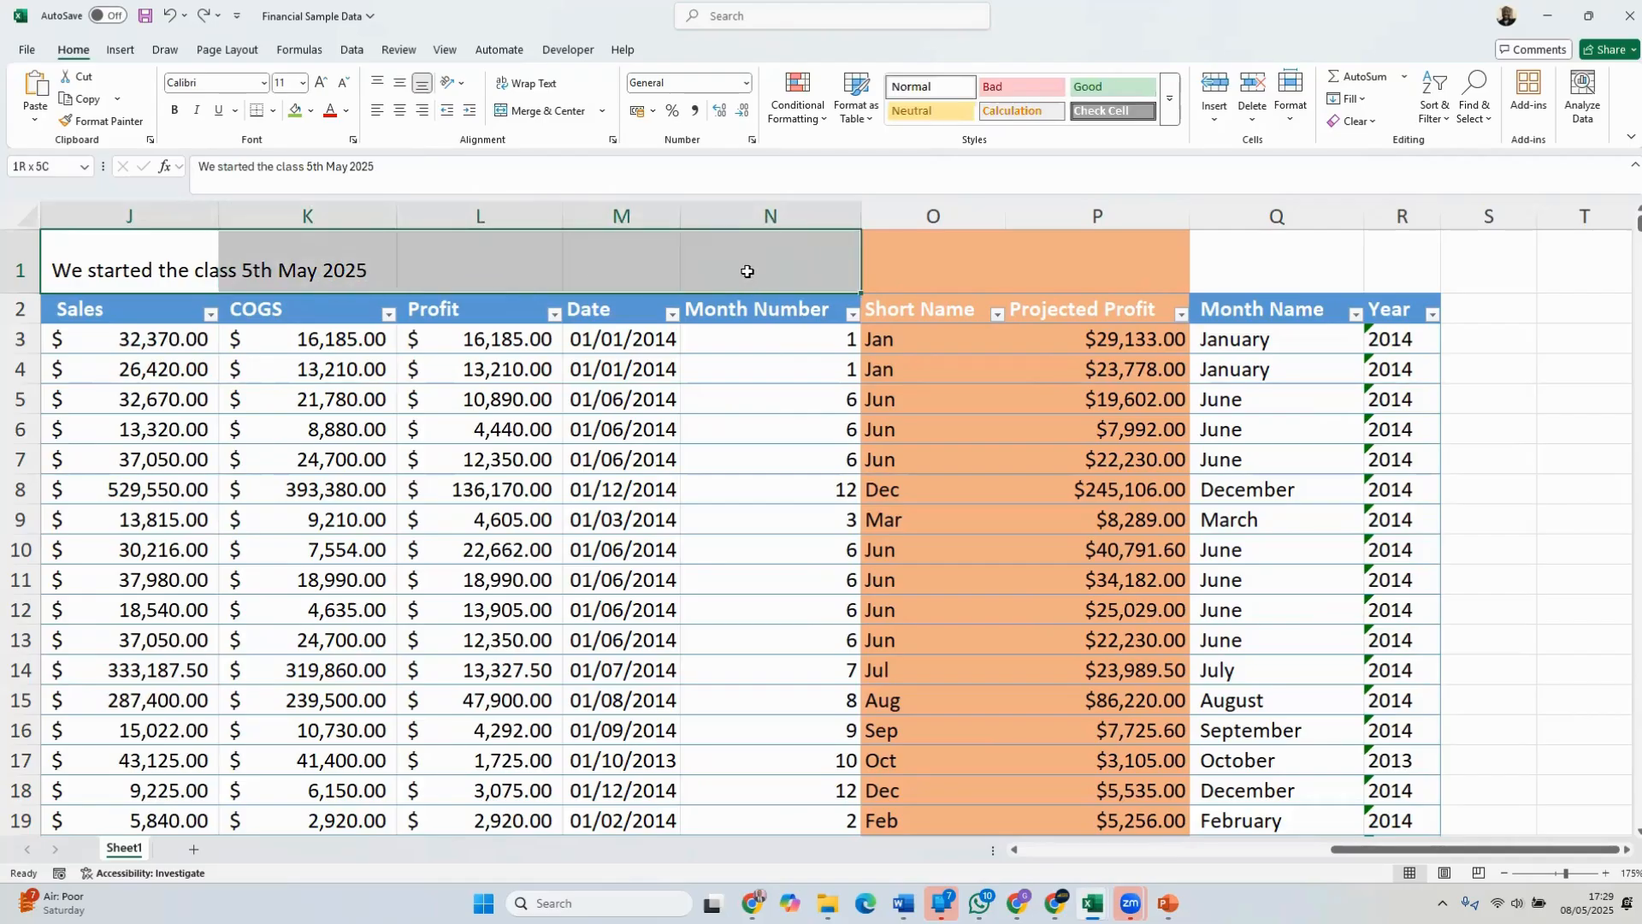
pyautogui.click(545, 110)
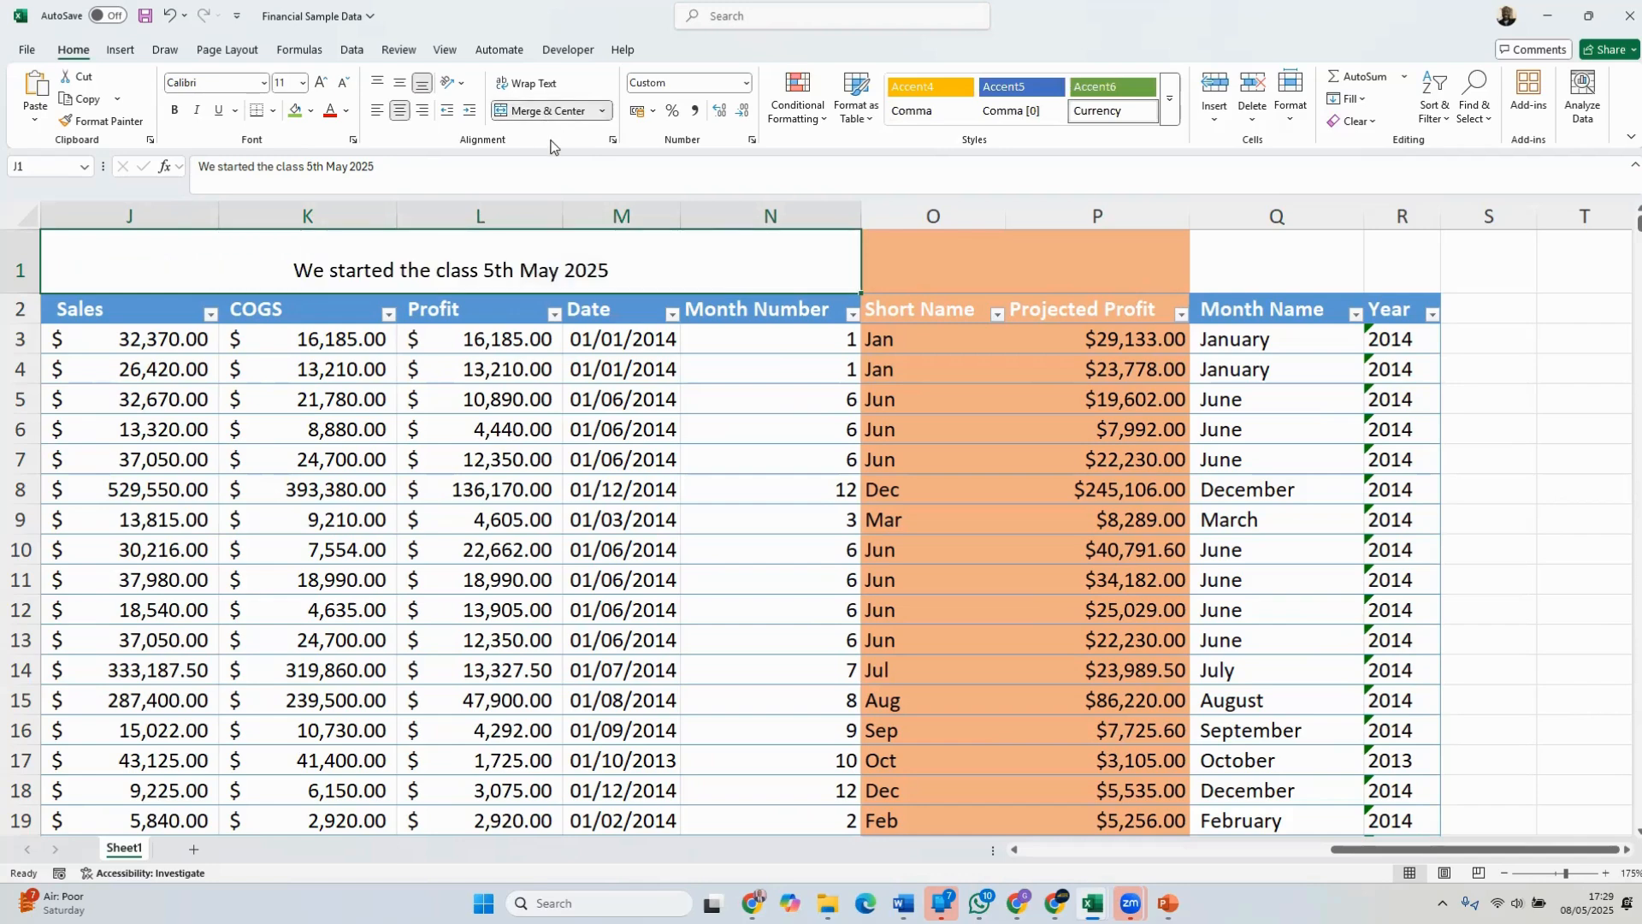
# Format the merged class start heading in J1 to N1 as bold, size 28, with a light green fill
pyautogui.click(176, 112)
pyautogui.click(287, 83)
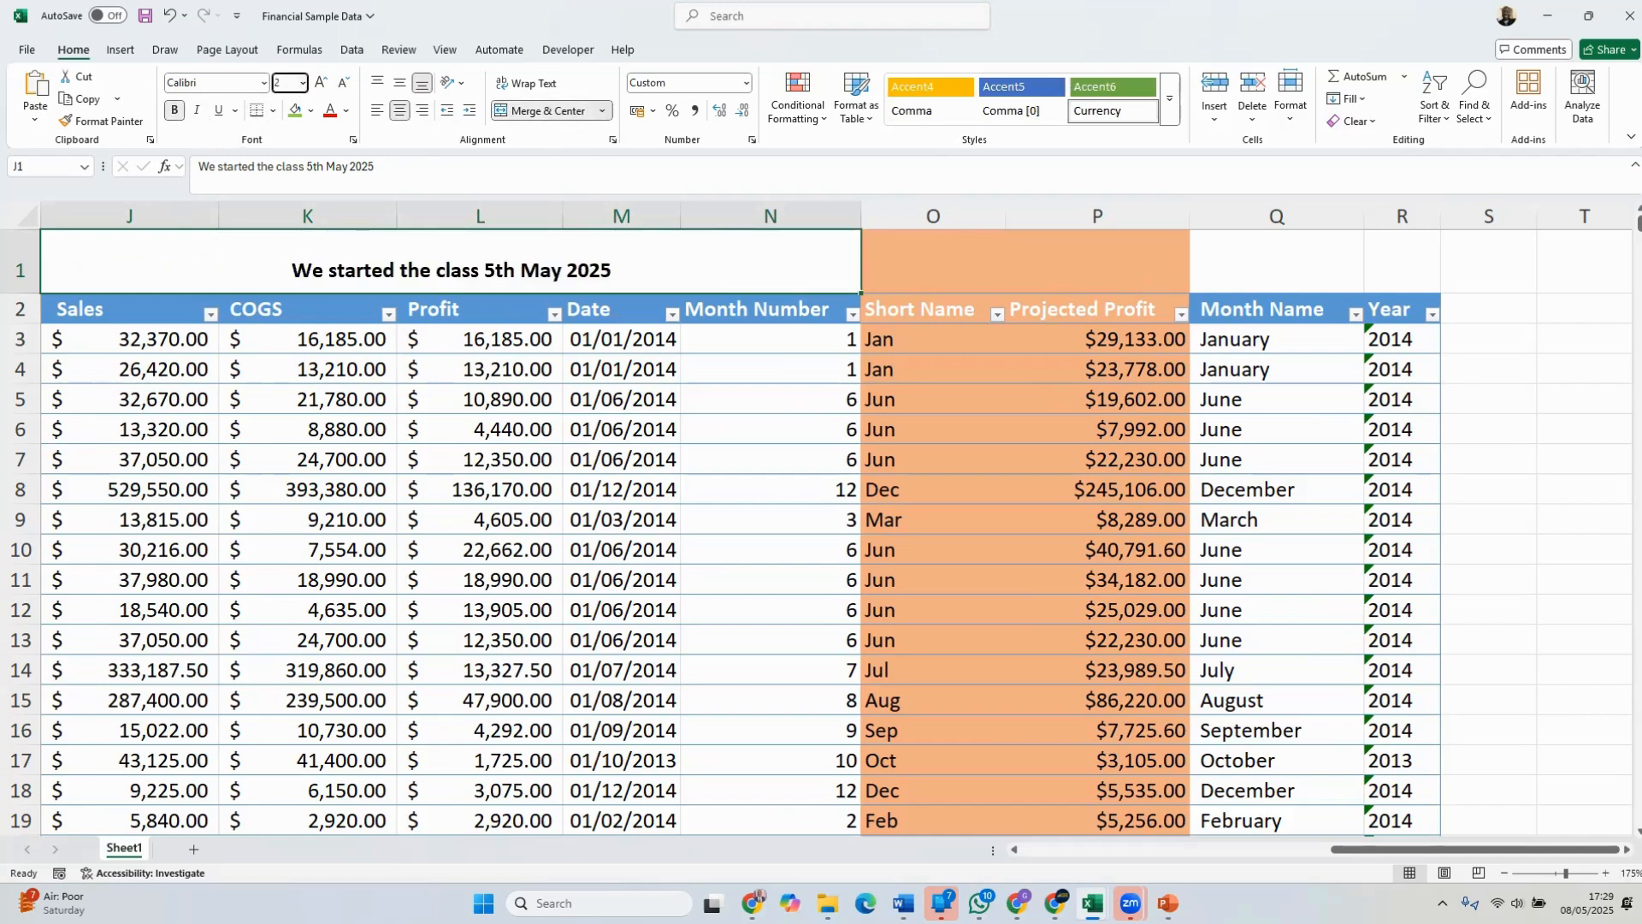
pyautogui.press('Return')
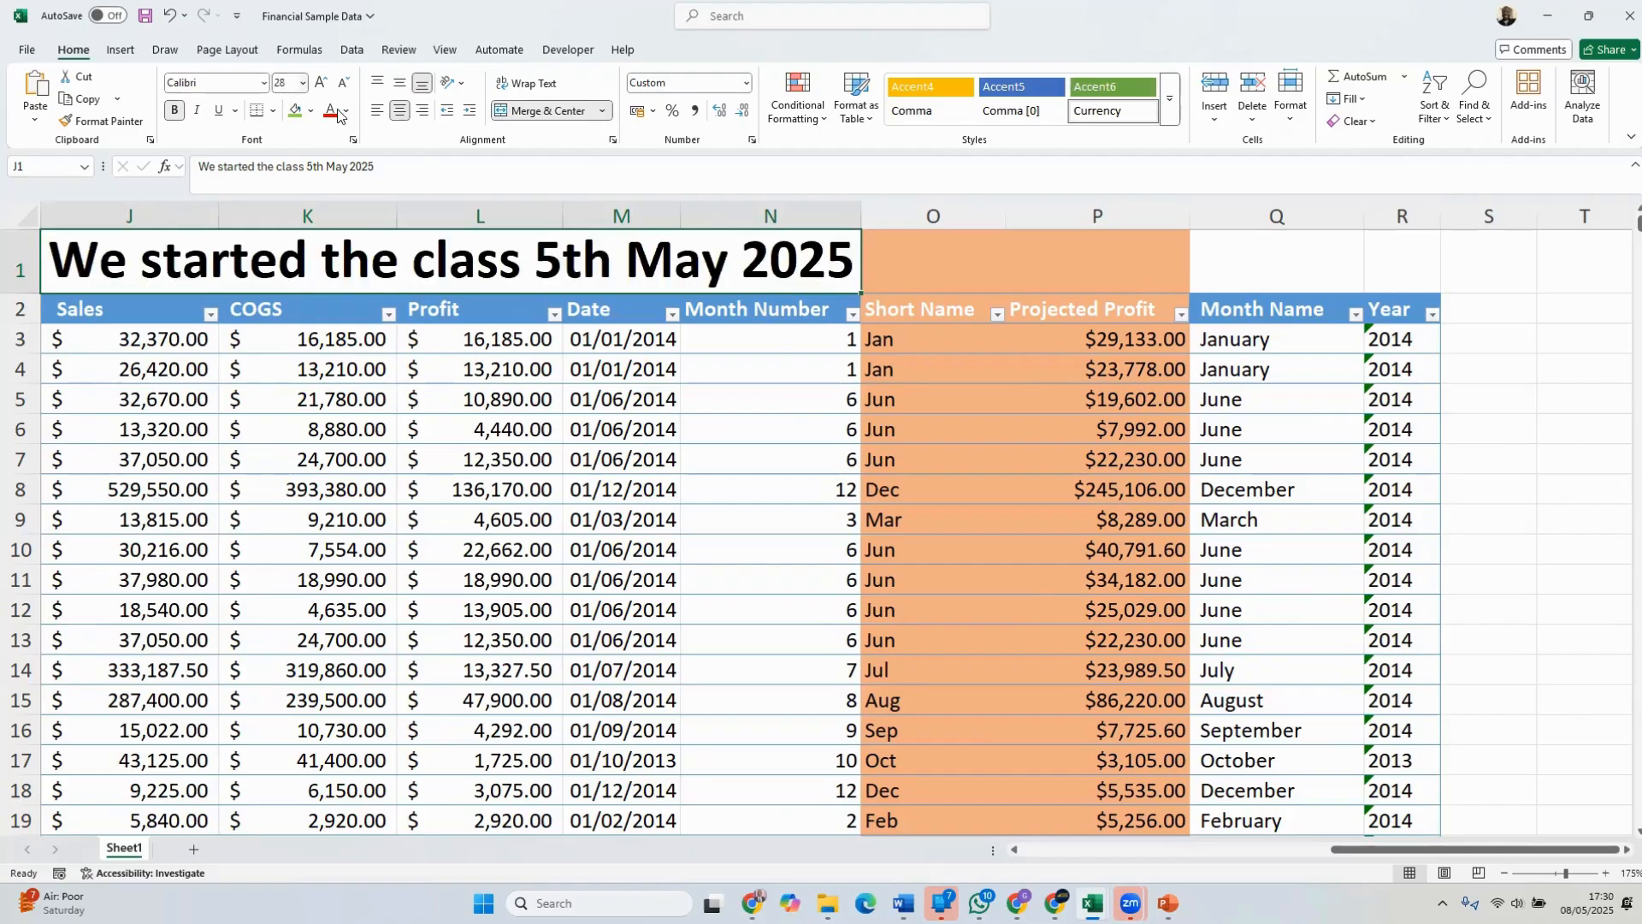
pyautogui.click(296, 112)
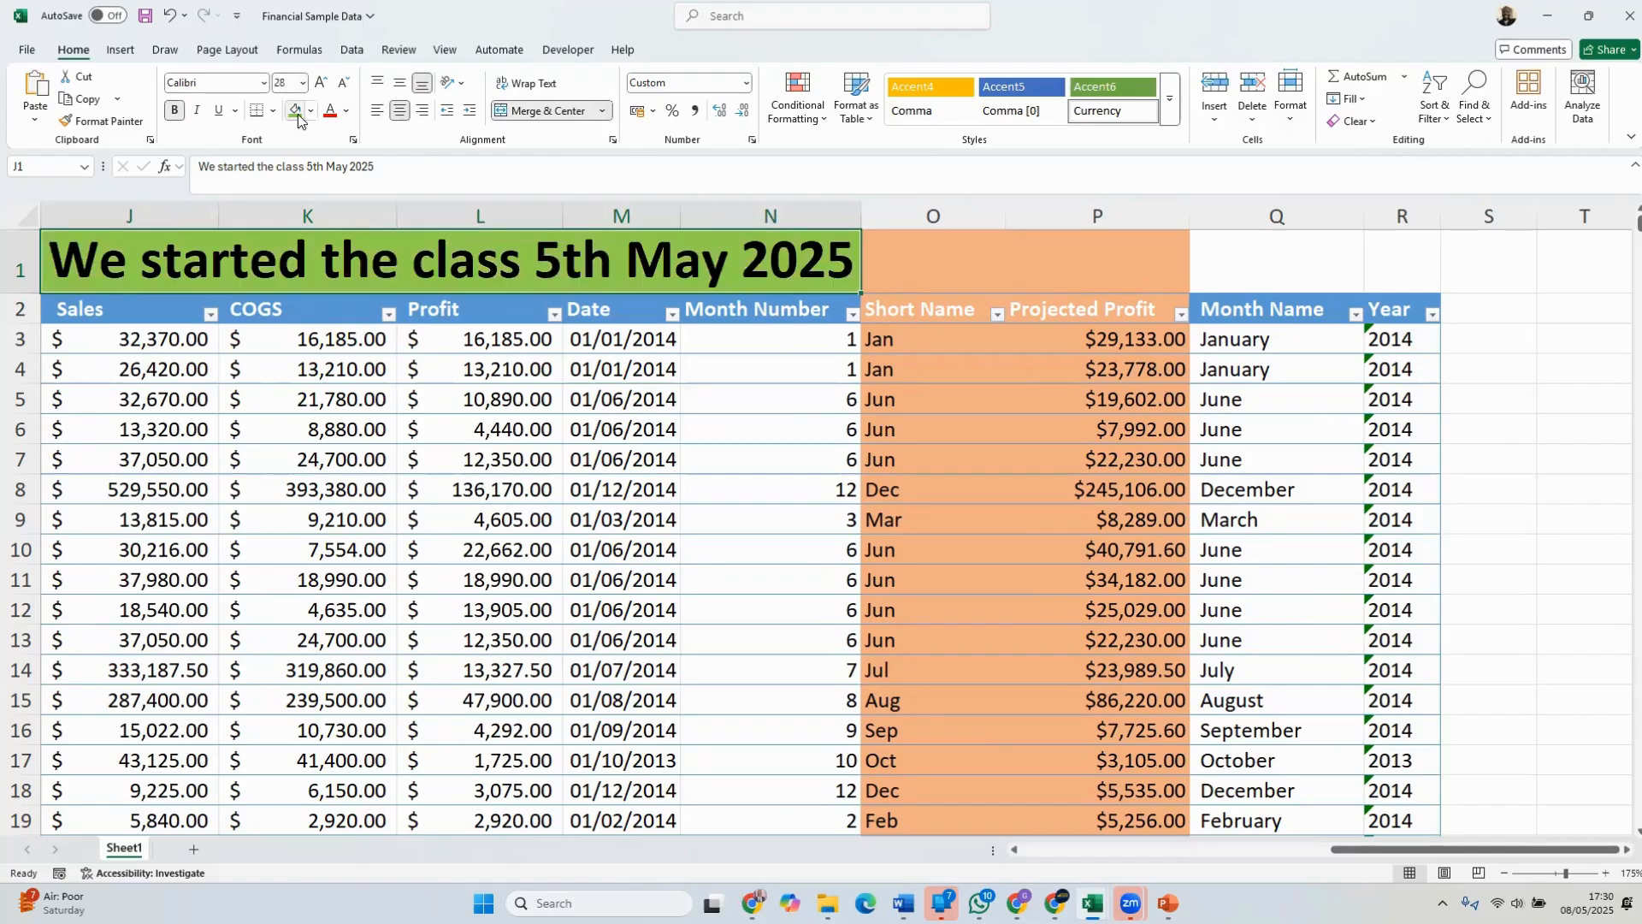
pyautogui.click(891, 455)
pyautogui.click(781, 502)
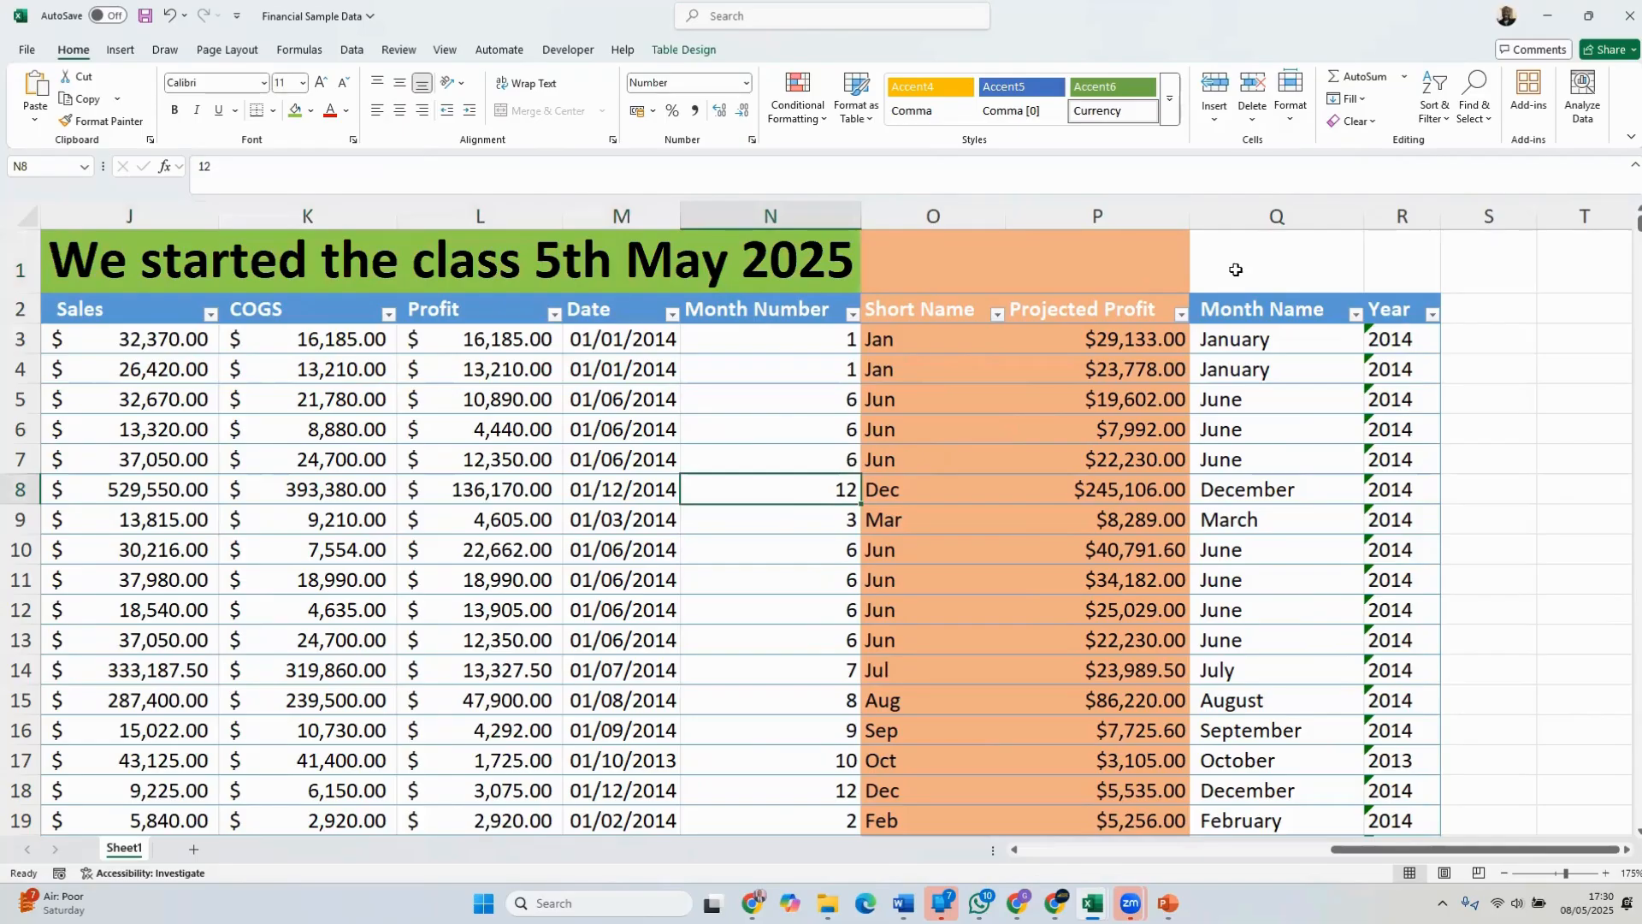
# Fill cells O1 and P1 above the Short Name and Projected Profit headers with white
pyautogui.click(921, 261)
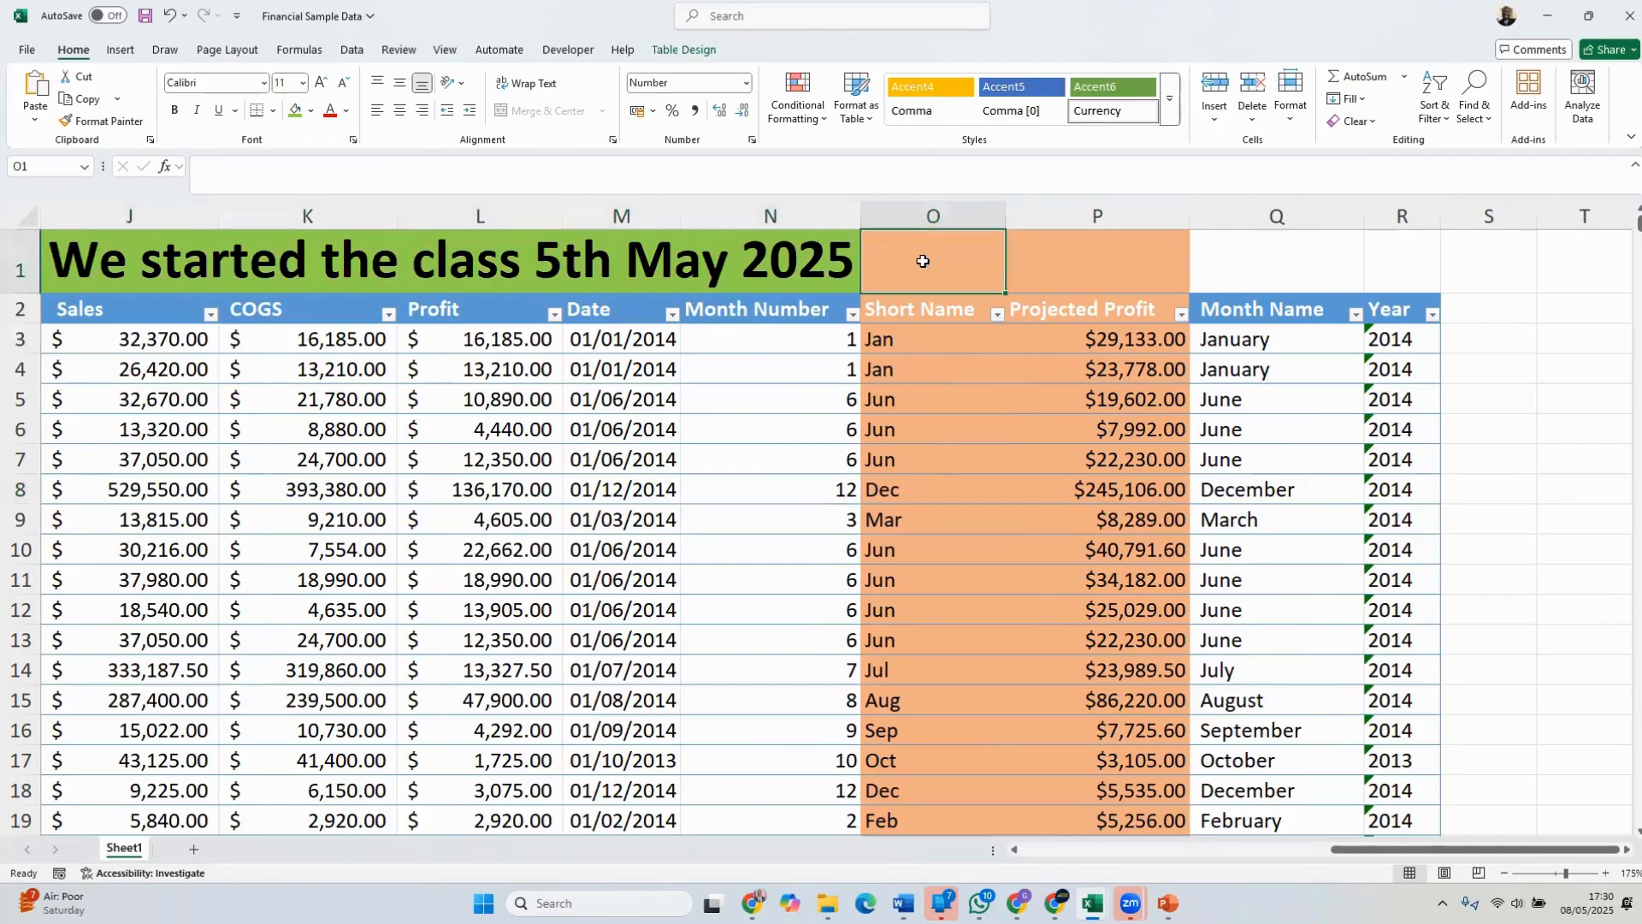
pyautogui.moveTo(923, 260); pyautogui.dragTo(1089, 262)
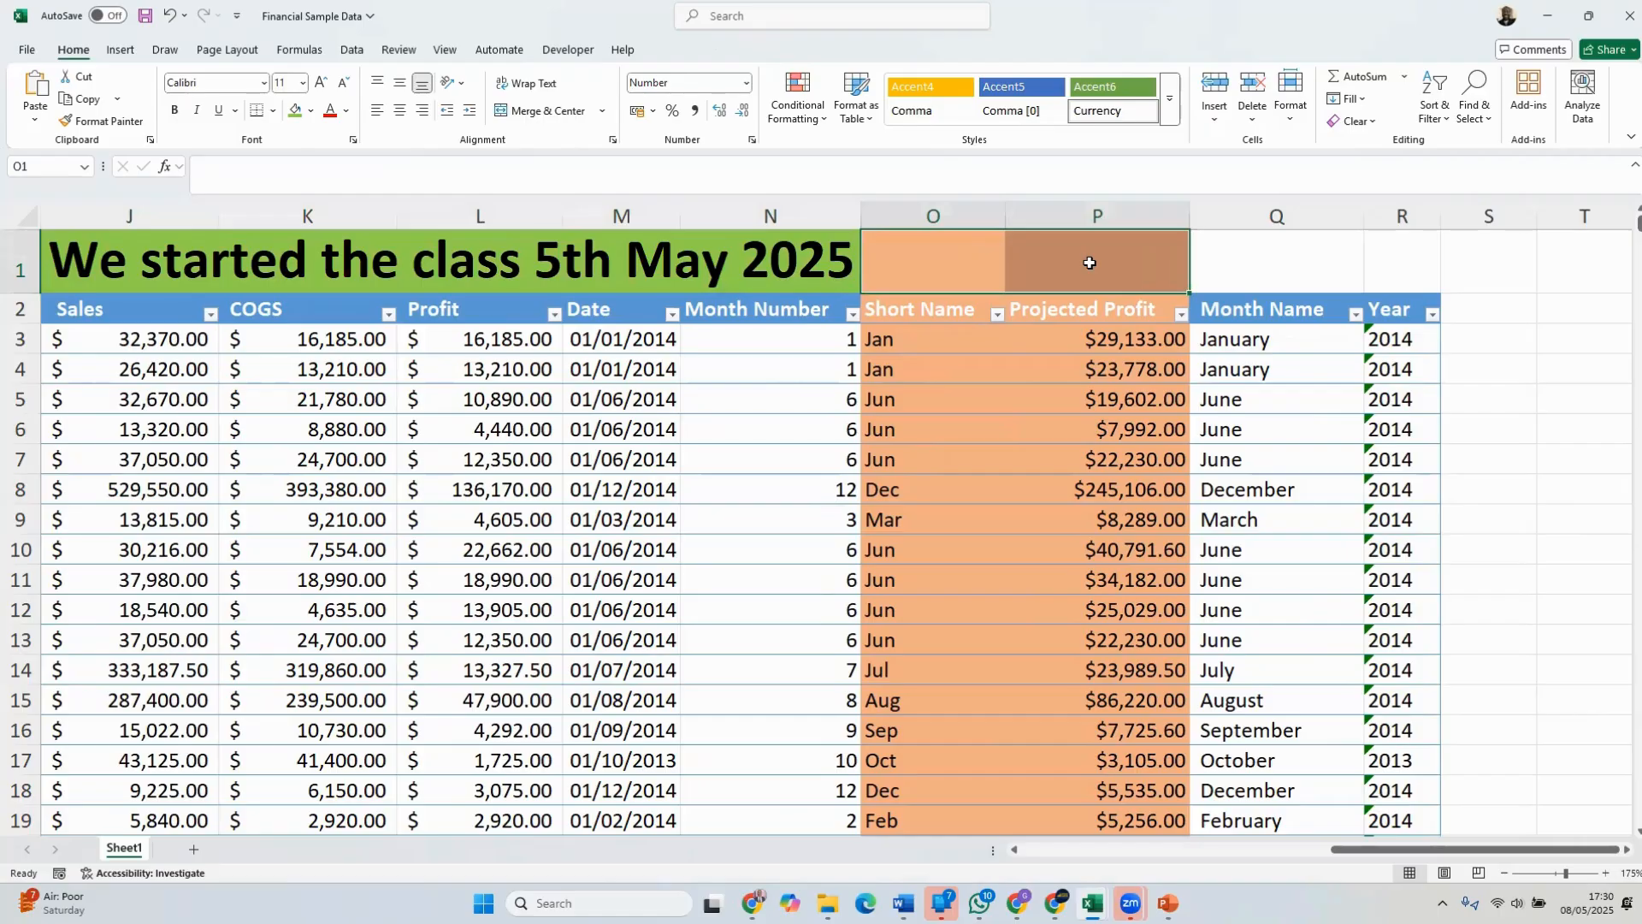
pyautogui.click(311, 110)
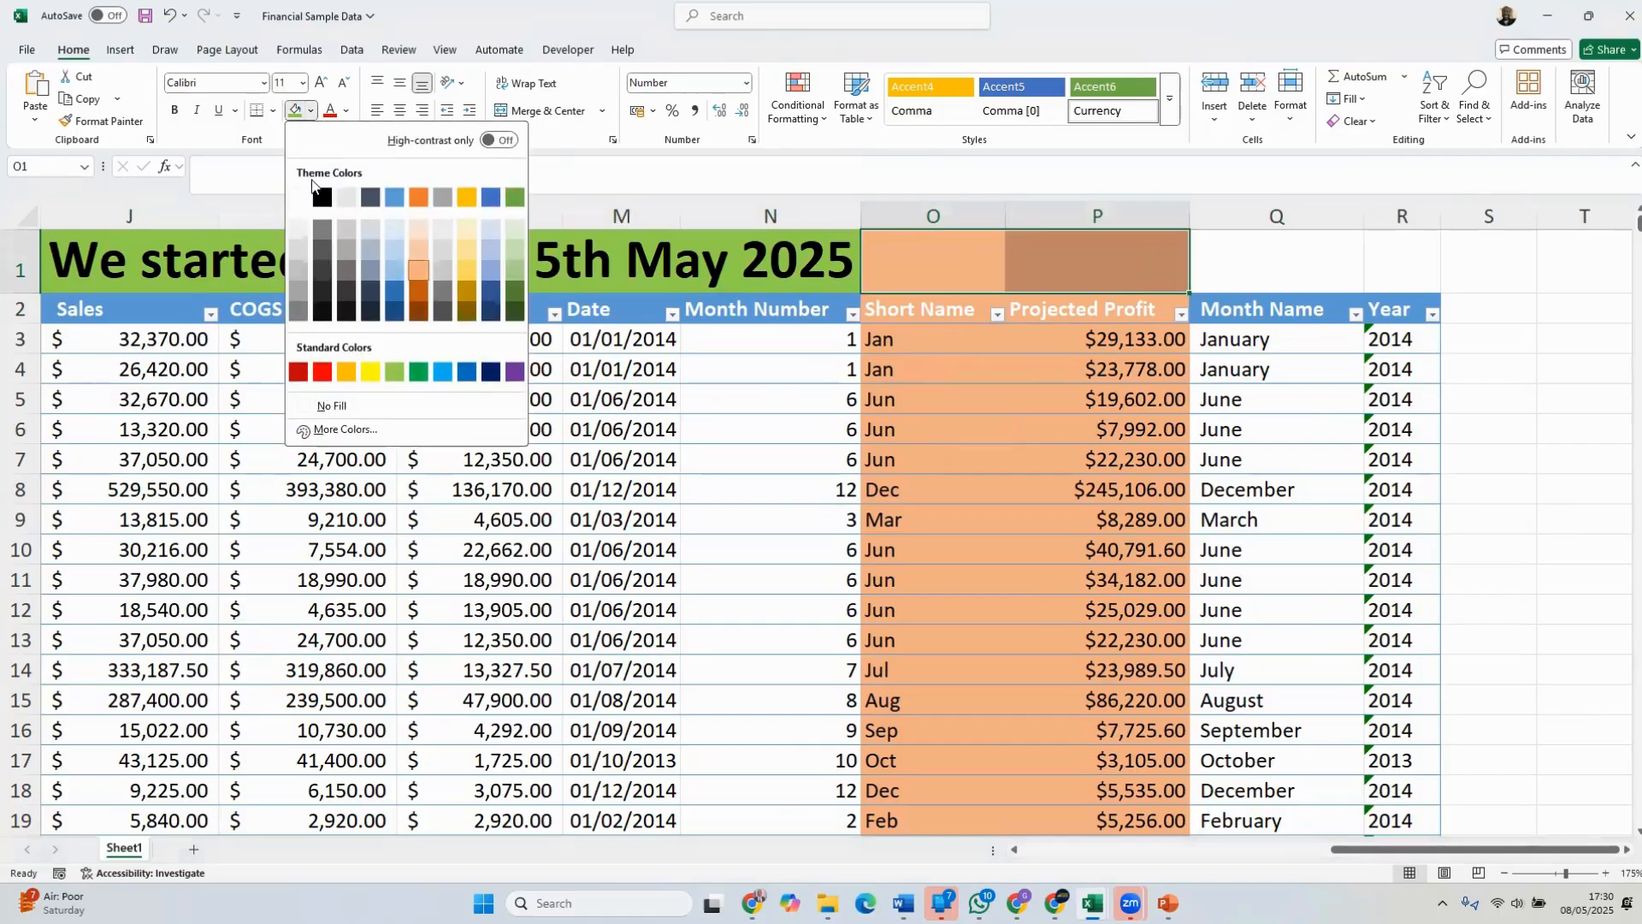
pyautogui.click(299, 199)
pyautogui.click(1296, 406)
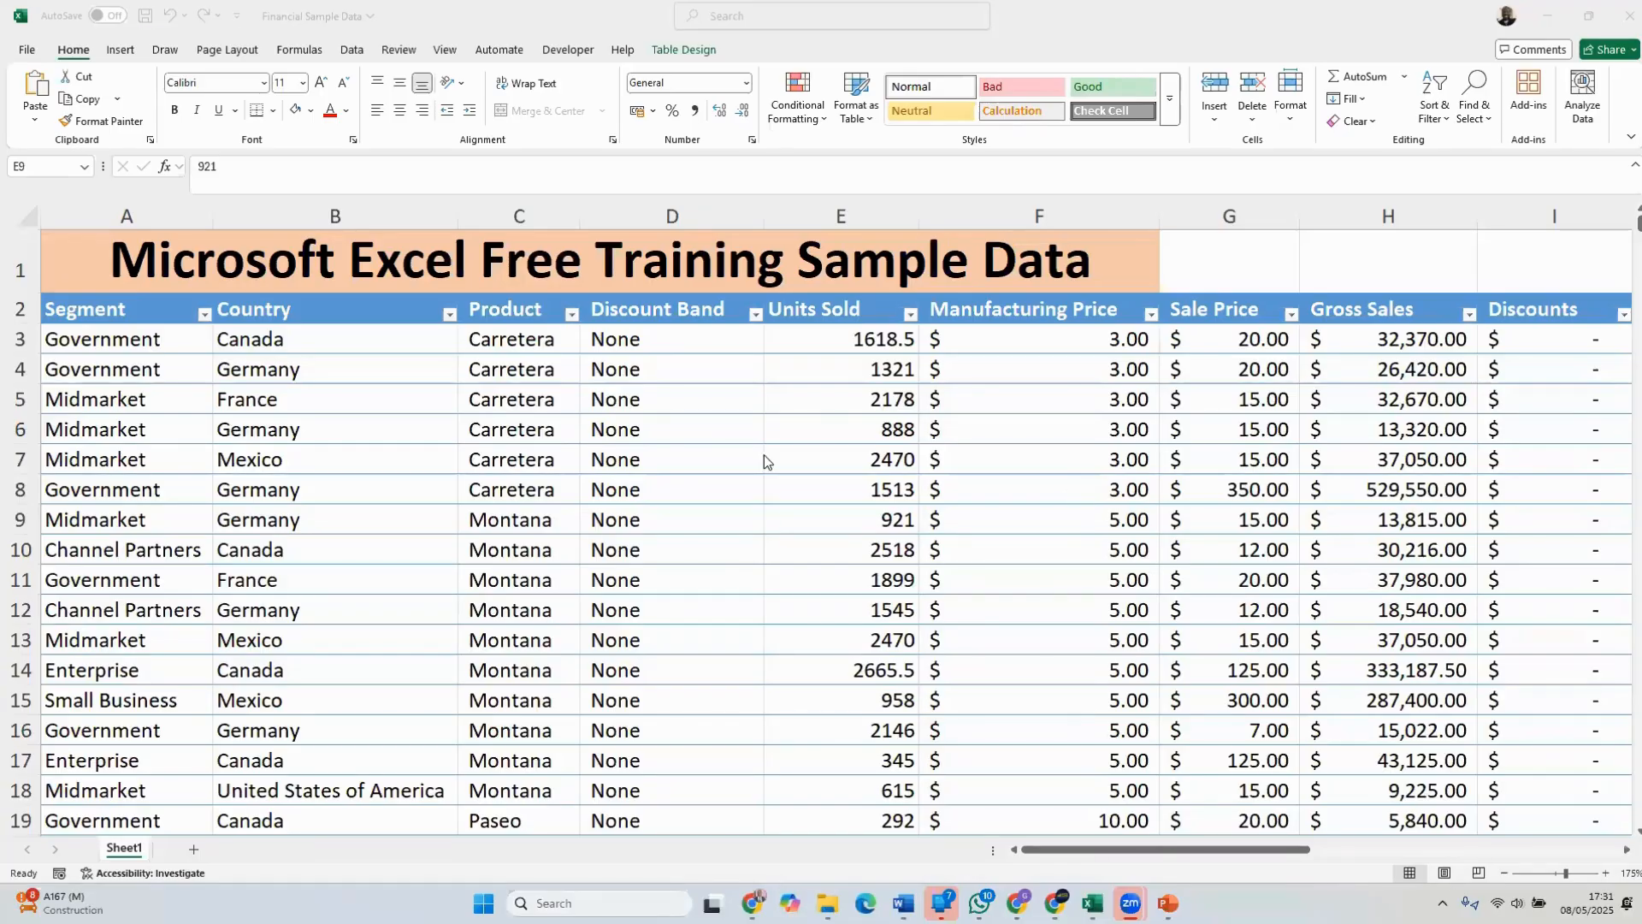
# Try filling the Discount Band cells D3 to D15 with a light blue theme color
pyautogui.click(675, 425)
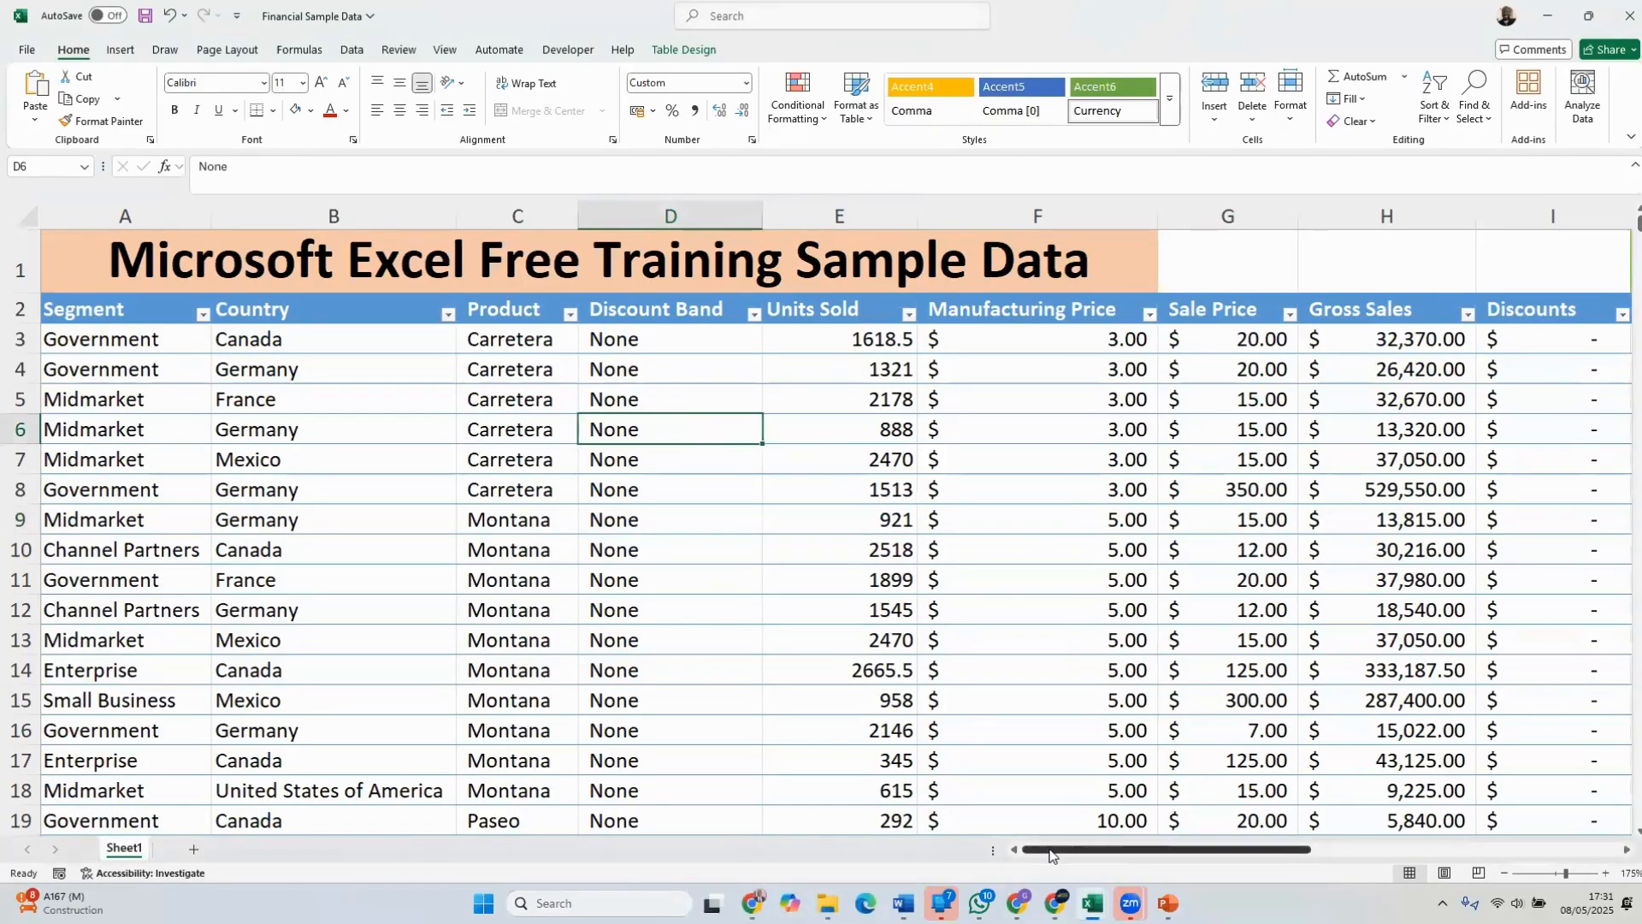
pyautogui.moveTo(1052, 851)
pyautogui.mouseDown()
pyautogui.moveTo(1065, 856)
pyautogui.moveTo(1045, 854)
pyautogui.mouseUp()
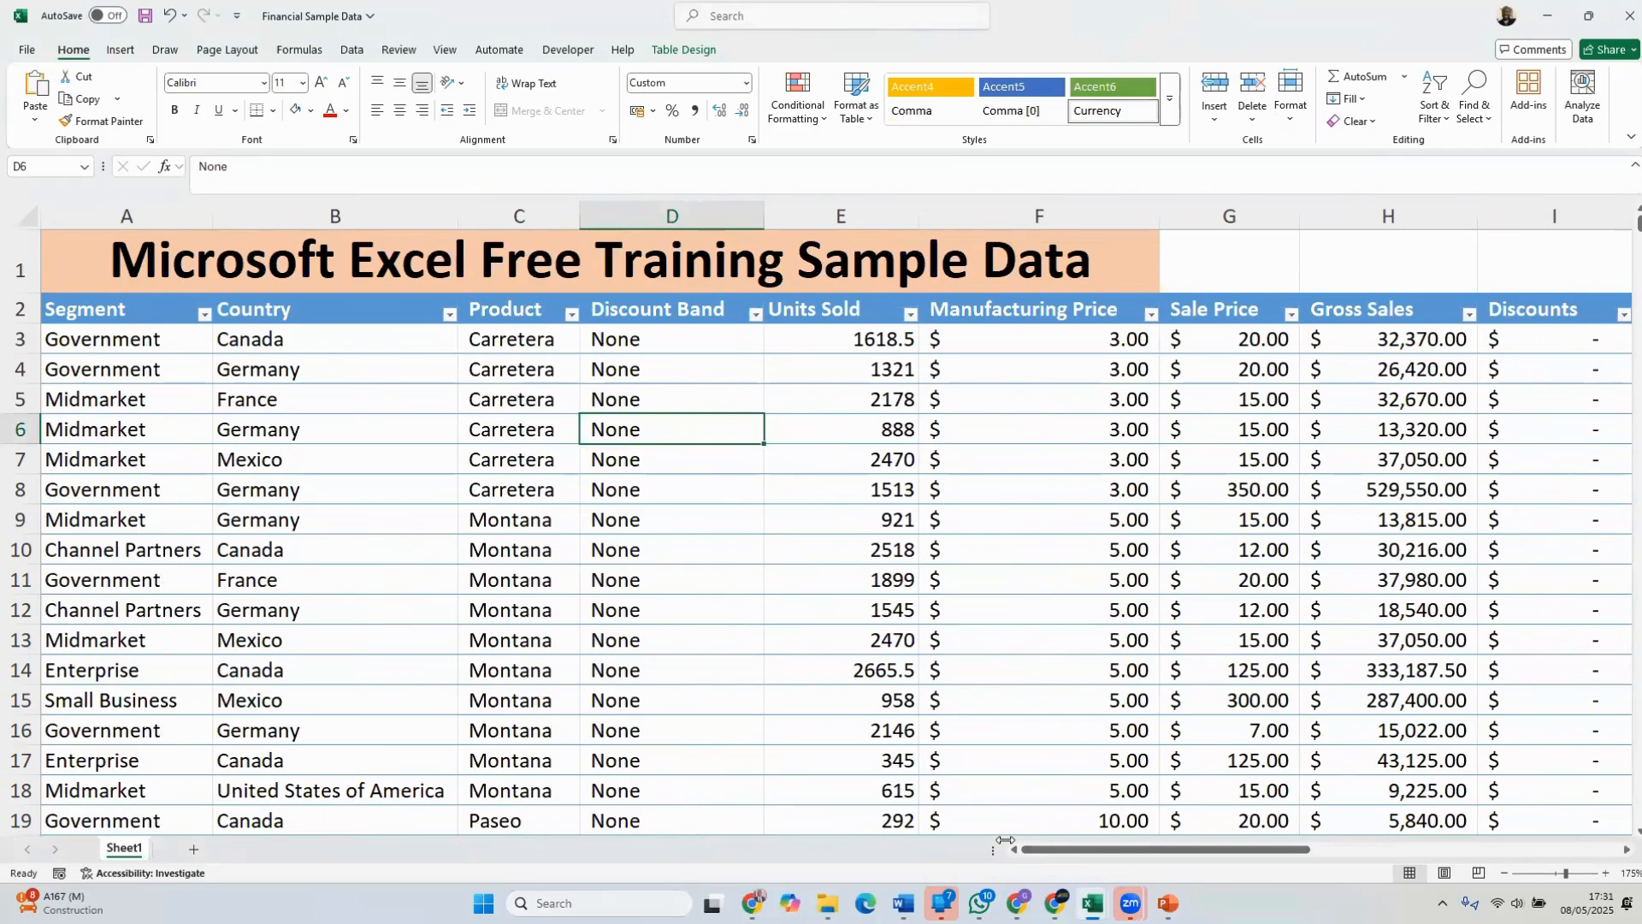
pyautogui.click(647, 343)
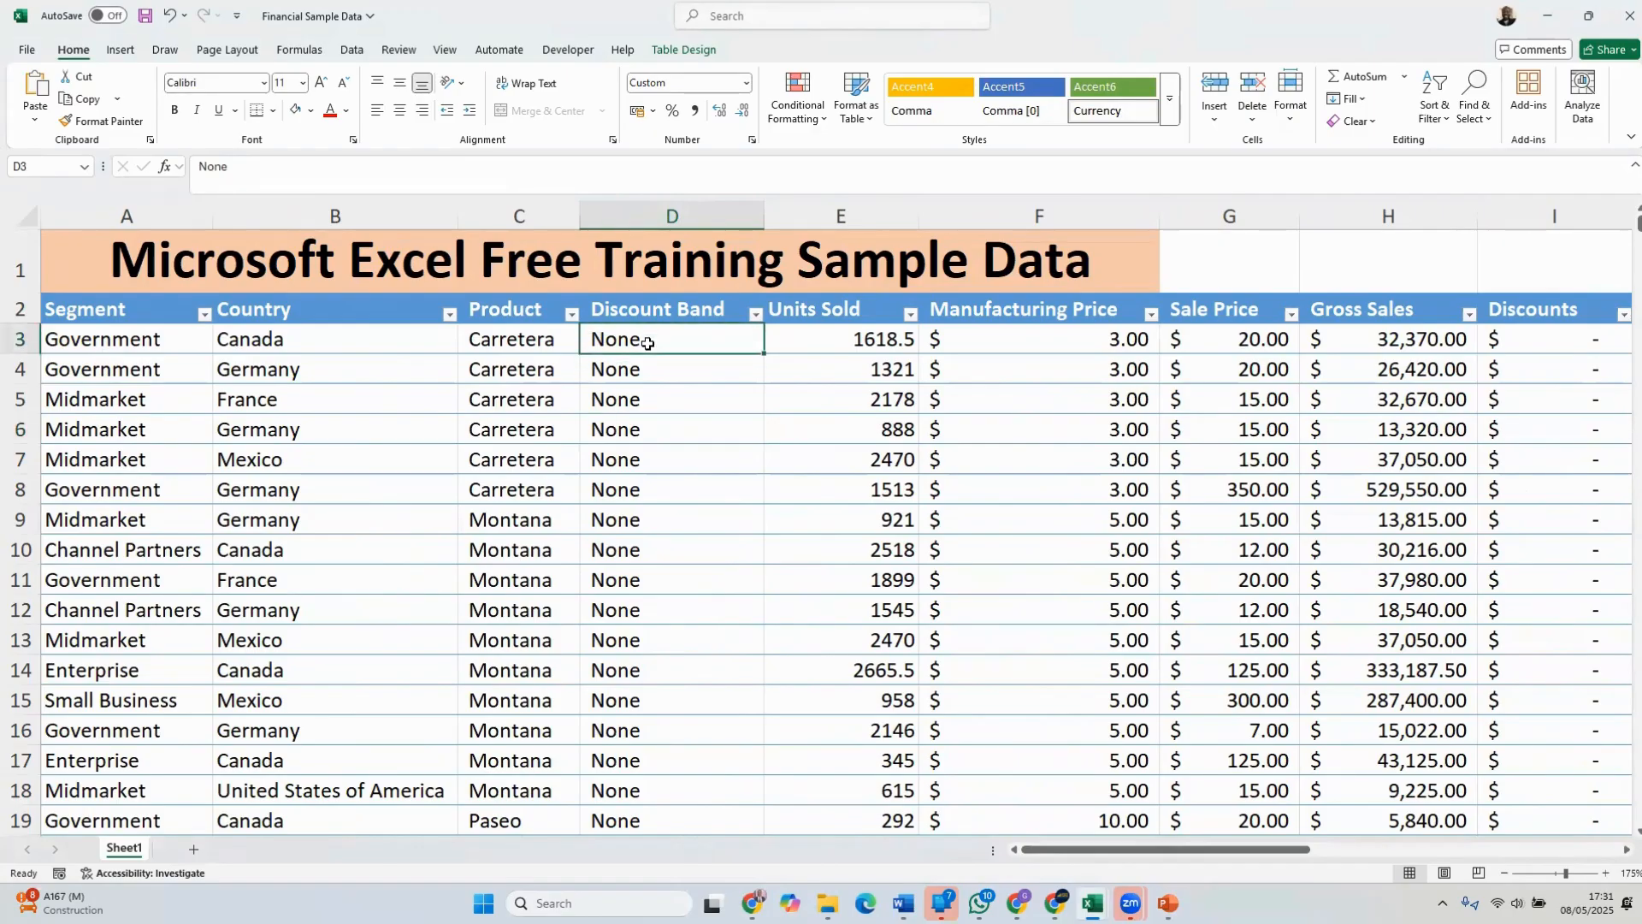
pyautogui.moveTo(647, 343); pyautogui.dragTo(697, 694)
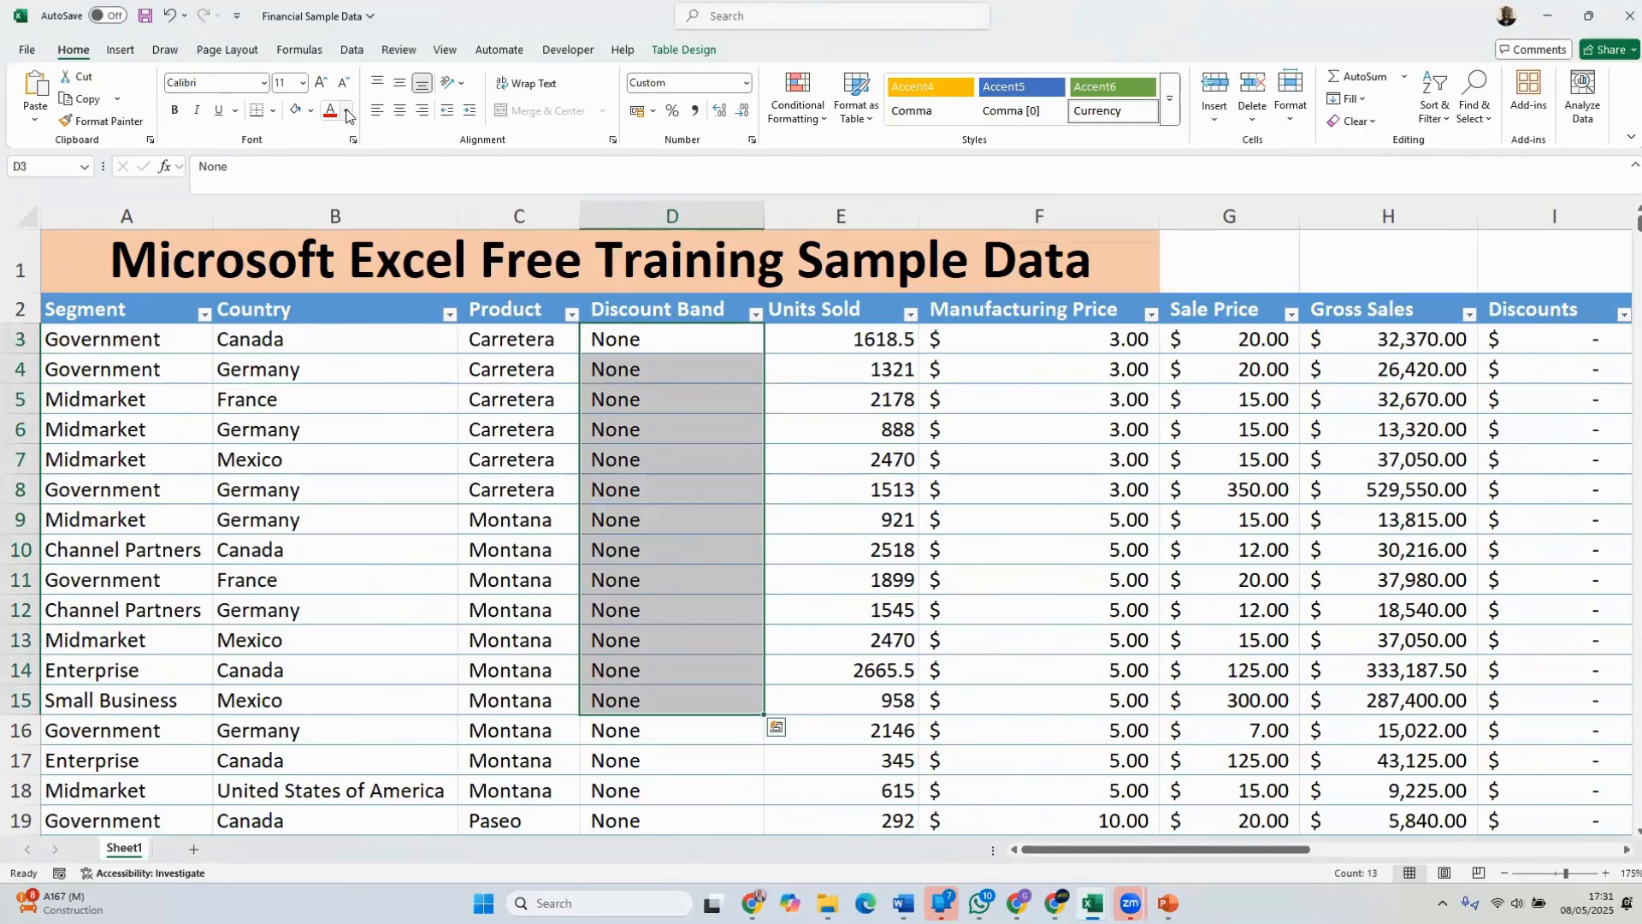
pyautogui.click(312, 112)
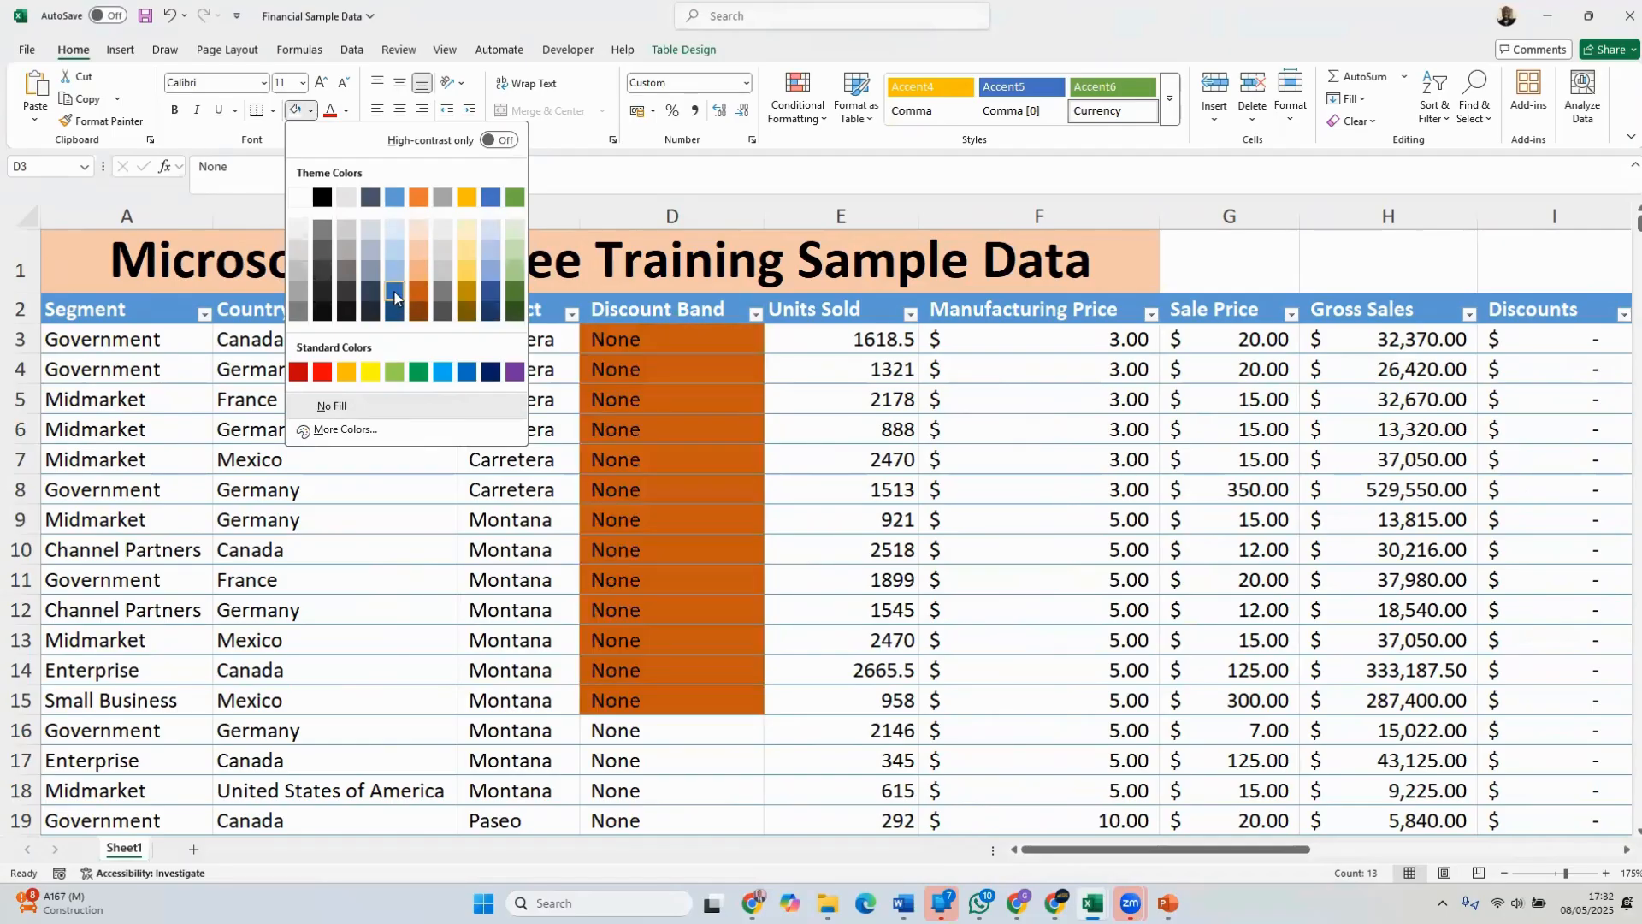
pyautogui.click(484, 266)
pyautogui.click(890, 427)
pyautogui.click(1046, 423)
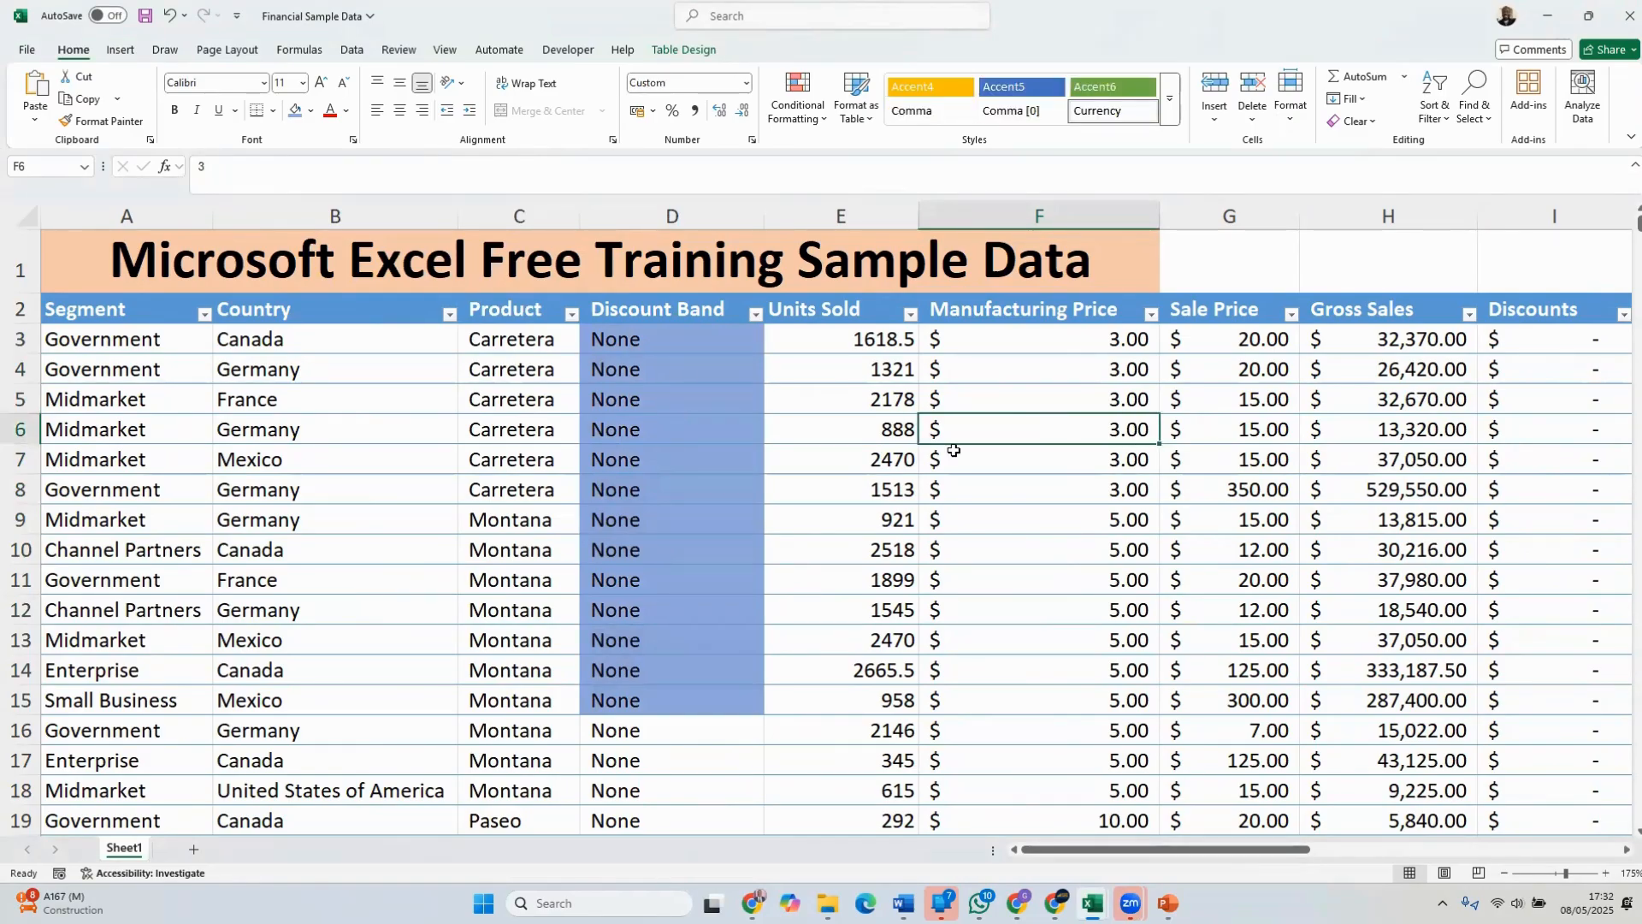
# Review the list of actions that can be undone, including the older title and total formula entries
pyautogui.click(187, 17)
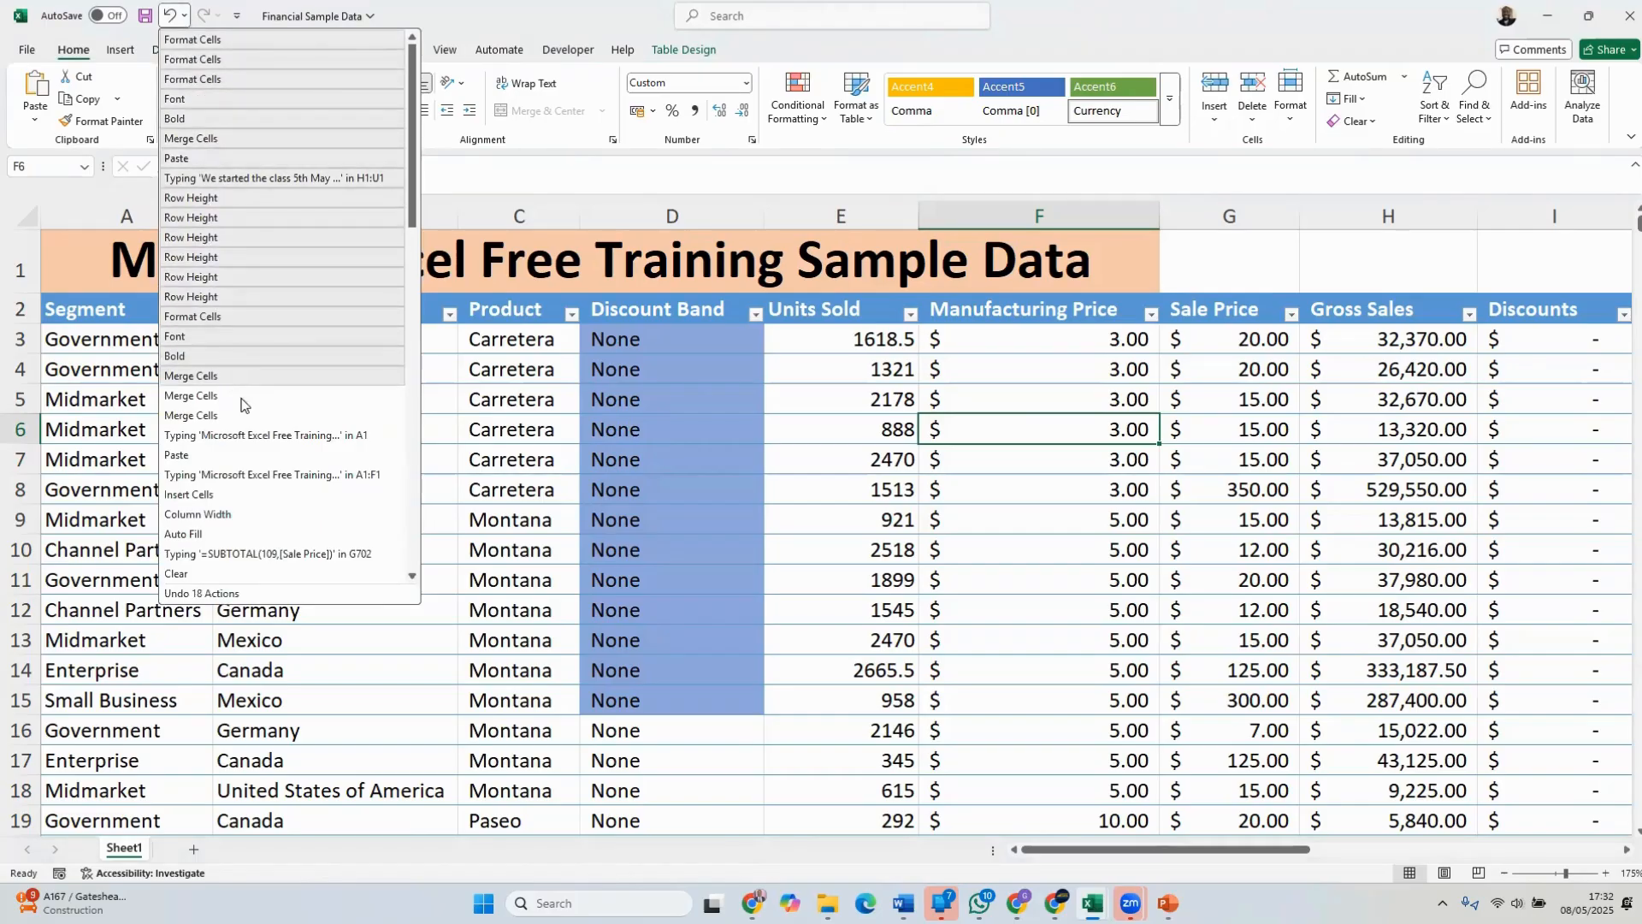
pyautogui.scroll(-1, 279, 492)
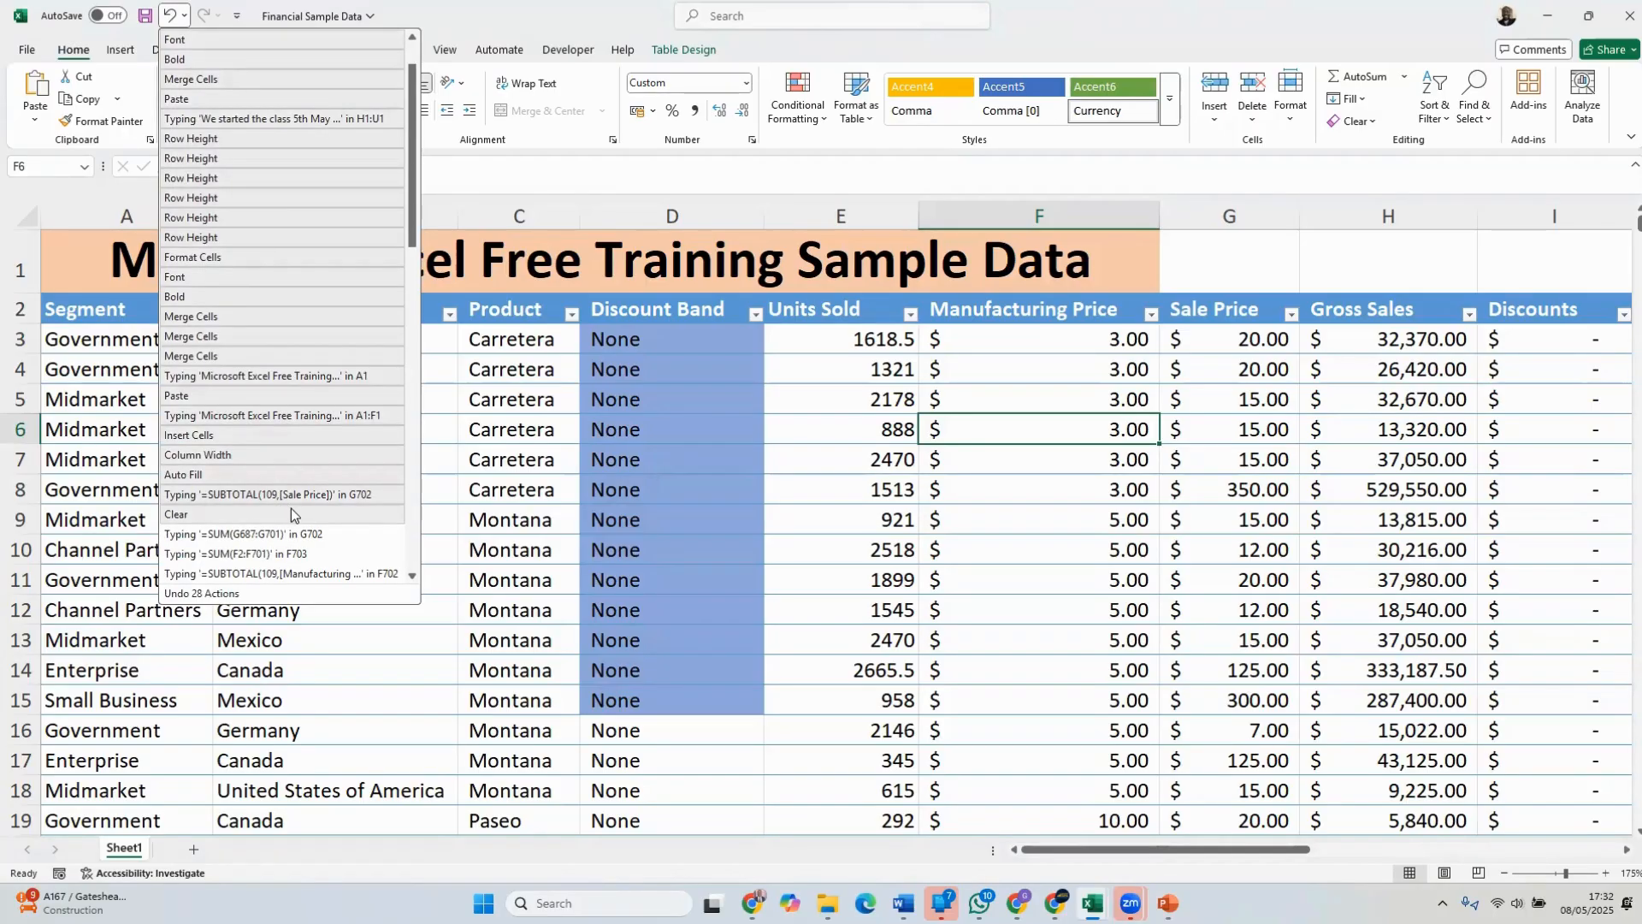
pyautogui.scroll(1, 294, 508)
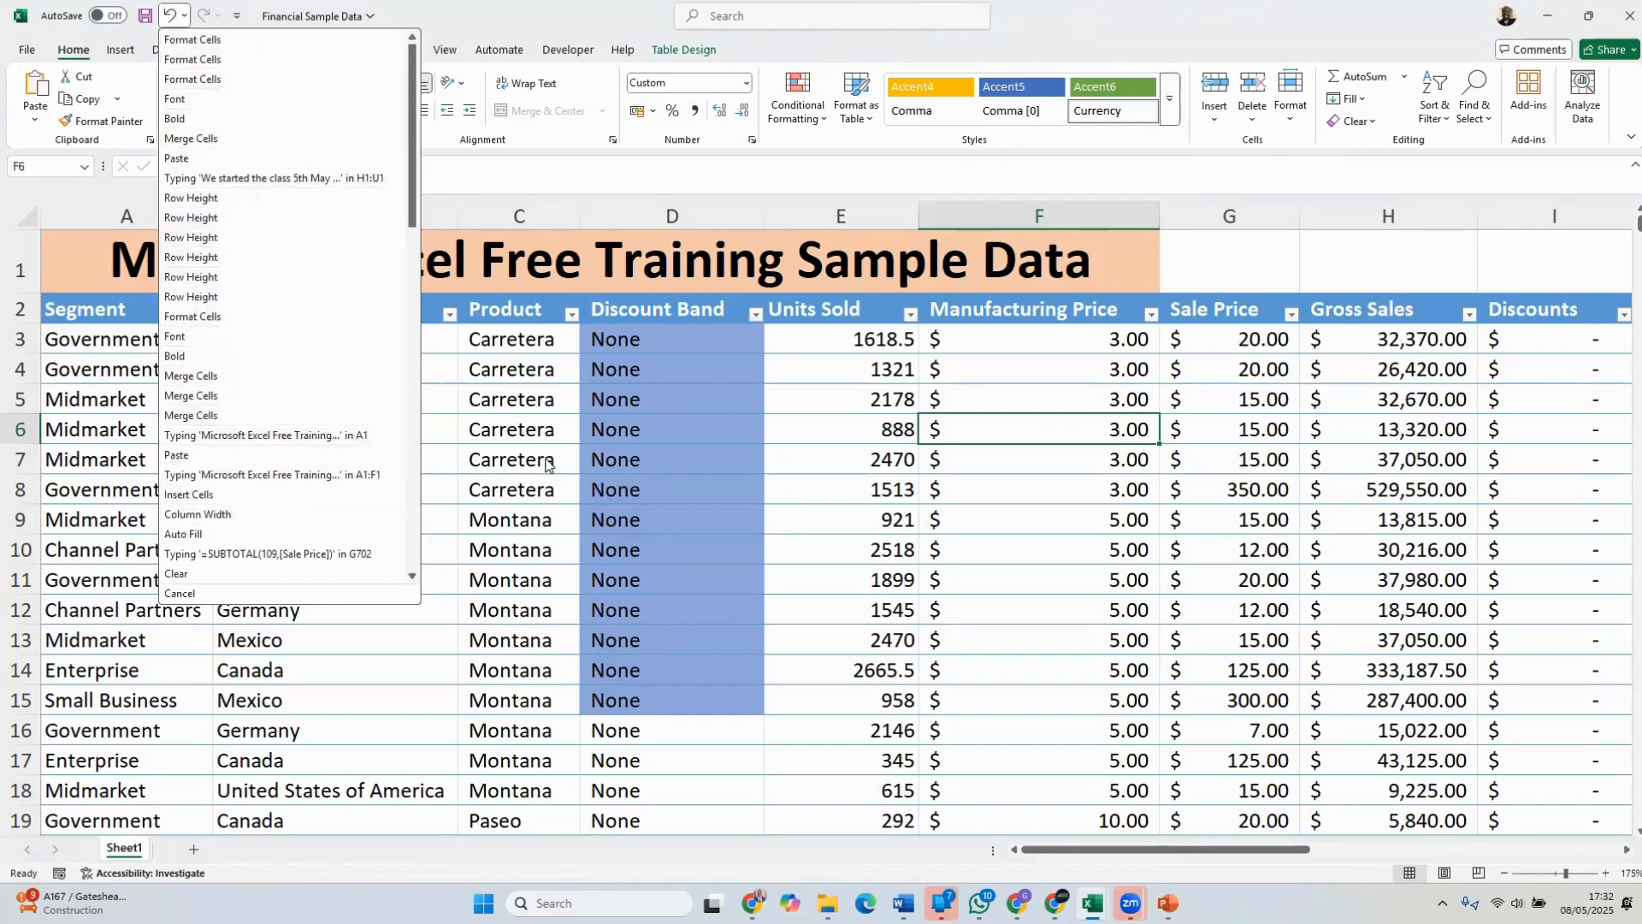
pyautogui.click(642, 370)
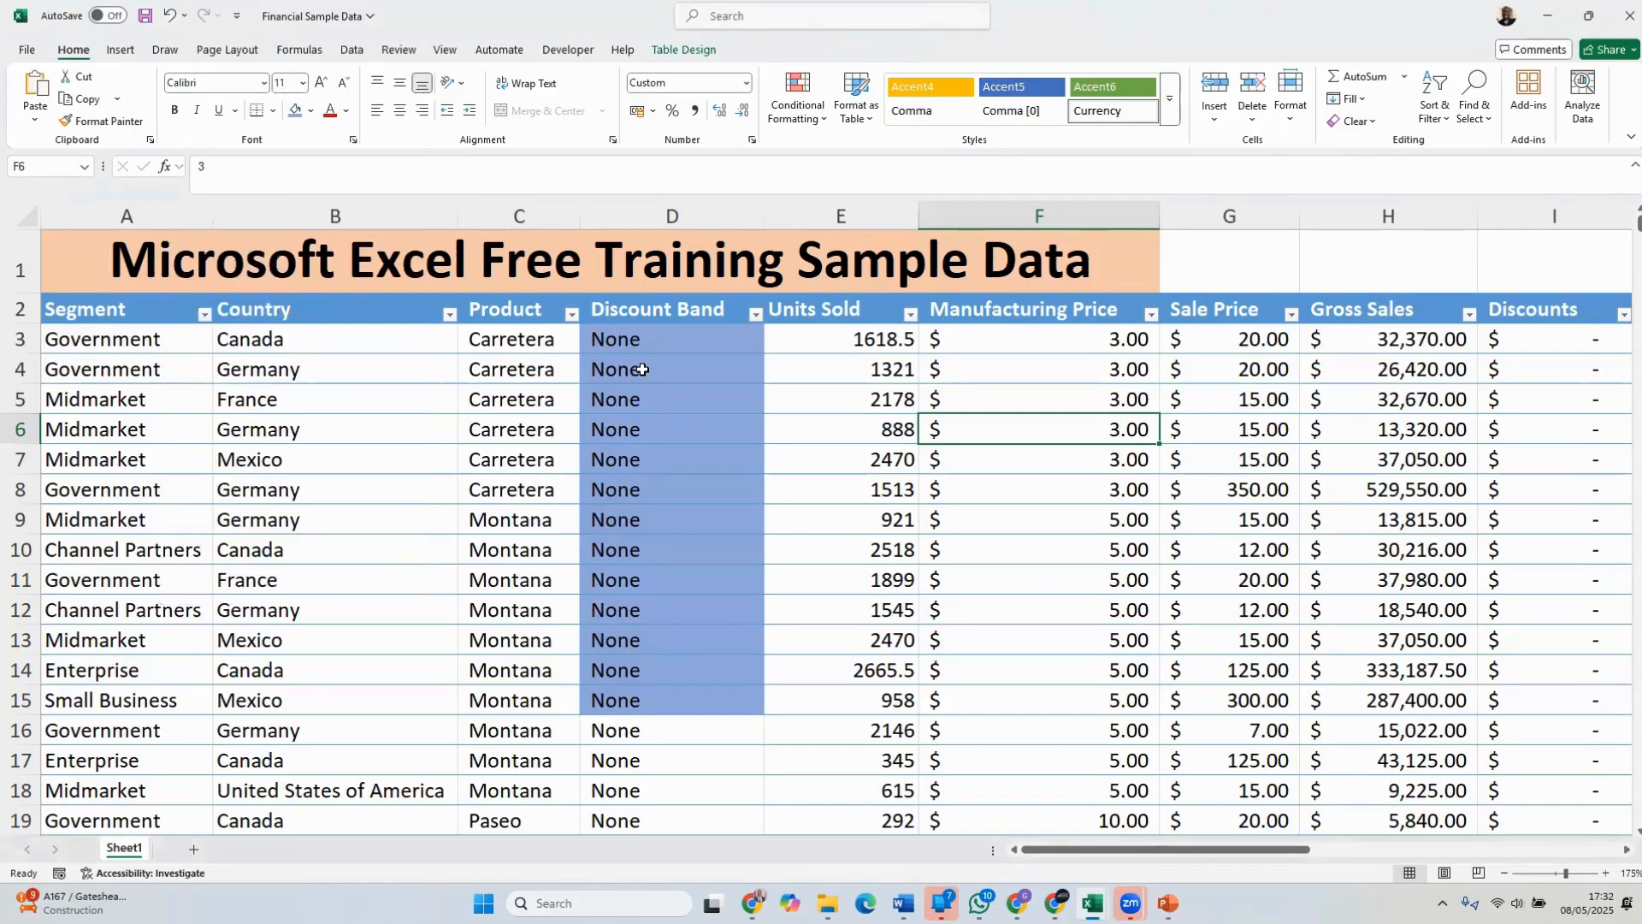
pyautogui.click(185, 15)
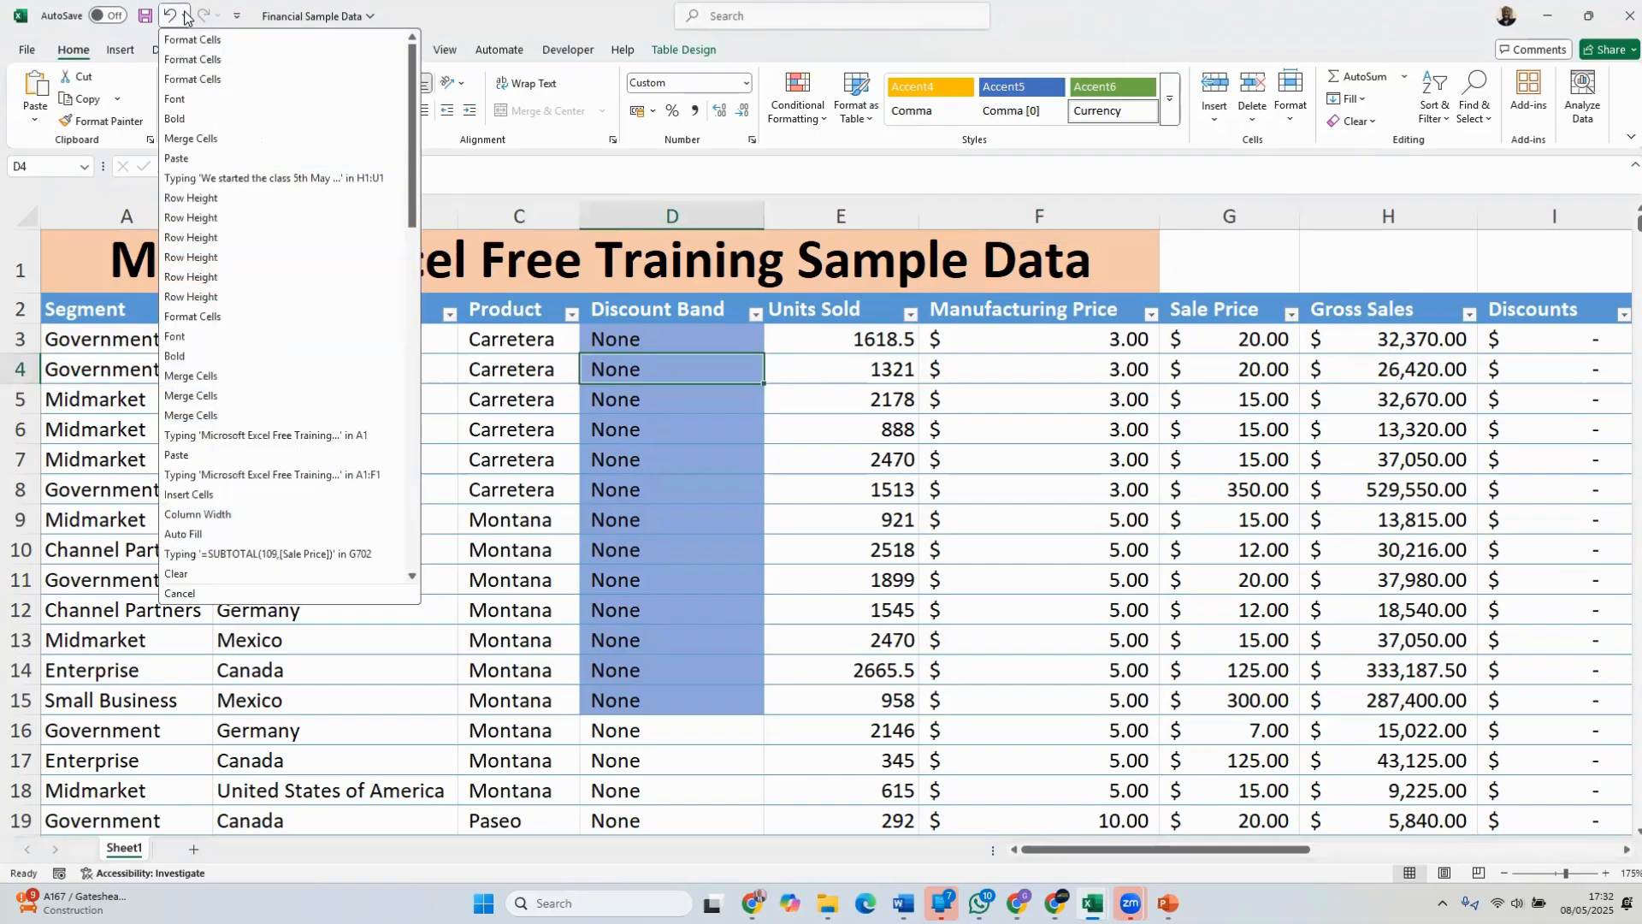
pyautogui.click(652, 432)
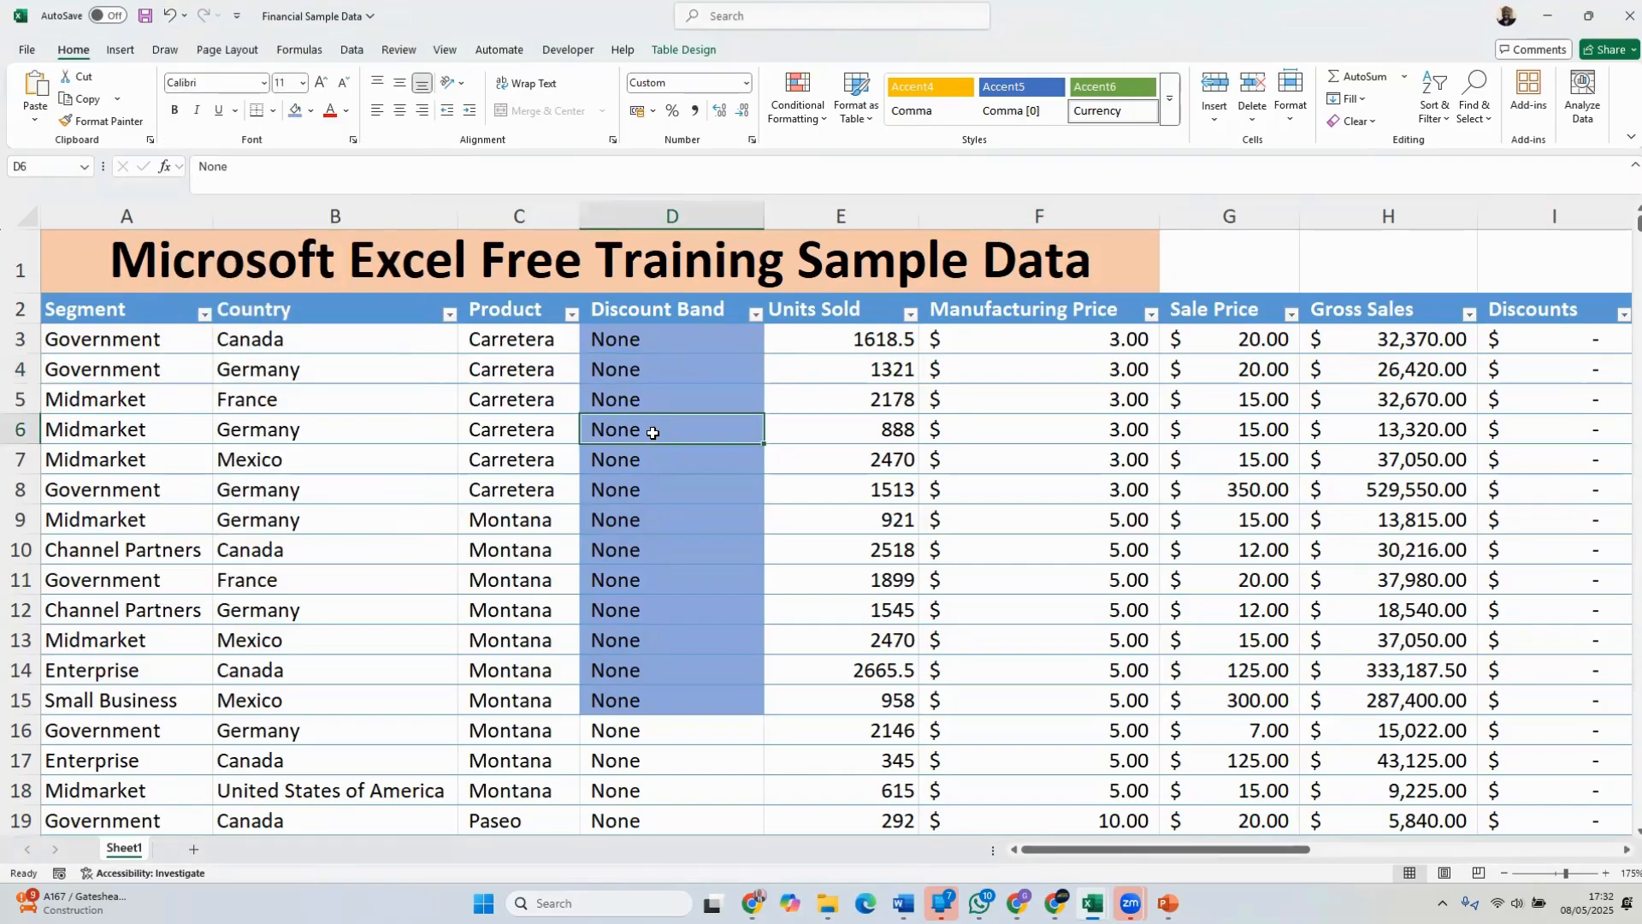
# Undo the blue fill in D3 to D15 and check the undo history back to the Short Name and Projected Profit entries
pyautogui.click(831, 419)
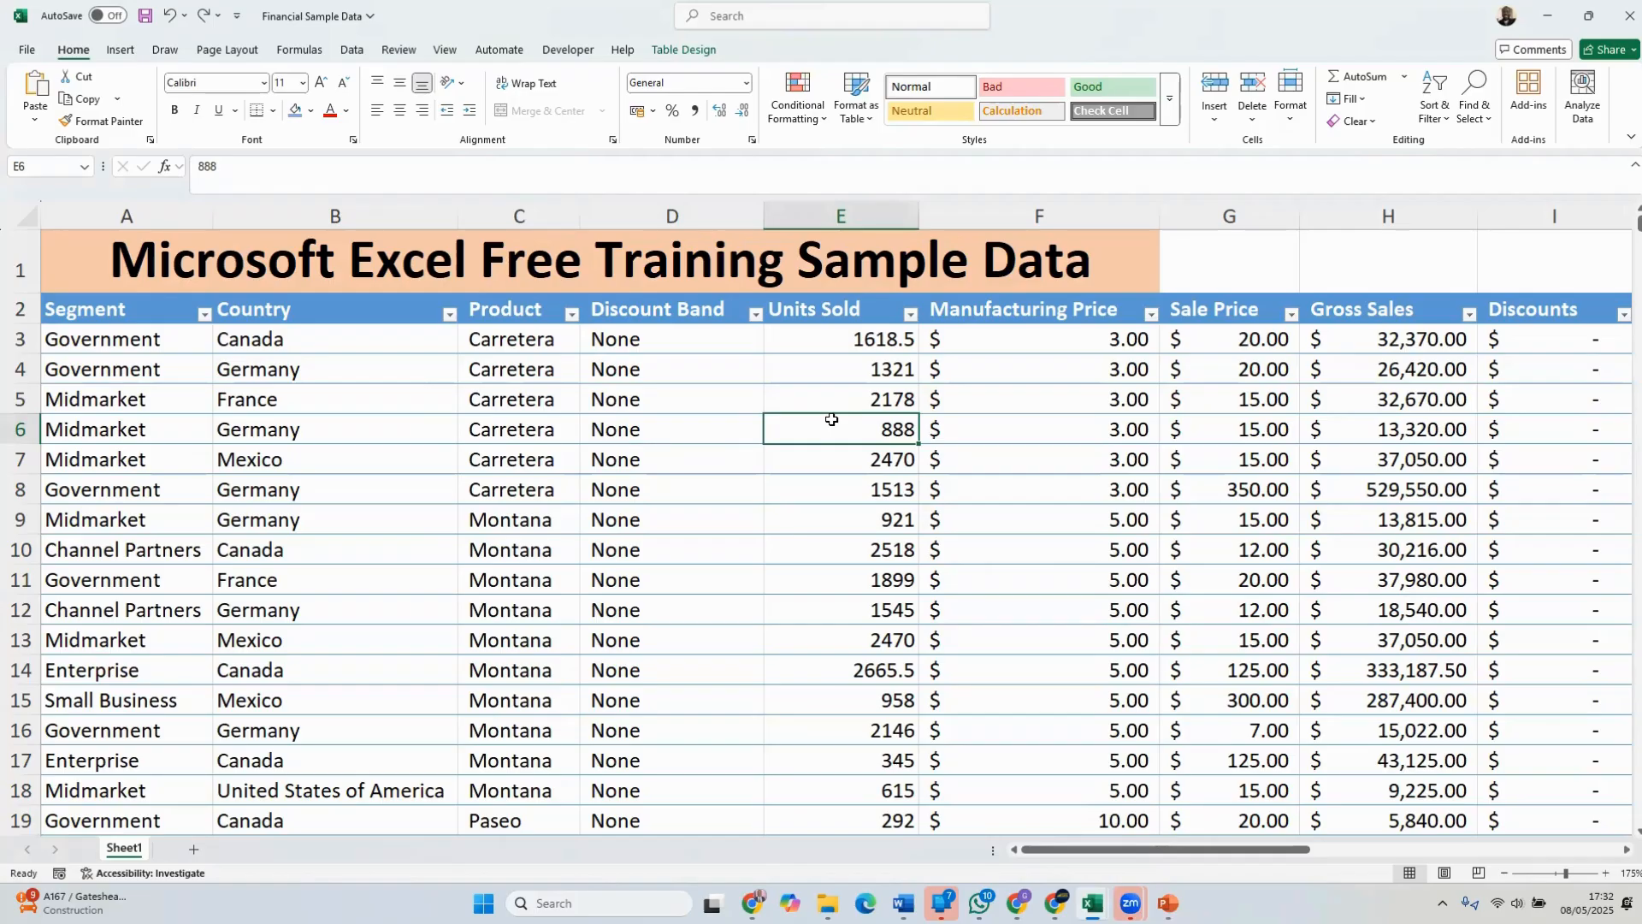
pyautogui.click(185, 17)
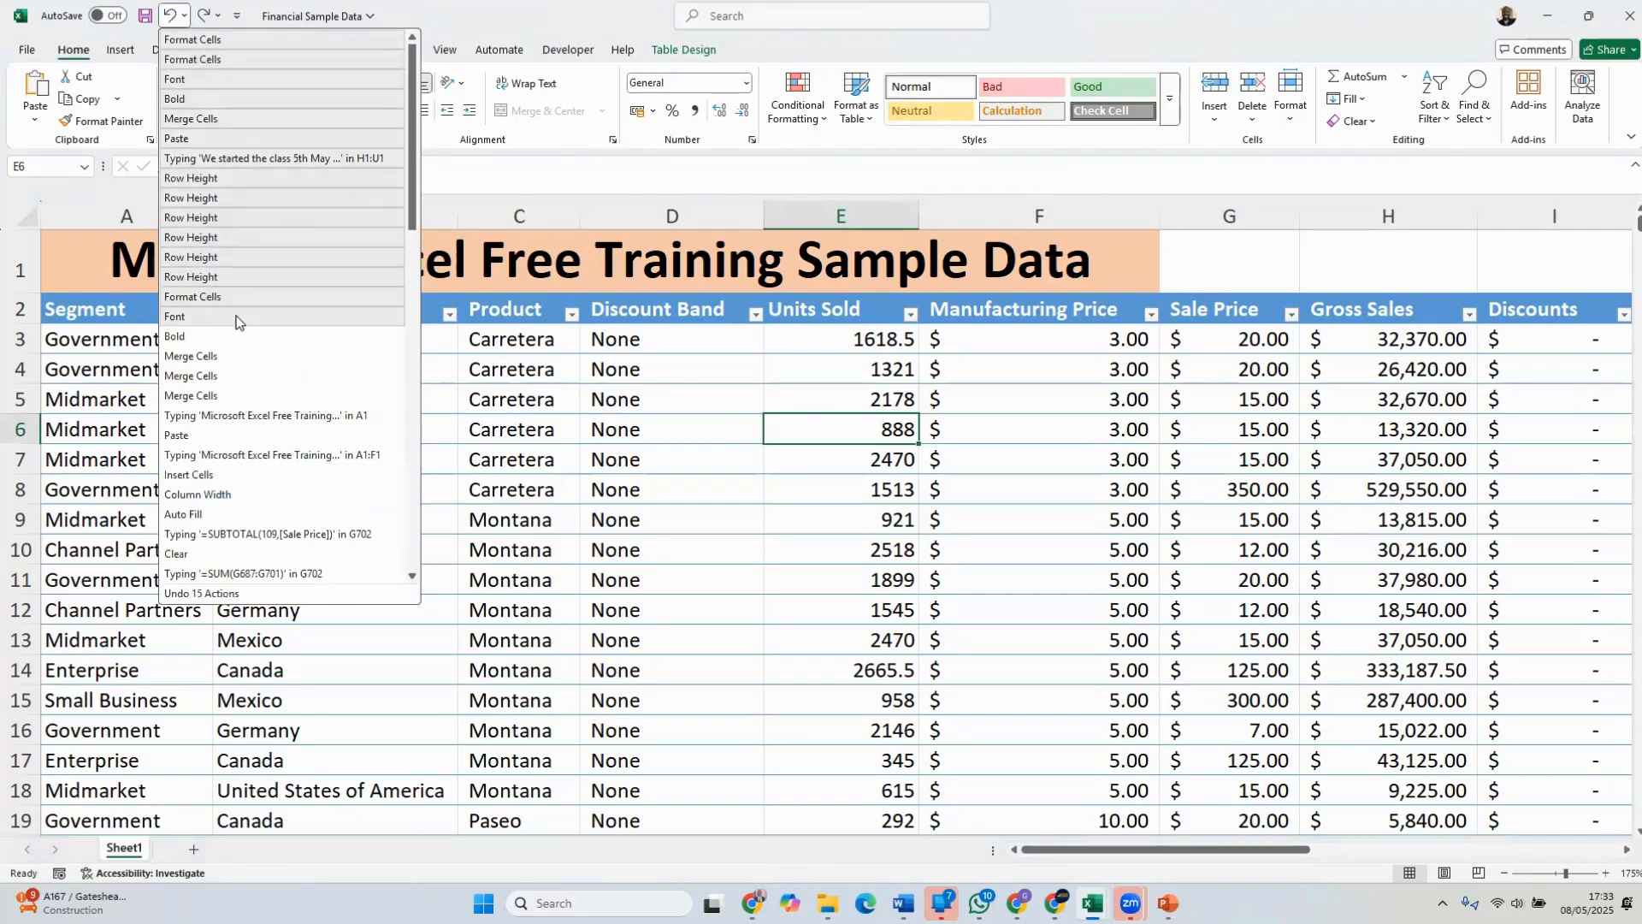
pyautogui.scroll(-7, 237, 319)
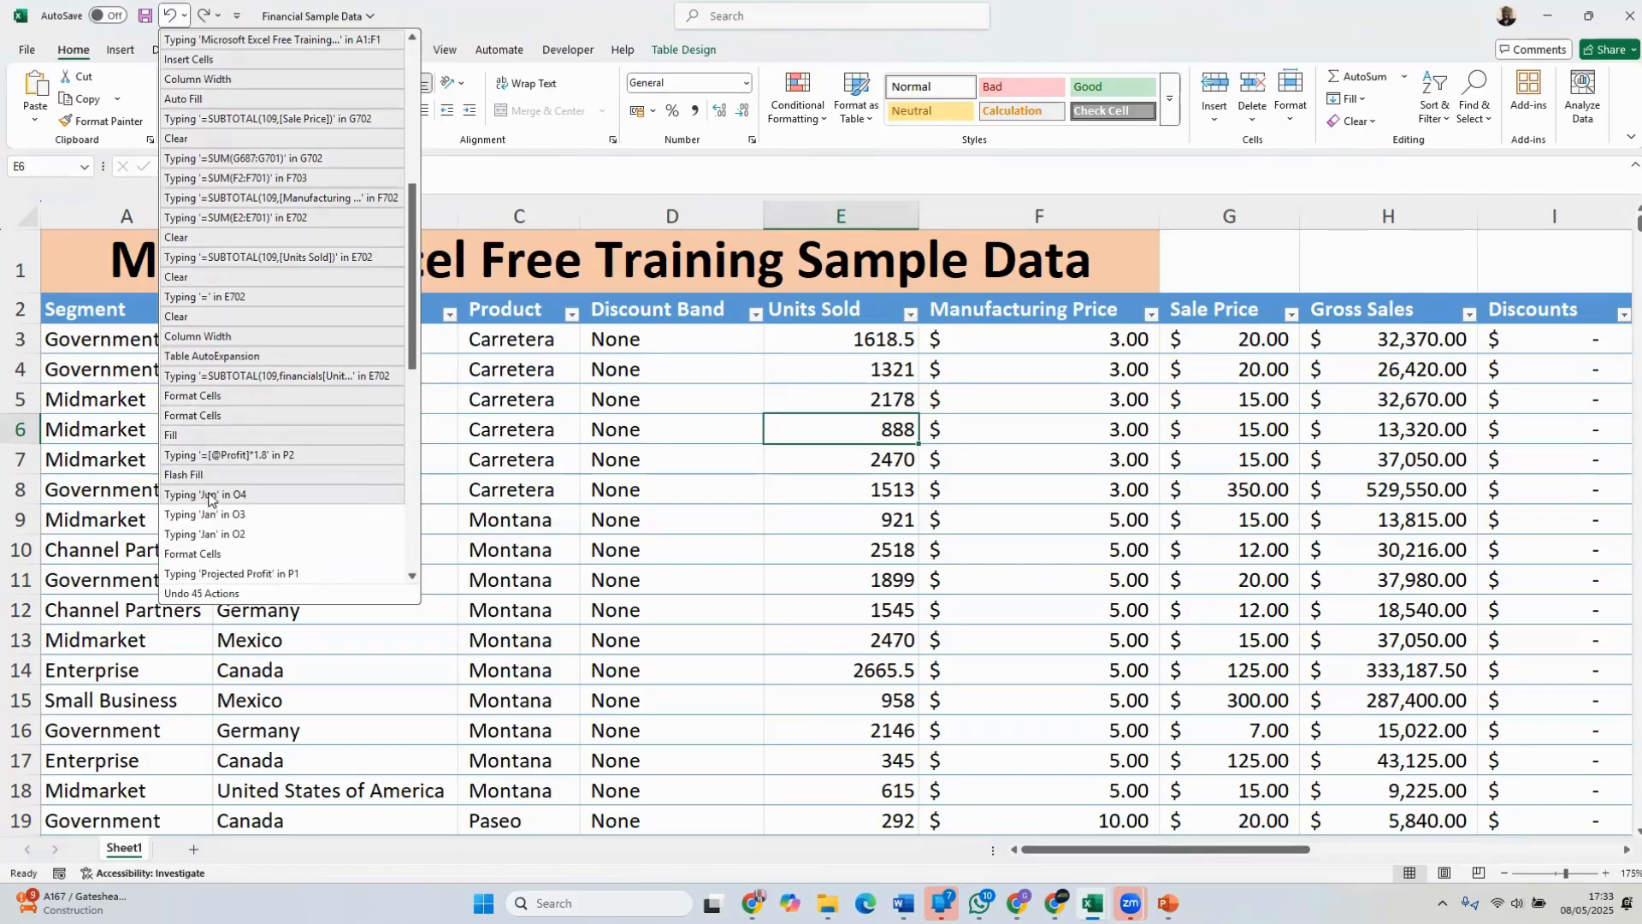
pyautogui.click(637, 539)
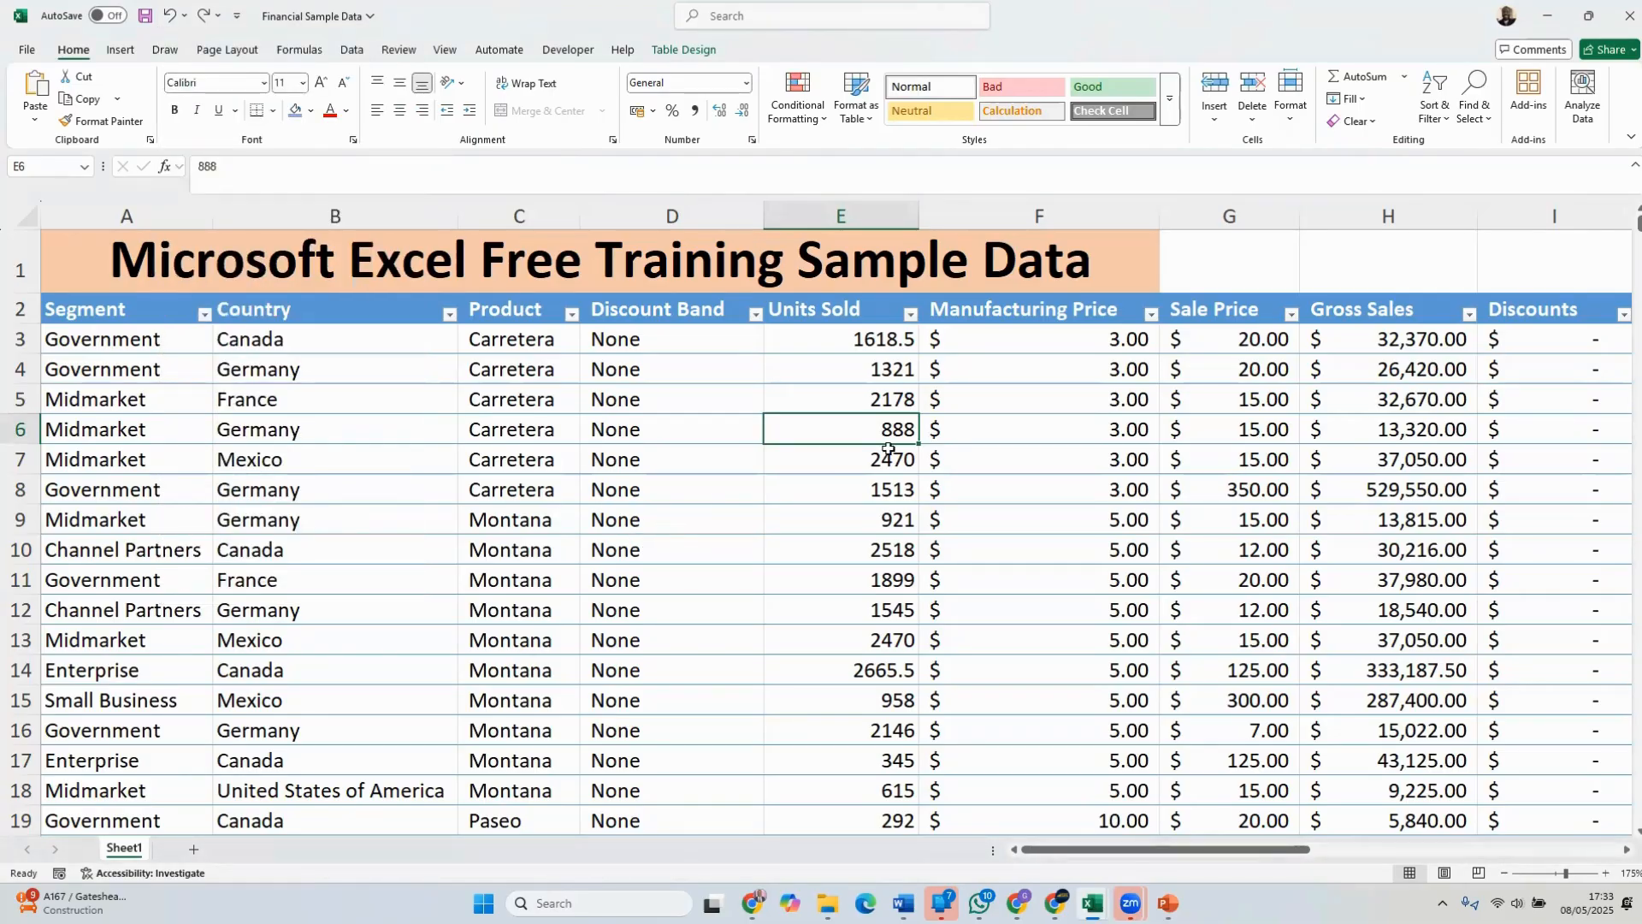
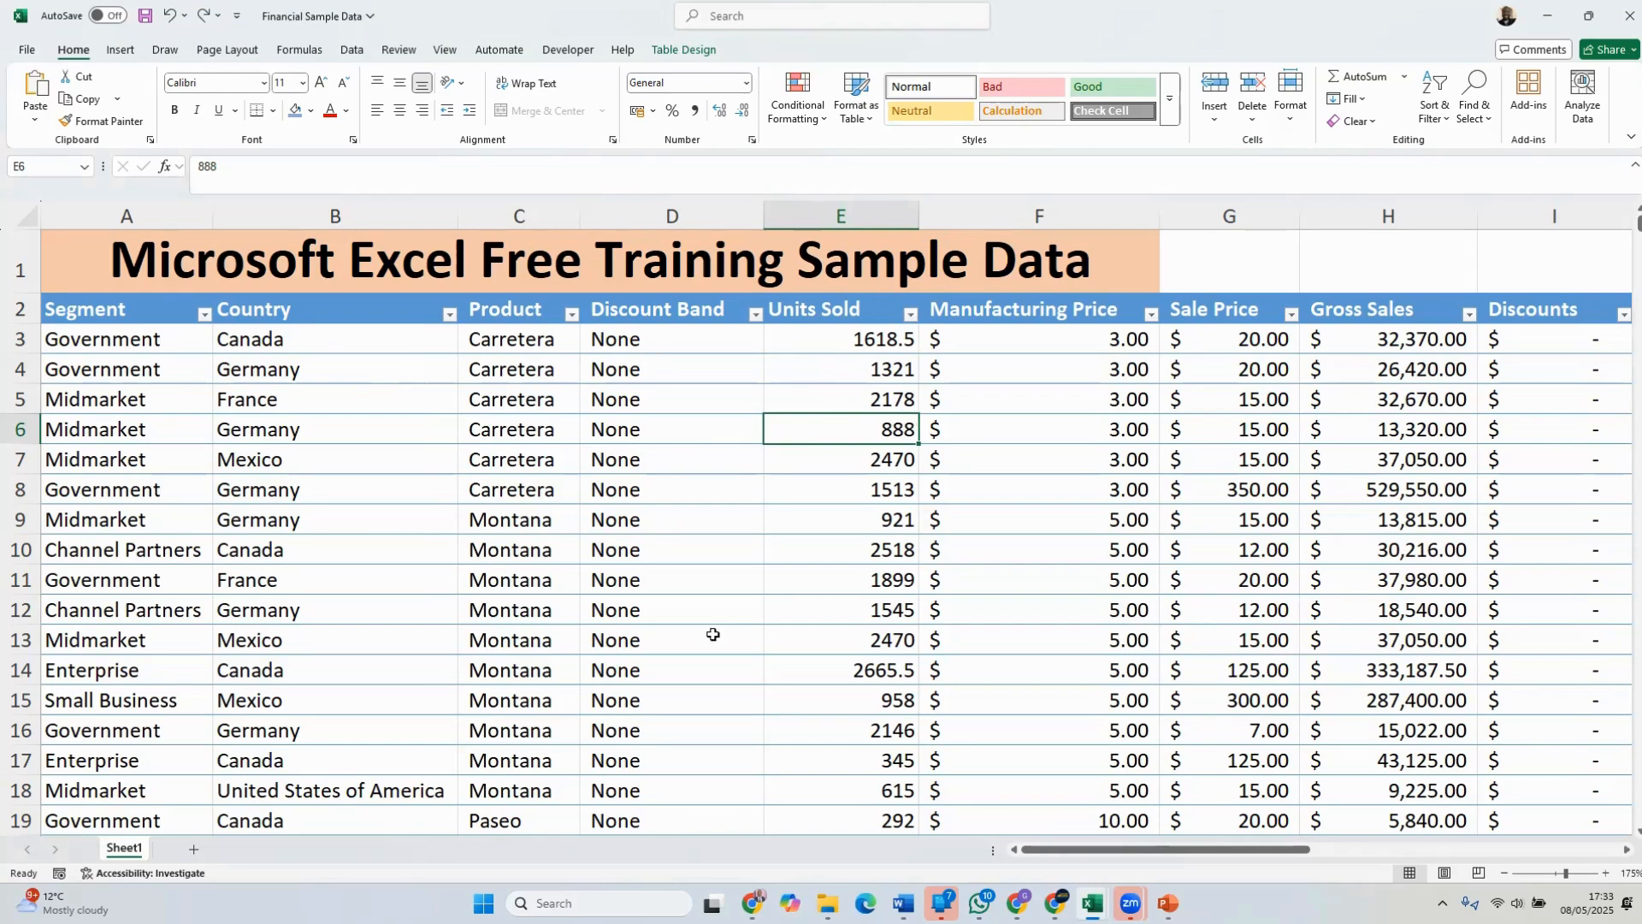
# Redo the blue fill in the Discount Band cells D3 to D15
pyautogui.click(204, 15)
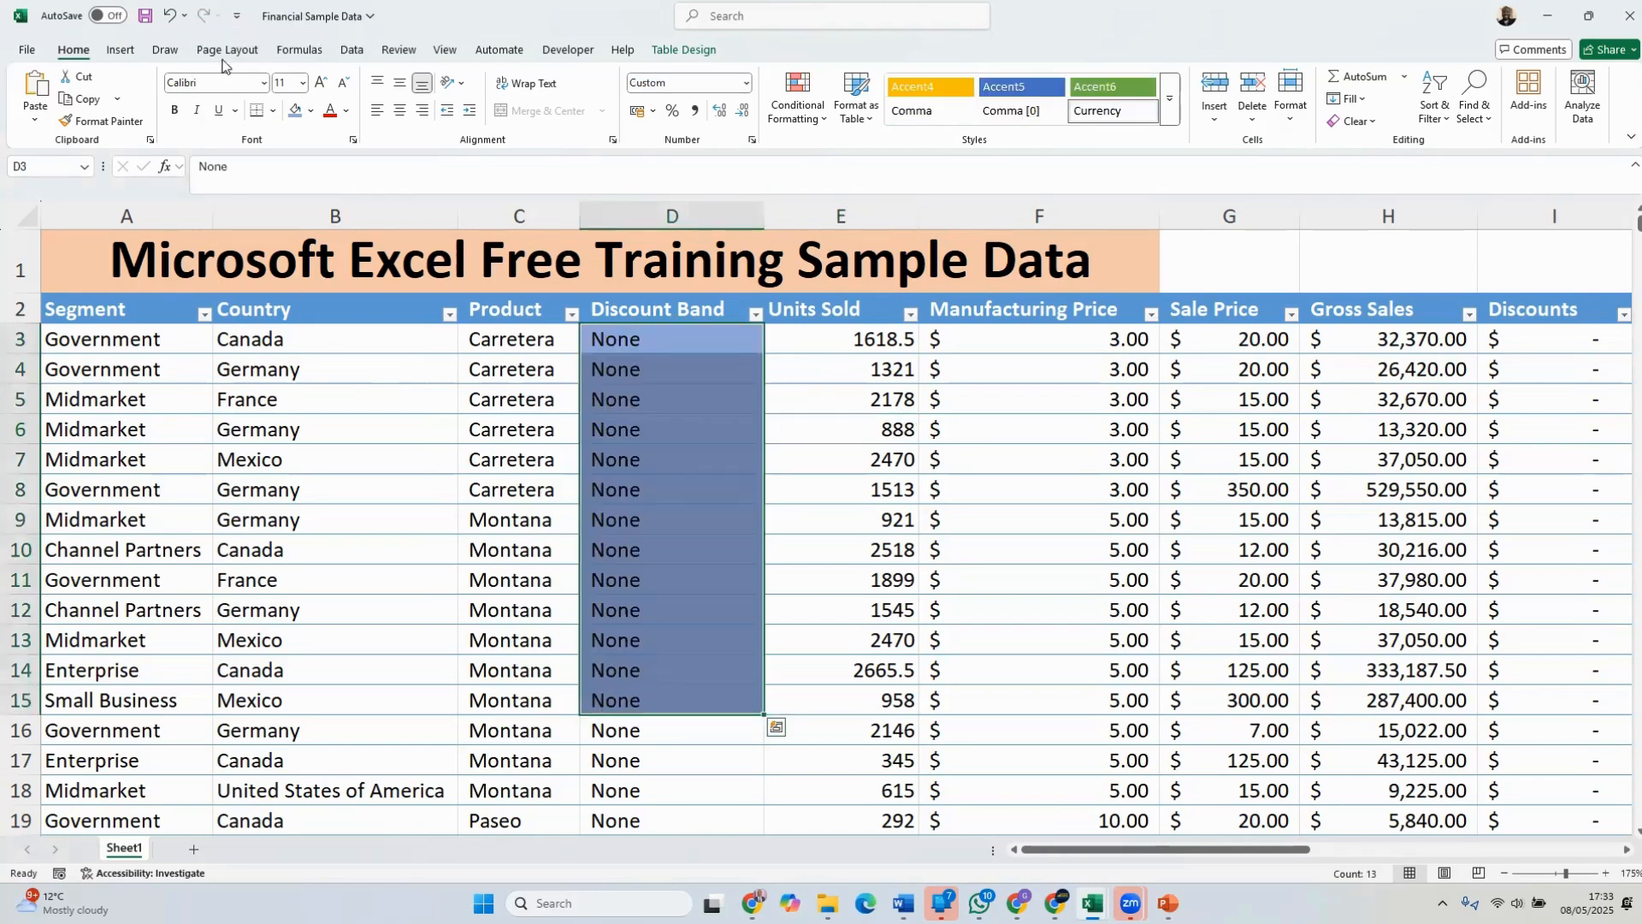
pyautogui.click(817, 494)
pyautogui.click(999, 480)
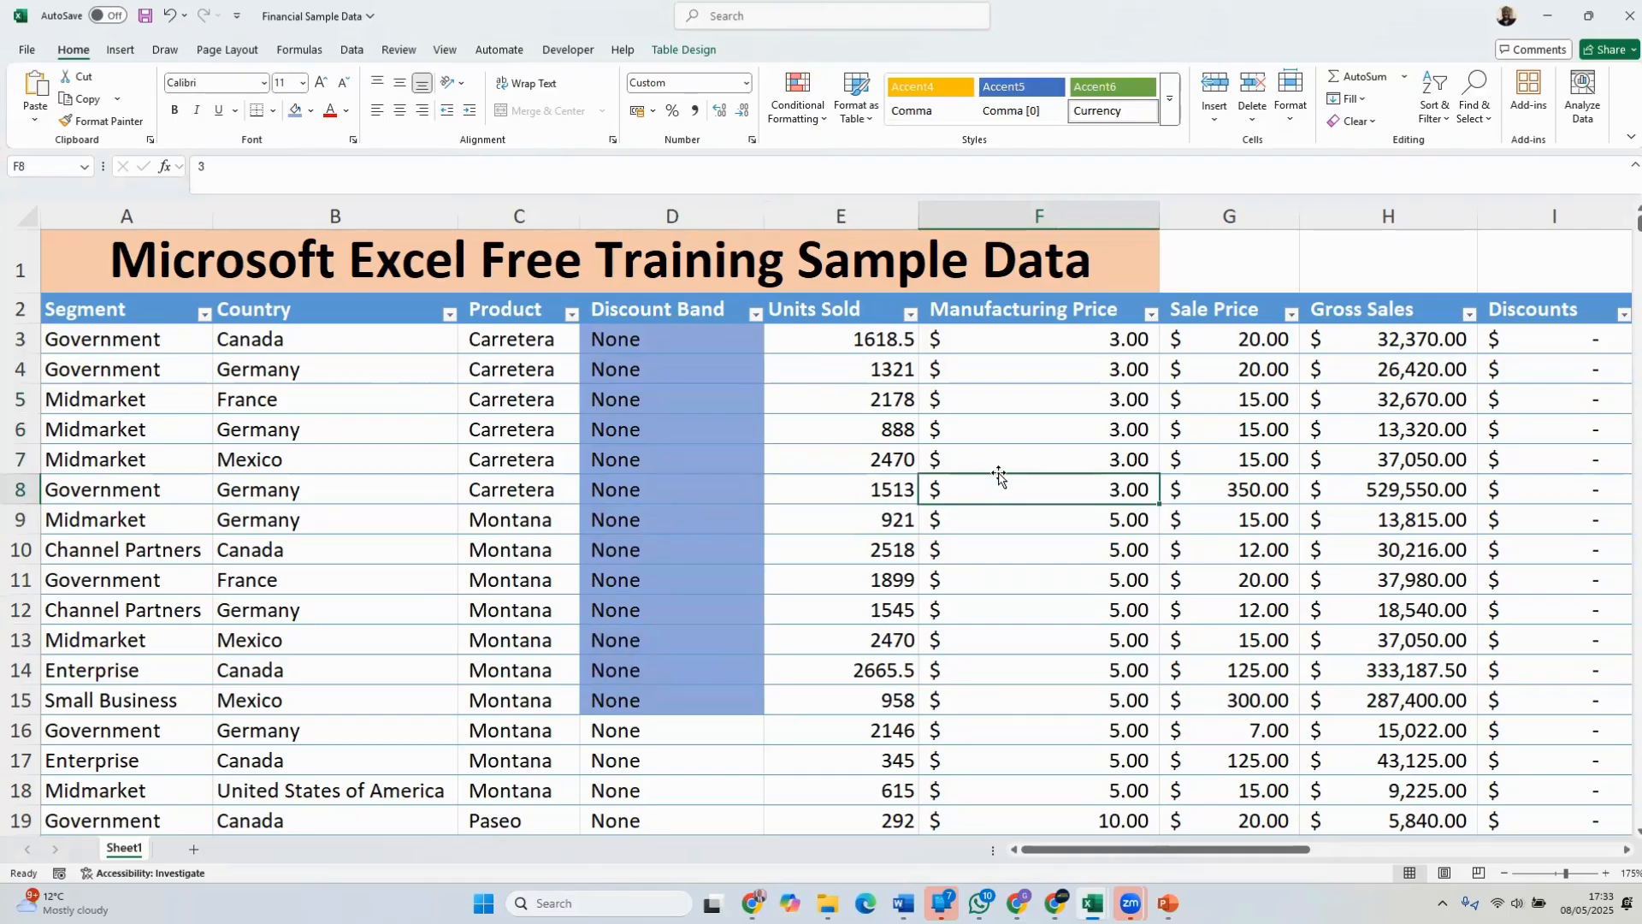
pyautogui.click(980, 425)
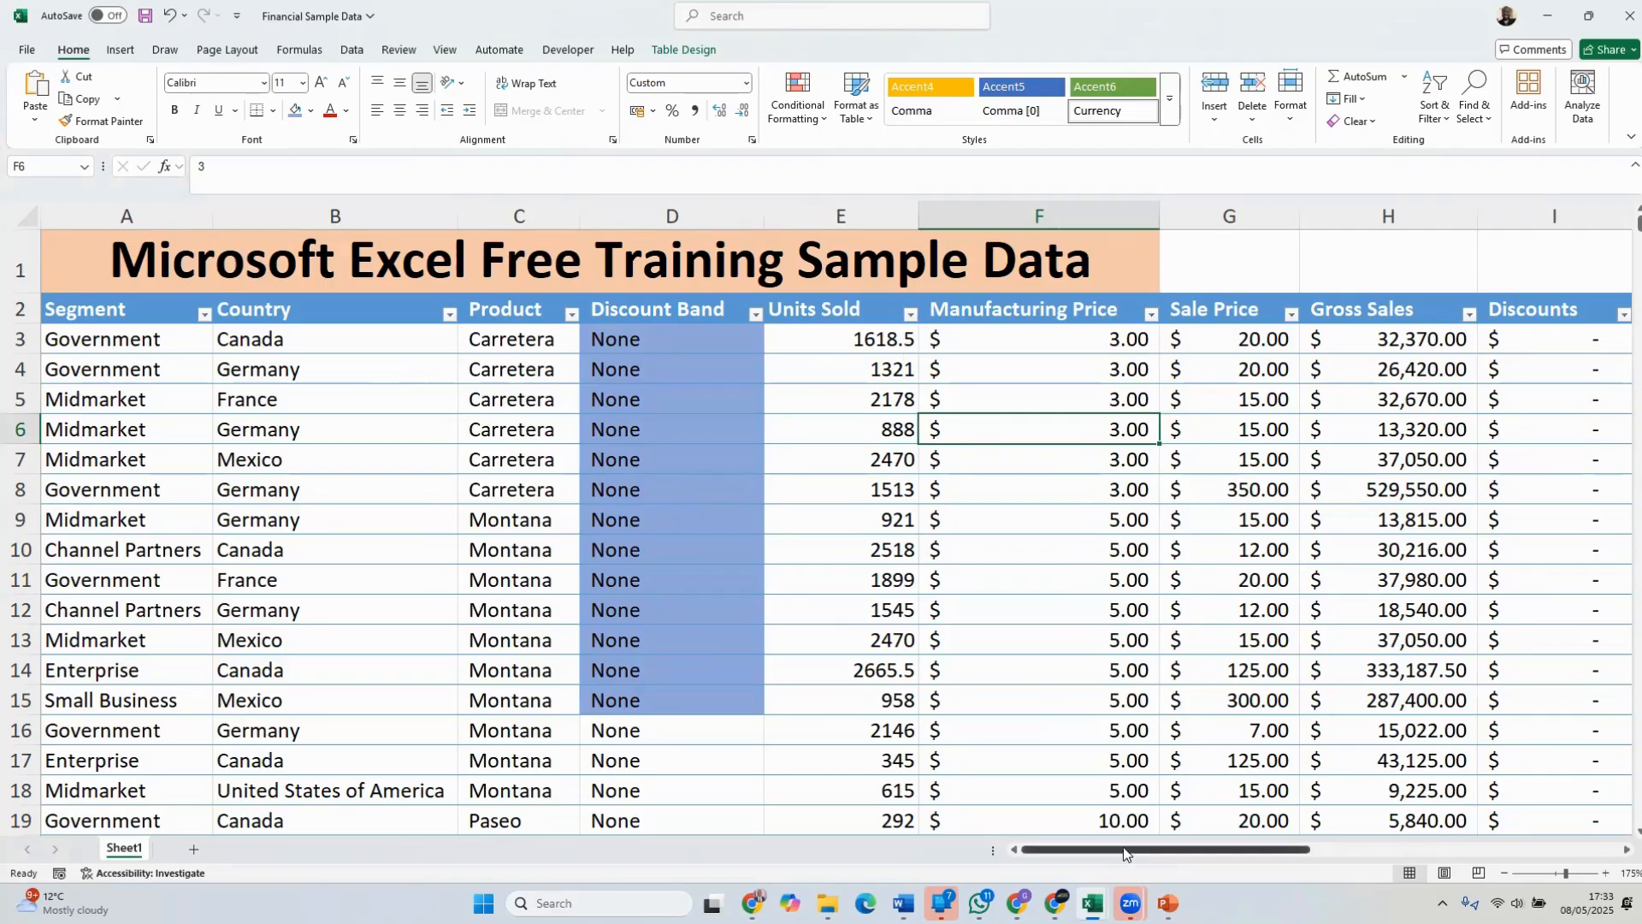
# Insert a blank row above row 10, the Channel Partners entry for Canada
pyautogui.moveTo(1123, 852); pyautogui.dragTo(1374, 856)
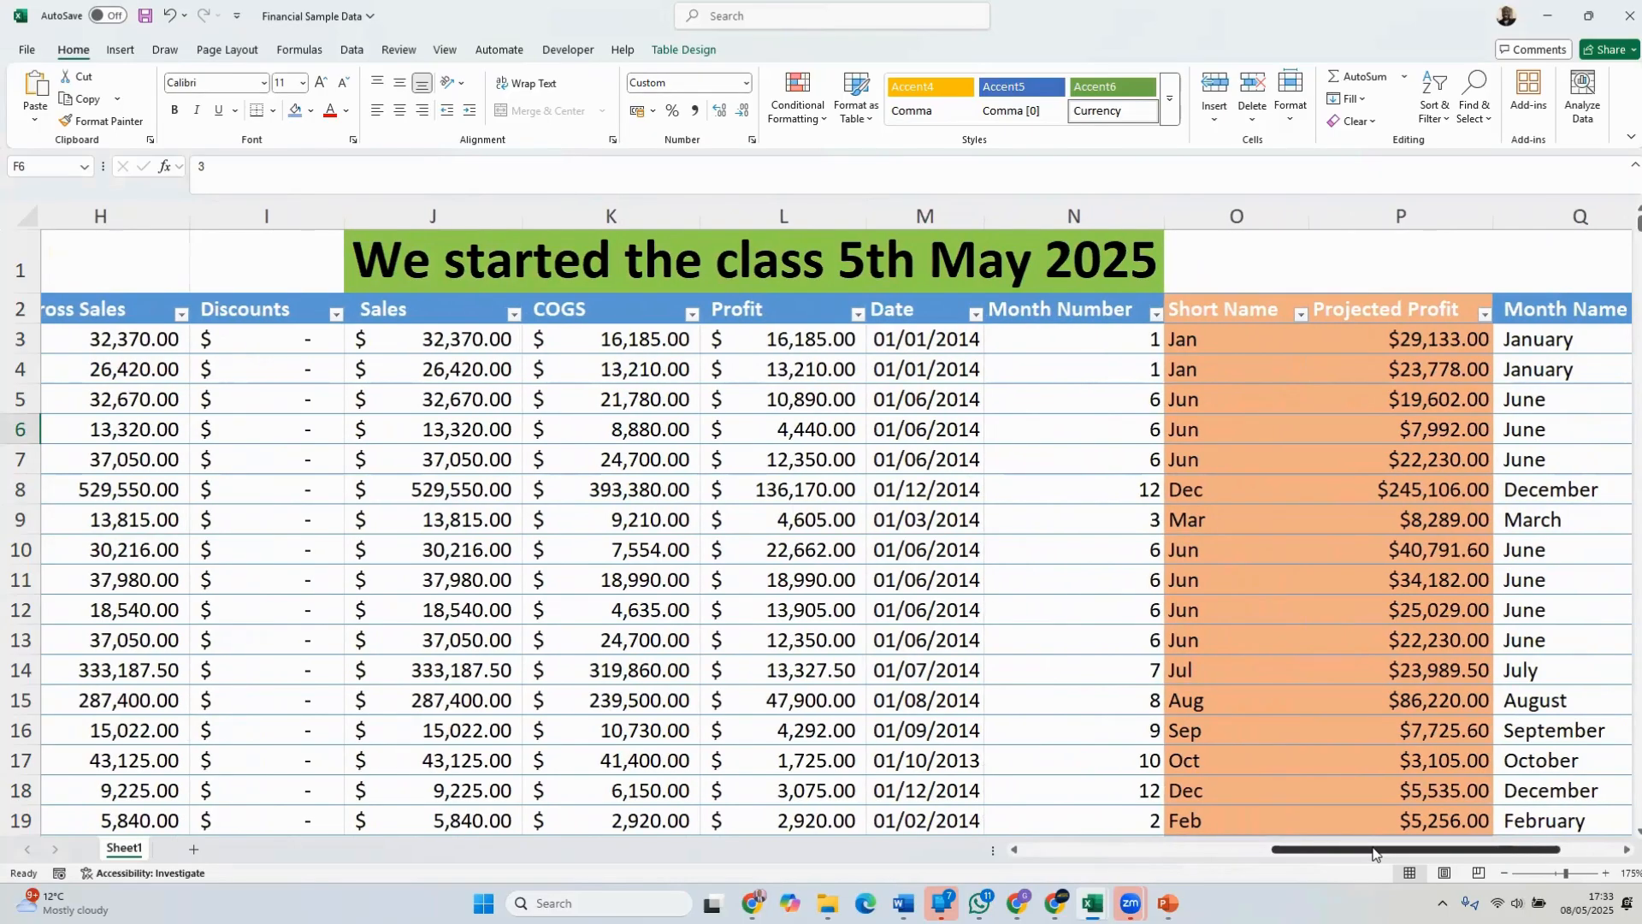
pyautogui.moveTo(1374, 853); pyautogui.dragTo(1092, 854)
pyautogui.click(501, 540)
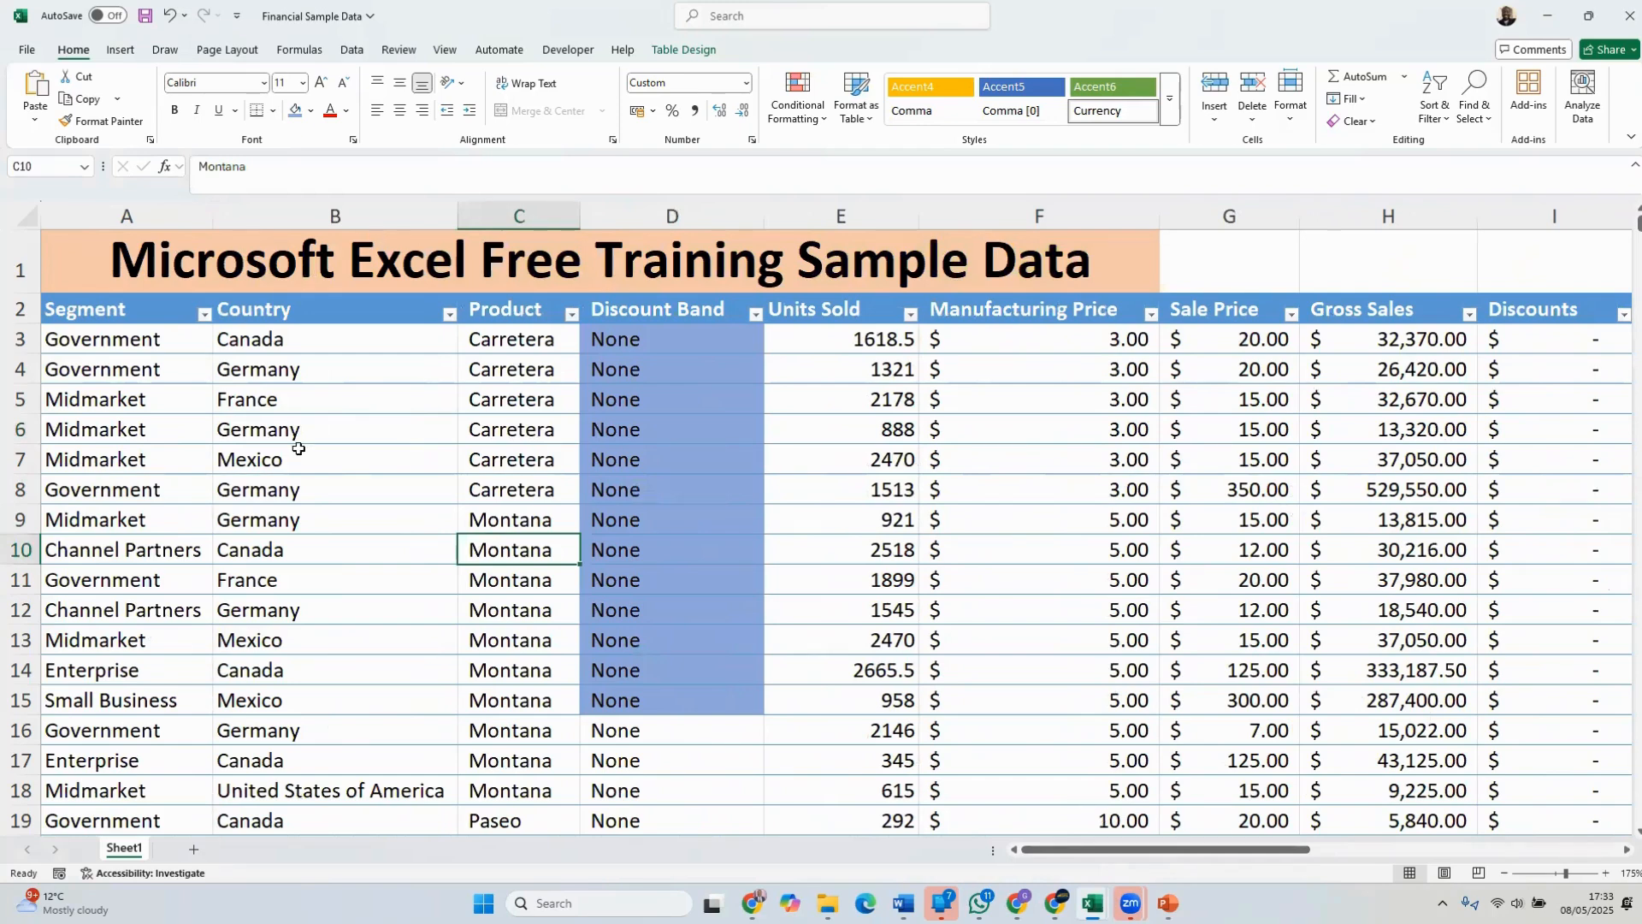
pyautogui.rightClick(13, 550)
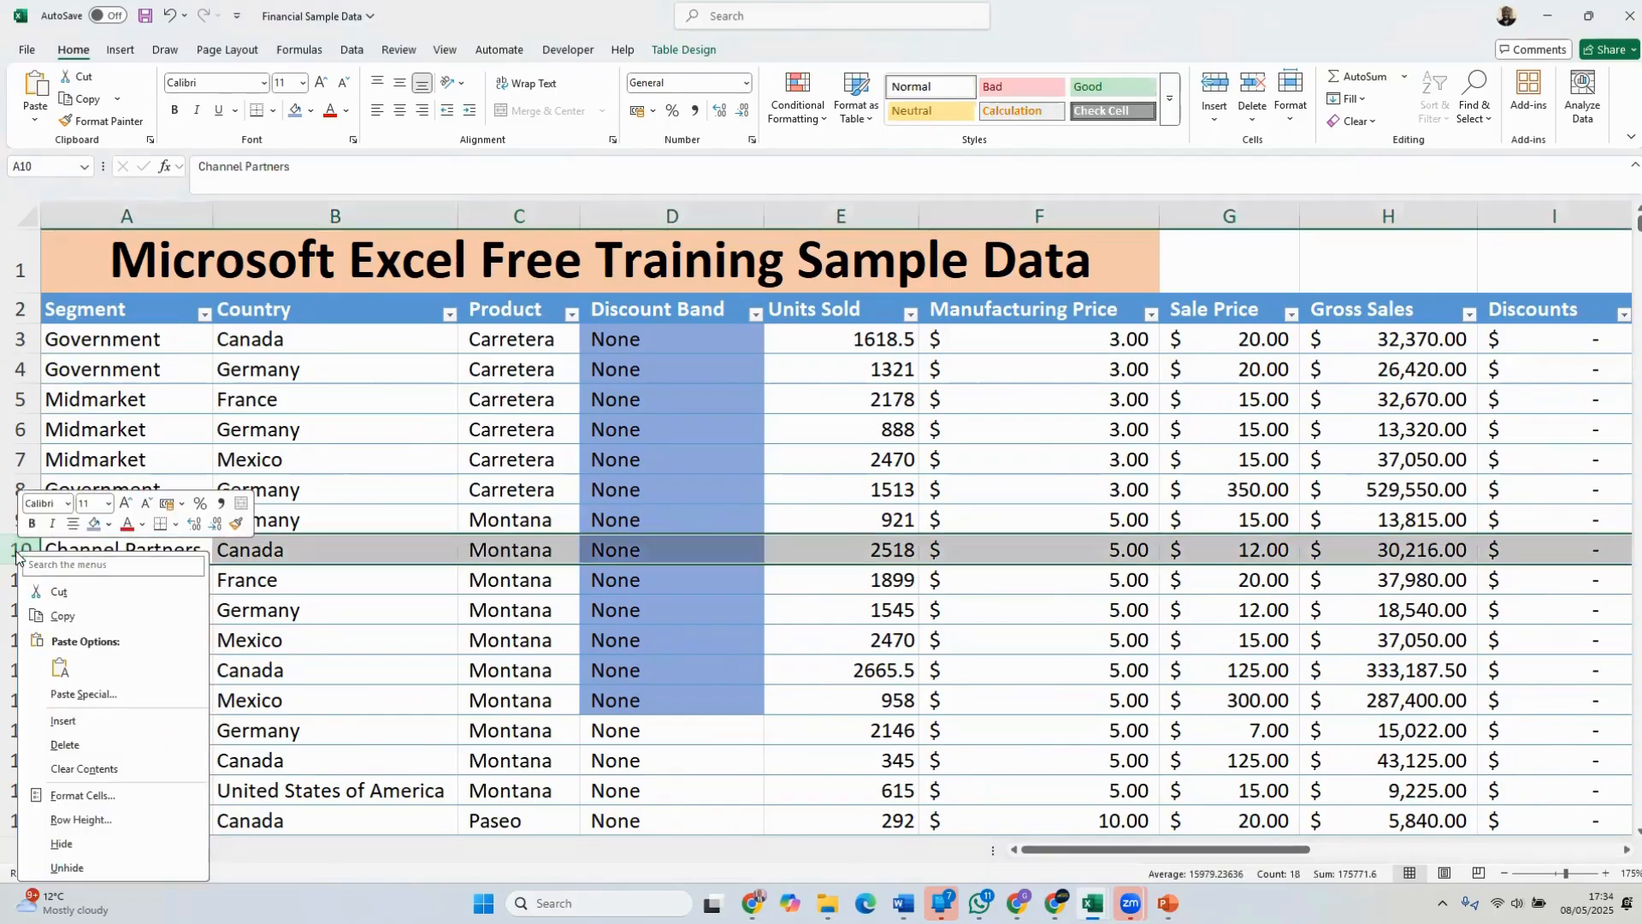
pyautogui.click(62, 722)
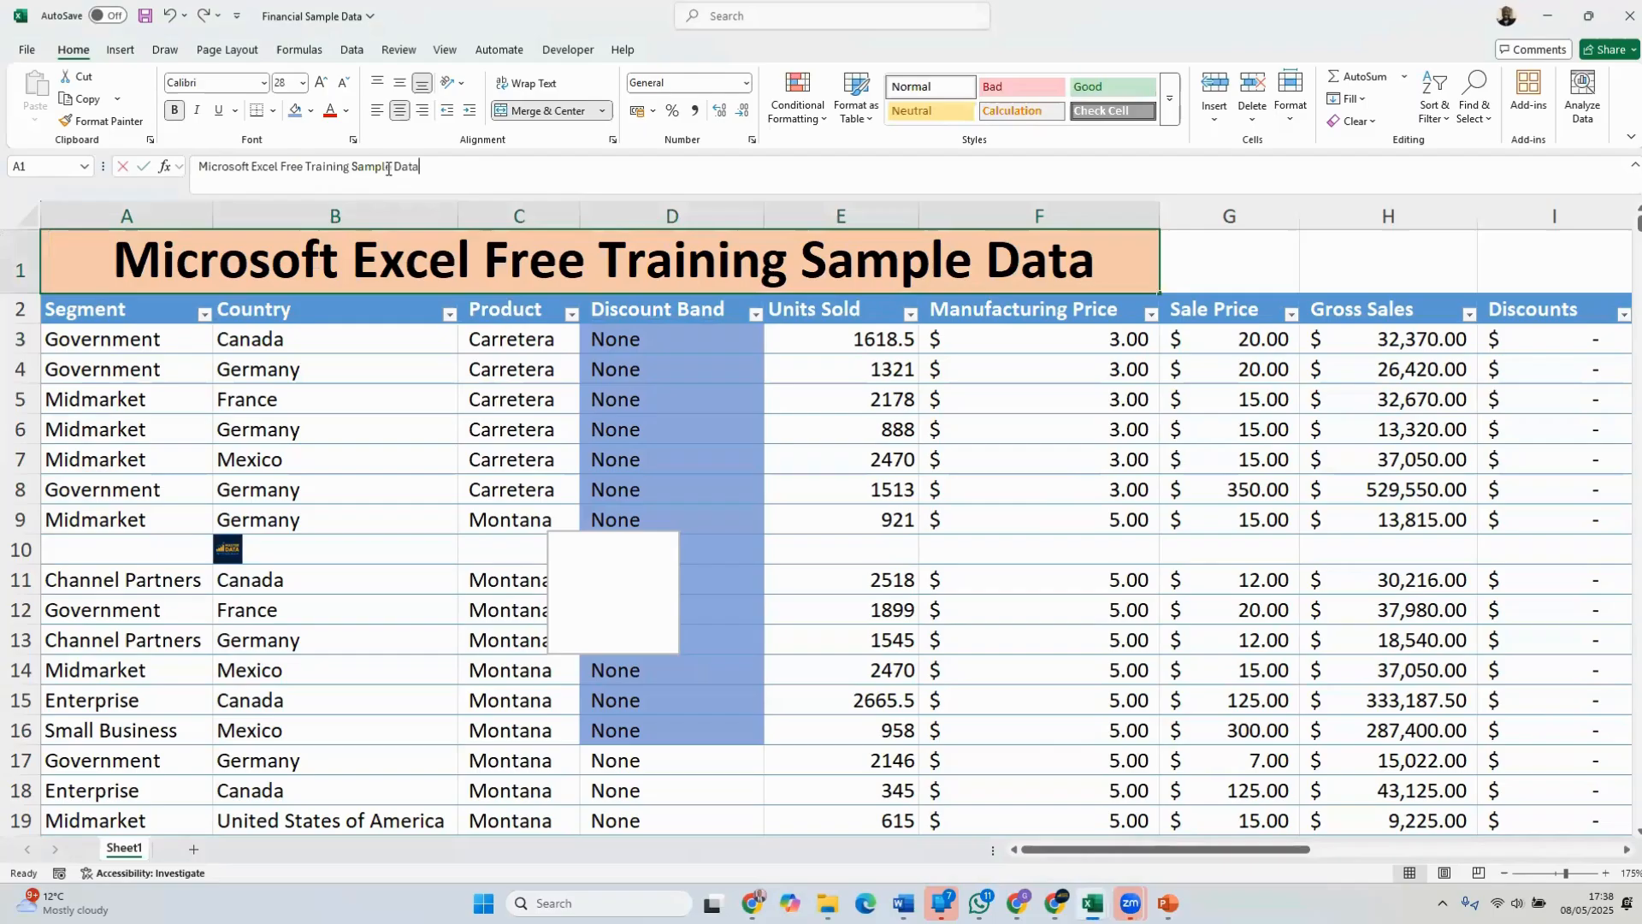
# Copy the heading text Microsoft Excel Free Training Sample Data from A1 and paste it into cell A10
pyautogui.moveTo(419, 166); pyautogui.dragTo(180, 168)
pyautogui.hotkey('ctrl', 'c')
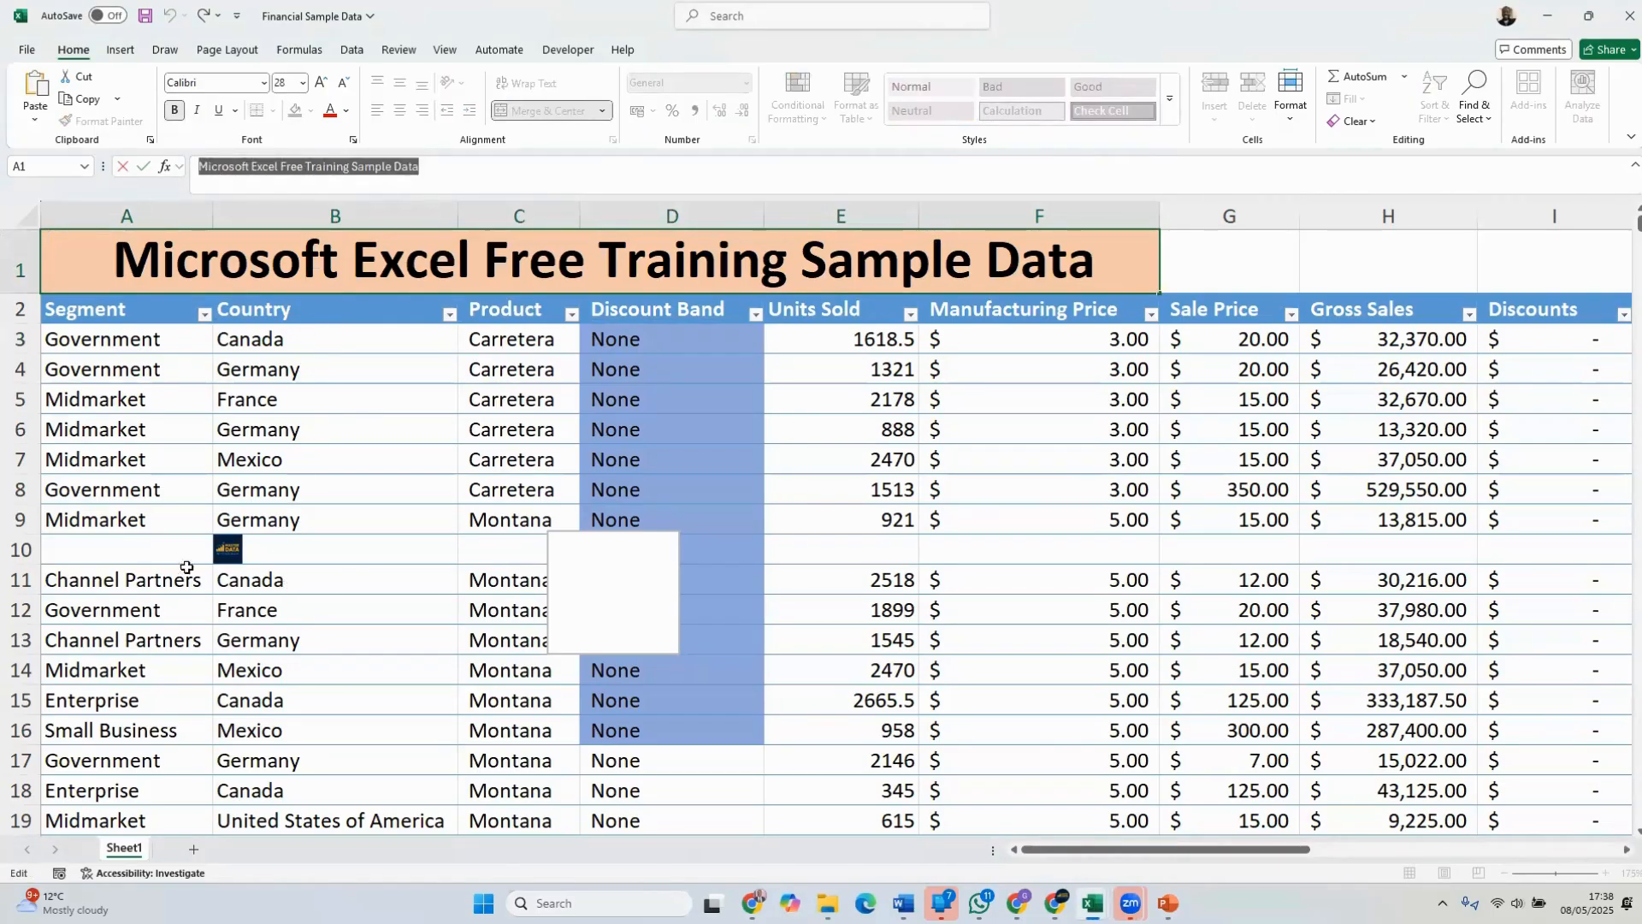
pyautogui.click(123, 552)
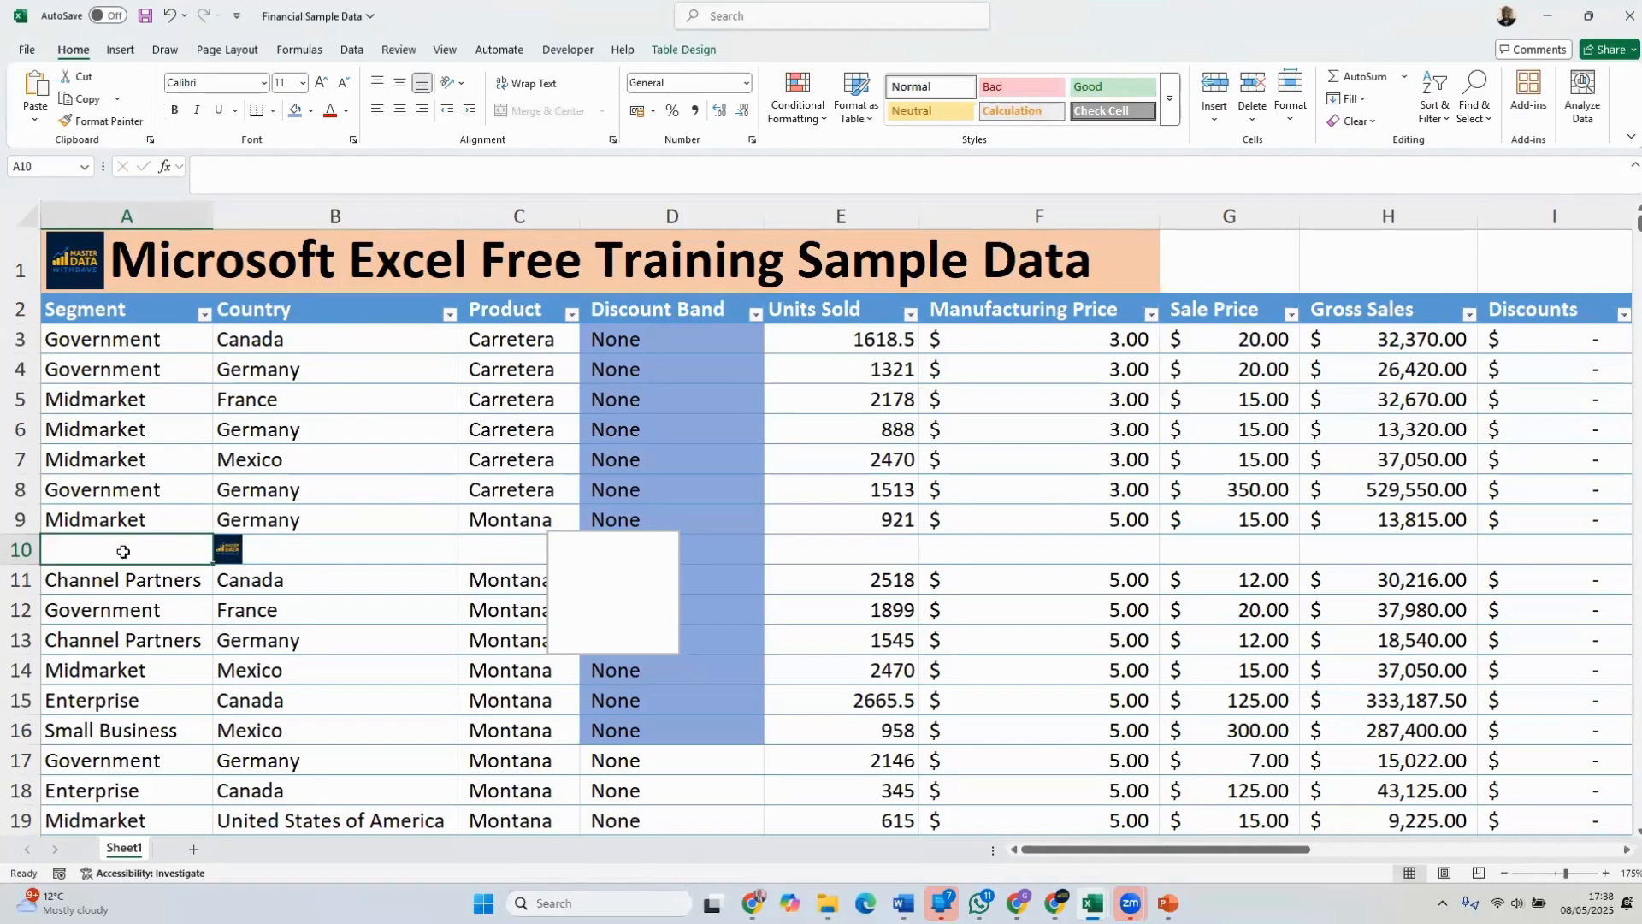
pyautogui.hotkey('ctrl', 'v')
pyautogui.click(443, 569)
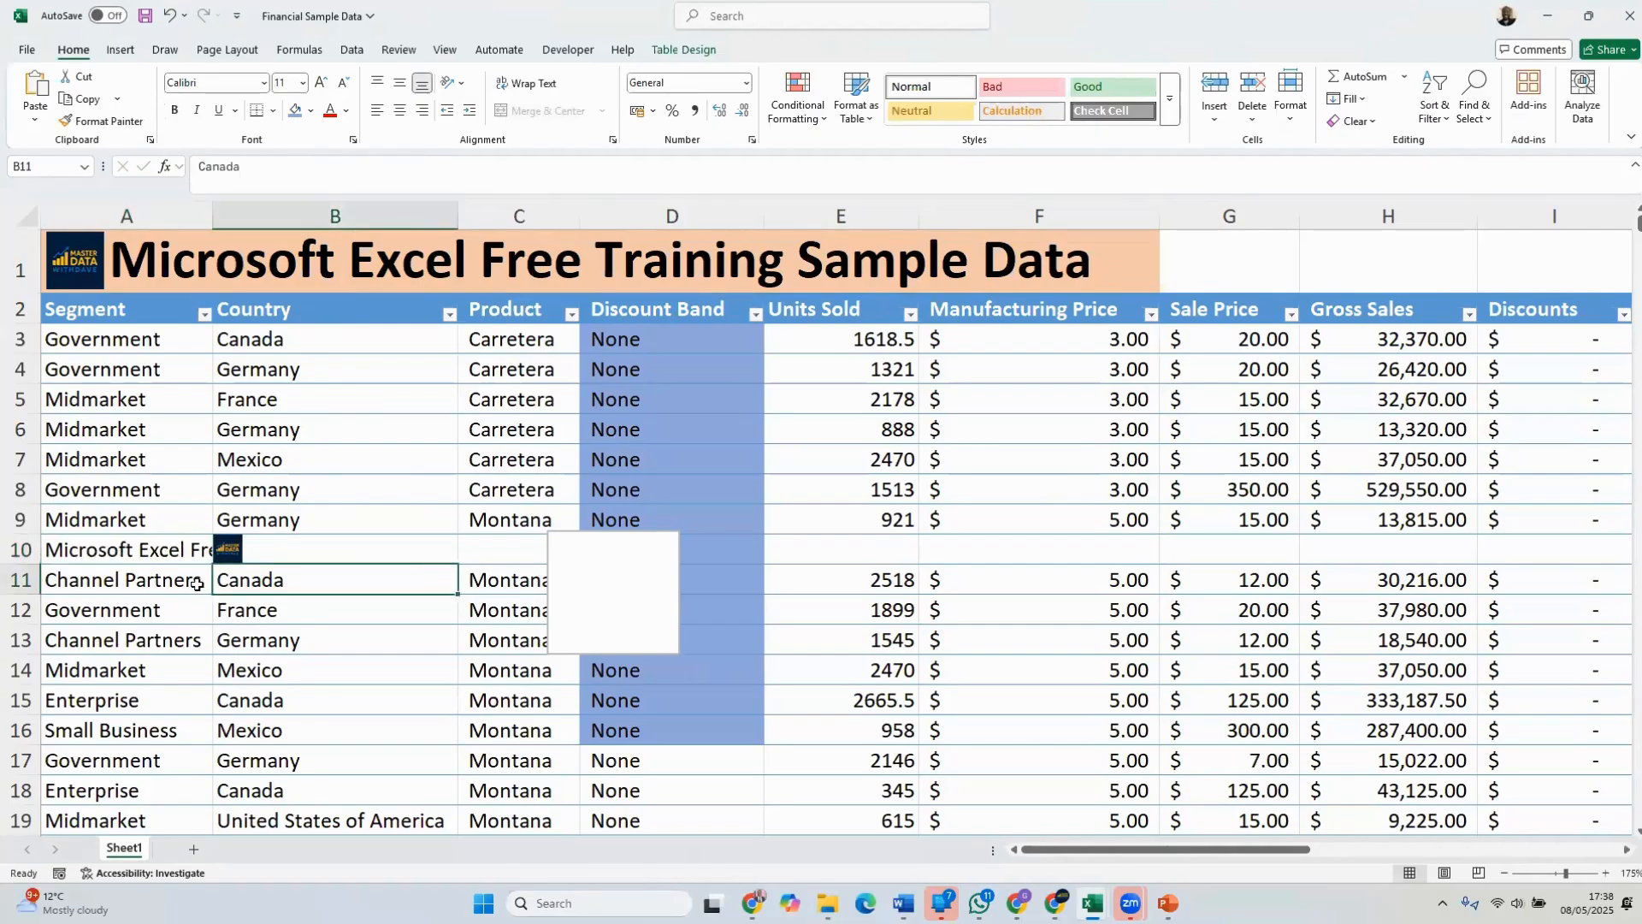
# Try widening the Segment column to show more of the pasted heading text in A10, and undo the width change
pyautogui.click(132, 554)
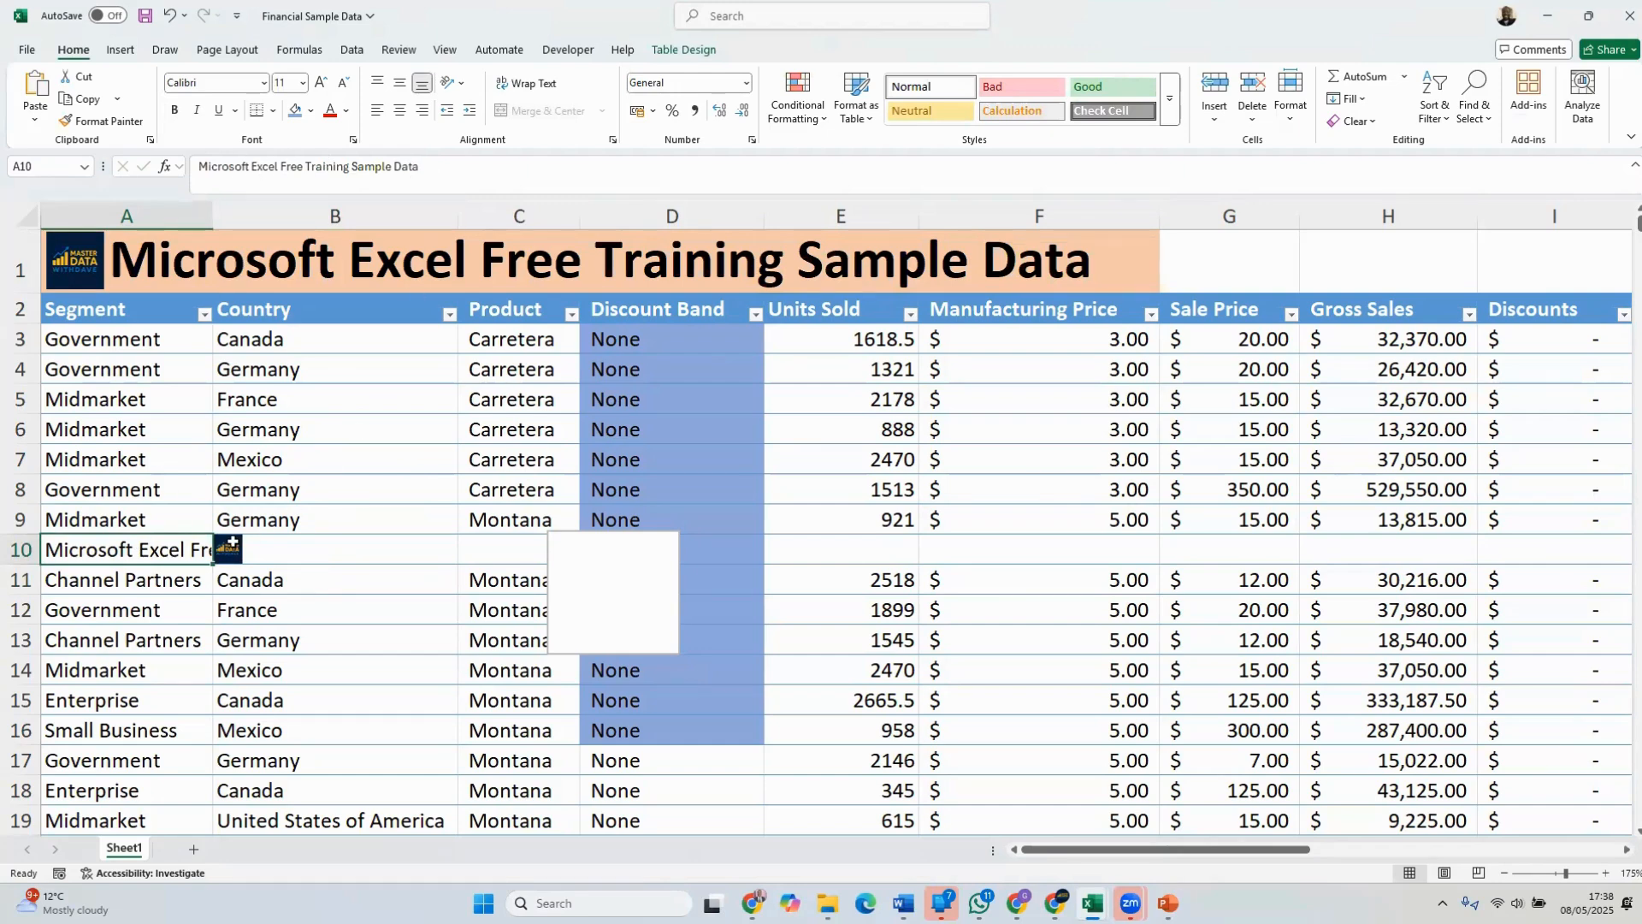
pyautogui.scroll(3, 231, 543)
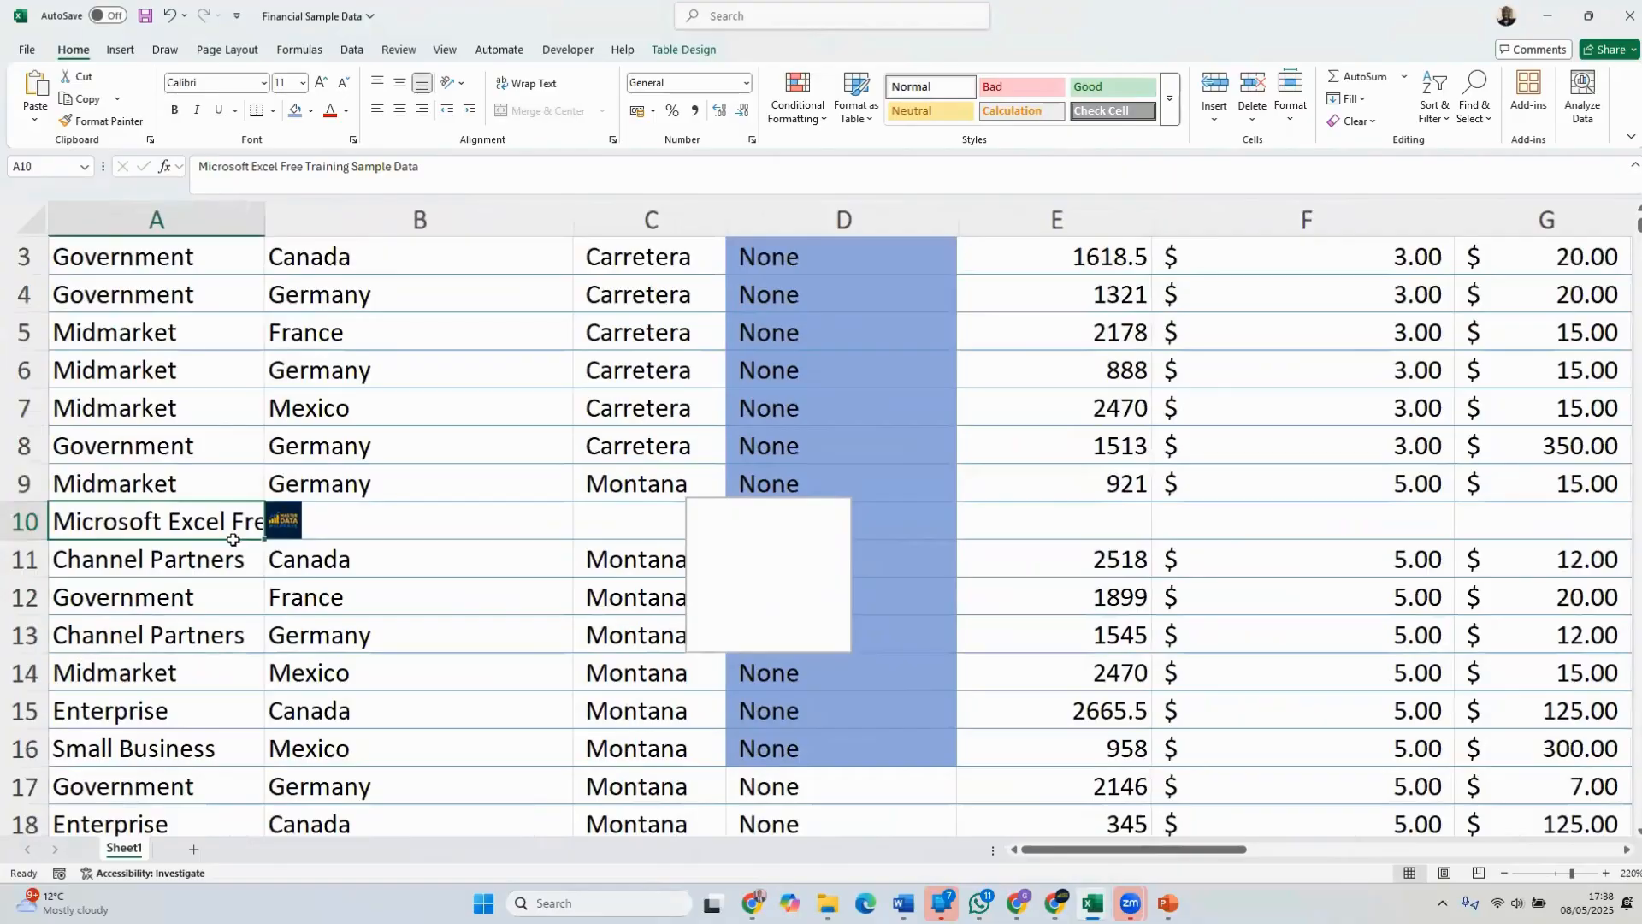
pyautogui.scroll(1, 232, 544)
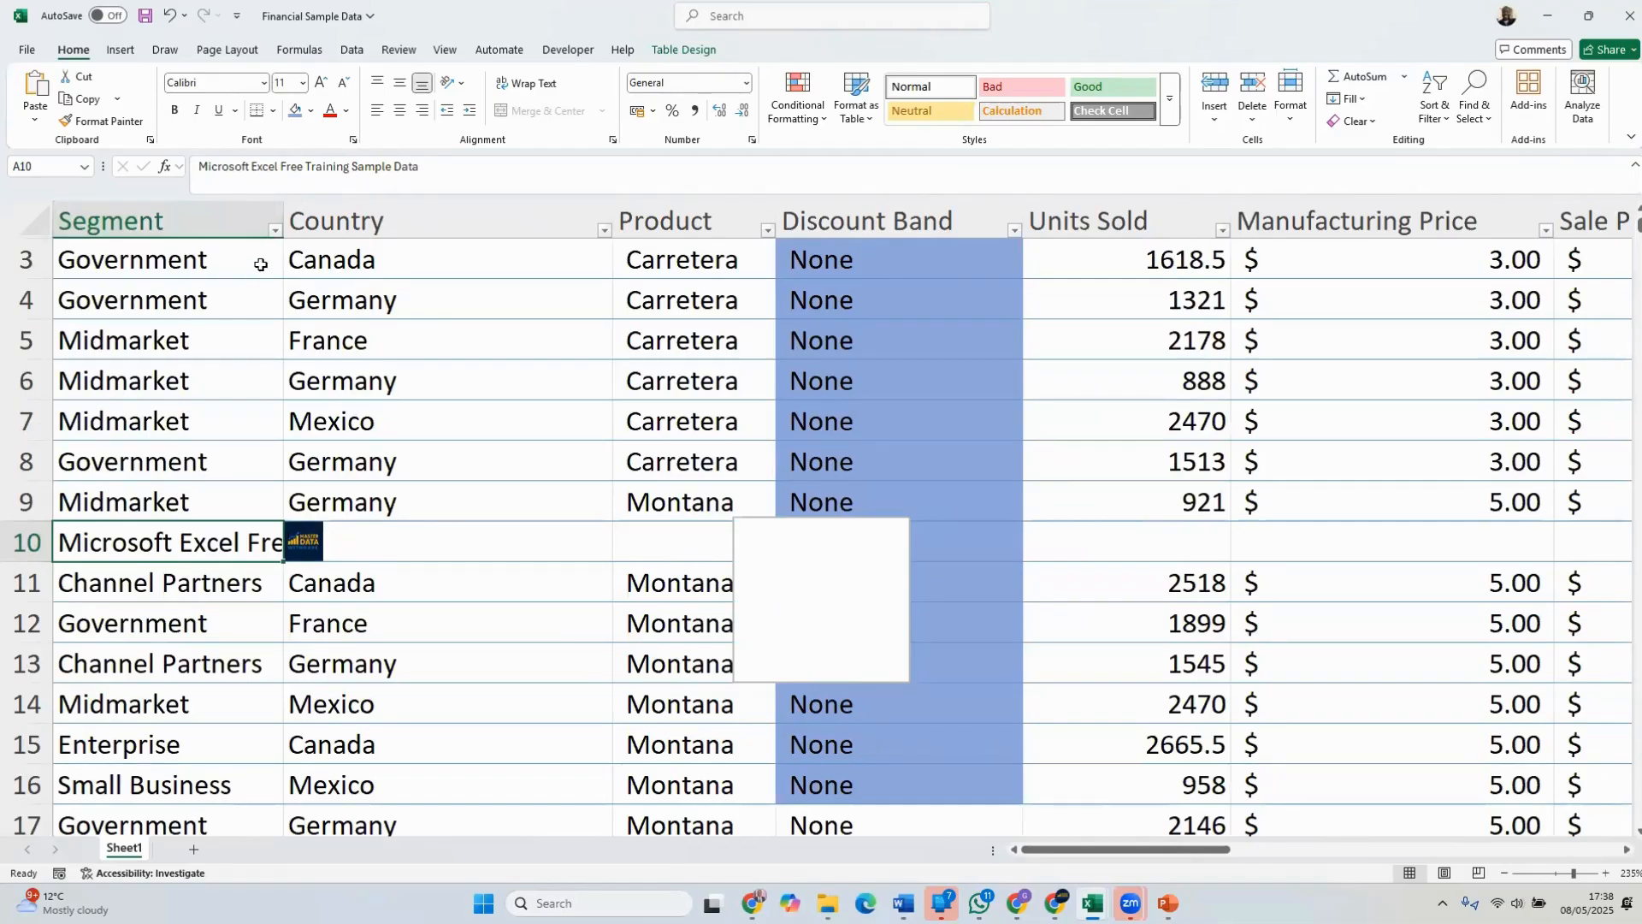
pyautogui.moveTo(282, 214); pyautogui.dragTo(507, 212)
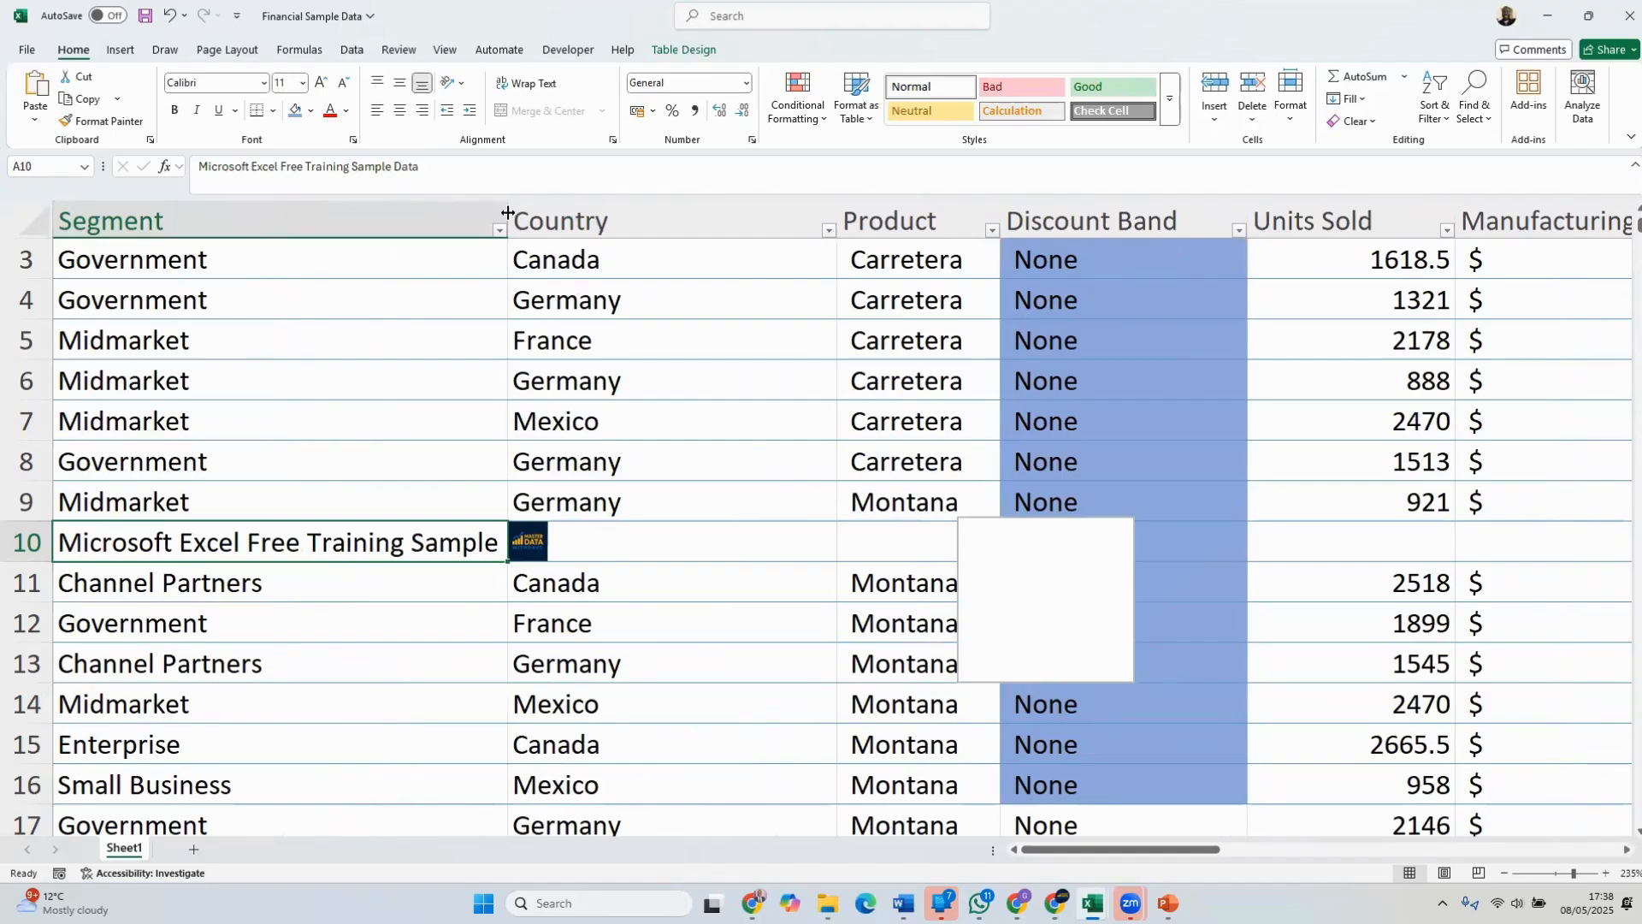
pyautogui.scroll(1, 343, 426)
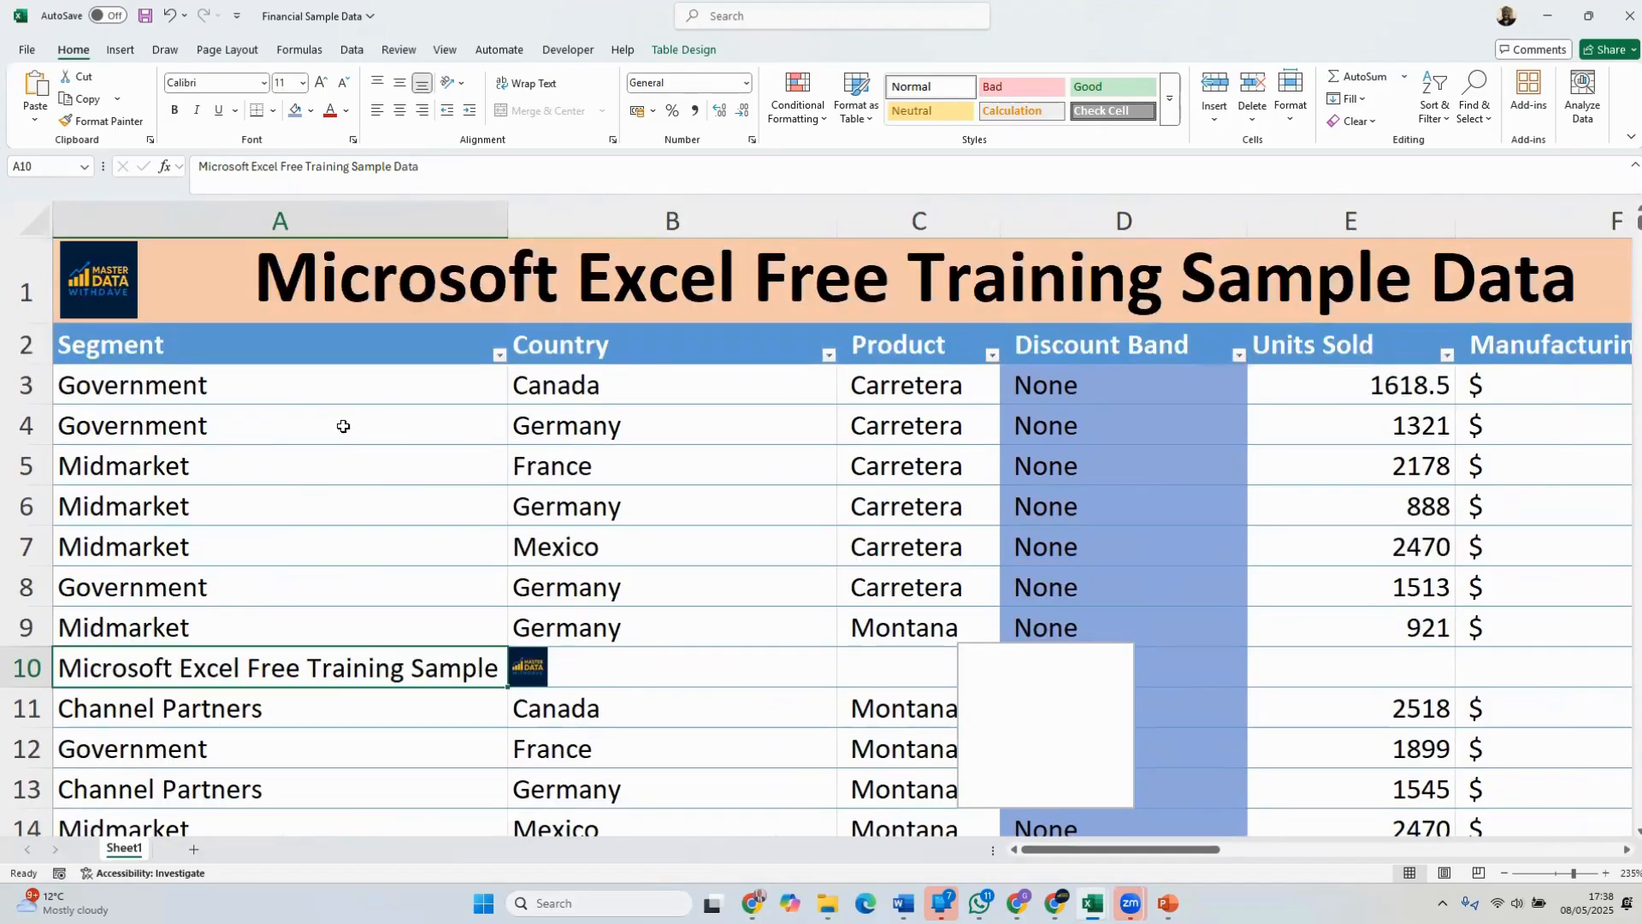
pyautogui.scroll(-10, 343, 426)
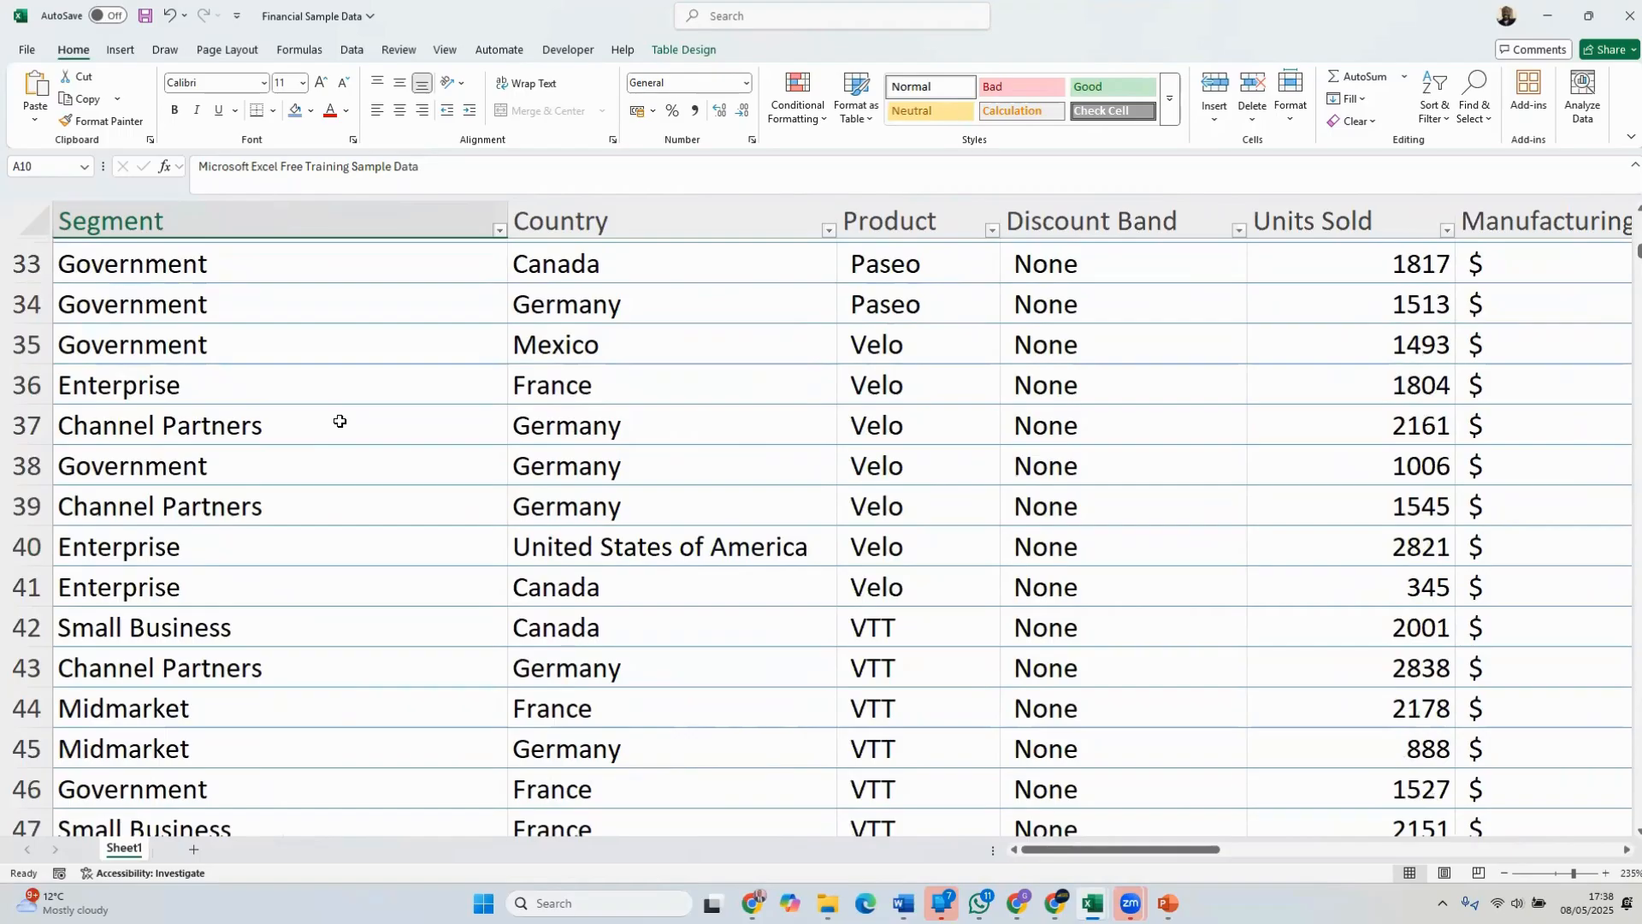
pyautogui.scroll(10, 339, 421)
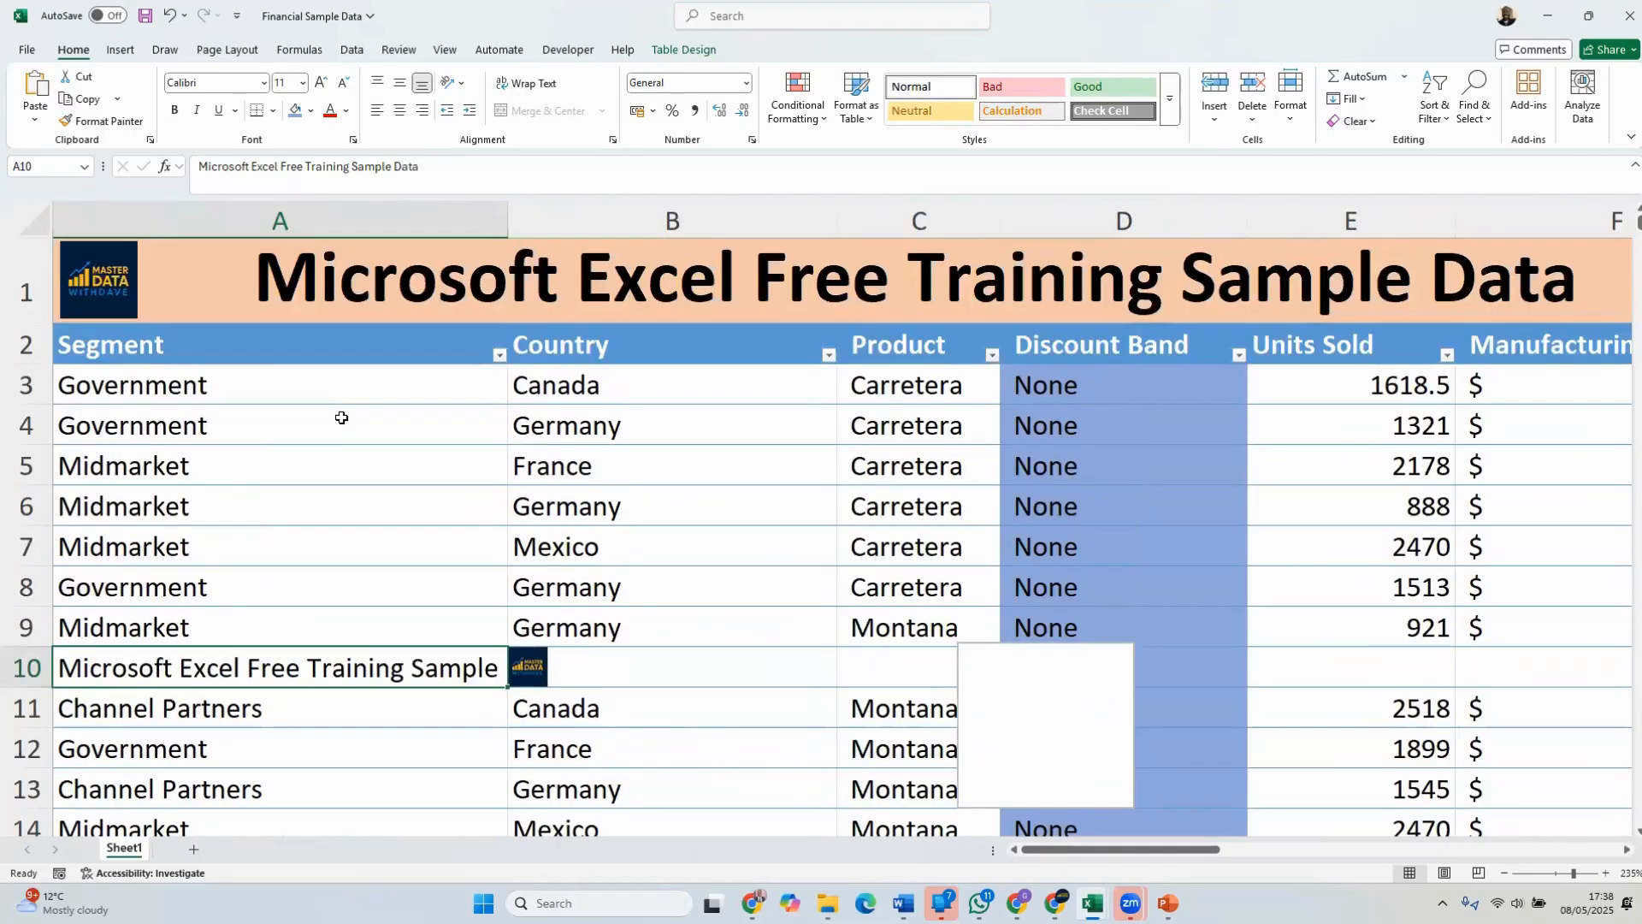
pyautogui.scroll(-1, 341, 413)
pyautogui.scroll(1, 342, 408)
pyautogui.hotkey('ctrl', 'z')
# Try wrapping the text in all Segment column data cells, examine how row 10 looks, and undo the wrapping
pyautogui.click(377, 627)
pyautogui.scroll(-1, 378, 590)
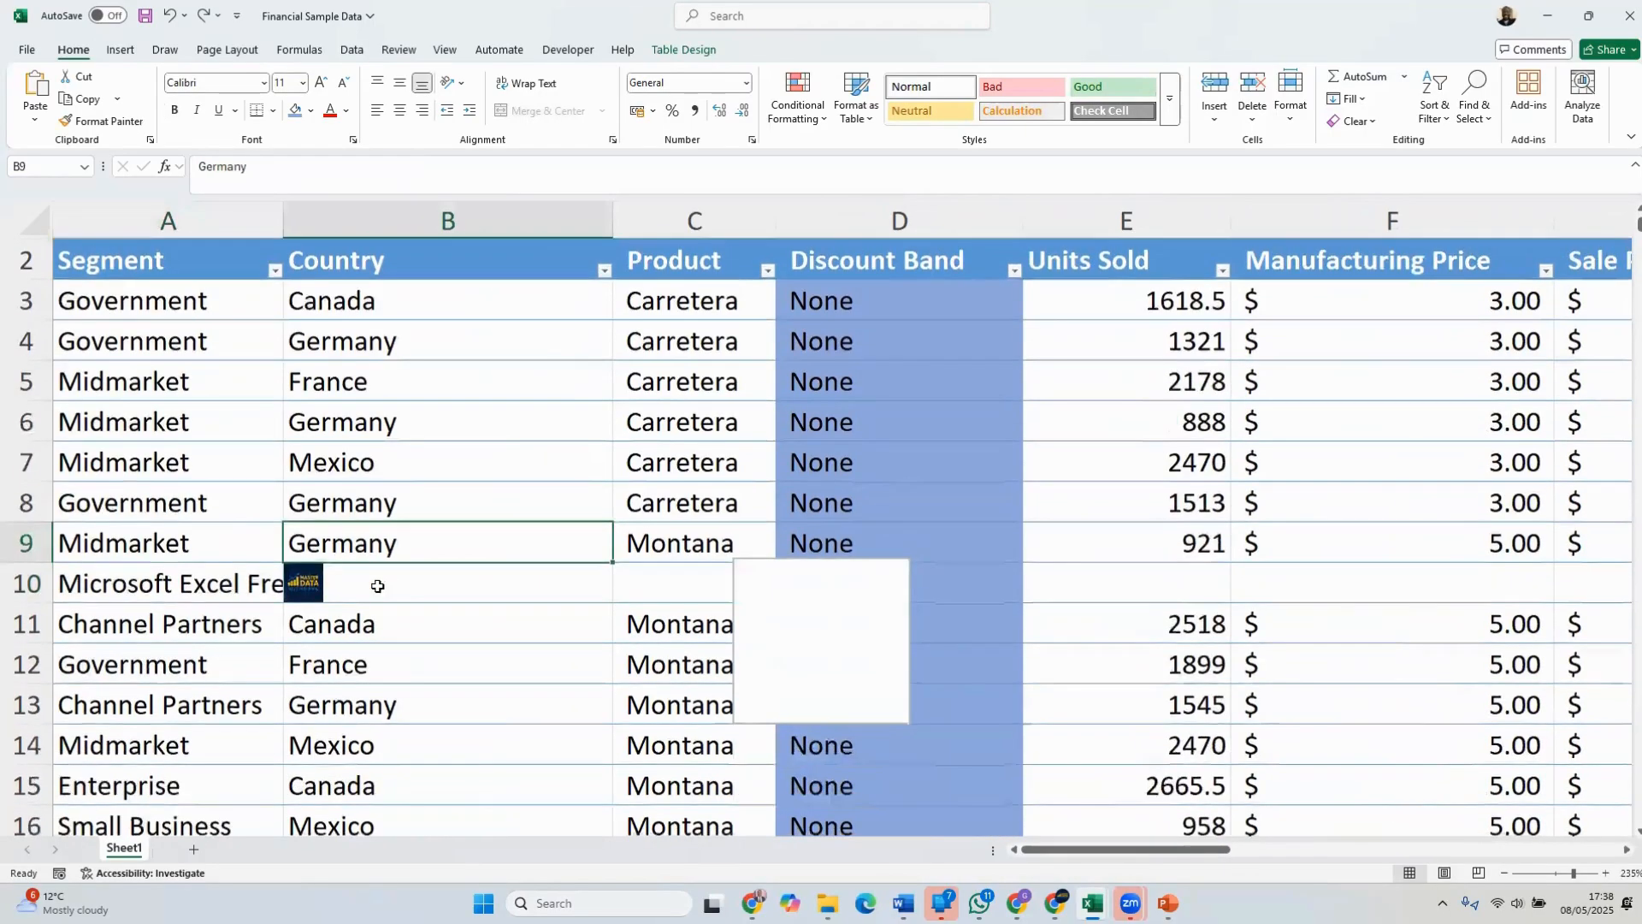
pyautogui.scroll(-3, 378, 586)
pyautogui.click(211, 313)
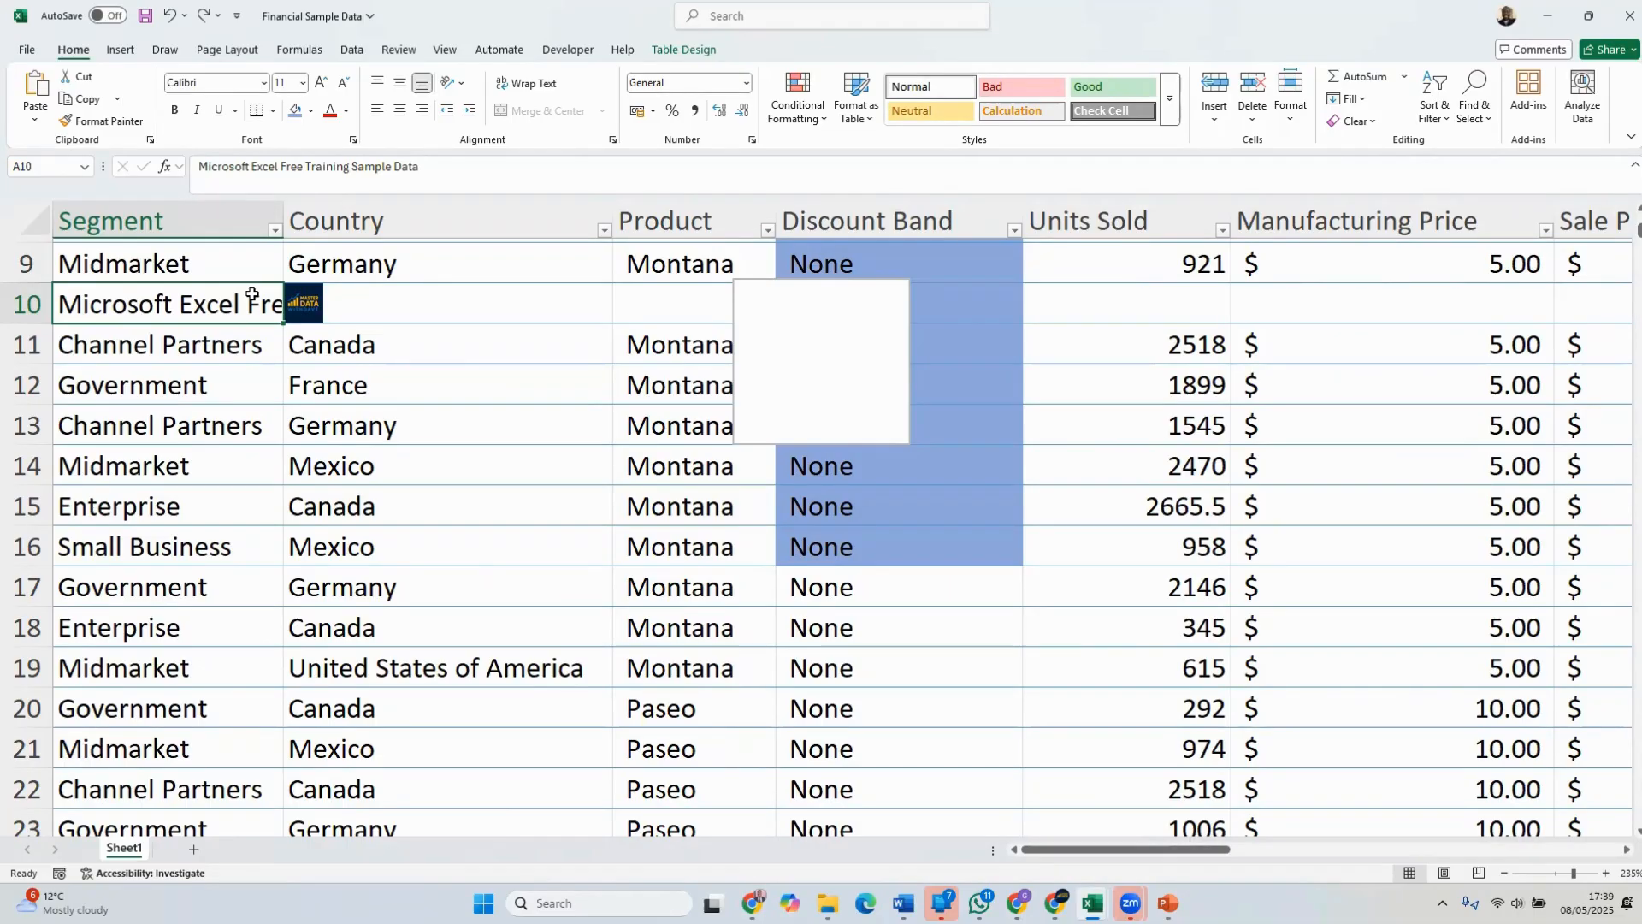
pyautogui.click(229, 207)
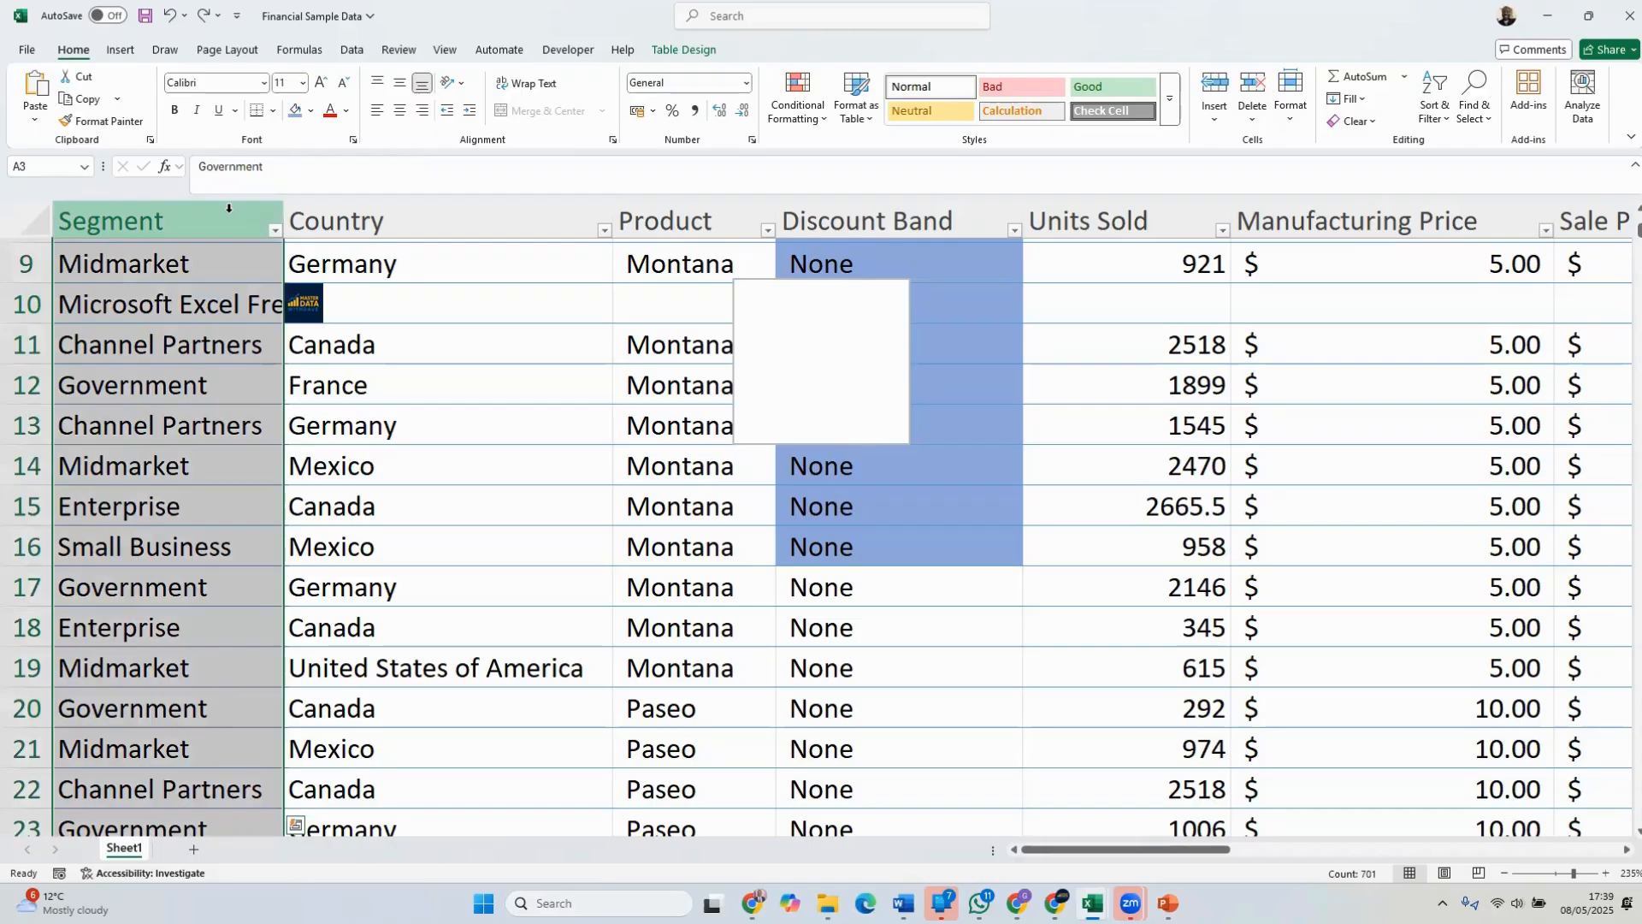
pyautogui.click(525, 84)
pyautogui.scroll(-3, 396, 283)
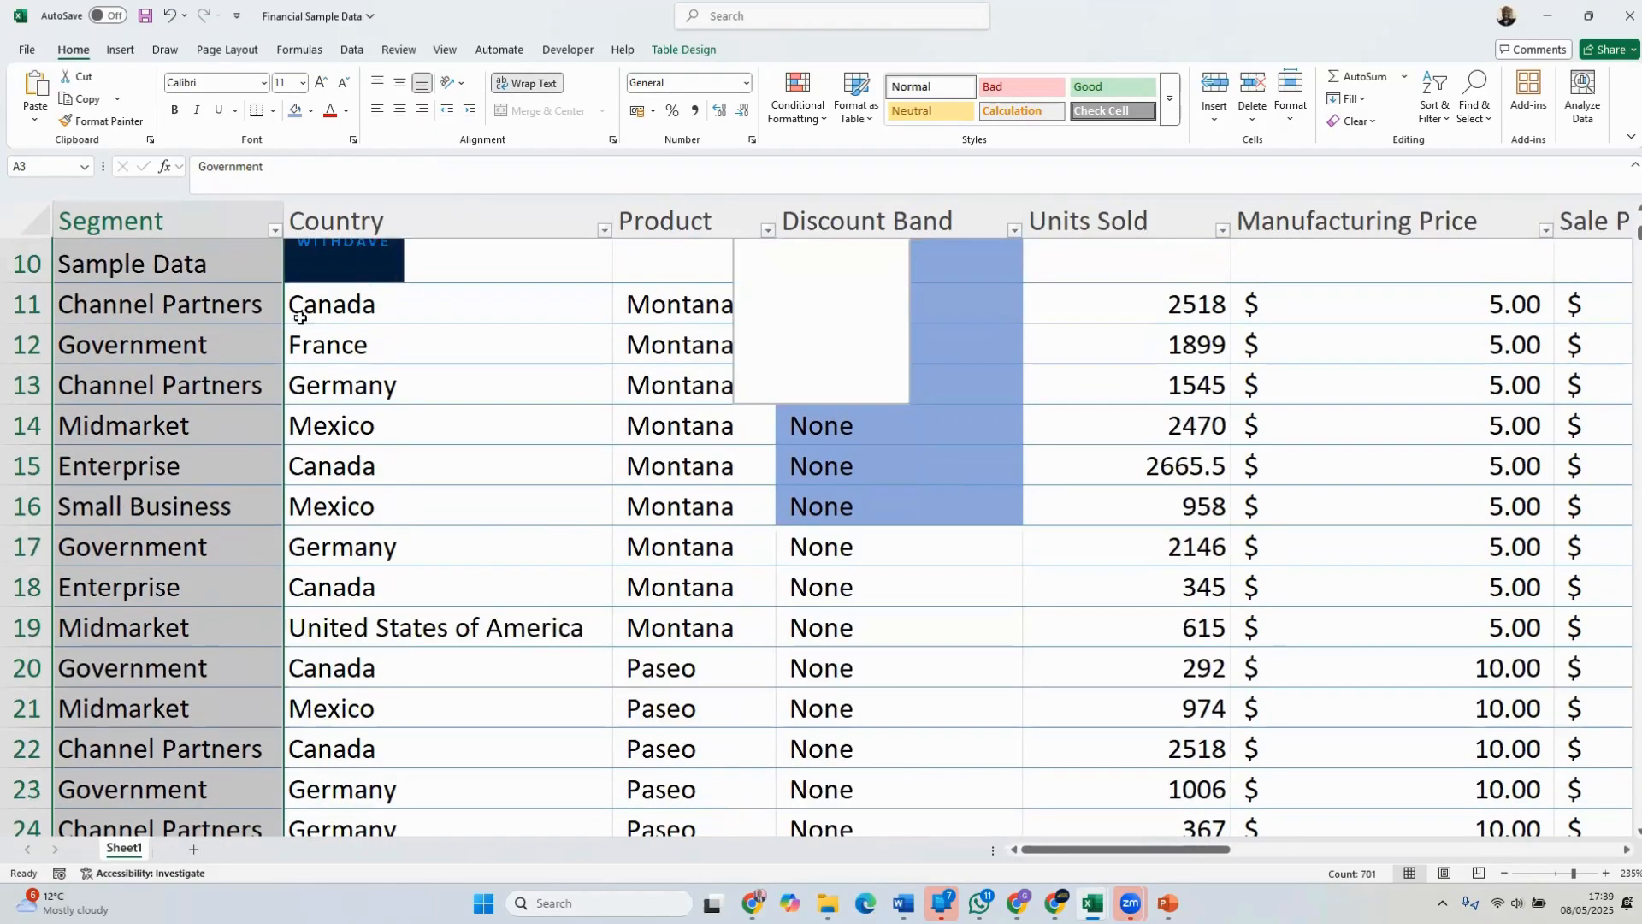
pyautogui.scroll(-2, 293, 310)
pyautogui.scroll(5, 293, 310)
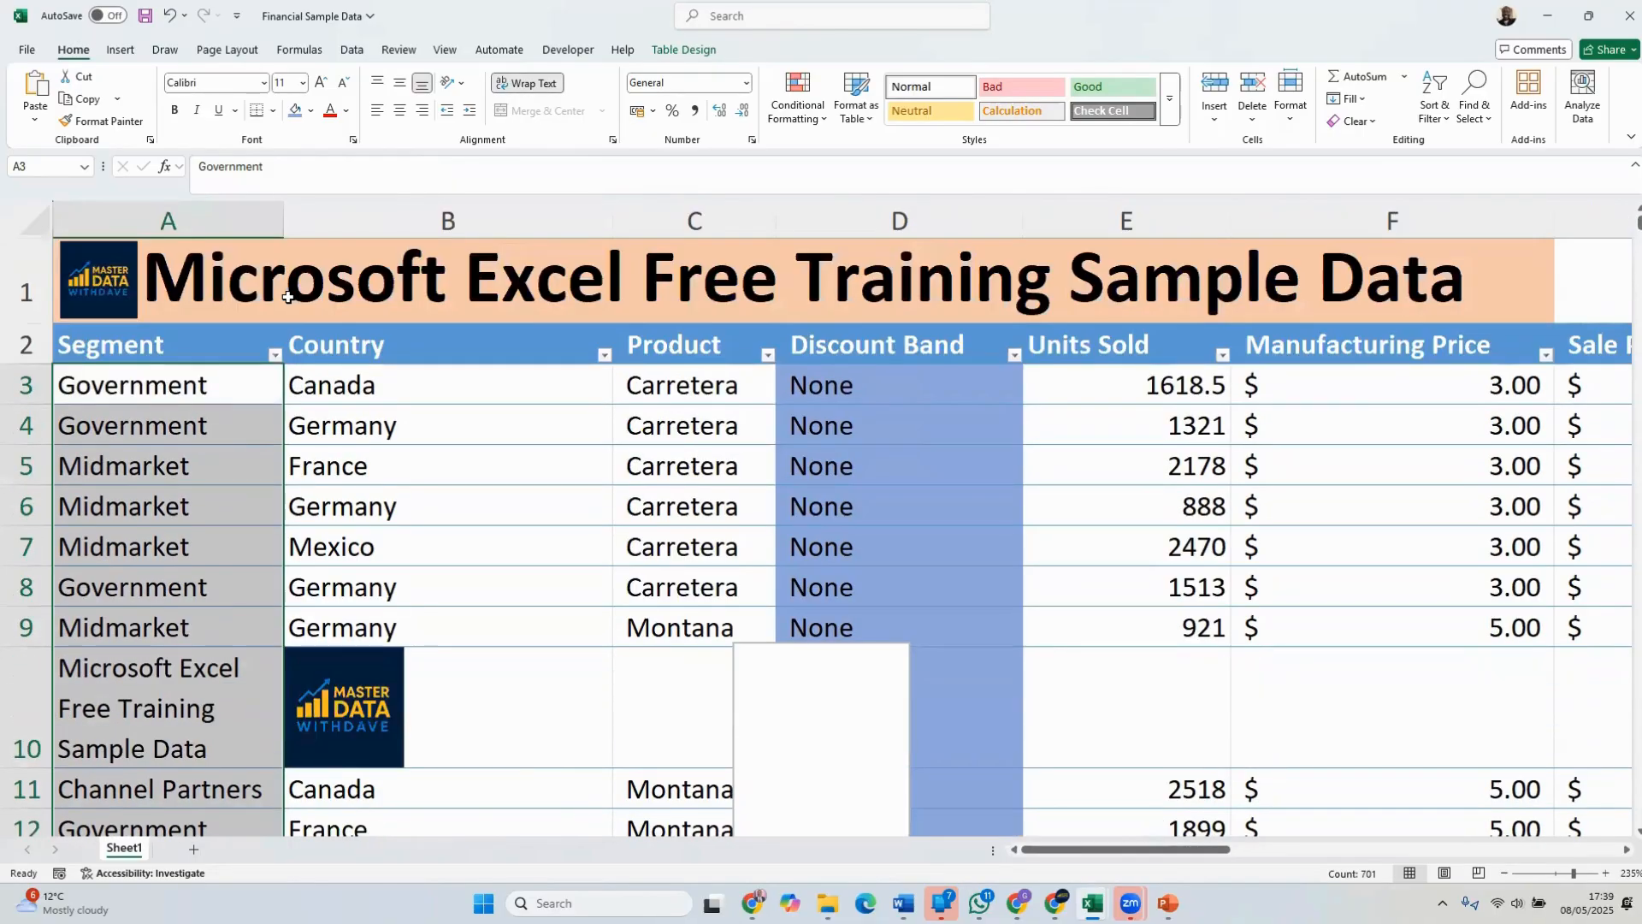
pyautogui.scroll(-2, 283, 292)
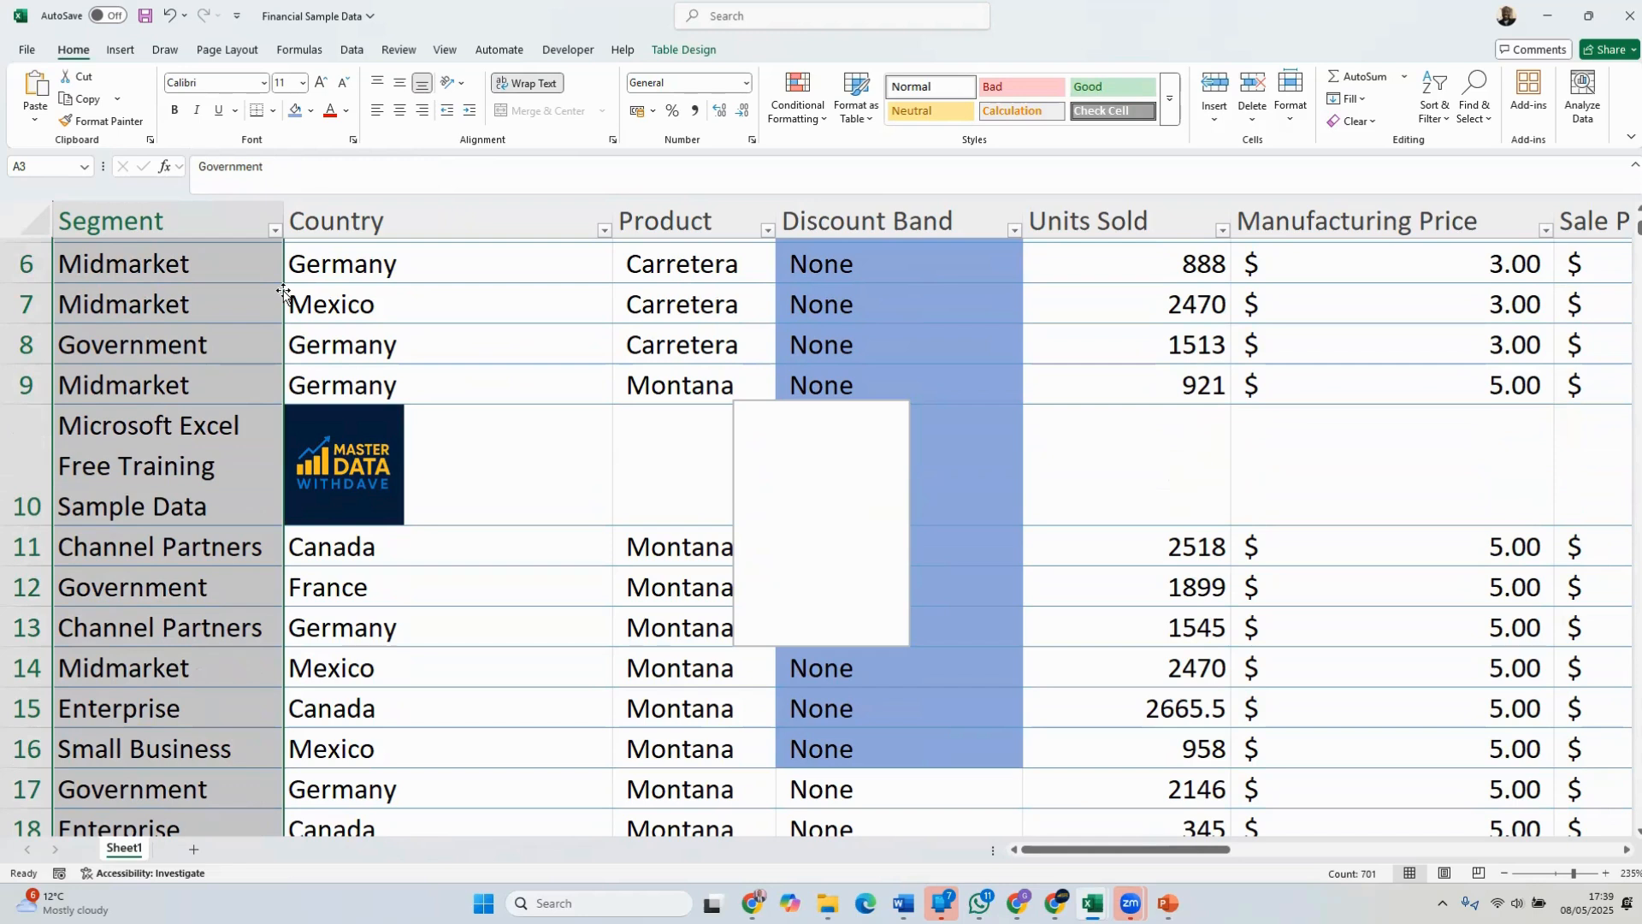
pyautogui.click(176, 508)
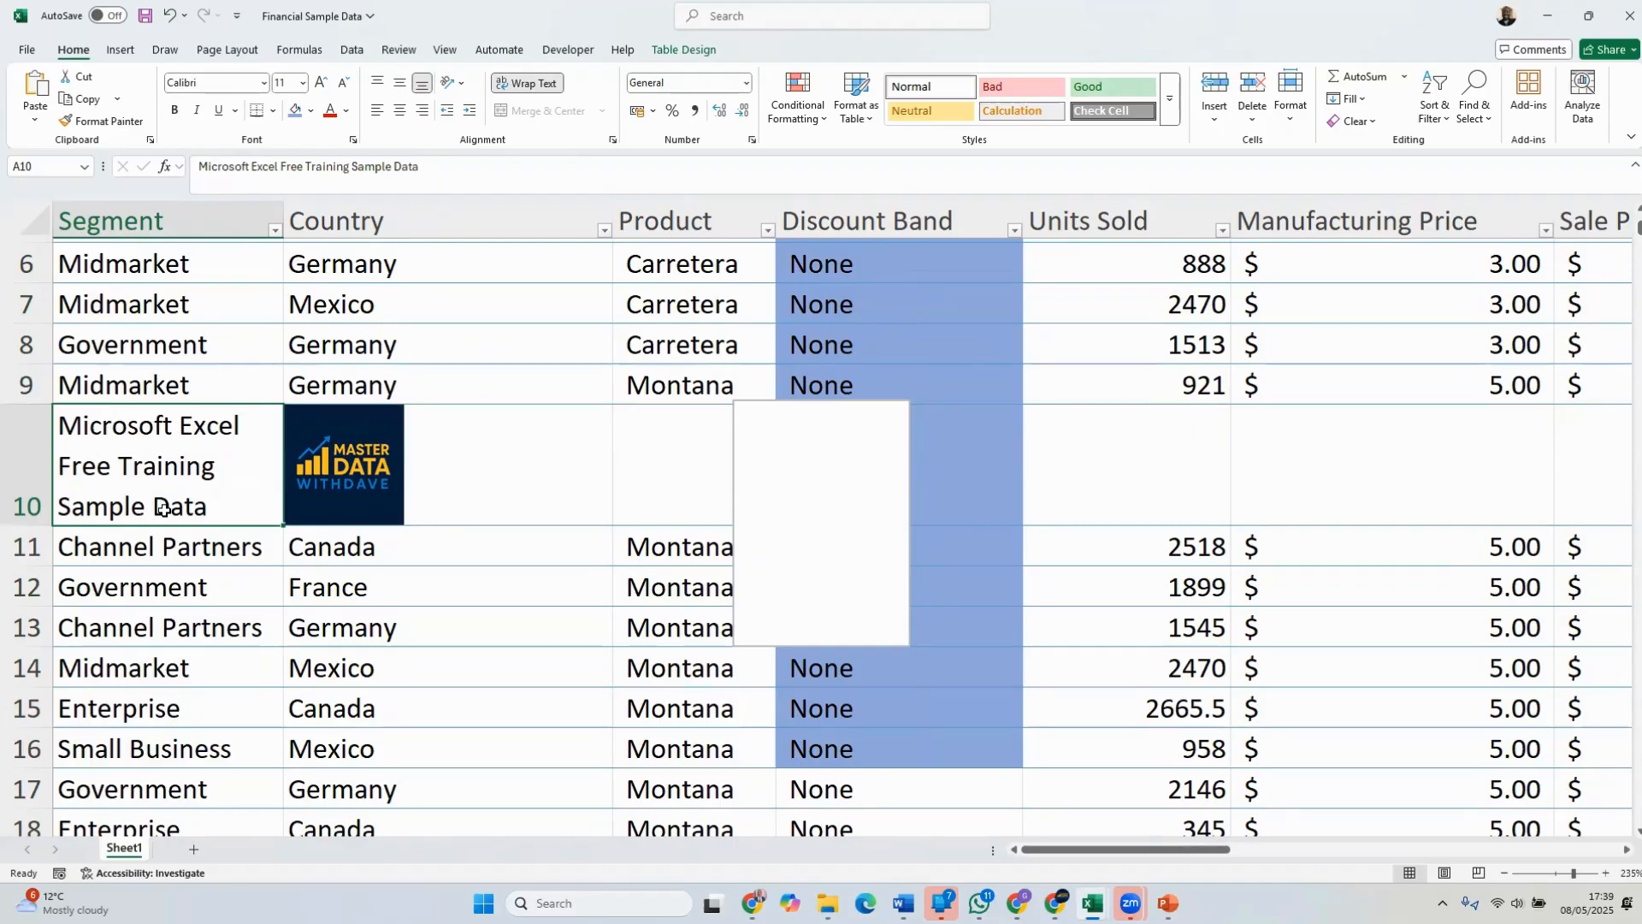
pyautogui.hotkey('ctrl', 'z')
# Color the heading text in cell A10 red
pyautogui.click(163, 510)
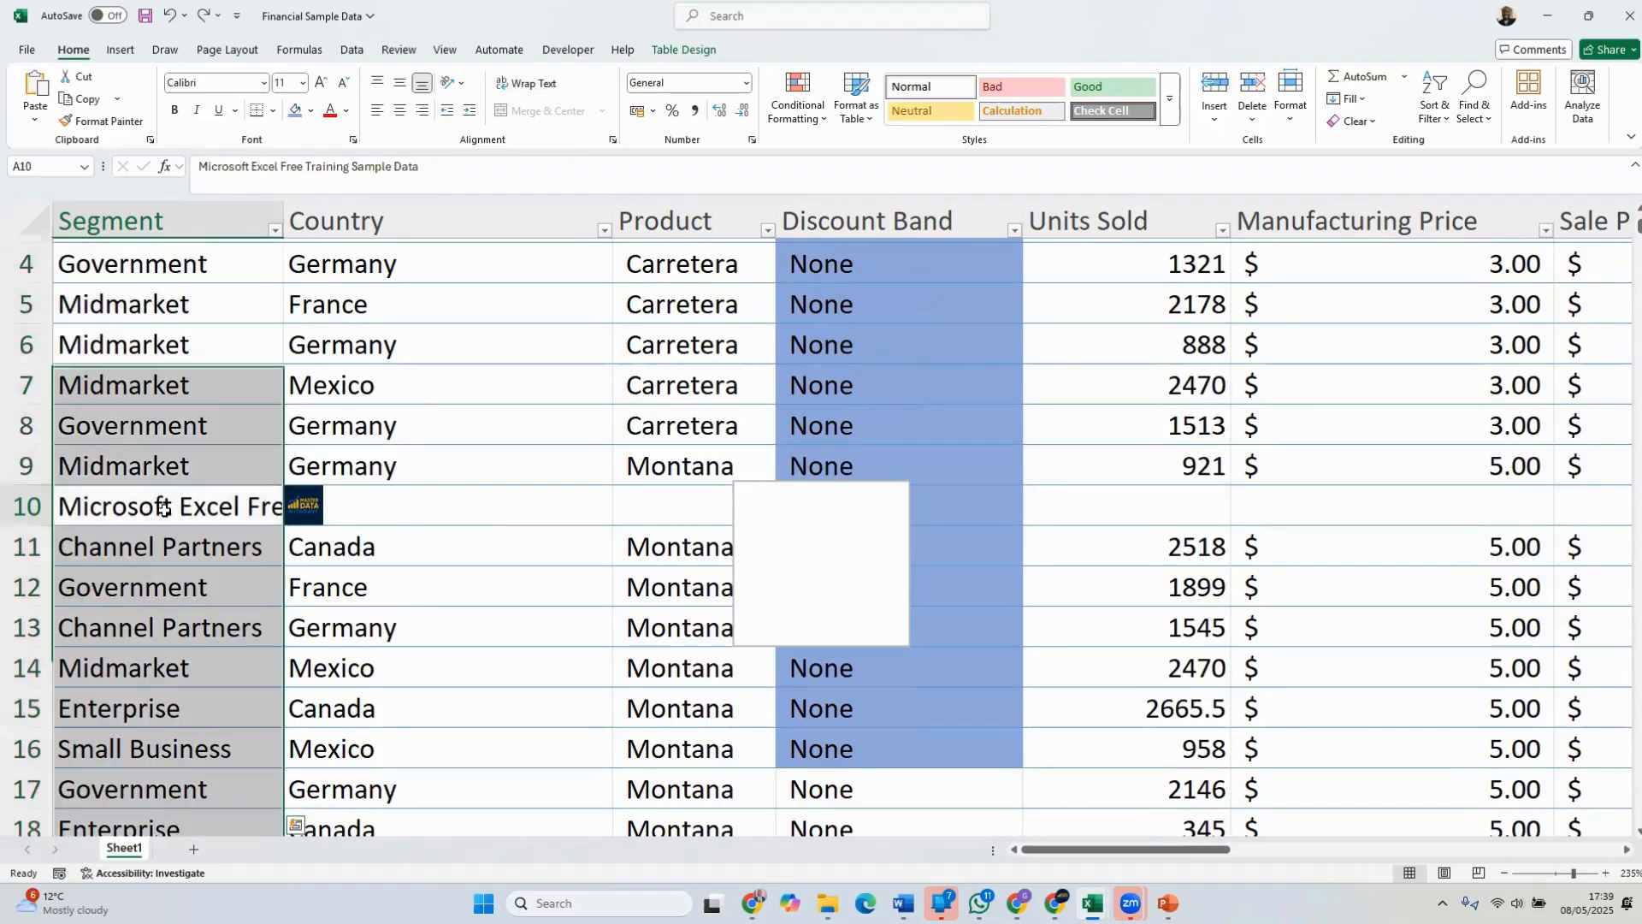
pyautogui.click(330, 114)
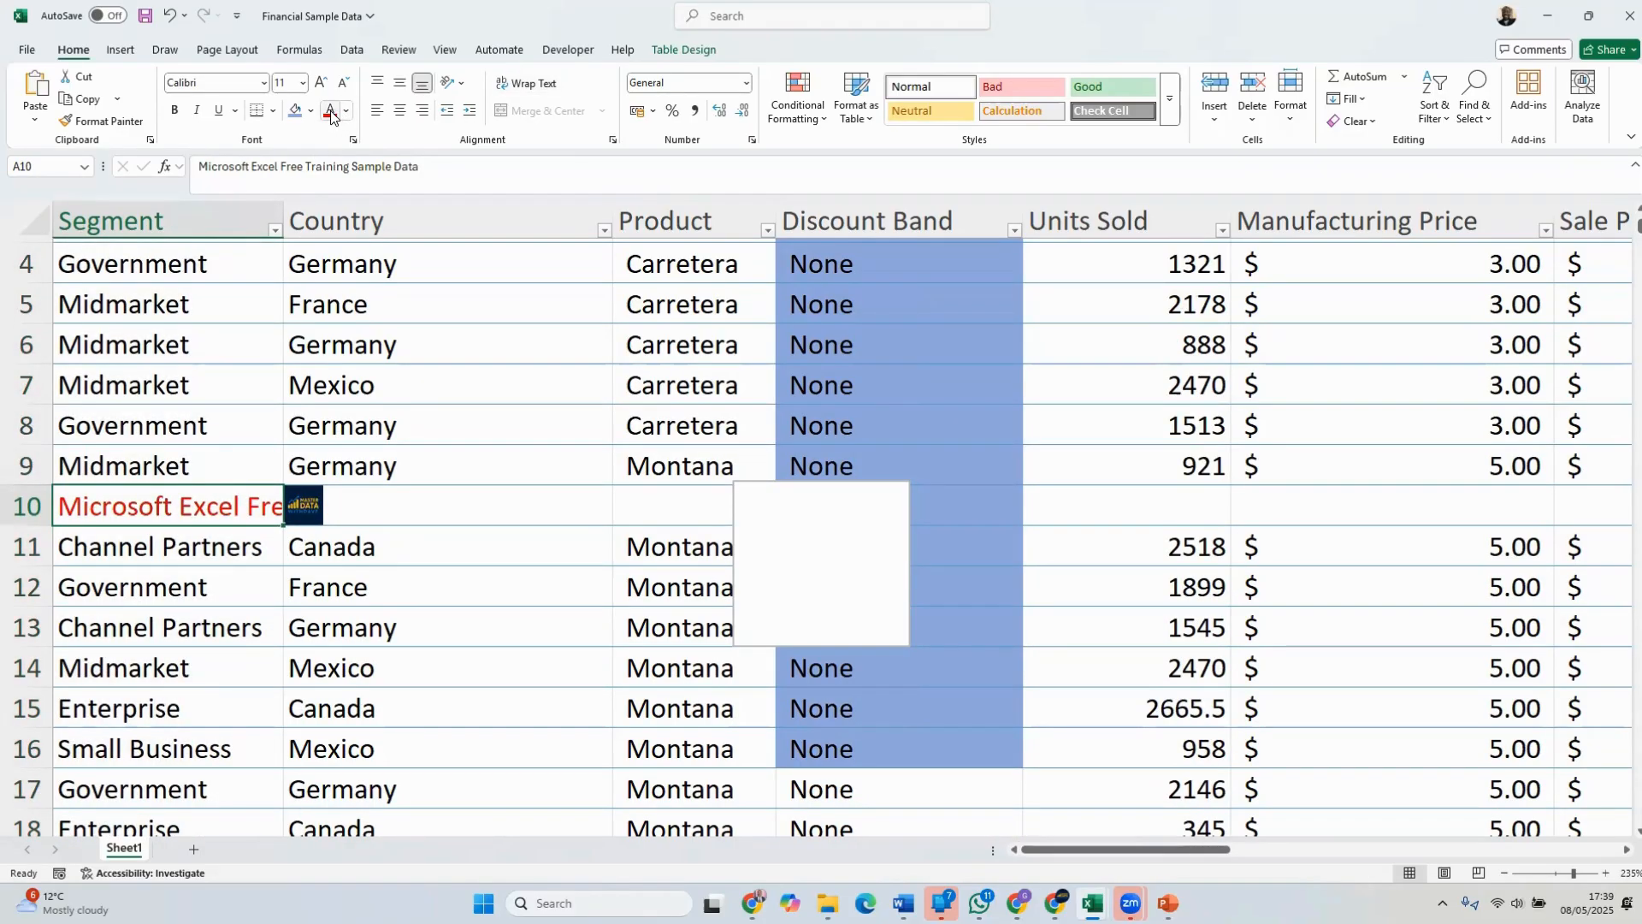
pyautogui.click(436, 412)
pyautogui.scroll(-1, 440, 431)
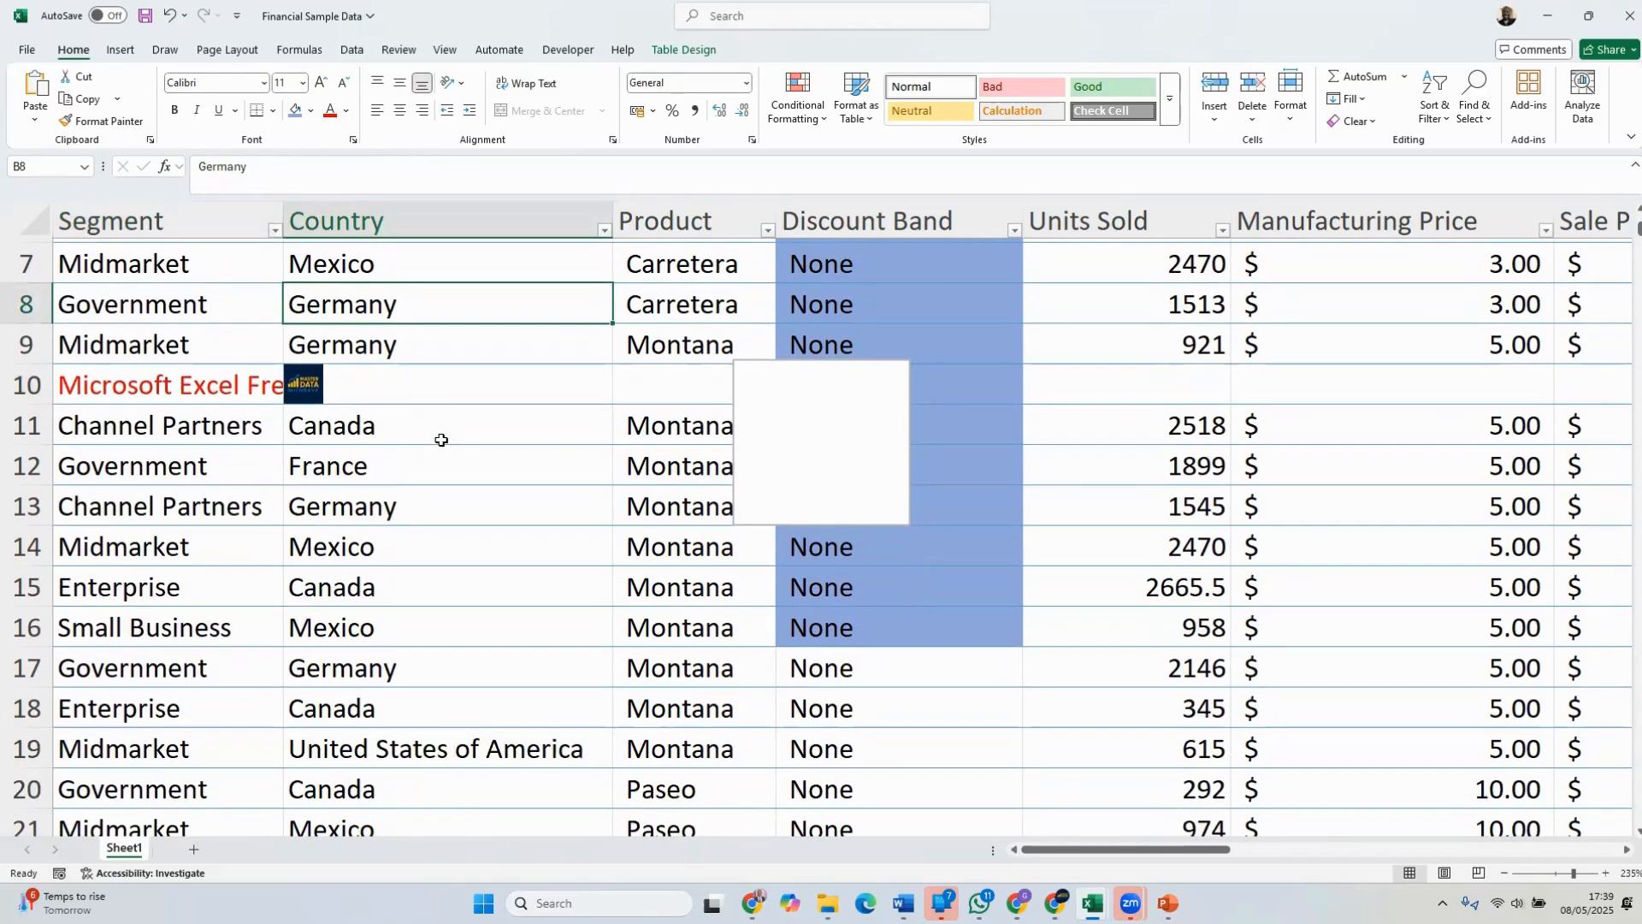
# Try wrapping the text in cell A10 alone, and undo the wrapping
pyautogui.click(167, 389)
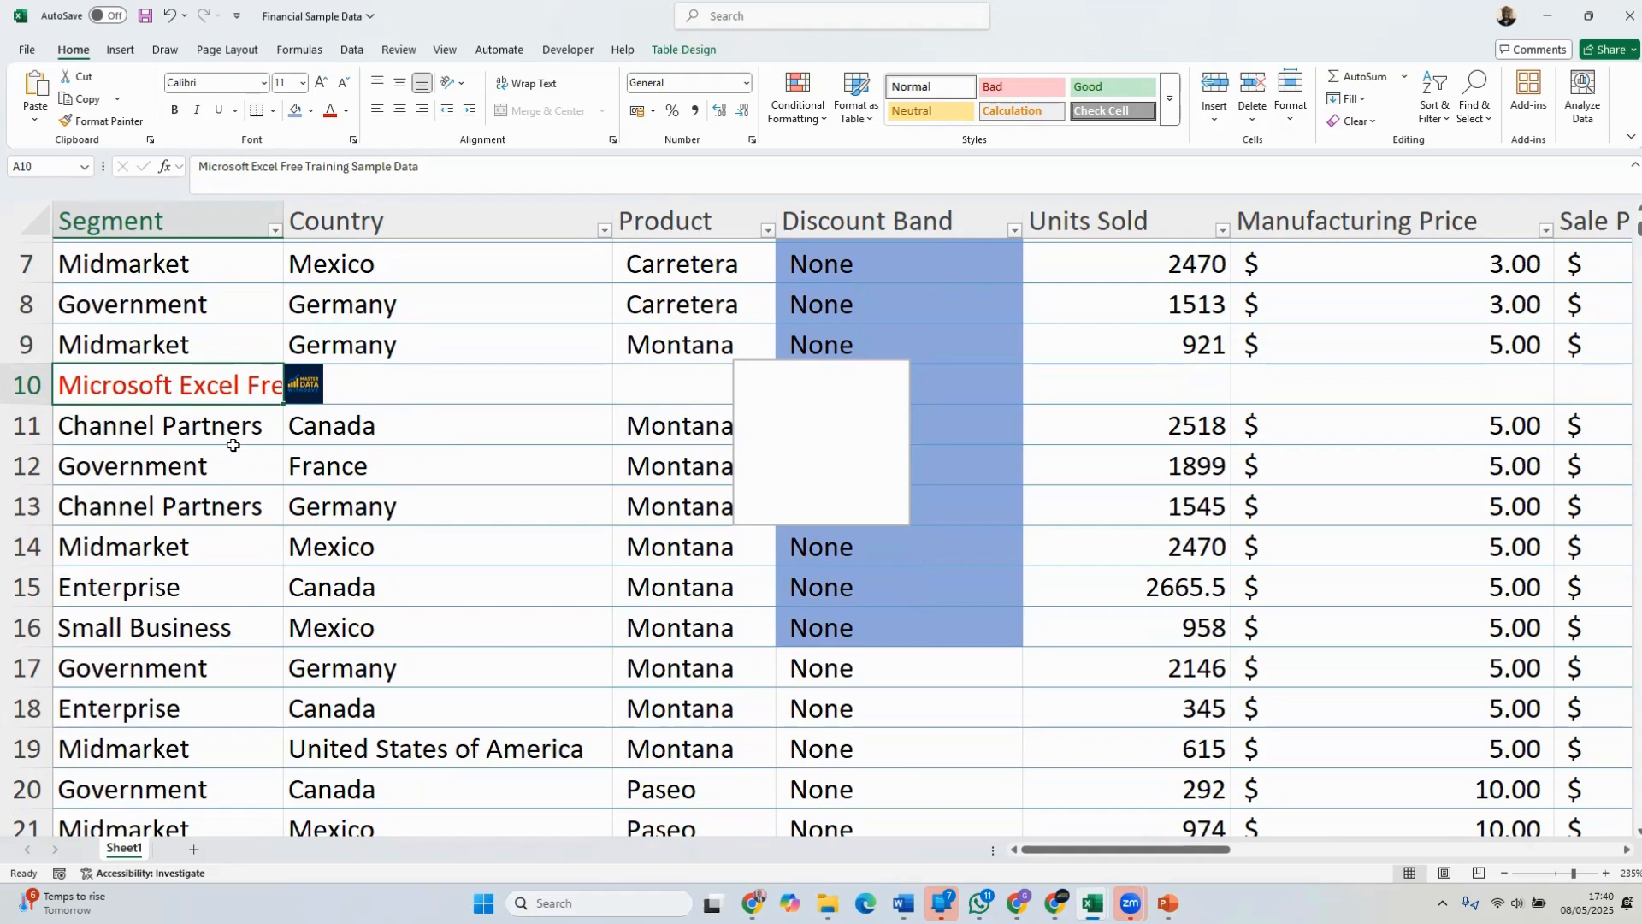
pyautogui.click(524, 85)
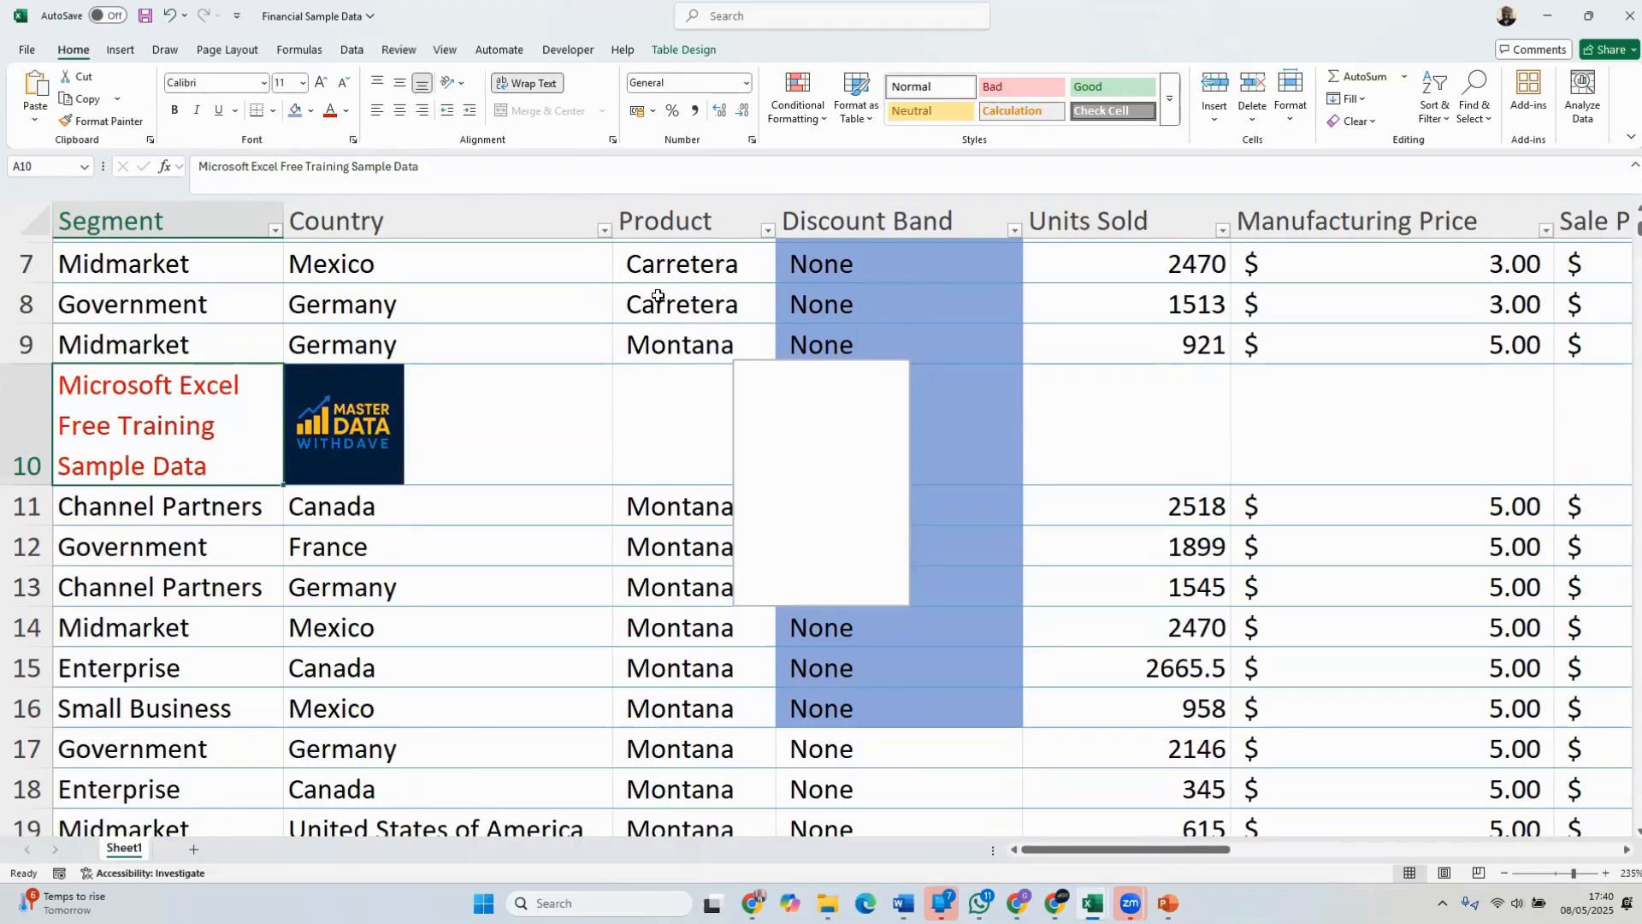
pyautogui.hotkey('ctrl', 'z')
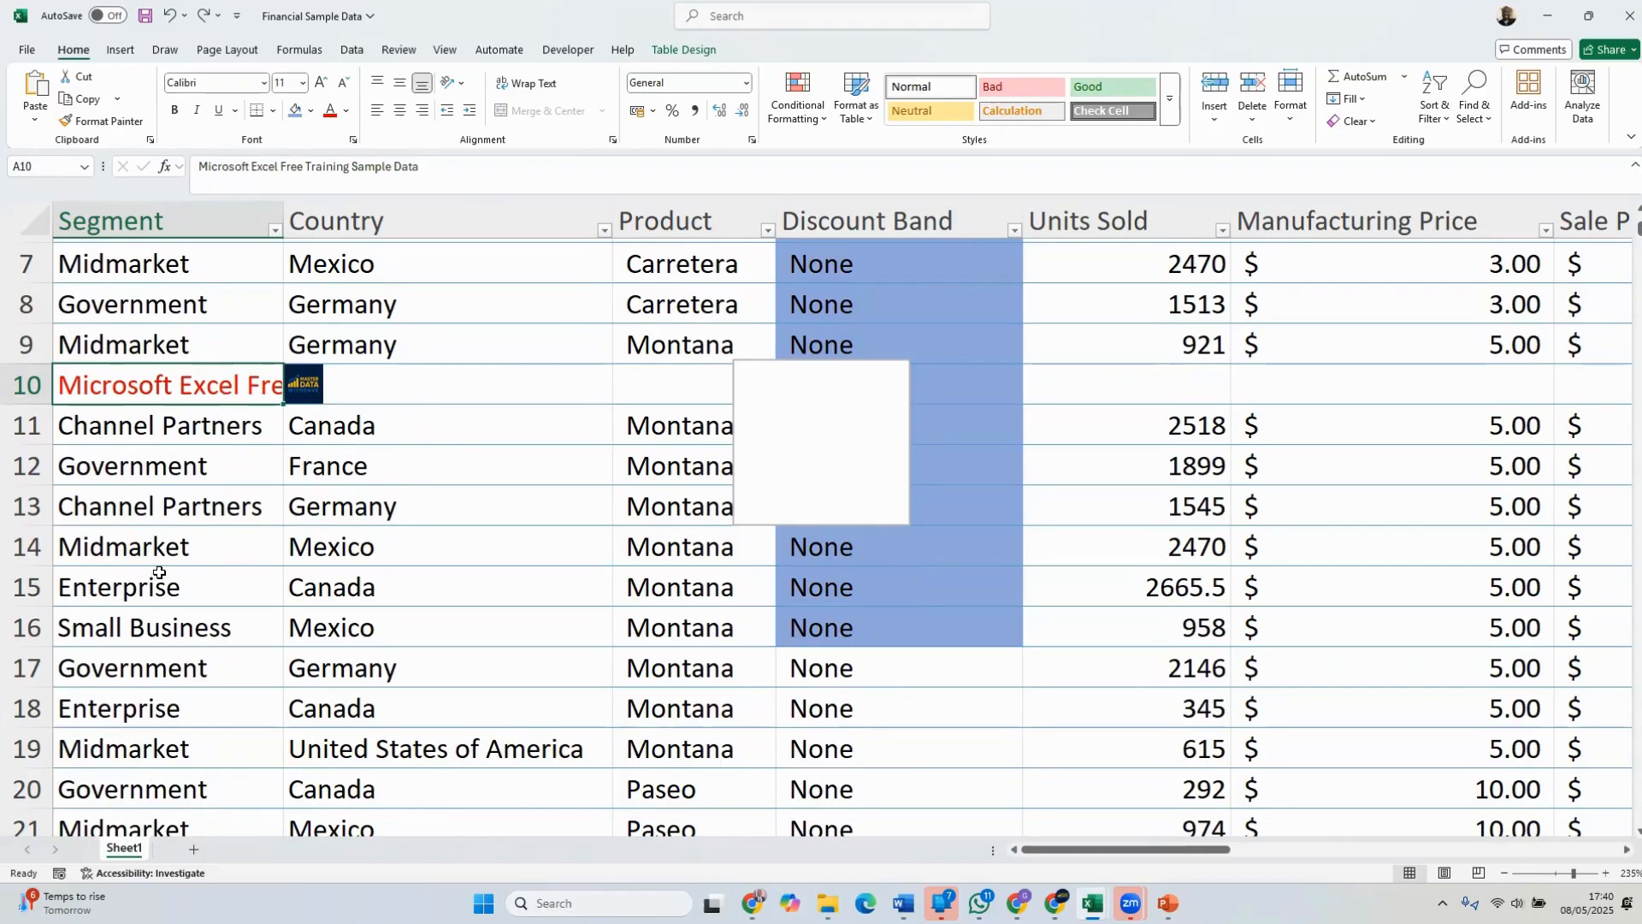
# Wrap the text in all Segment column data cells and inspect the red heading text in A10
pyautogui.click(181, 208)
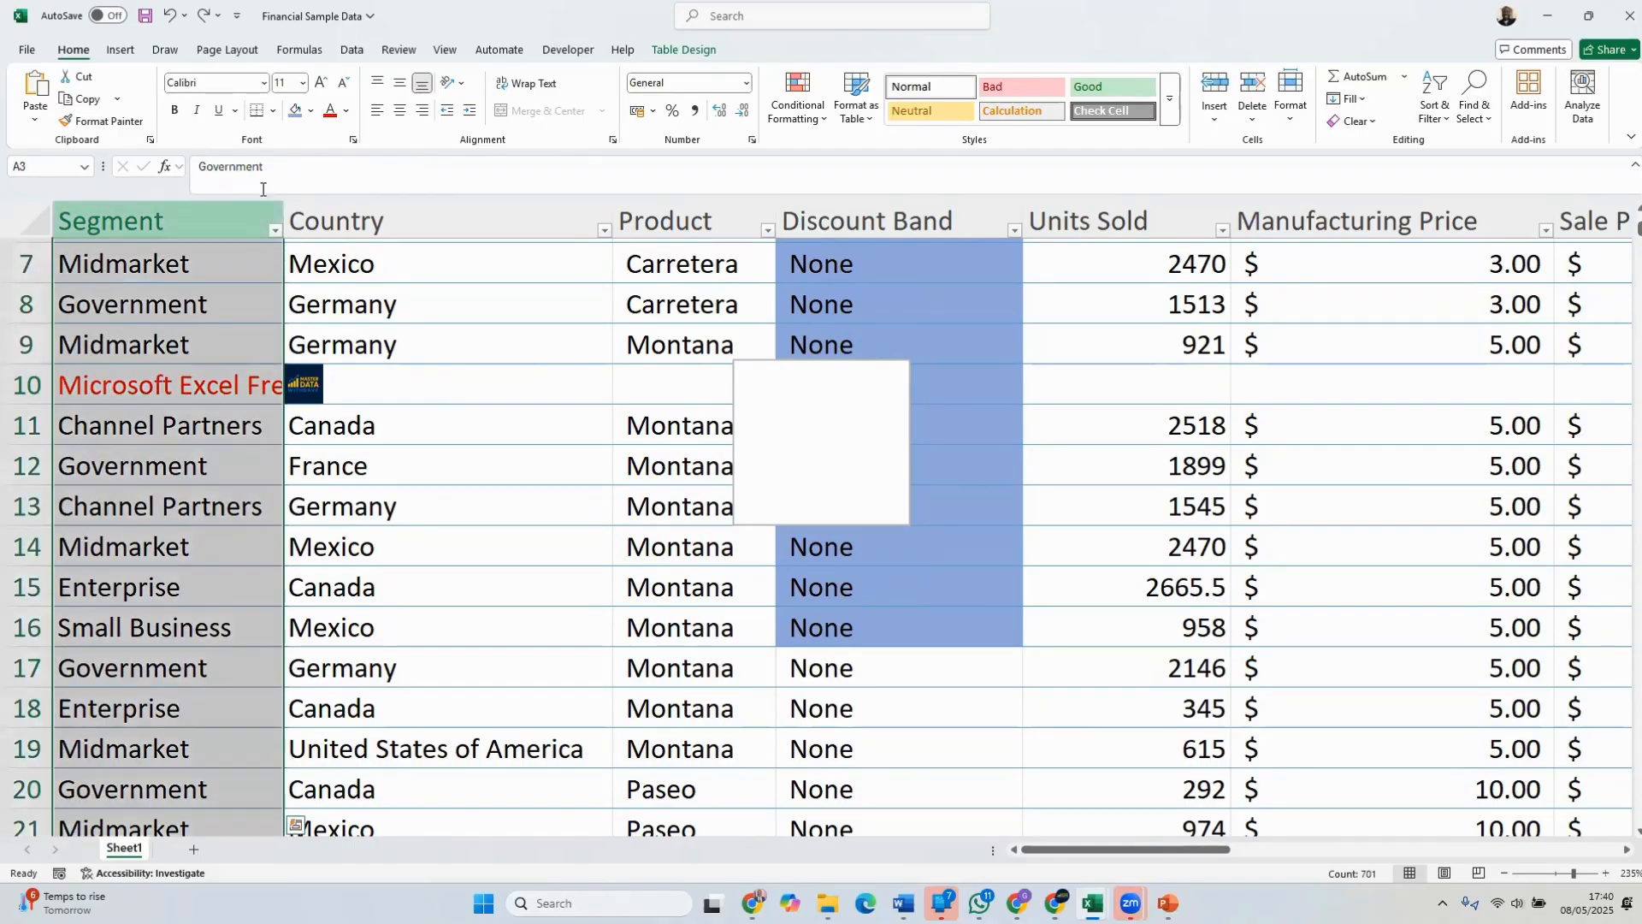
pyautogui.click(526, 83)
pyautogui.scroll(-3, 450, 257)
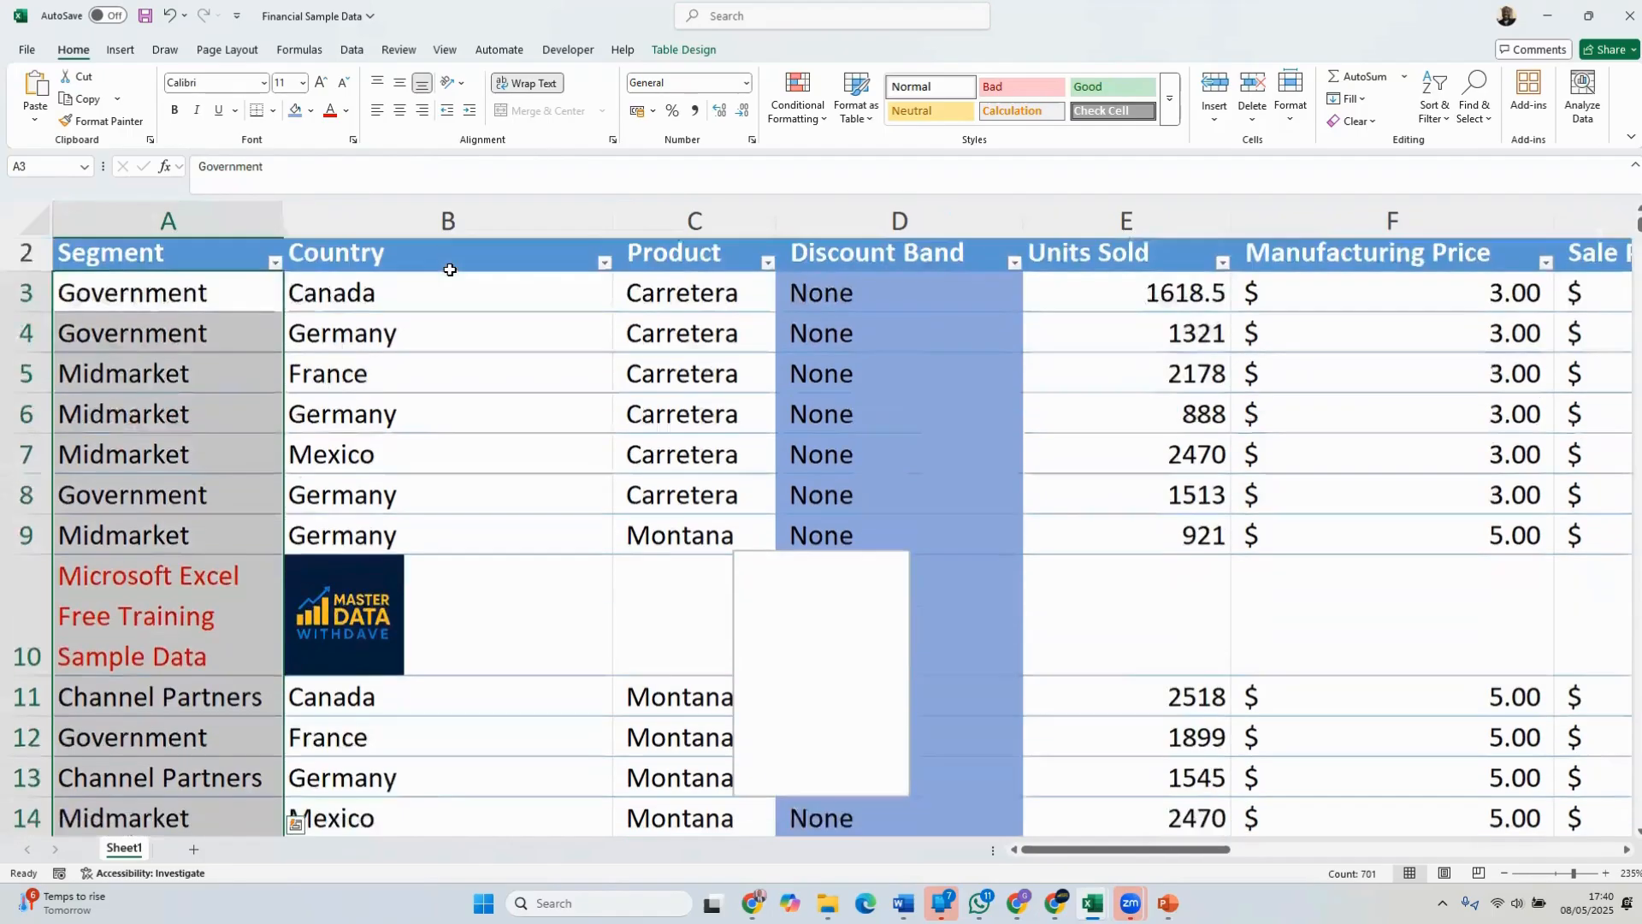
pyautogui.click(188, 355)
pyautogui.scroll(3, 523, 349)
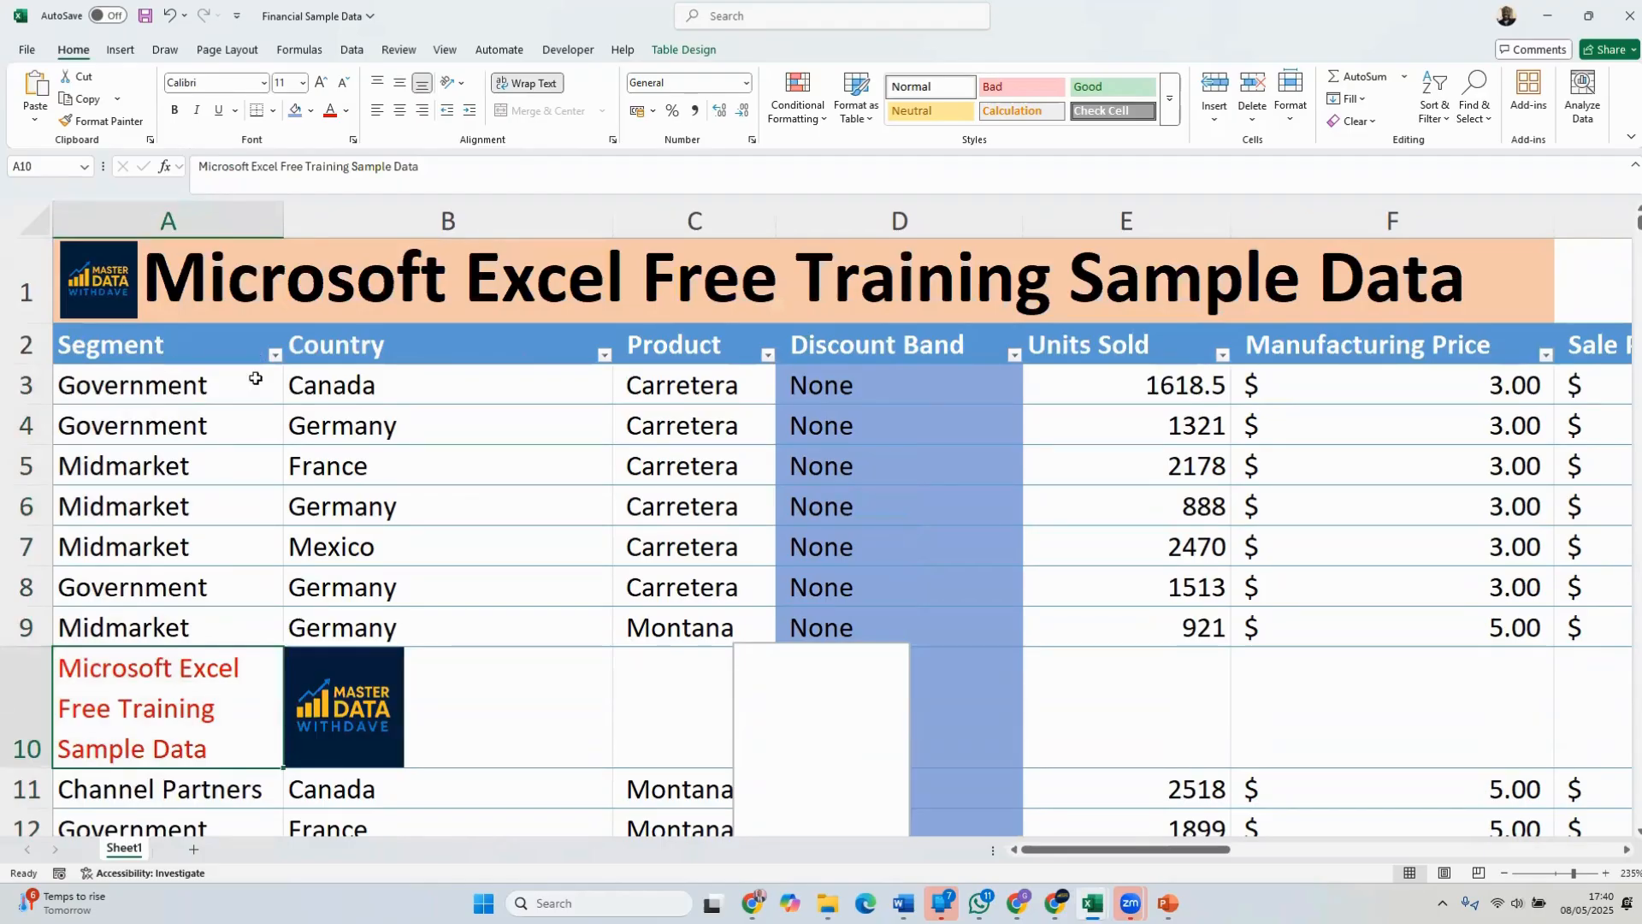
pyautogui.scroll(-3, 256, 380)
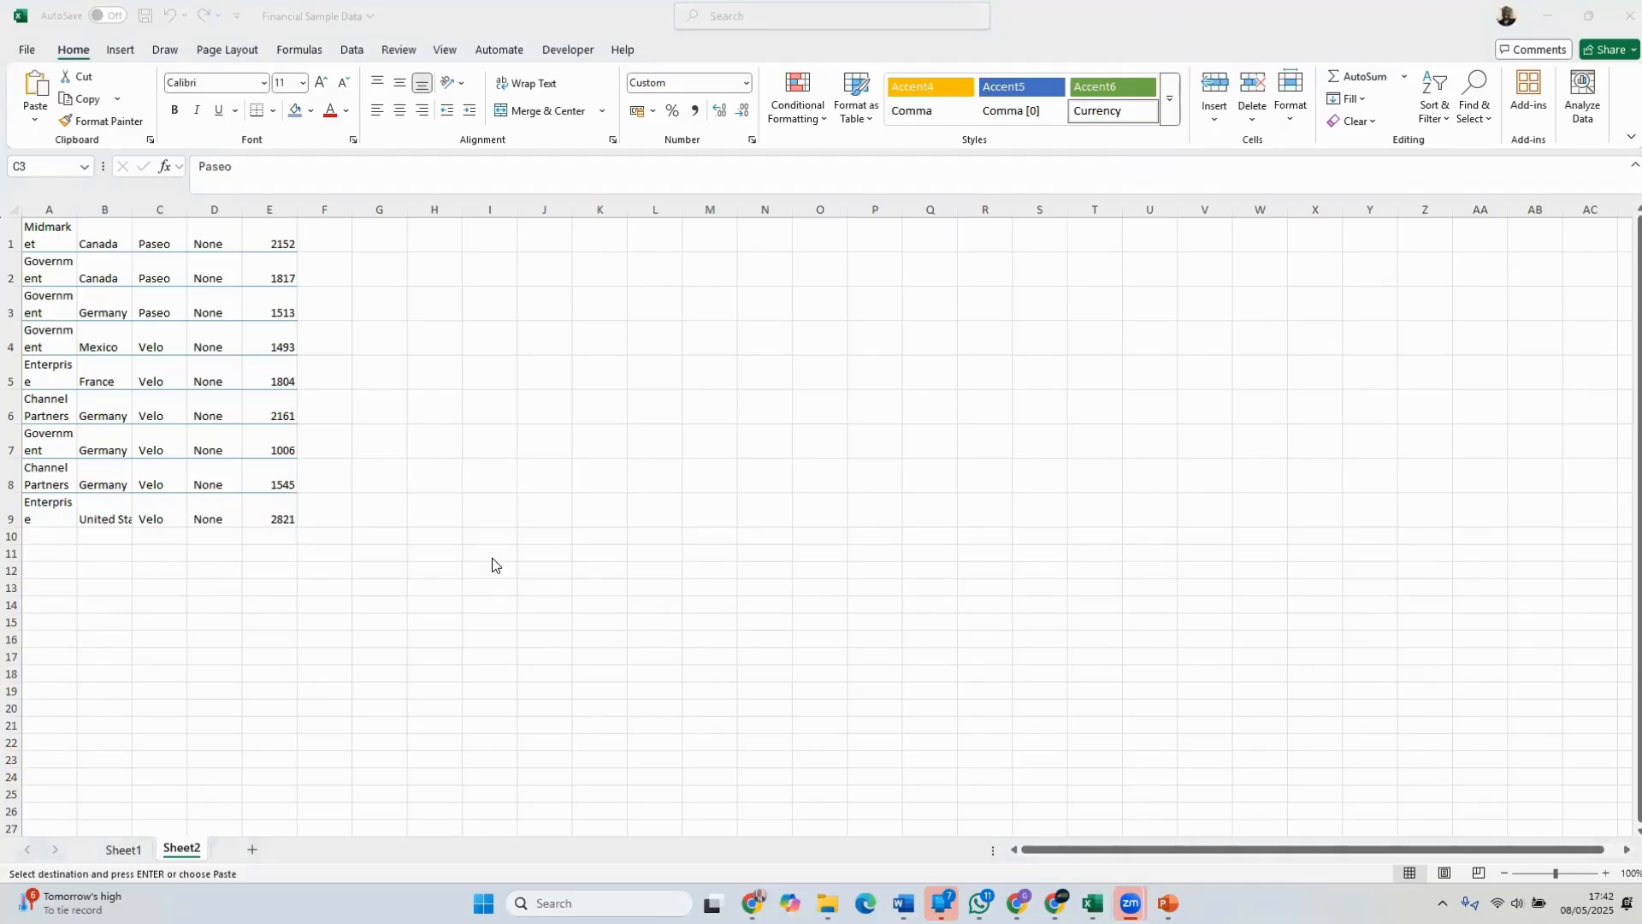
# Paste the copied table rows into Sheet2 starting at cell A1
pyautogui.click(29, 248)
pyautogui.hotkey('ctrl', 'v')
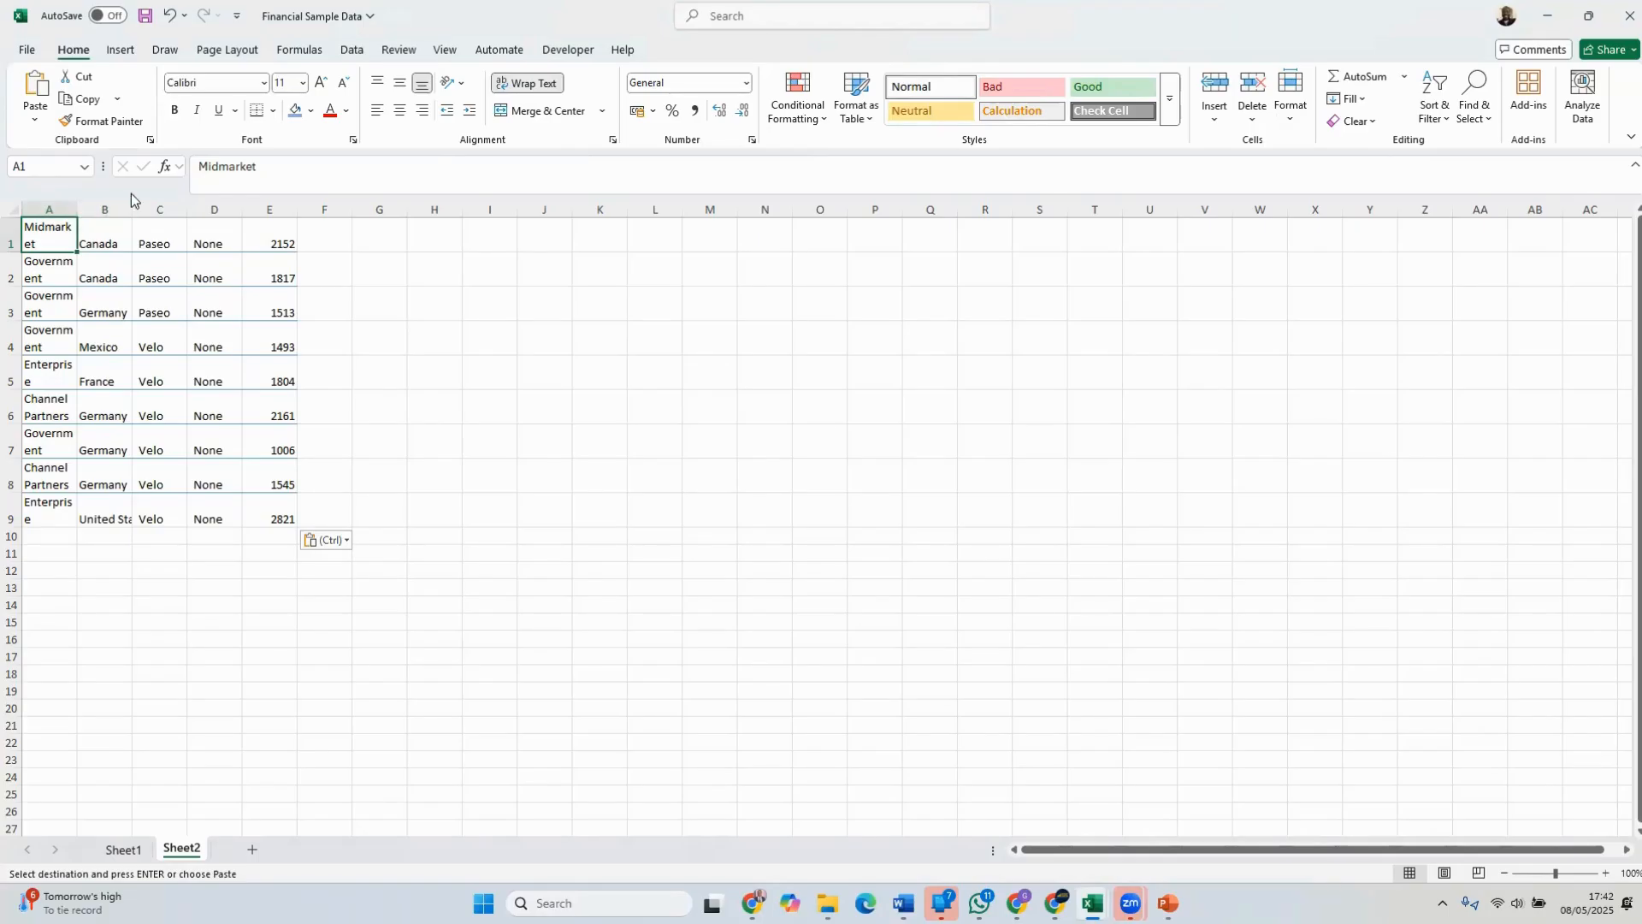
# Resize all Sheet2 columns to an equal width wide enough for "Government" to fit on one line
pyautogui.click(13, 209)
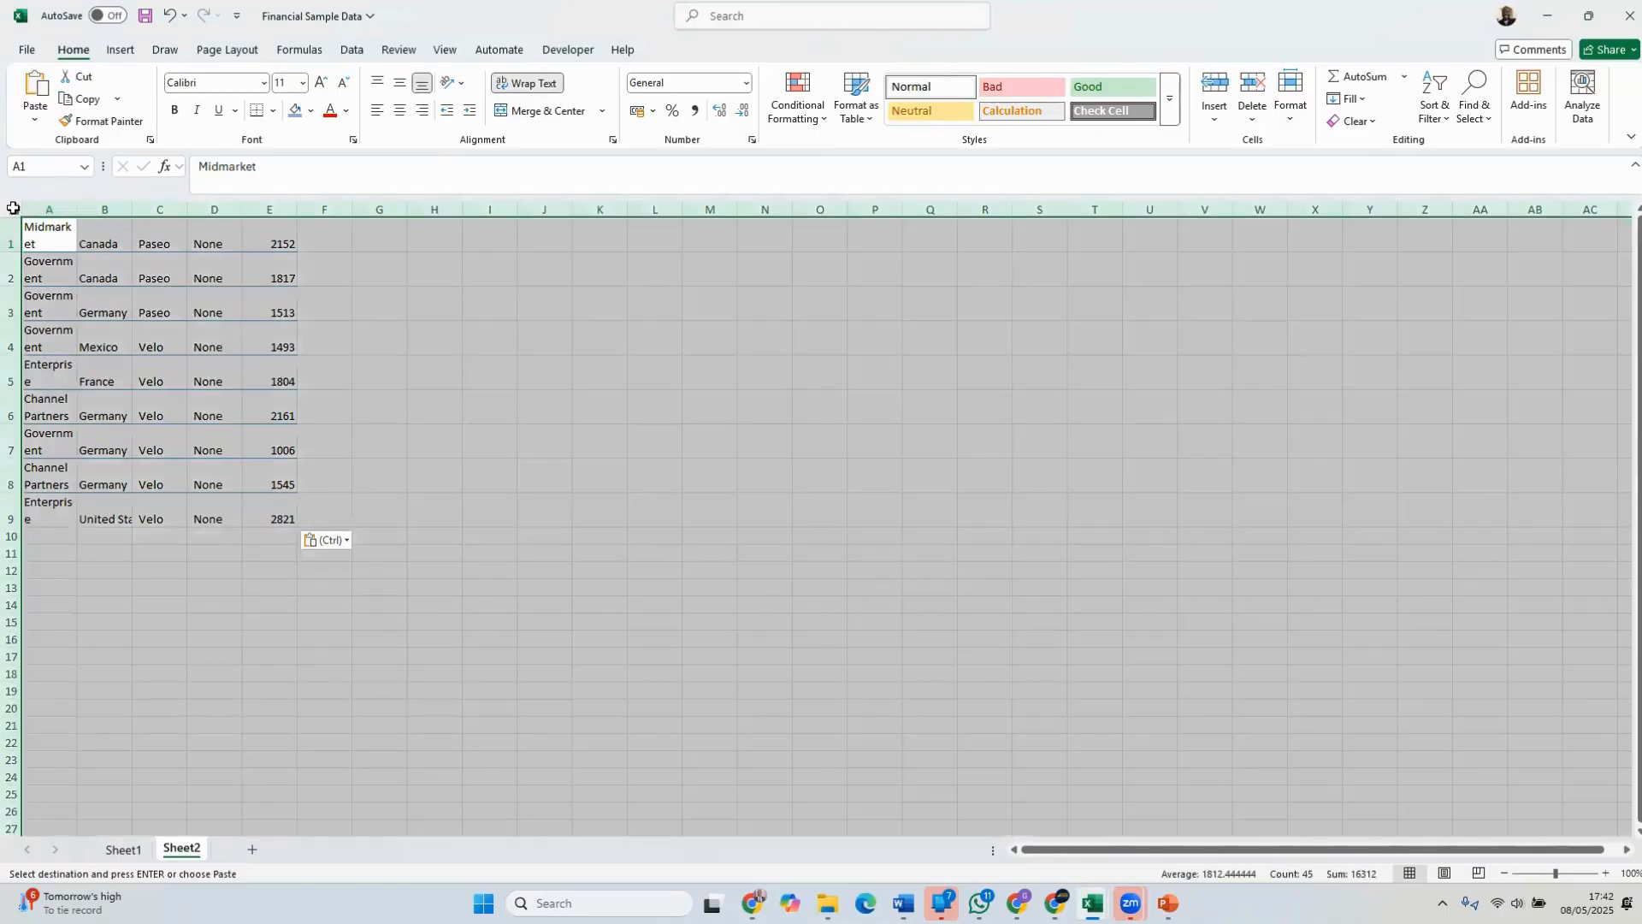
pyautogui.moveTo(77, 210); pyautogui.dragTo(79, 210)
pyautogui.doubleClick(76, 209)
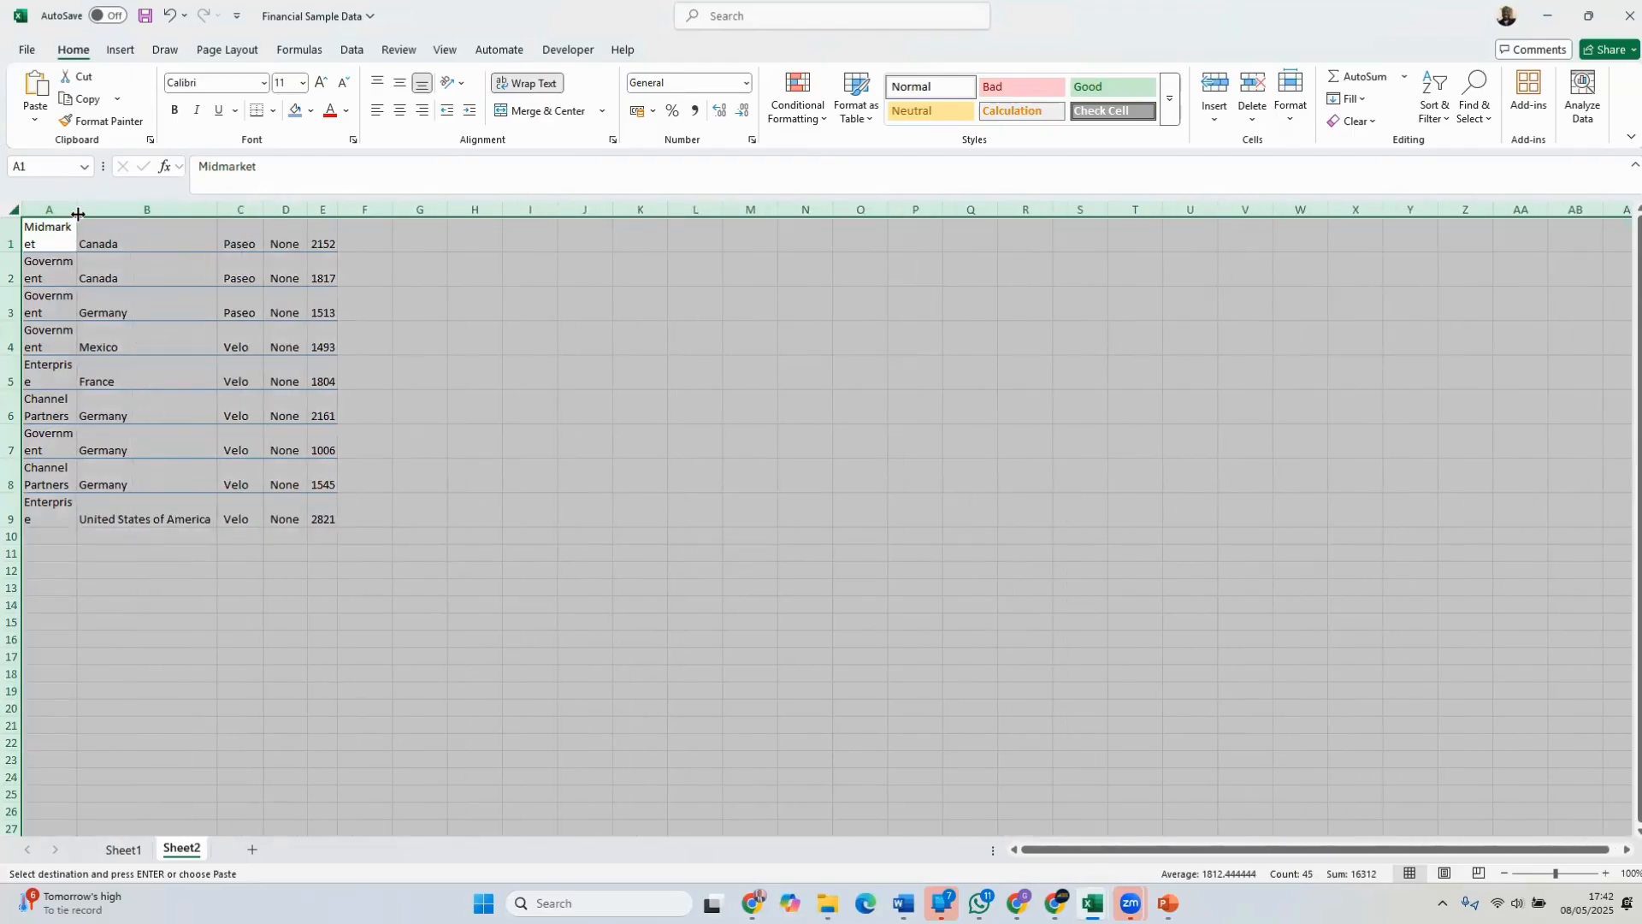
pyautogui.moveTo(77, 214); pyautogui.dragTo(95, 213)
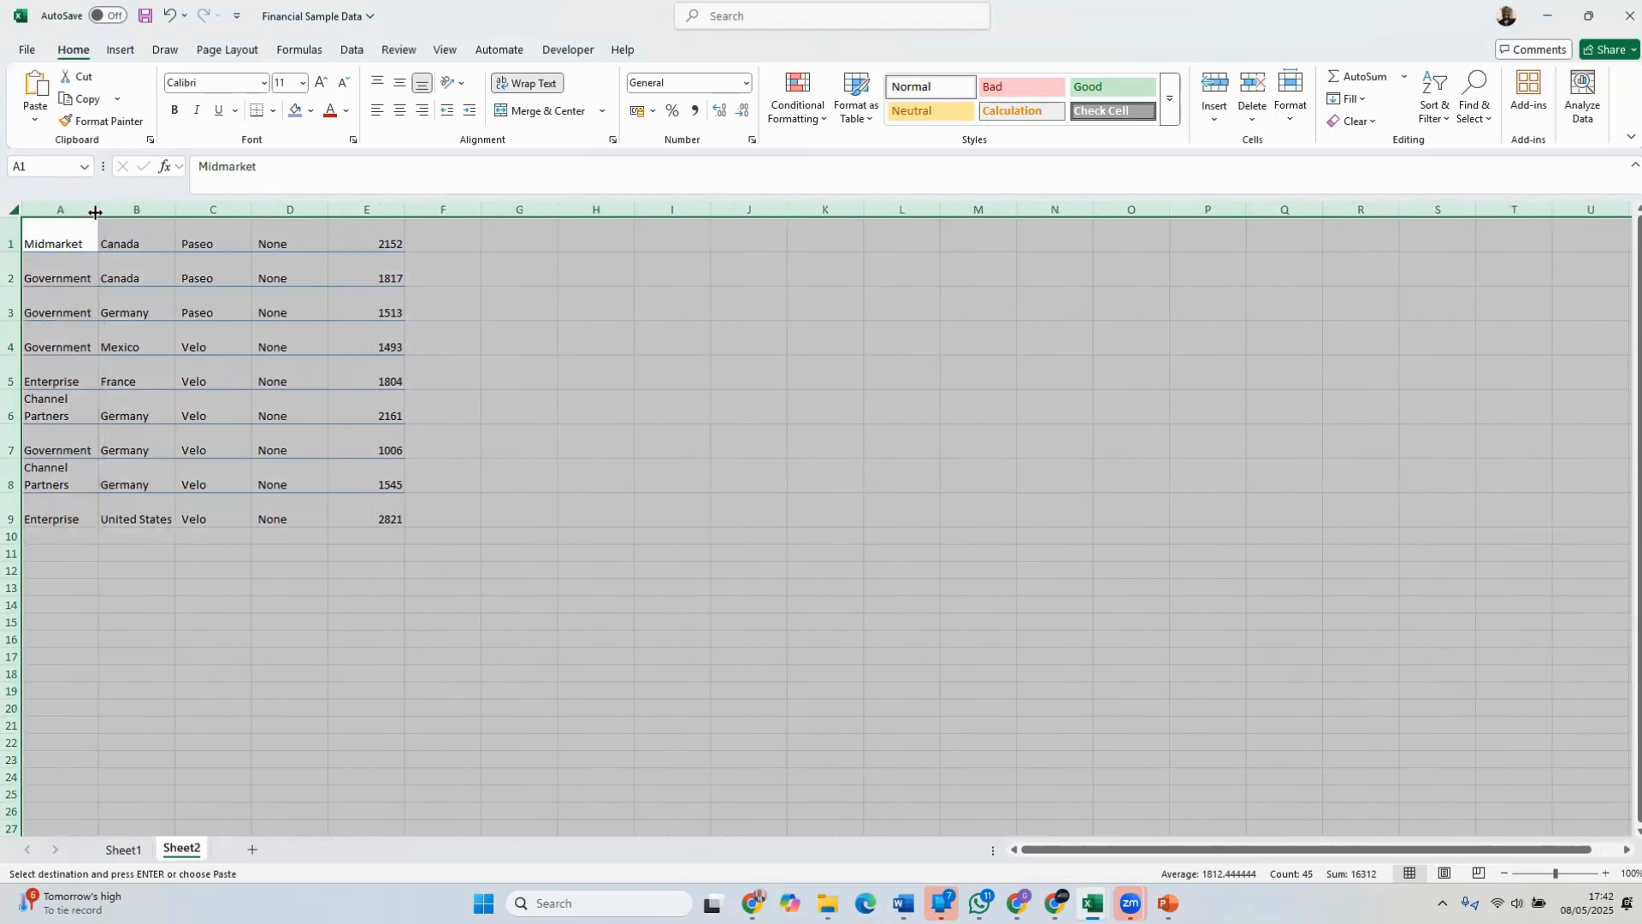
pyautogui.click(131, 299)
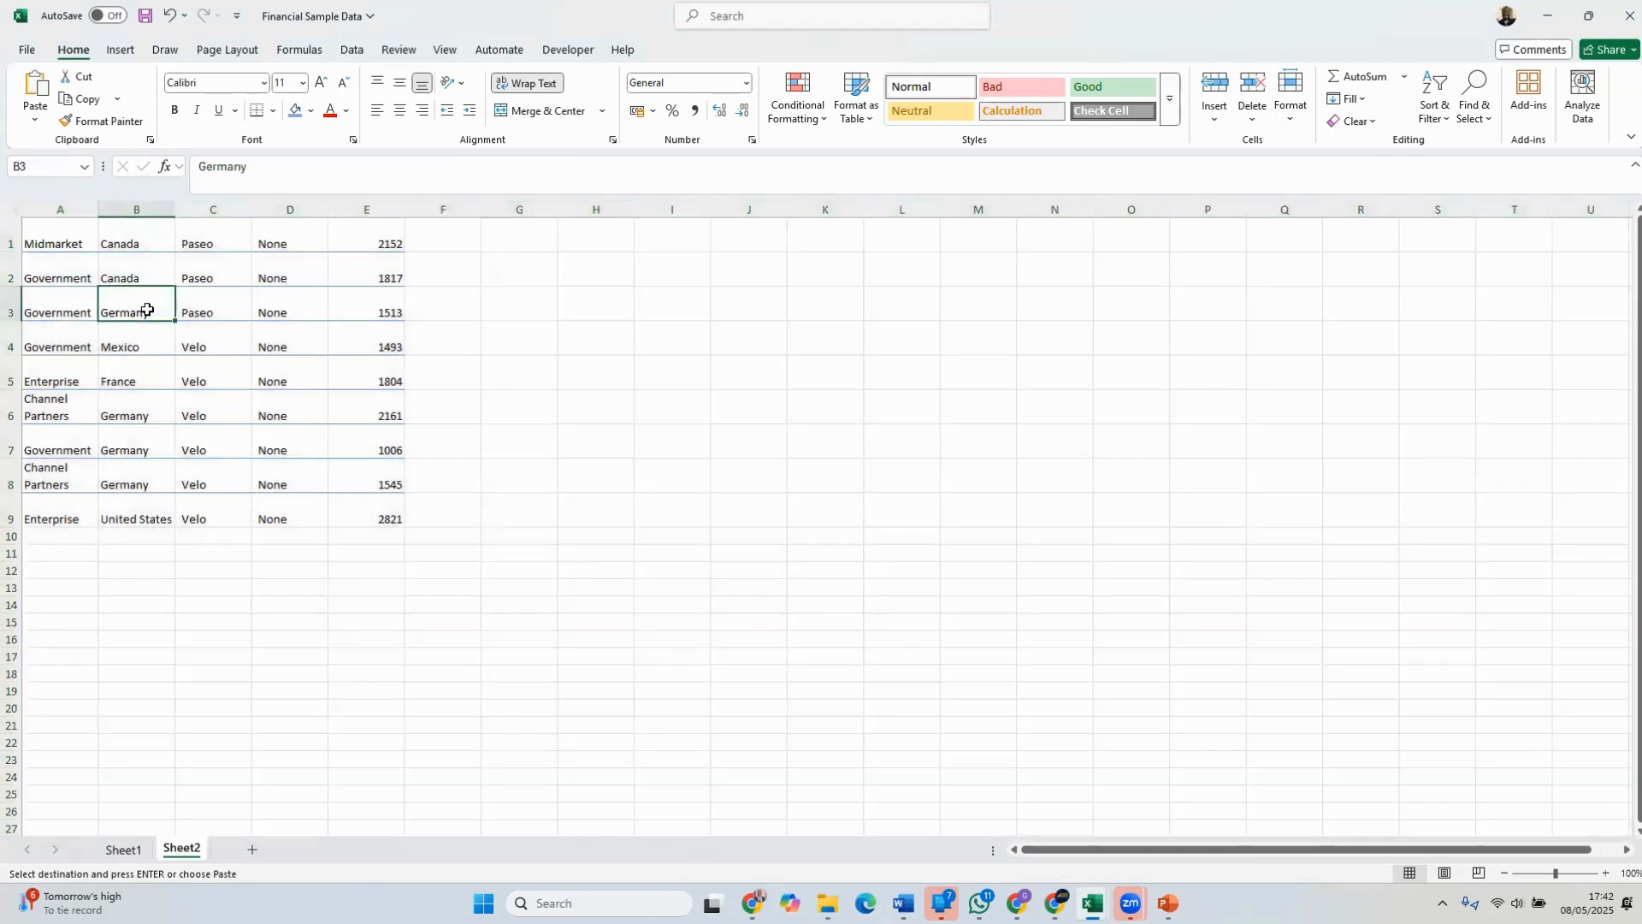
# Autofit the height of all rows in Sheet2 to their contents
pyautogui.click(15, 211)
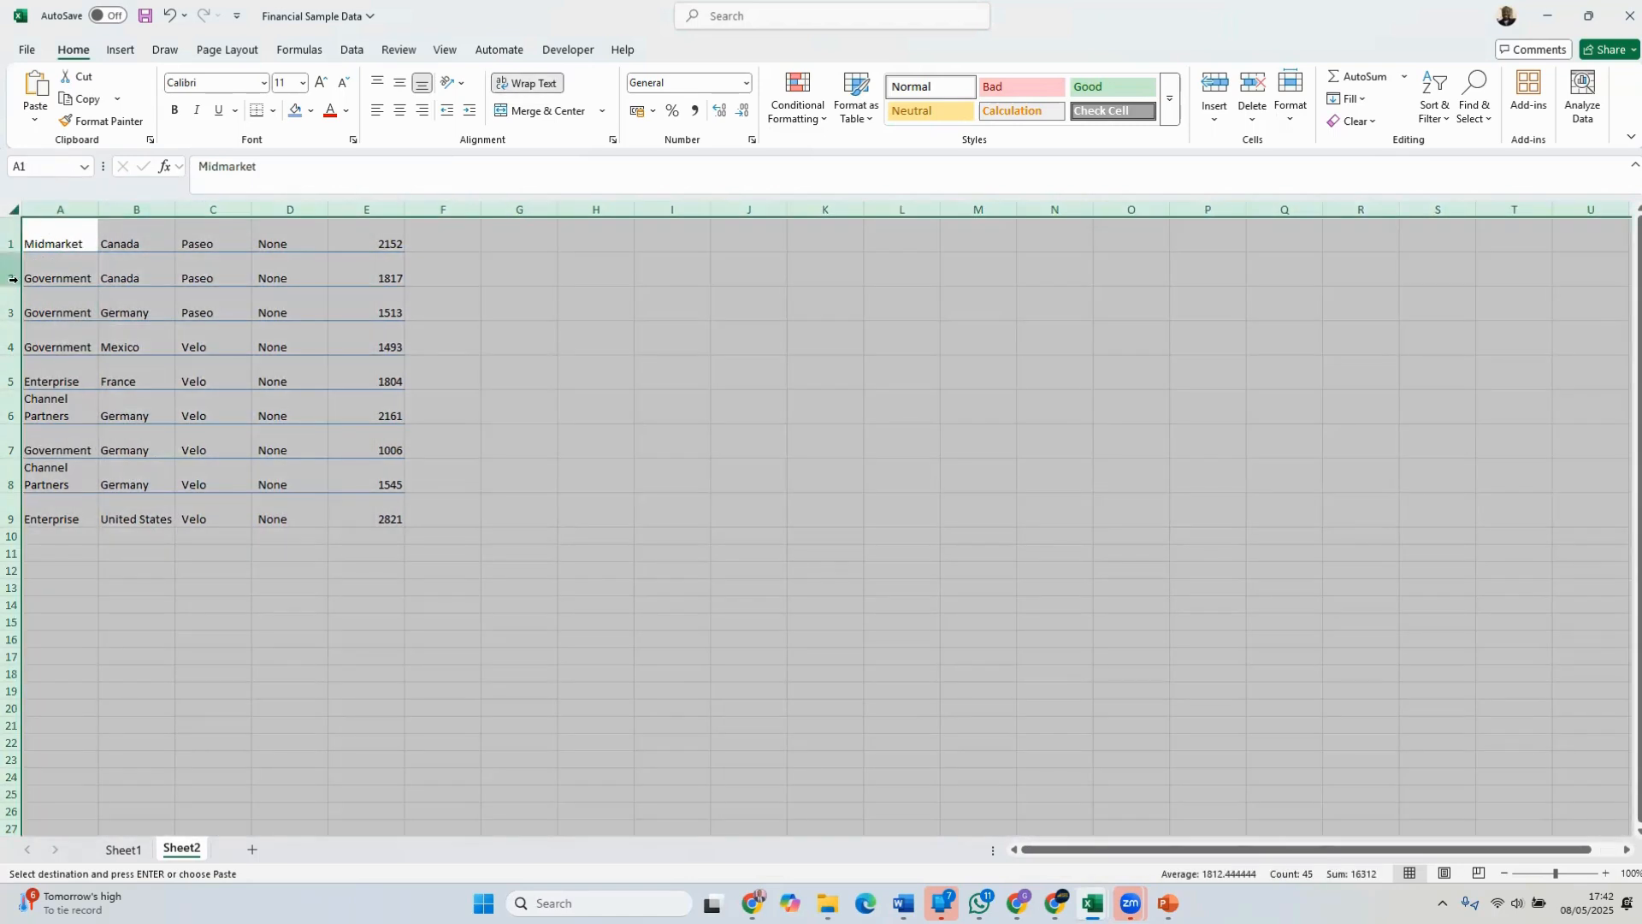
pyautogui.doubleClick(18, 286)
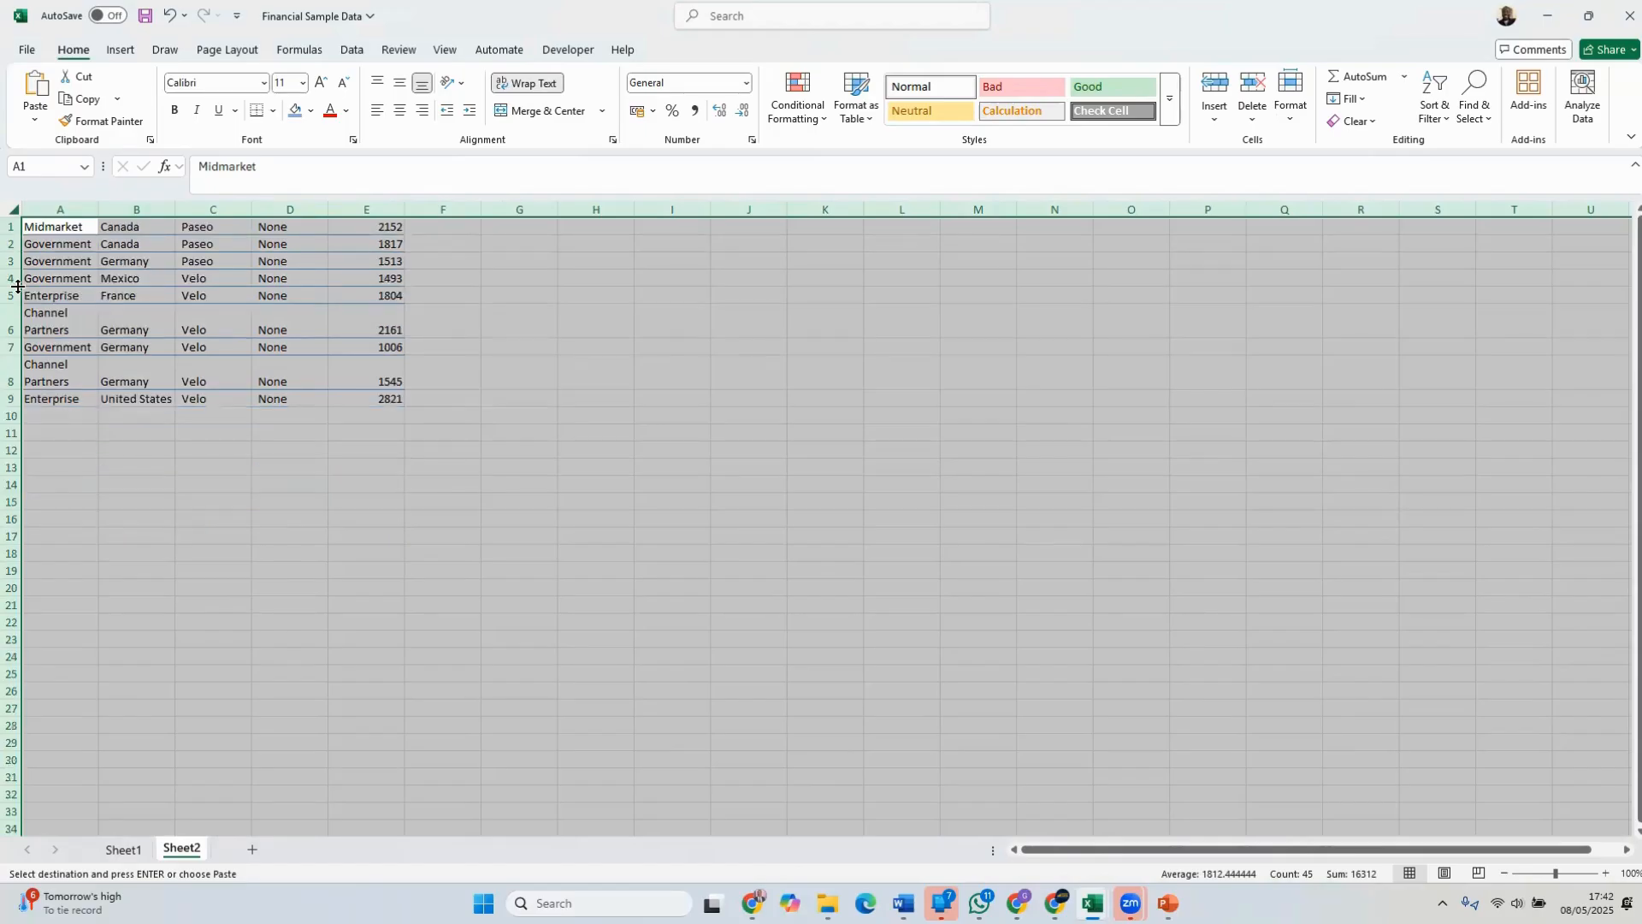
pyautogui.click(55, 312)
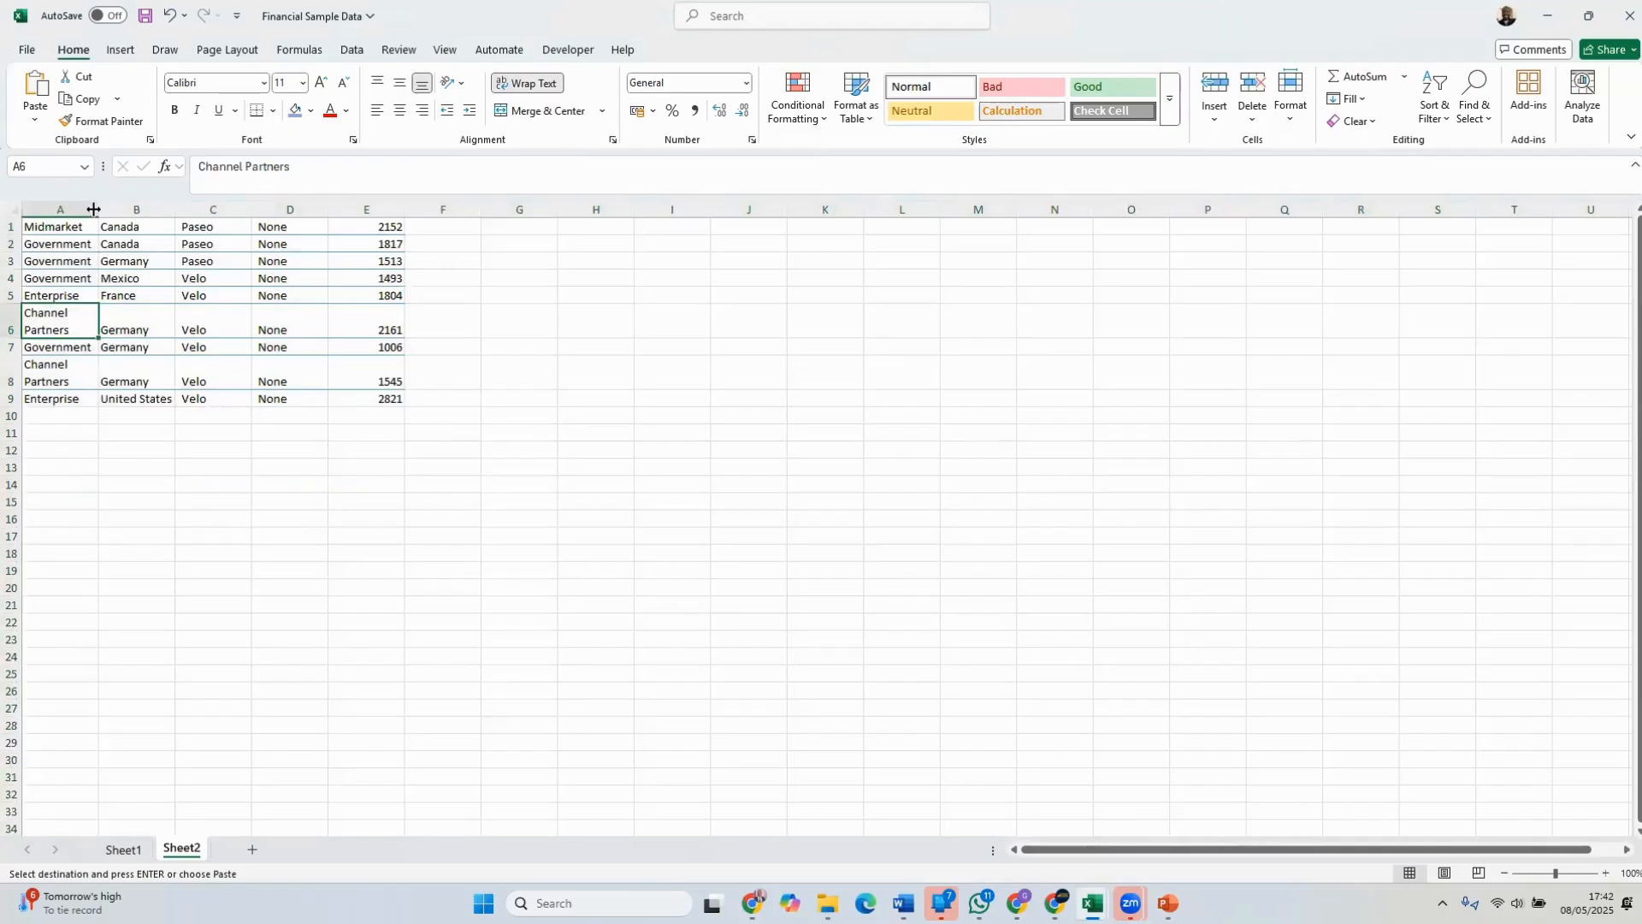
# Widen column A so "Channel Partners" fits on one line, and autofit the width of all columns
pyautogui.moveTo(98, 210); pyautogui.dragTo(158, 213)
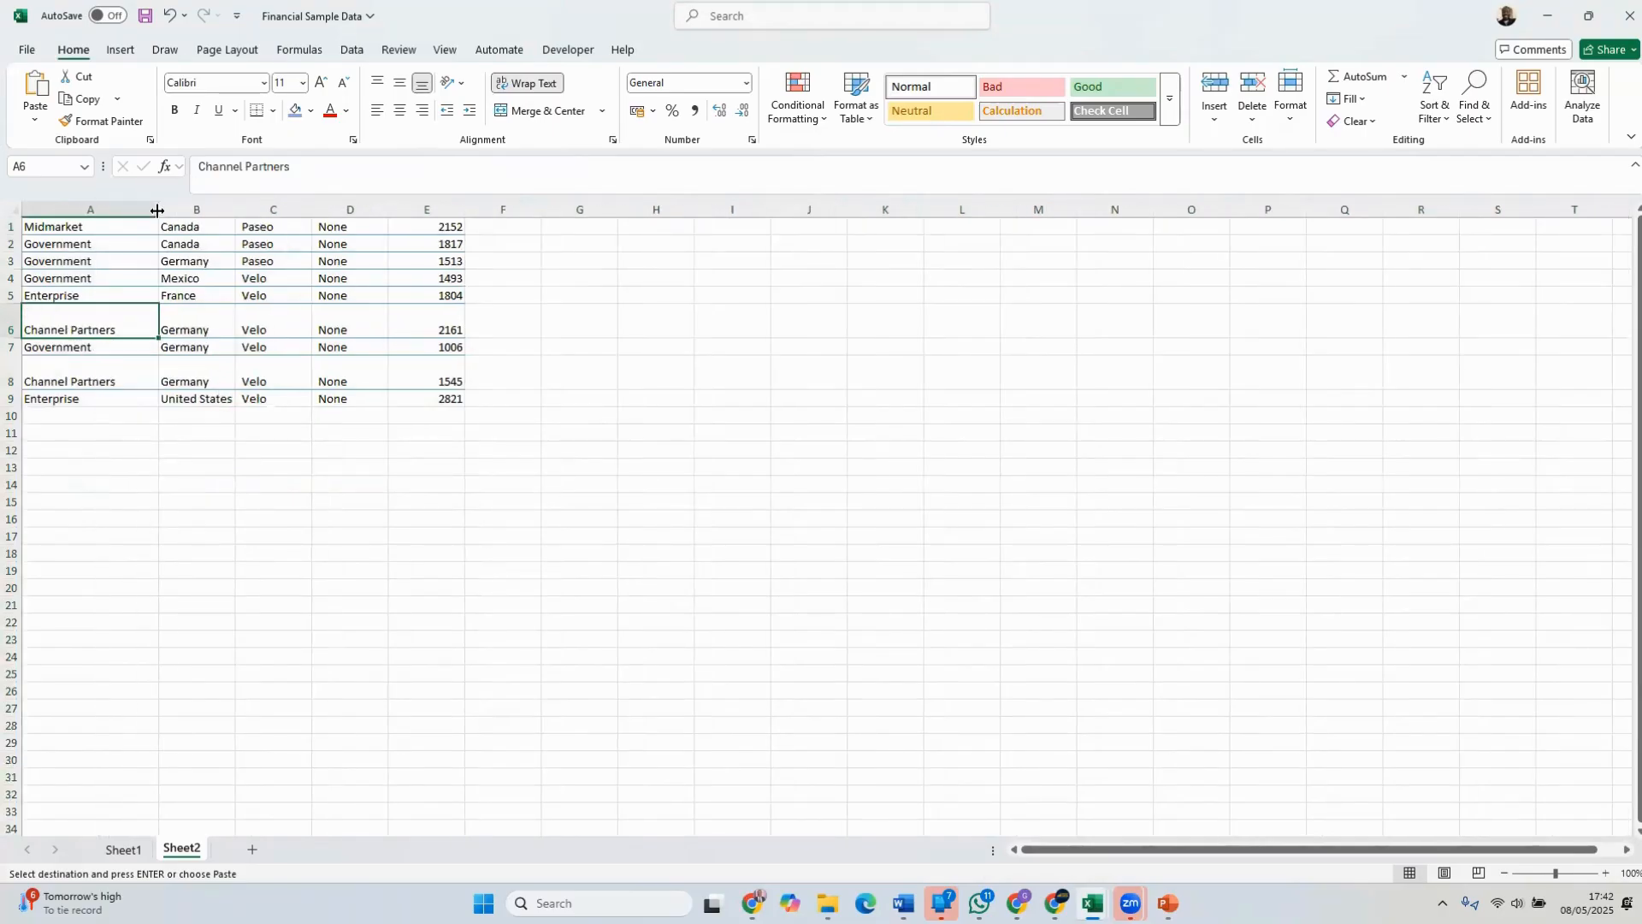
pyautogui.hotkey('ctrl', 'a')
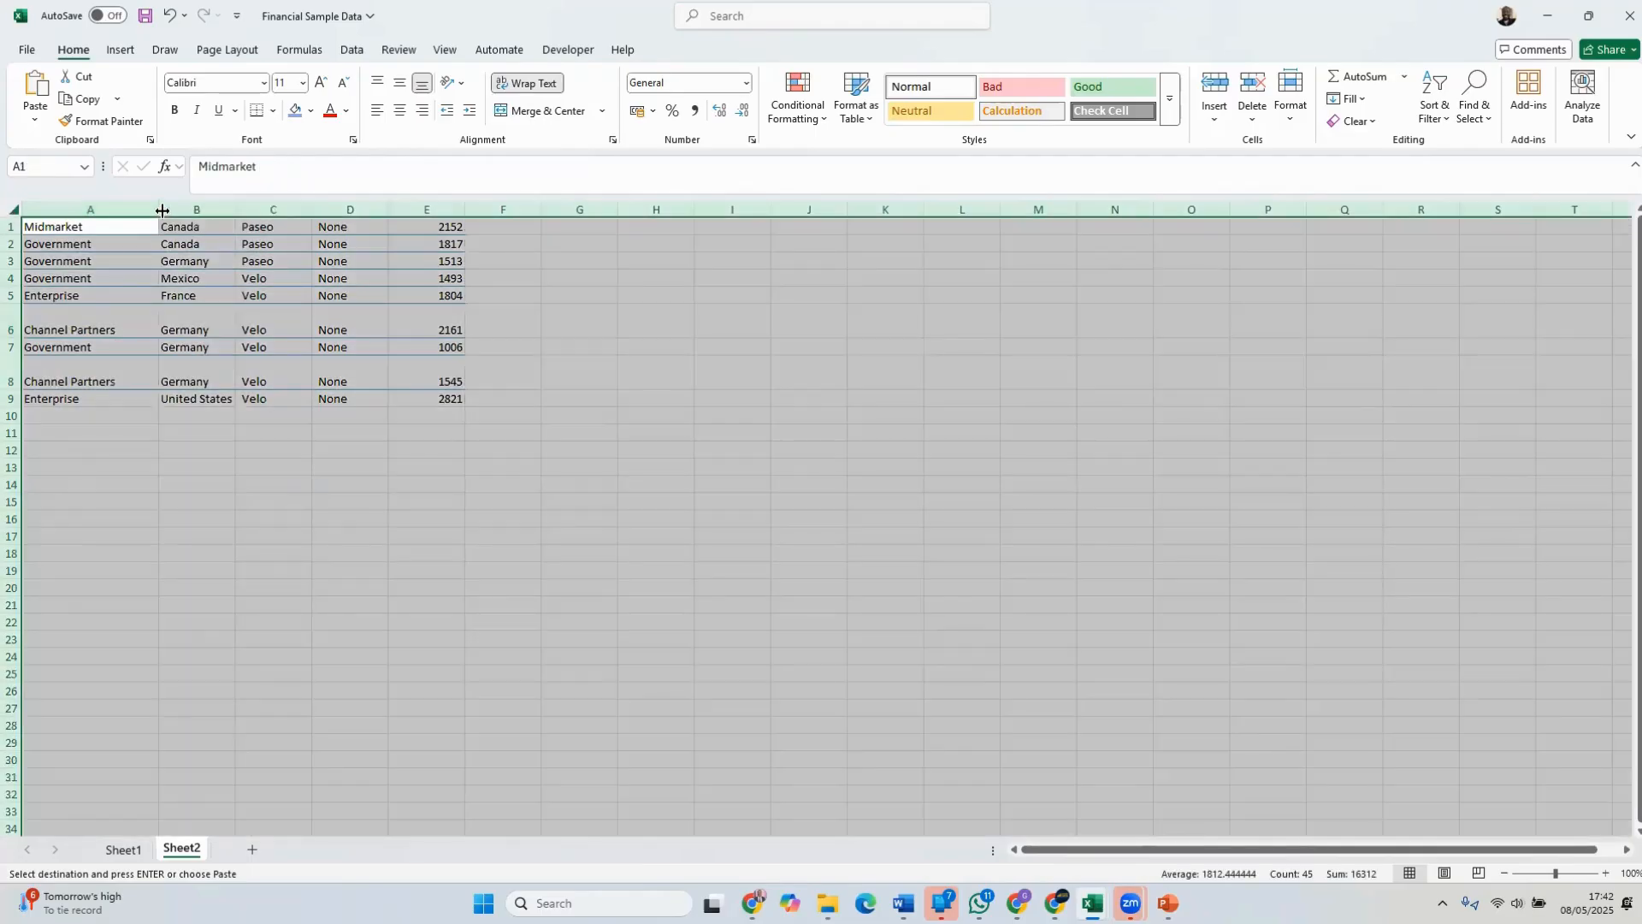
pyautogui.doubleClick(157, 210)
pyautogui.click(312, 317)
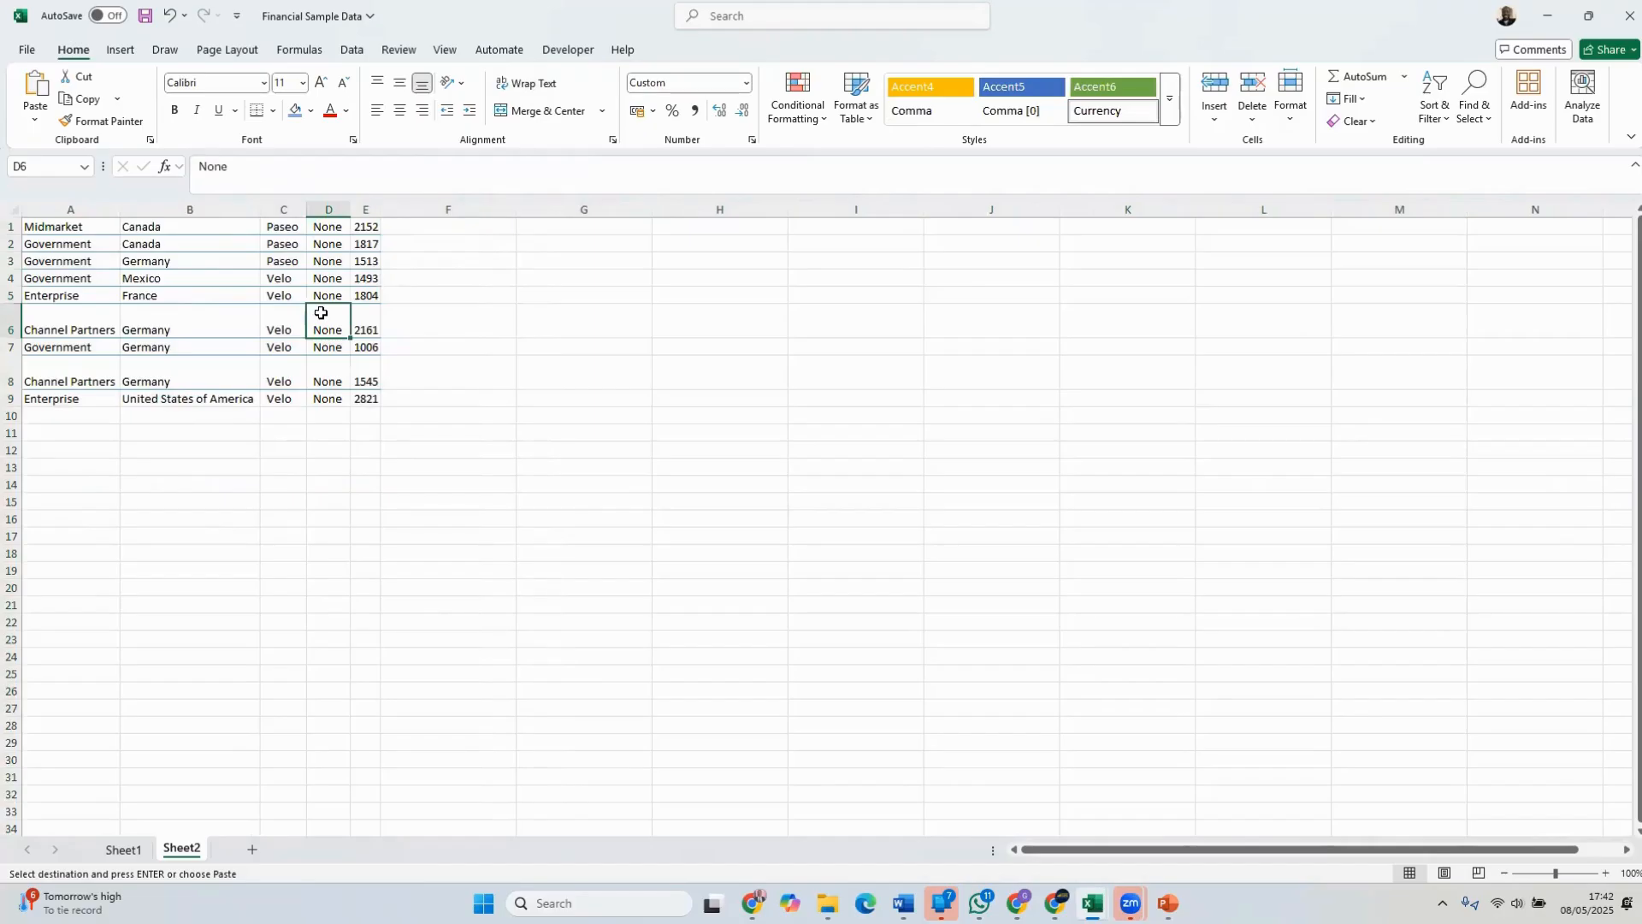
pyautogui.click(476, 464)
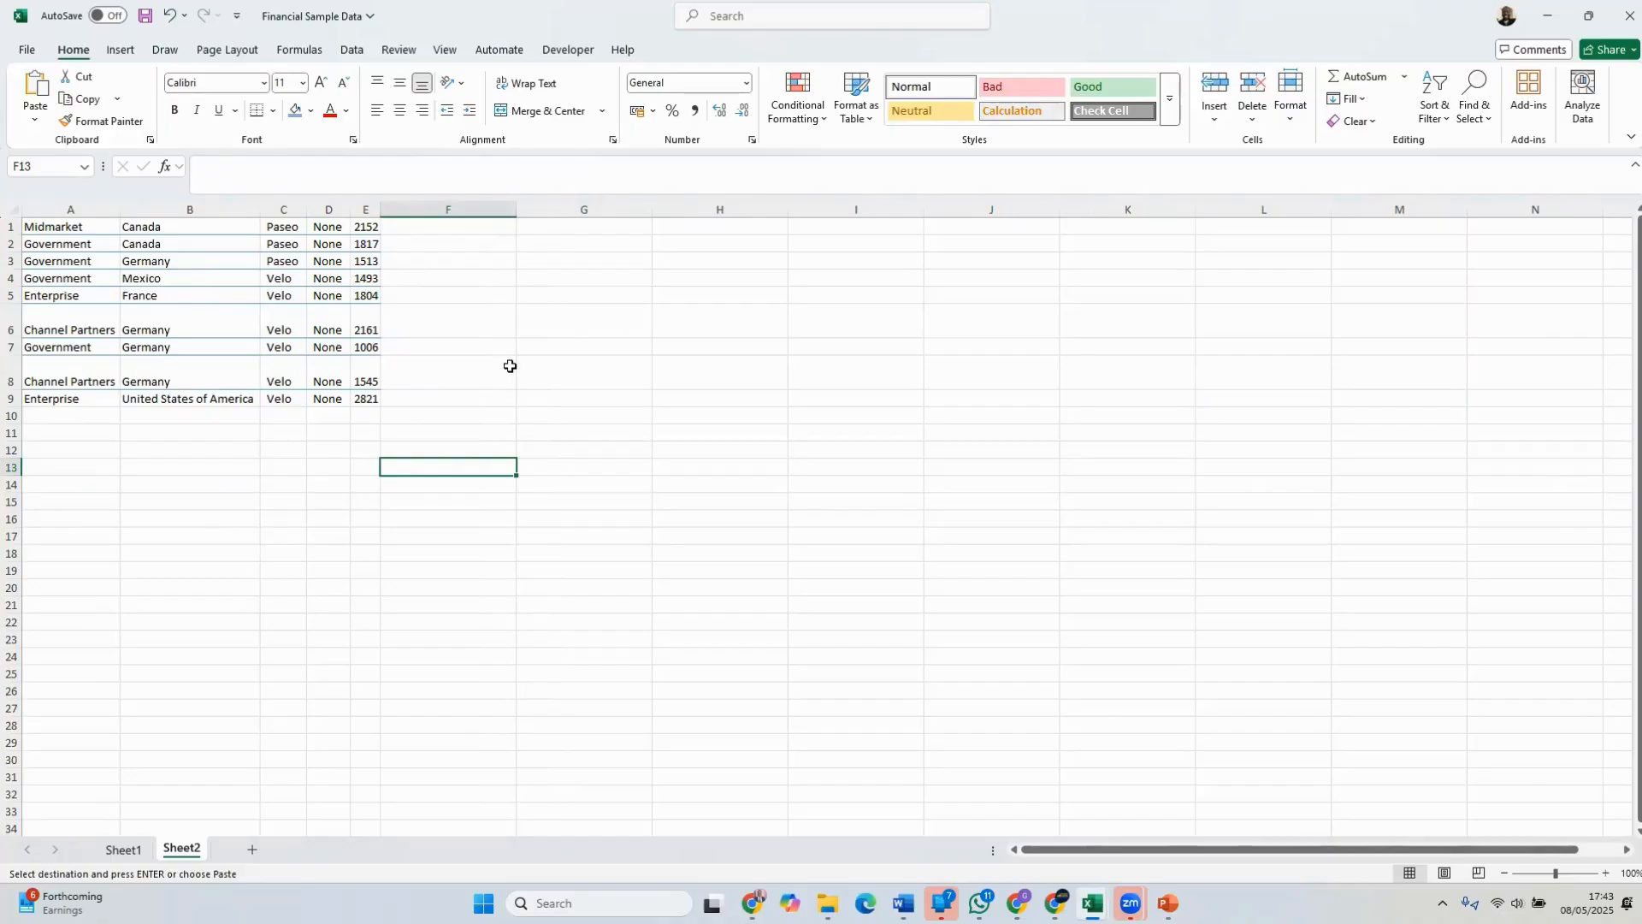
pyautogui.moveTo(376, 397); pyautogui.dragTo(60, 227)
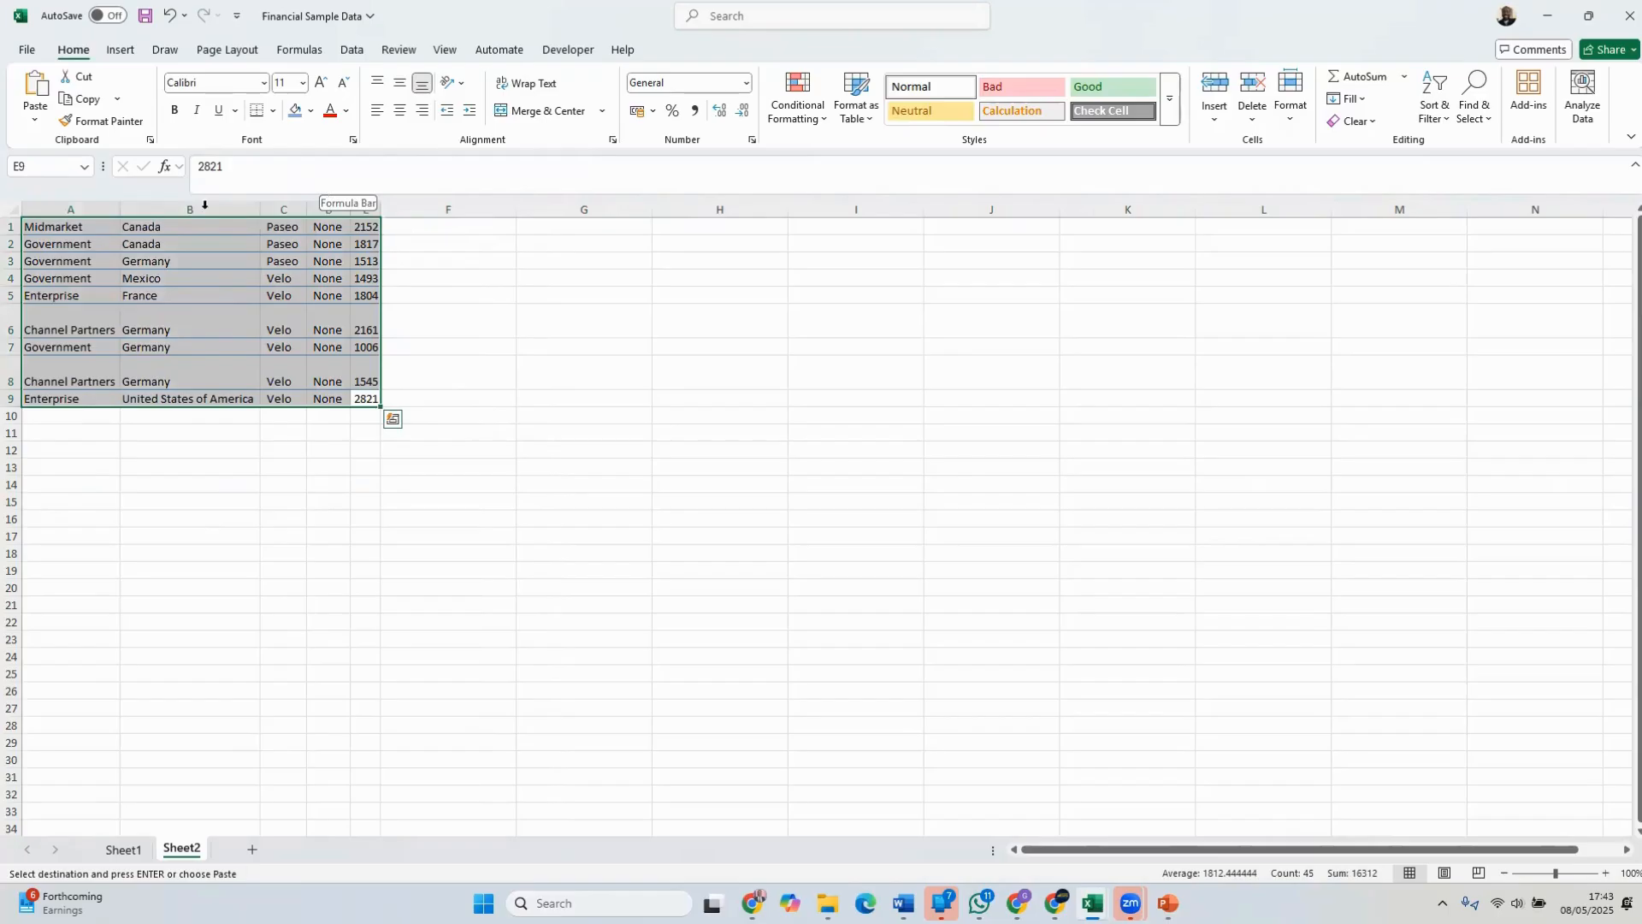
pyautogui.click(275, 112)
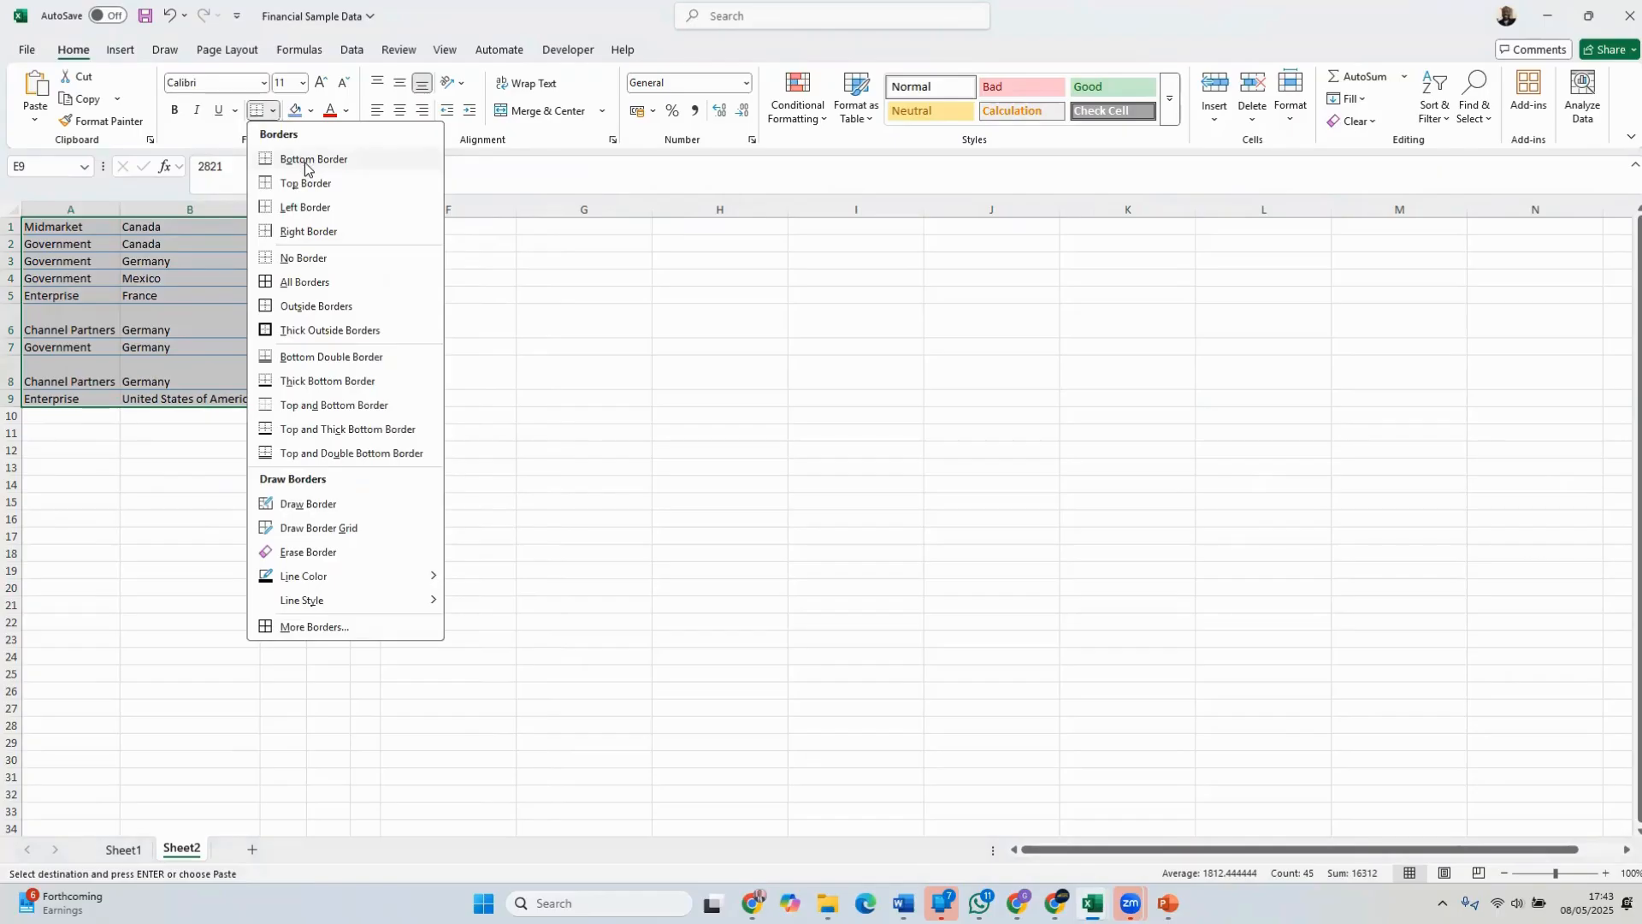
pyautogui.click(155, 361)
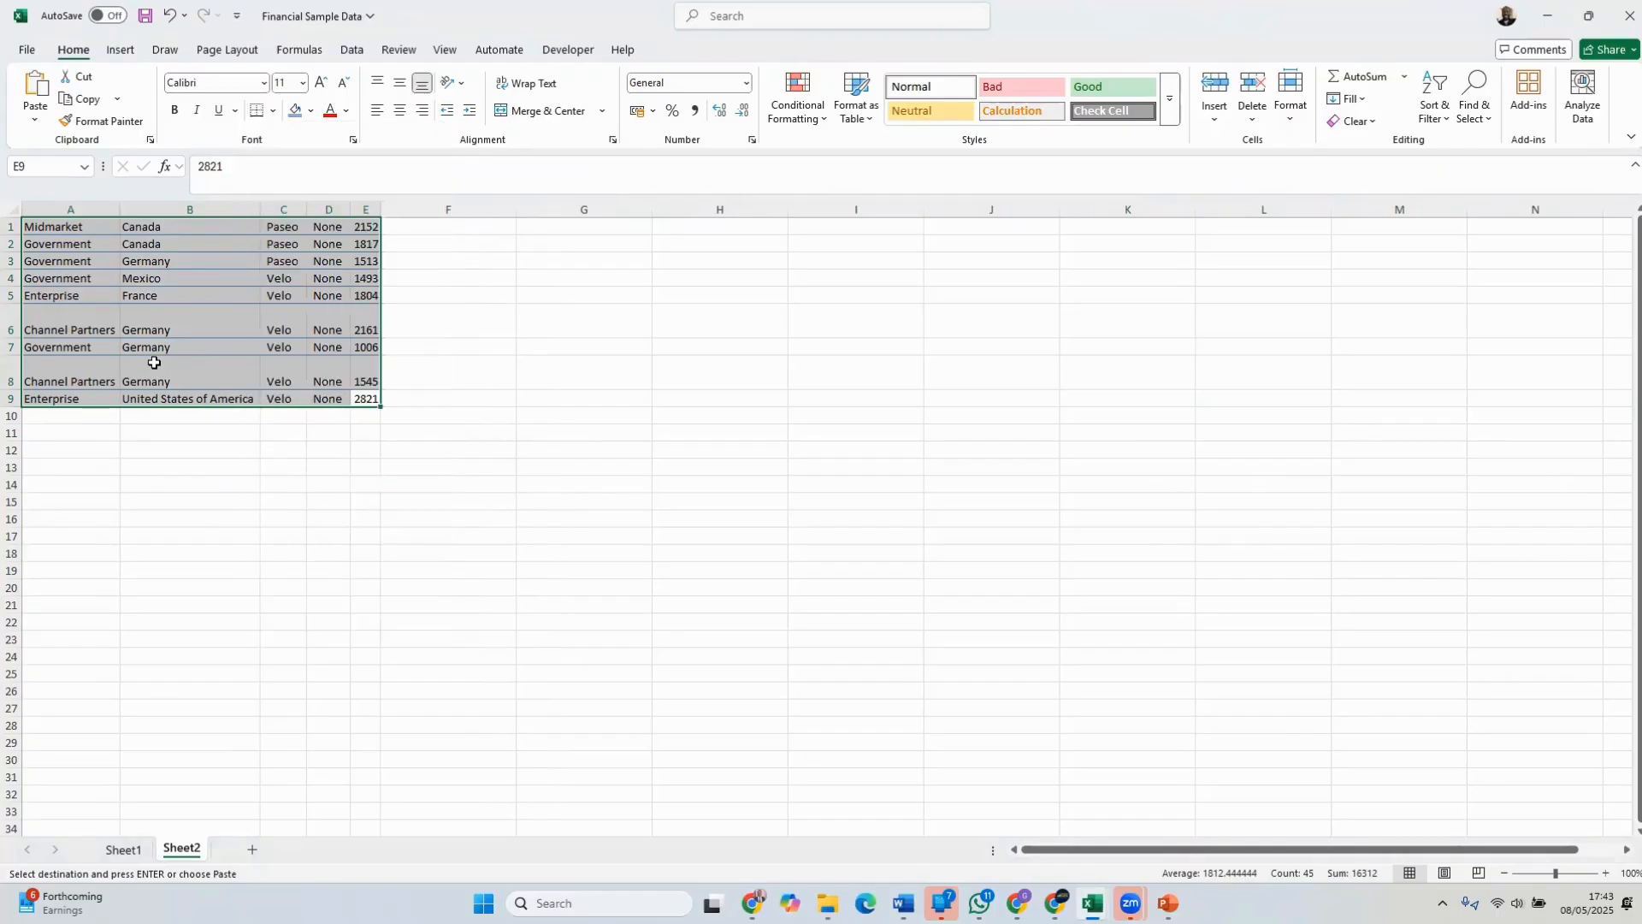
# Sum the column E values in cell E10 with AutoSum
pyautogui.click(368, 400)
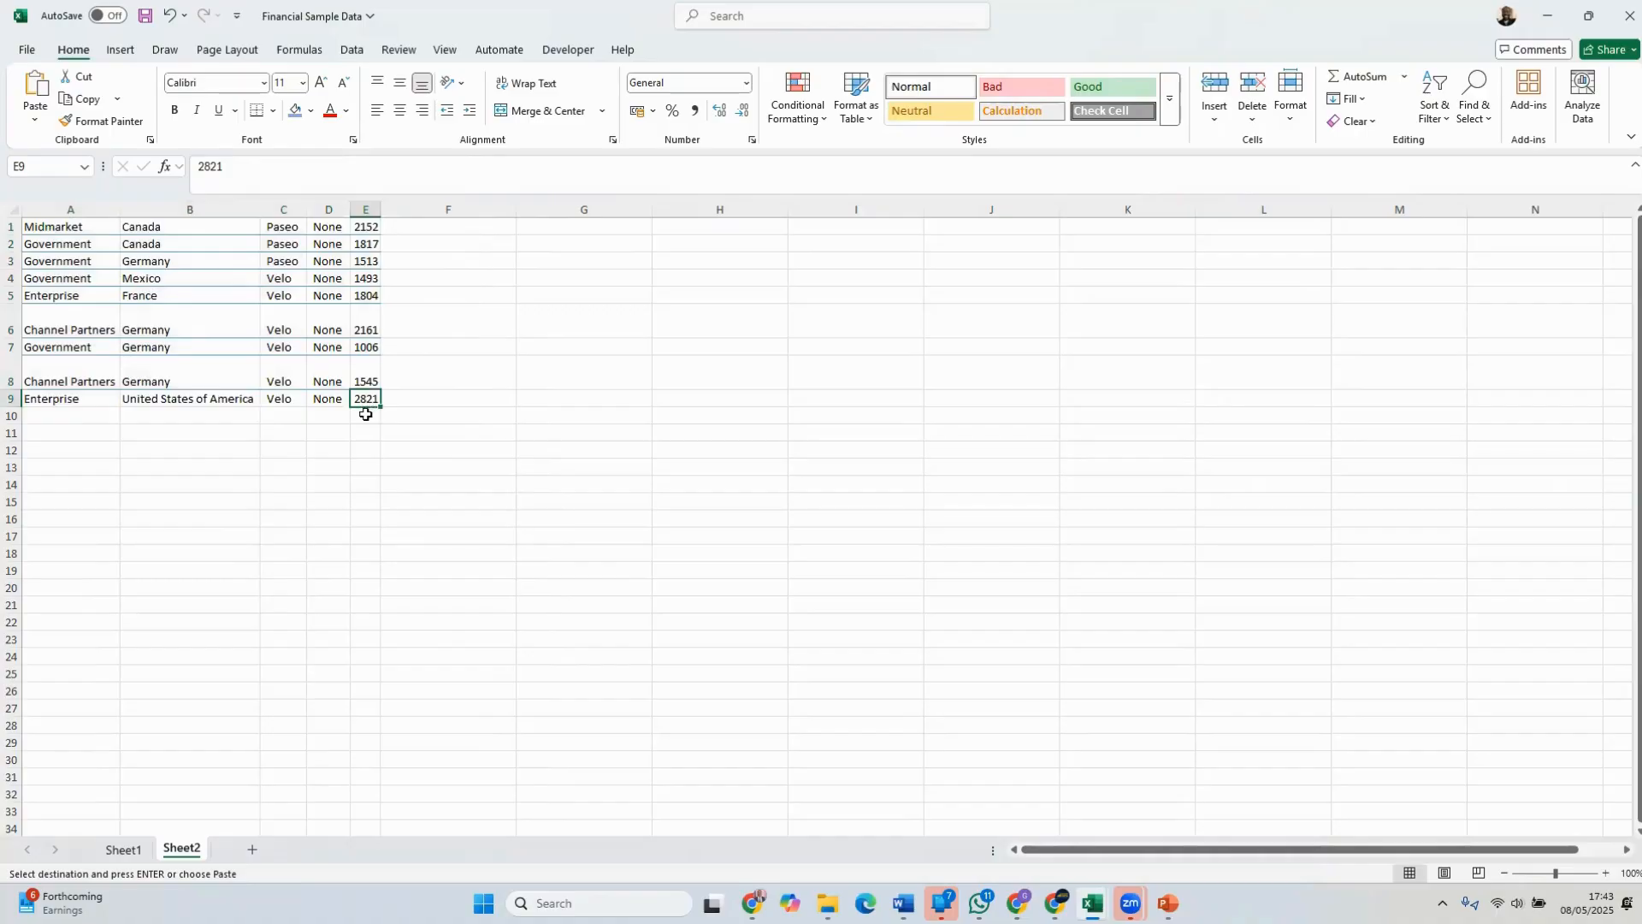
pyautogui.click(365, 416)
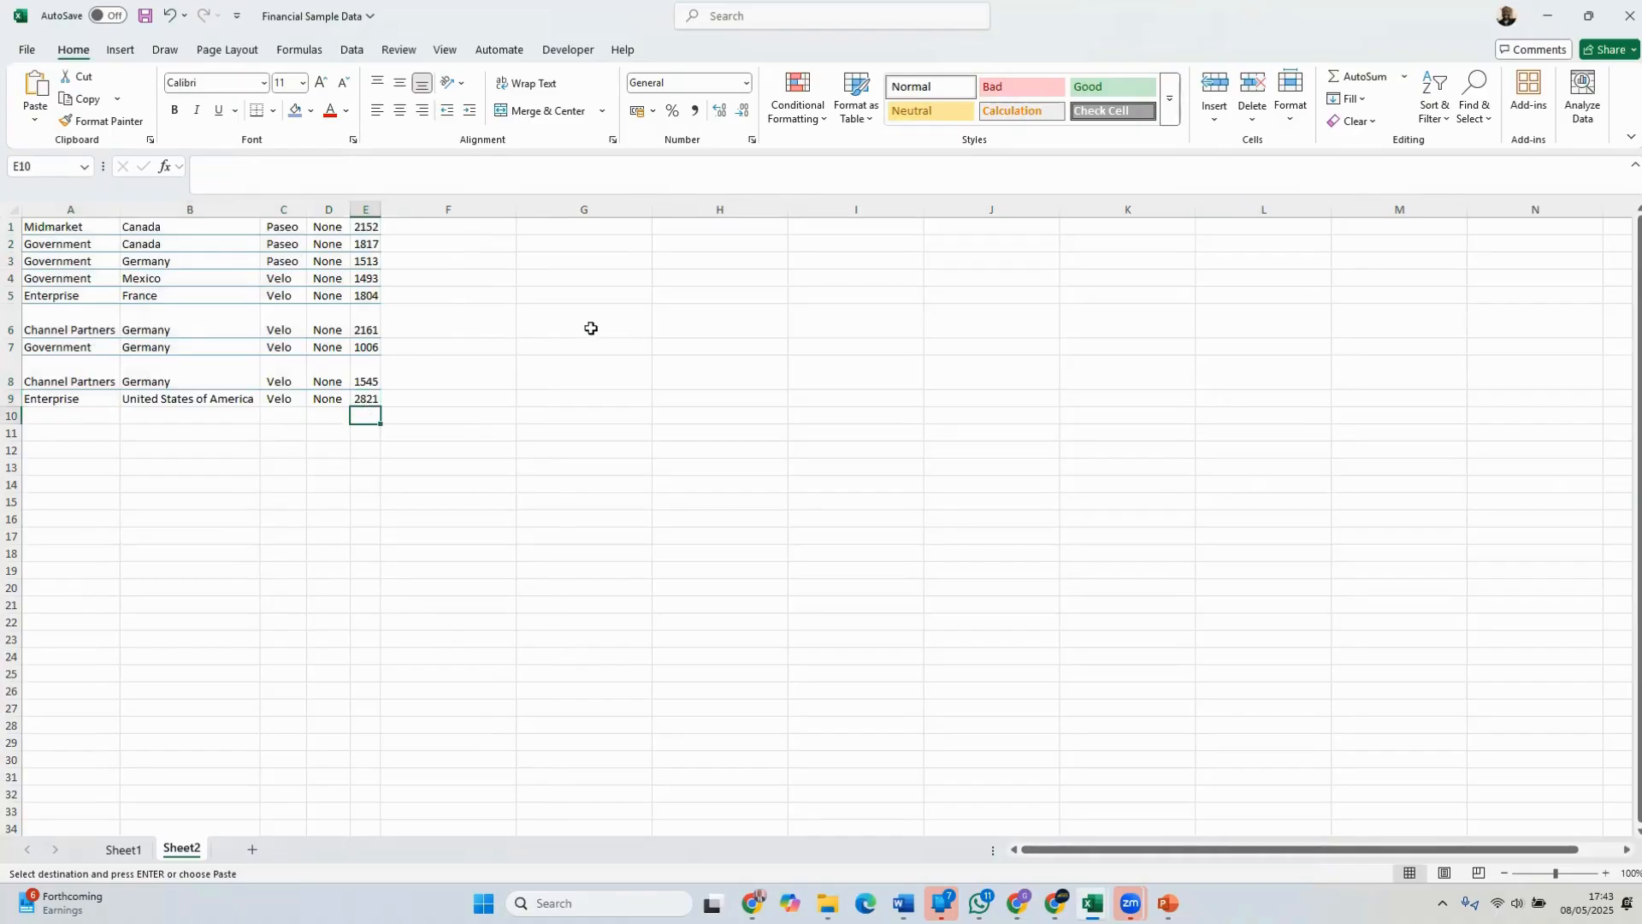
pyautogui.click(1359, 76)
pyautogui.press('Return')
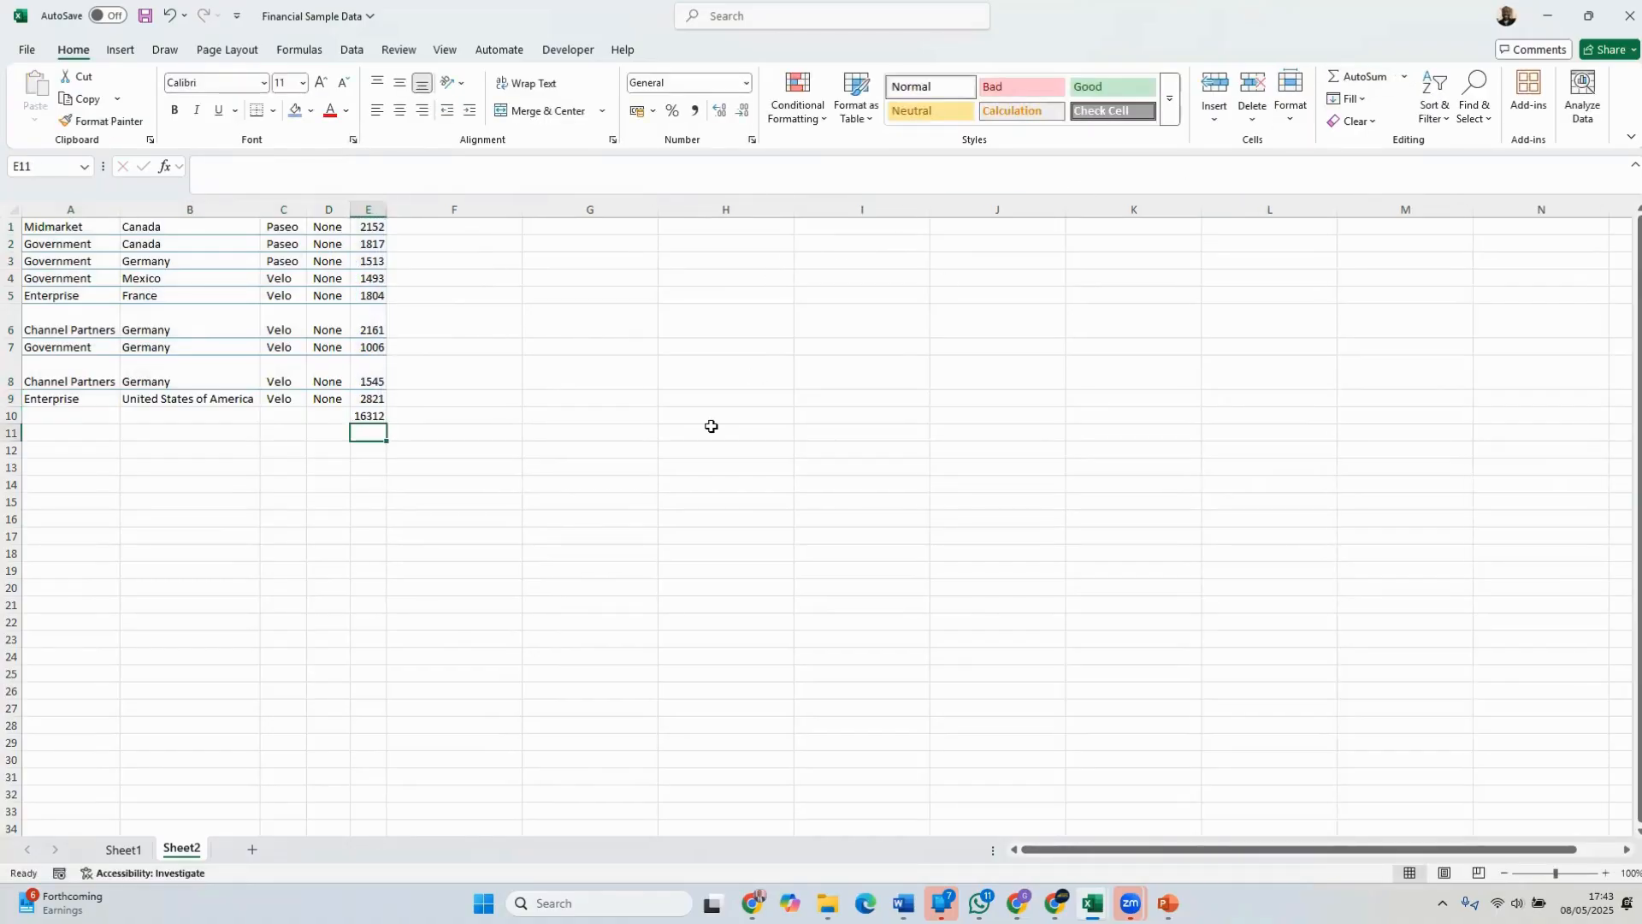
# Enter the label "Total" in cell B10
pyautogui.click(159, 416)
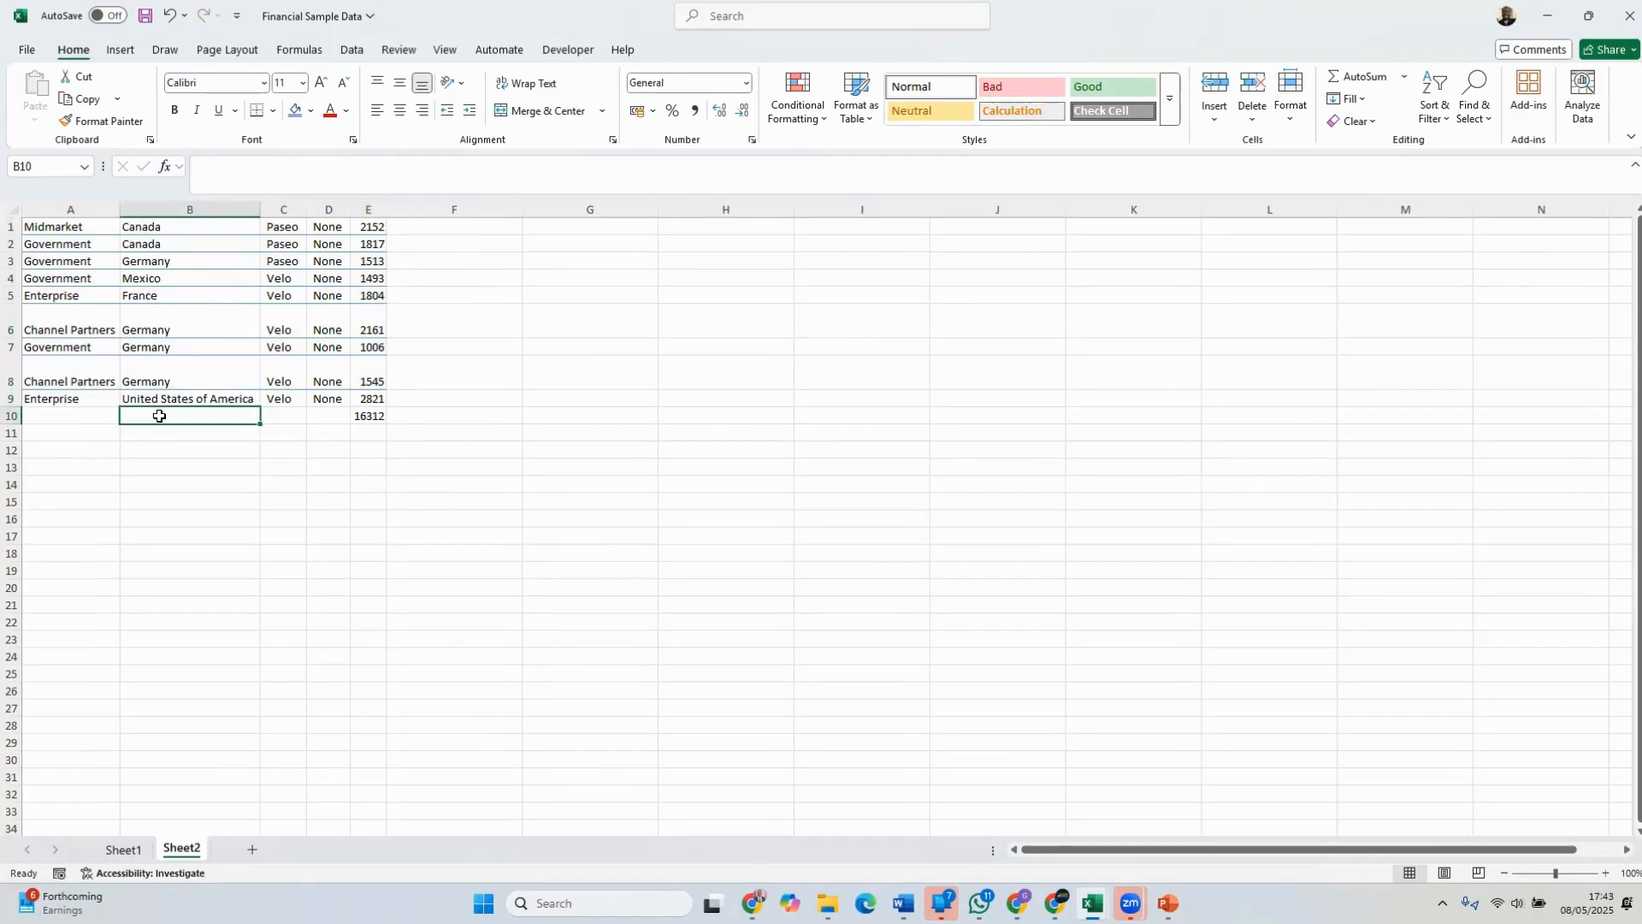
pyautogui.write('Total')
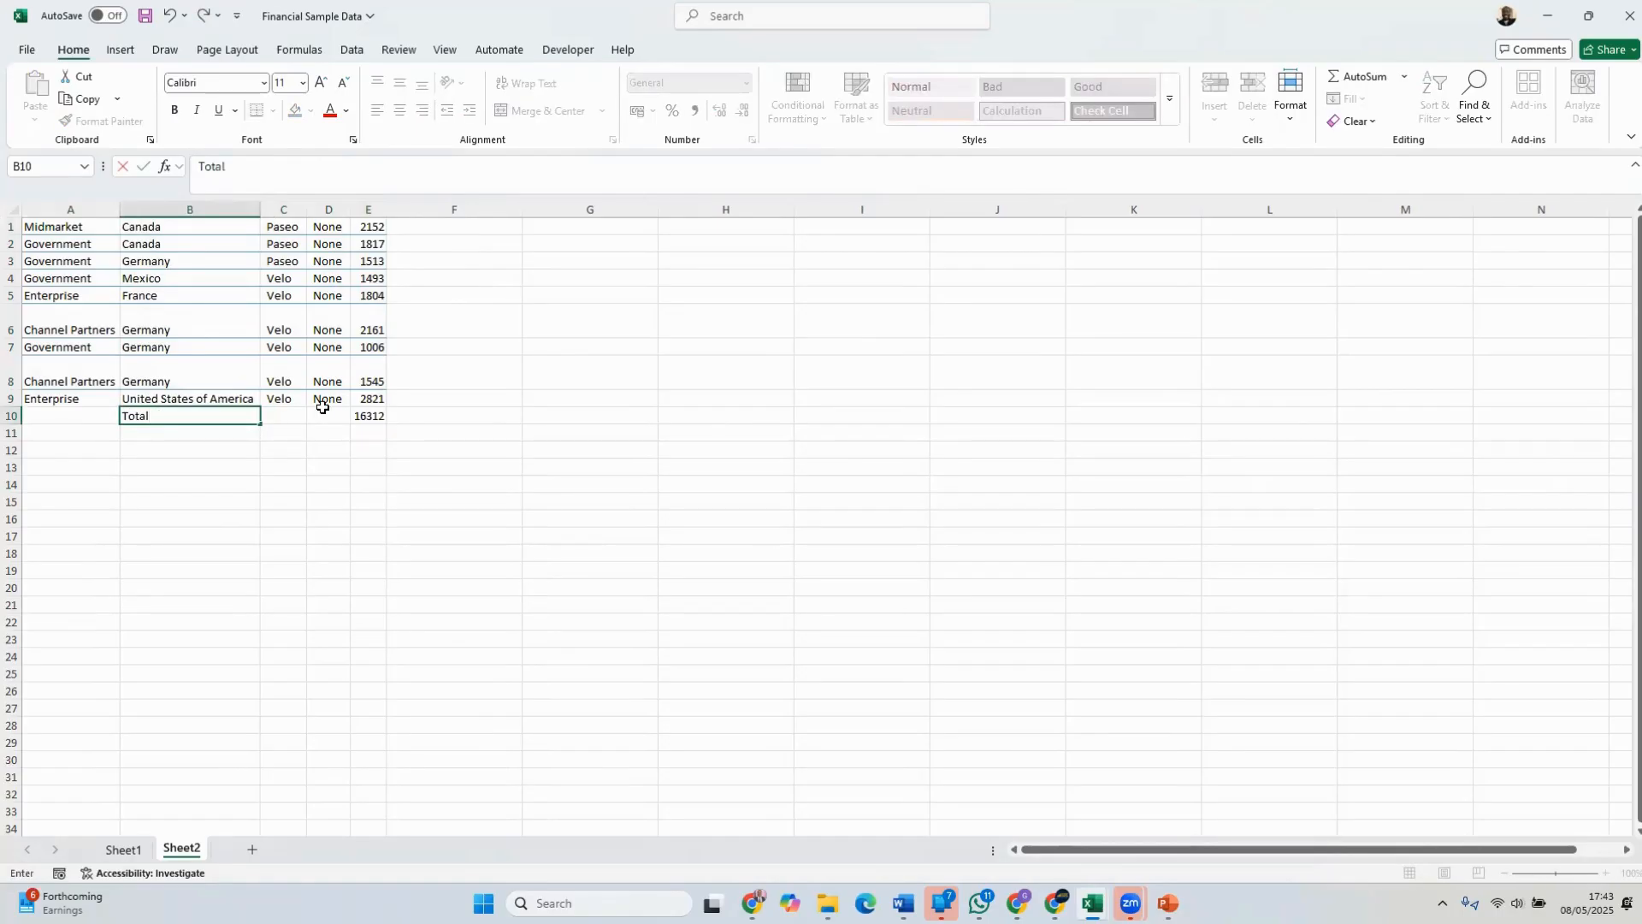
pyautogui.click(290, 467)
# Make the total row cells B10:E10 bold
pyautogui.click(217, 418)
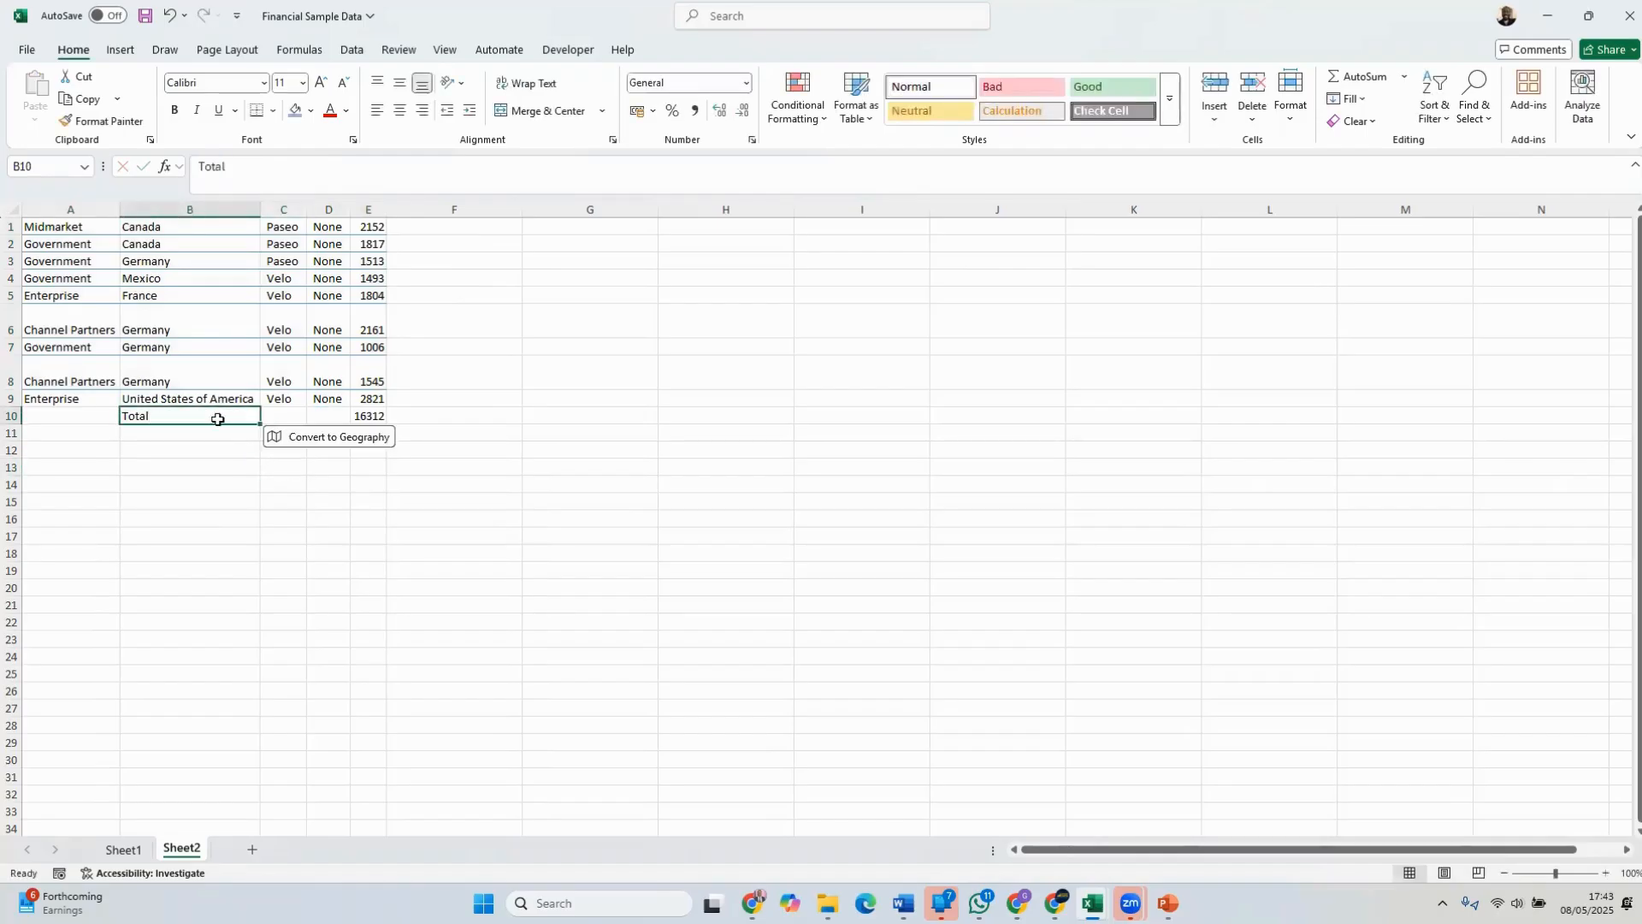
pyautogui.scroll(3, 219, 408)
pyautogui.scroll(1, 356, 448)
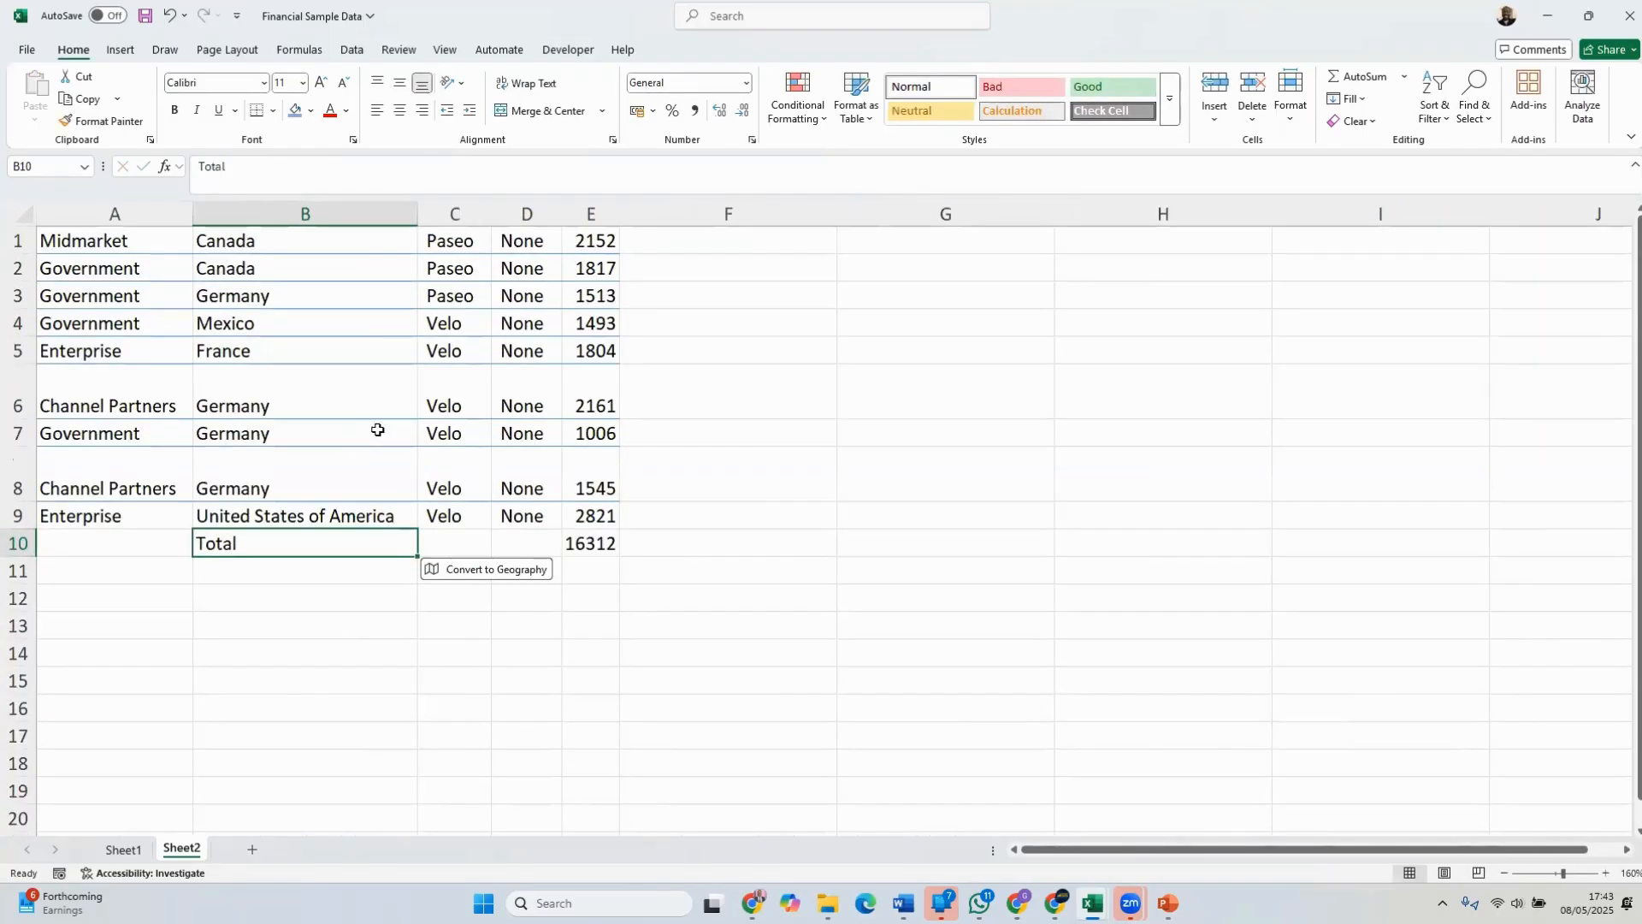
pyautogui.click(682, 366)
pyautogui.moveTo(263, 545); pyautogui.dragTo(586, 542)
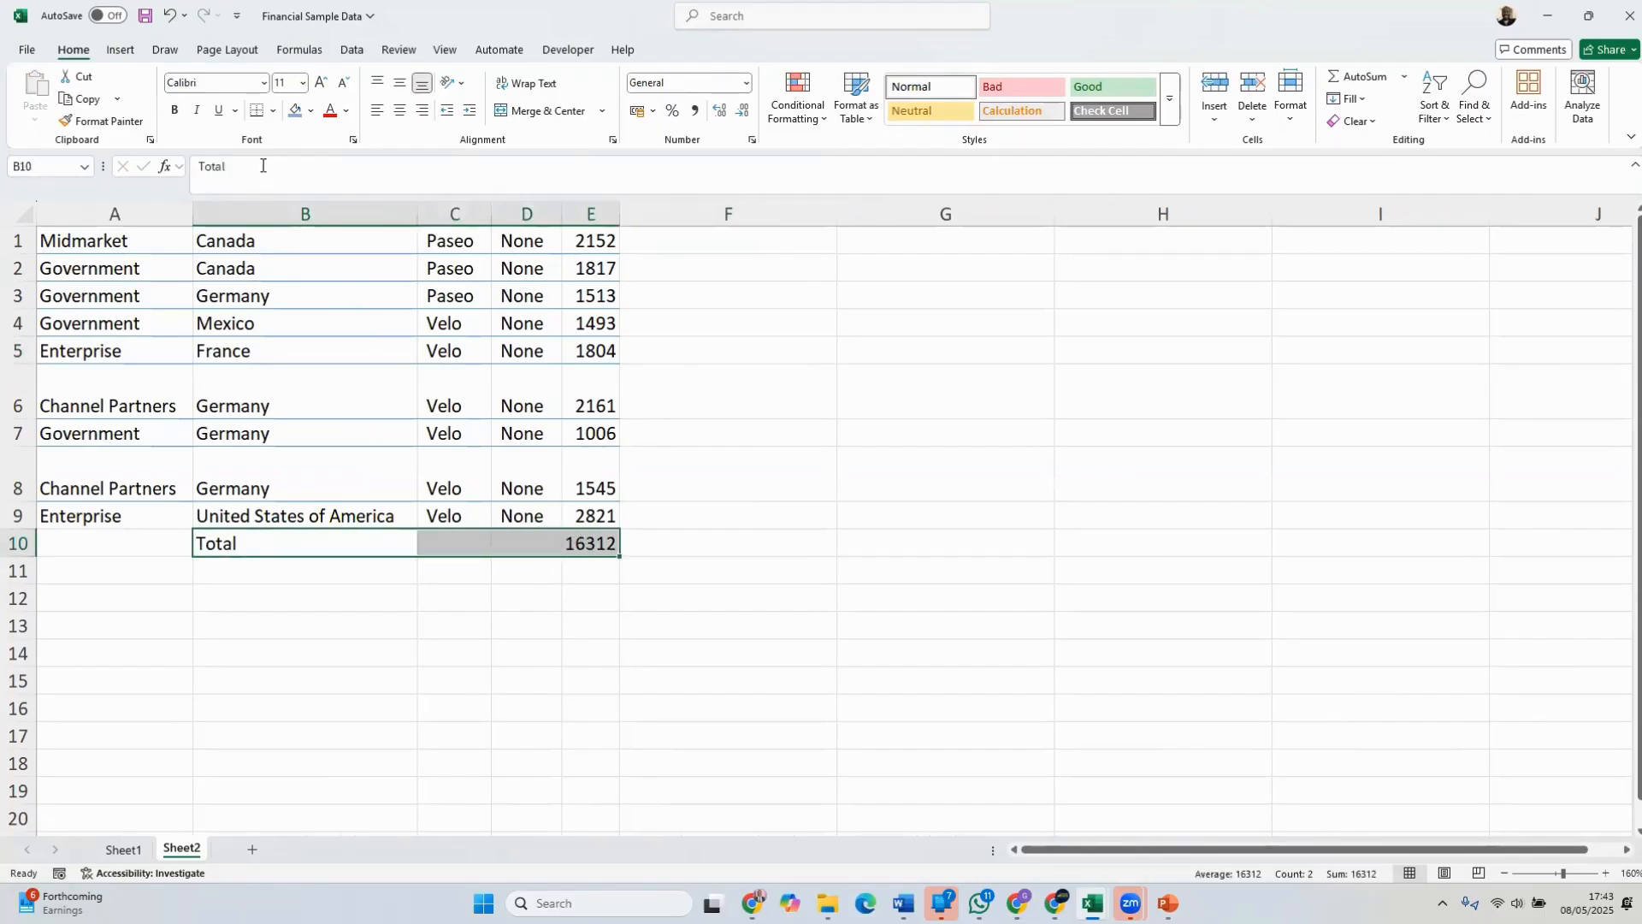
pyautogui.click(175, 113)
pyautogui.click(727, 399)
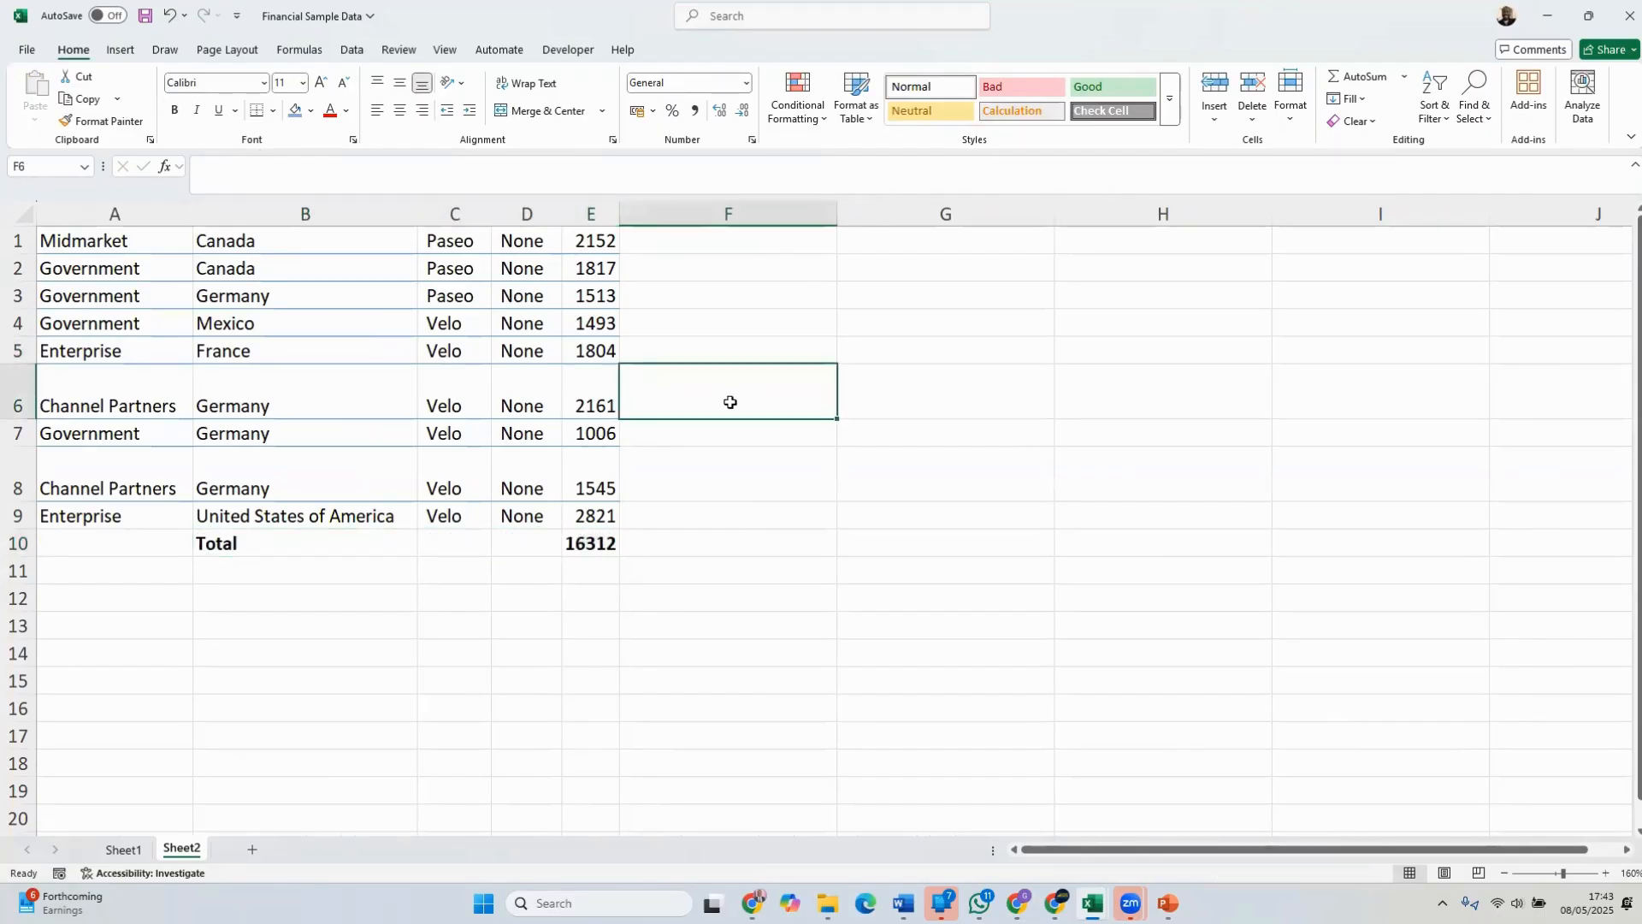
# Apply a bottom border to the table range A1:E10
pyautogui.moveTo(601, 542); pyautogui.dragTo(134, 227)
pyautogui.click(272, 111)
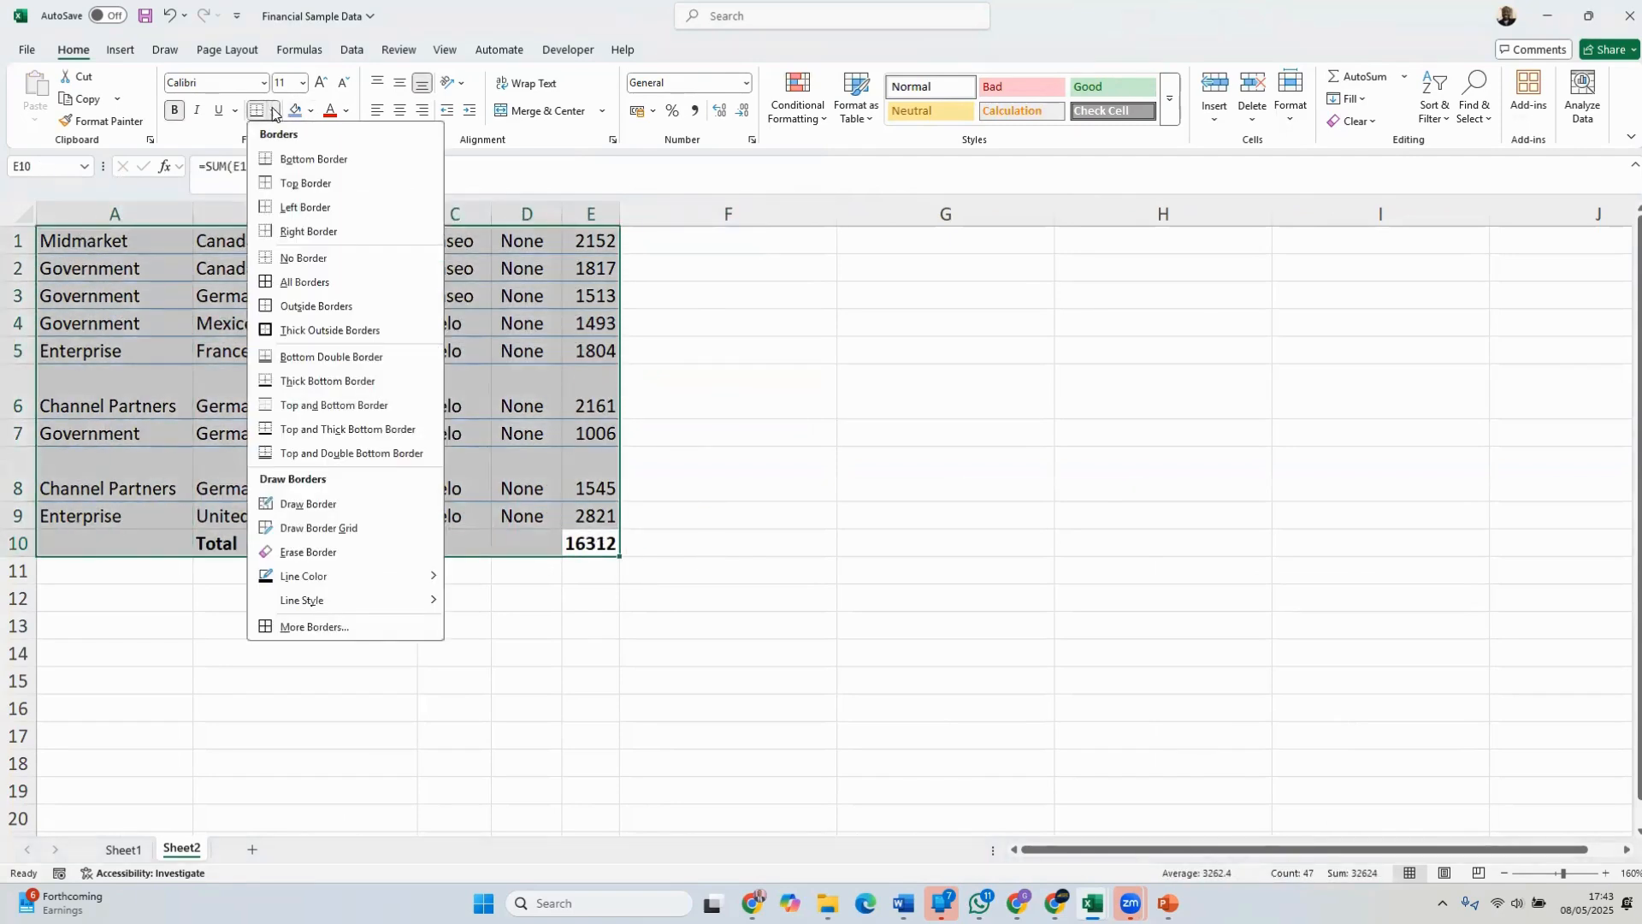
pyautogui.click(306, 159)
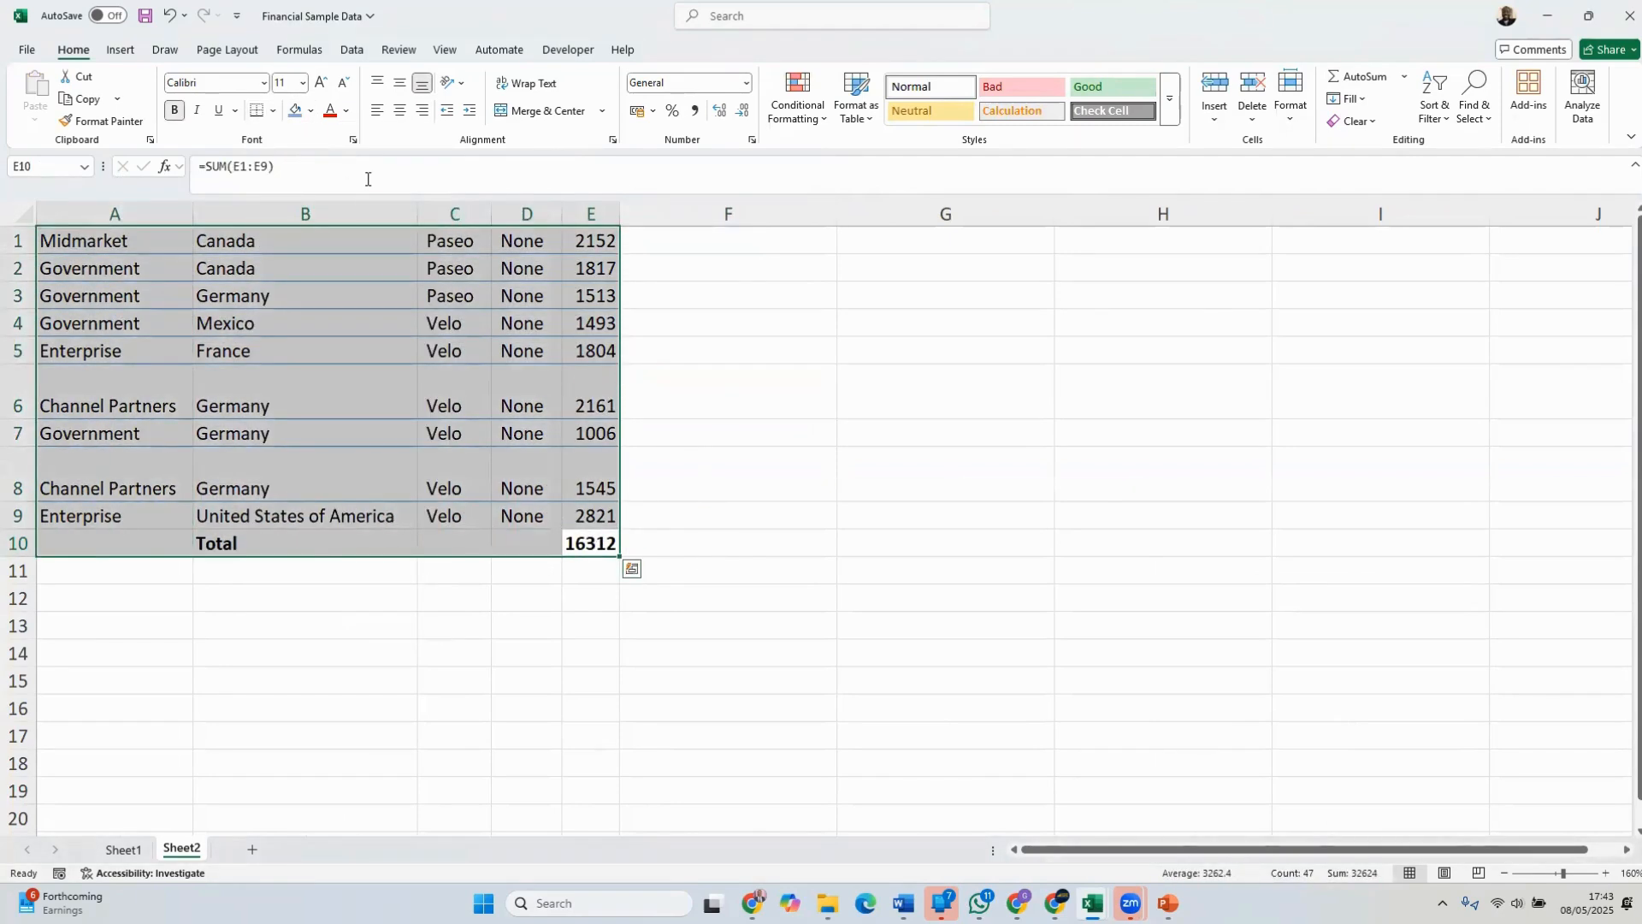
pyautogui.click(746, 493)
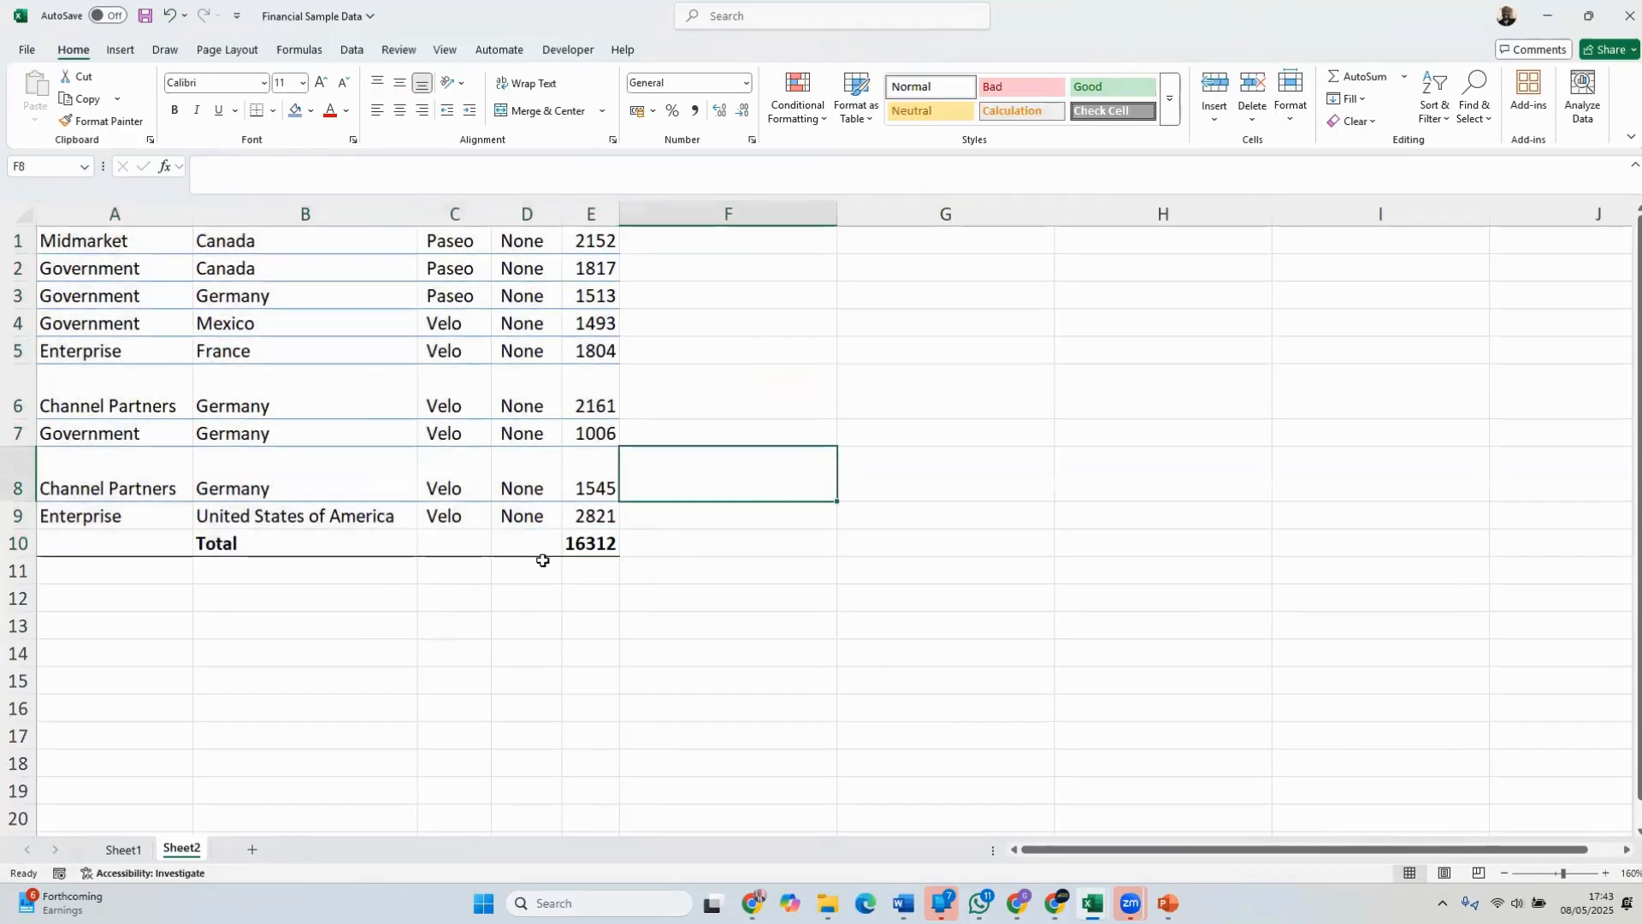
# Apply all borders to every cell in the table range A1:E10
pyautogui.moveTo(595, 547); pyautogui.dragTo(41, 224)
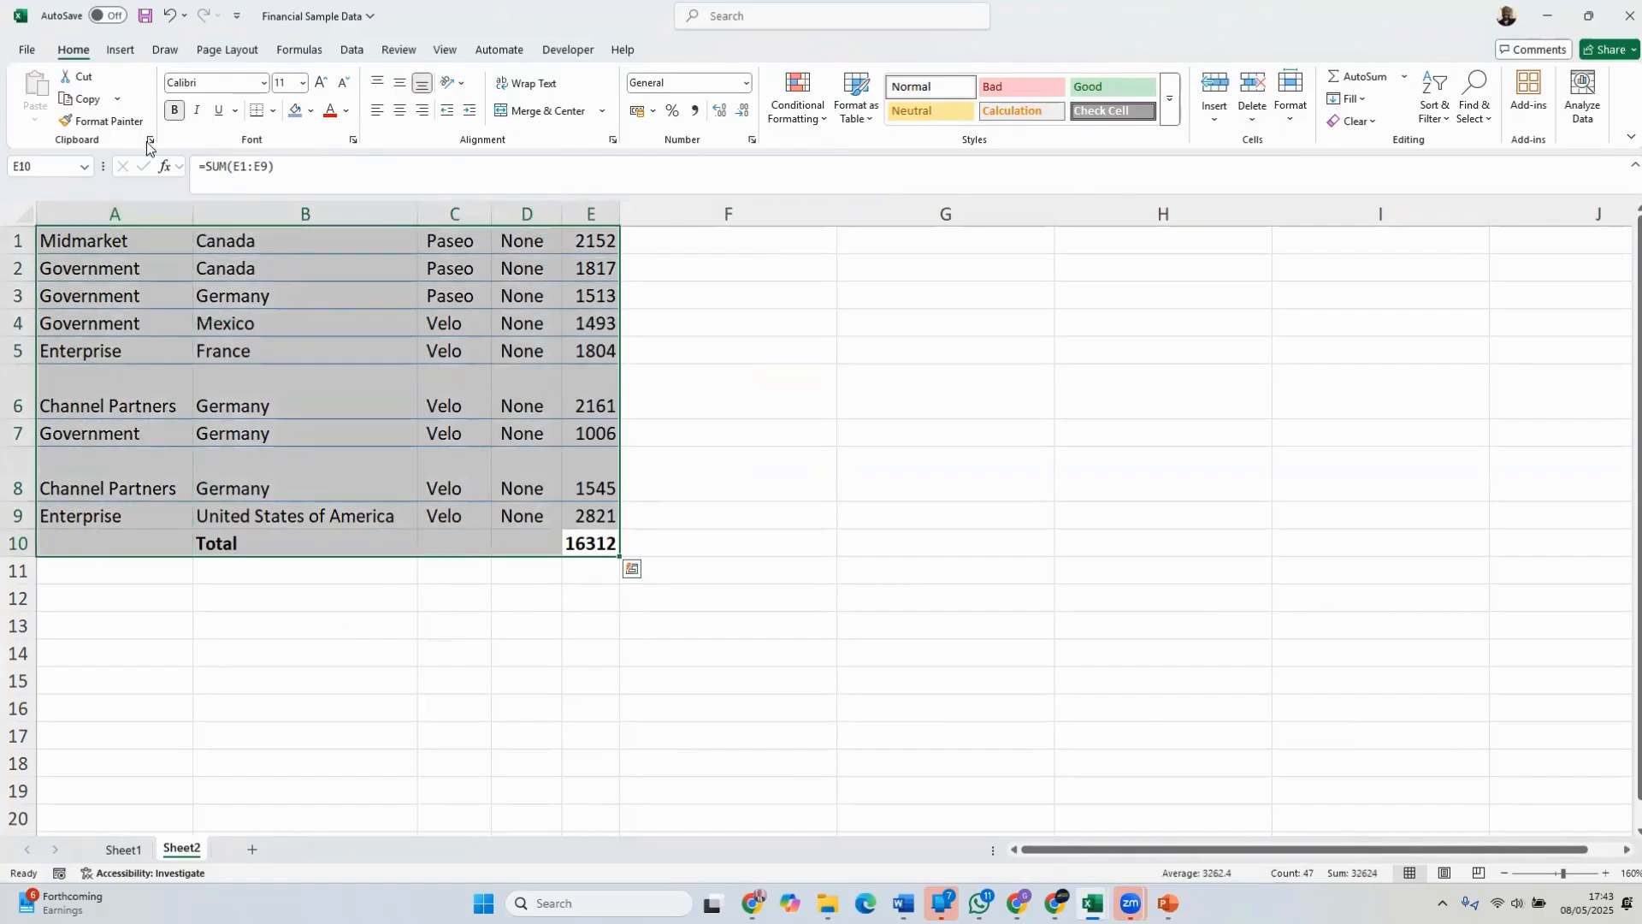
pyautogui.click(274, 113)
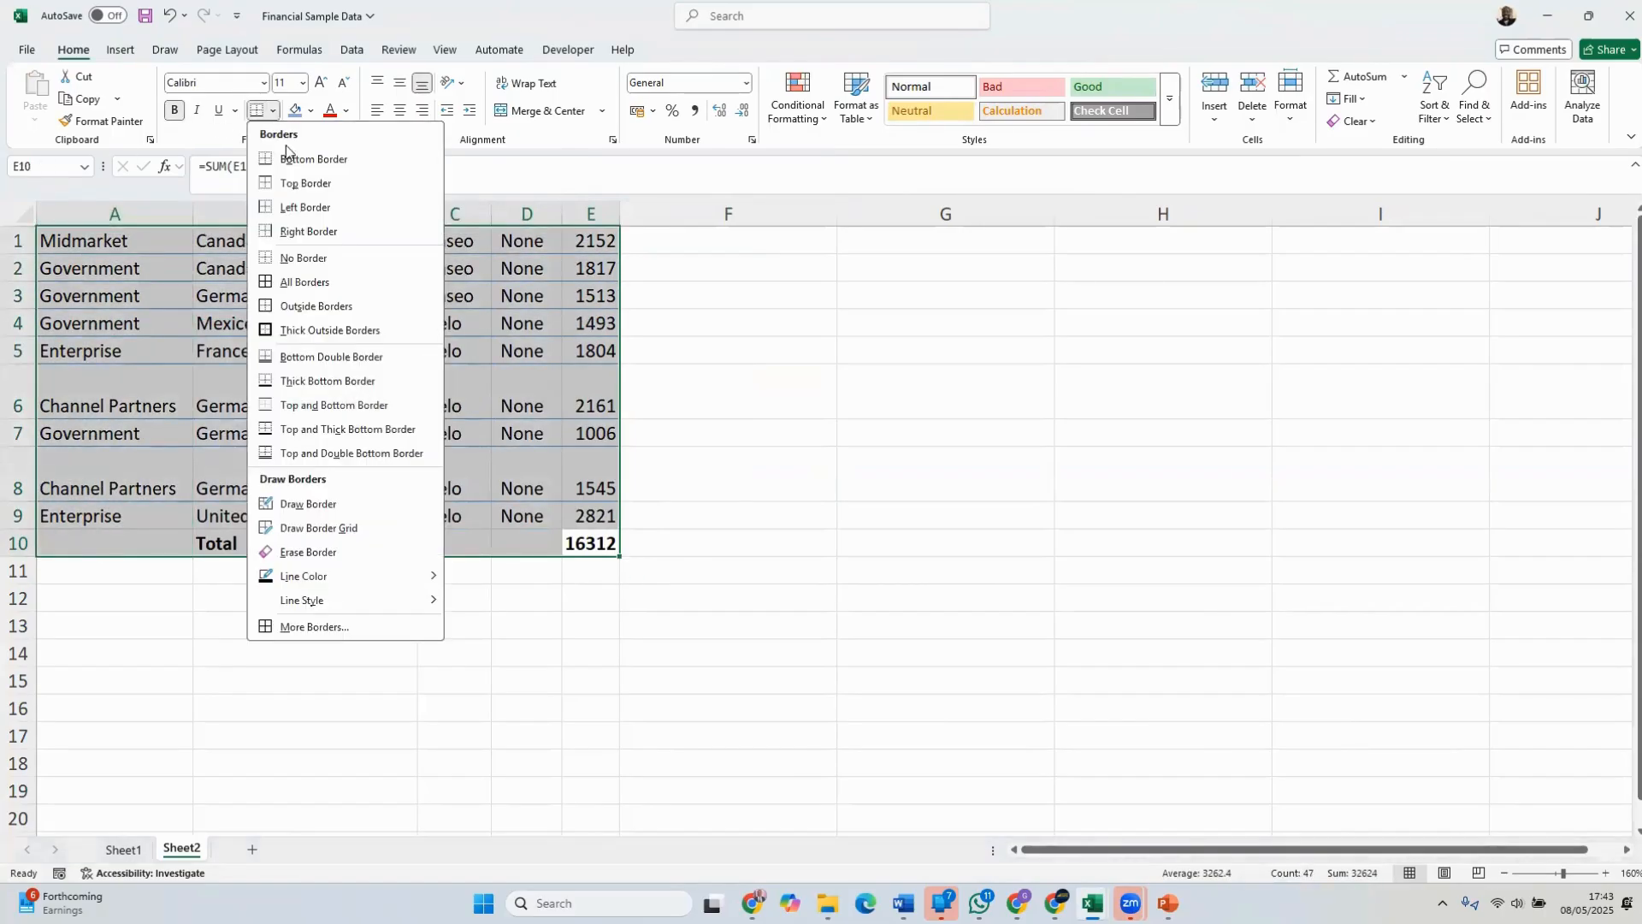
pyautogui.click(296, 284)
pyautogui.click(1078, 402)
pyautogui.click(1403, 407)
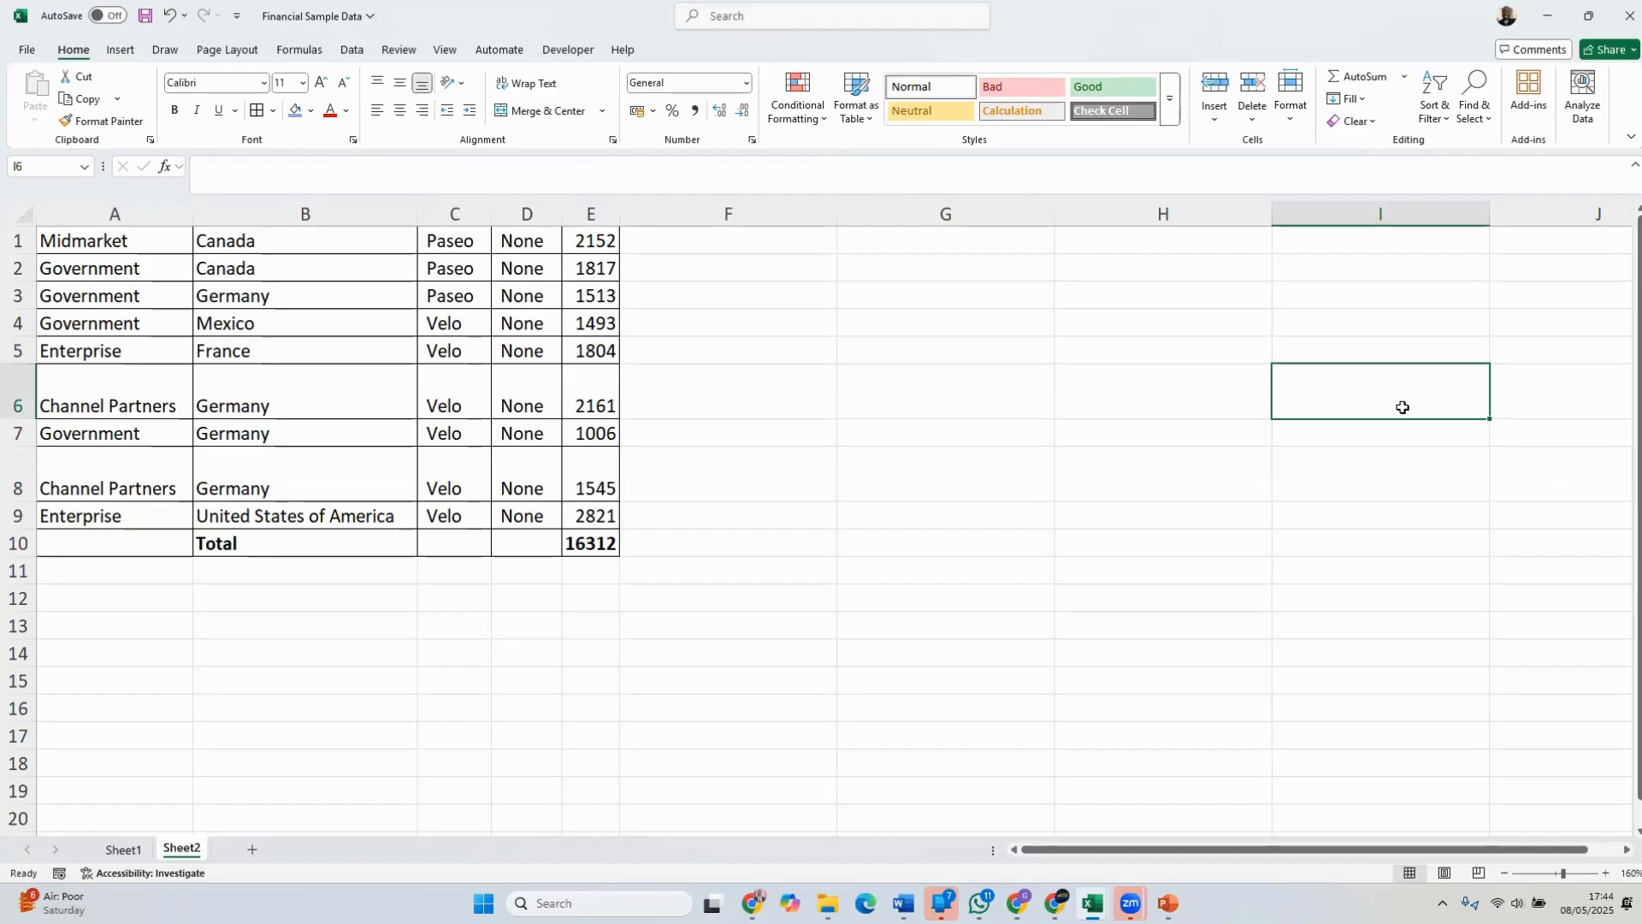
# Remove all borders from the table range A1:E10
pyautogui.moveTo(601, 548); pyautogui.dragTo(137, 242)
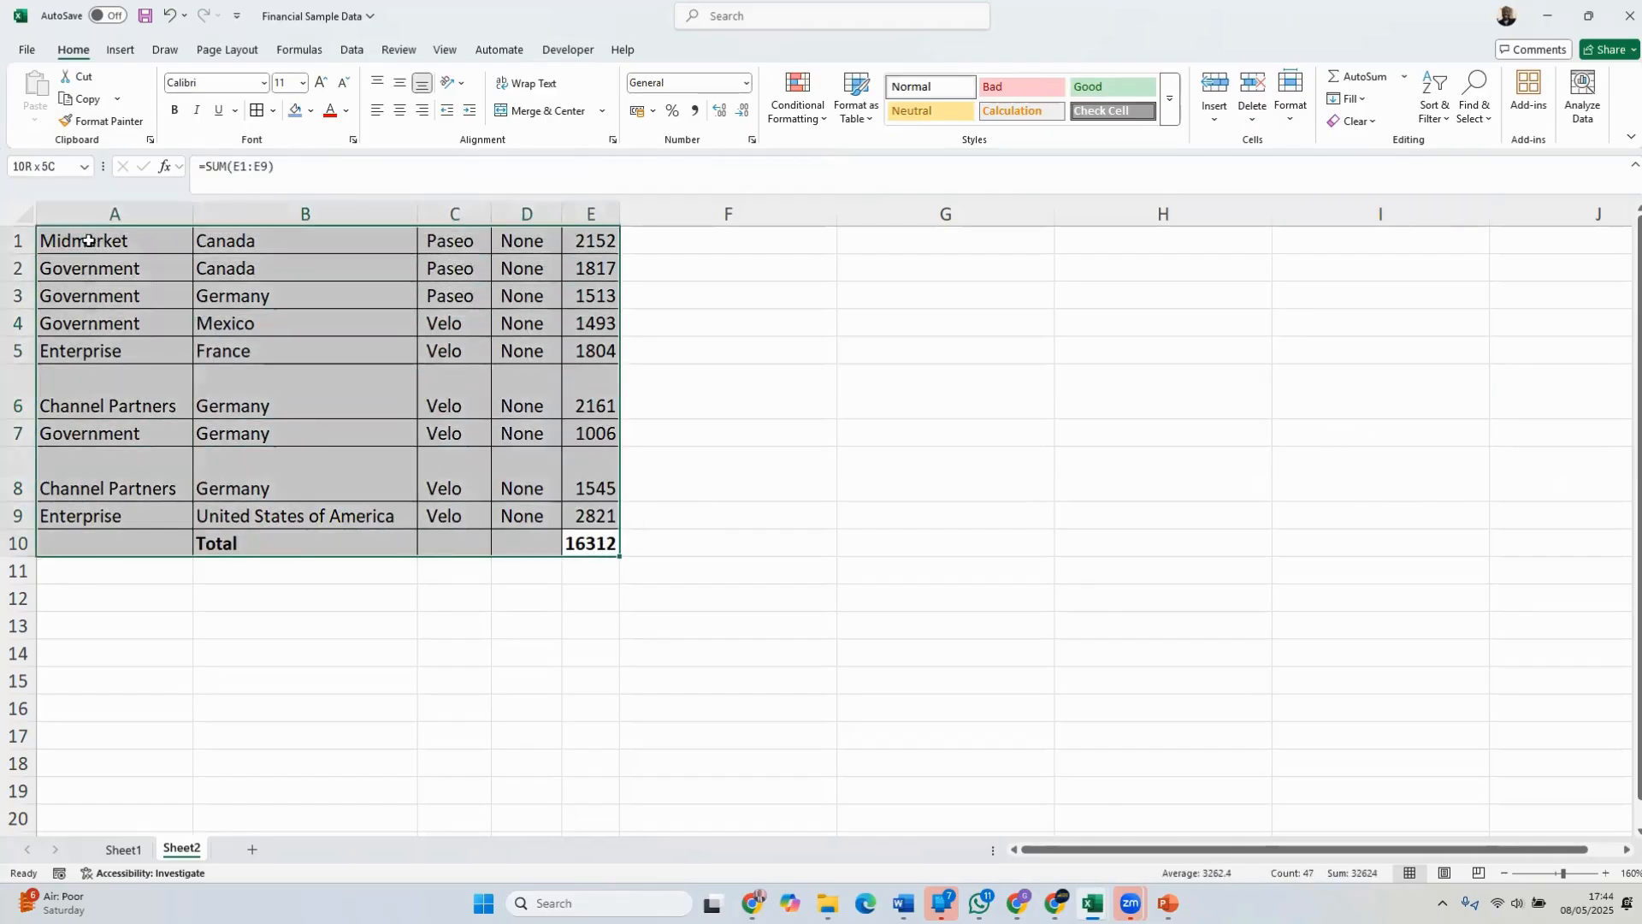
pyautogui.click(275, 112)
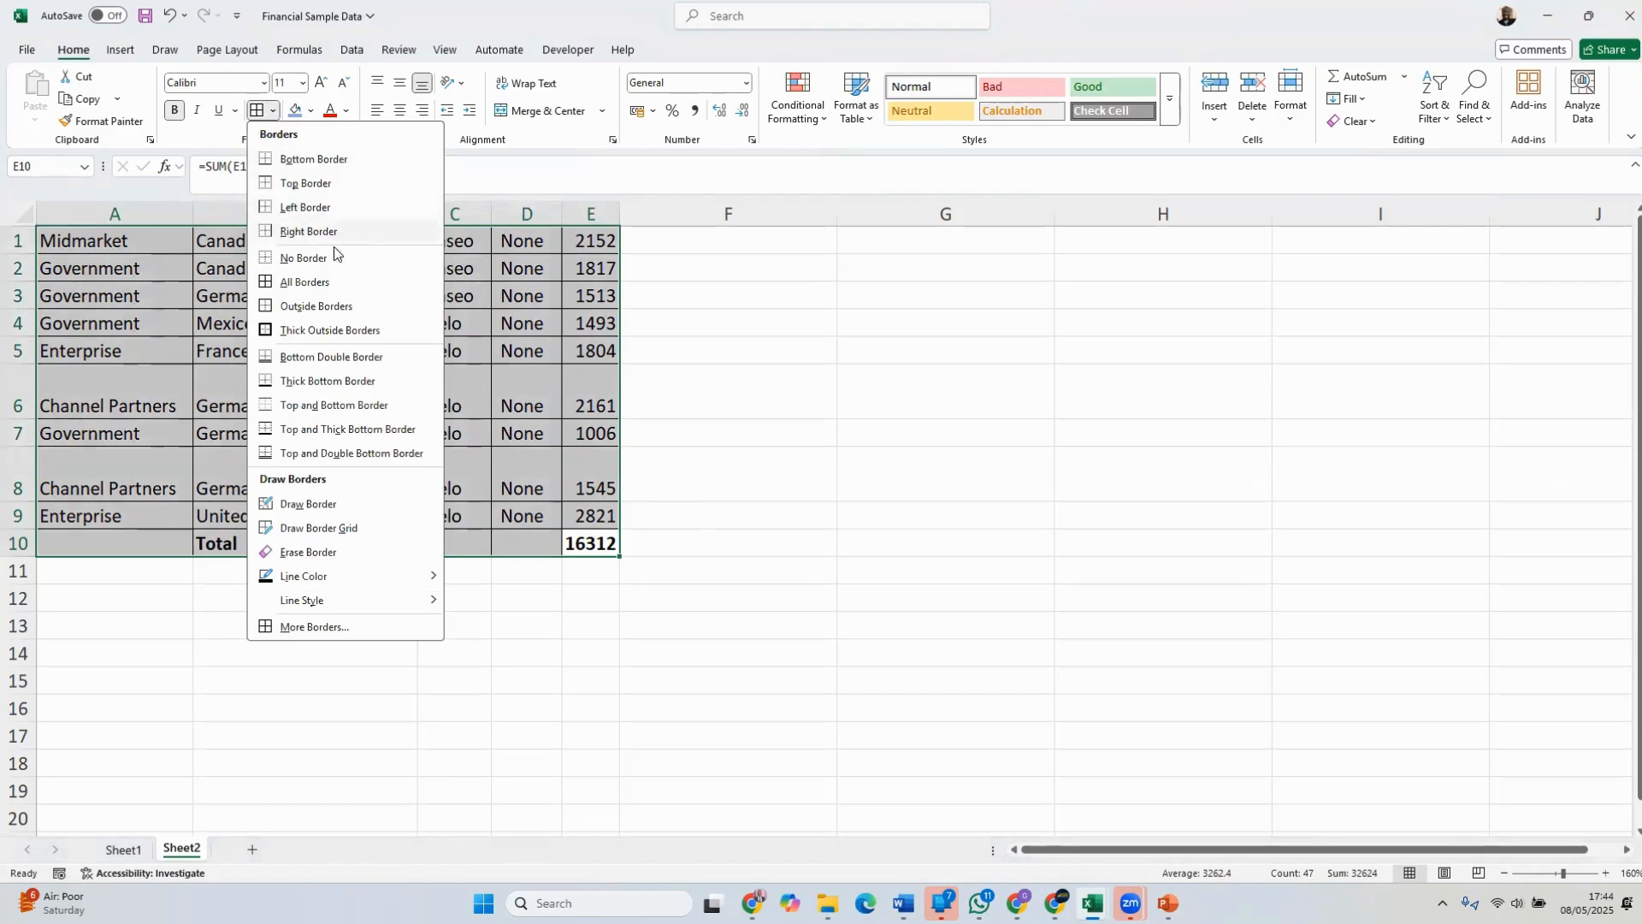
pyautogui.click(291, 259)
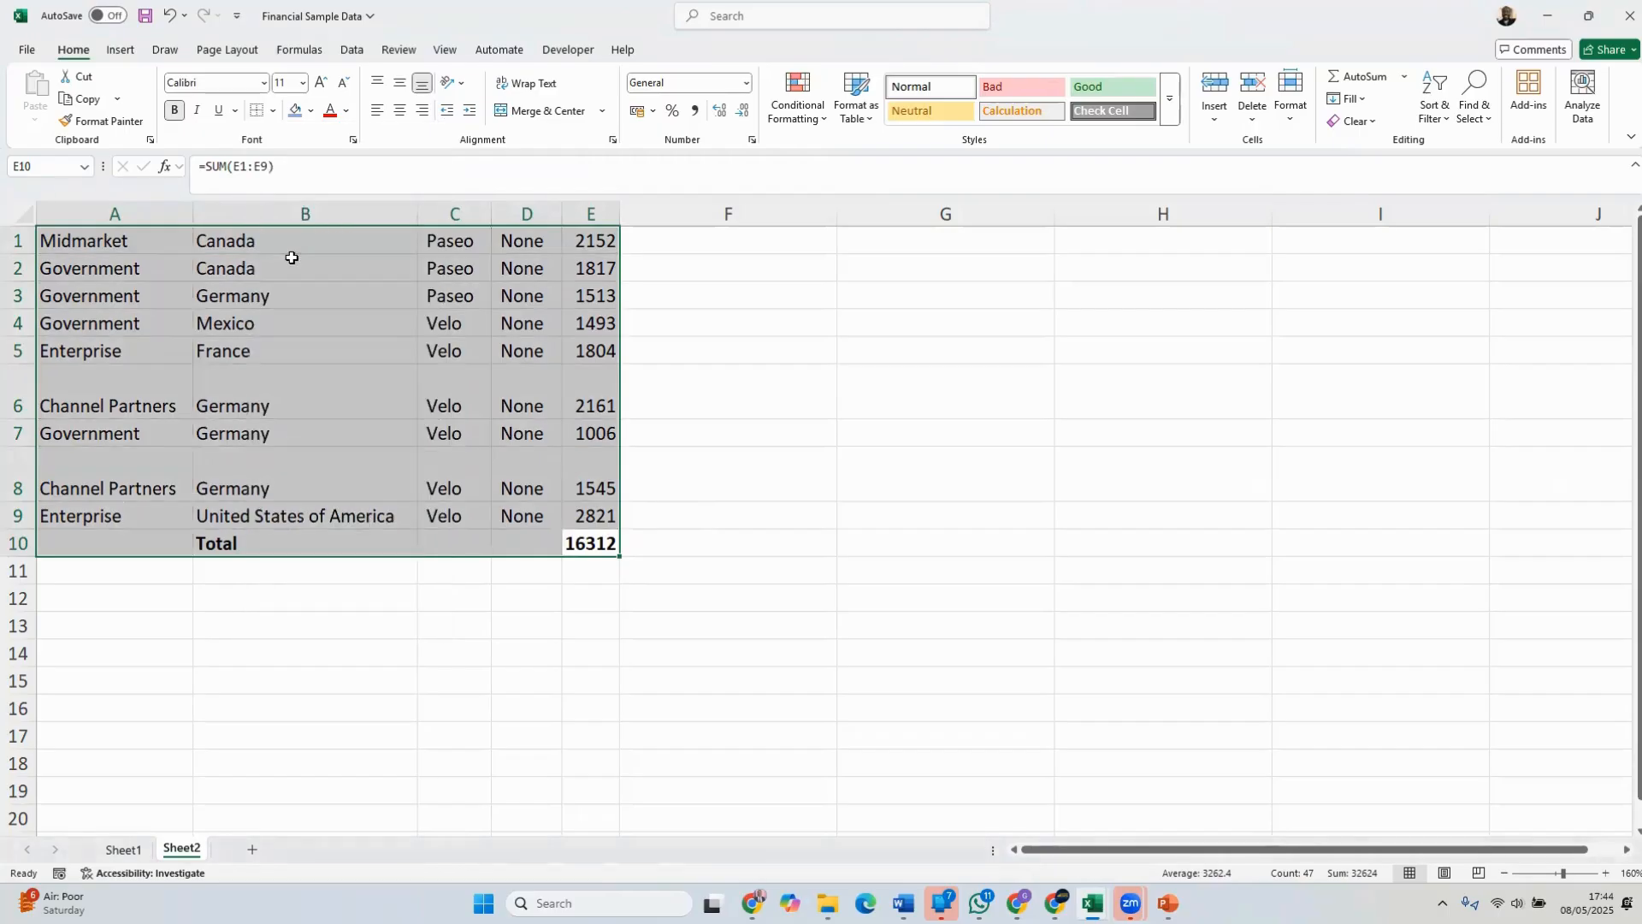
pyautogui.click(851, 383)
pyautogui.click(1158, 376)
pyautogui.click(1341, 376)
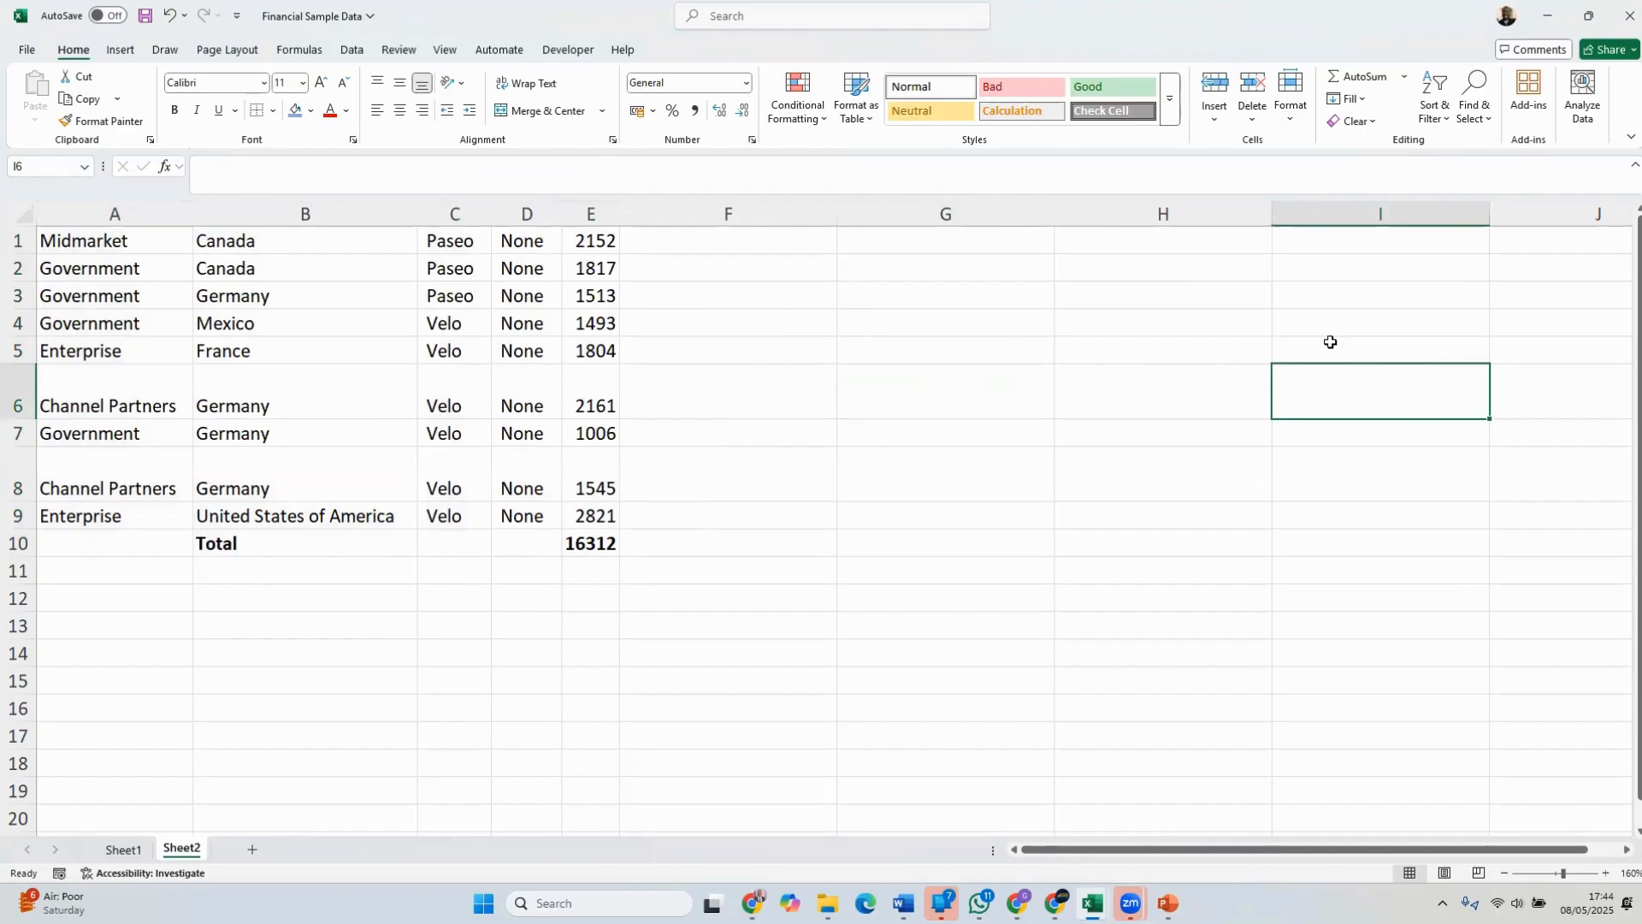
pyautogui.moveTo(143, 241); pyautogui.dragTo(589, 536)
pyautogui.click(479, 402)
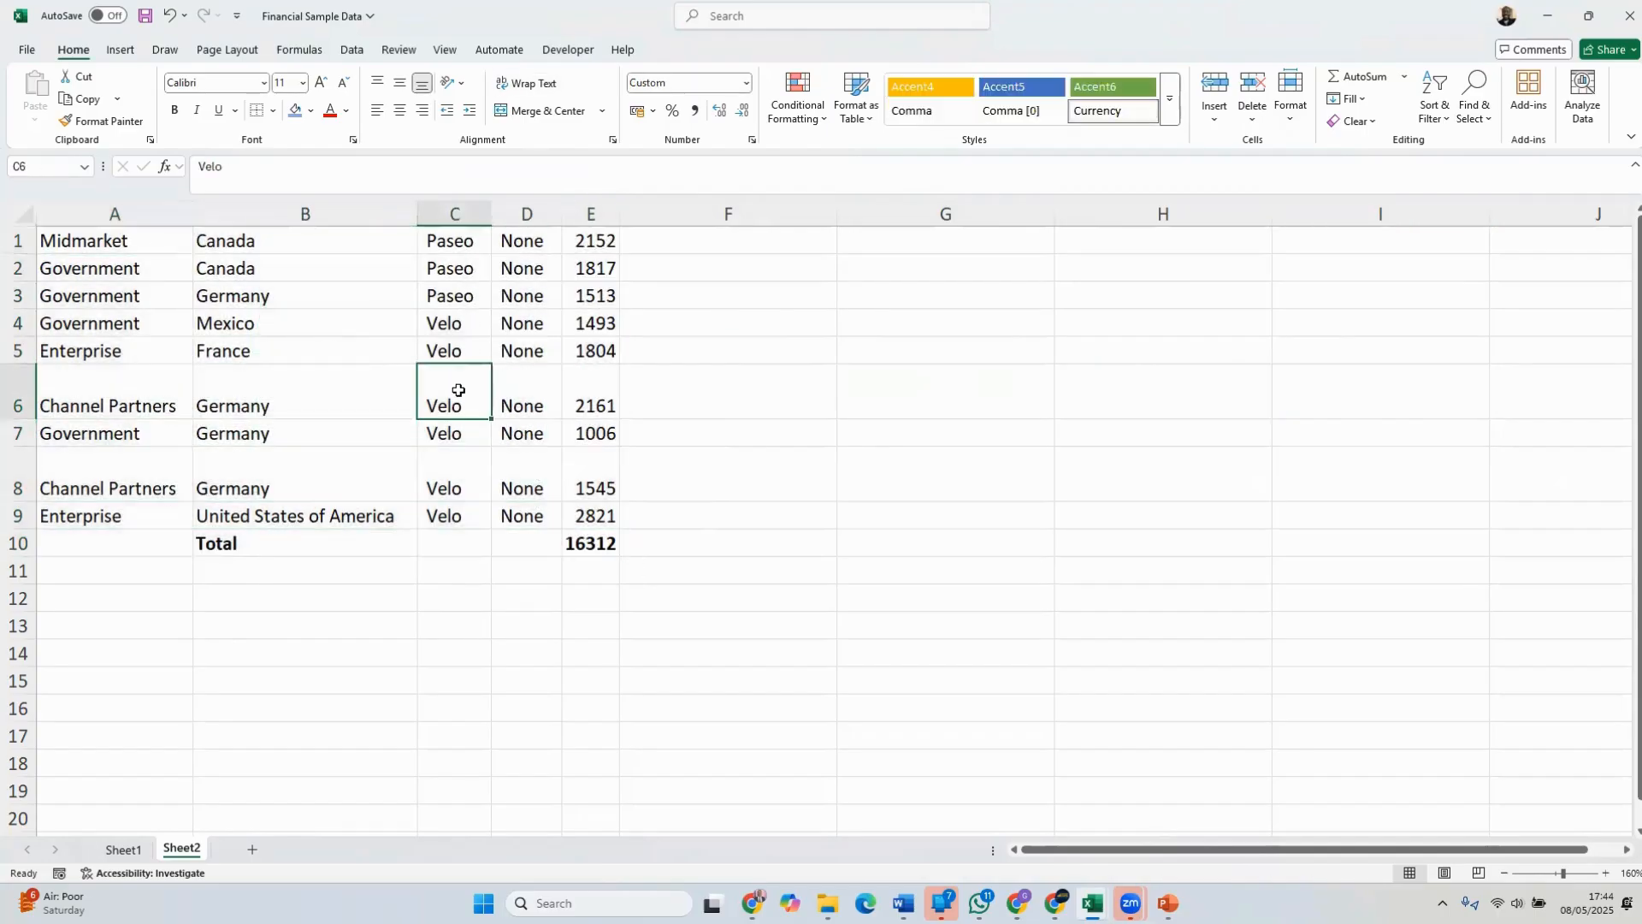
pyautogui.click(211, 287)
pyautogui.moveTo(281, 321); pyautogui.dragTo(445, 409)
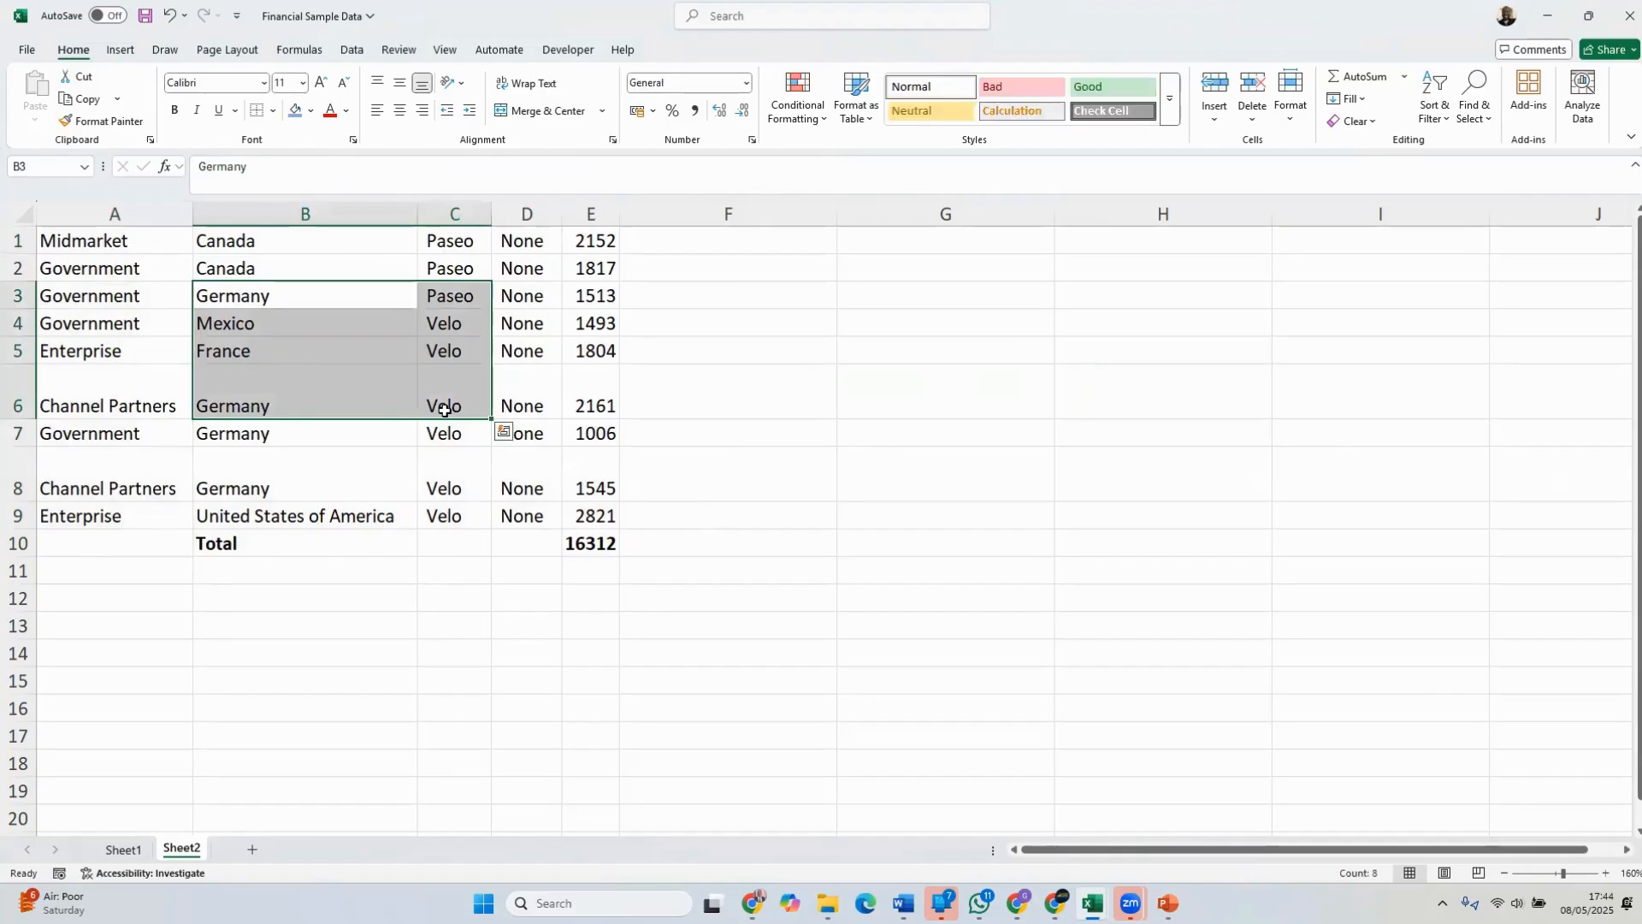
# Apply all borders to the cells B3:C6
pyautogui.click(273, 111)
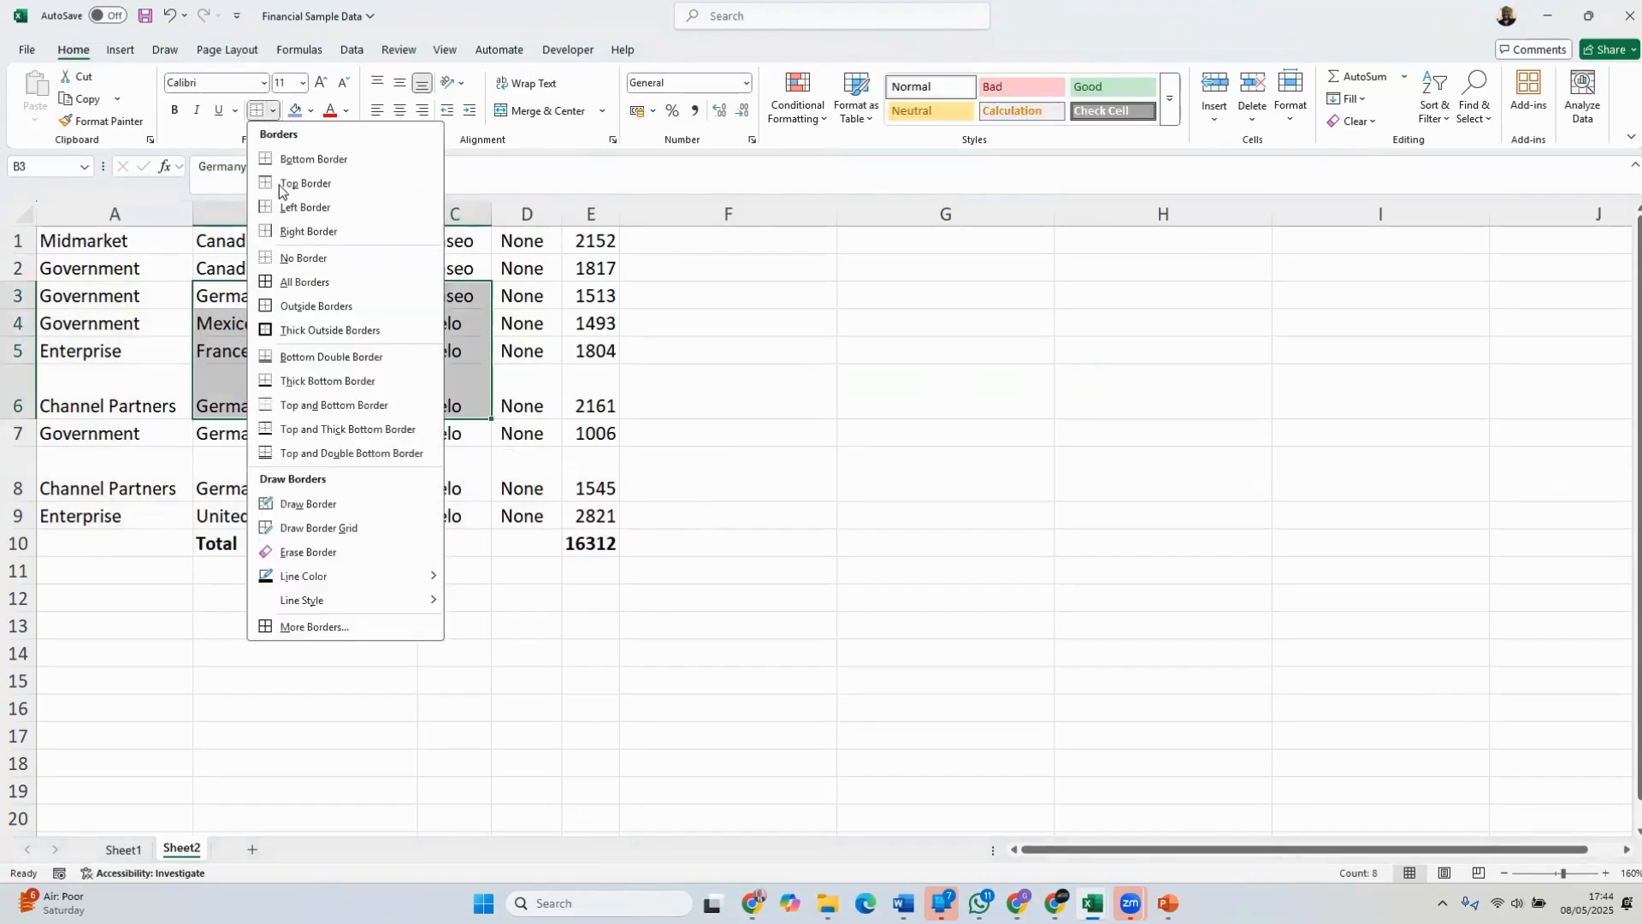
pyautogui.click(305, 282)
pyautogui.click(880, 400)
pyautogui.click(1313, 449)
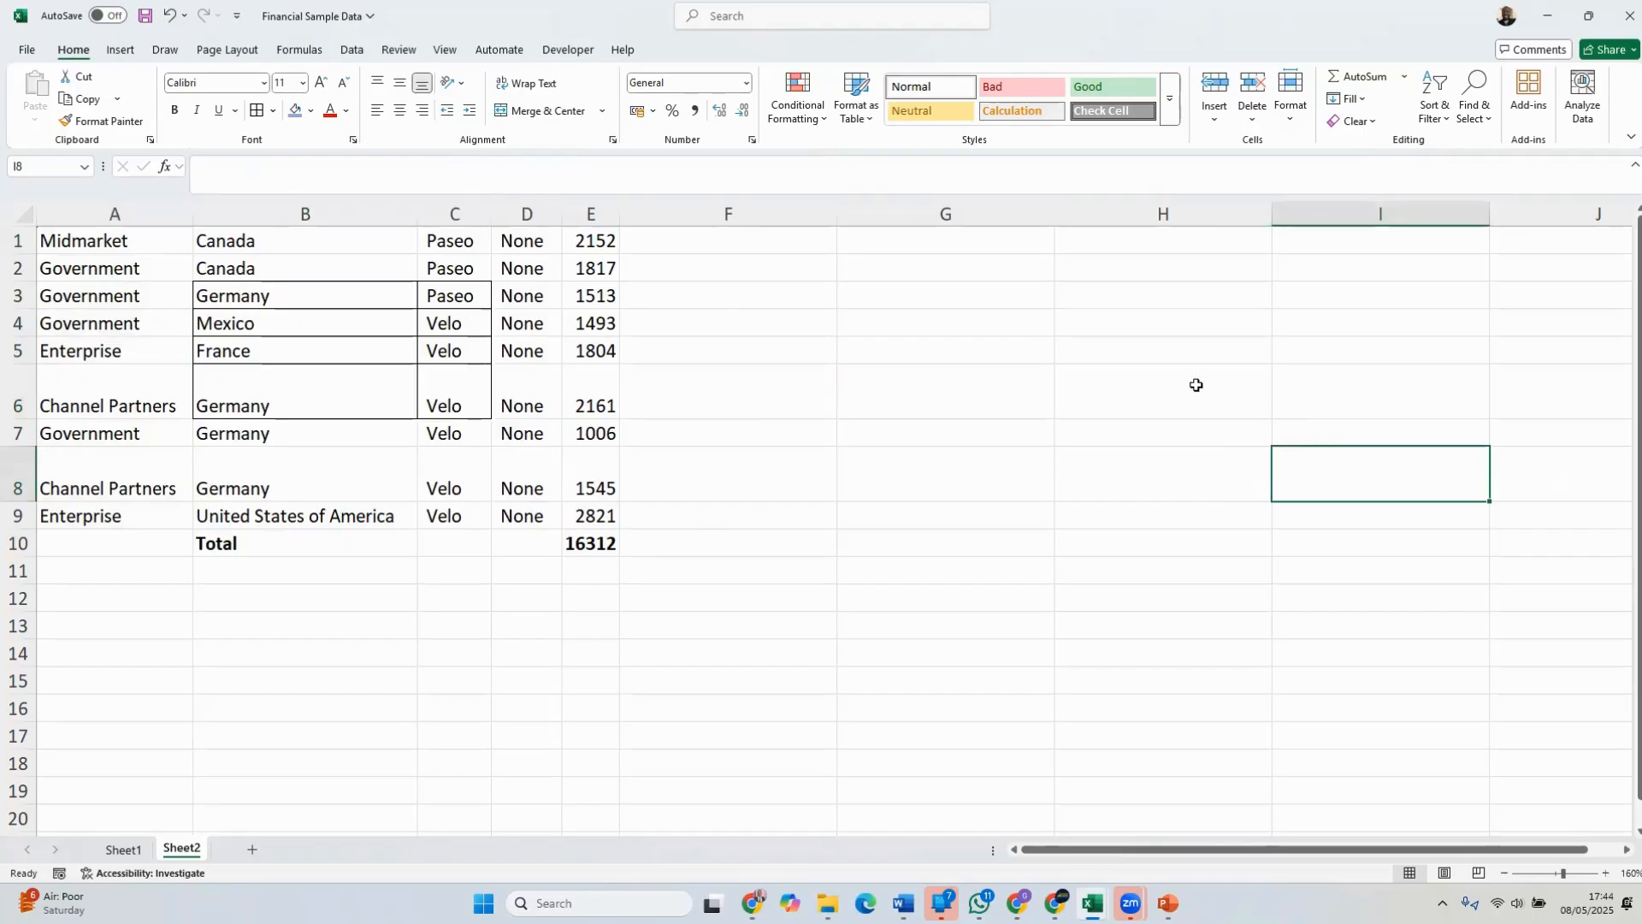
# Remove all borders from the cells B3:C6
pyautogui.moveTo(308, 293); pyautogui.dragTo(436, 382)
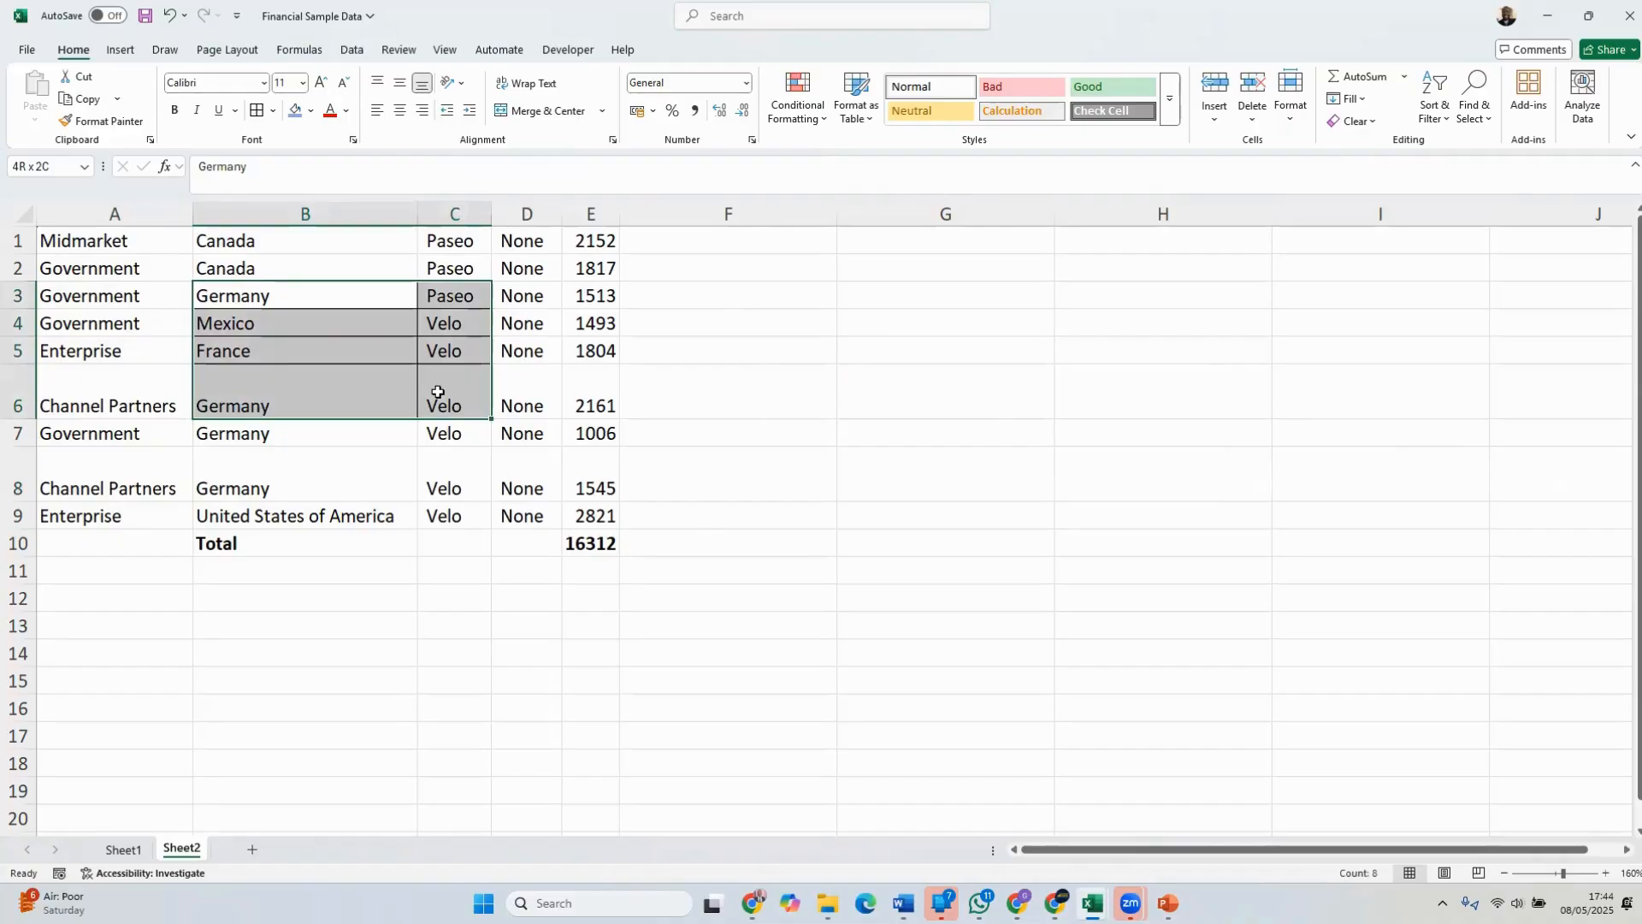
pyautogui.click(270, 110)
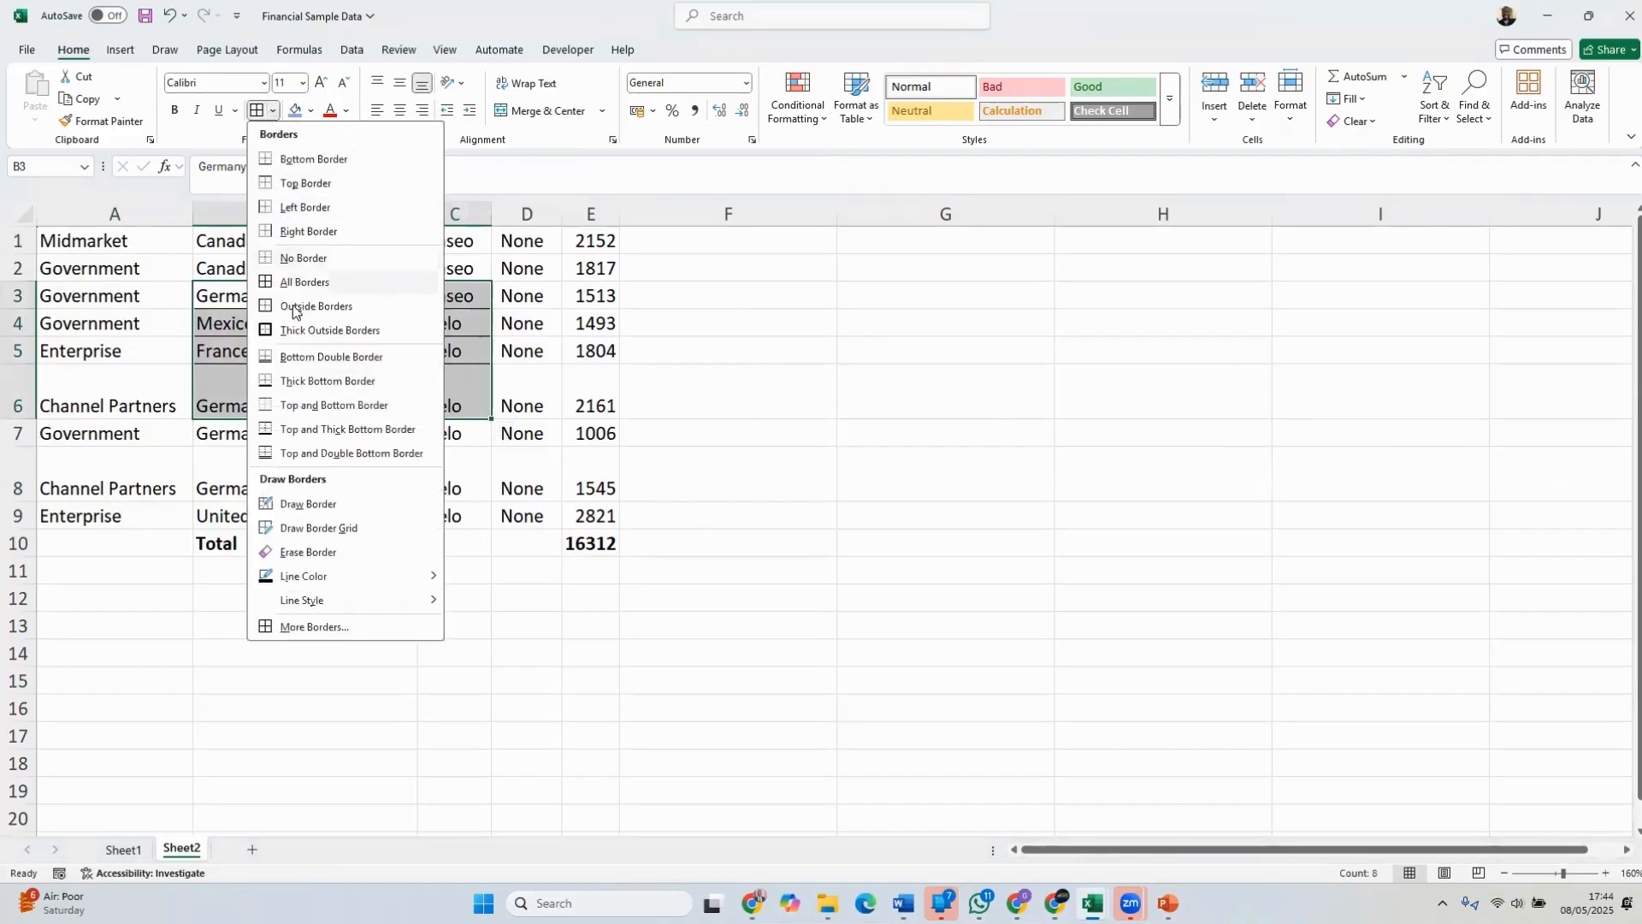
pyautogui.click(298, 261)
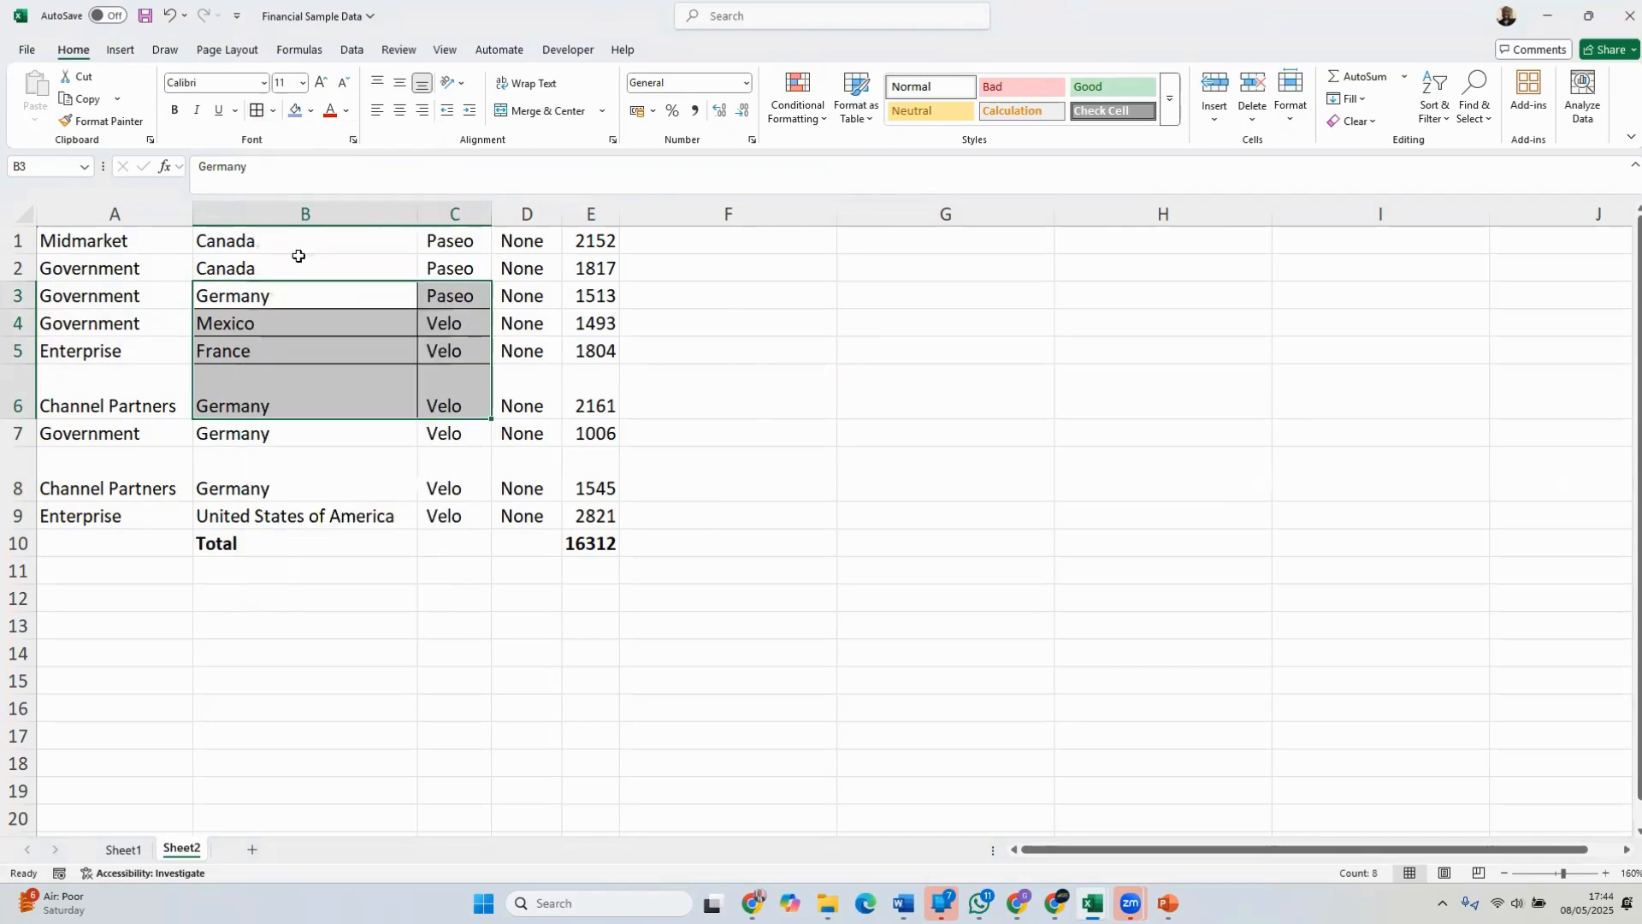
pyautogui.click(787, 365)
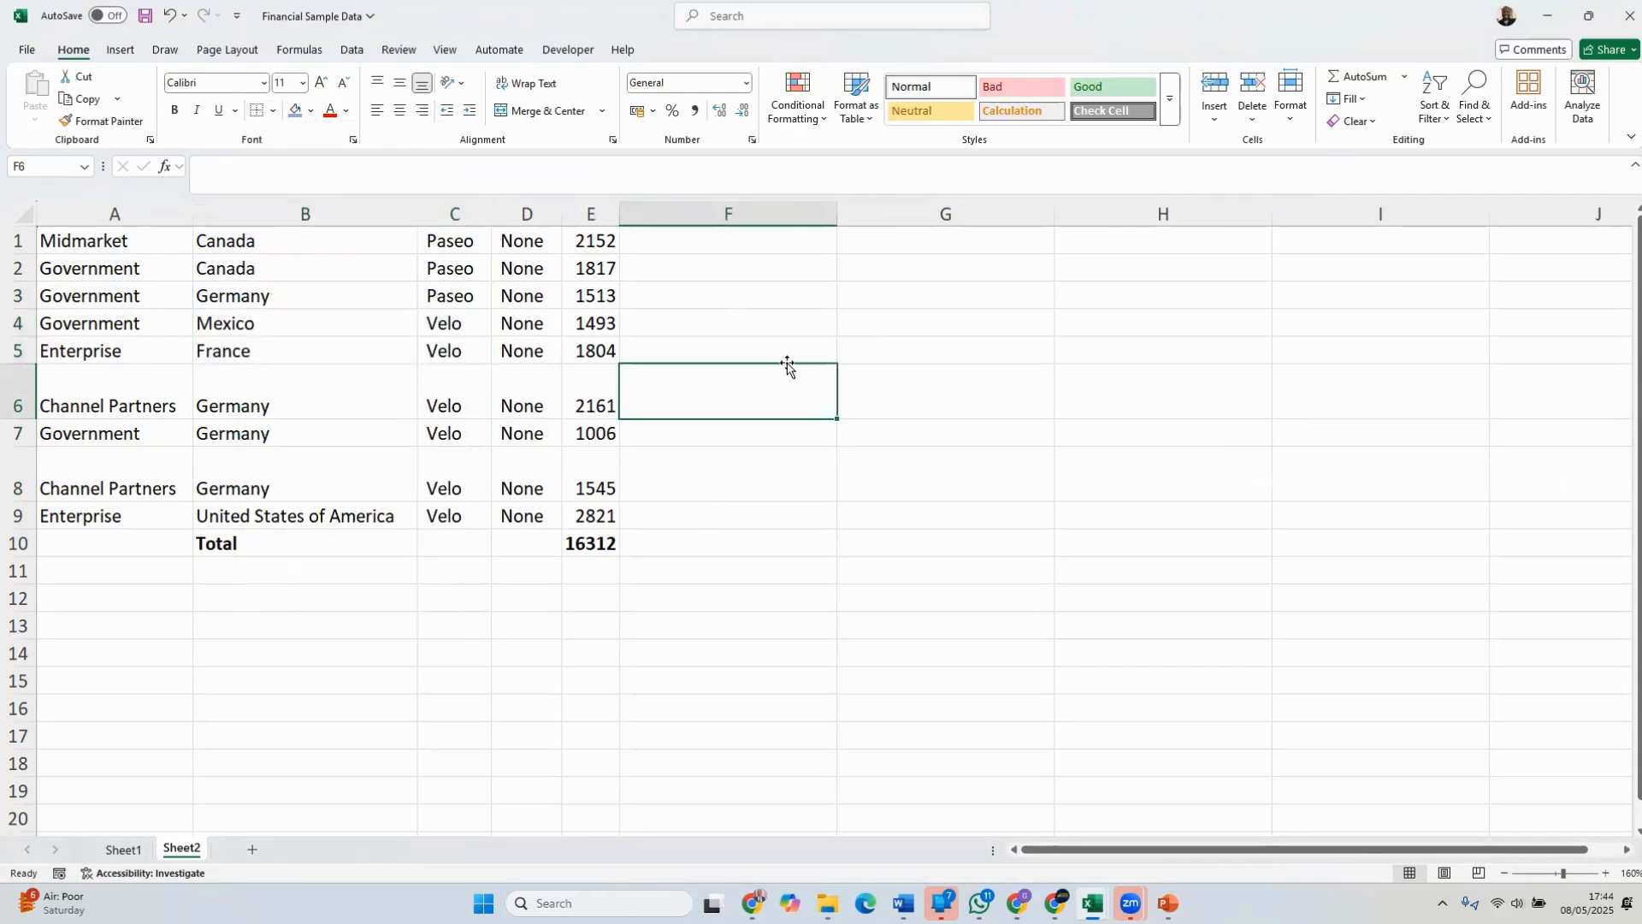
# Apply all borders to the whole table range A1:E10
pyautogui.moveTo(591, 543); pyautogui.dragTo(101, 241)
pyautogui.click(272, 115)
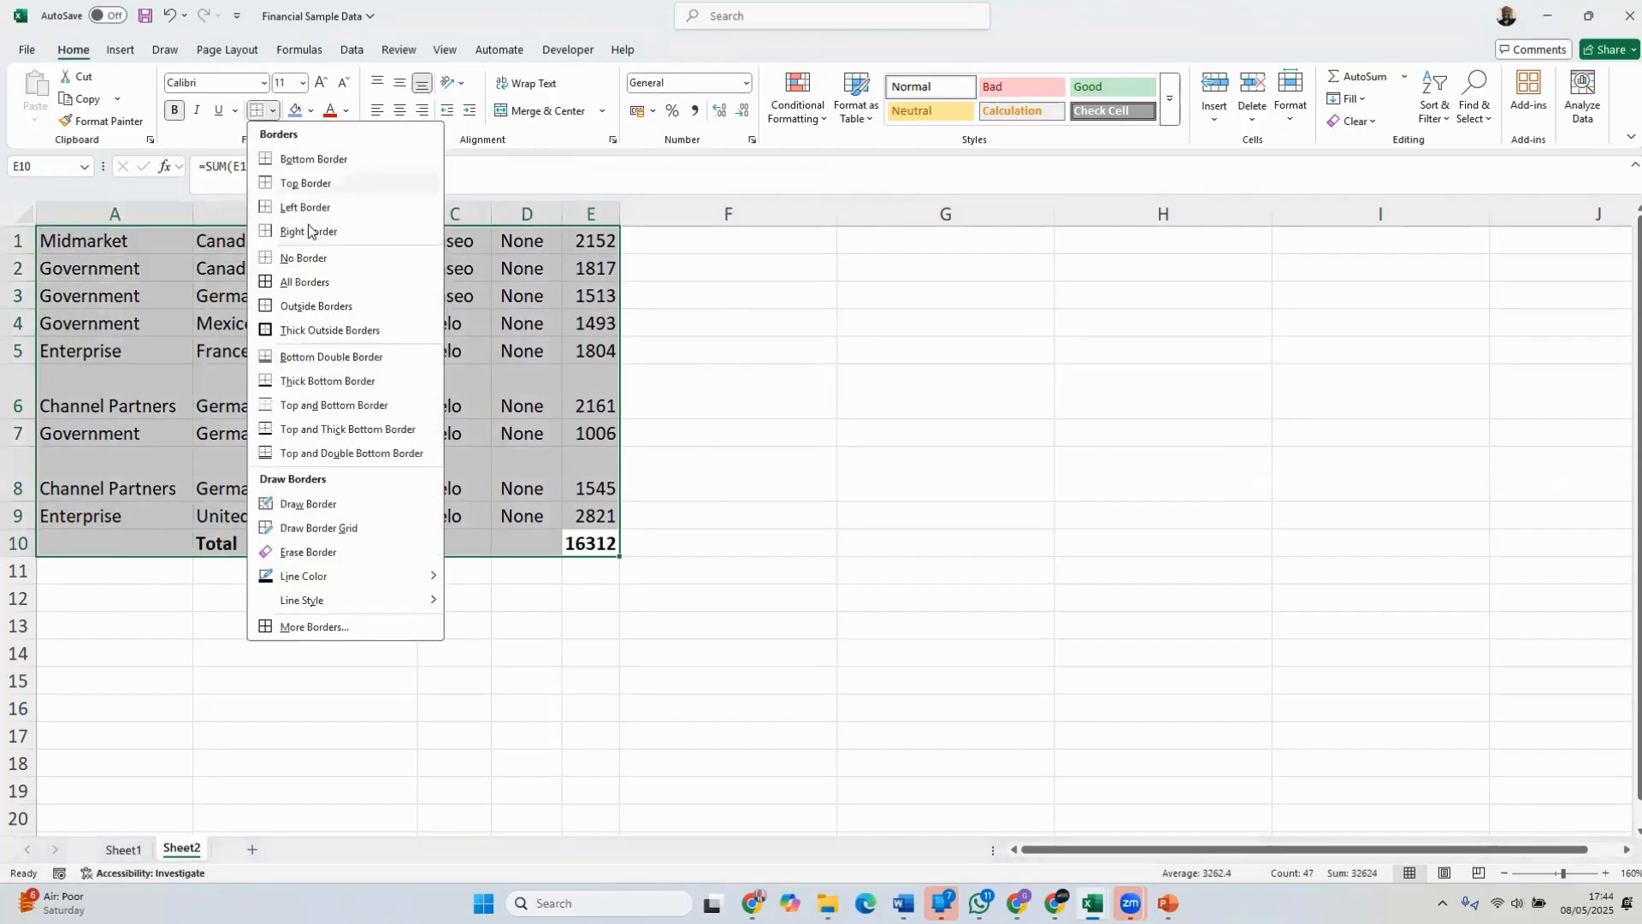
pyautogui.click(300, 280)
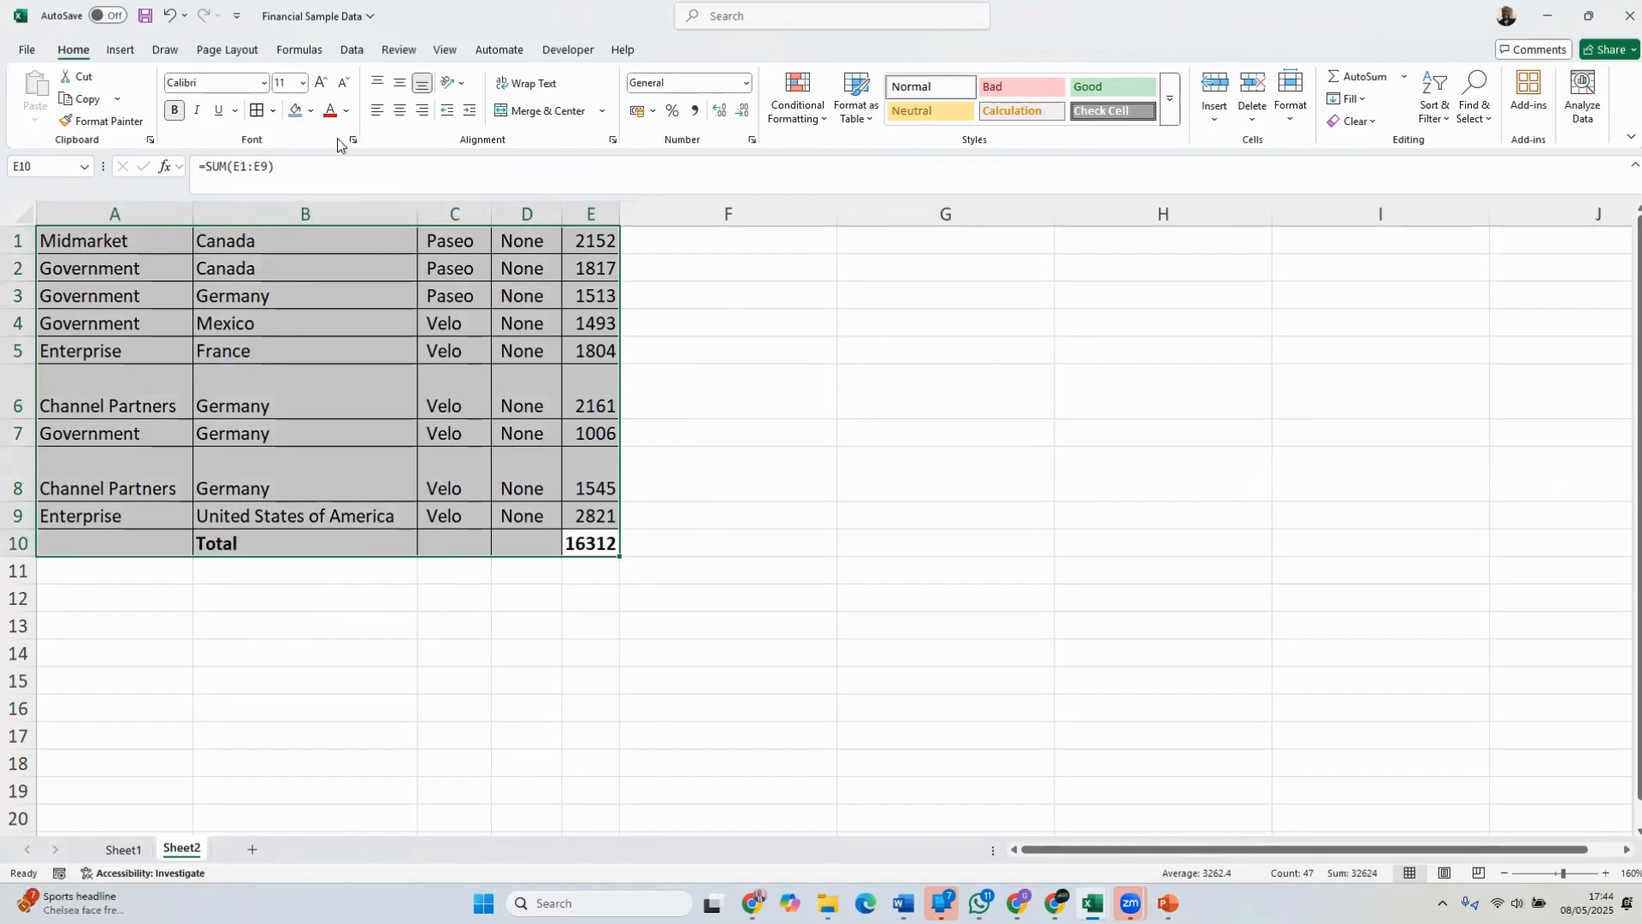
pyautogui.click(272, 110)
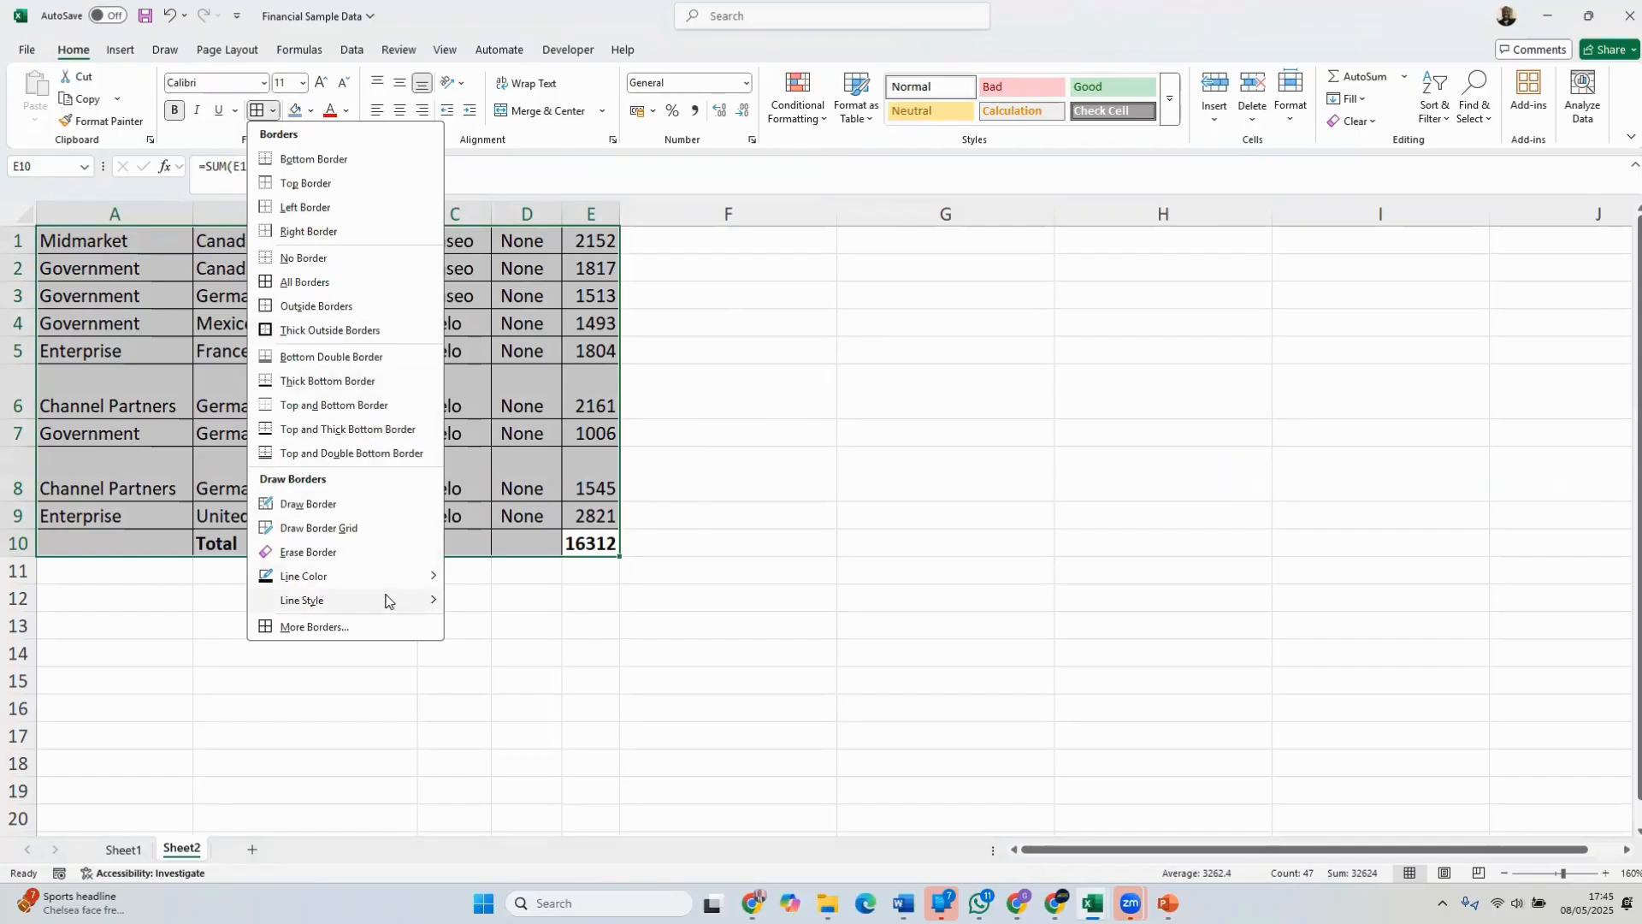
pyautogui.moveTo(396, 614)
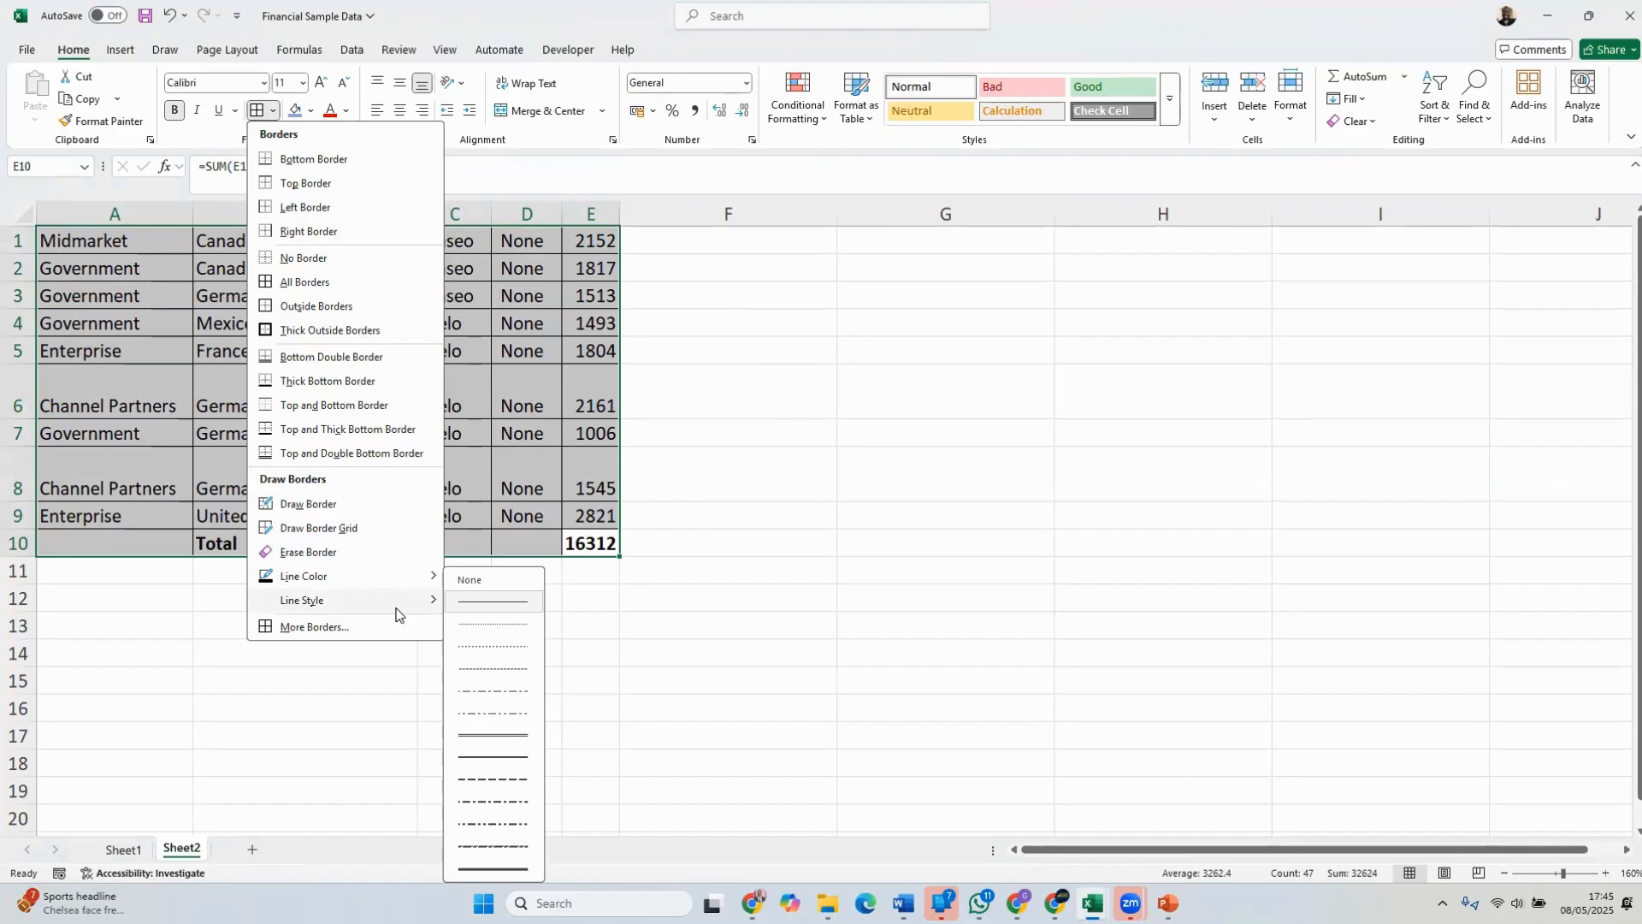
pyautogui.click(506, 780)
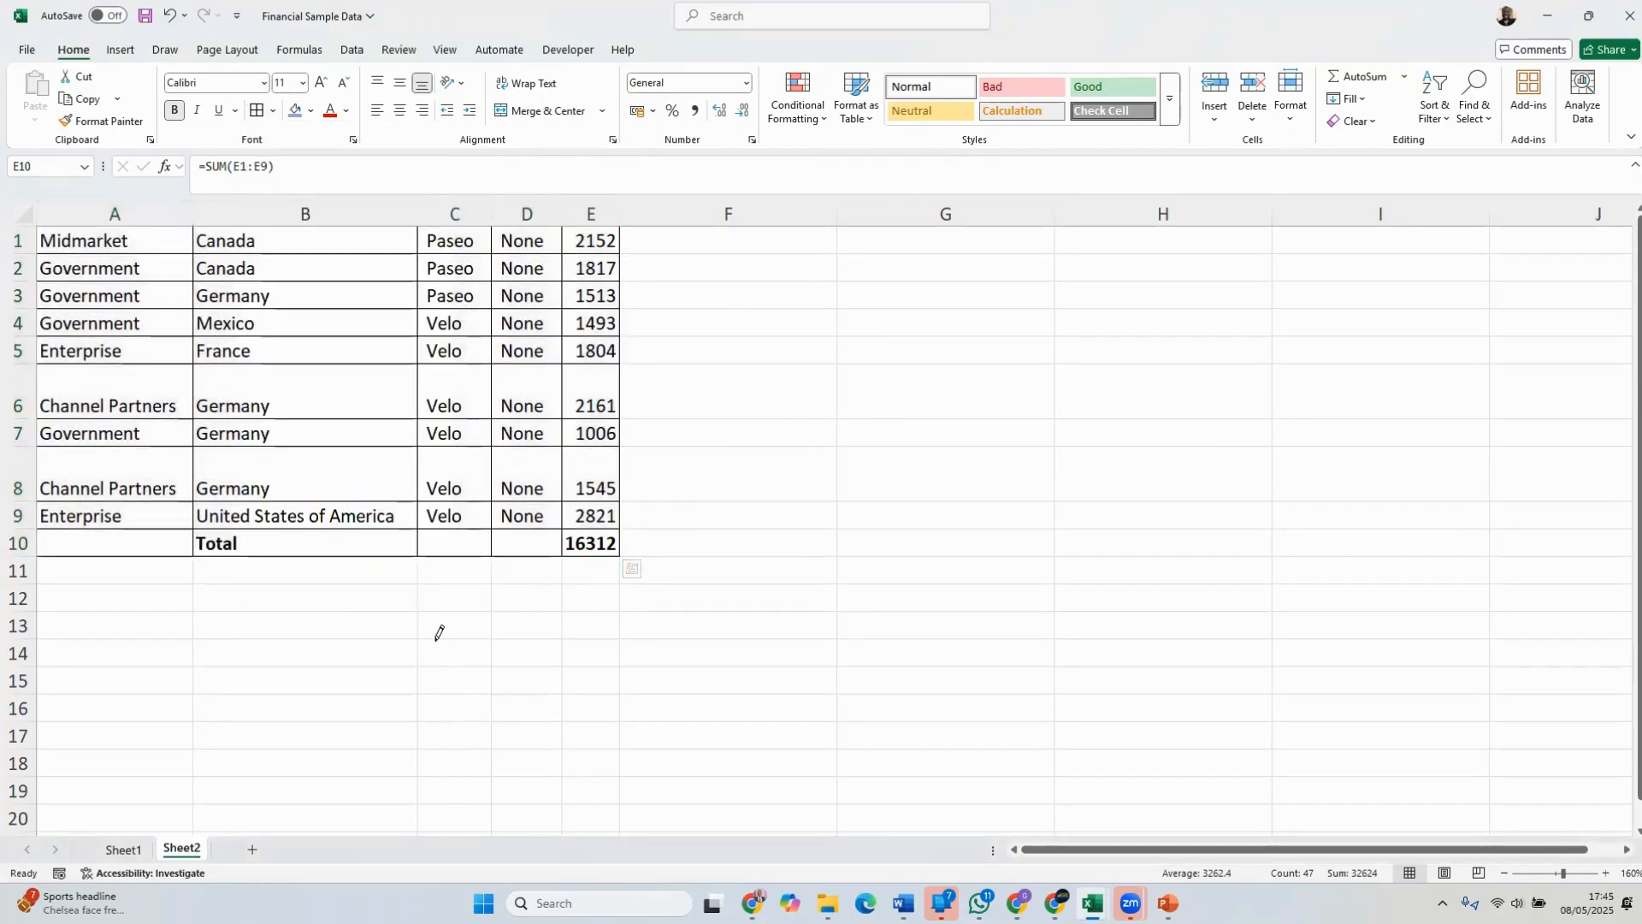
pyautogui.hotkey('ctrl', 'a')
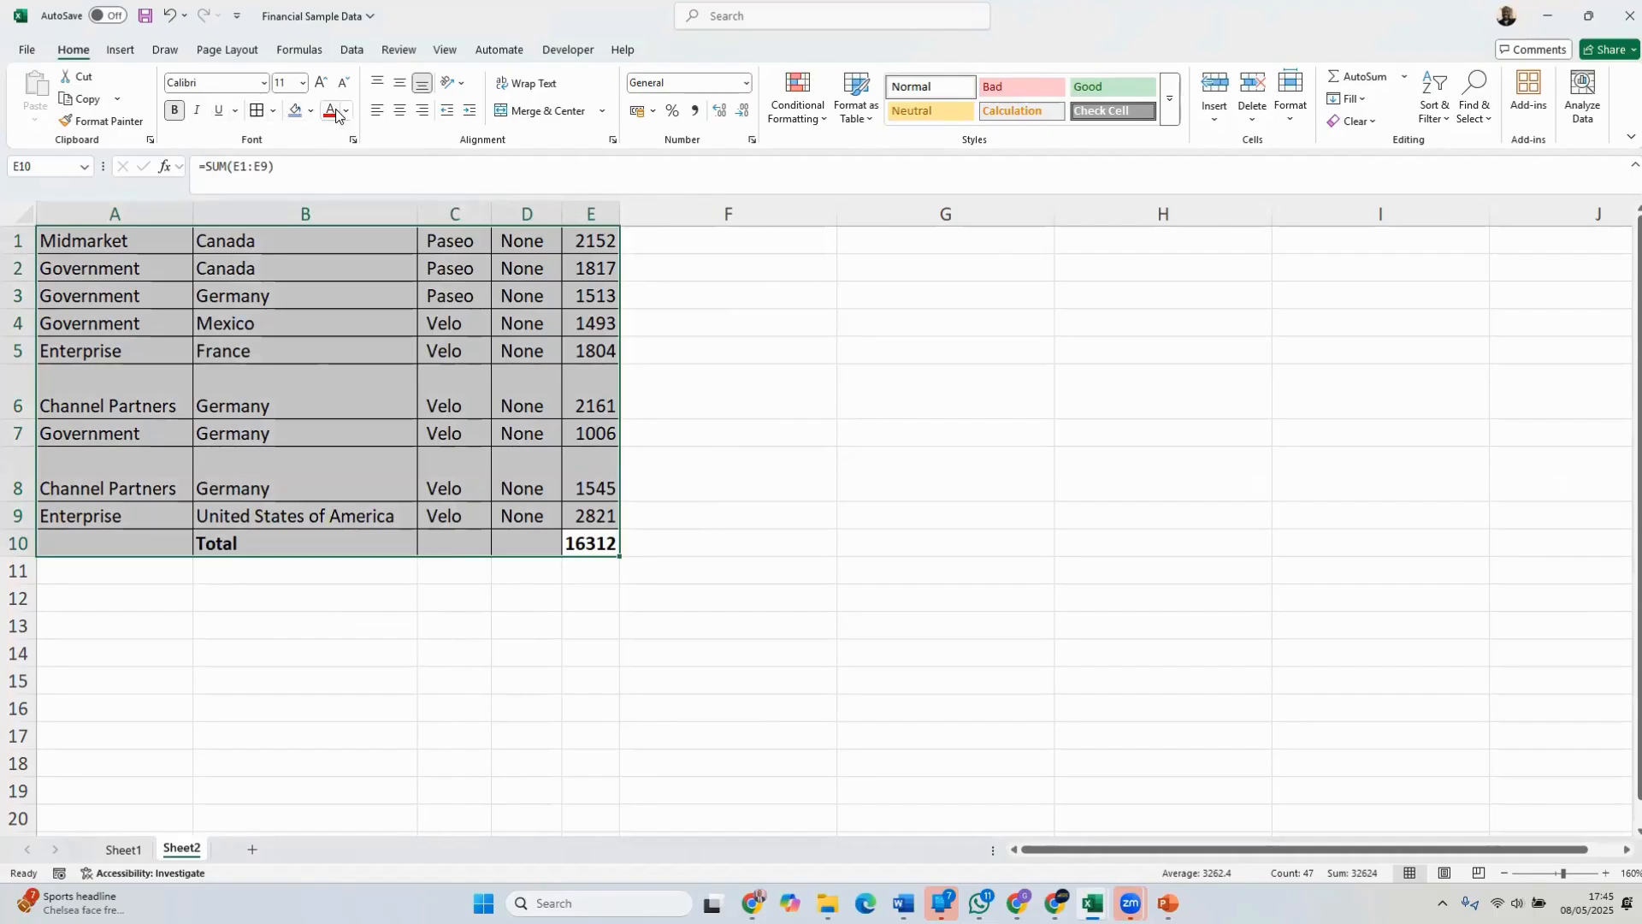
# In the detailed border settings for A1:E10, choose a dash-dot line style and apply it to the top and inner horizontal borders
pyautogui.click(272, 111)
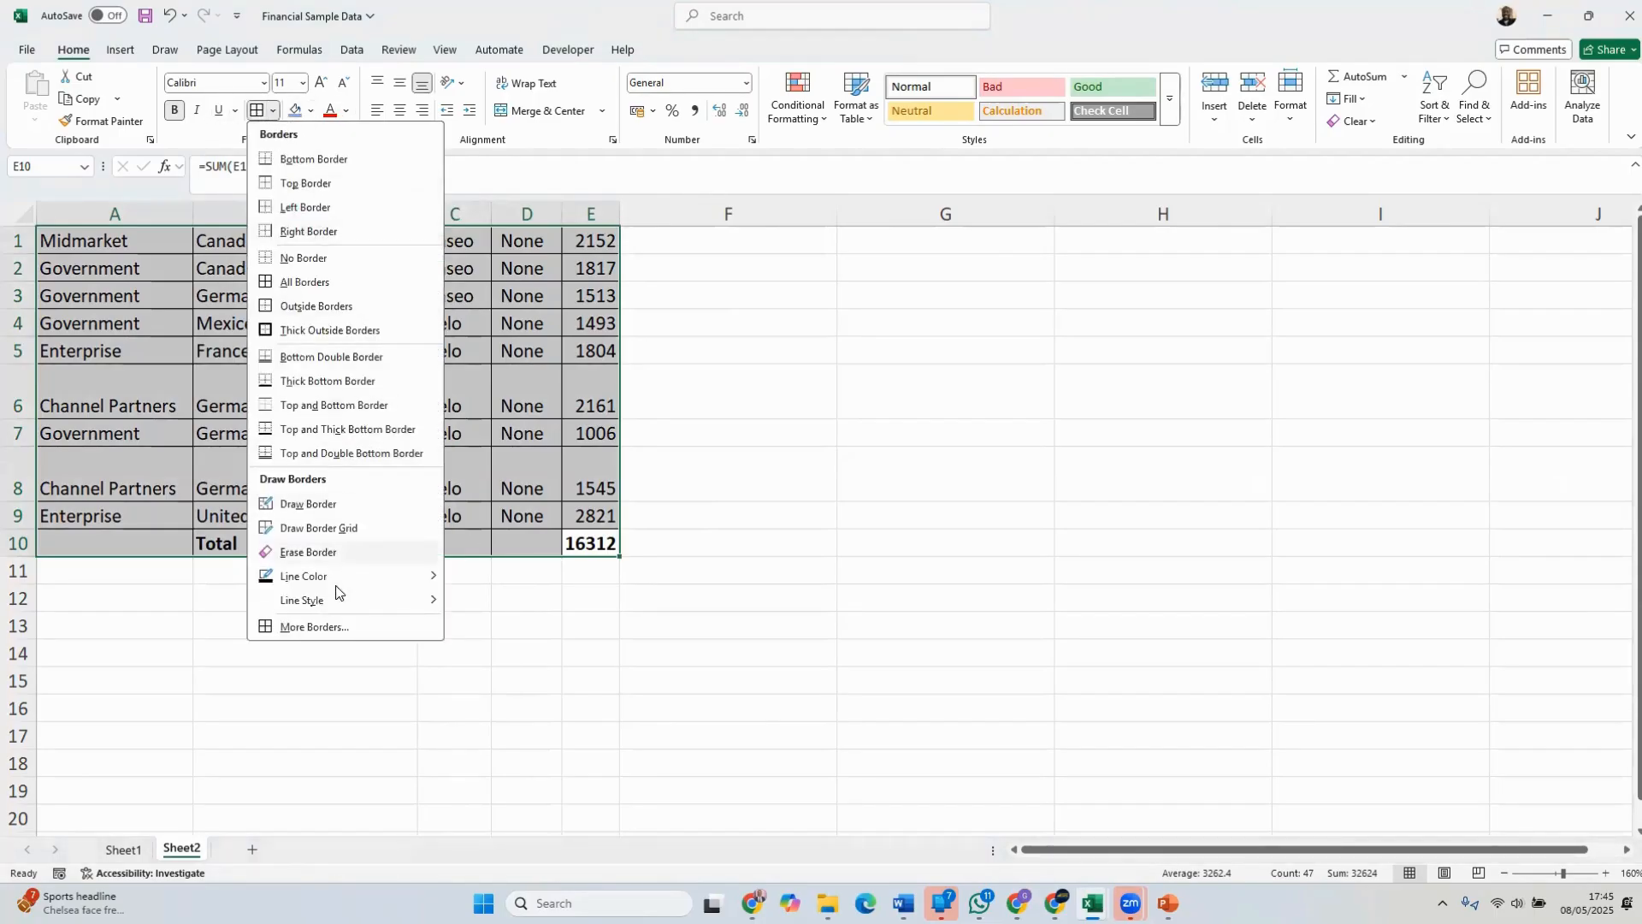
pyautogui.click(335, 628)
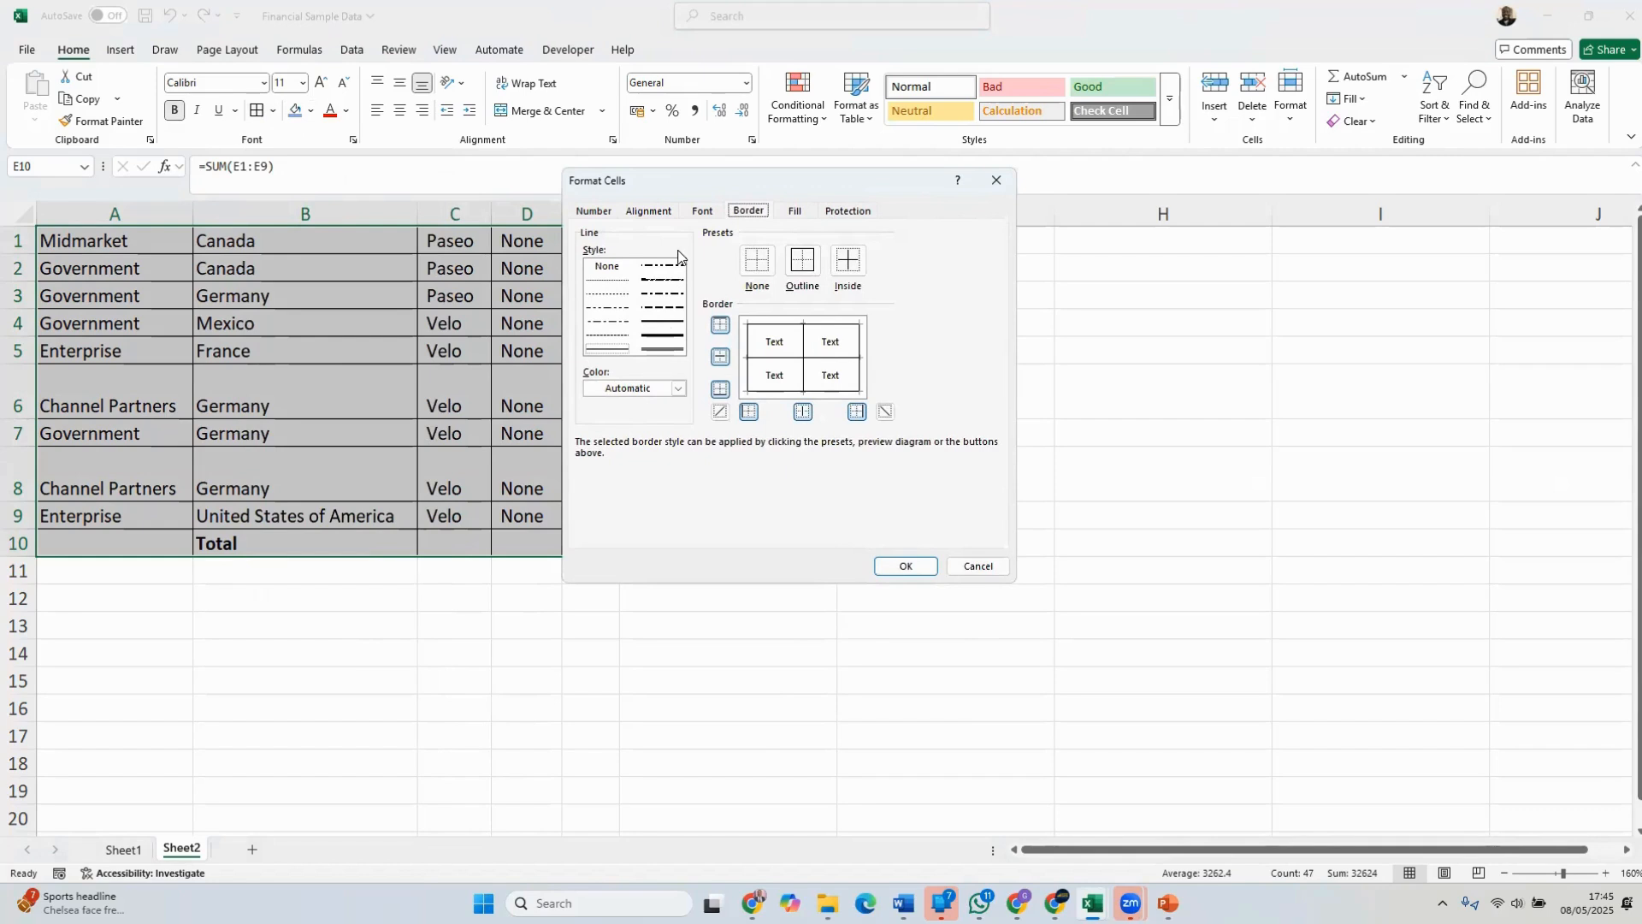
pyautogui.click(620, 323)
pyautogui.click(721, 326)
pyautogui.click(721, 326)
pyautogui.click(721, 357)
pyautogui.click(721, 358)
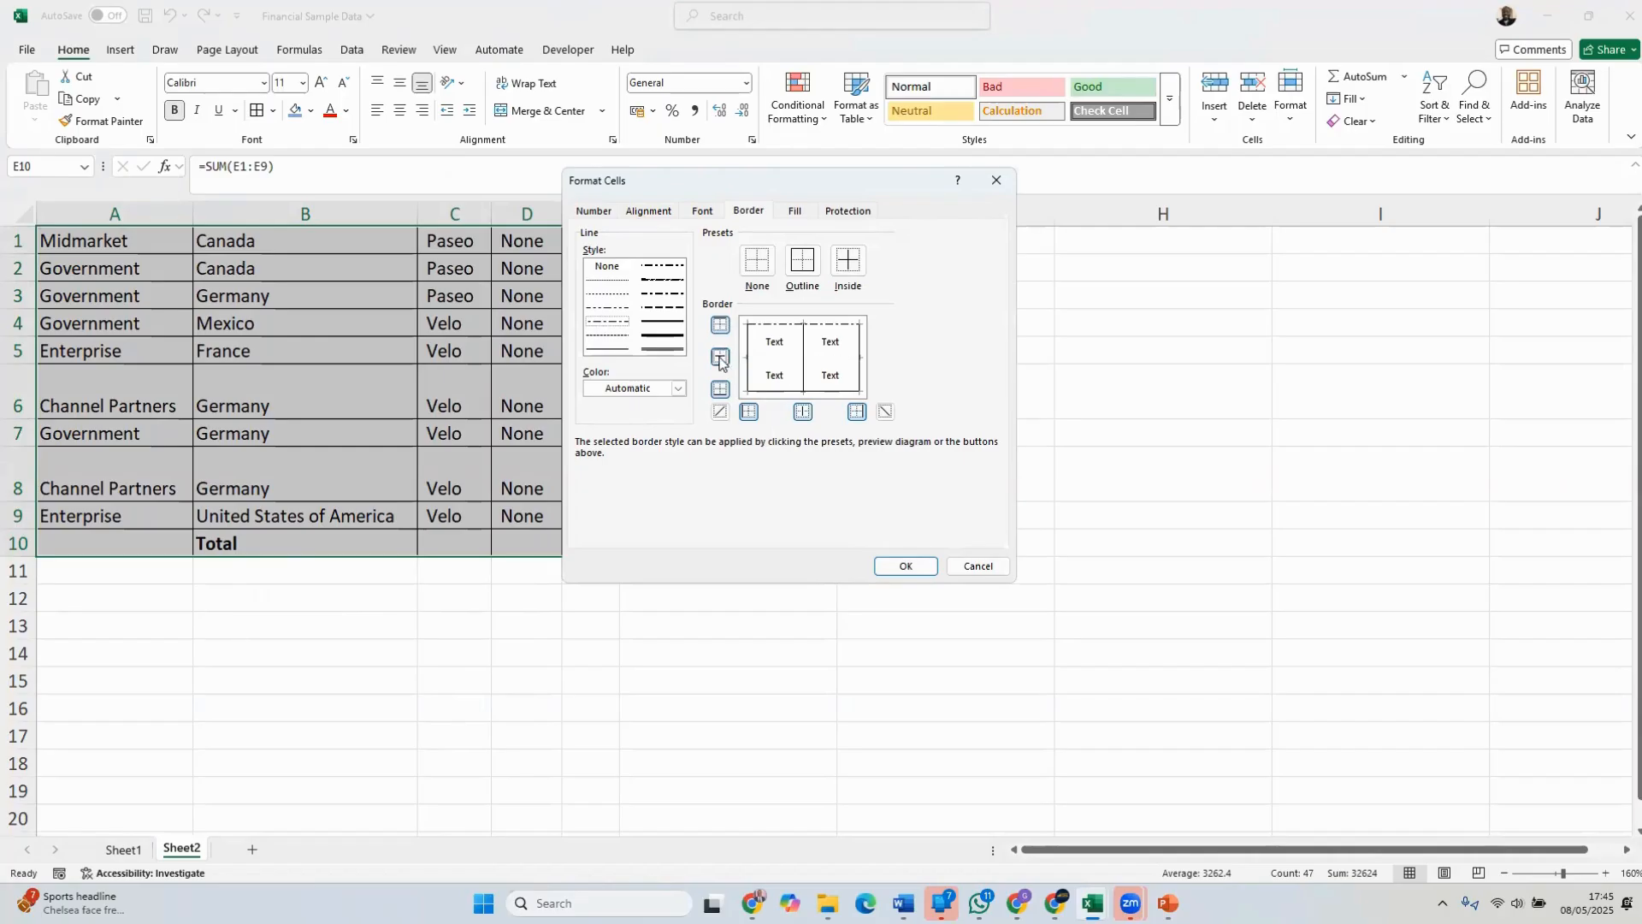
pyautogui.click(721, 358)
# Set the border line color to red and apply the dash-dot line to the outer and inner borders of A1:E10
pyautogui.click(680, 390)
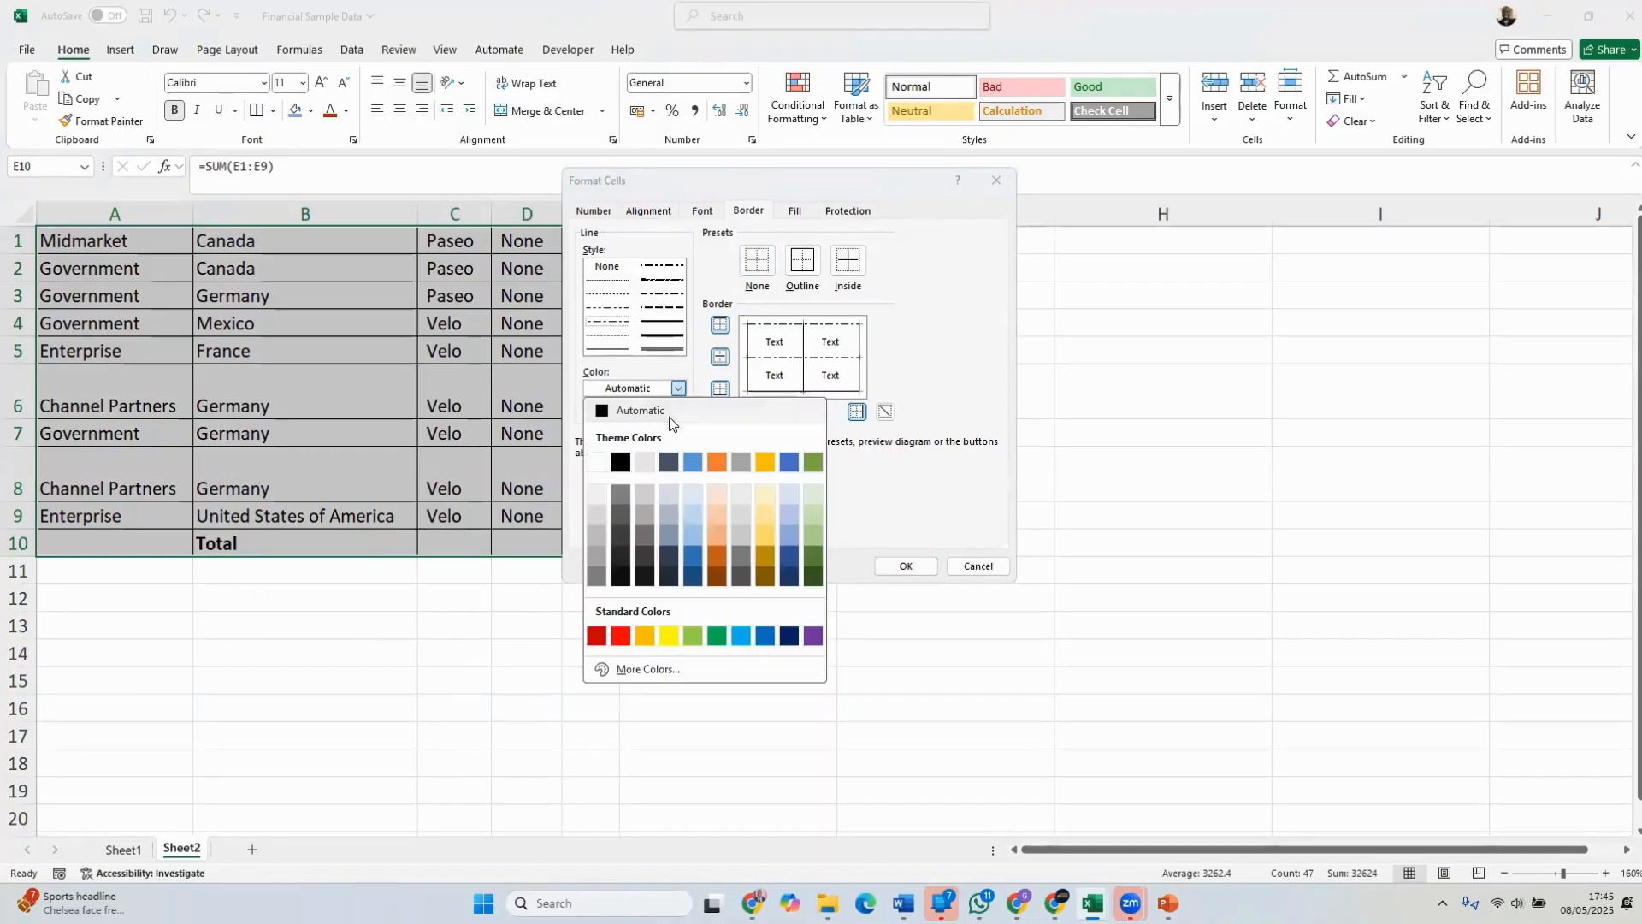
pyautogui.click(621, 636)
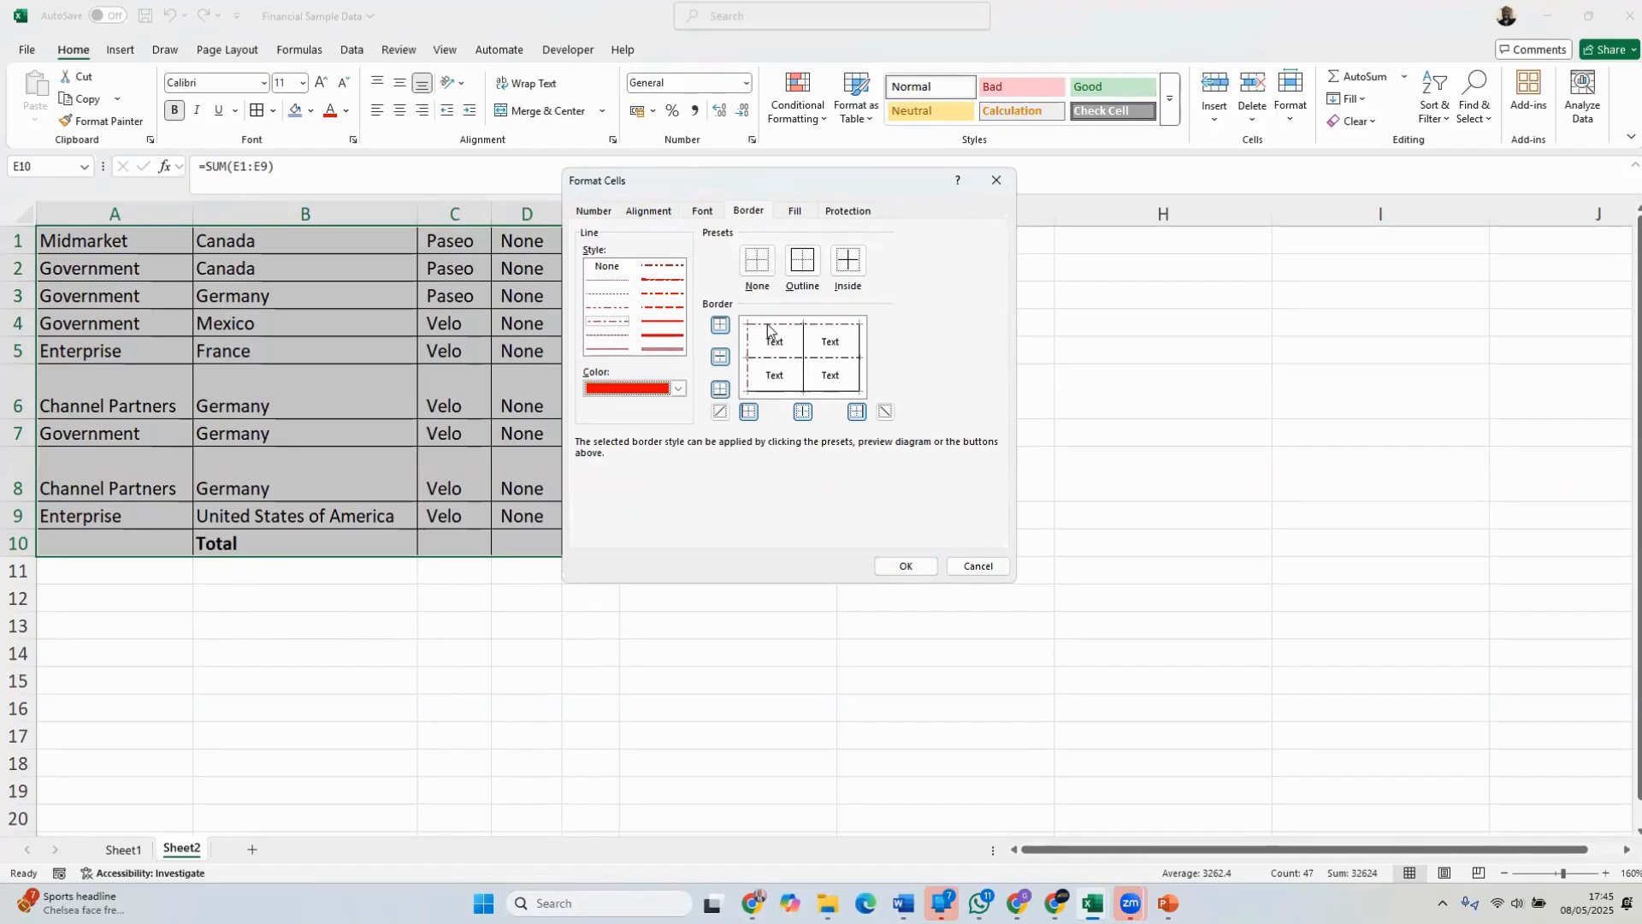
pyautogui.click(861, 358)
pyautogui.click(840, 394)
pyautogui.click(796, 360)
pyautogui.click(902, 566)
pyautogui.click(761, 404)
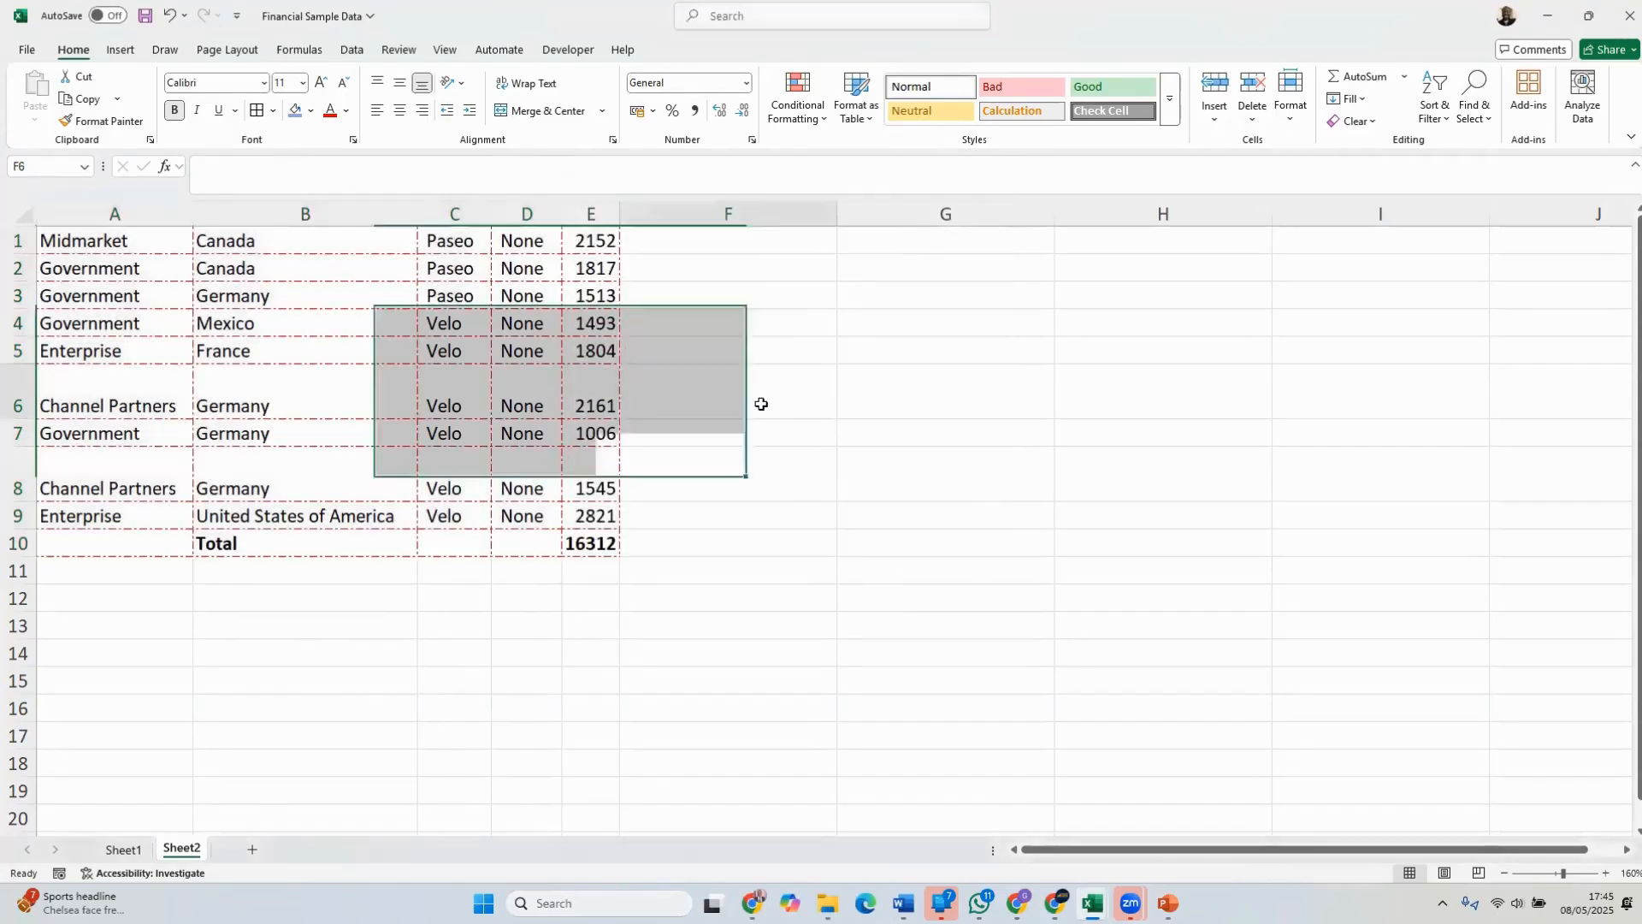
pyautogui.click(1063, 473)
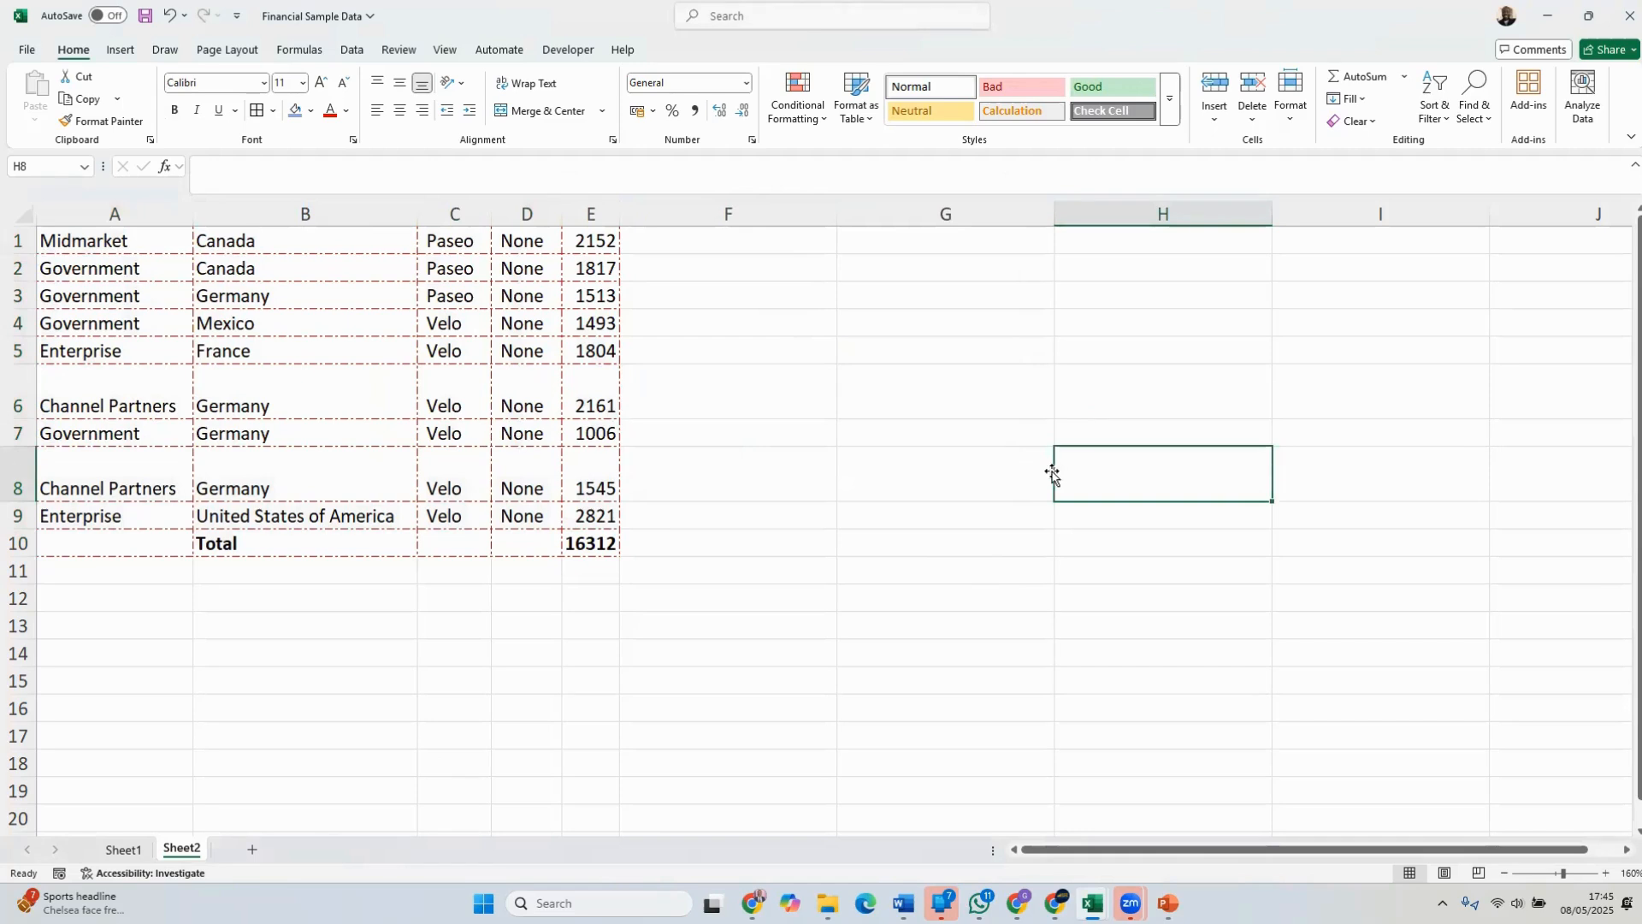
# In the border settings for A1:E10, choose a thick solid red line and apply it to all four outer borders
pyautogui.moveTo(604, 539); pyautogui.dragTo(87, 228)
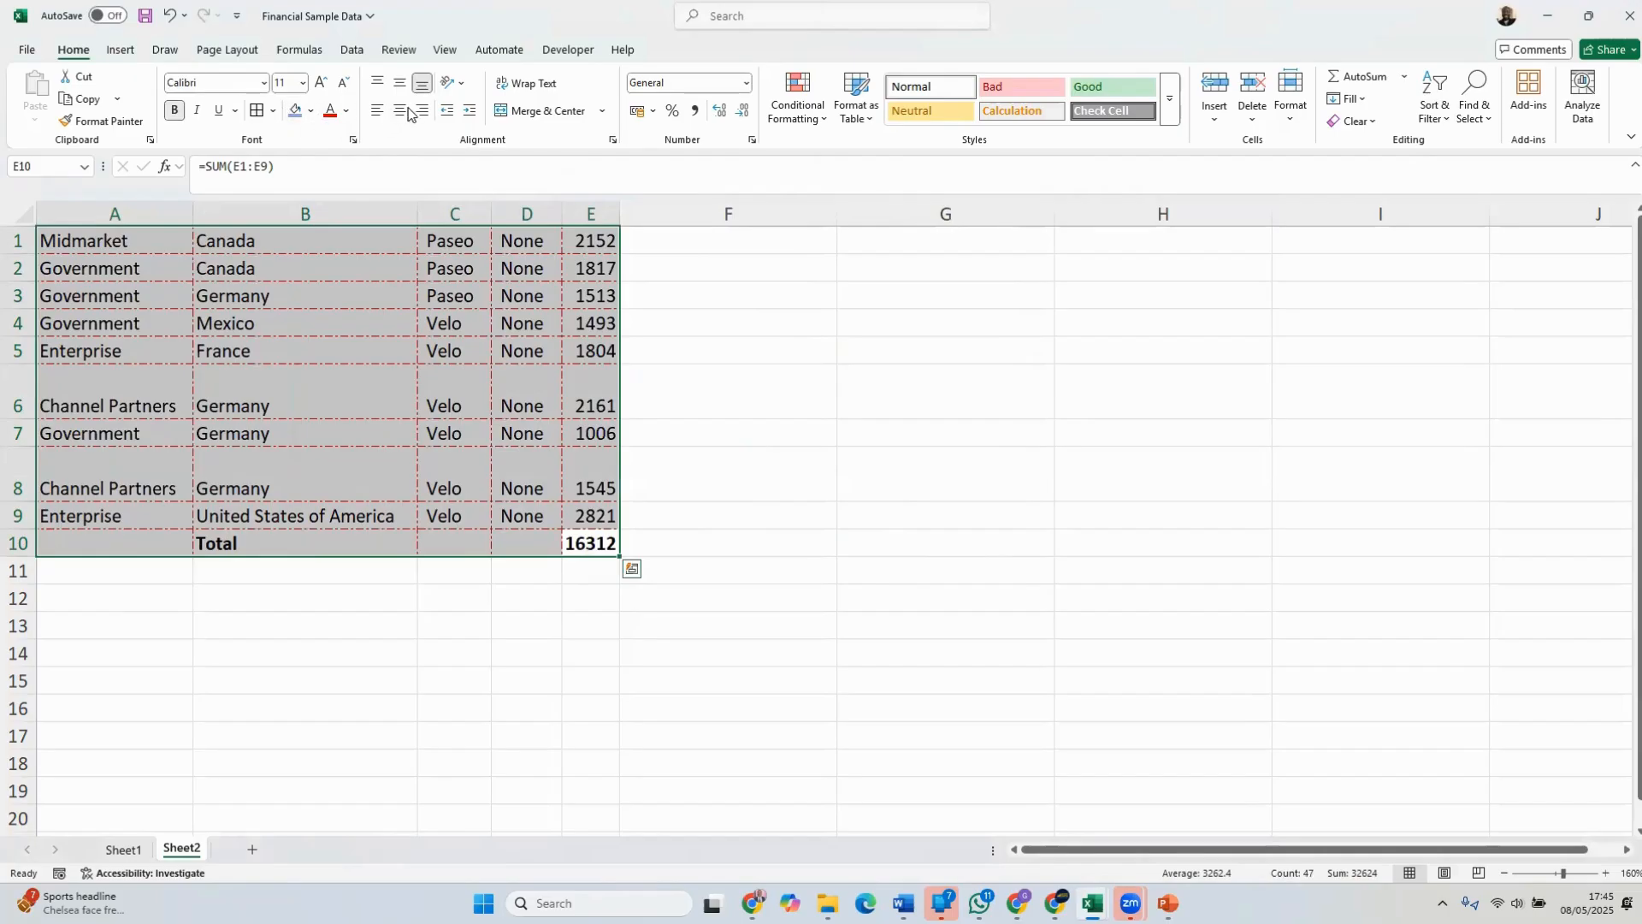
pyautogui.click(273, 111)
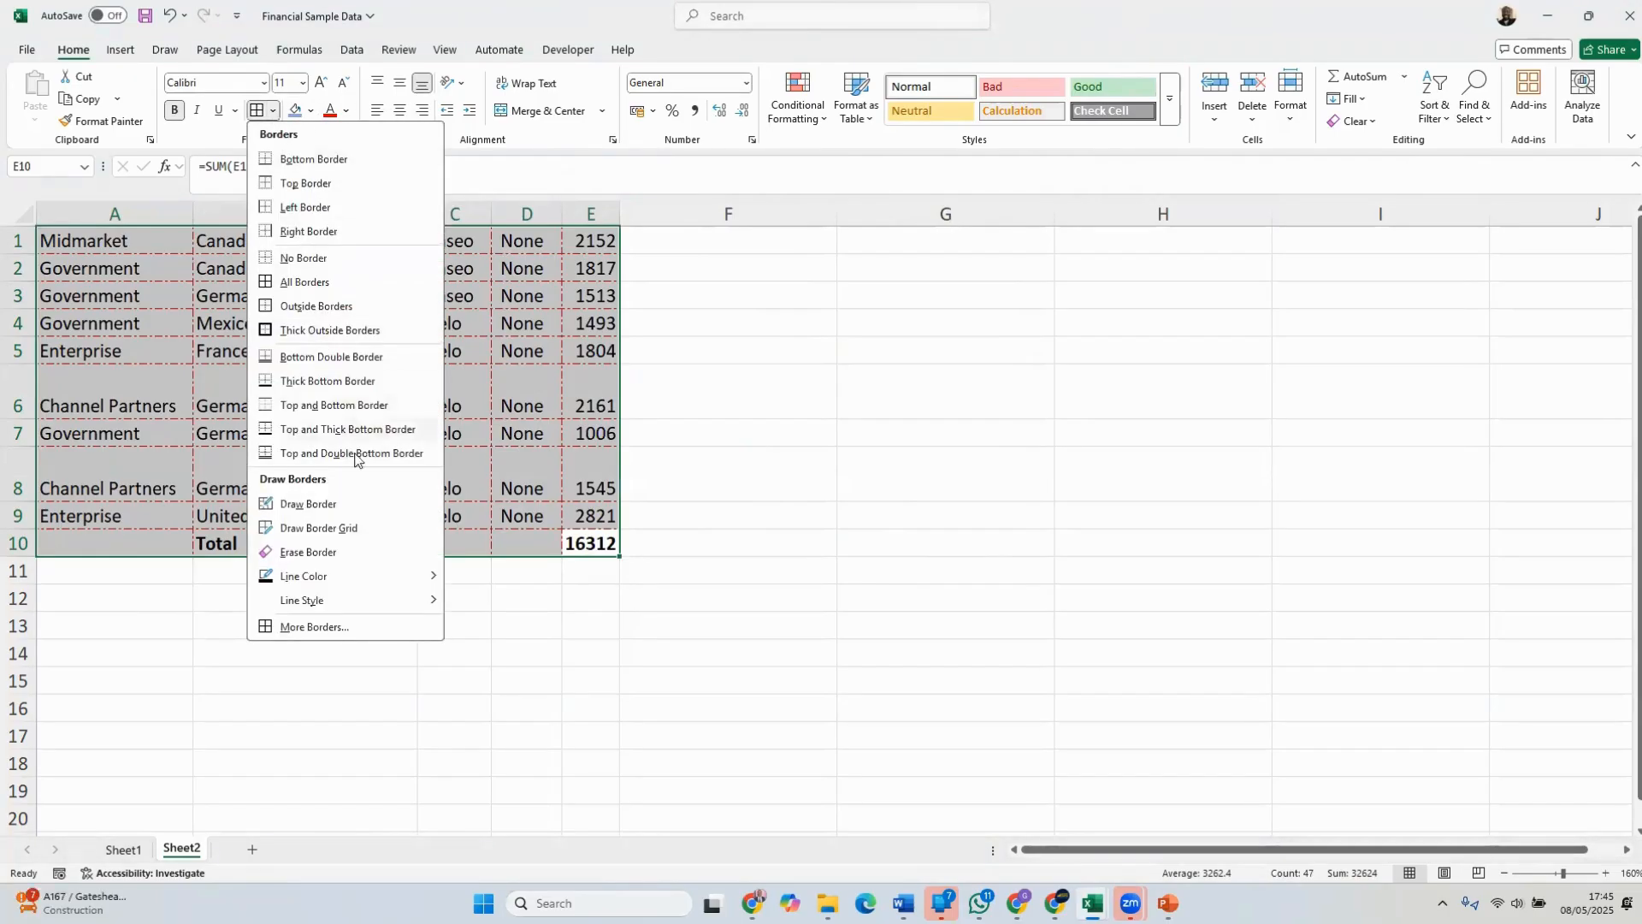
pyautogui.click(366, 627)
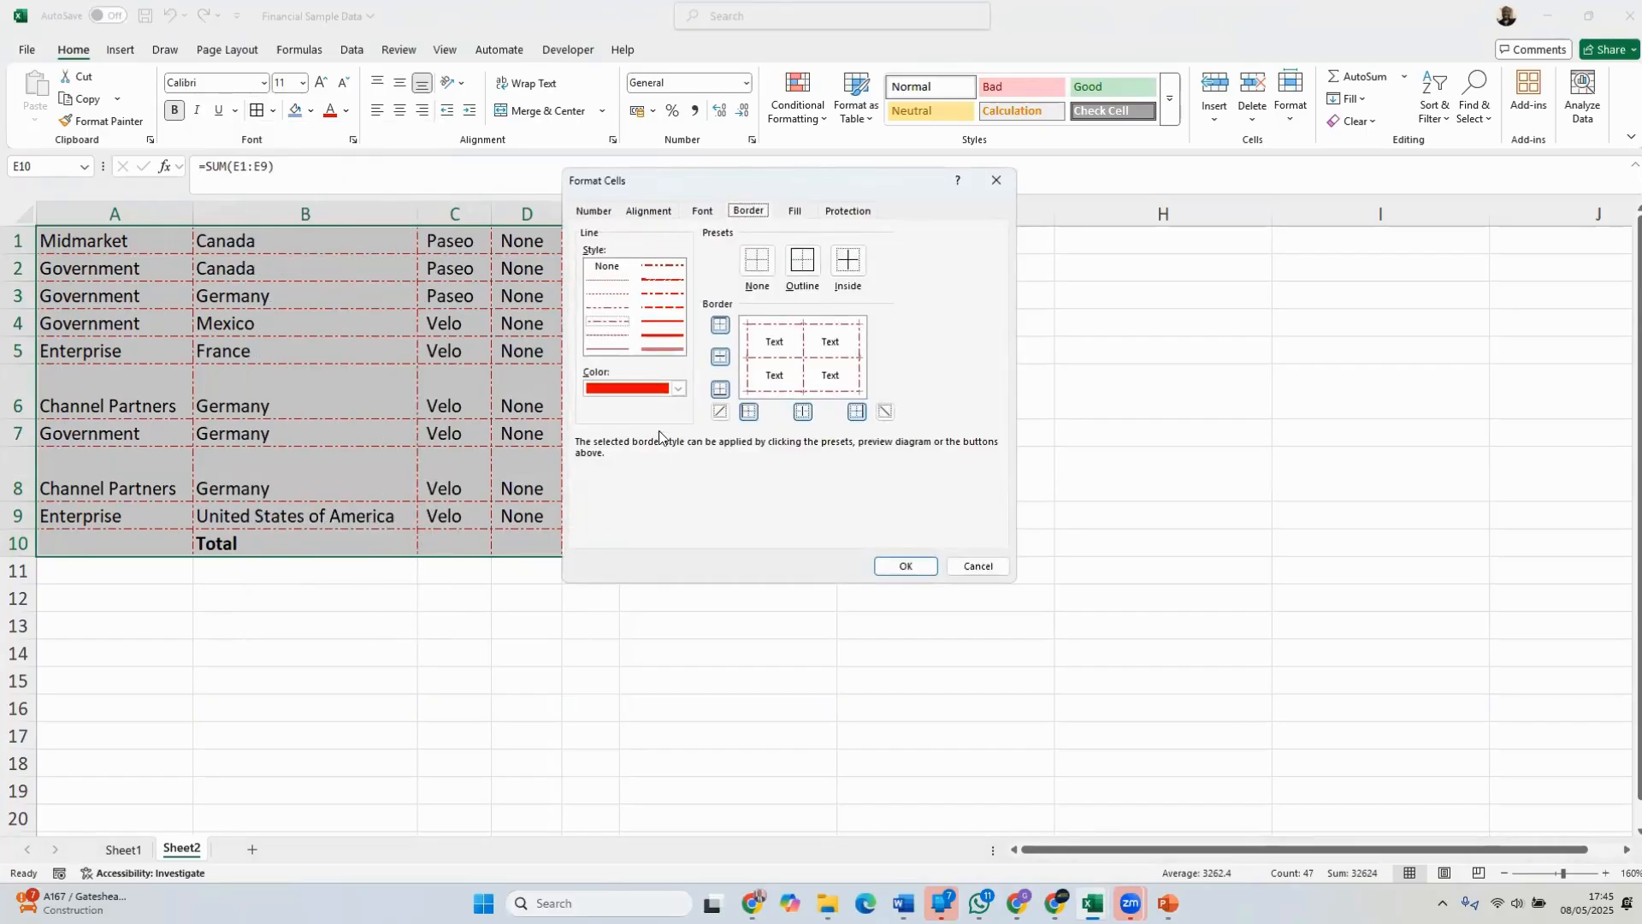
pyautogui.click(665, 336)
pyautogui.click(751, 356)
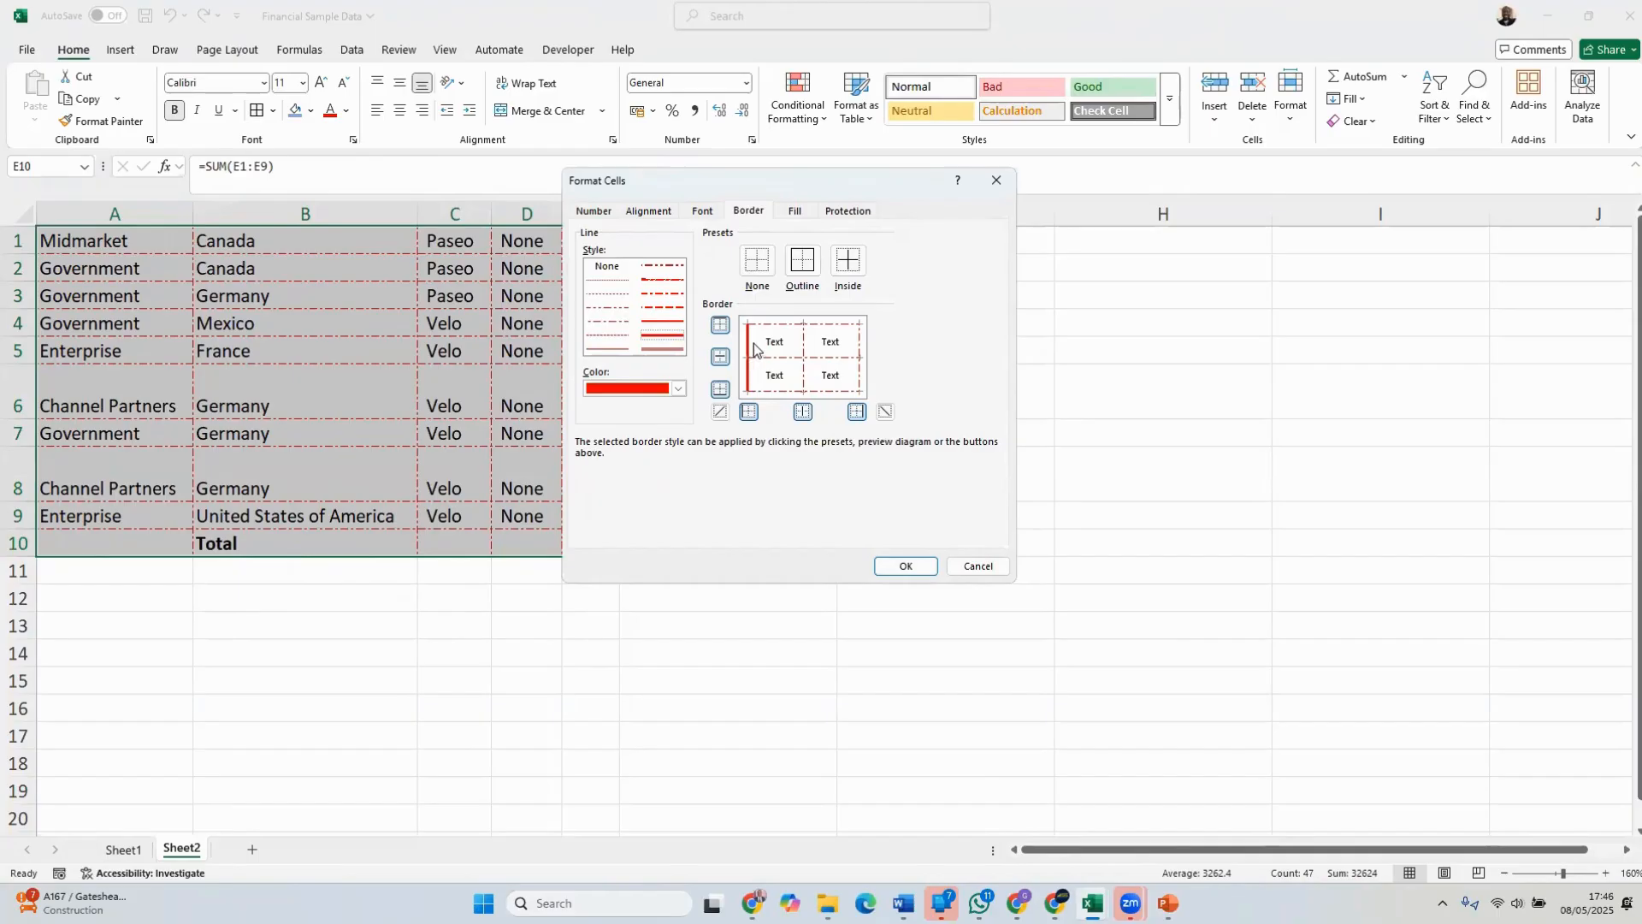
pyautogui.click(798, 332)
pyautogui.click(860, 362)
pyautogui.click(818, 392)
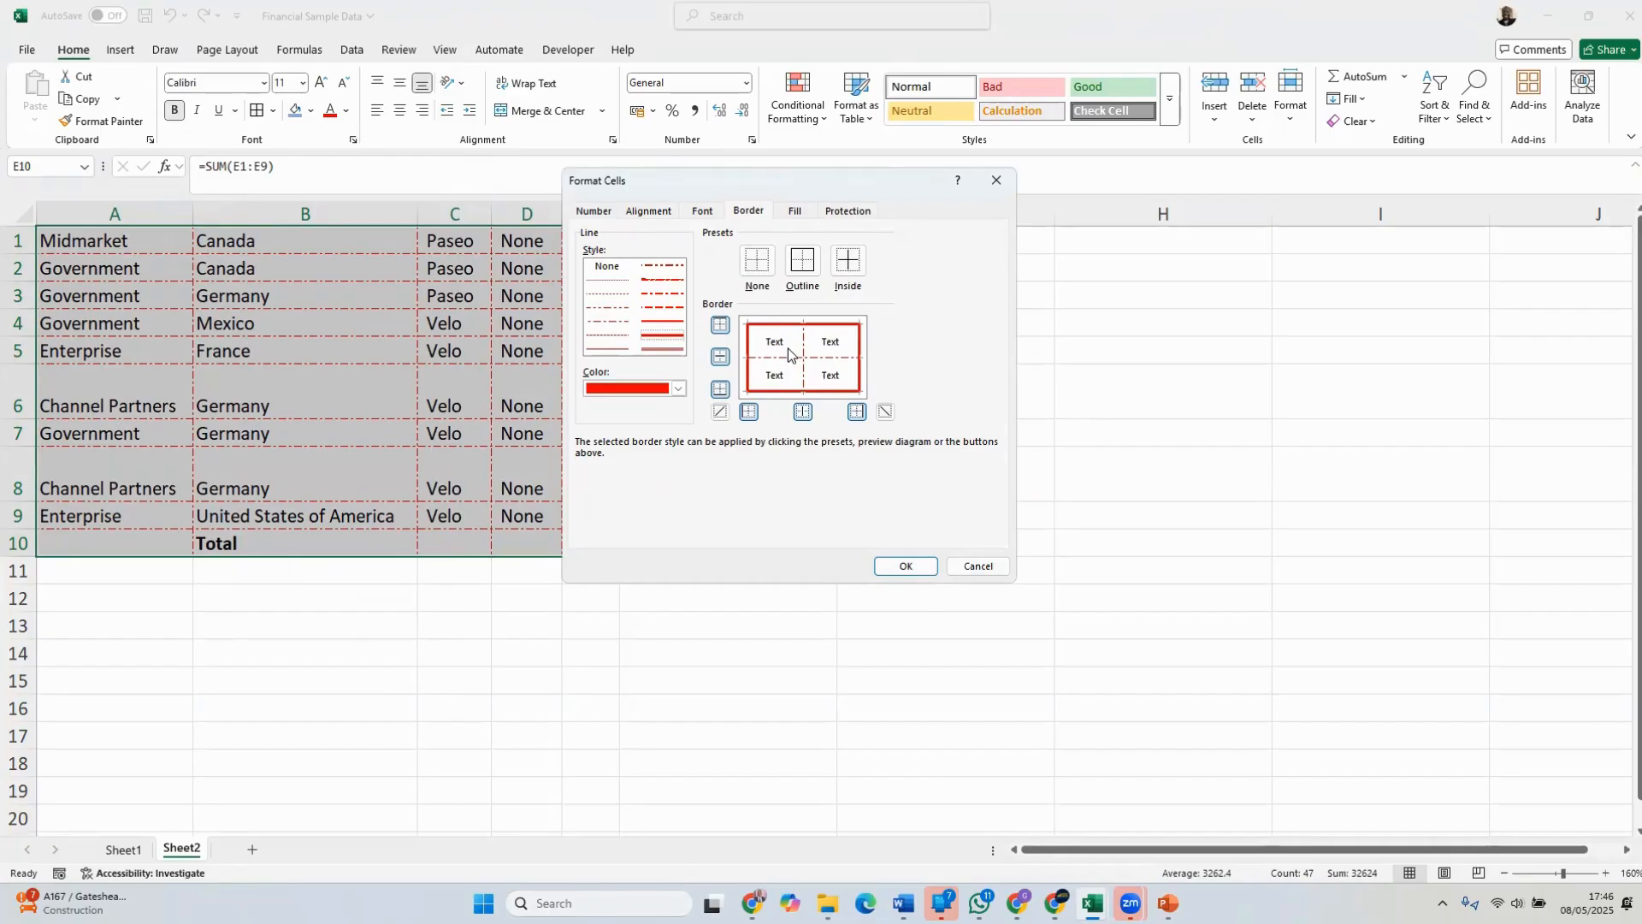
# Change the line color to light blue and apply it to the left, top and right outer borders of A1:E10
pyautogui.click(680, 389)
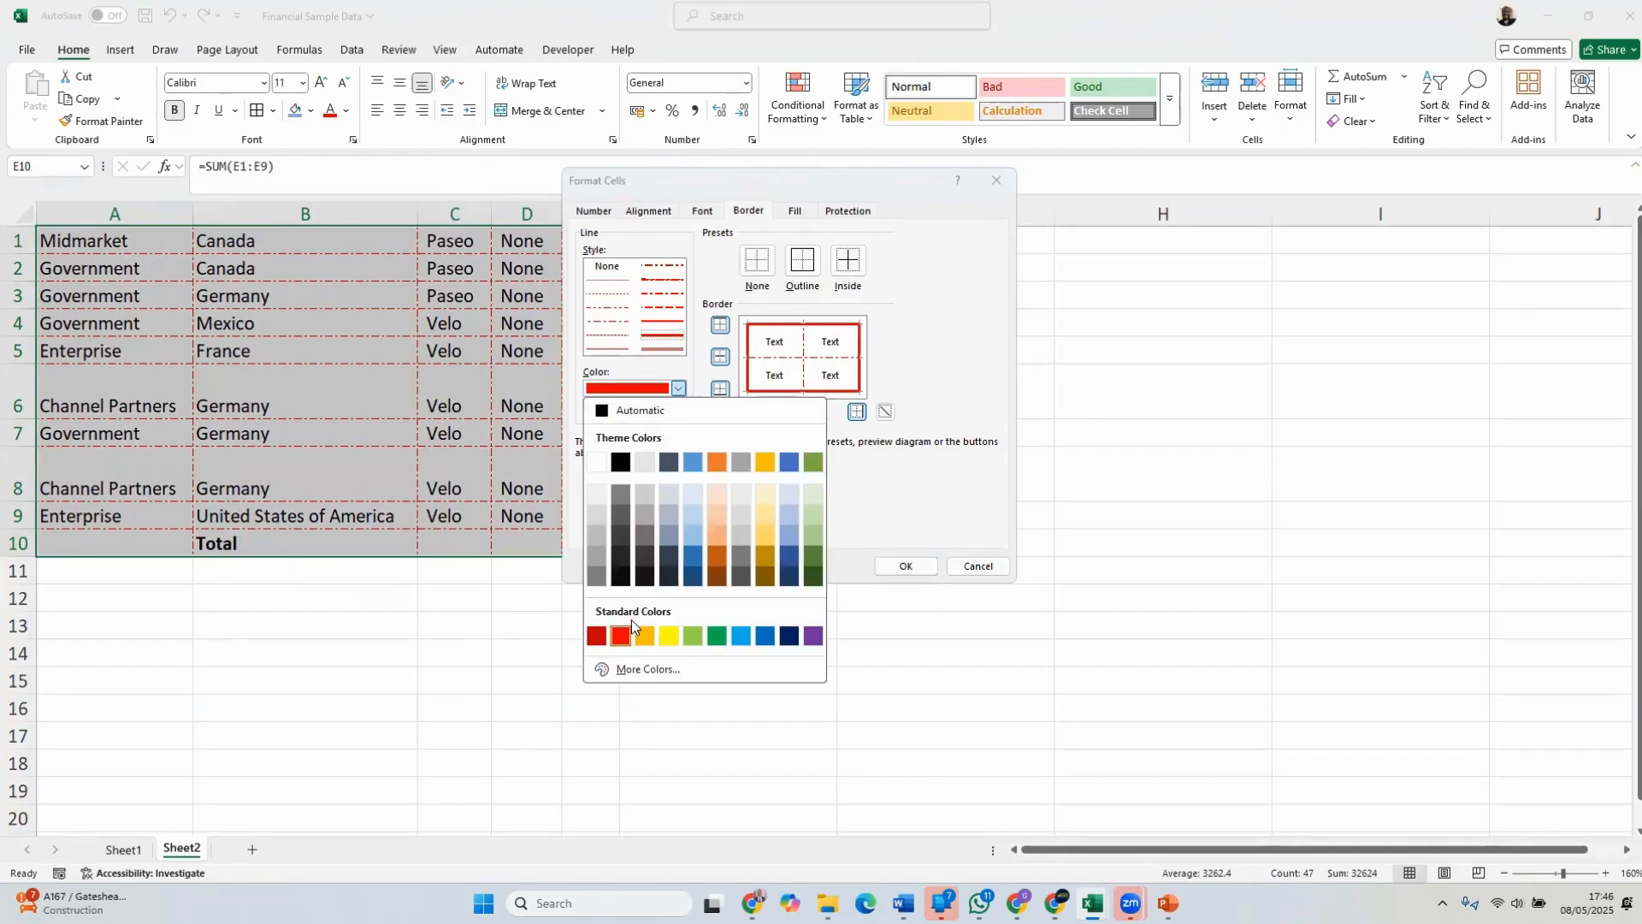
pyautogui.click(687, 532)
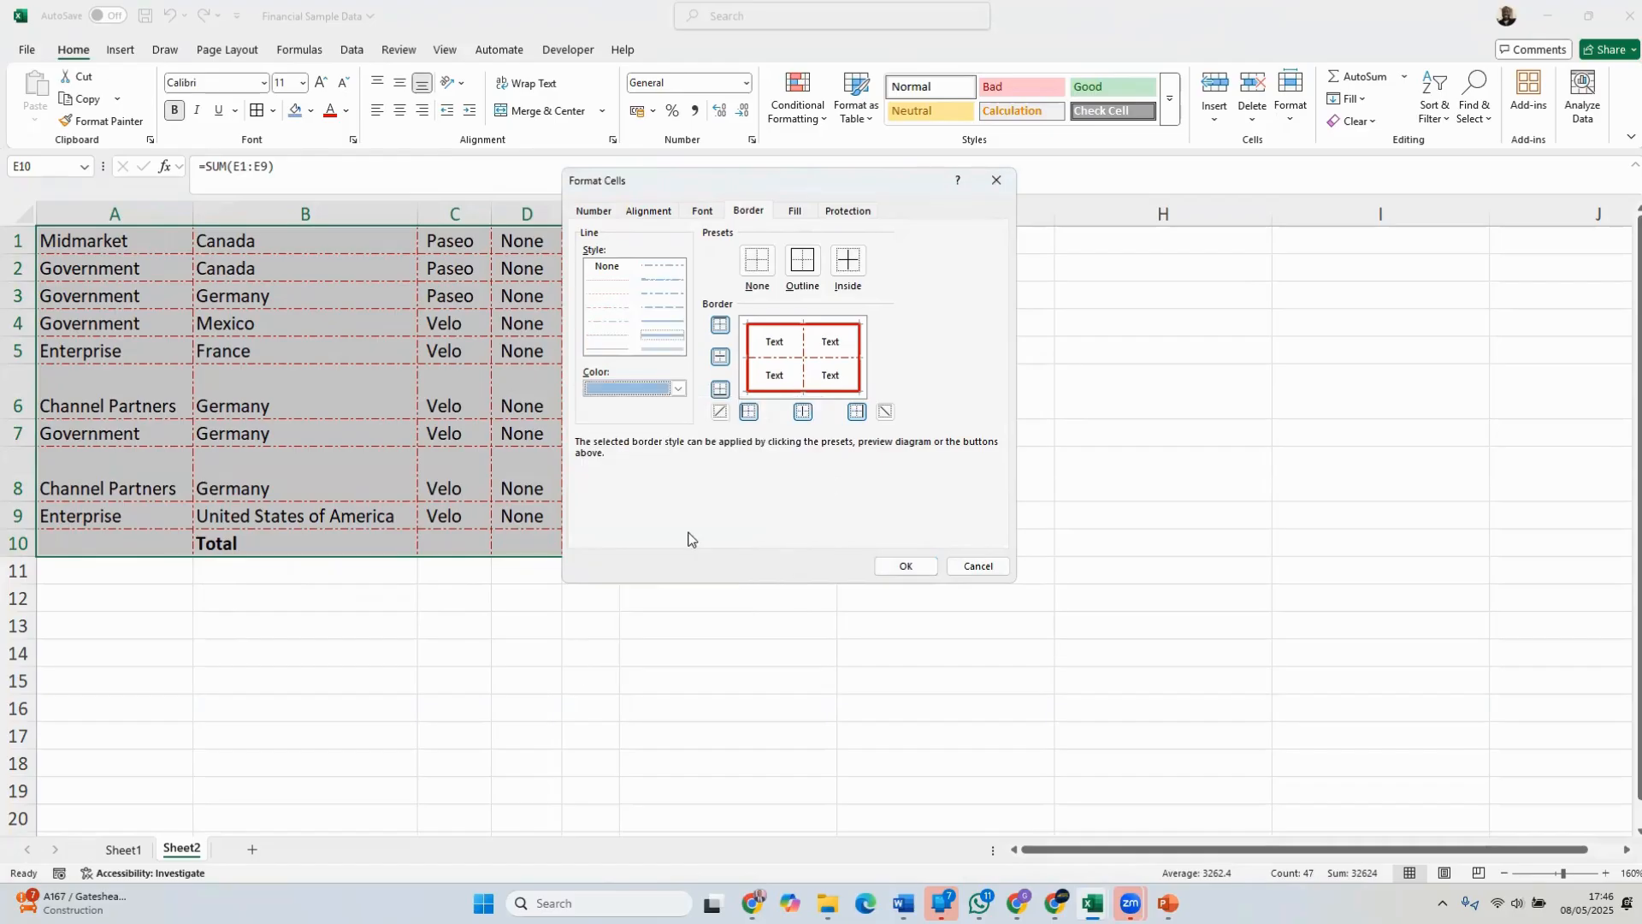
pyautogui.click(749, 372)
pyautogui.click(774, 331)
pyautogui.click(858, 372)
pyautogui.click(906, 565)
pyautogui.click(1012, 480)
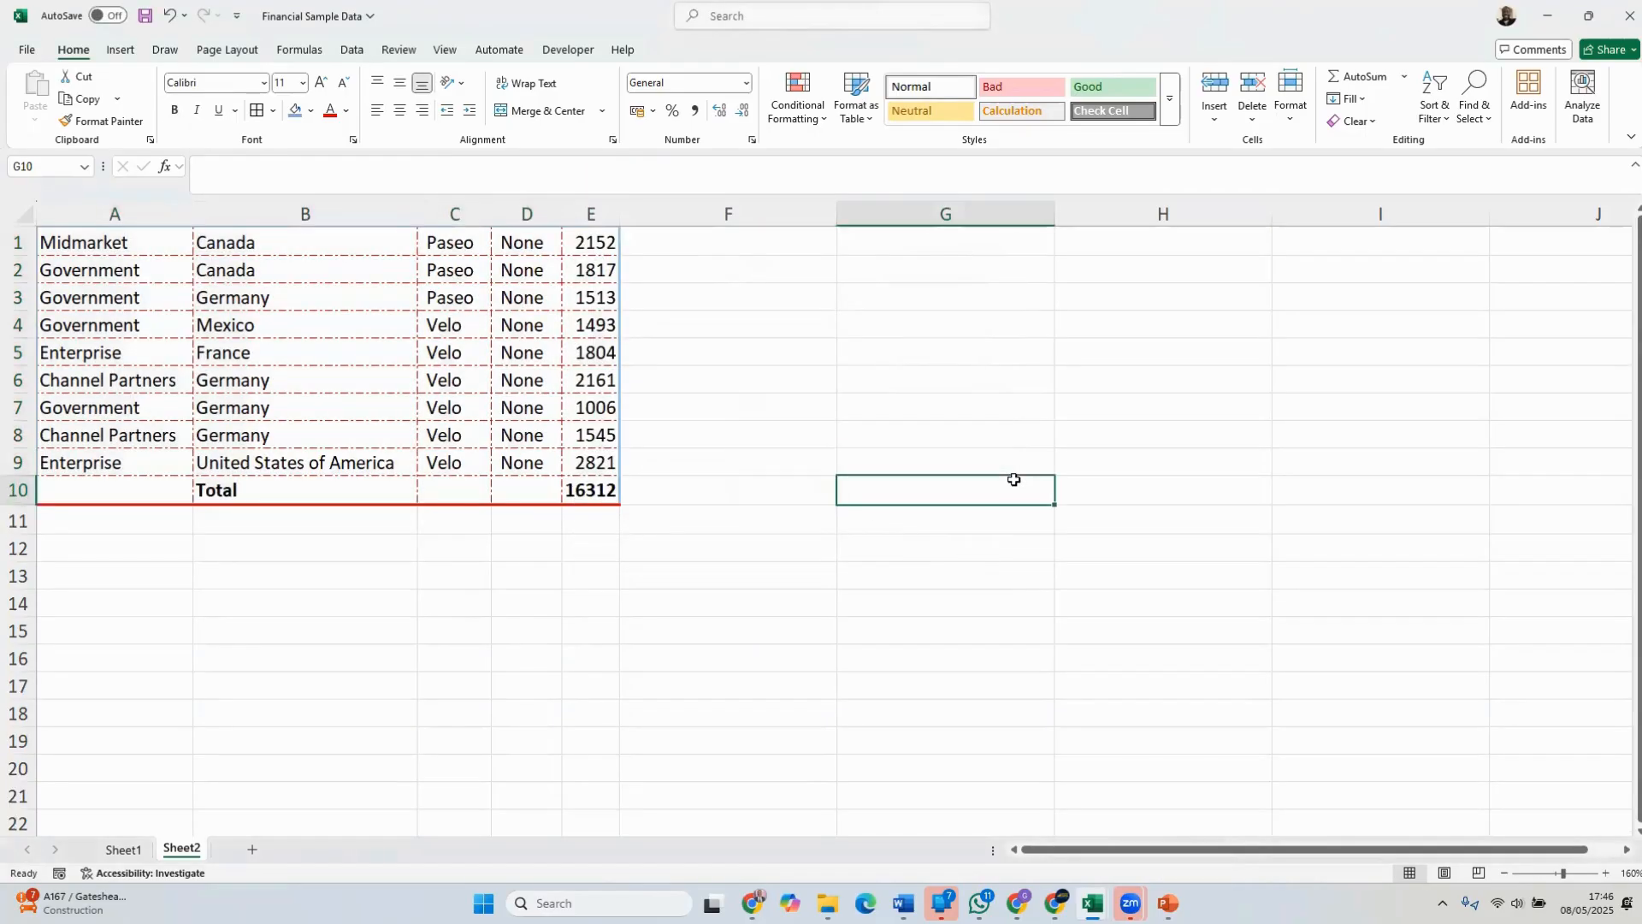
pyautogui.click(1264, 453)
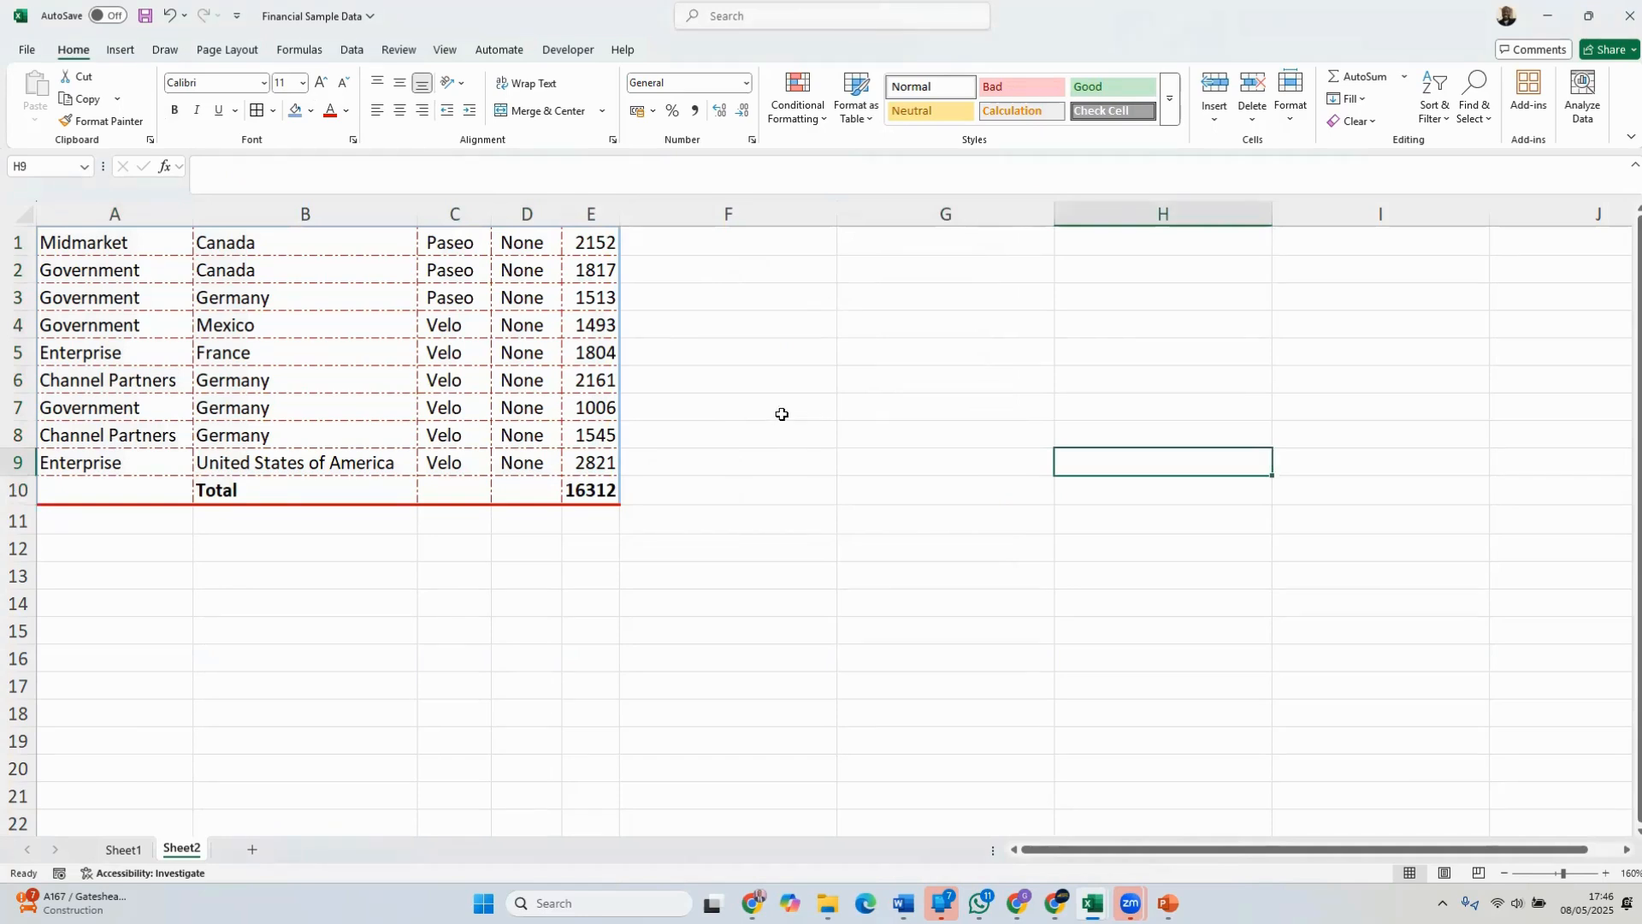
pyautogui.moveTo(603, 490); pyautogui.dragTo(172, 257)
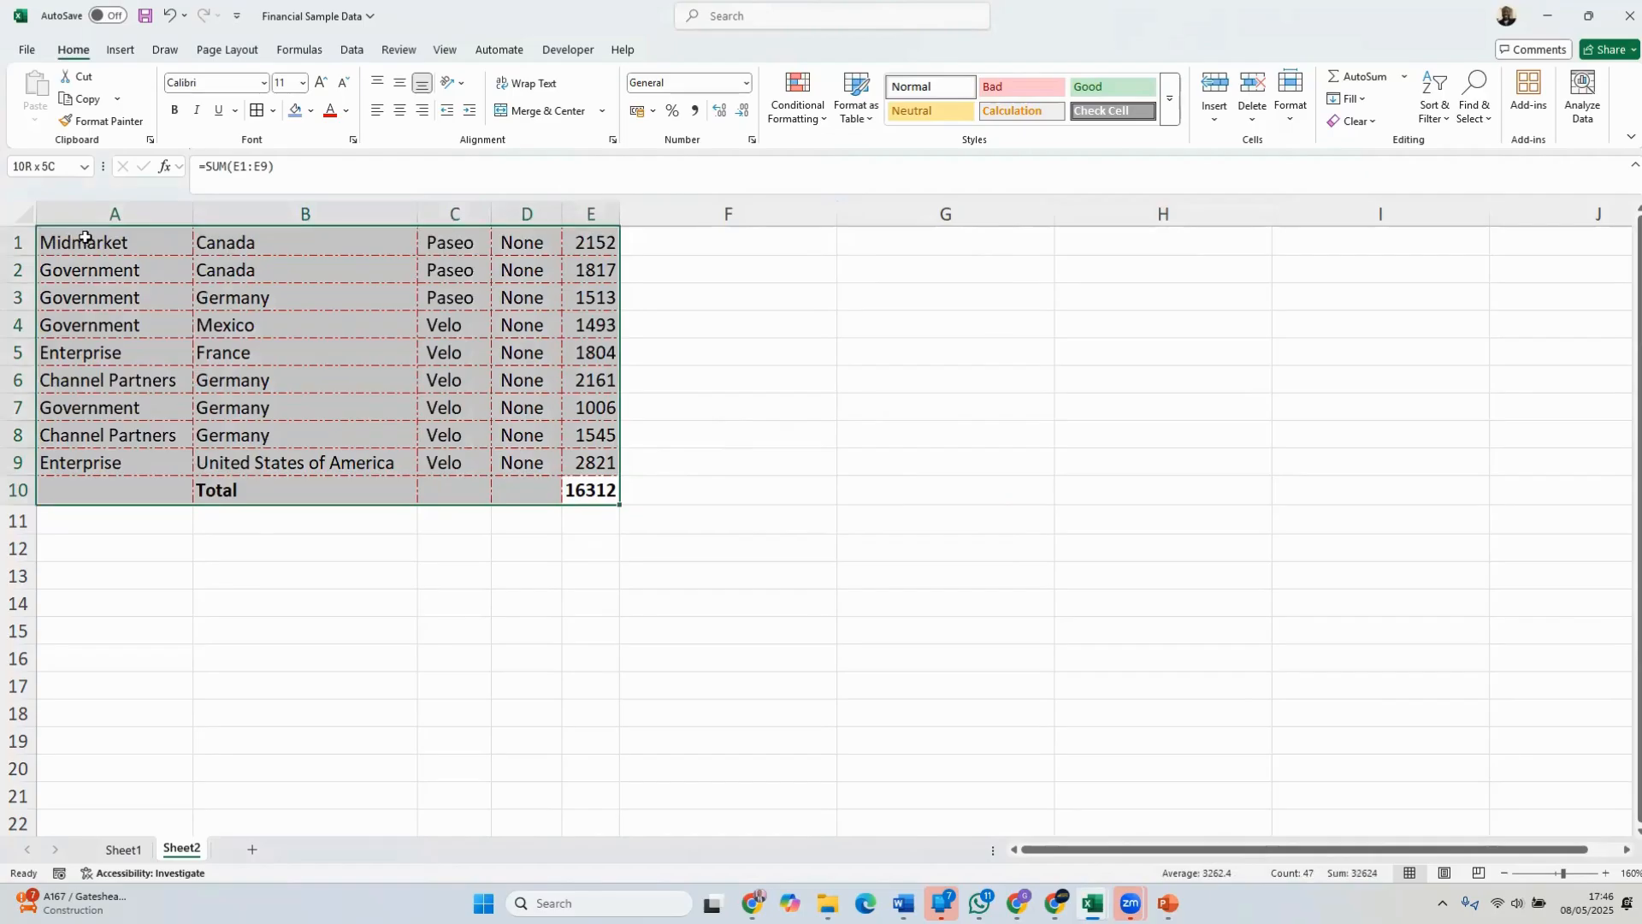
pyautogui.click(828, 409)
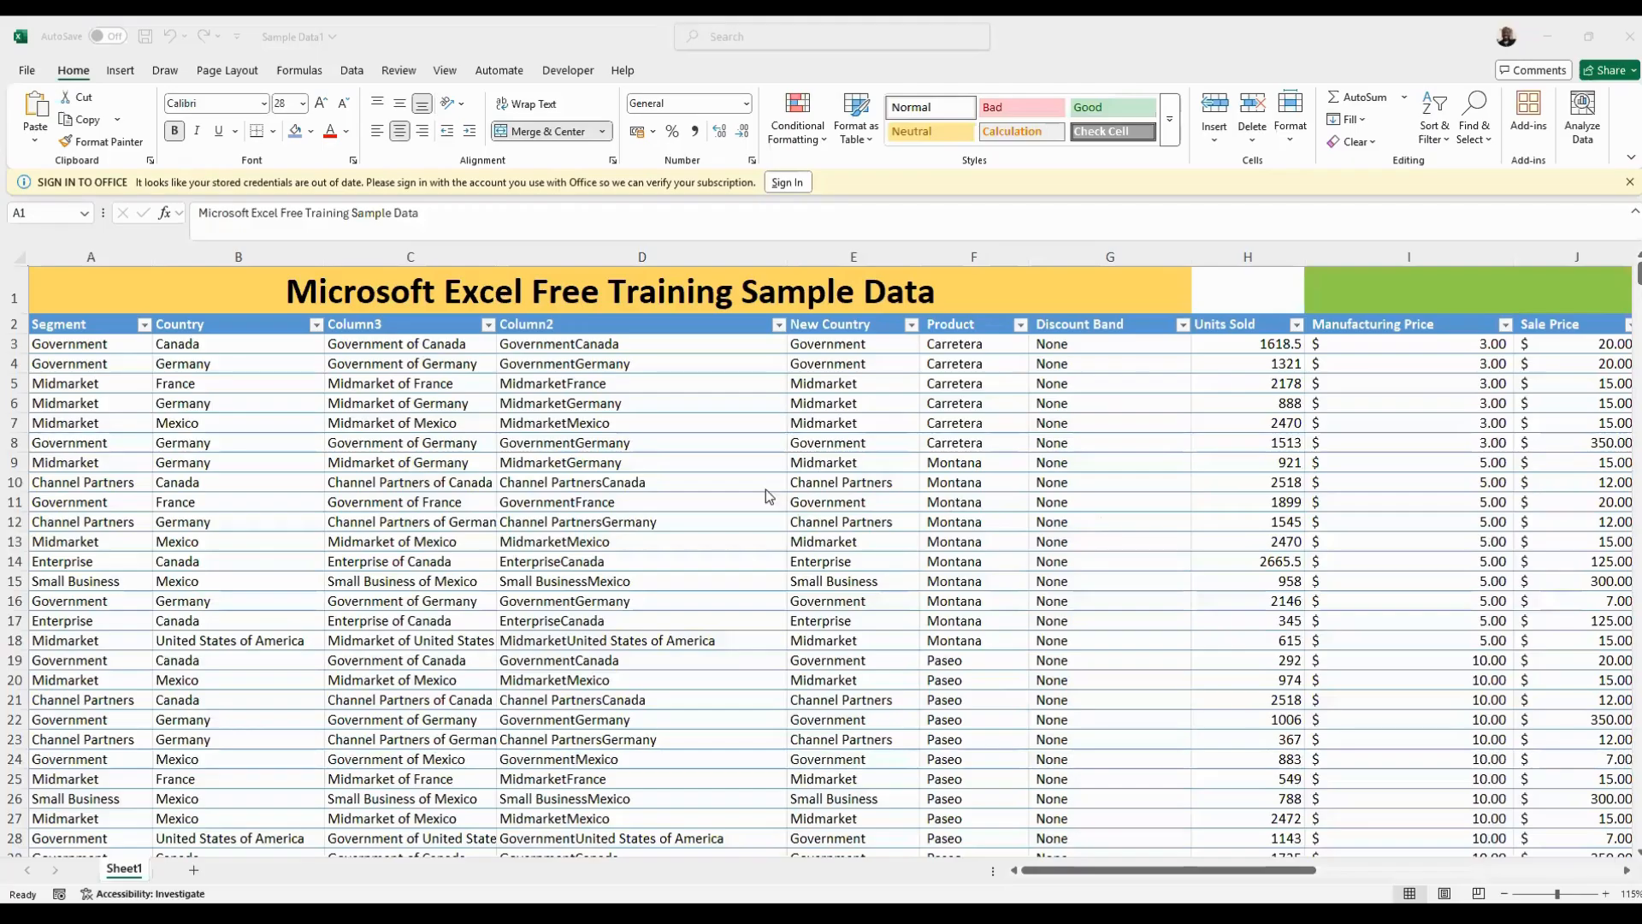
# Insert the Logo picture from this device, placed over the cells, with the merged title cell A1 selected
pyautogui.click(463, 443)
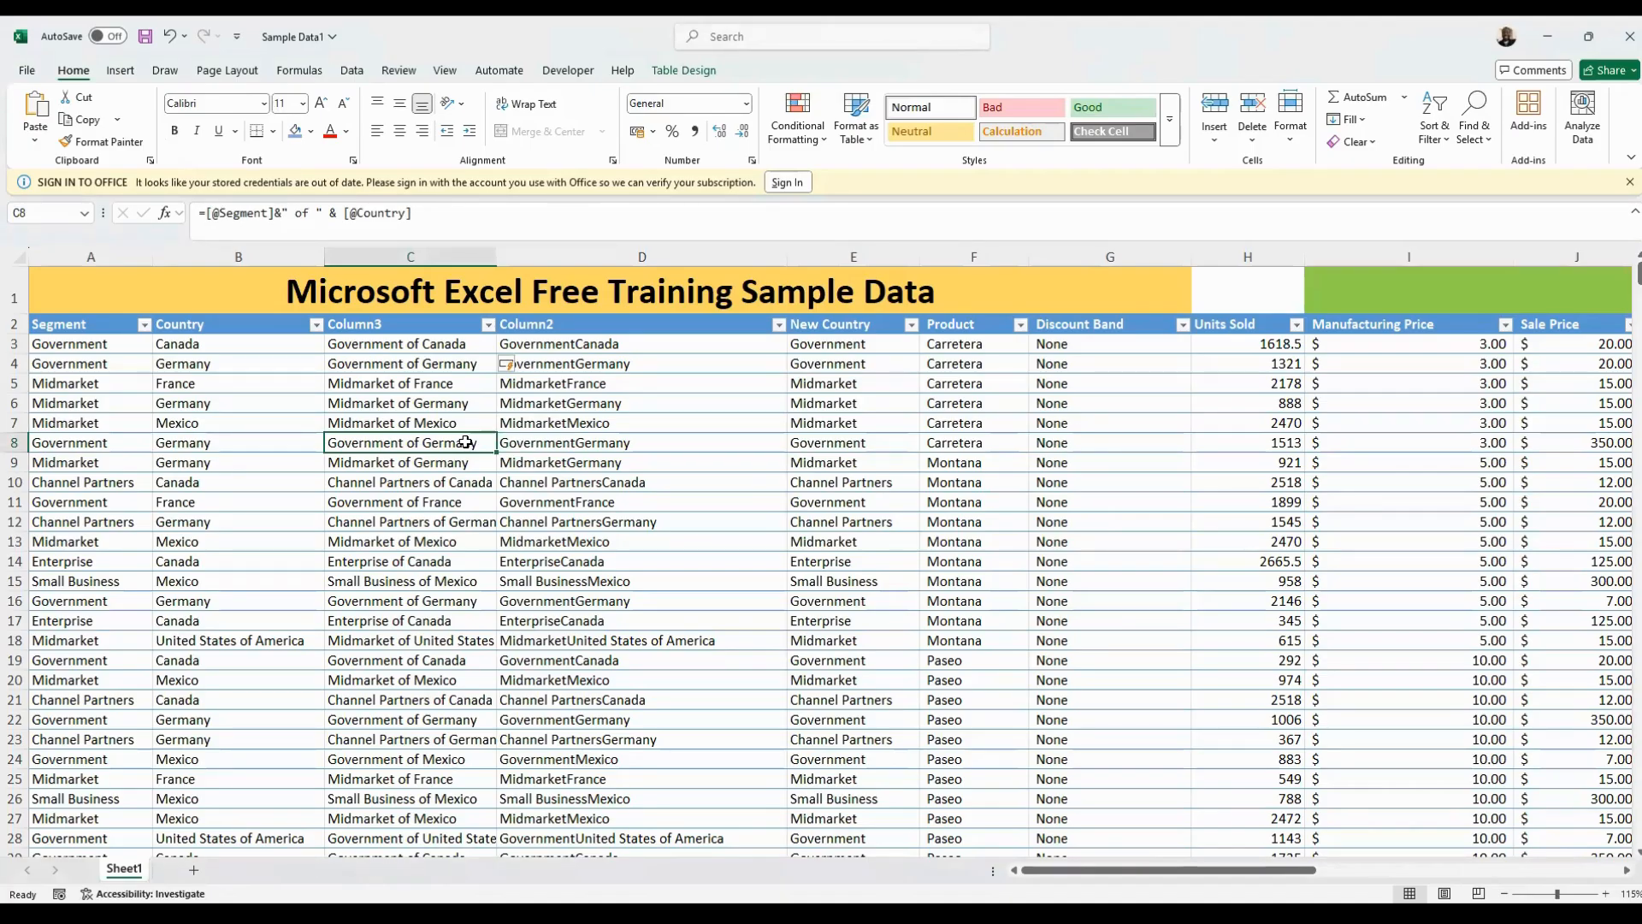
pyautogui.click(222, 302)
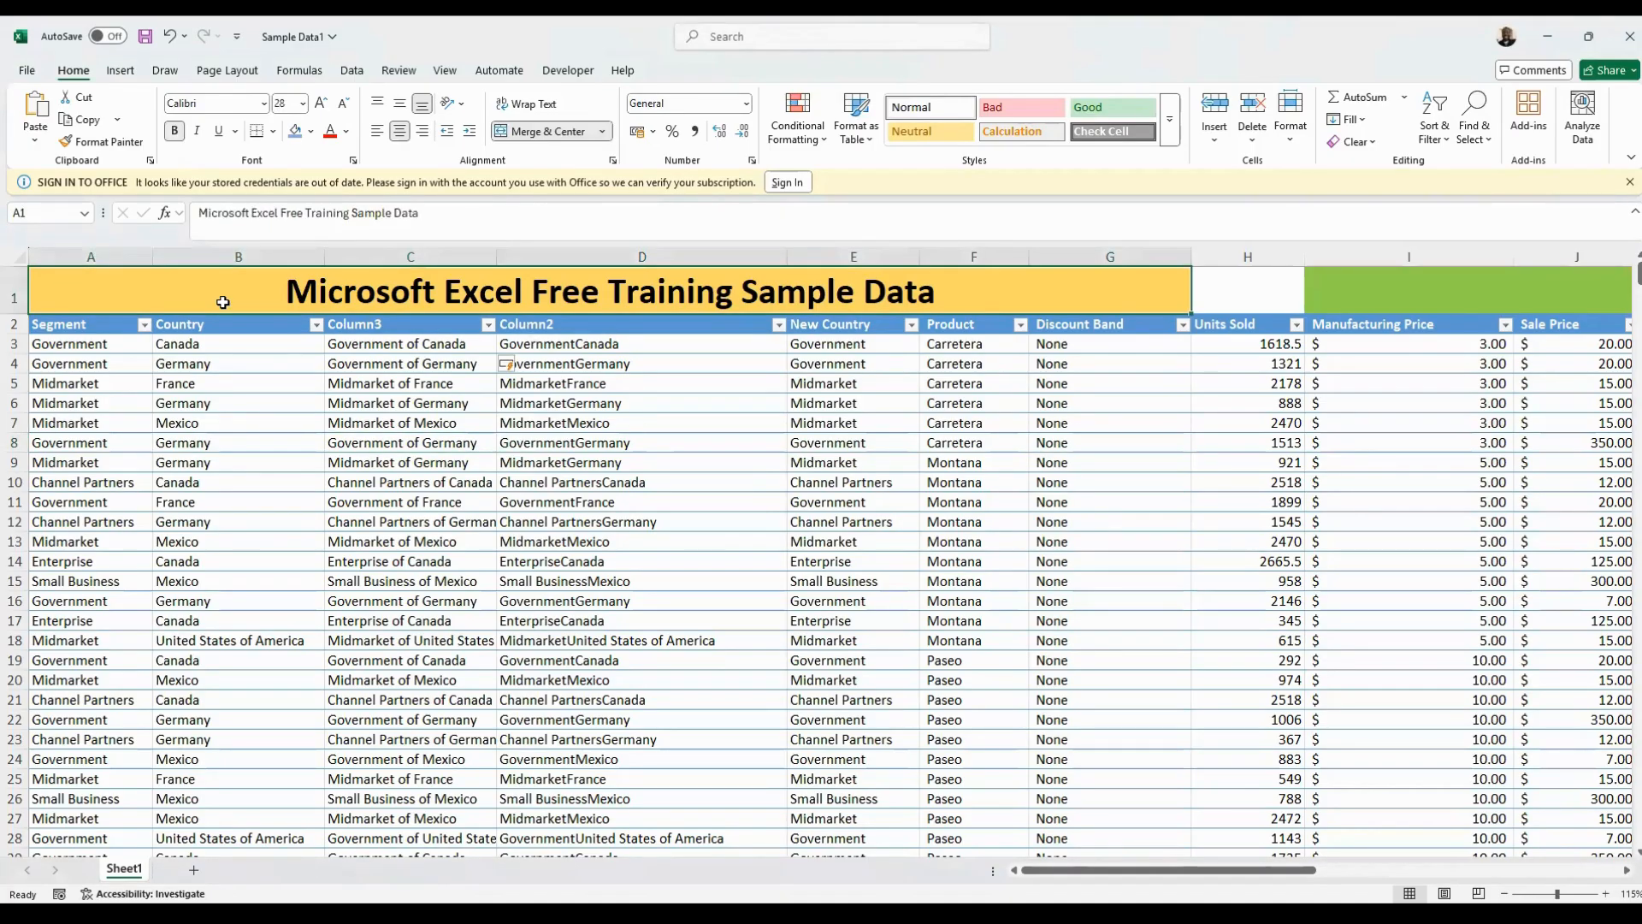
pyautogui.click(128, 75)
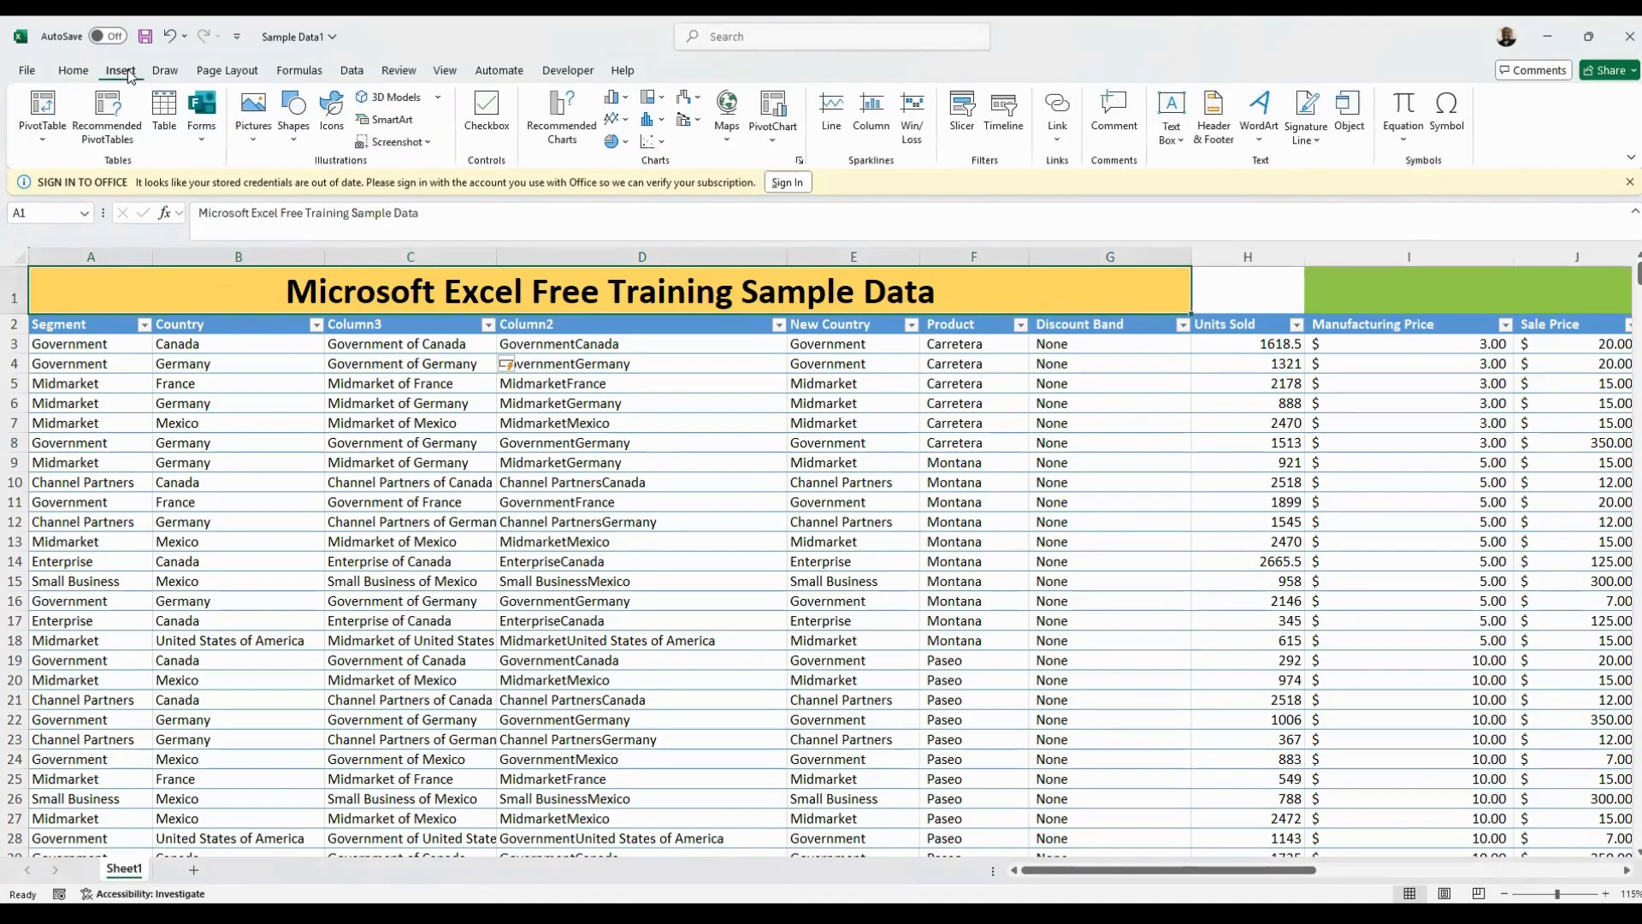
pyautogui.click(254, 139)
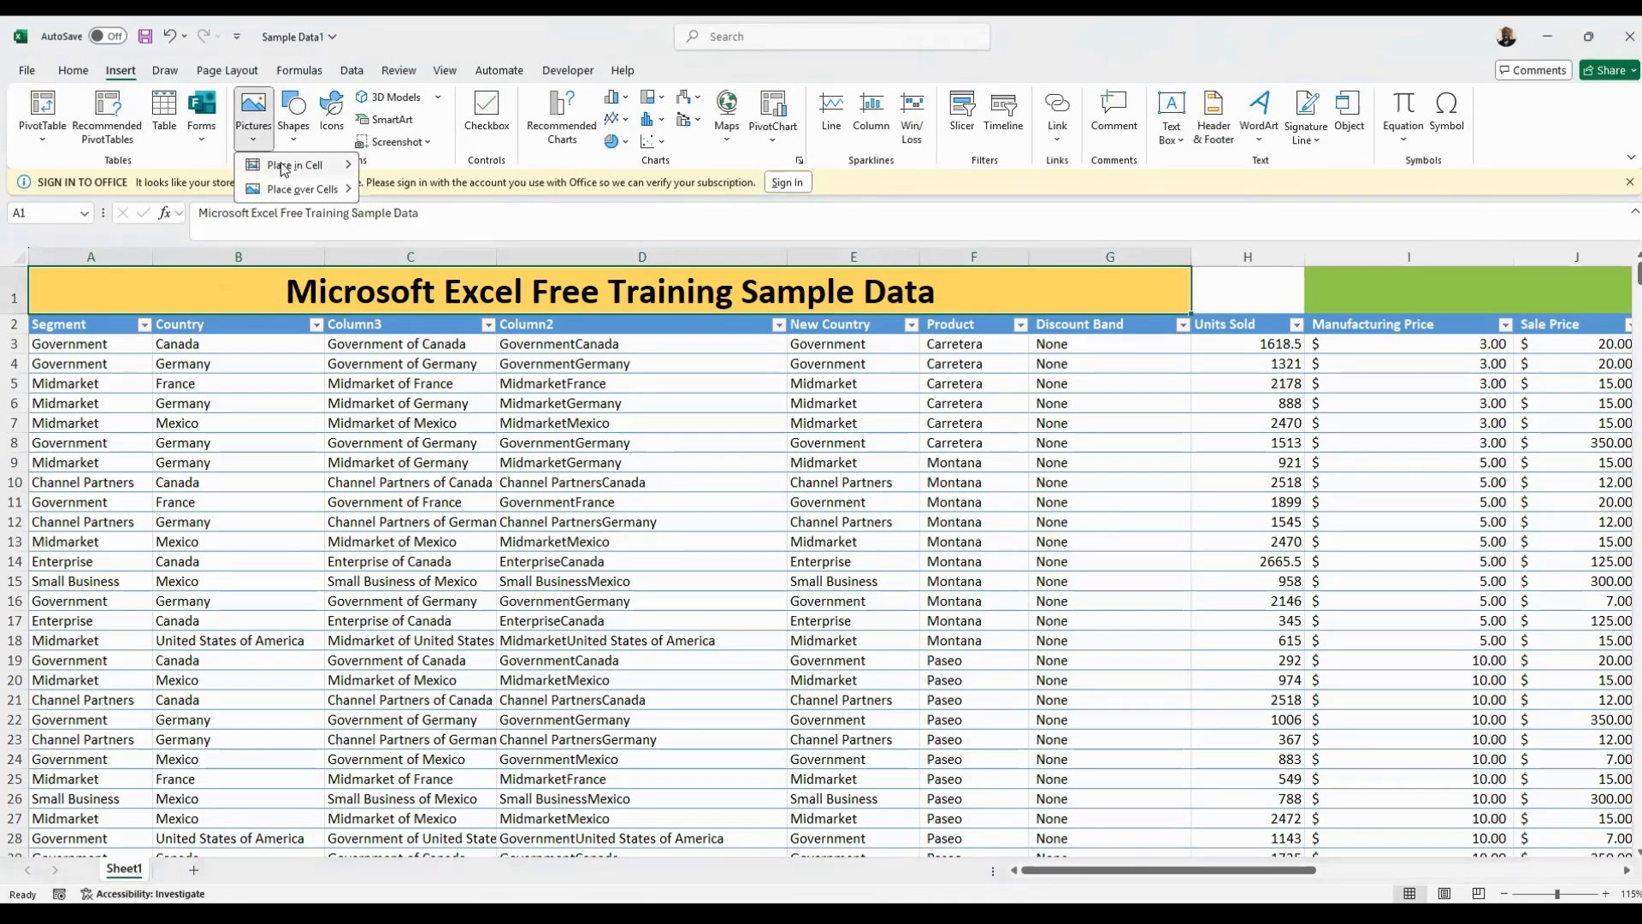
pyautogui.moveTo(284, 169)
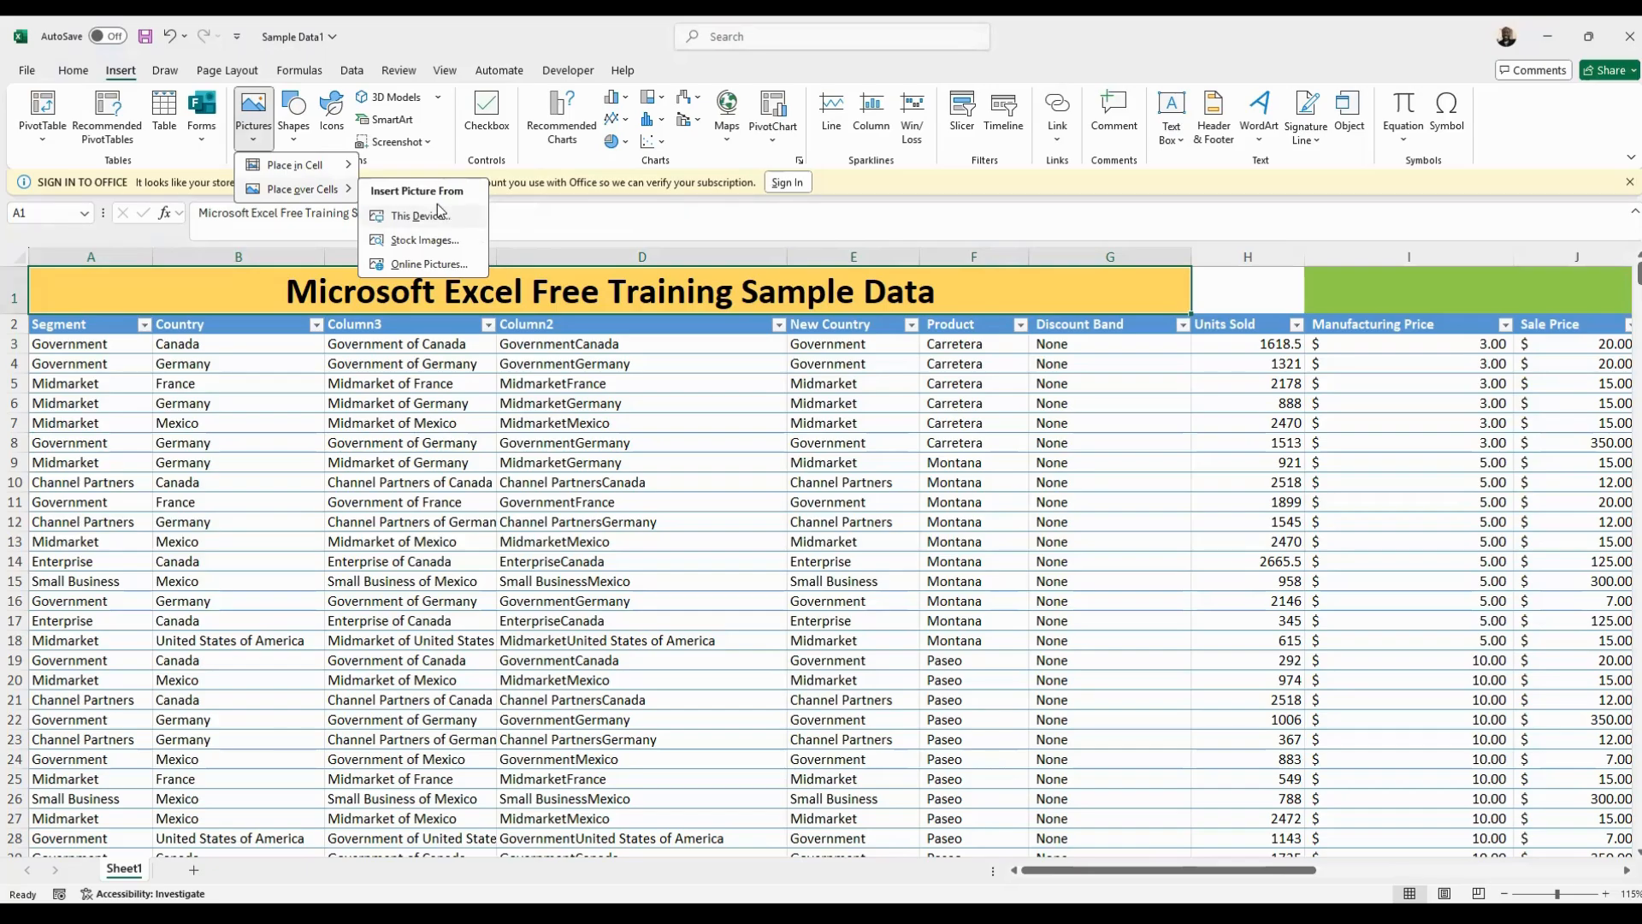
pyautogui.click(323, 80)
pyautogui.click(253, 115)
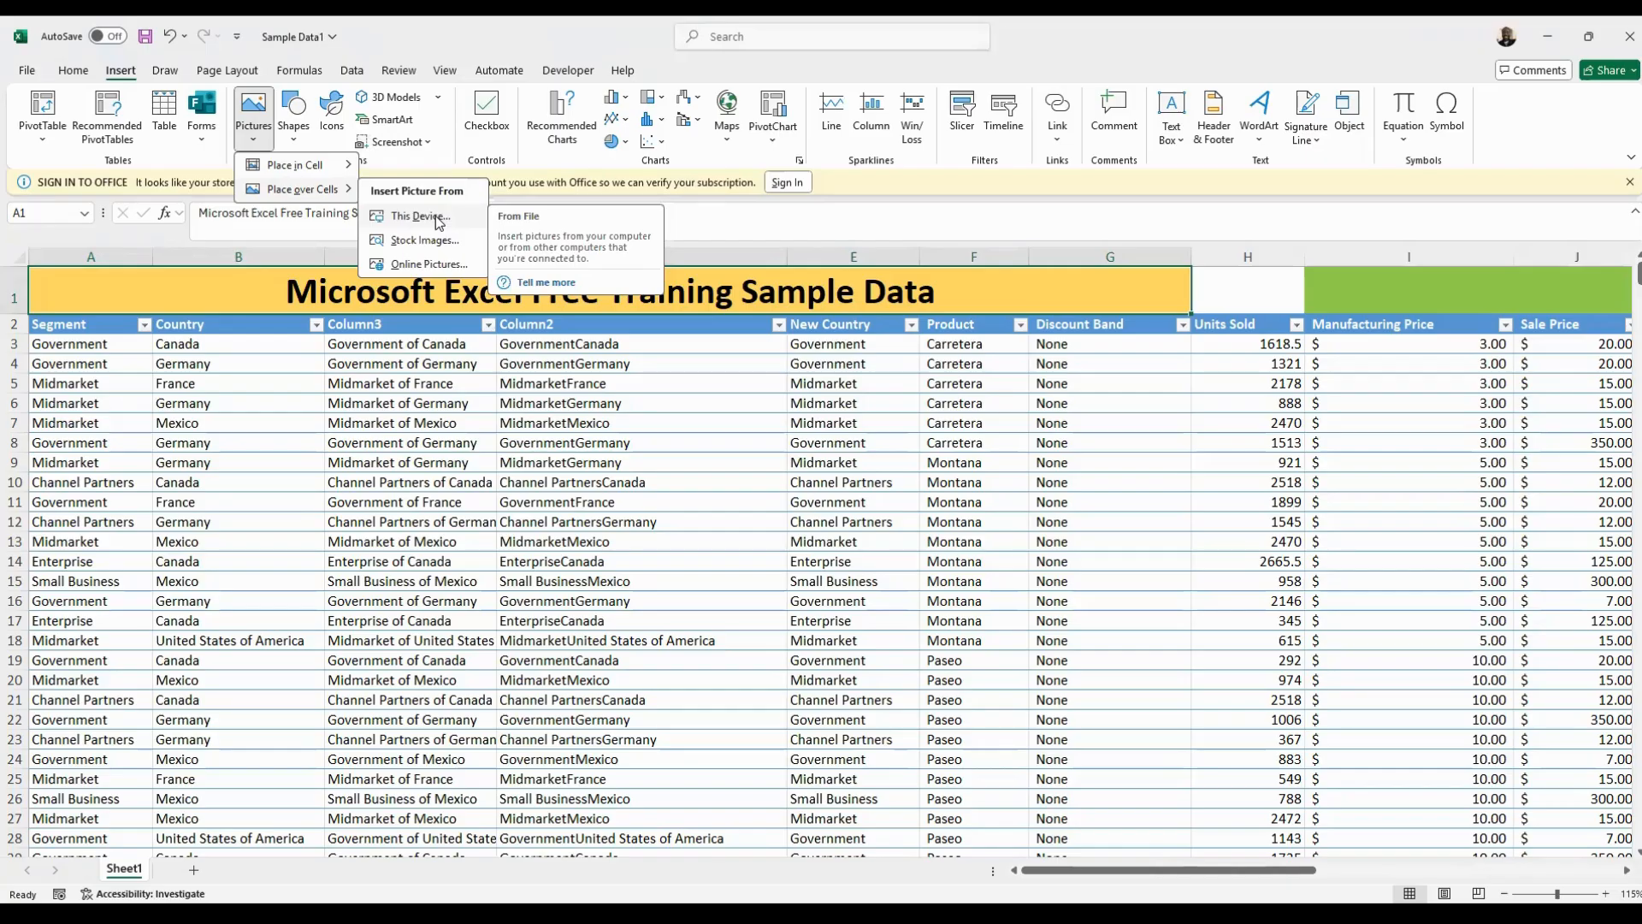
pyautogui.click(437, 217)
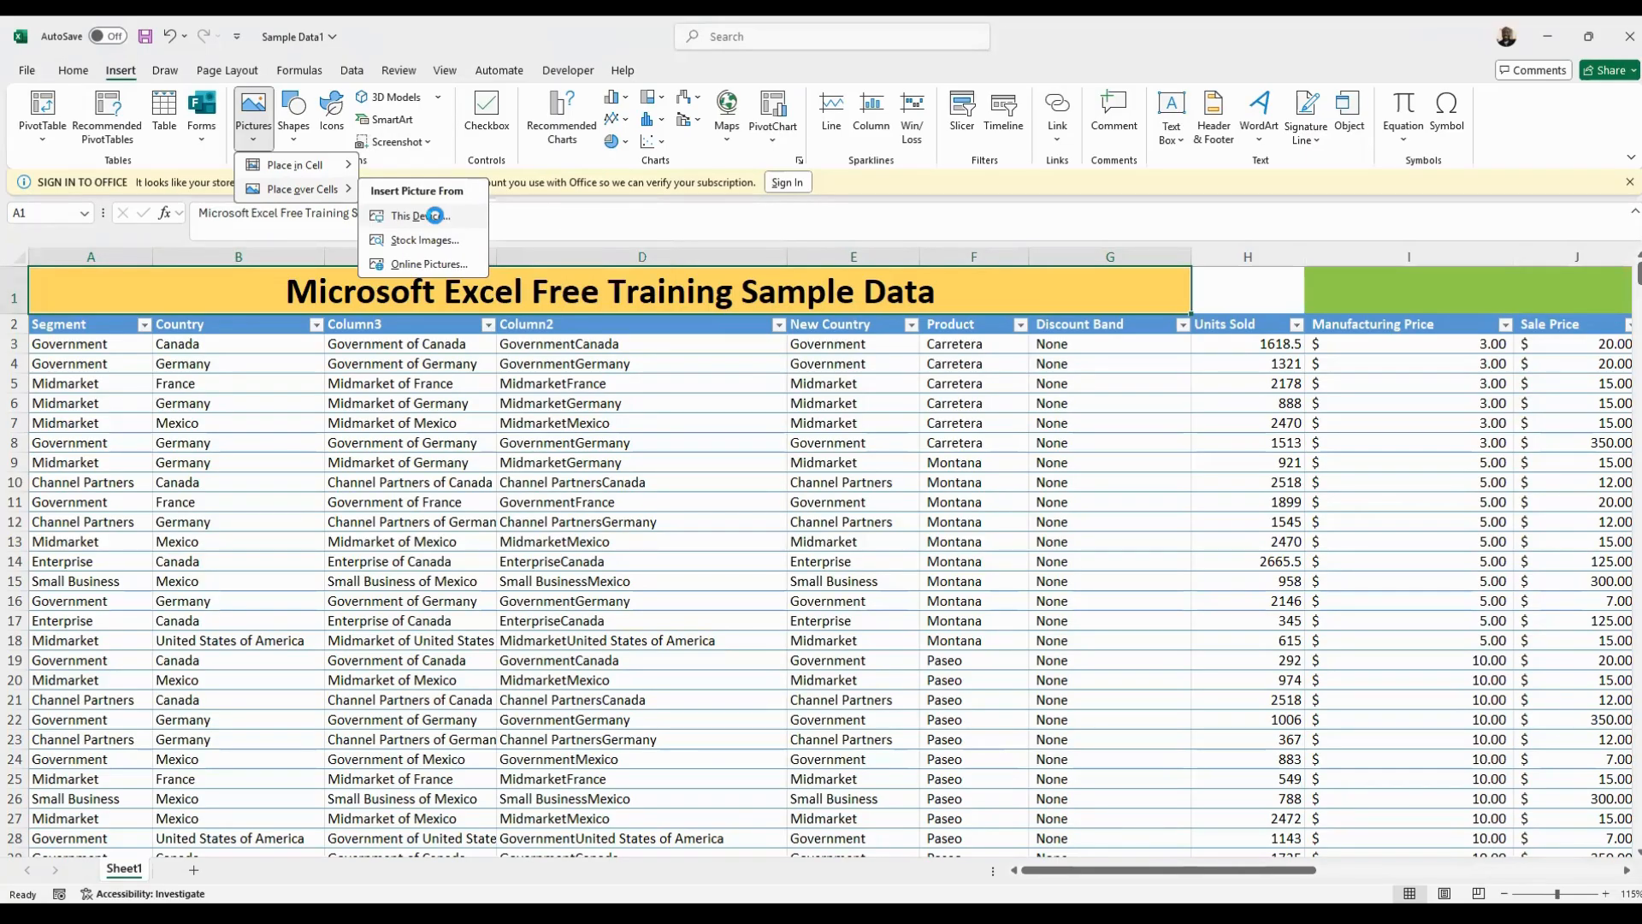
pyautogui.click(494, 296)
pyautogui.doubleClick(494, 296)
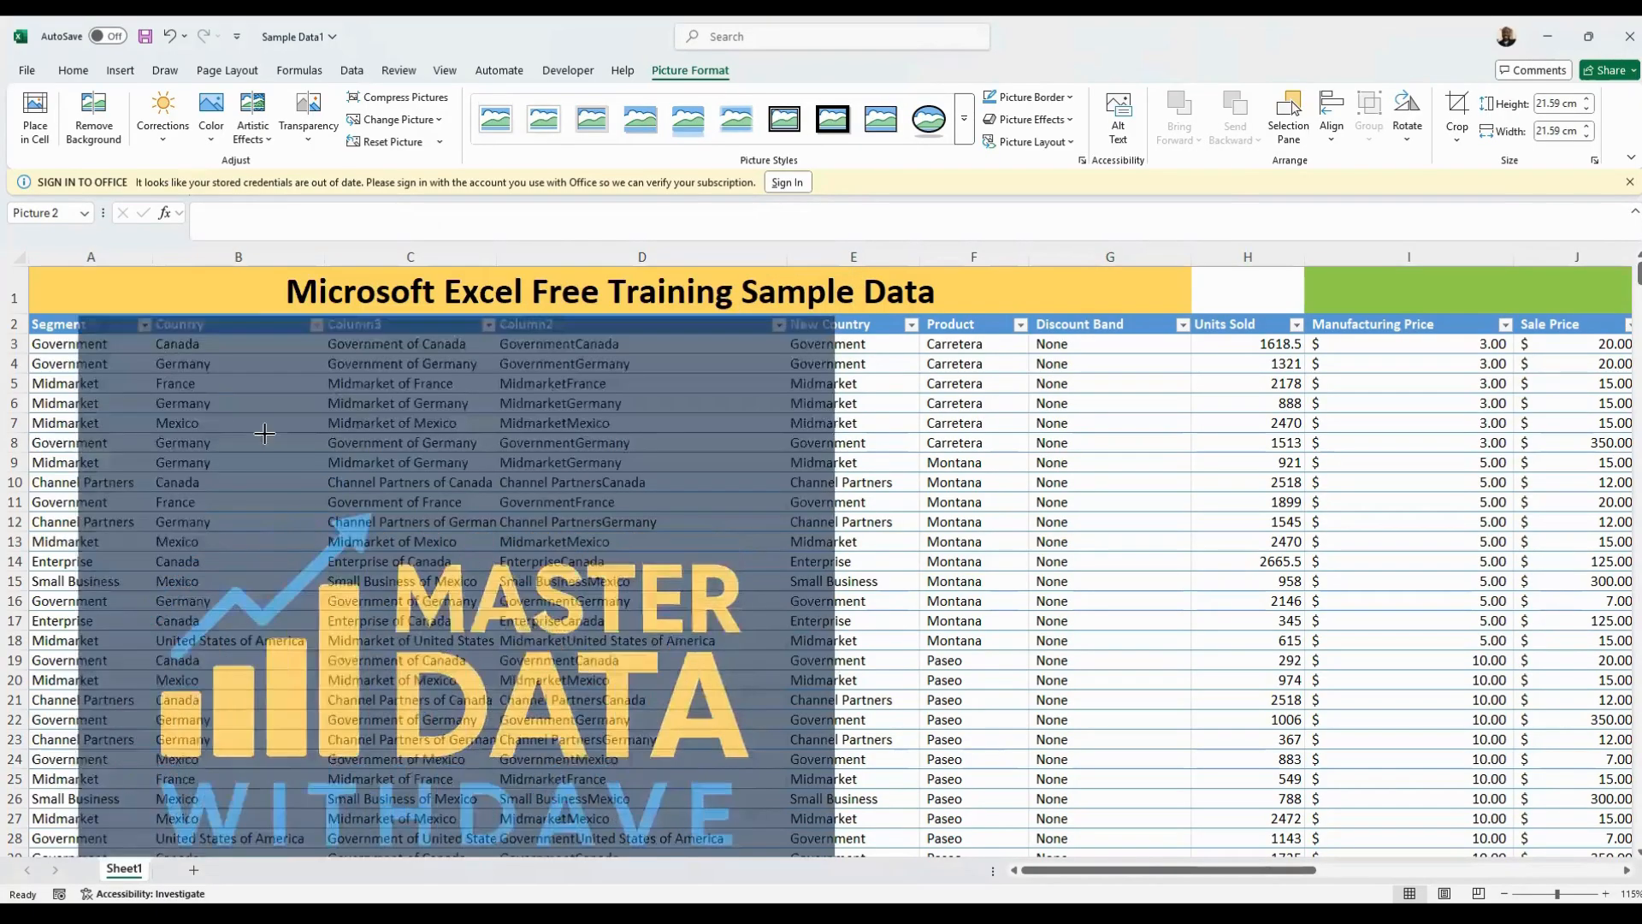
# Shrink the logo to fit the height of row 1 and position it at the start of column B, before the title text
pyautogui.moveTo(31, 268); pyautogui.dragTo(442, 303)
pyautogui.moveTo(229, 269); pyautogui.dragTo(183, 296)
pyautogui.click(255, 404)
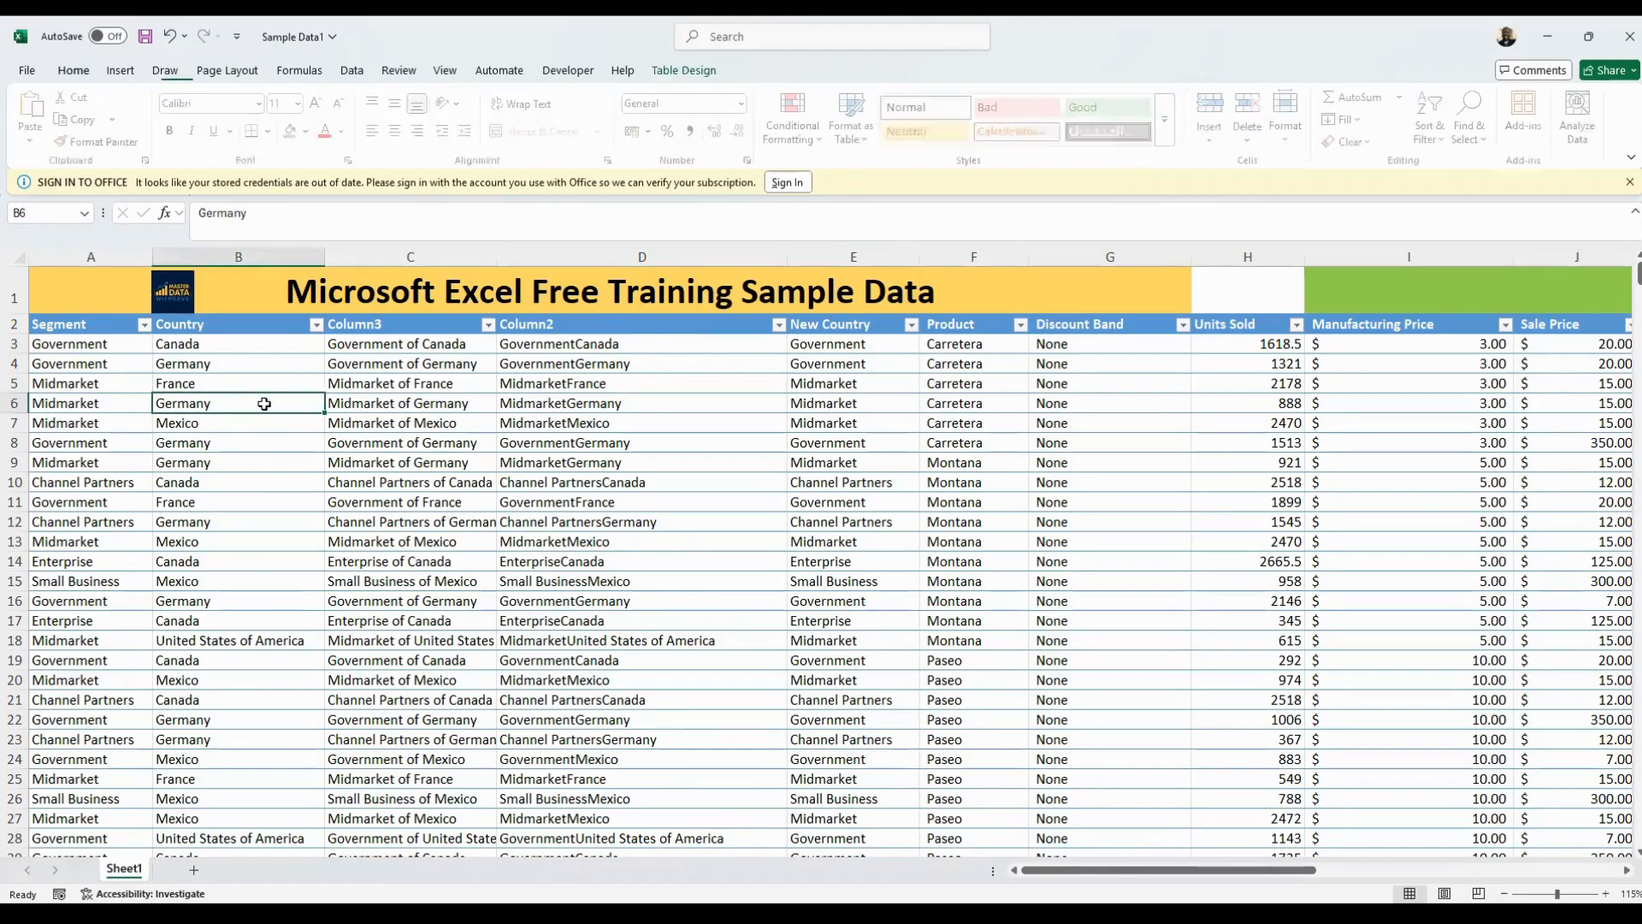
# Insert the Logo picture from this device, placed inside cell B8
pyautogui.click(181, 444)
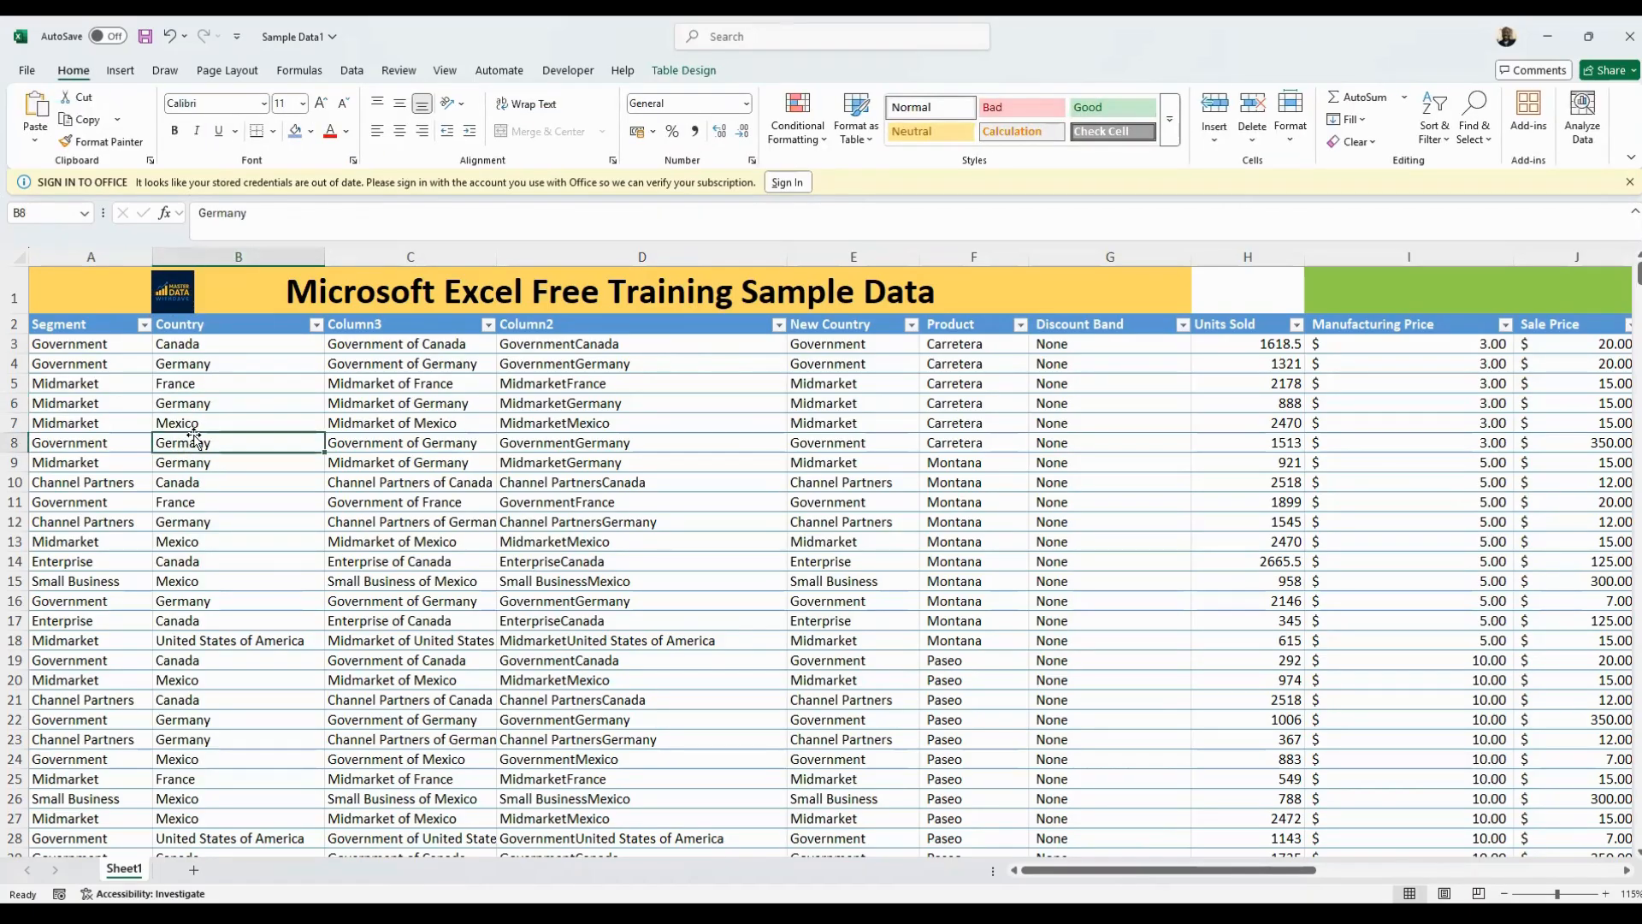
pyautogui.click(127, 71)
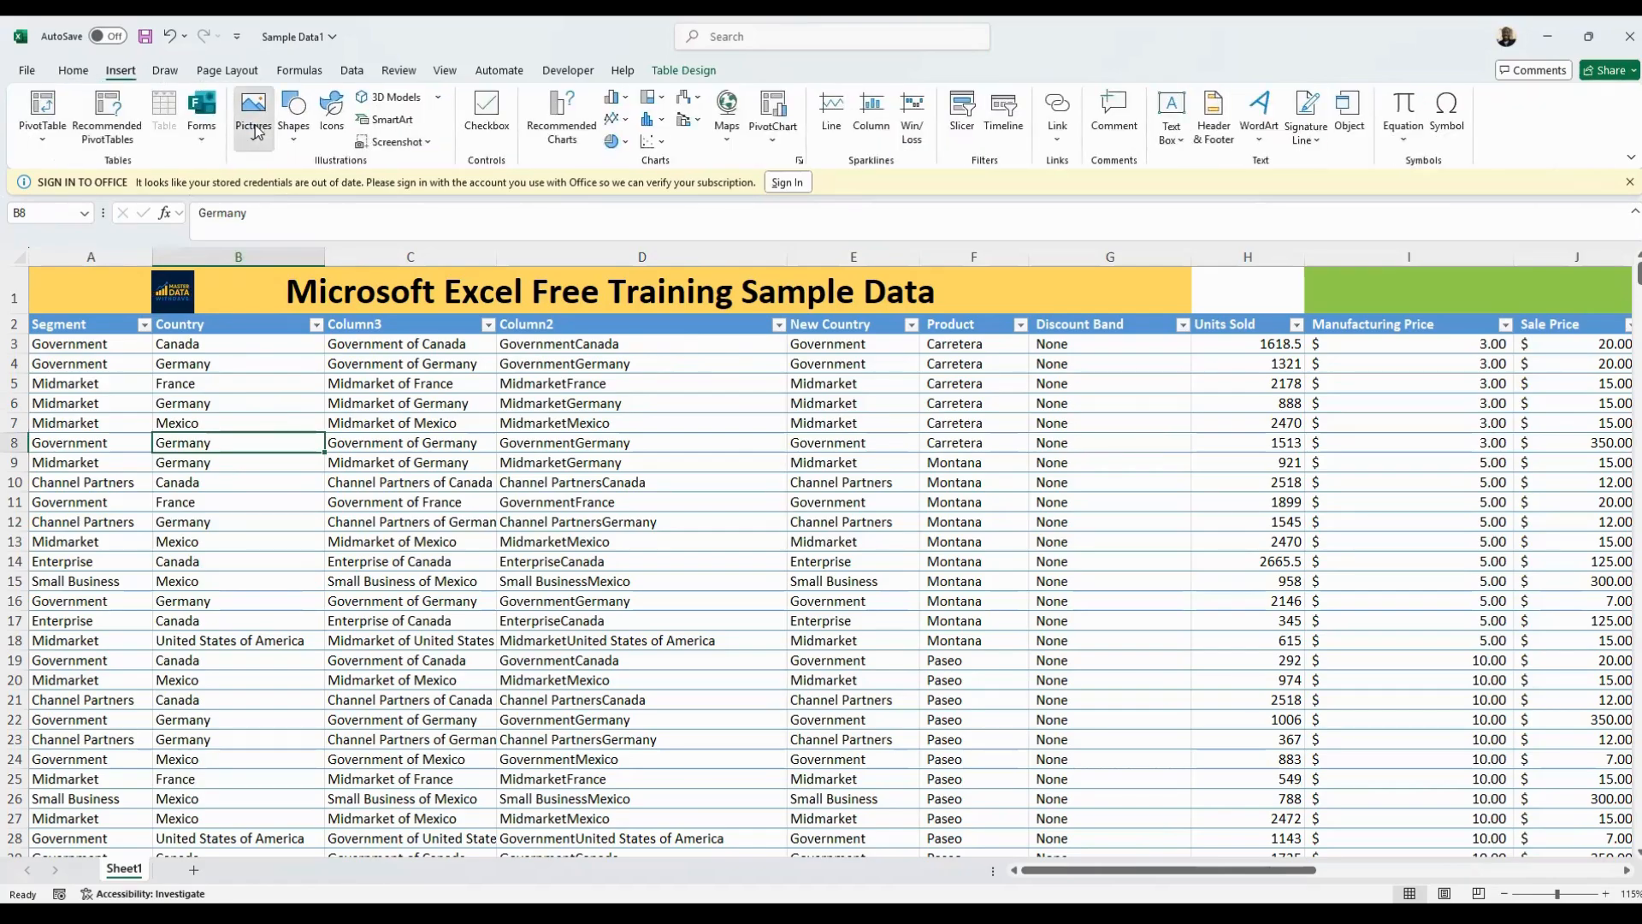
pyautogui.click(254, 116)
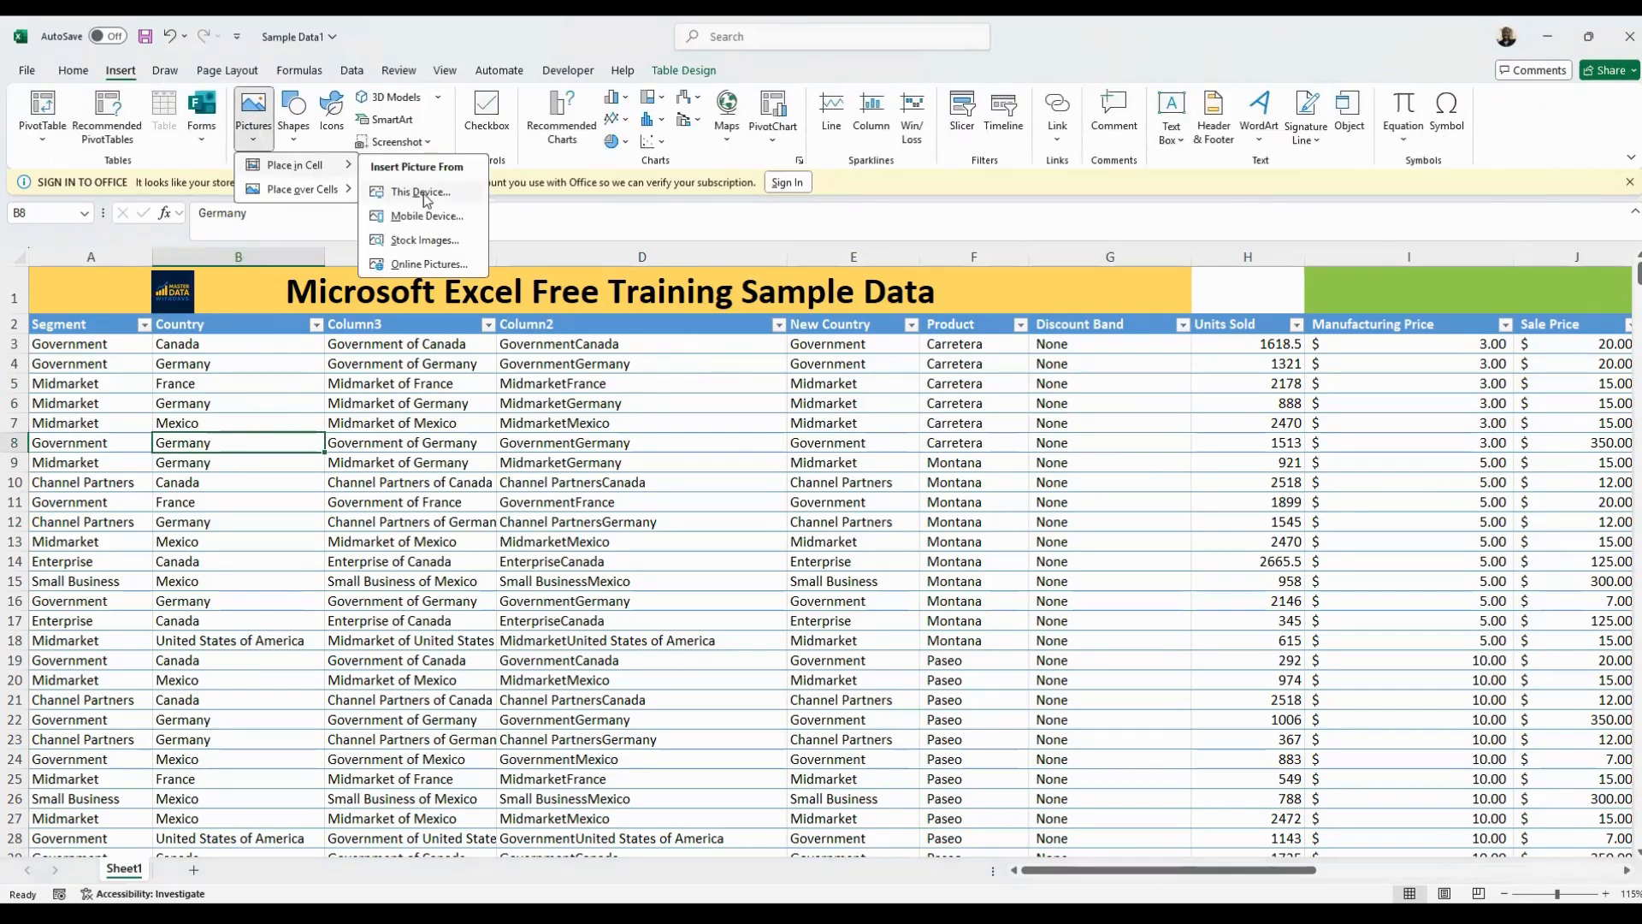
pyautogui.click(427, 202)
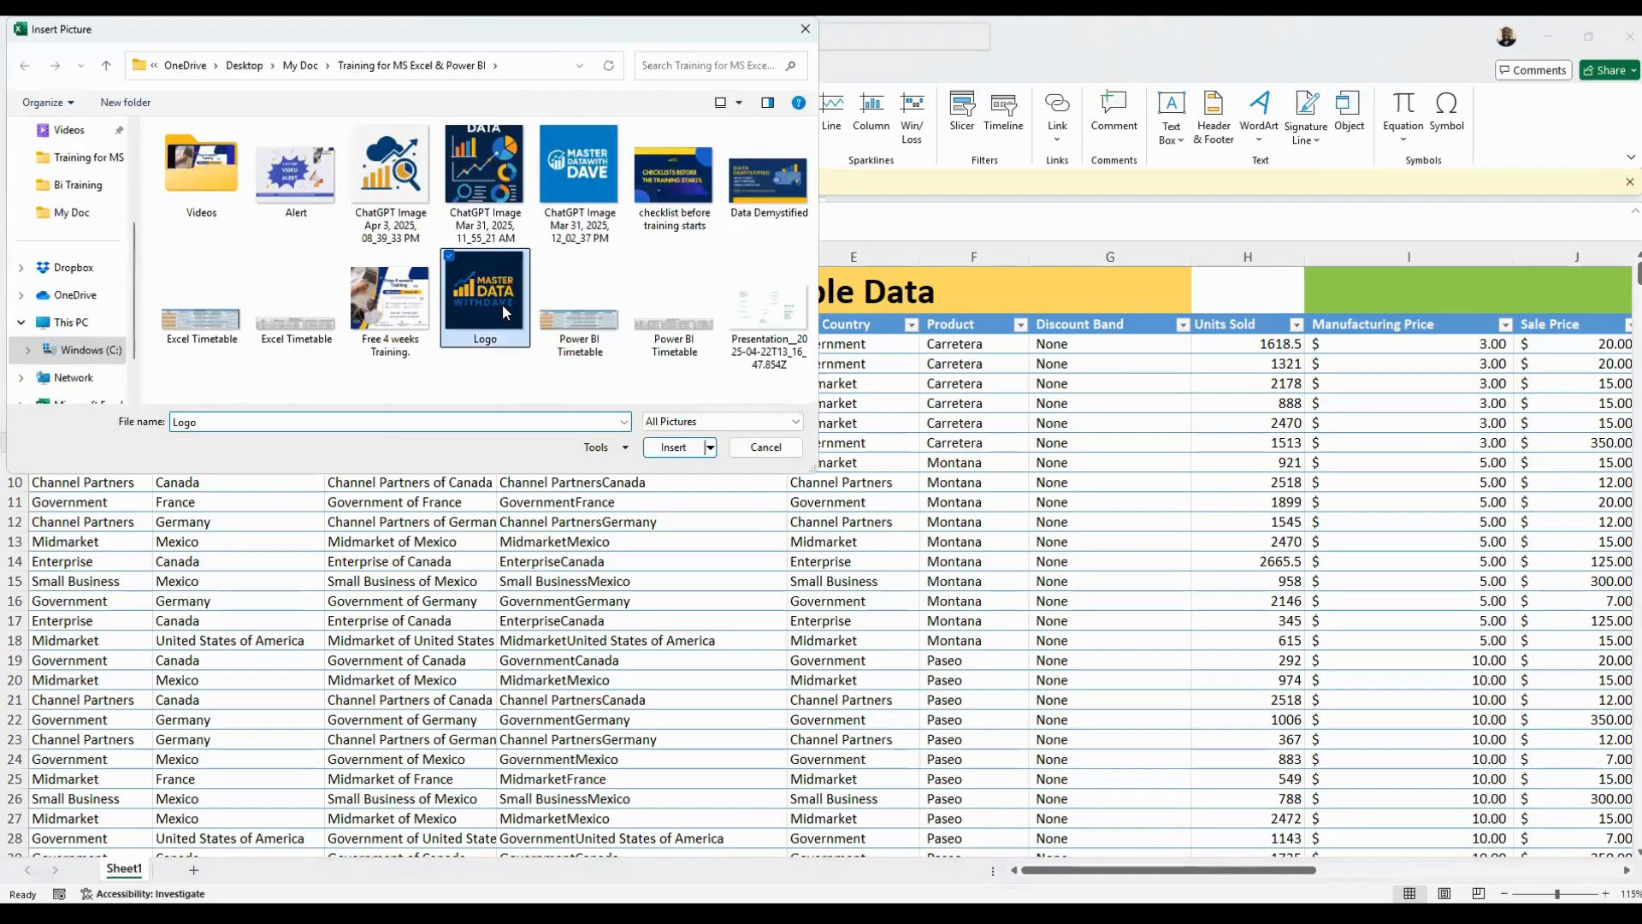
pyautogui.doubleClick(501, 305)
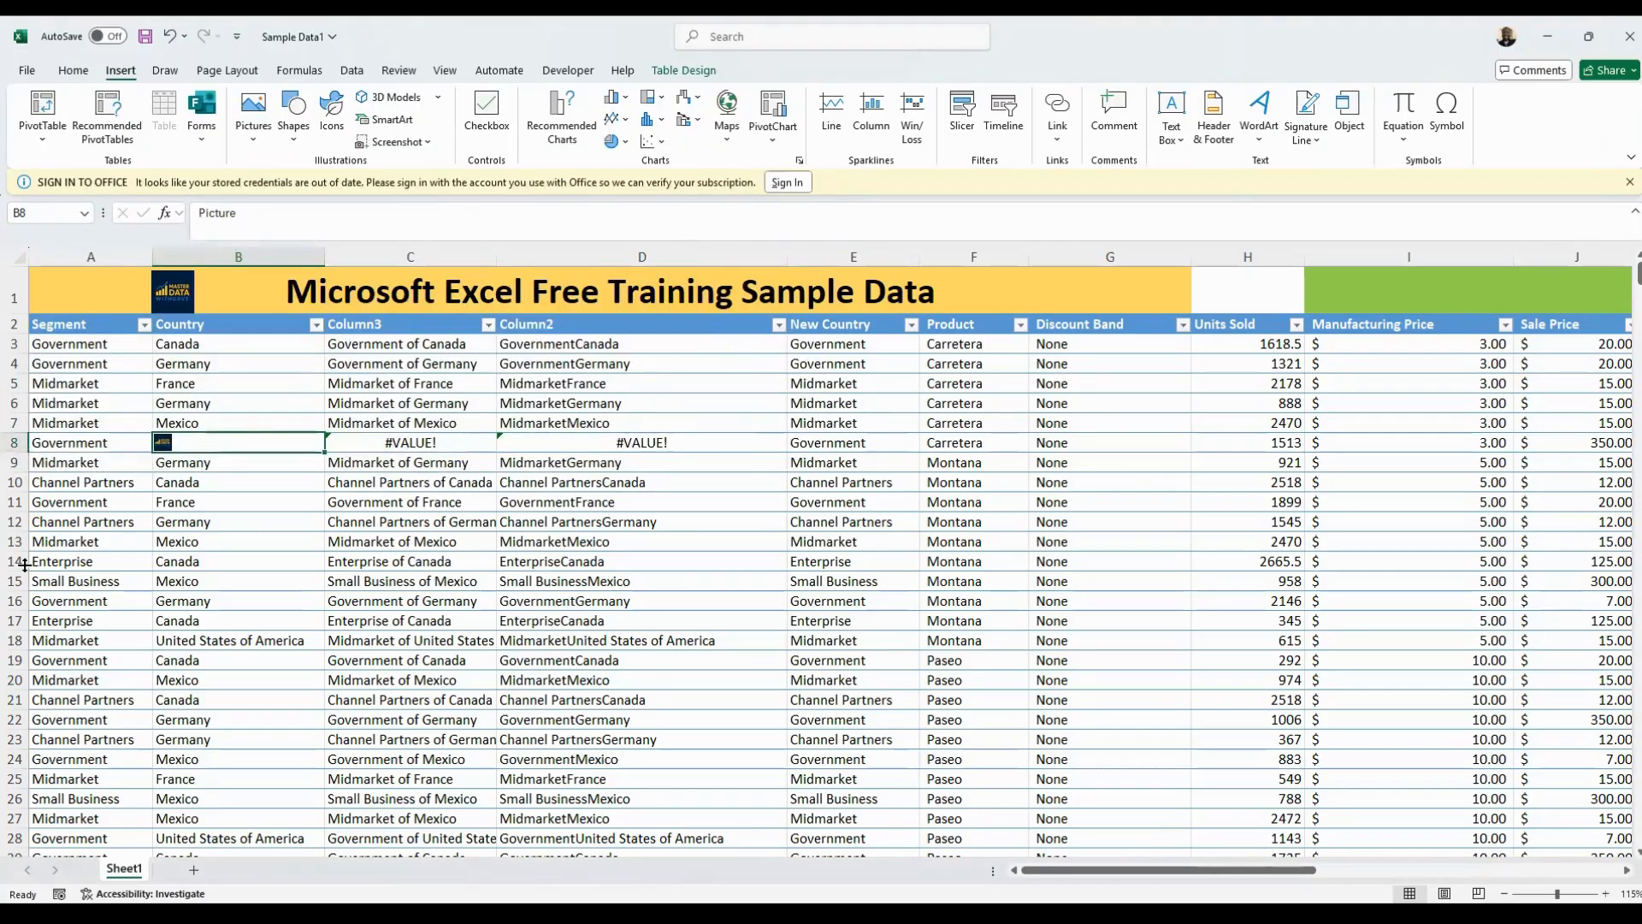
# Adjust row 8 to a moderately taller height and narrow column B to resize the logo's cell B8
pyautogui.moveTo(24, 565); pyautogui.dragTo(62, 719)
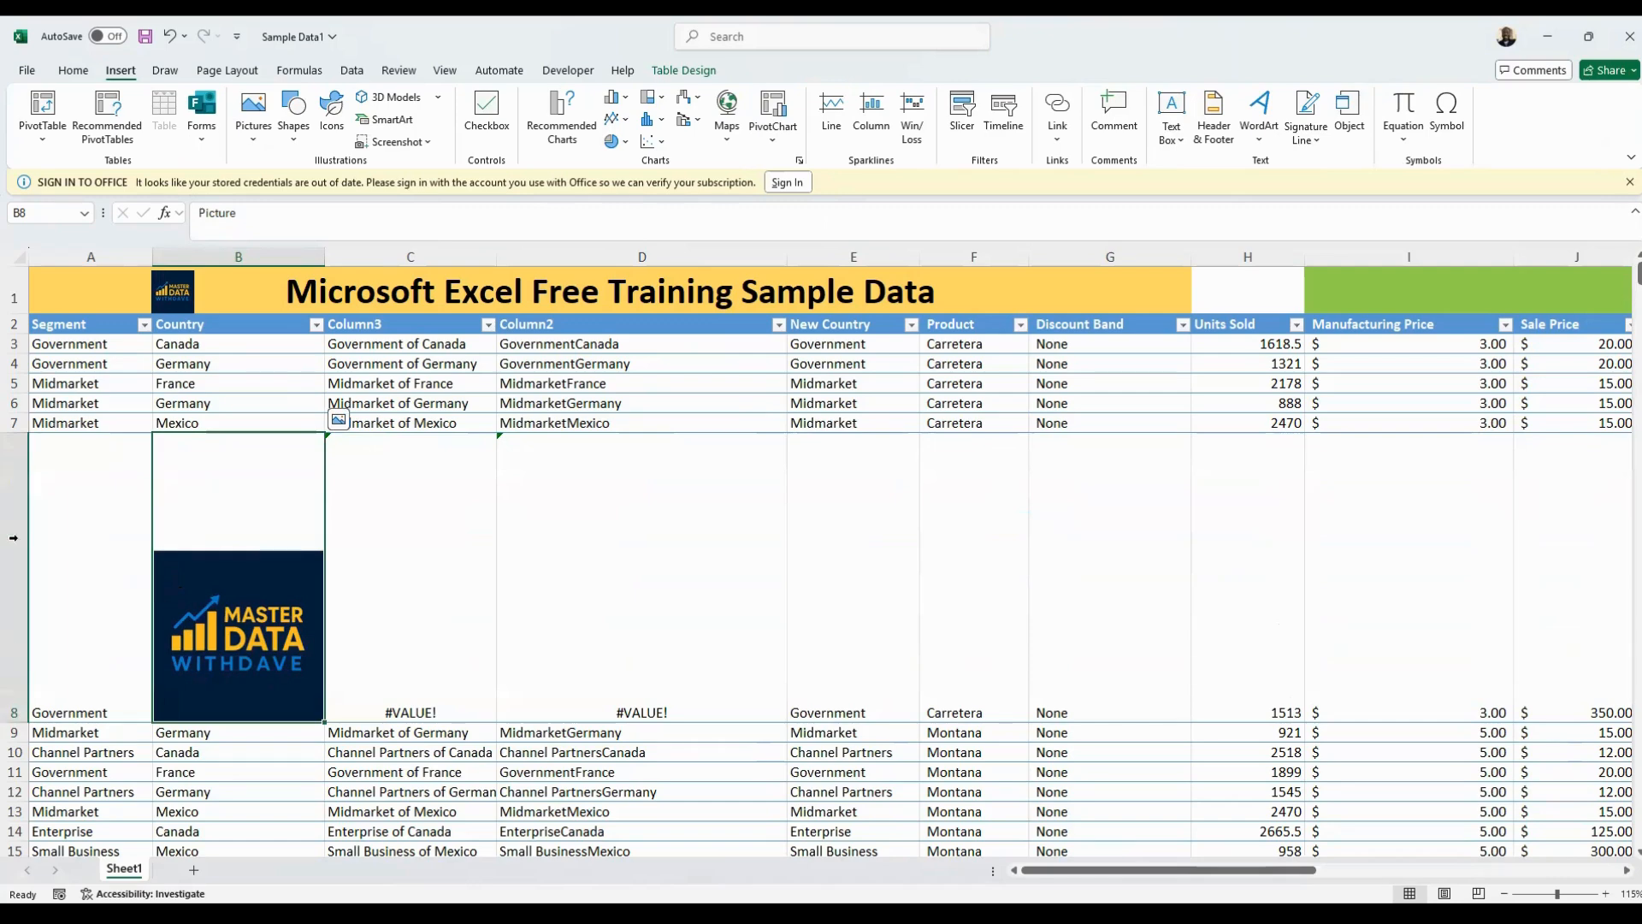
pyautogui.moveTo(13, 537); pyautogui.dragTo(13, 503)
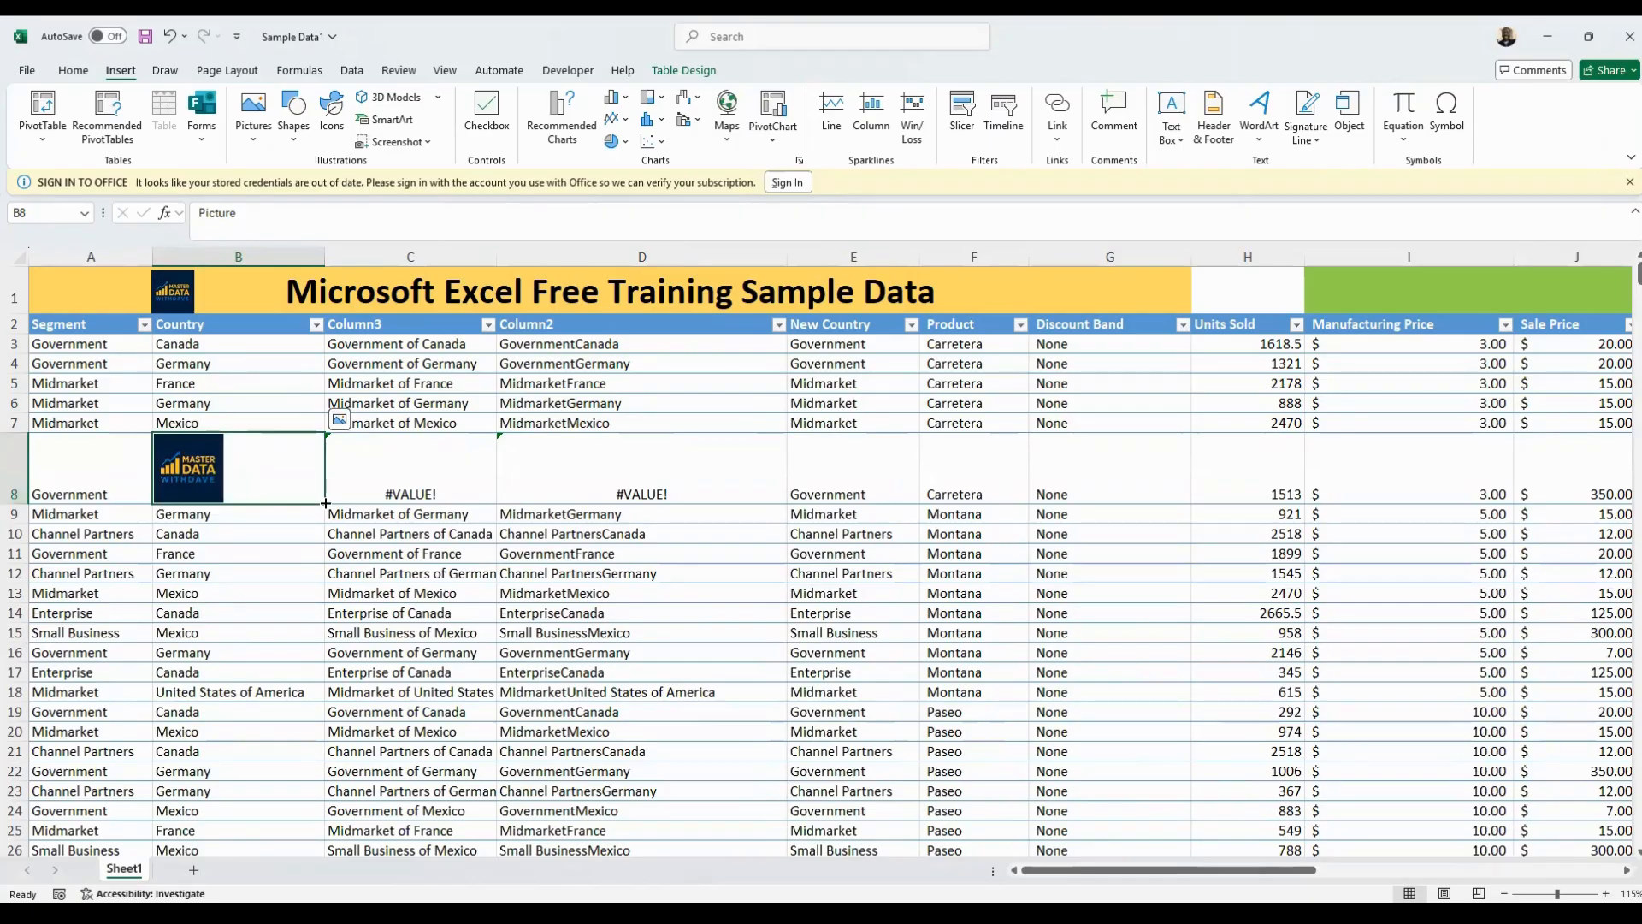
pyautogui.moveTo(324, 256); pyautogui.dragTo(262, 255)
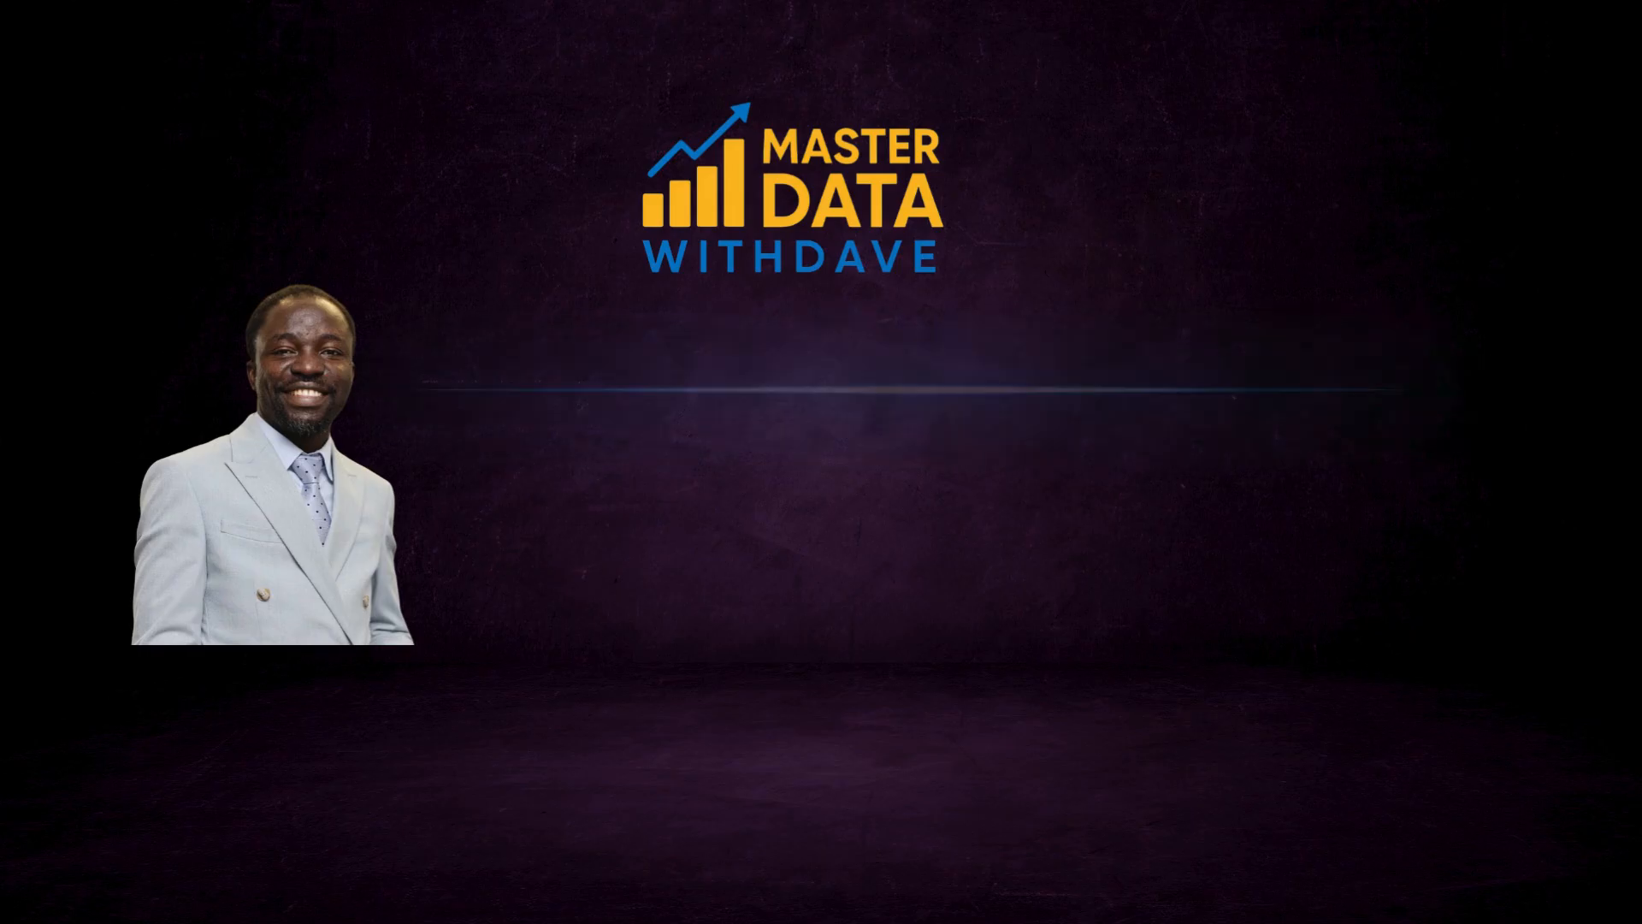